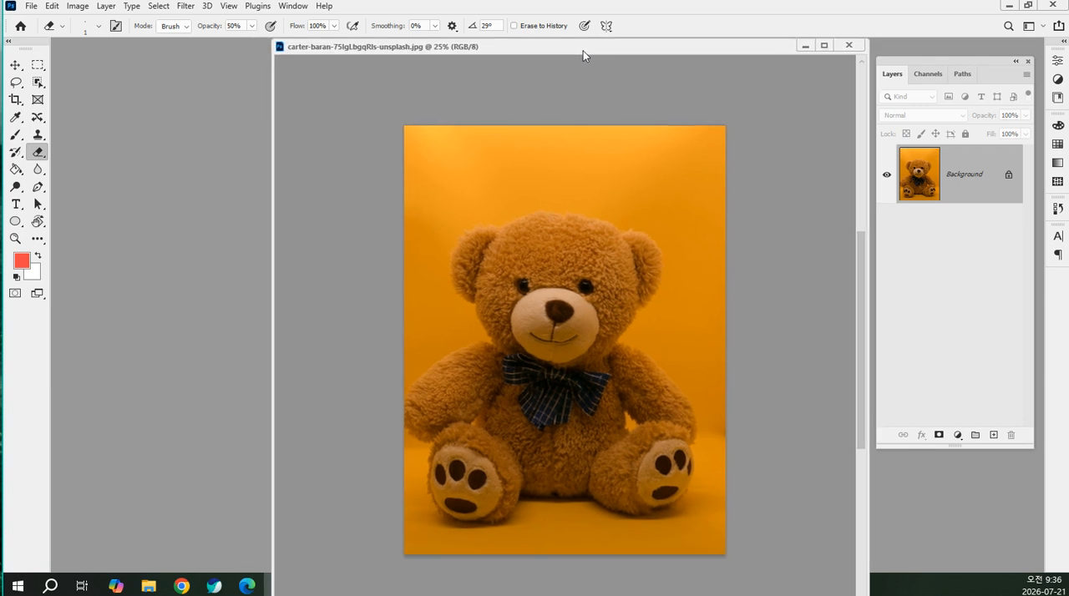
Open the Filter Gallery for the teddy bear image and zoom the preview out to 25.8% to show the whole picture
{"action": "left_click", "coordinate": [185, 7]}
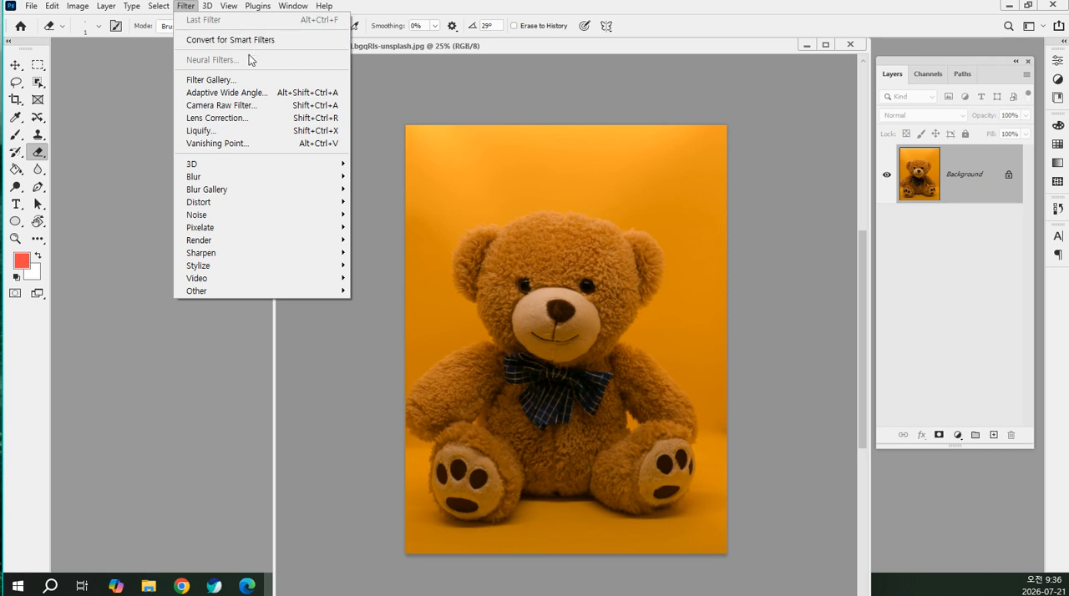
{"action": "left_click", "coordinate": [186, 8]}
{"action": "left_click", "coordinate": [186, 10]}
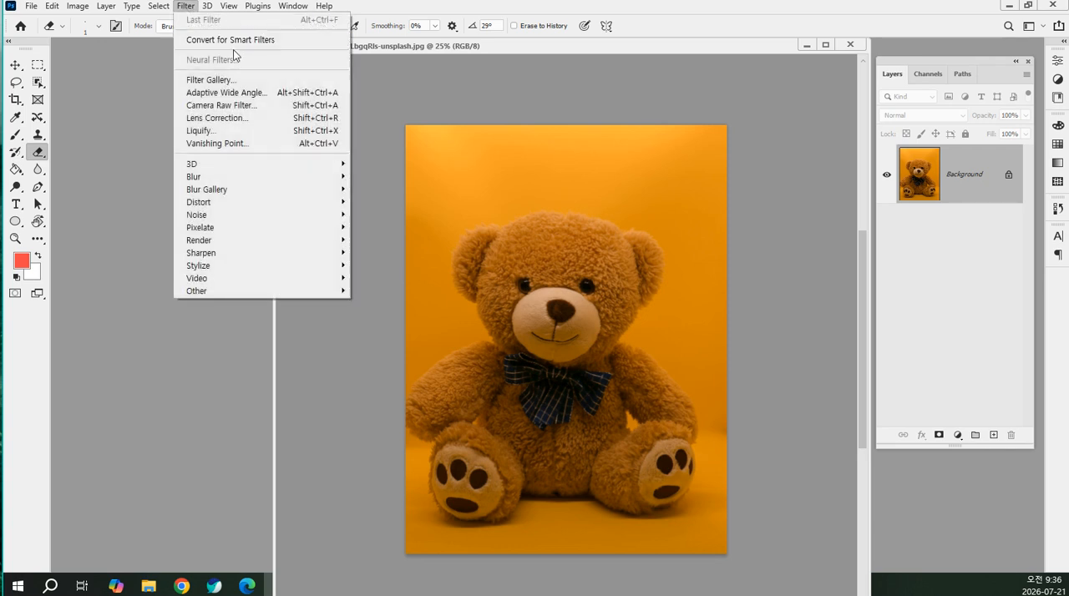
{"action": "left_click", "coordinate": [286, 85]}
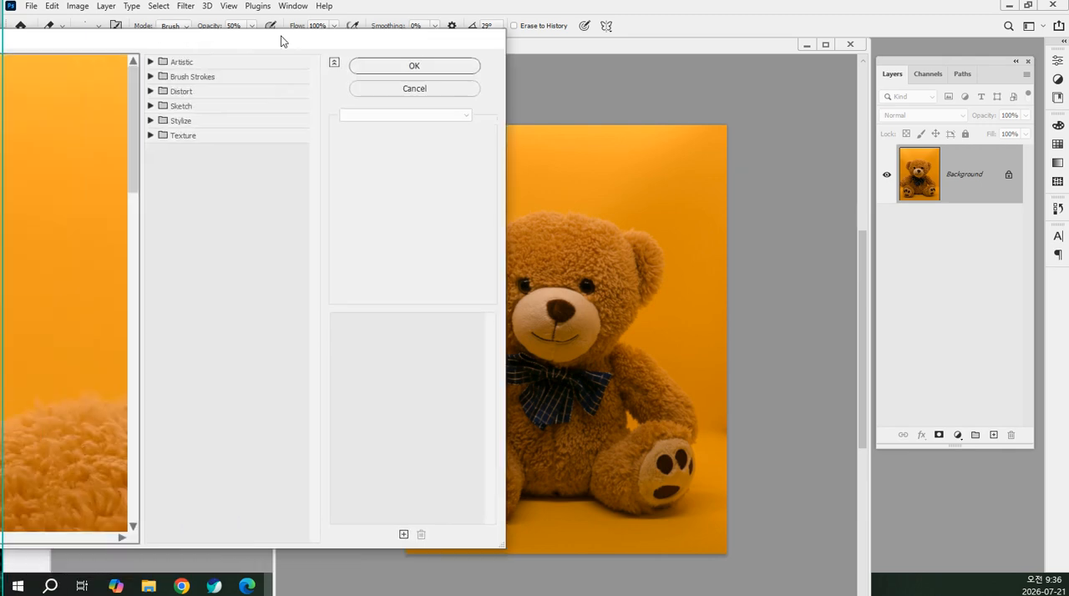
{"action": "left_click_drag", "start_coordinate": [281, 41], "coordinate": [800, 25]}
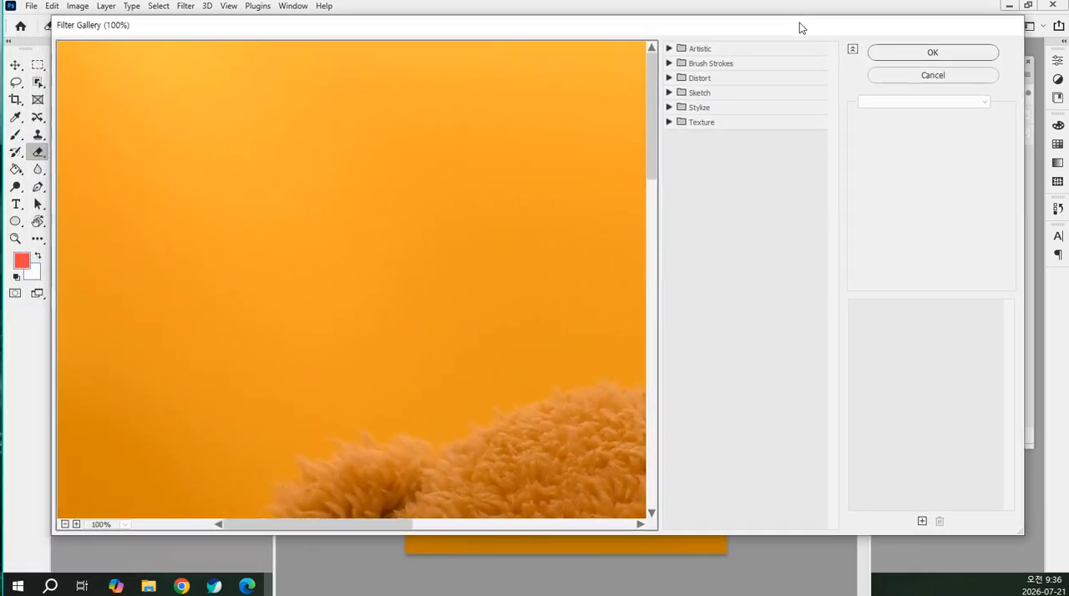
{"action": "scroll", "coordinate": [376, 169], "scroll_direction": "down", "scroll_amount": 10}
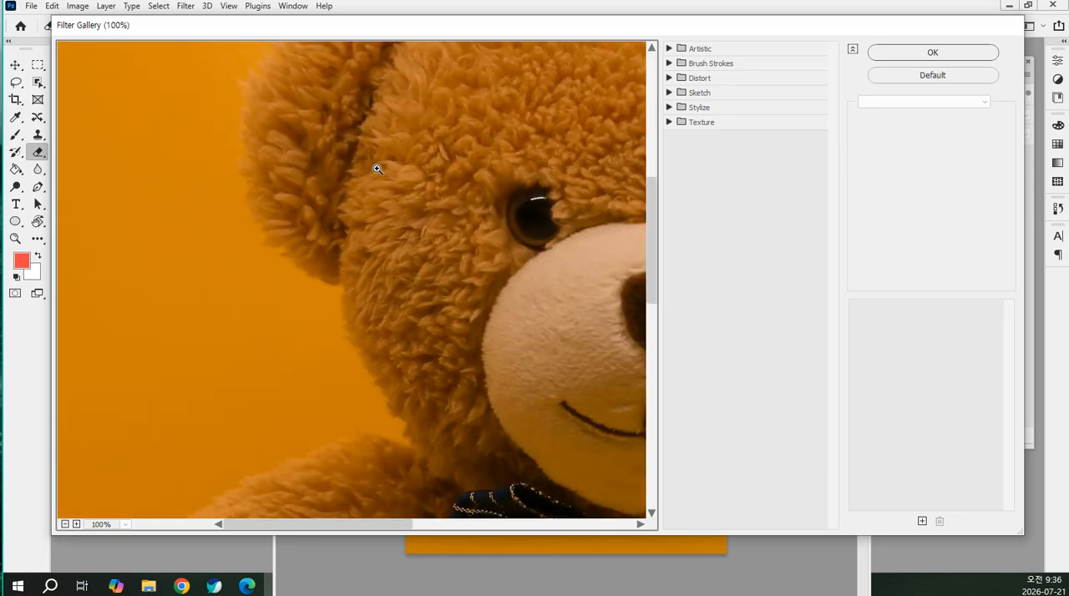
{"action": "scroll", "coordinate": [375, 170], "scroll_direction": "down", "scroll_amount": 1, "text": "alt"}
{"action": "scroll", "coordinate": [372, 169], "scroll_direction": "down", "scroll_amount": 2, "text": "alt"}
{"action": "scroll", "coordinate": [367, 168], "scroll_direction": "down", "scroll_amount": 2, "text": "alt"}
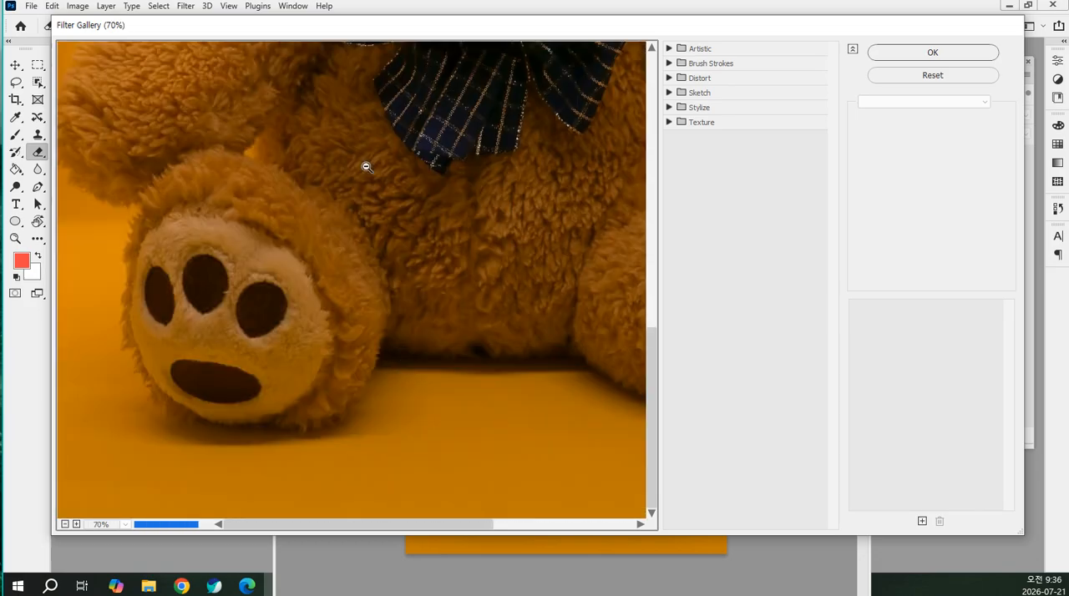
{"action": "scroll", "coordinate": [364, 166], "scroll_direction": "down", "scroll_amount": 2, "text": "alt"}
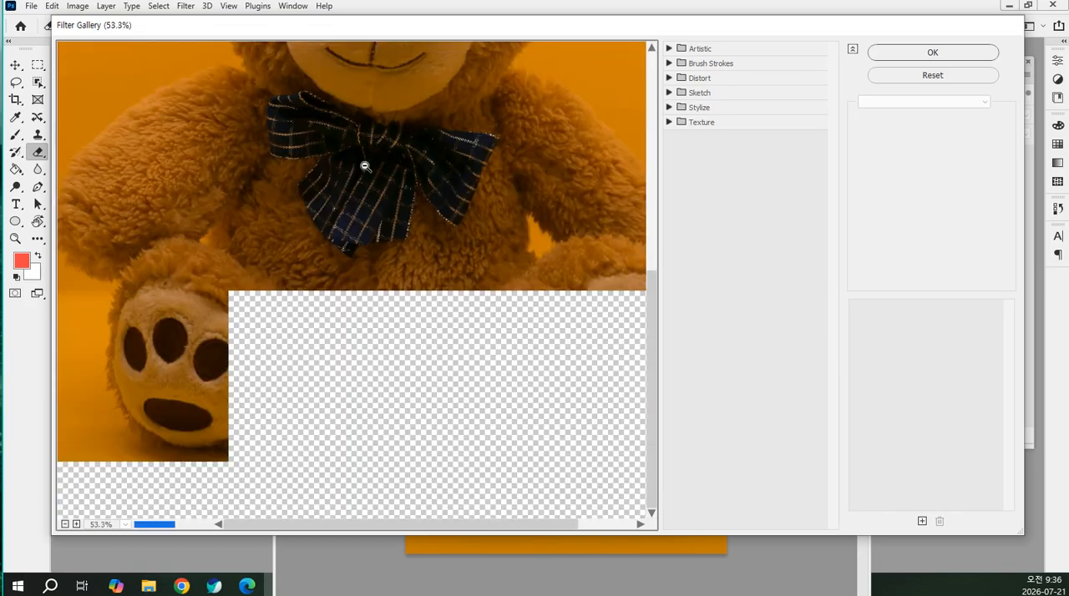
{"action": "scroll", "coordinate": [364, 166], "scroll_direction": "down", "scroll_amount": 2, "text": "alt"}
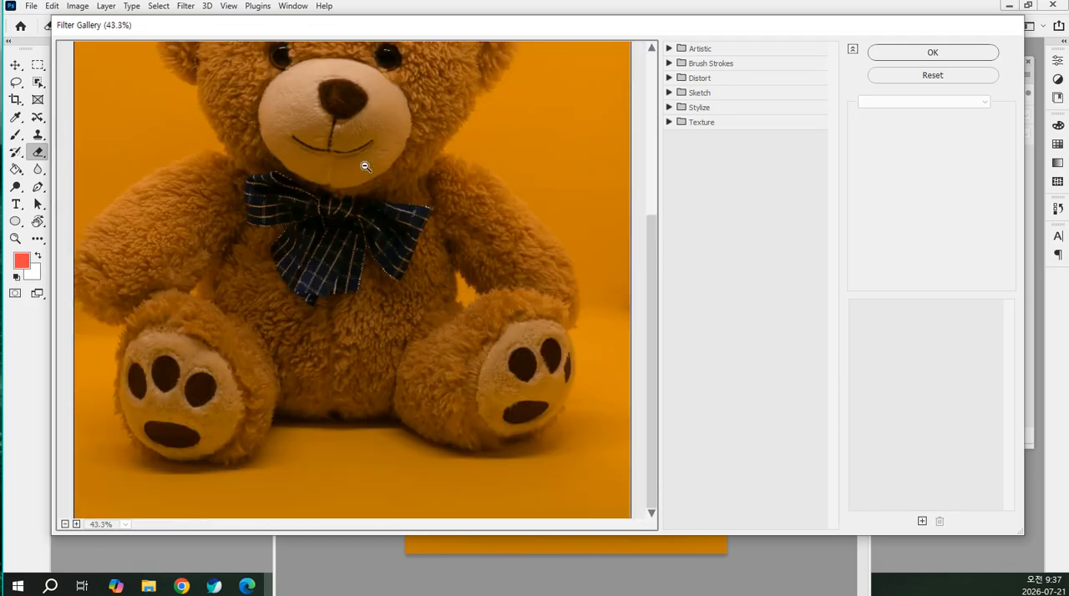
{"action": "scroll", "coordinate": [365, 167], "scroll_direction": "down", "scroll_amount": 3, "text": "alt"}
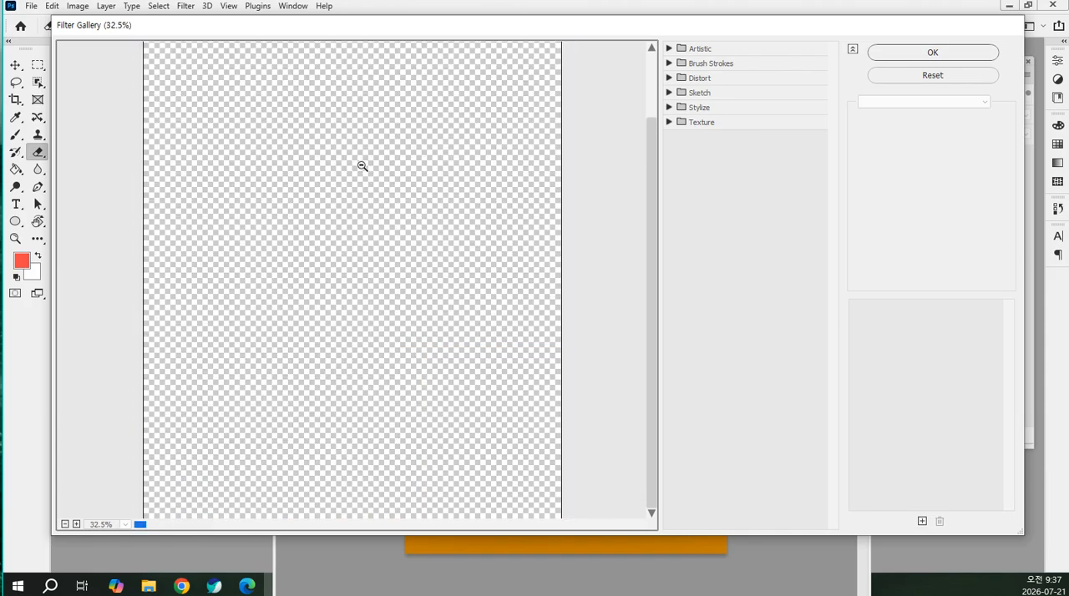
{"action": "scroll", "coordinate": [361, 167], "scroll_direction": "down", "scroll_amount": 2, "text": "alt"}
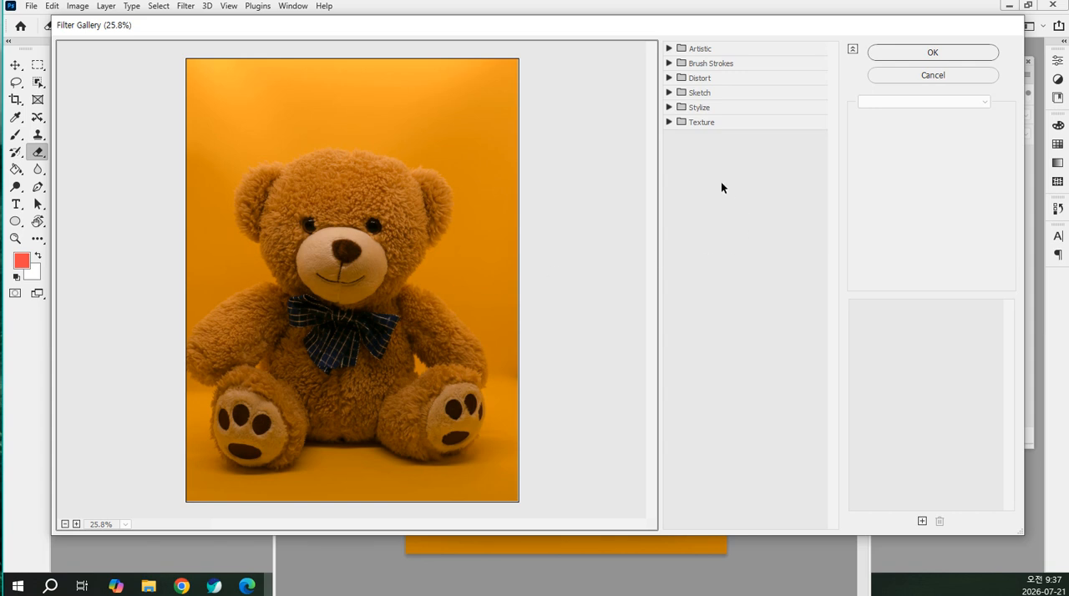
Expand the Artistic filters and preview Colored Pencil, Cutout and Colored Pencil again on the teddy bear
{"action": "left_click", "coordinate": [669, 49]}
{"action": "left_click", "coordinate": [669, 49]}
{"action": "left_click", "coordinate": [669, 49]}
{"action": "left_click", "coordinate": [669, 49]}
{"action": "left_click", "coordinate": [669, 50]}
{"action": "left_click", "coordinate": [669, 50]}
{"action": "left_click", "coordinate": [669, 49]}
{"action": "left_click", "coordinate": [670, 49]}
{"action": "left_click", "coordinate": [669, 49]}
{"action": "left_click", "coordinate": [669, 50]}
{"action": "left_click", "coordinate": [669, 50]}
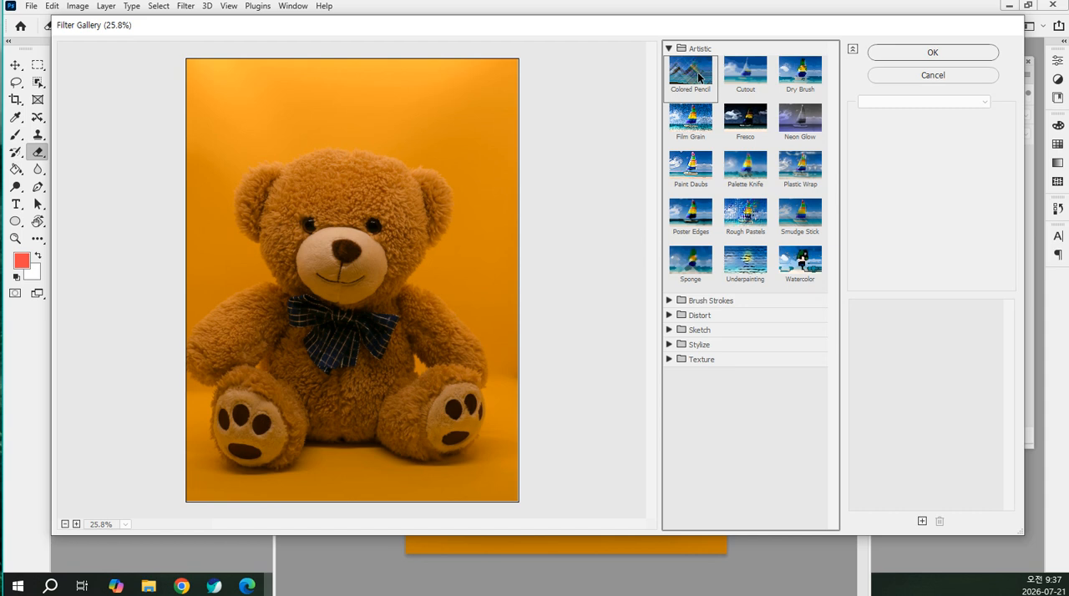
{"action": "left_click", "coordinate": [698, 76]}
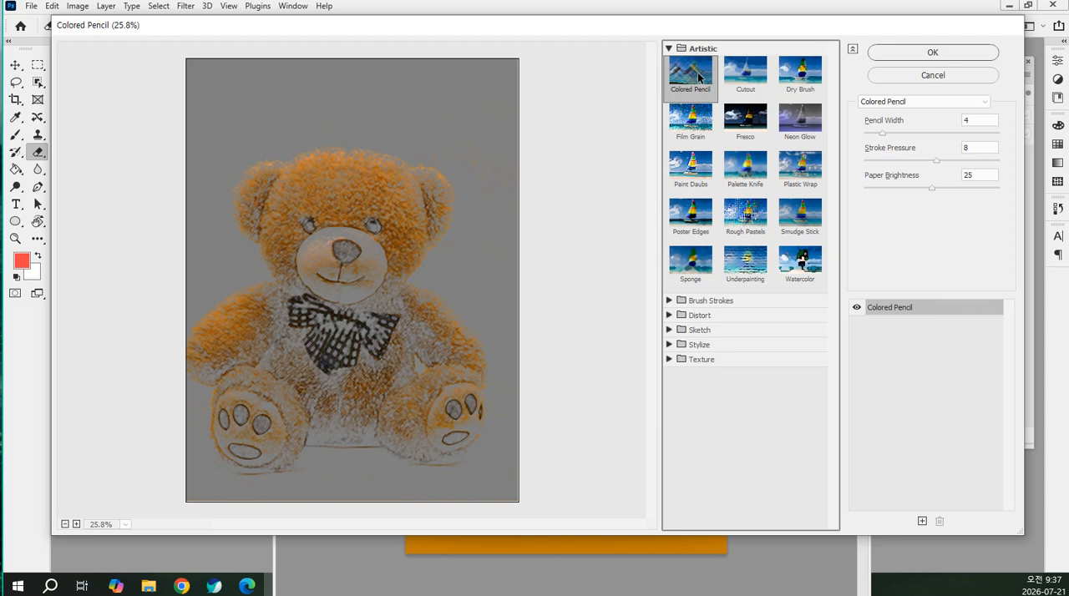
{"action": "left_click", "coordinate": [749, 81]}
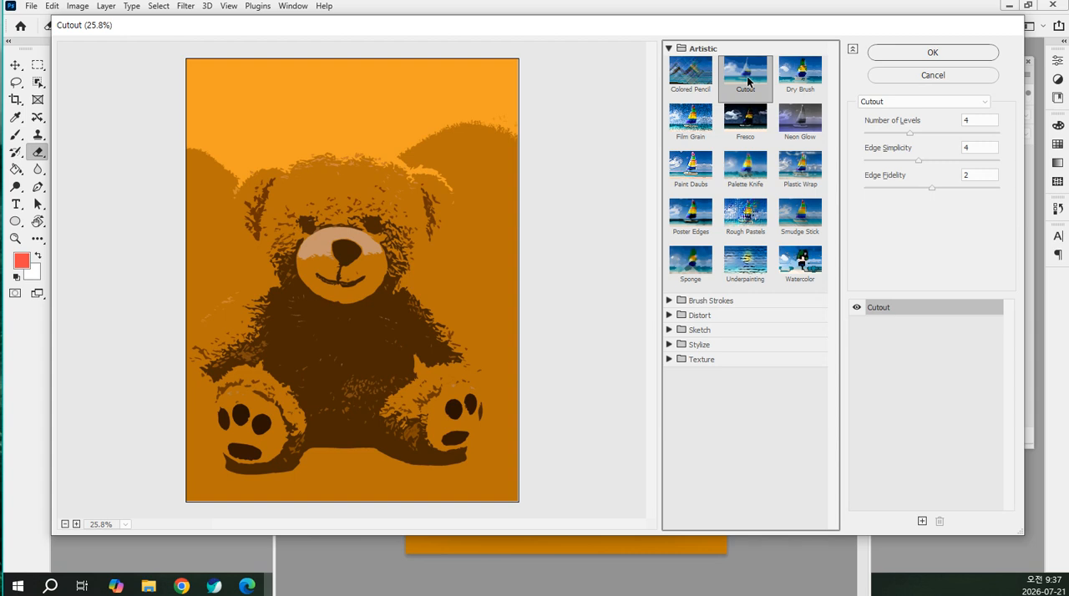
{"action": "left_click", "coordinate": [689, 85]}
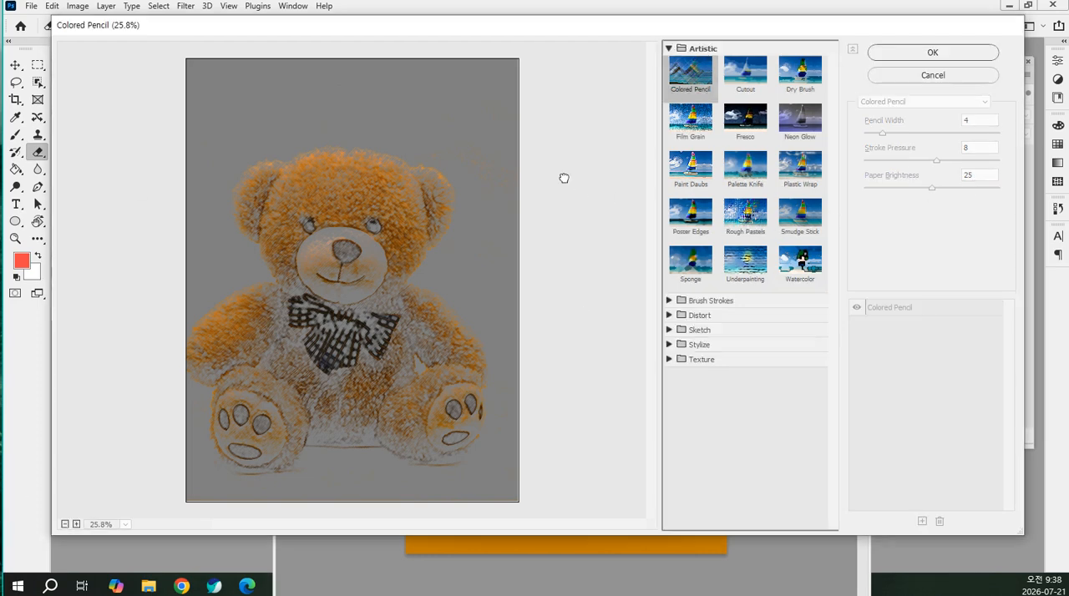
Try different pencil widths for the Colored Pencil filter and leave the width at 14
{"action": "left_click_drag", "start_coordinate": [885, 132], "coordinate": [967, 134]}
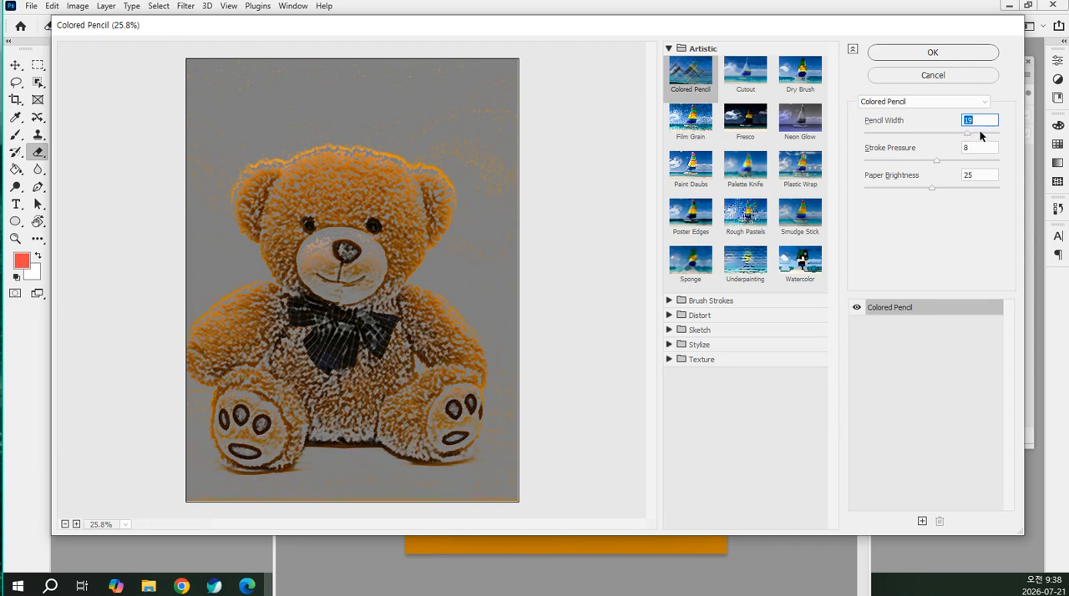
{"action": "left_click_drag", "start_coordinate": [978, 132], "coordinate": [897, 134]}
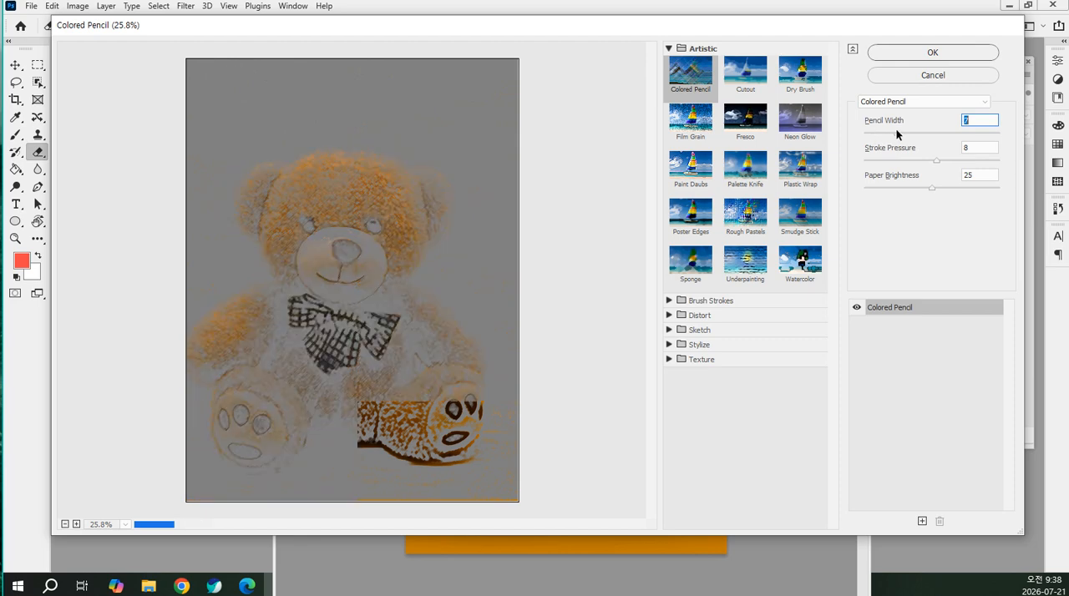
{"action": "left_click_drag", "start_coordinate": [903, 129], "coordinate": [942, 132]}
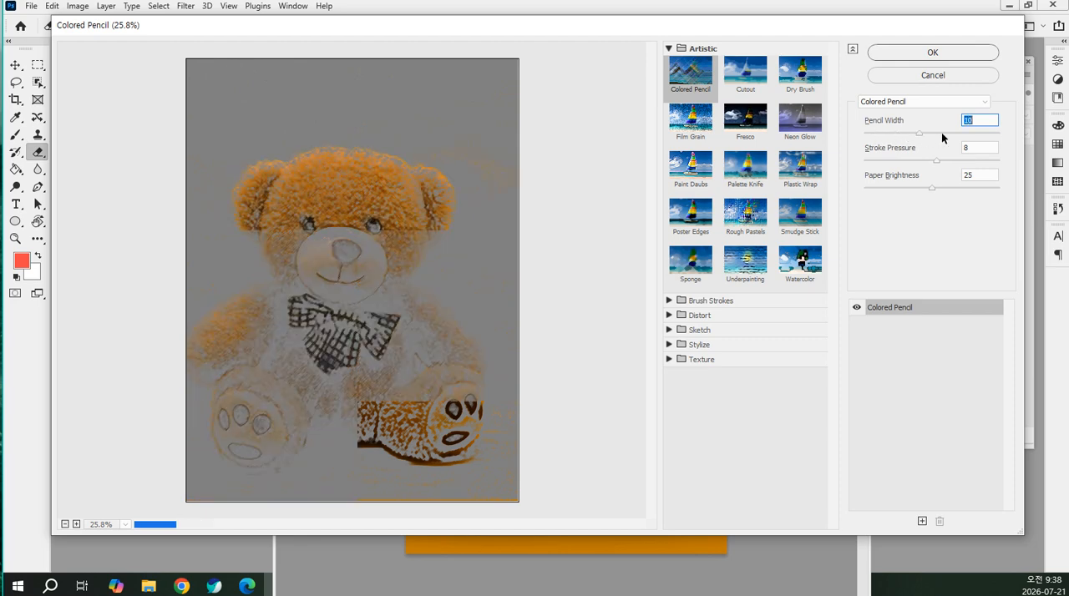
Try low and high values for the Colored Pencil filter, ending with stroke pressure 14 and paper brightness 25
{"action": "left_click", "coordinate": [890, 159]}
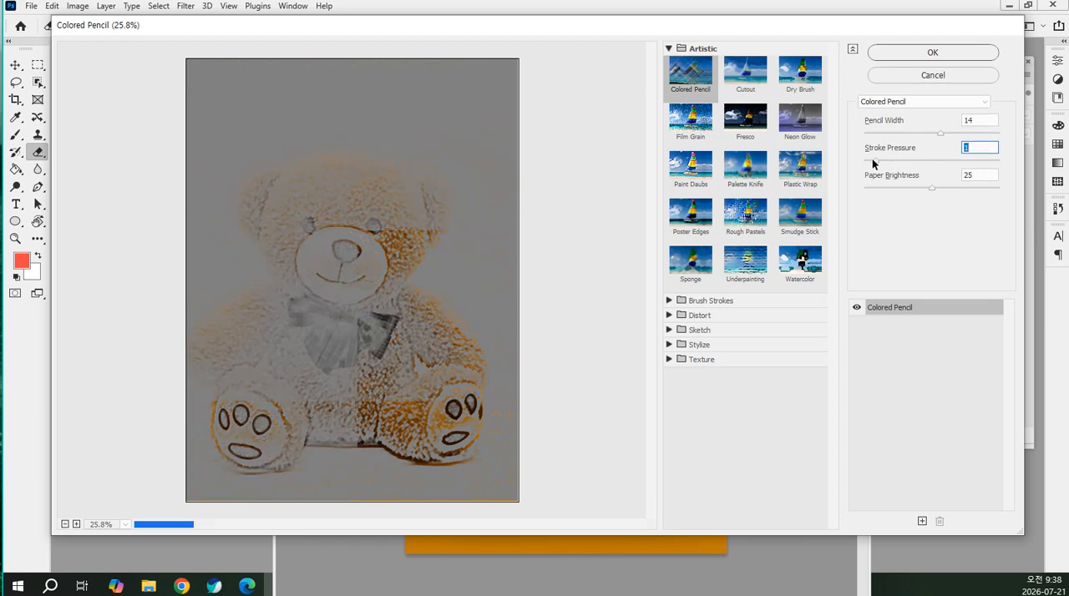
{"action": "left_click", "coordinate": [871, 160]}
{"action": "left_click", "coordinate": [987, 160]}
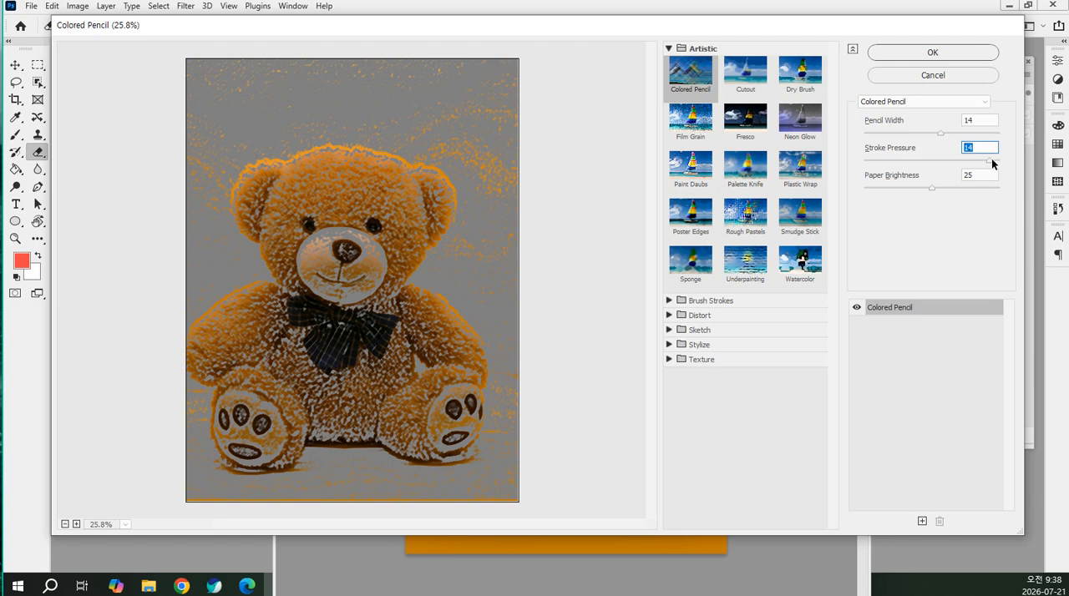
{"action": "left_click_drag", "start_coordinate": [937, 186], "coordinate": [880, 189]}
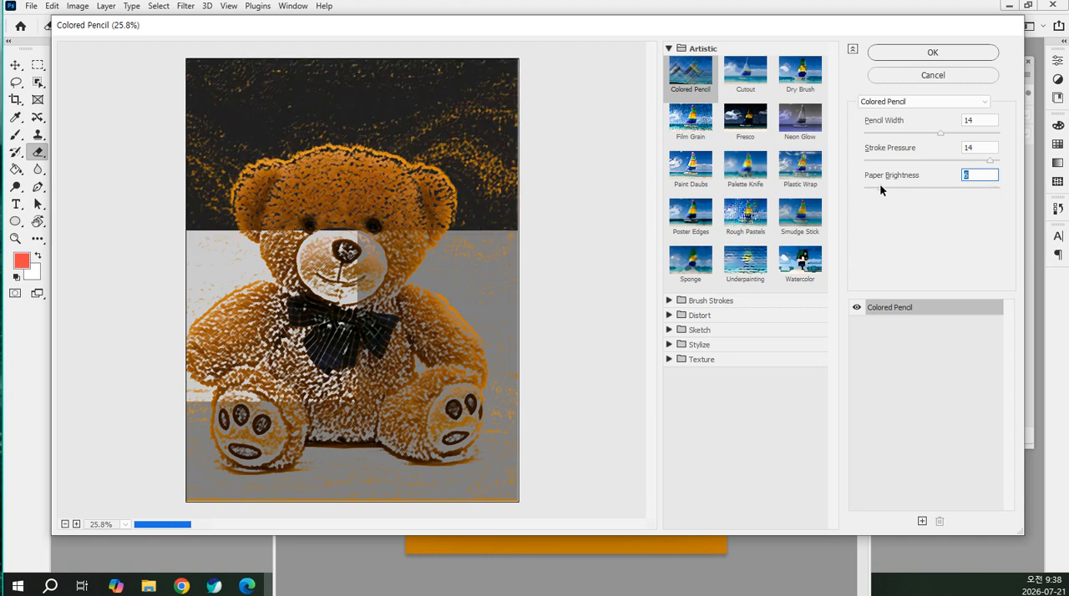
{"action": "left_click_drag", "start_coordinate": [896, 186], "coordinate": [968, 187]}
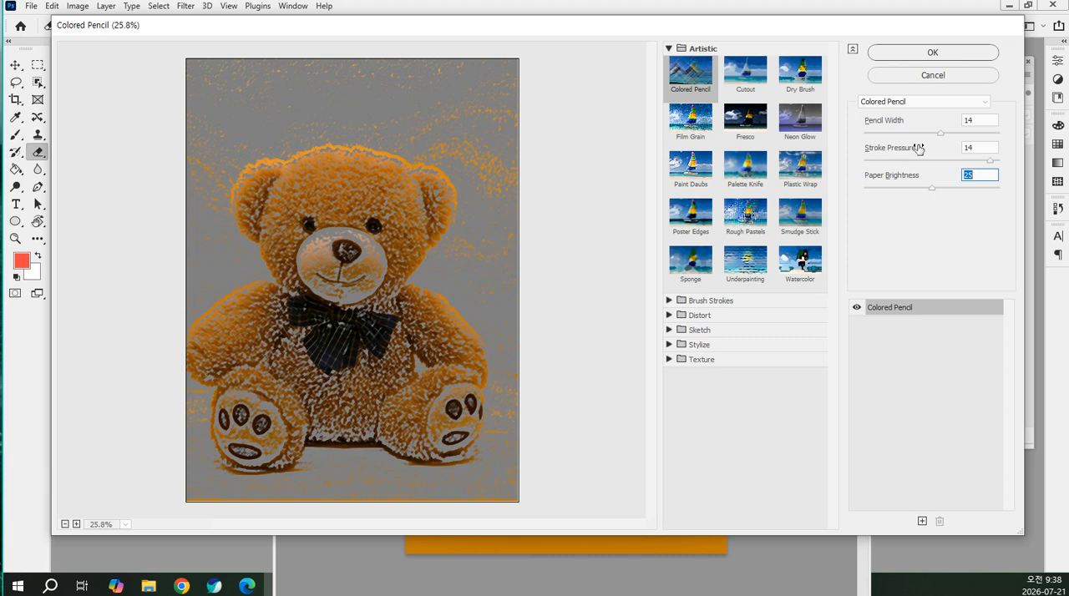
Switch to the Cutout filter and try several numbers of levels, ending at 5
{"action": "left_click", "coordinate": [742, 77]}
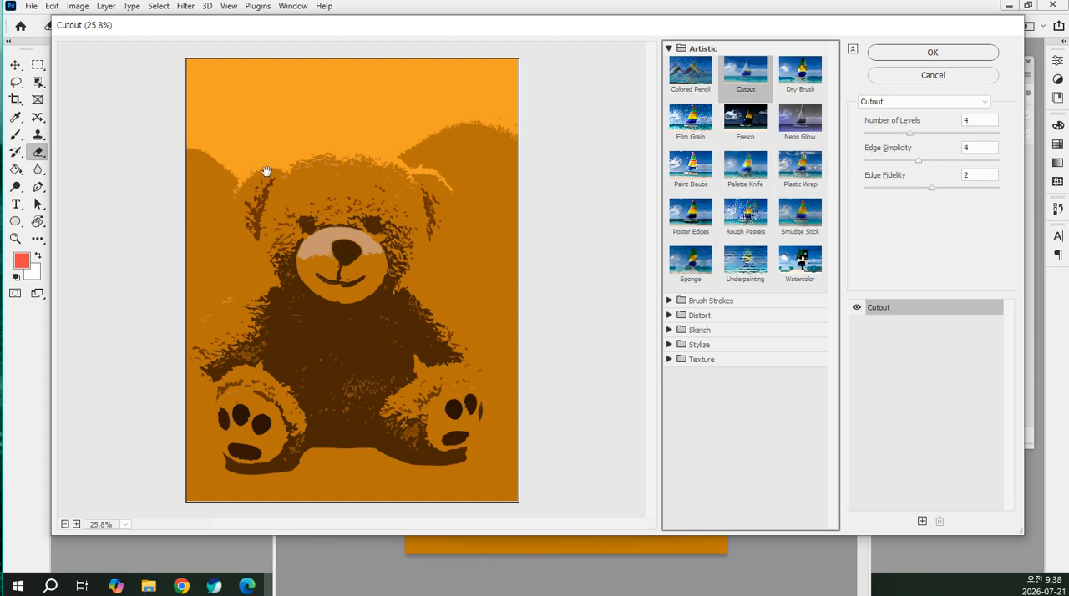
{"action": "left_click", "coordinate": [940, 132]}
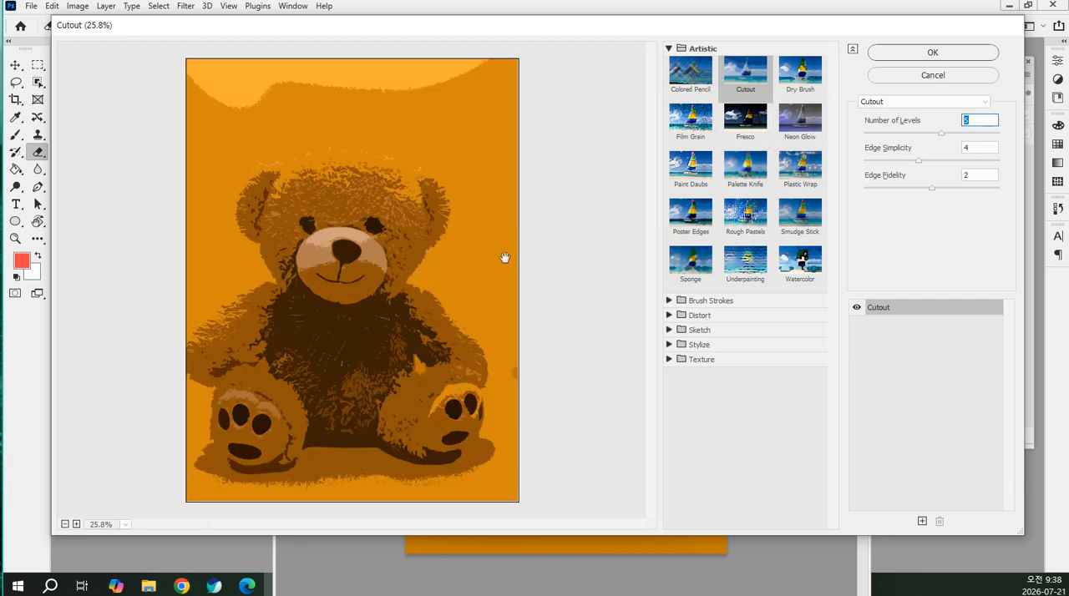
{"action": "left_click", "coordinate": [972, 132]}
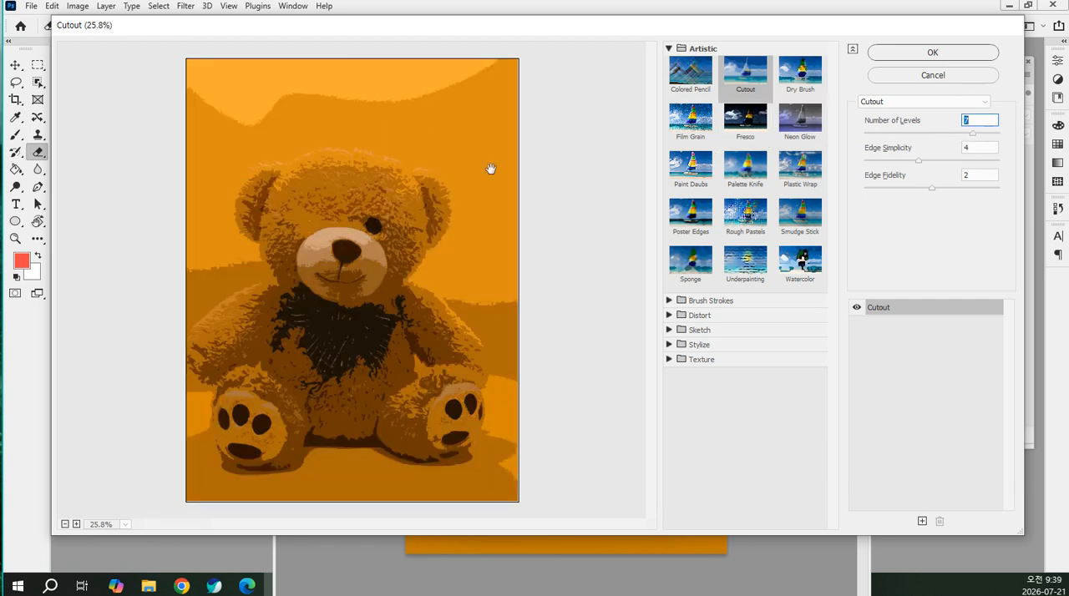
{"action": "left_click", "coordinate": [877, 132]}
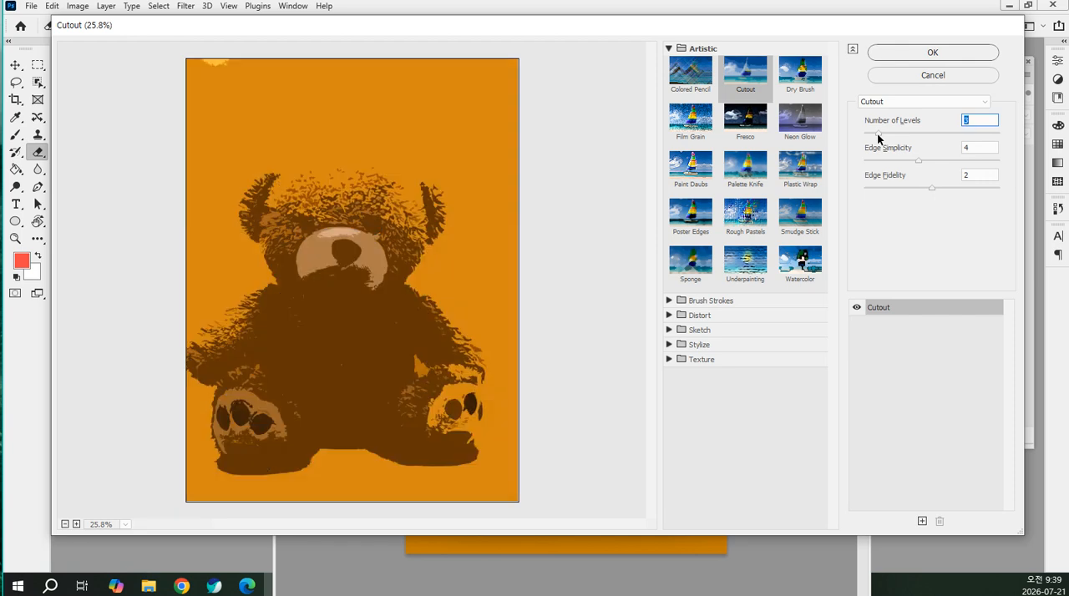
{"action": "left_click", "coordinate": [871, 132]}
{"action": "left_click_drag", "start_coordinate": [886, 132], "coordinate": [892, 166]}
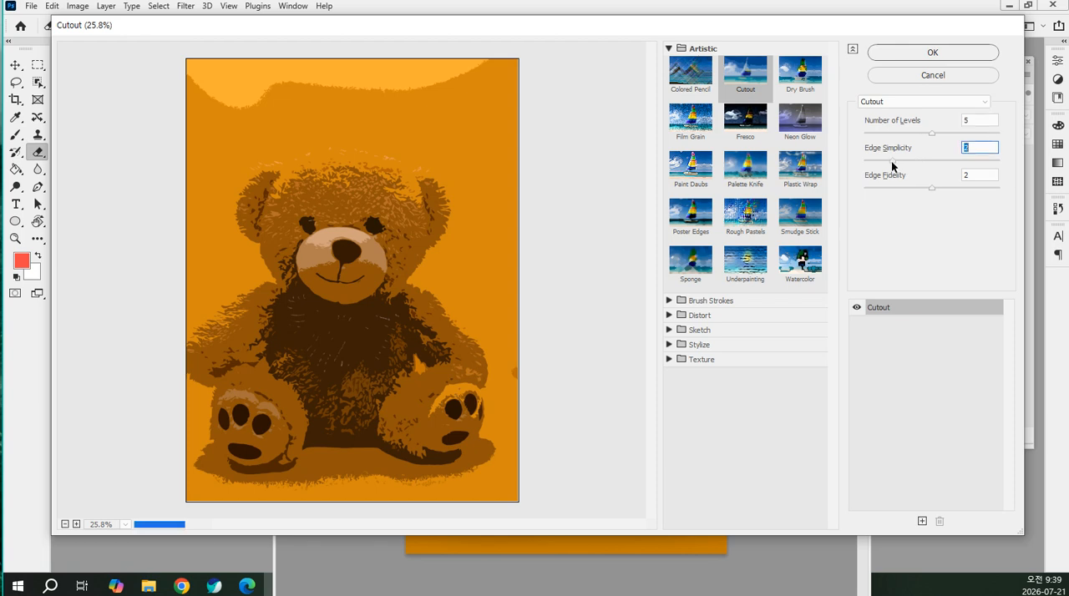
Try low and high edge simplicity values for the Cutout filter, ending at 3, and close the Filter Gallery without applying it
{"action": "left_click_drag", "start_coordinate": [893, 161], "coordinate": [883, 162]}
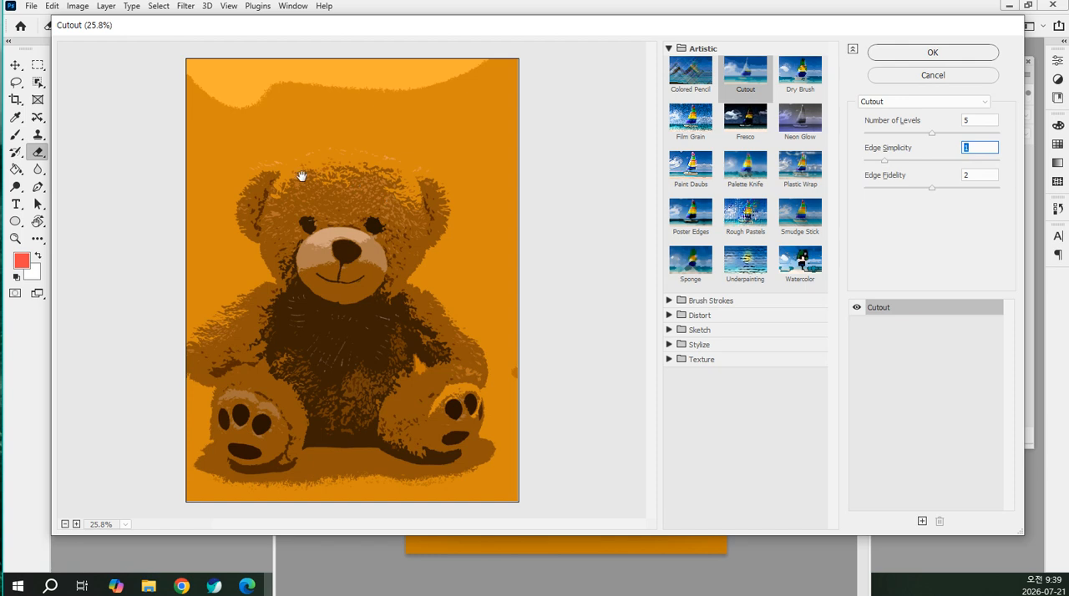
{"action": "left_click", "coordinate": [943, 162]}
{"action": "left_click", "coordinate": [971, 162]}
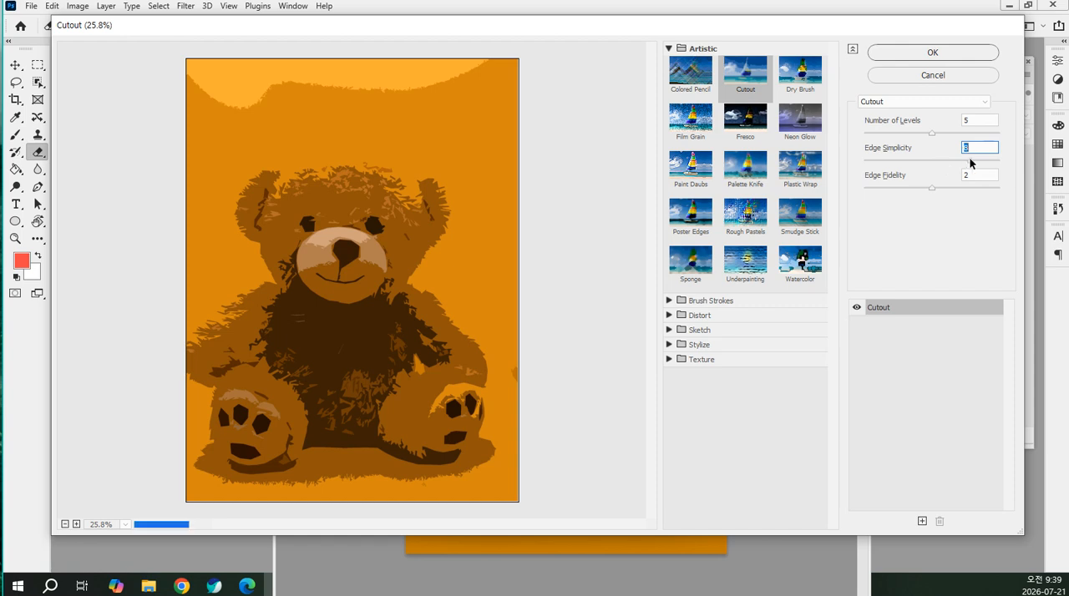
{"action": "left_click", "coordinate": [984, 160]}
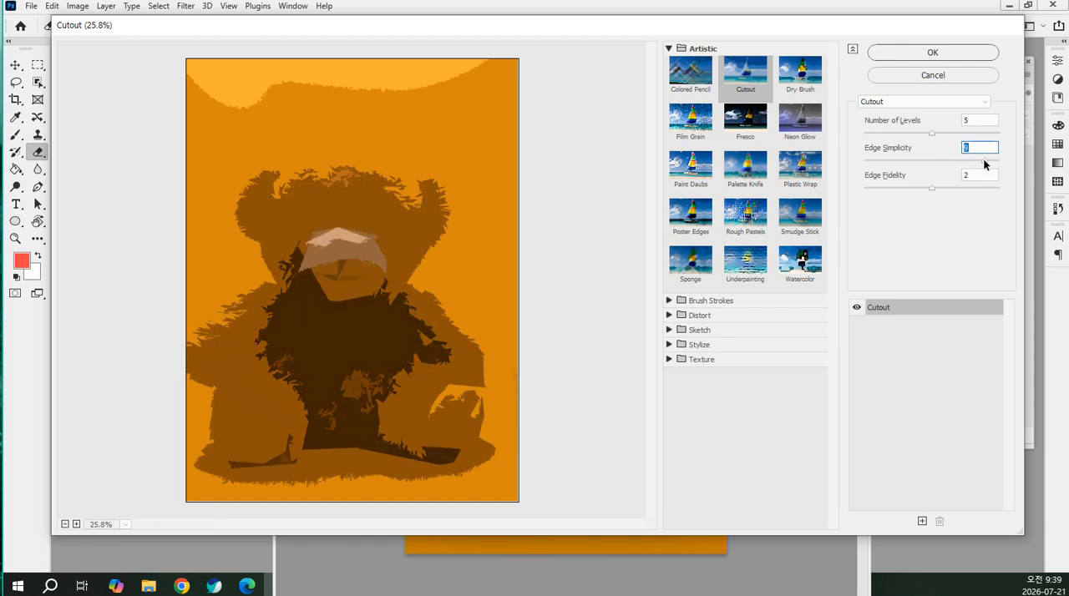
{"action": "left_click", "coordinate": [992, 161]}
{"action": "left_click_drag", "start_coordinate": [922, 164], "coordinate": [897, 165]}
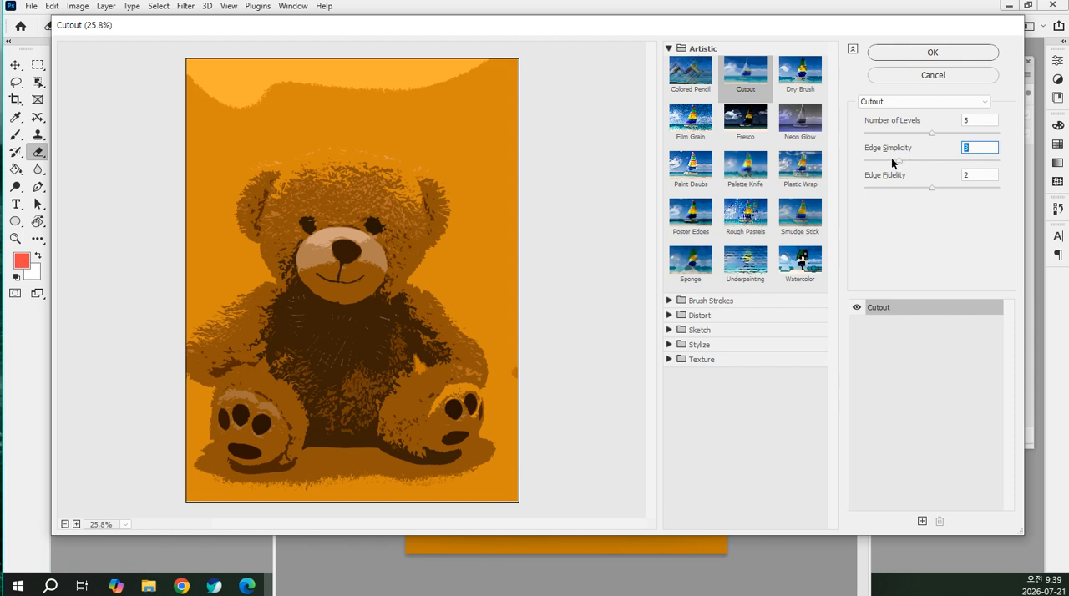
{"action": "key", "text": "Return"}
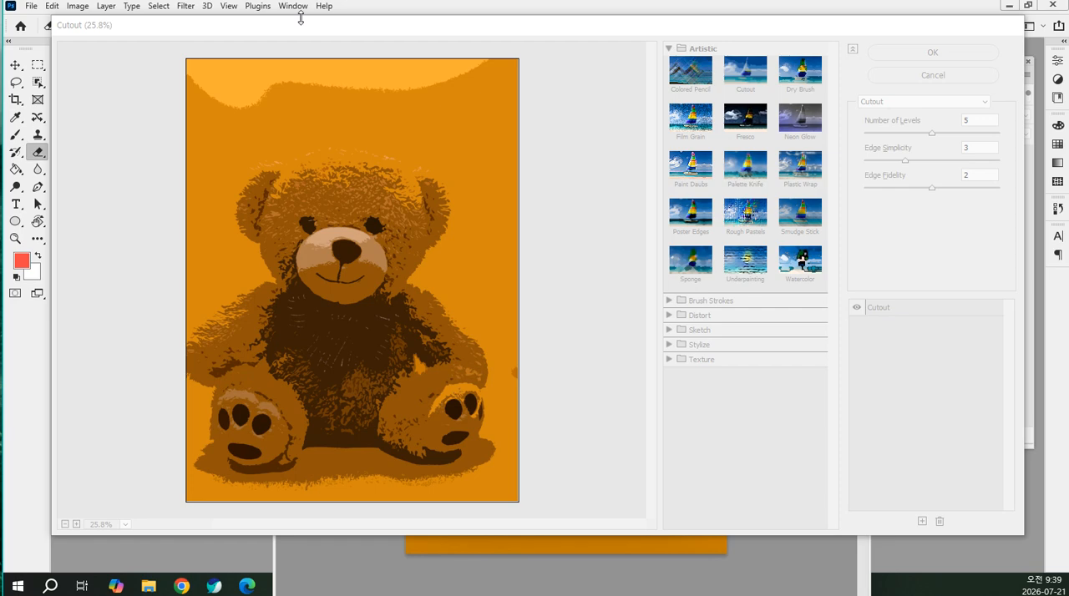
{"action": "left_click", "coordinate": [934, 77]}
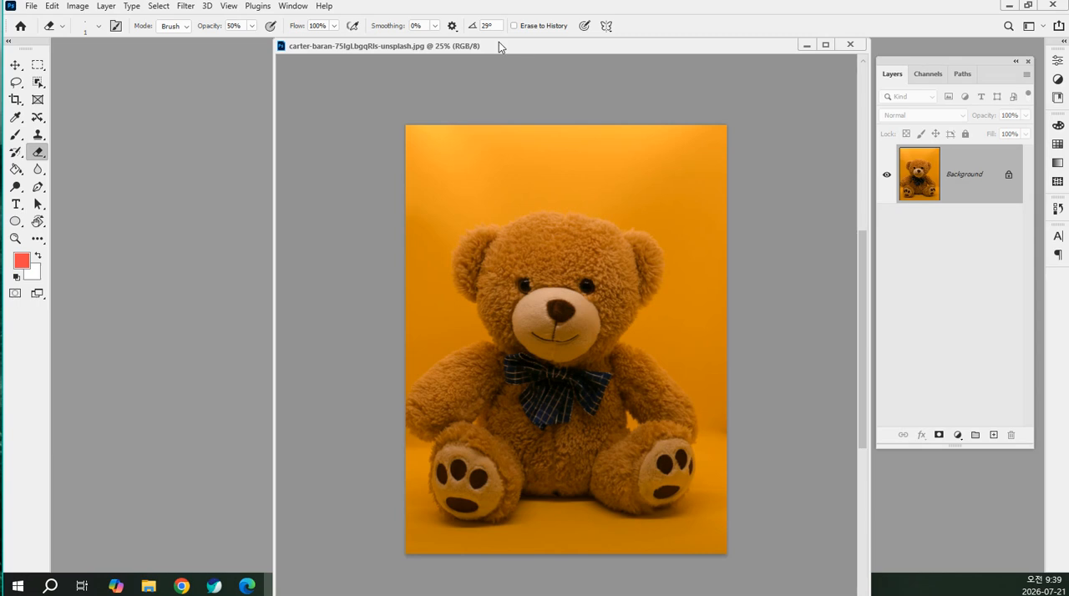
Reopen the Filter Gallery, set the preview zoom to 25% and choose the Cutout filter from the Artistic group
{"action": "left_click", "coordinate": [186, 7]}
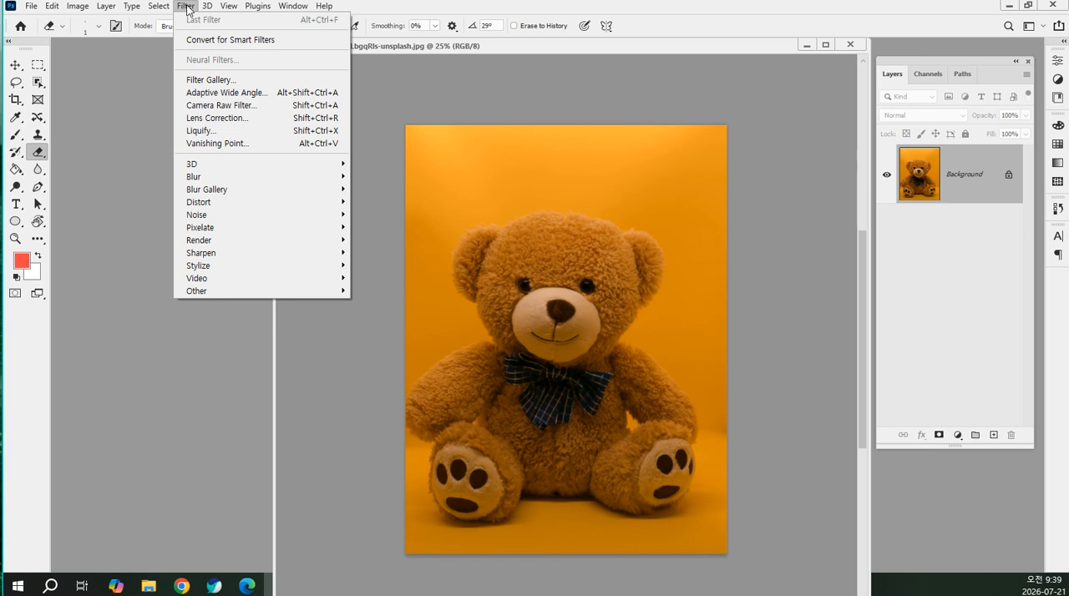
{"action": "left_click", "coordinate": [233, 81]}
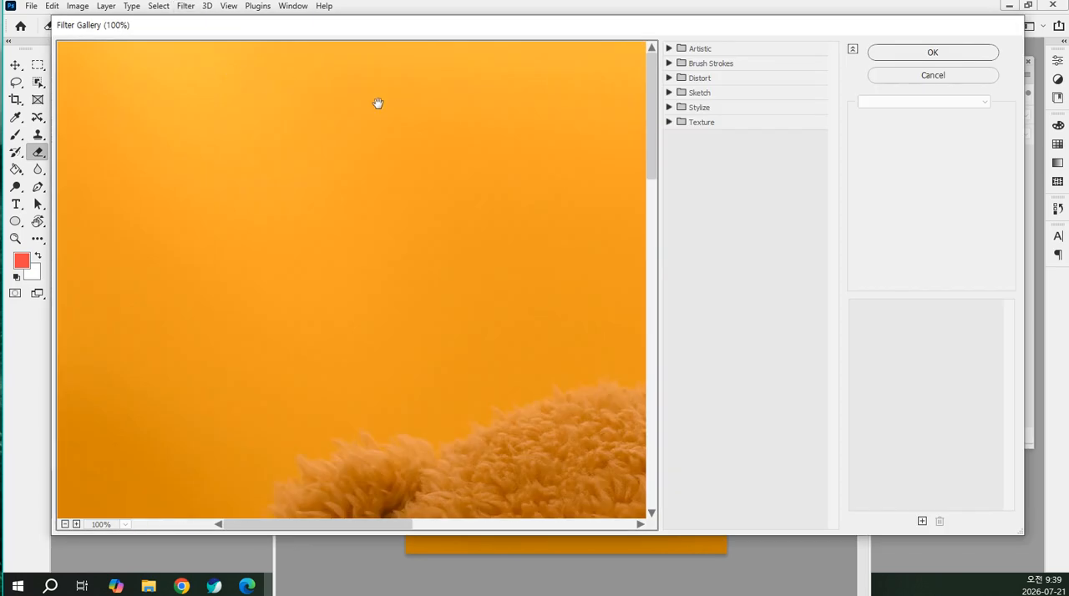
{"action": "left_click", "coordinate": [98, 526]}
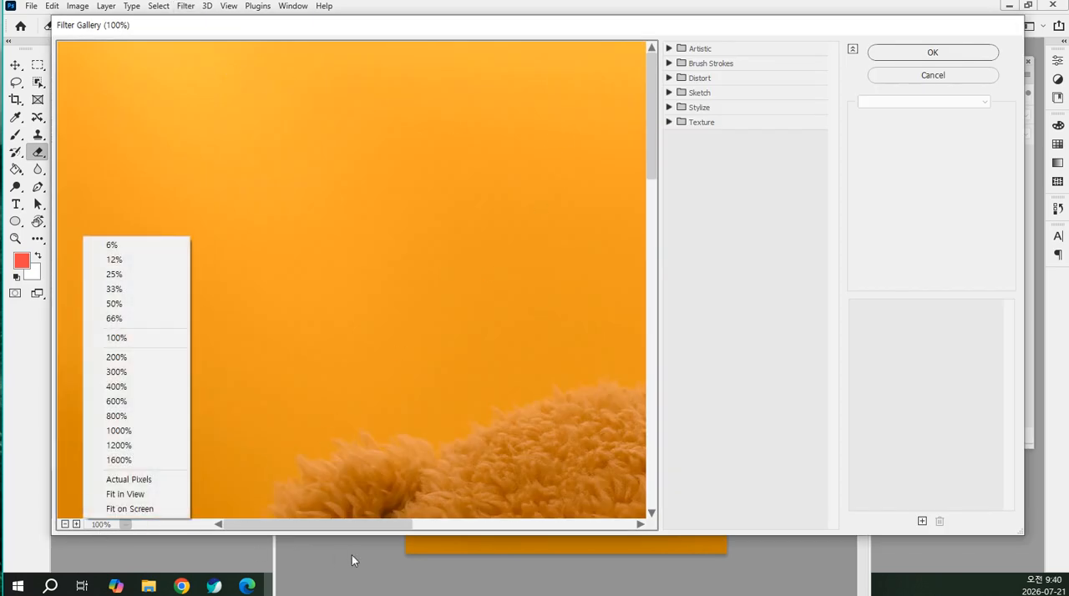
{"action": "left_click", "coordinate": [151, 276]}
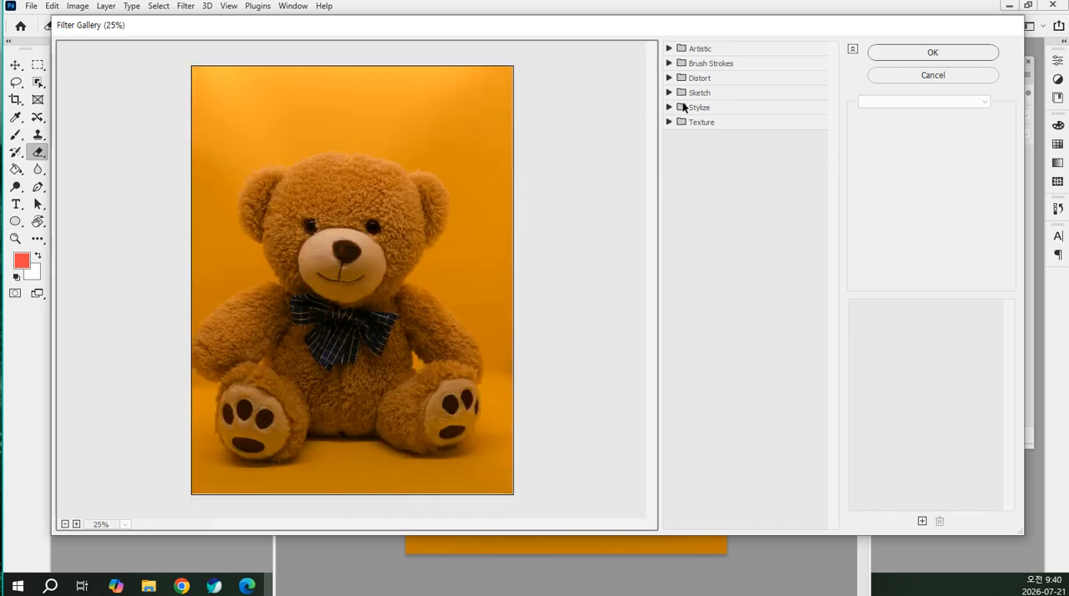
{"action": "left_click", "coordinate": [668, 48]}
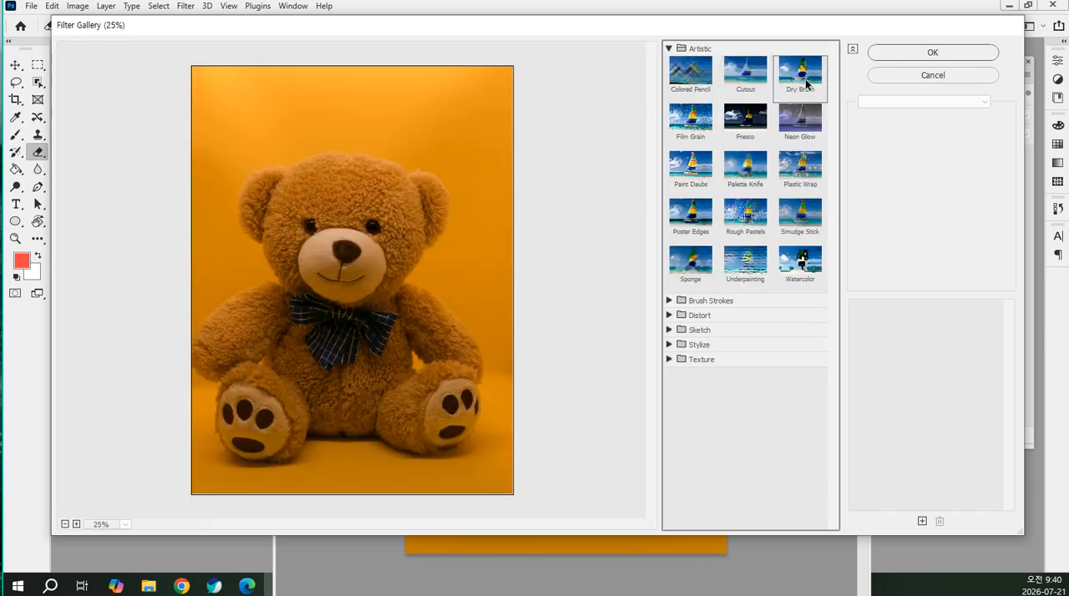
{"action": "left_click", "coordinate": [770, 78]}
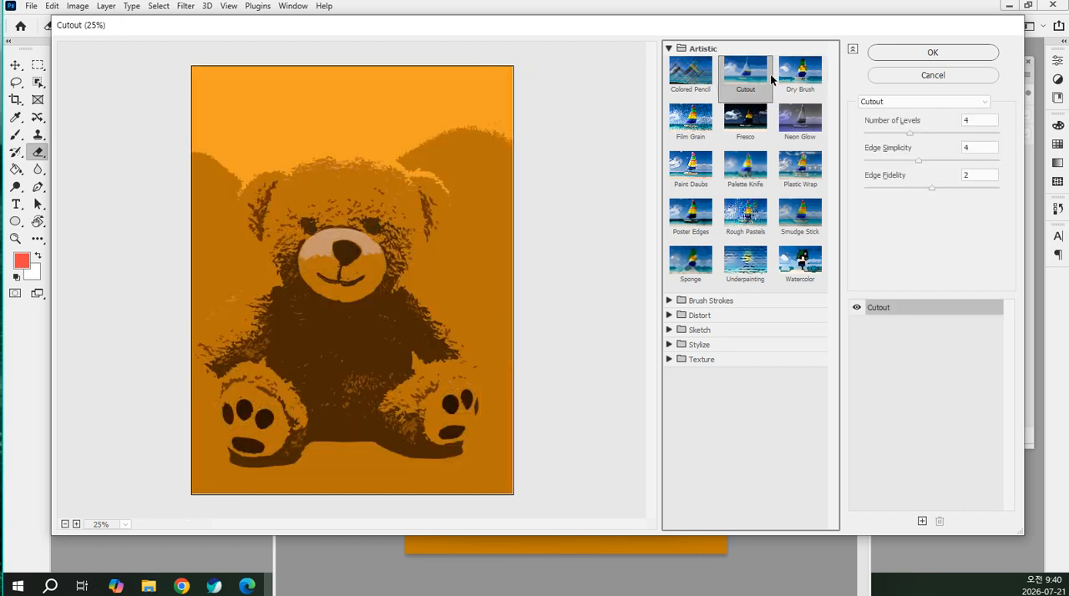
Try high and low edge fidelity values for the Cutout filter, ending at 2
{"action": "left_click", "coordinate": [953, 188]}
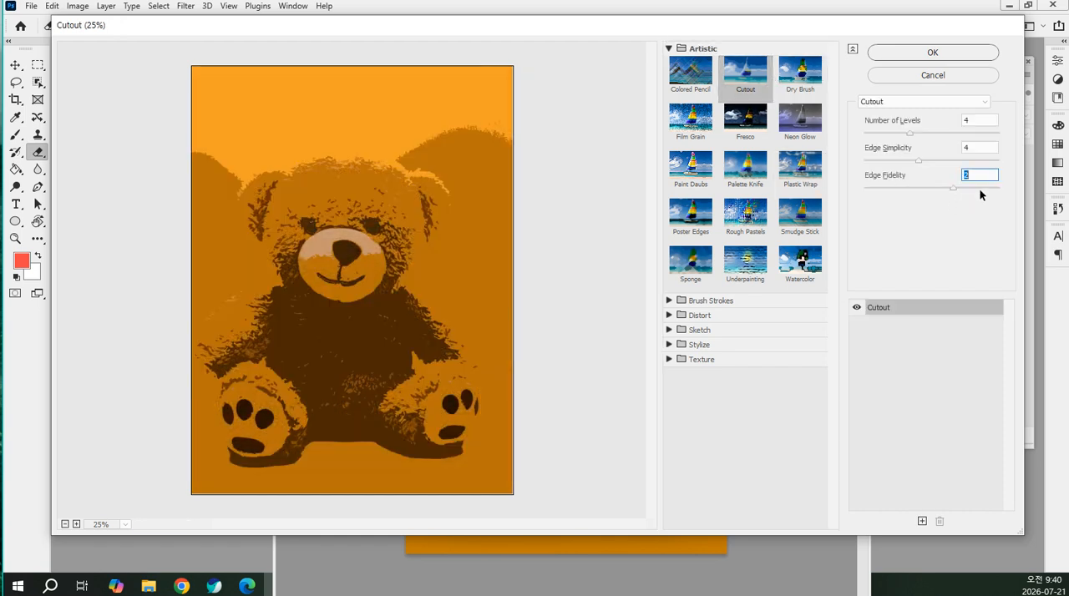
{"action": "left_click", "coordinate": [980, 189]}
{"action": "left_click", "coordinate": [920, 189]}
{"action": "left_click_drag", "start_coordinate": [896, 185], "coordinate": [872, 186]}
{"action": "left_click", "coordinate": [933, 188]}
Switch to Chrome and search Google for "fidelity 뜻" in a new tab
{"action": "left_click", "coordinate": [149, 586]}
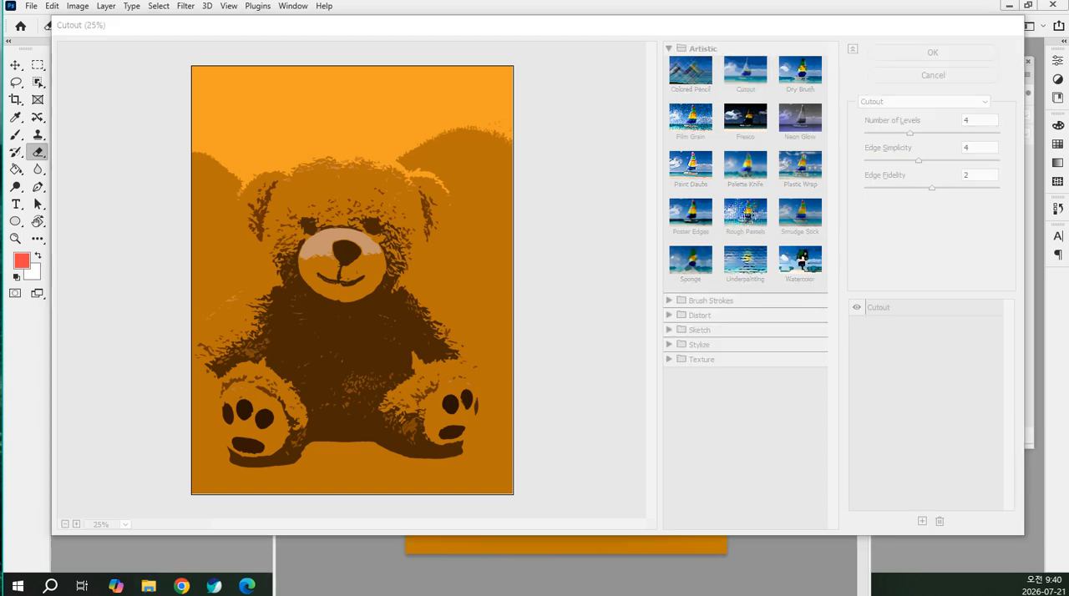
{"action": "left_click_drag", "start_coordinate": [0, 126], "coordinate": [564, 115]}
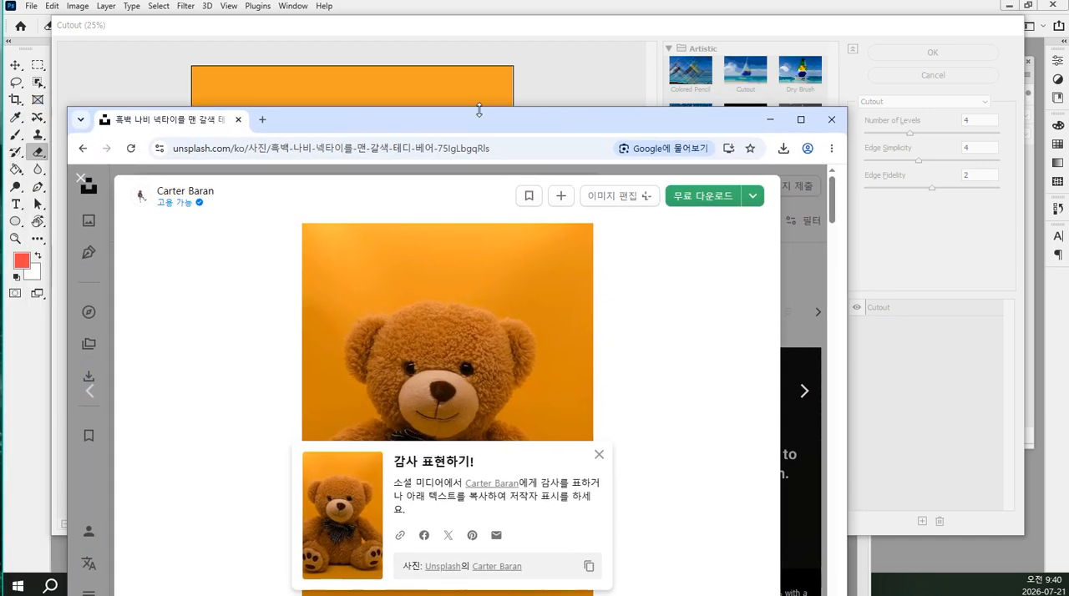
{"action": "left_click", "coordinate": [261, 120]}
{"action": "type", "text": "fidelity"}
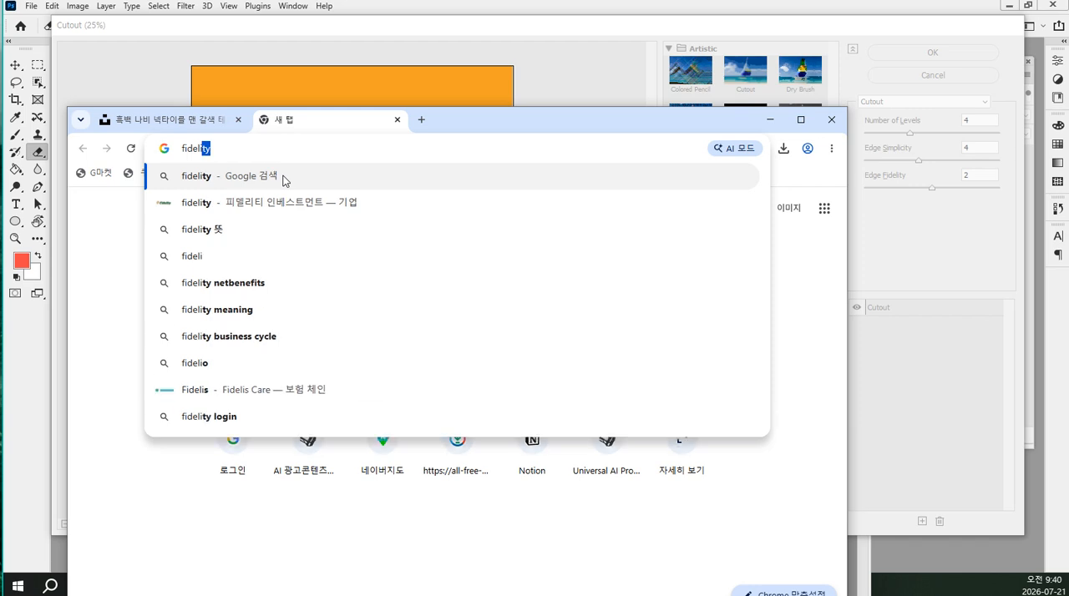
{"action": "key", "text": "Down"}
{"action": "key", "text": "Down"}
{"action": "key", "text": "Return"}
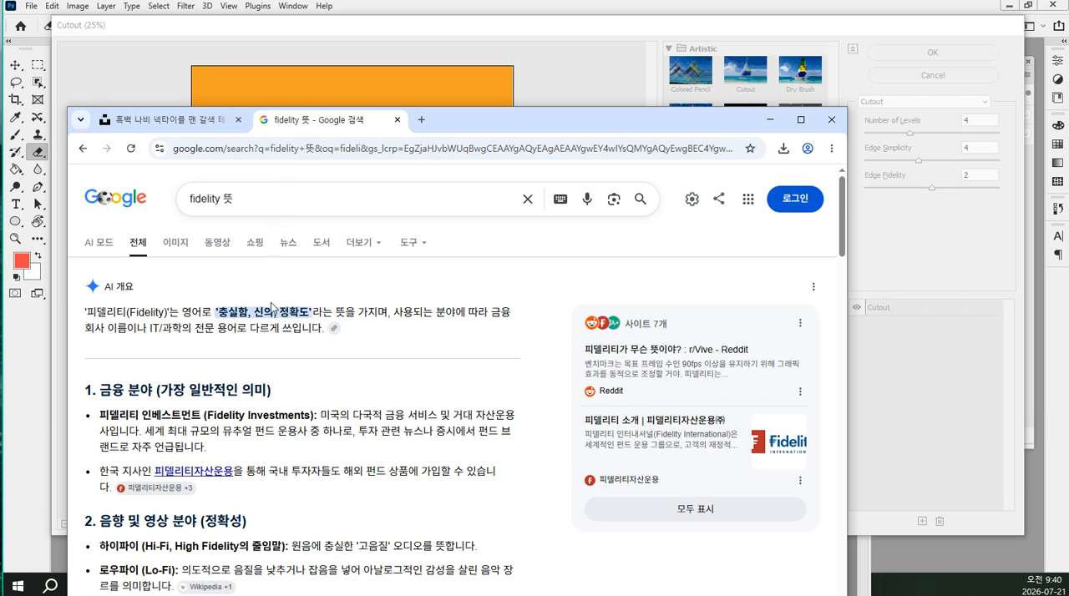
Expand the AI overview of the word fidelity, read its audio and design meanings, and return to Photoshop
{"action": "mouse_move", "coordinate": [333, 329]}
{"action": "scroll", "coordinate": [533, 302], "scroll_direction": "down", "scroll_amount": 3}
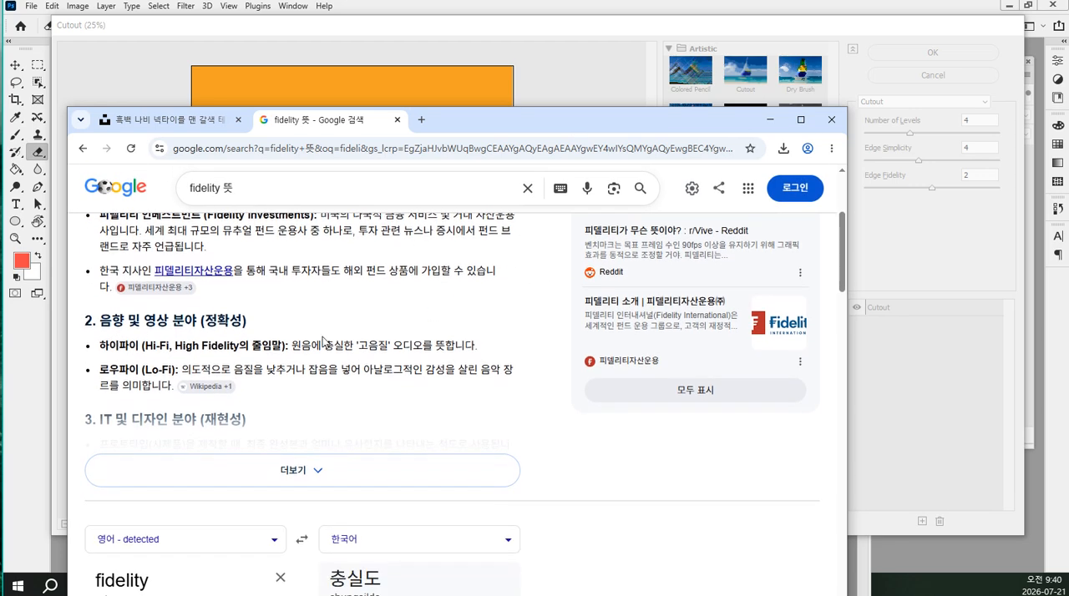
{"action": "left_click", "coordinate": [271, 477]}
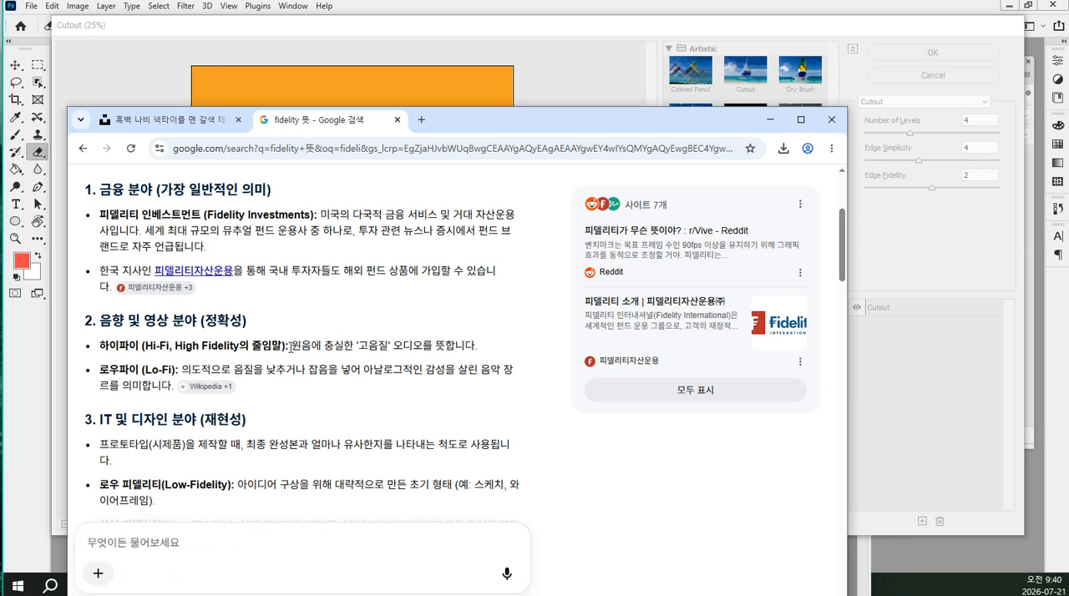
{"action": "left_click_drag", "start_coordinate": [289, 345], "coordinate": [478, 345]}
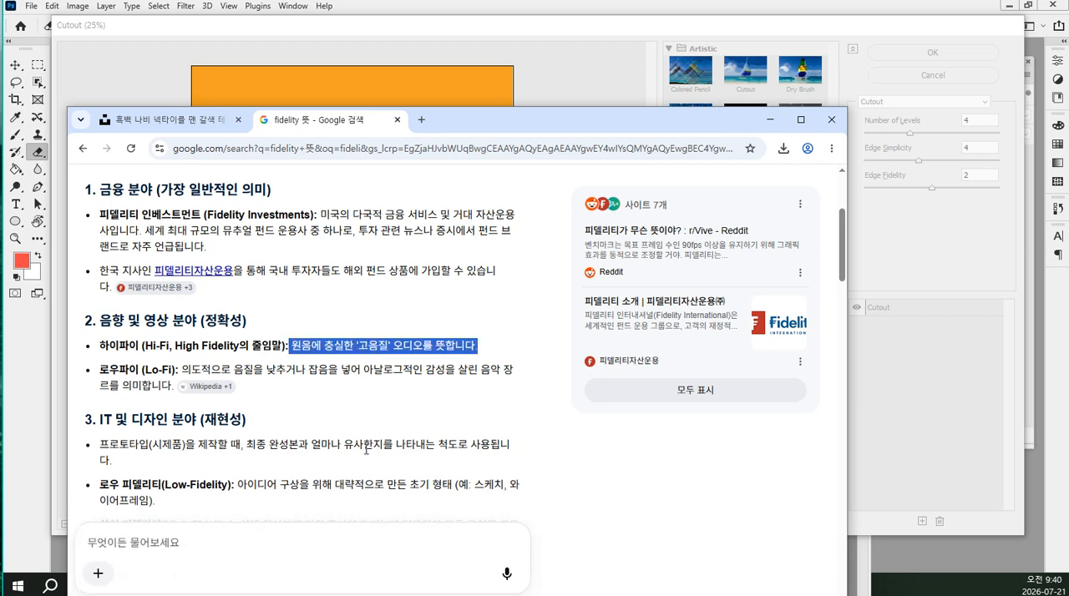
{"action": "left_click", "coordinate": [352, 390]}
{"action": "left_click_drag", "start_coordinate": [253, 345], "coordinate": [468, 345]}
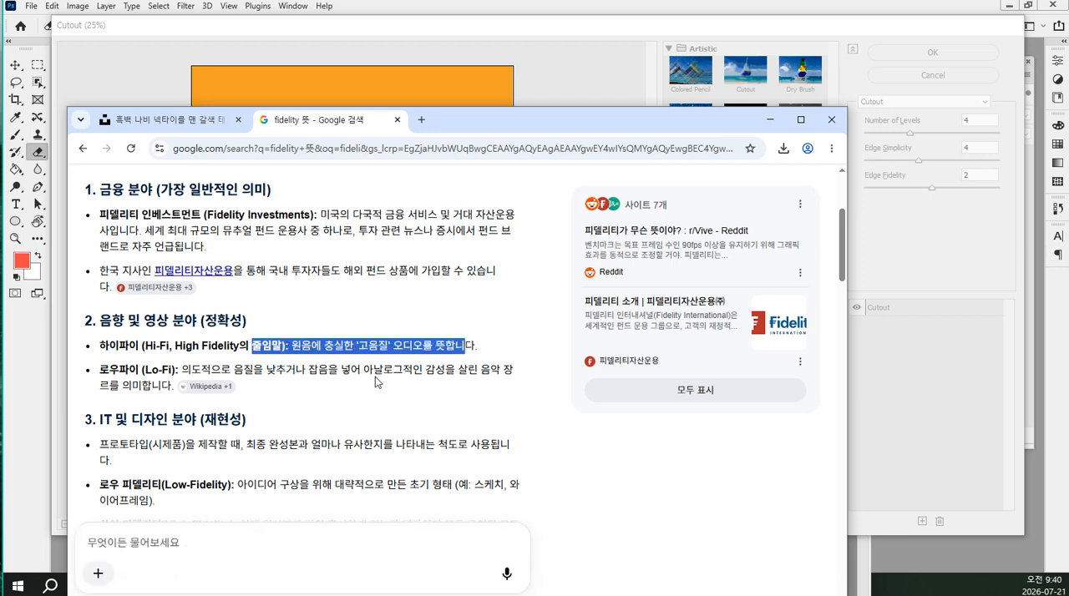
{"action": "left_click", "coordinate": [375, 377]}
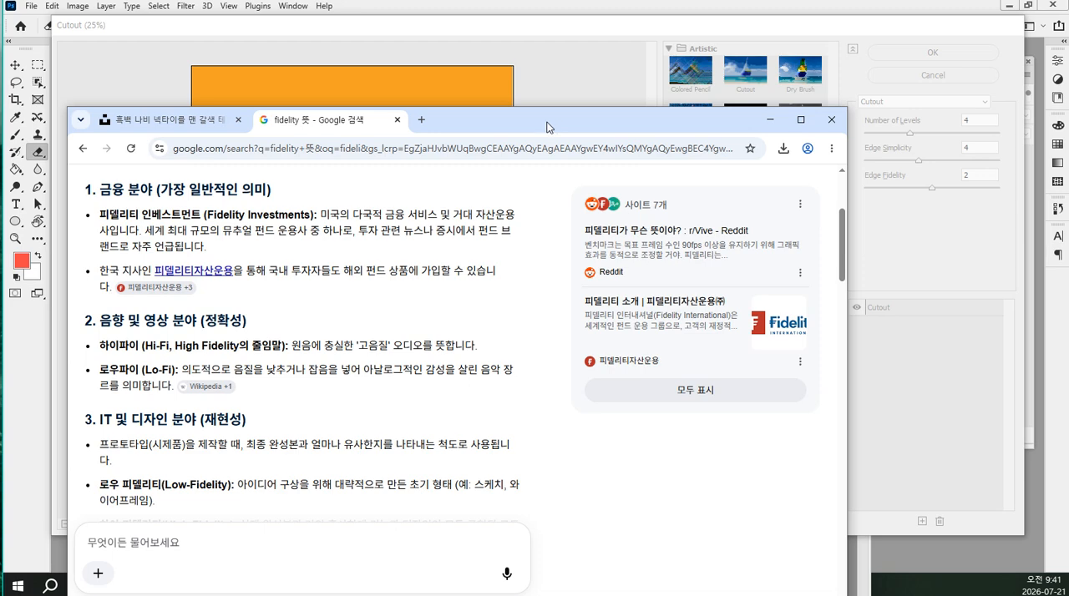
{"action": "scroll", "coordinate": [364, 315], "scroll_direction": "down", "scroll_amount": 2}
{"action": "left_click_drag", "start_coordinate": [321, 351], "coordinate": [460, 352]}
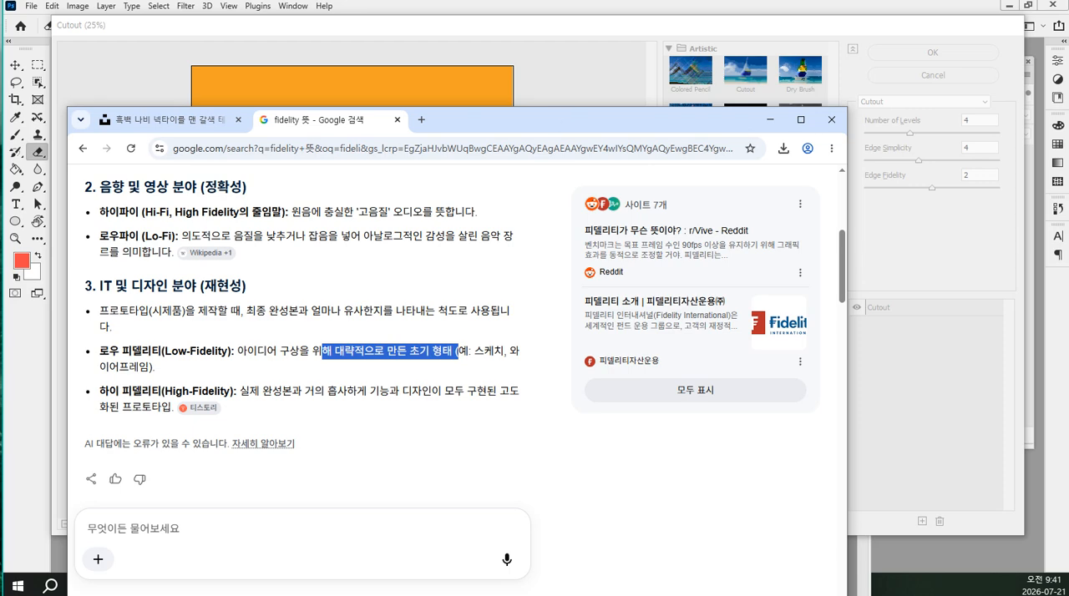
{"action": "left_click_drag", "start_coordinate": [558, 119], "coordinate": [0, 150]}
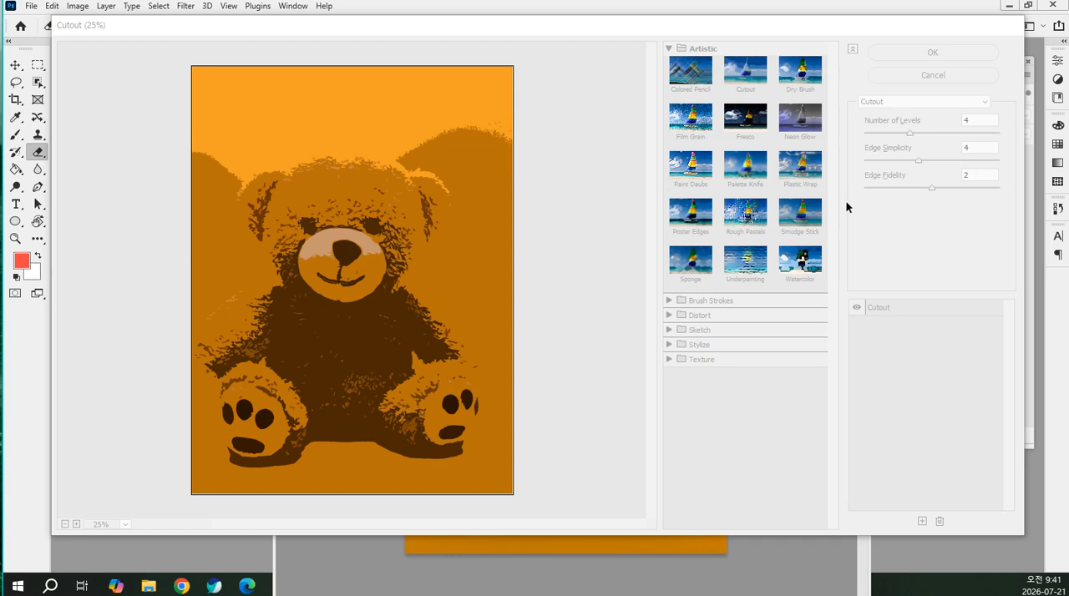
Switch to the Dry Brush filter and raise its brush size to 8
{"action": "left_click", "coordinate": [798, 76]}
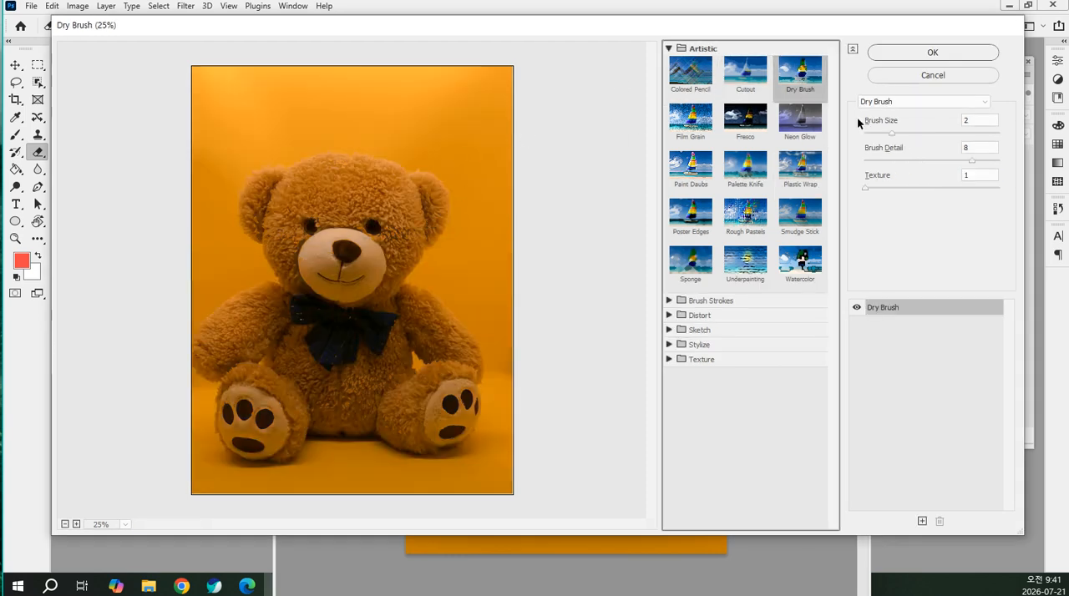
{"action": "left_click", "coordinate": [926, 135]}
{"action": "left_click", "coordinate": [950, 131]}
{"action": "left_click", "coordinate": [972, 130]}
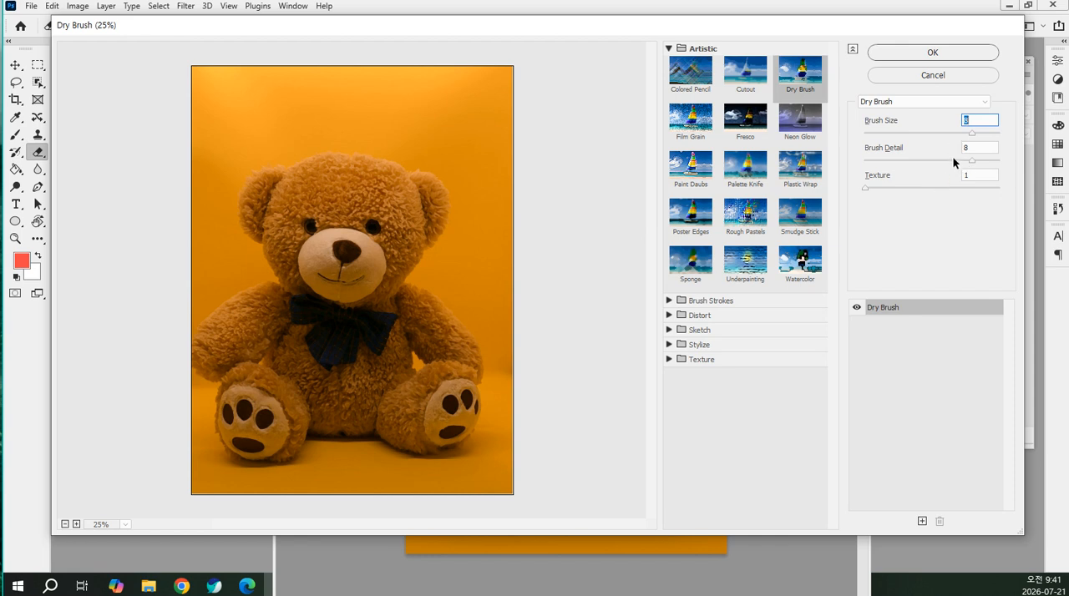
Lower the Dry Brush filter's brush detail to 1 and raise its texture to 3
{"action": "left_click", "coordinate": [917, 162]}
{"action": "left_click_drag", "start_coordinate": [892, 160], "coordinate": [884, 159]}
{"action": "left_click", "coordinate": [898, 187]}
{"action": "left_click_drag", "start_coordinate": [956, 189], "coordinate": [986, 184]}
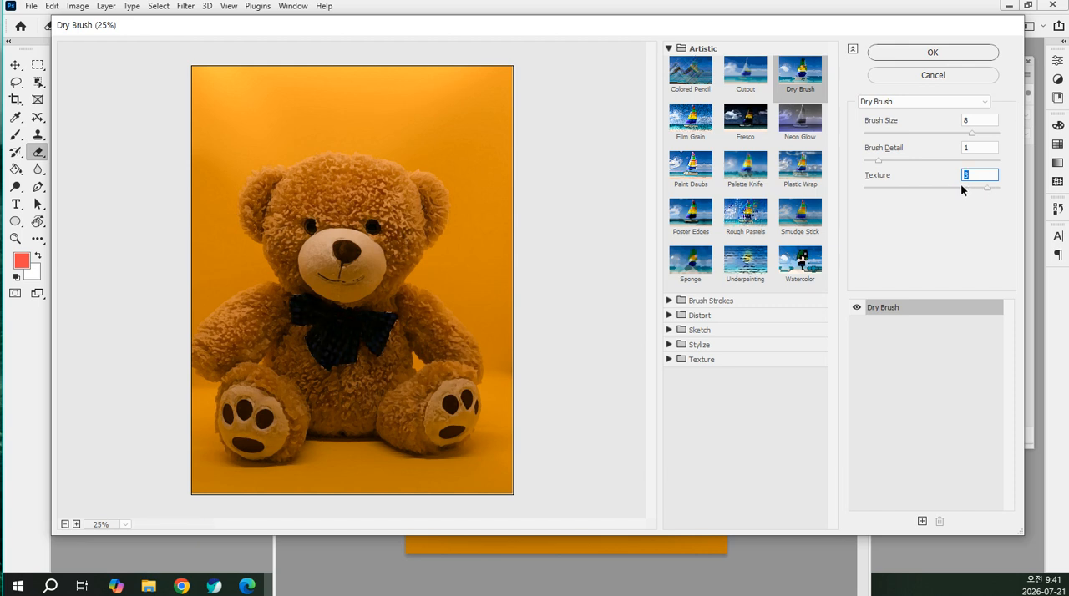
Compare large and small brush sizes for the Dry Brush filter, including 6, 2 and 1
{"action": "left_click", "coordinate": [990, 136]}
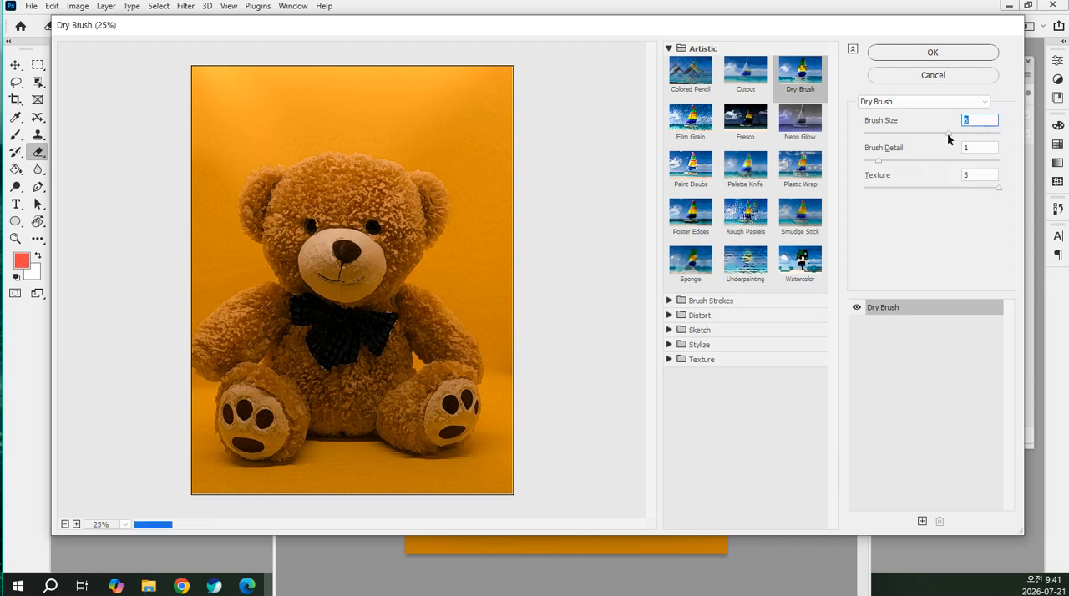
{"action": "left_click", "coordinate": [974, 134]}
{"action": "left_click", "coordinate": [890, 133]}
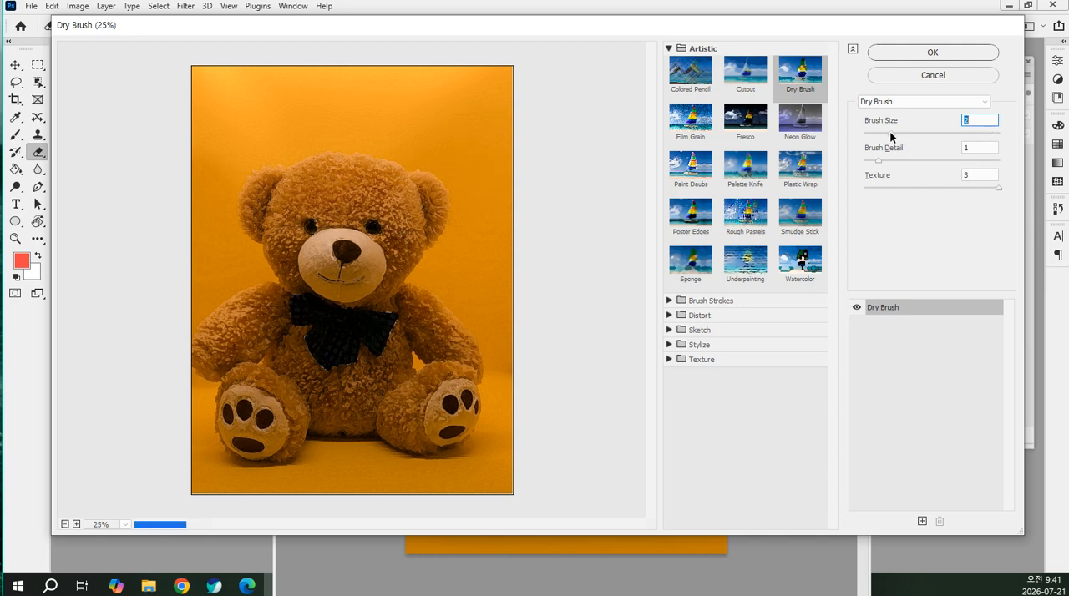
{"action": "left_click", "coordinate": [875, 133]}
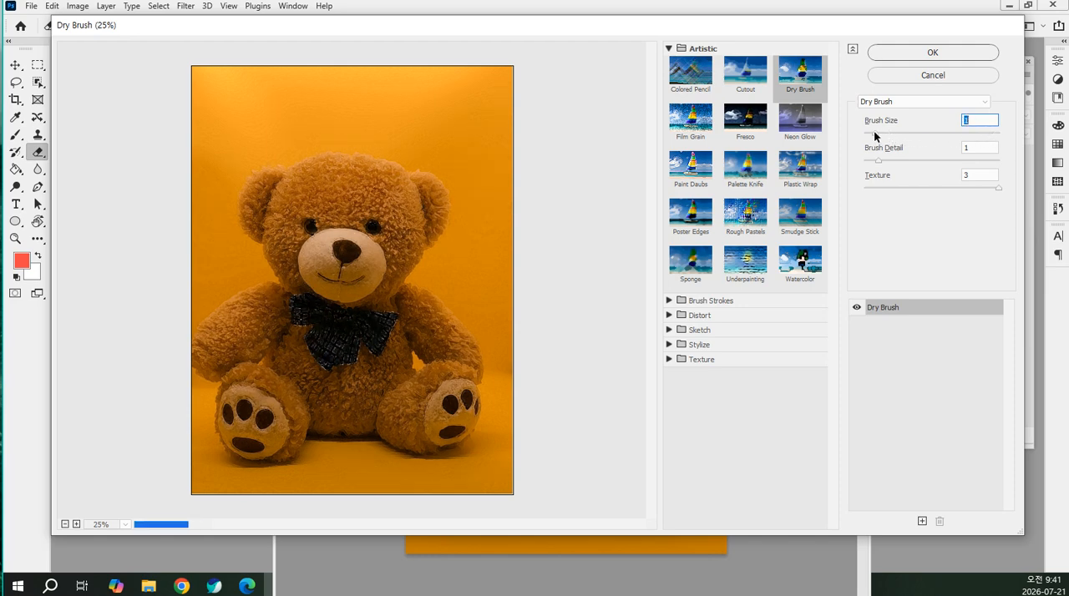
{"action": "left_click", "coordinate": [939, 132]}
Switch to the Film Grain filter and set grain to 15, highlight area to 11 and intensity to 5
{"action": "left_click", "coordinate": [691, 118]}
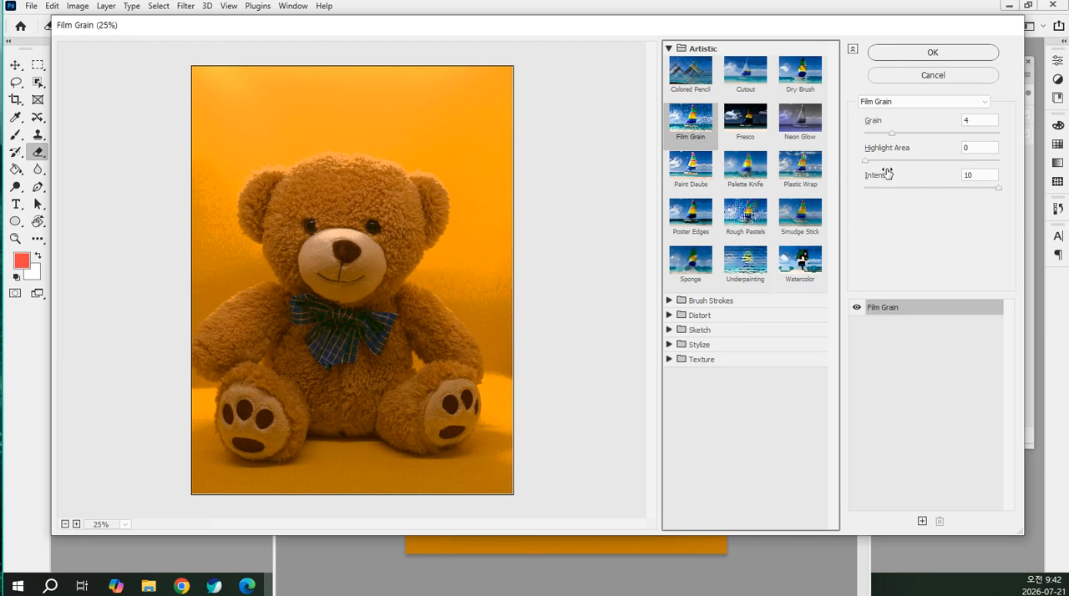
{"action": "left_click_drag", "start_coordinate": [906, 133], "coordinate": [967, 133]}
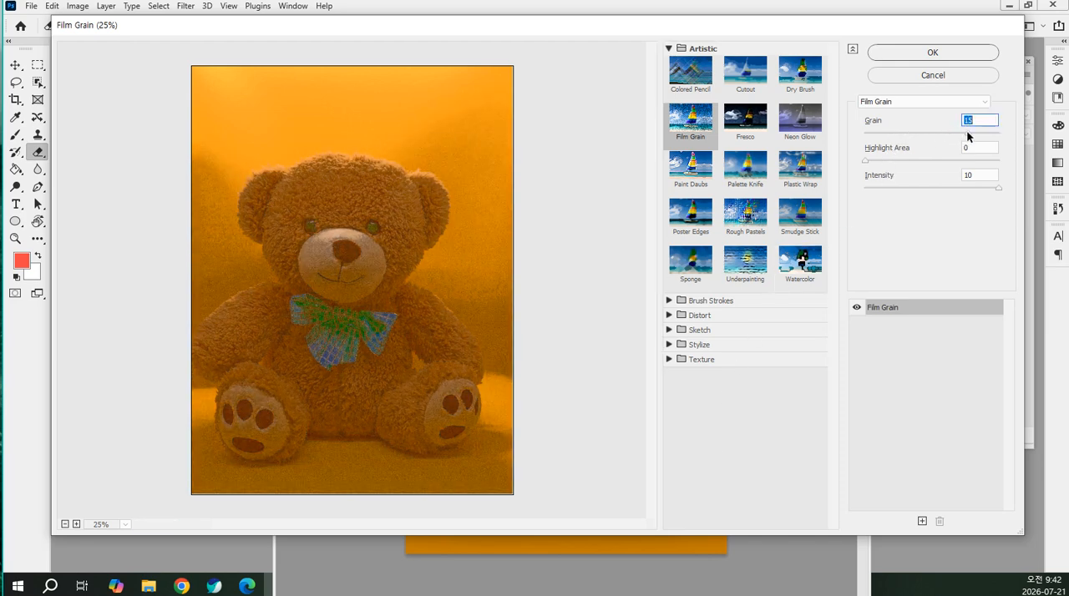
{"action": "left_click_drag", "start_coordinate": [882, 162], "coordinate": [933, 188]}
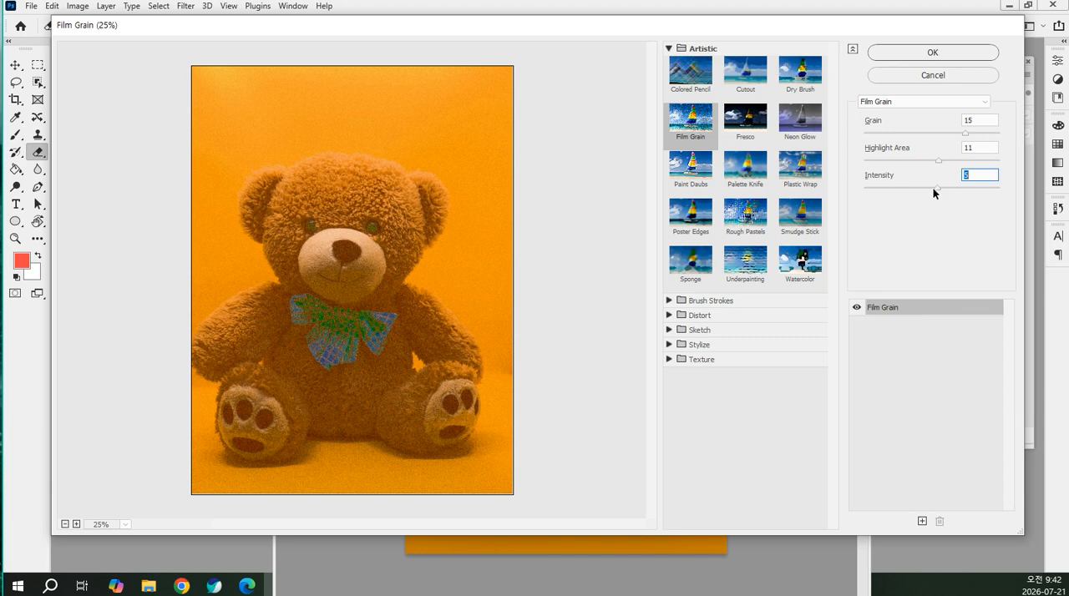
Try other Film Grain values, ending with grain 18, highlight area 15 and intensity 7
{"action": "left_click_drag", "start_coordinate": [946, 185], "coordinate": [934, 138]}
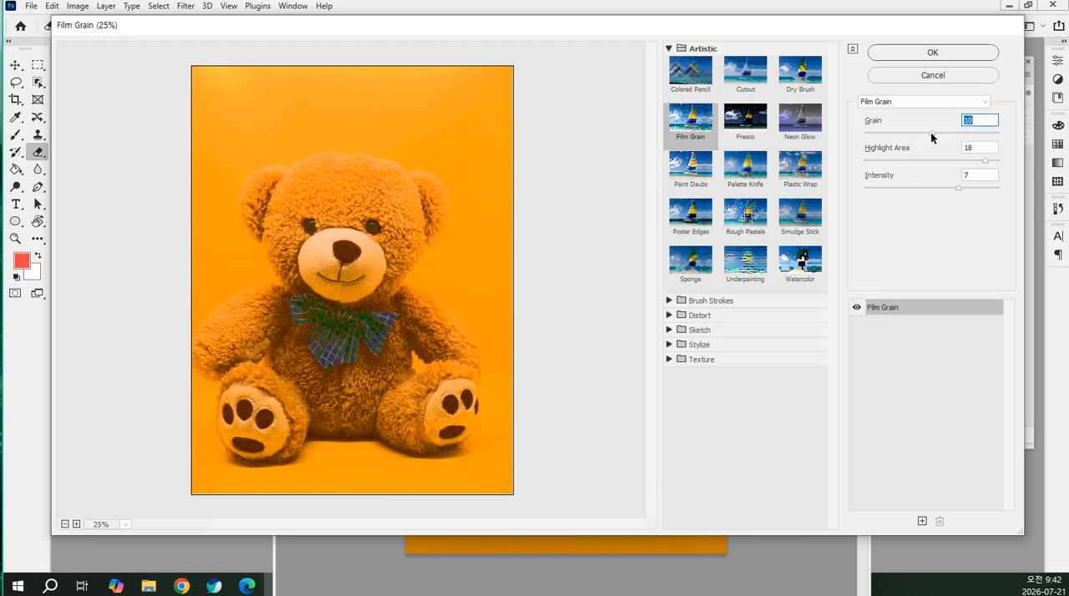
{"action": "left_click", "coordinate": [964, 162]}
{"action": "left_click_drag", "start_coordinate": [954, 132], "coordinate": [972, 133]}
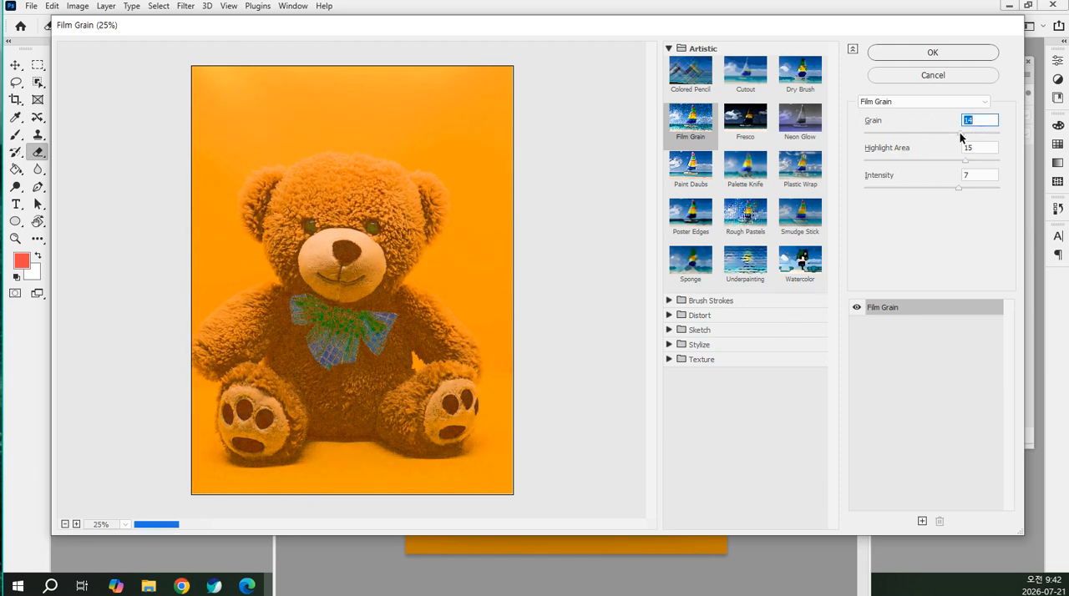
{"action": "left_click_drag", "start_coordinate": [930, 131], "coordinate": [878, 131]}
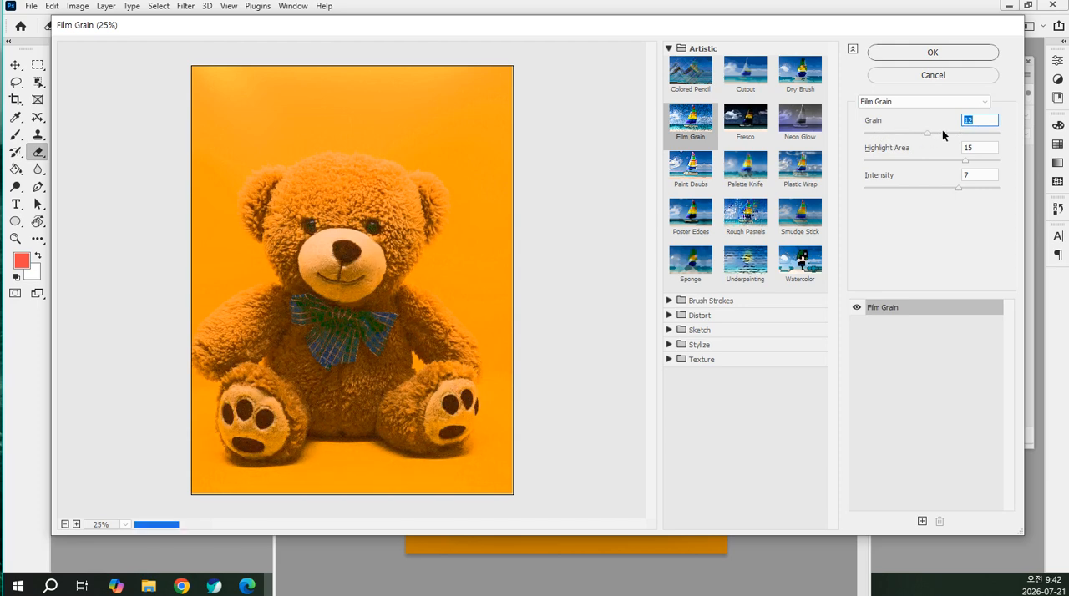
{"action": "left_click", "coordinate": [986, 133]}
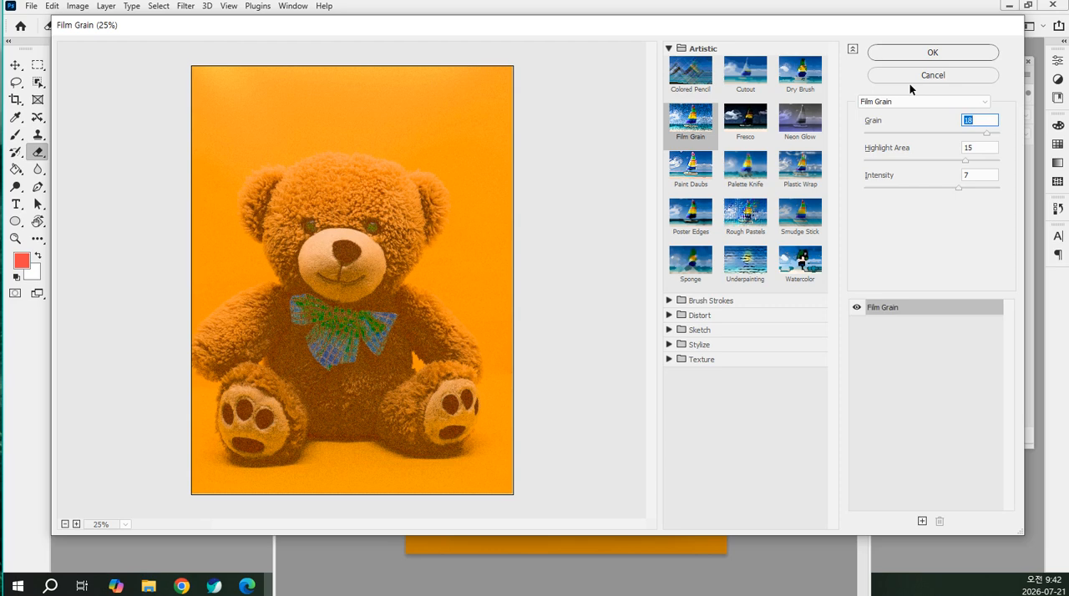
Compare the Fresco filter with the Watercolor filter and return to Fresco
{"action": "left_click", "coordinate": [759, 128]}
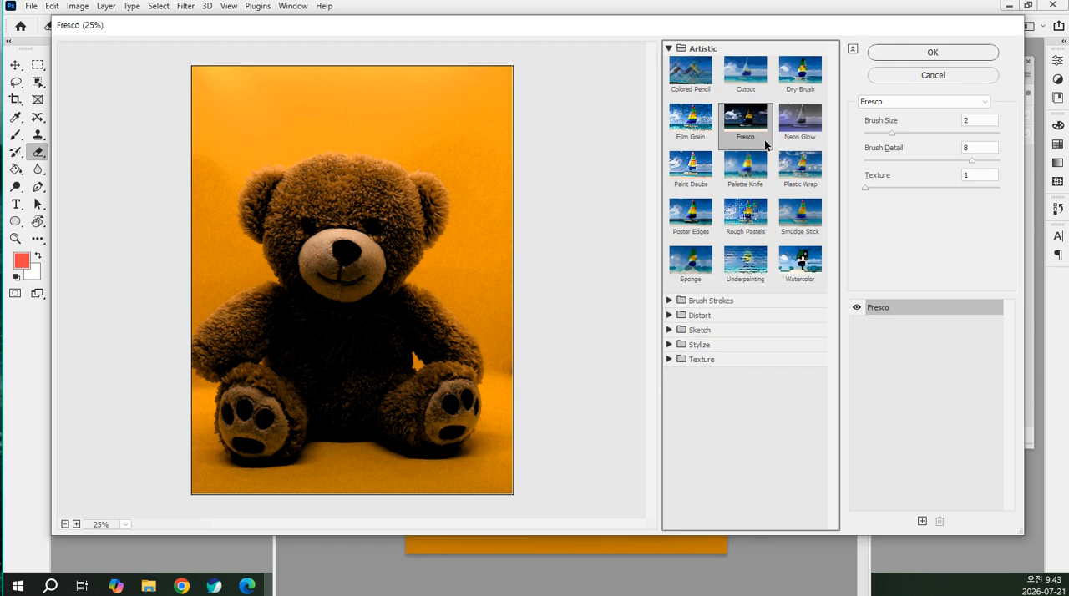
{"action": "left_click", "coordinate": [797, 269]}
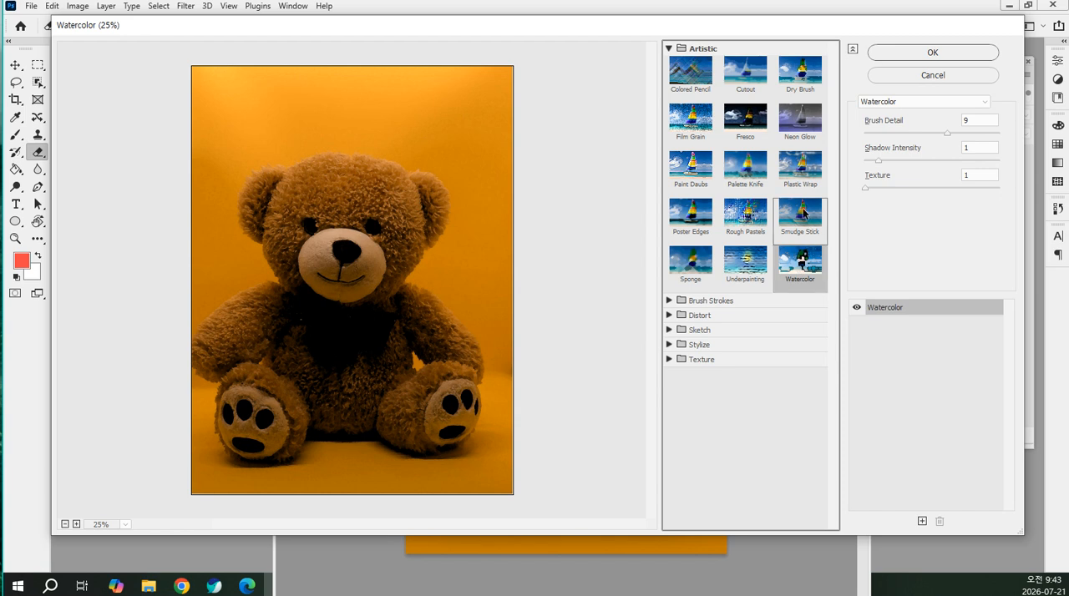
{"action": "left_click", "coordinate": [751, 120]}
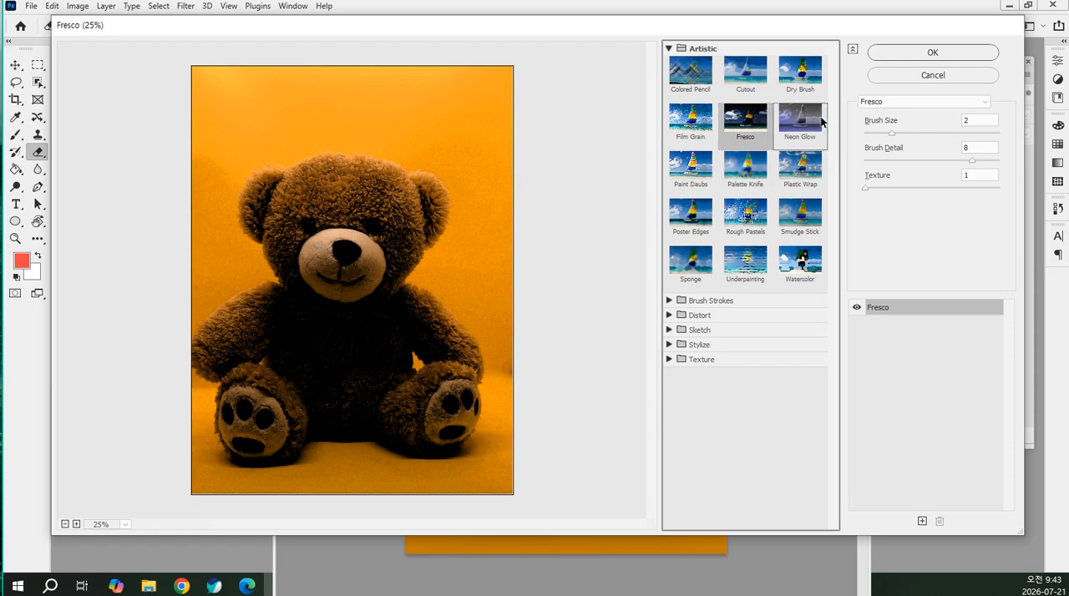
Switch to the Chrome browser window and search Google for "fresco 뜻"
{"action": "left_click_drag", "start_coordinate": [0, 57], "coordinate": [618, 45]}
{"action": "scroll", "coordinate": [471, 148], "scroll_direction": "up", "scroll_amount": 6}
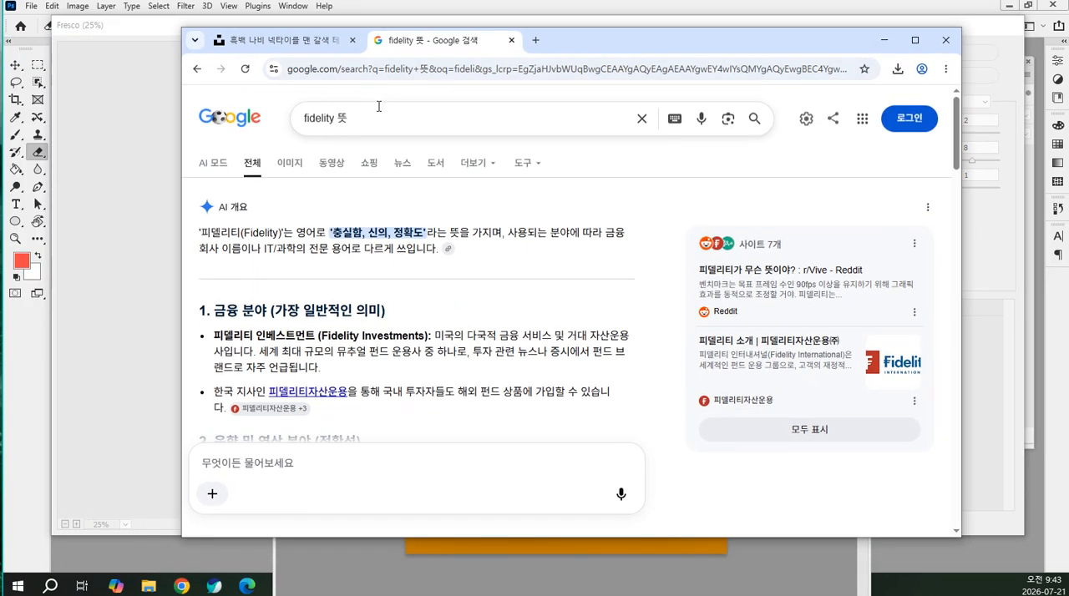
{"action": "double_click", "coordinate": [337, 117]}
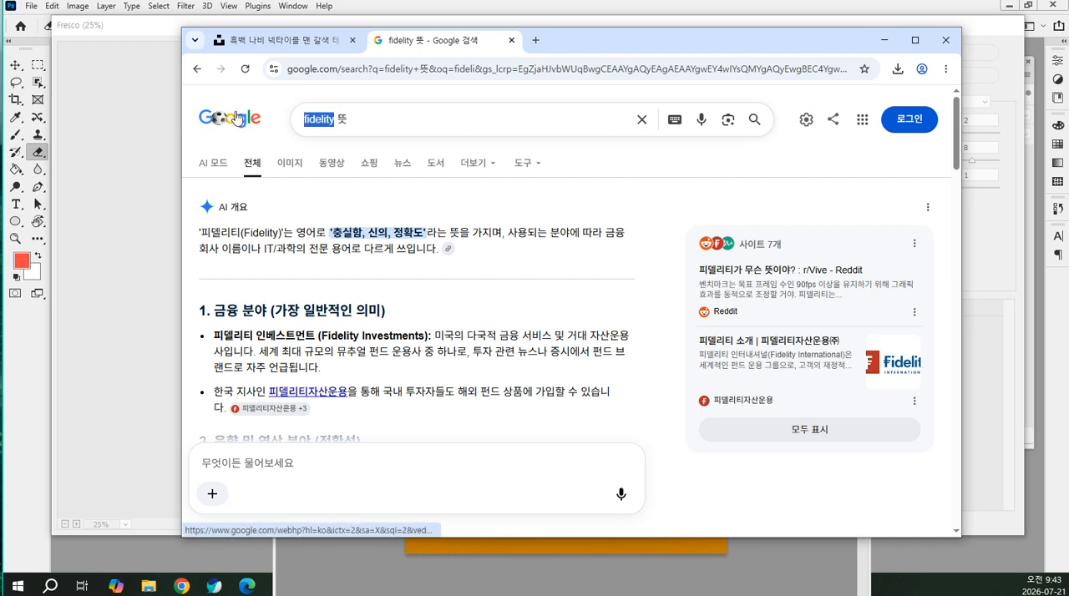
{"action": "type", "text": "f"}
{"action": "type", "text": "ros"}
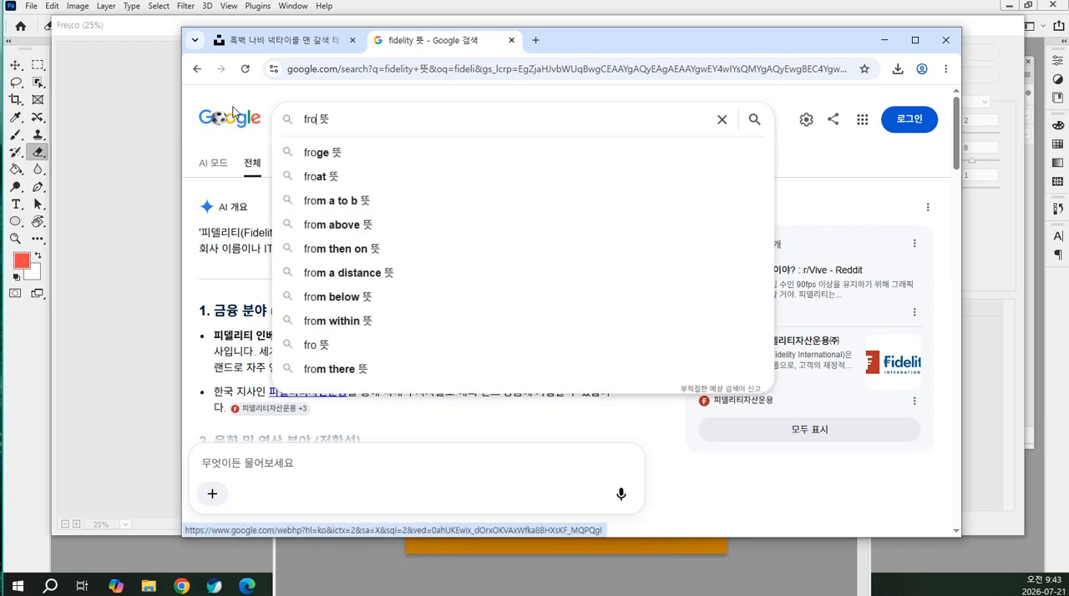
{"action": "type", "text": "co"}
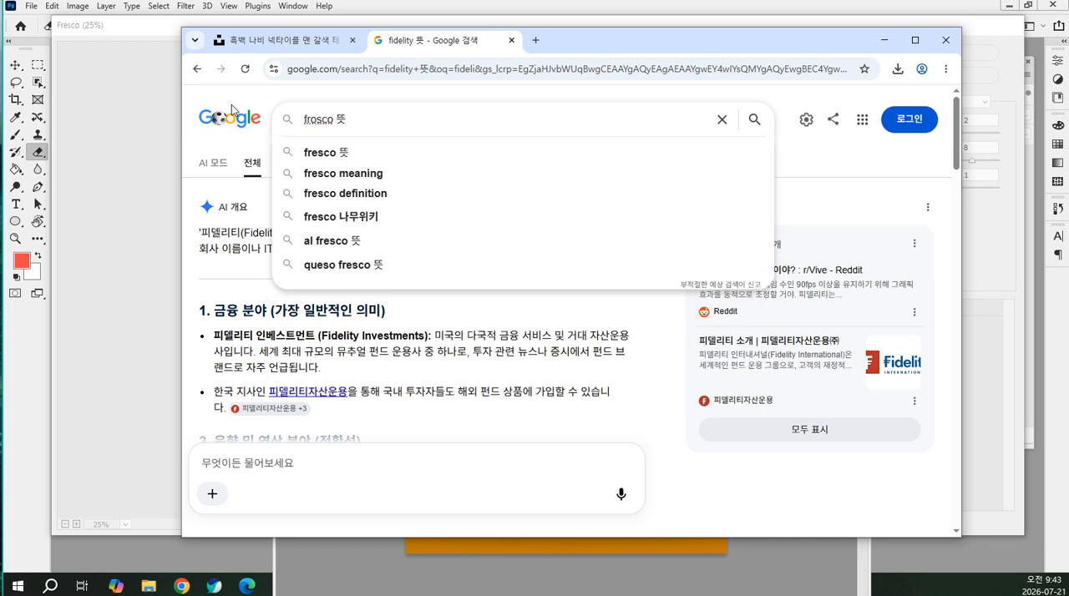
{"action": "left_click", "coordinate": [317, 152]}
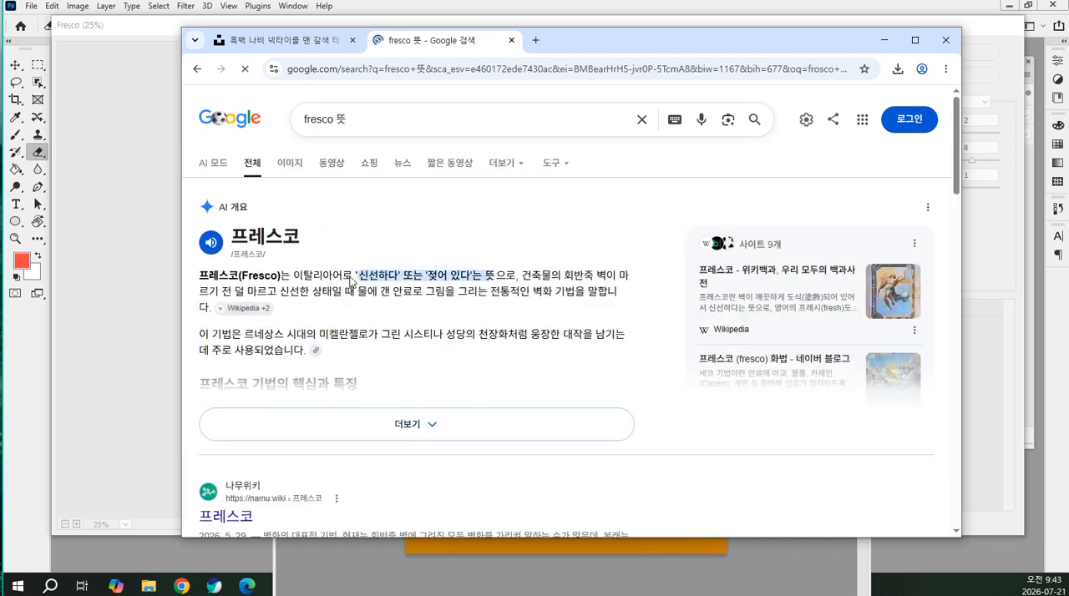
Read the expanded AI overview on the meaning and key features of the fresco technique, and move the browser window out of the way
{"action": "left_click_drag", "start_coordinate": [332, 274], "coordinate": [600, 277]}
{"action": "left_click", "coordinate": [486, 296]}
{"action": "left_click_drag", "start_coordinate": [406, 336], "coordinate": [330, 282]}
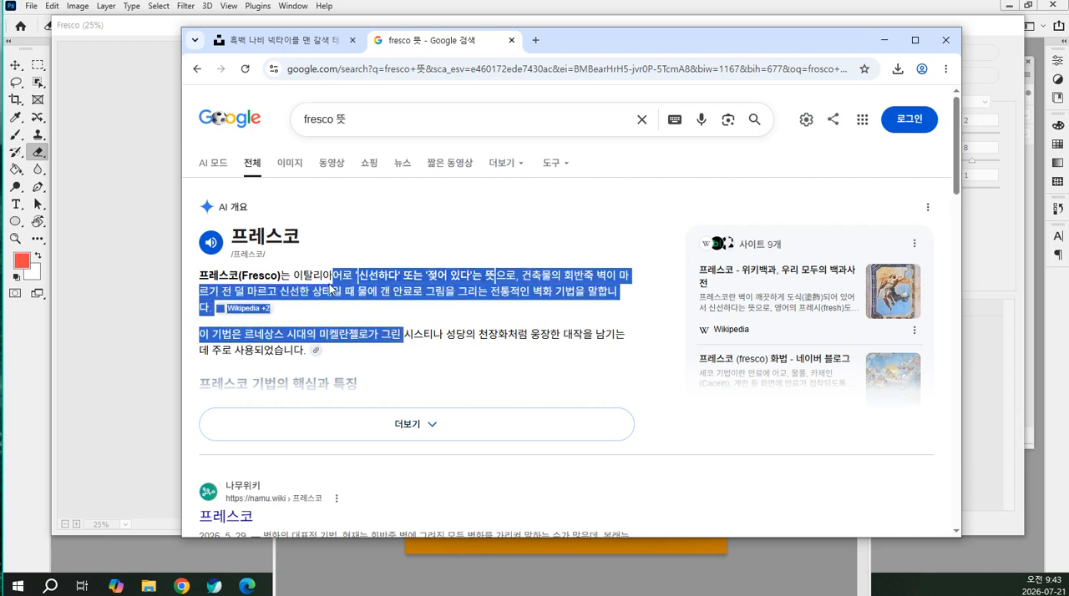
{"action": "left_click", "coordinate": [463, 331]}
{"action": "scroll", "coordinate": [447, 310], "scroll_direction": "down", "scroll_amount": 1}
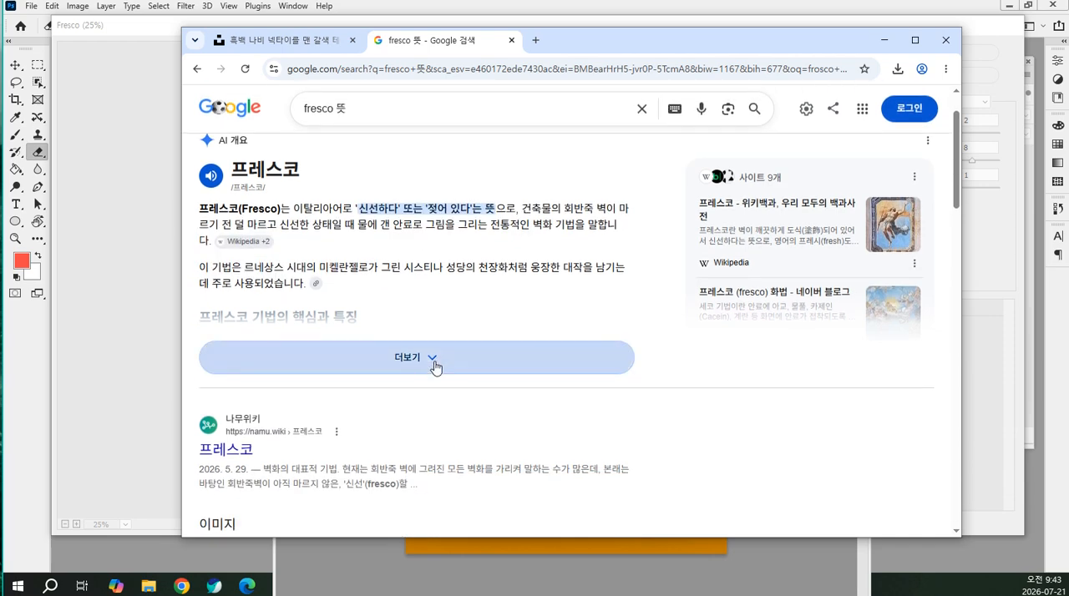
{"action": "left_click", "coordinate": [430, 364]}
{"action": "scroll", "coordinate": [423, 324], "scroll_direction": "down", "scroll_amount": 3}
{"action": "left_click_drag", "start_coordinate": [272, 207], "coordinate": [544, 224]}
{"action": "left_click", "coordinate": [406, 222]}
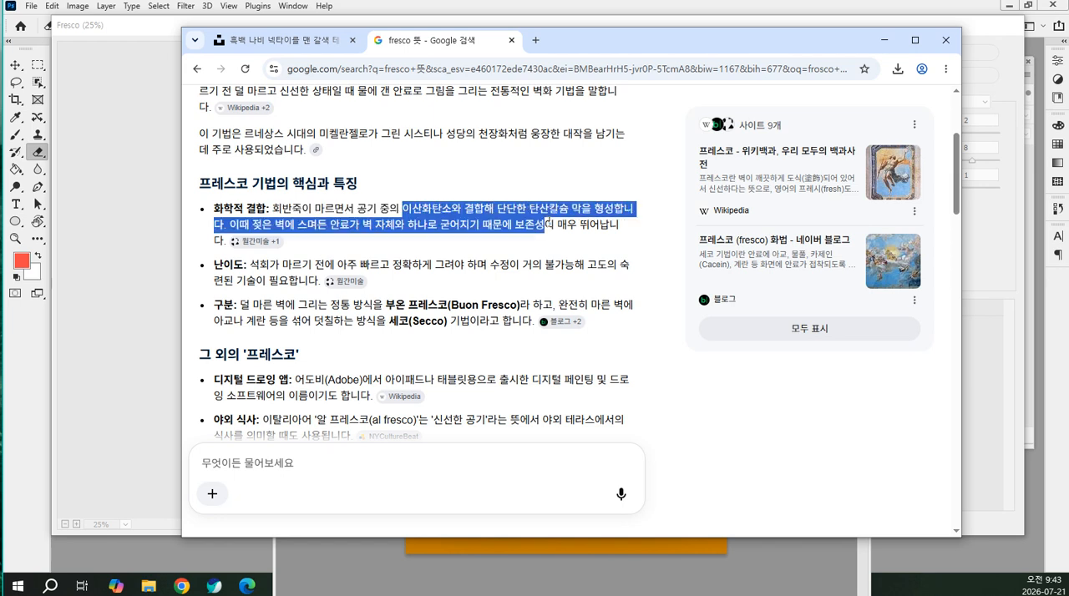
{"action": "left_click", "coordinate": [425, 222]}
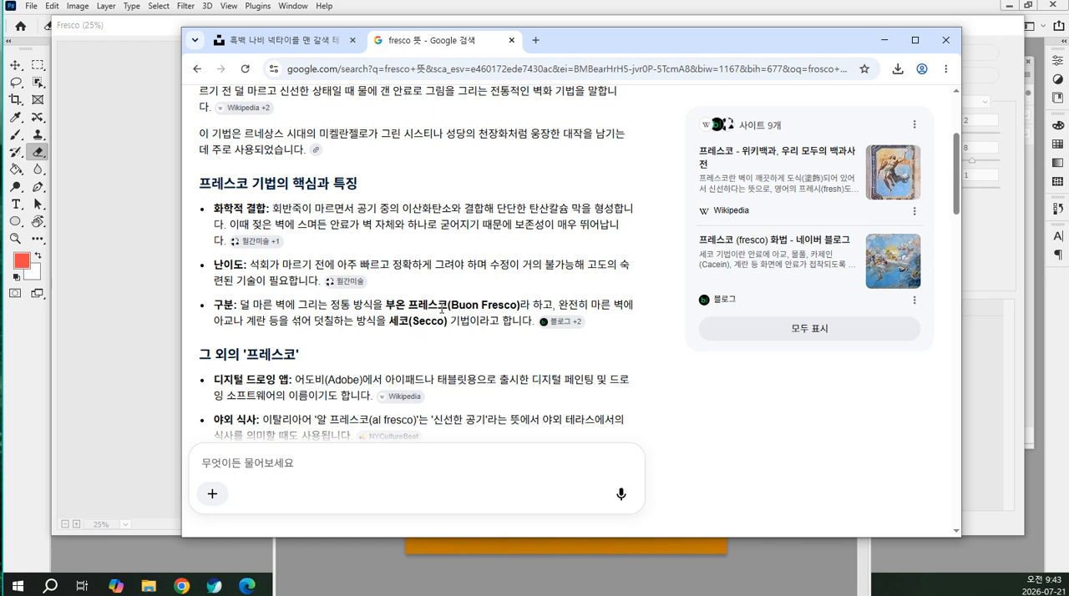
{"action": "scroll", "coordinate": [450, 298], "scroll_direction": "up", "scroll_amount": 3}
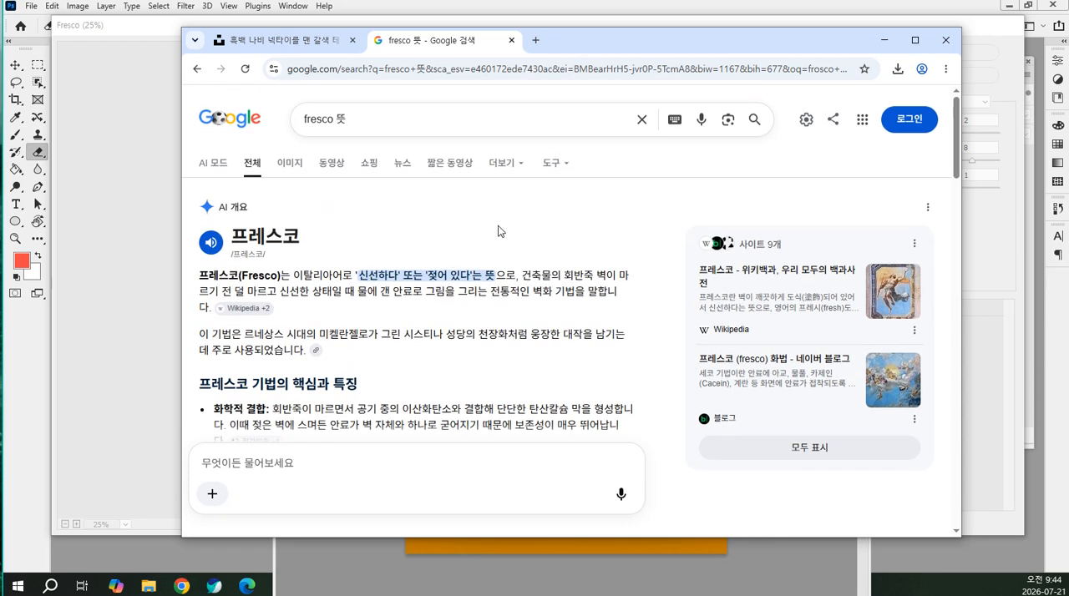
{"action": "left_click_drag", "start_coordinate": [575, 40], "coordinate": [0, 278]}
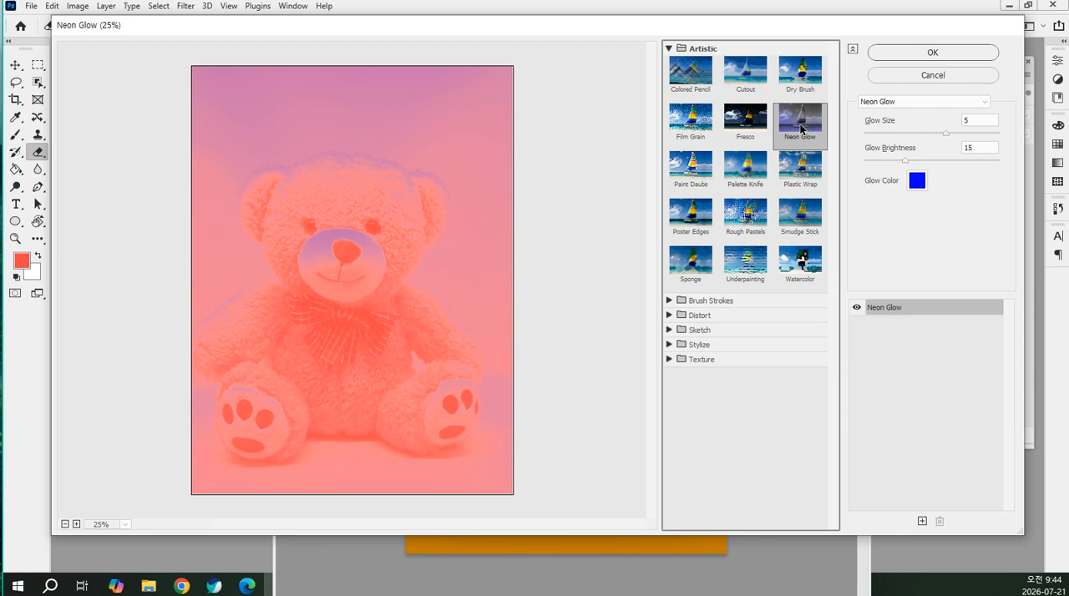
Set the Neon Glow filter's glow size to 0 and its glow color to green 10c722
{"action": "mouse_move", "coordinate": [948, 130]}
{"action": "left_mouse_down"}
{"action": "mouse_move", "coordinate": [994, 136]}
{"action": "mouse_move", "coordinate": [916, 138]}
{"action": "mouse_move", "coordinate": [930, 132]}
{"action": "left_mouse_up"}
{"action": "left_click", "coordinate": [917, 179]}
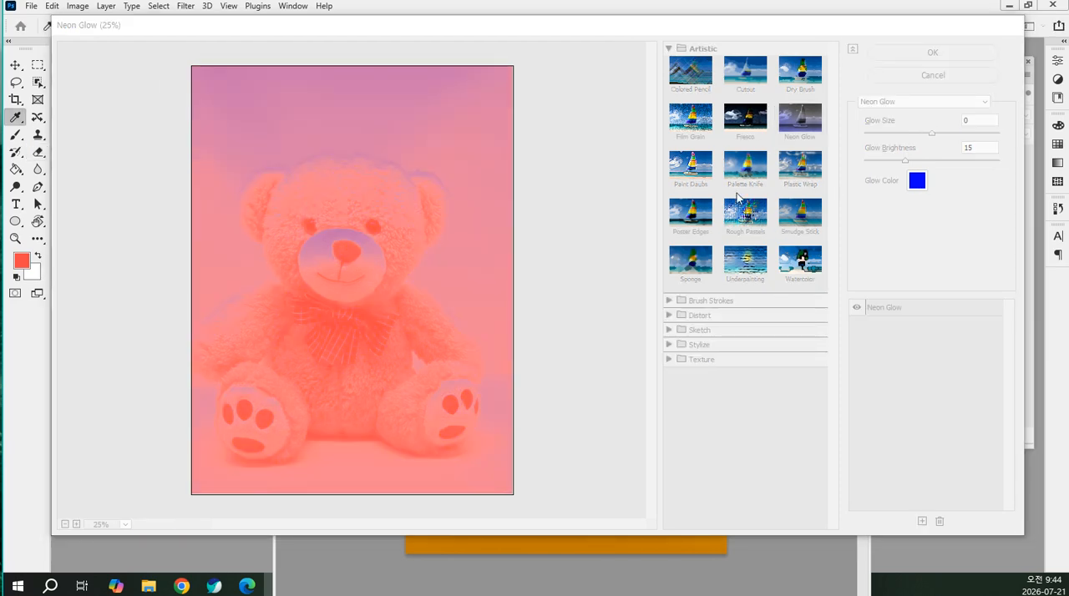
{"action": "left_click_drag", "start_coordinate": [687, 112], "coordinate": [757, 97]}
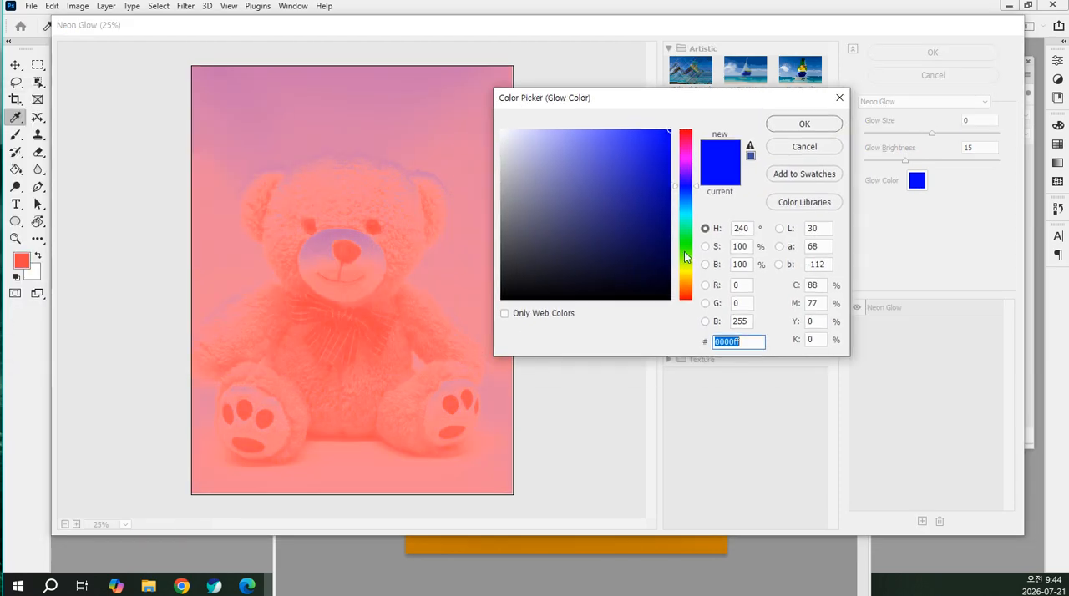
{"action": "left_click", "coordinate": [686, 242]}
{"action": "left_click", "coordinate": [644, 214]}
{"action": "left_click", "coordinate": [656, 167]}
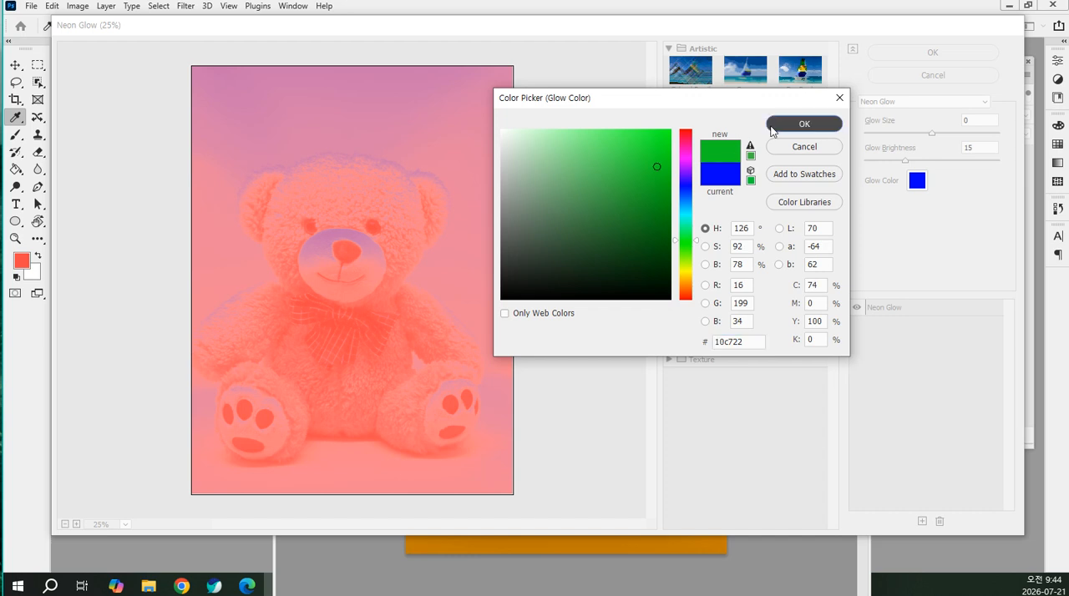
{"action": "left_click", "coordinate": [804, 123]}
Try glow brightness values of 45 and 17 for the Neon Glow filter, ending with 36
{"action": "left_click_drag", "start_coordinate": [939, 157], "coordinate": [981, 162]}
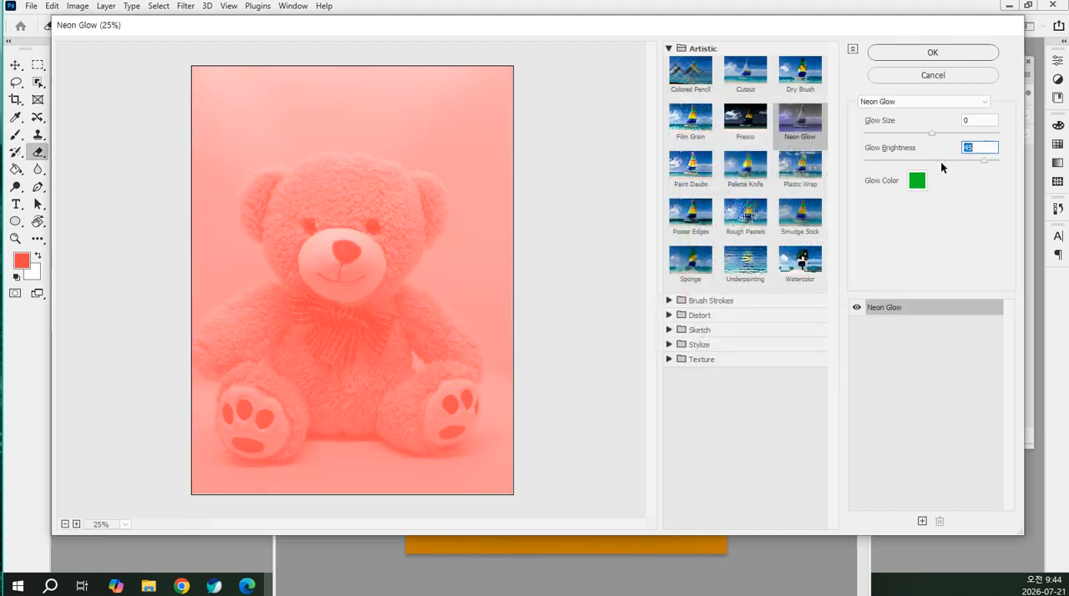
{"action": "left_click_drag", "start_coordinate": [874, 160], "coordinate": [909, 161]}
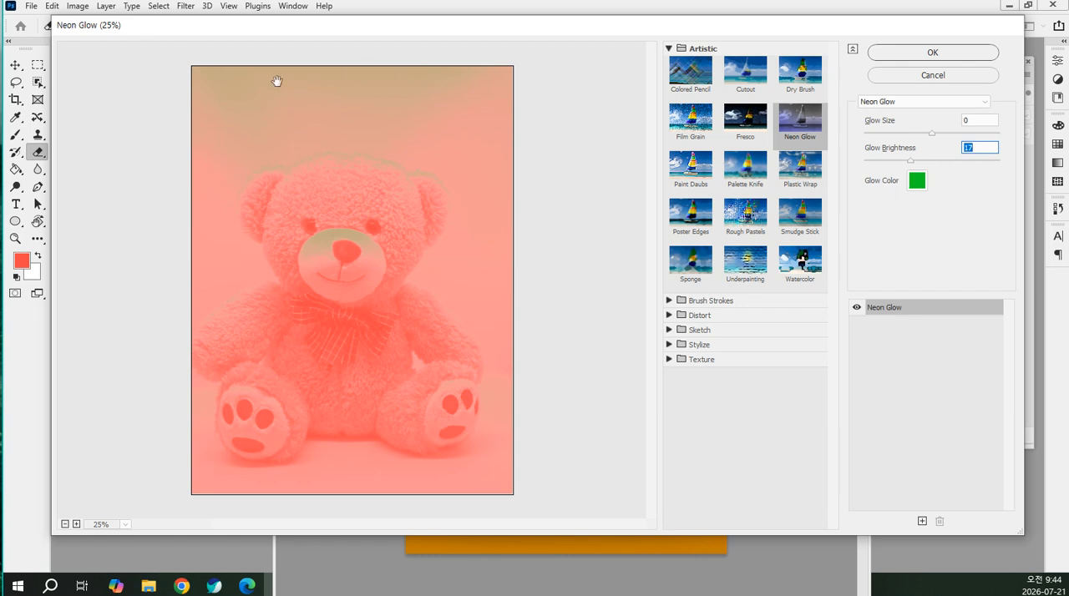
{"action": "left_click_drag", "start_coordinate": [911, 161], "coordinate": [952, 159]}
Compare Neon Glow sizes including -20, ending with -1, and switch to the Palette Knife filter
{"action": "left_click", "coordinate": [906, 132]}
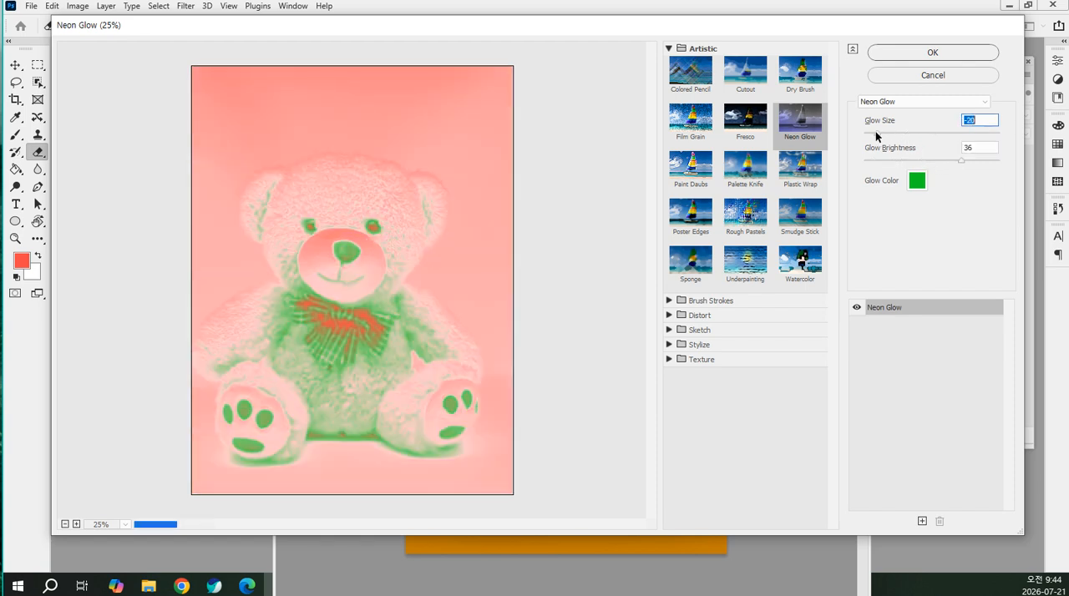
{"action": "left_click", "coordinate": [927, 131]}
{"action": "left_click_drag", "start_coordinate": [927, 130], "coordinate": [903, 138]}
{"action": "left_click", "coordinate": [927, 132]}
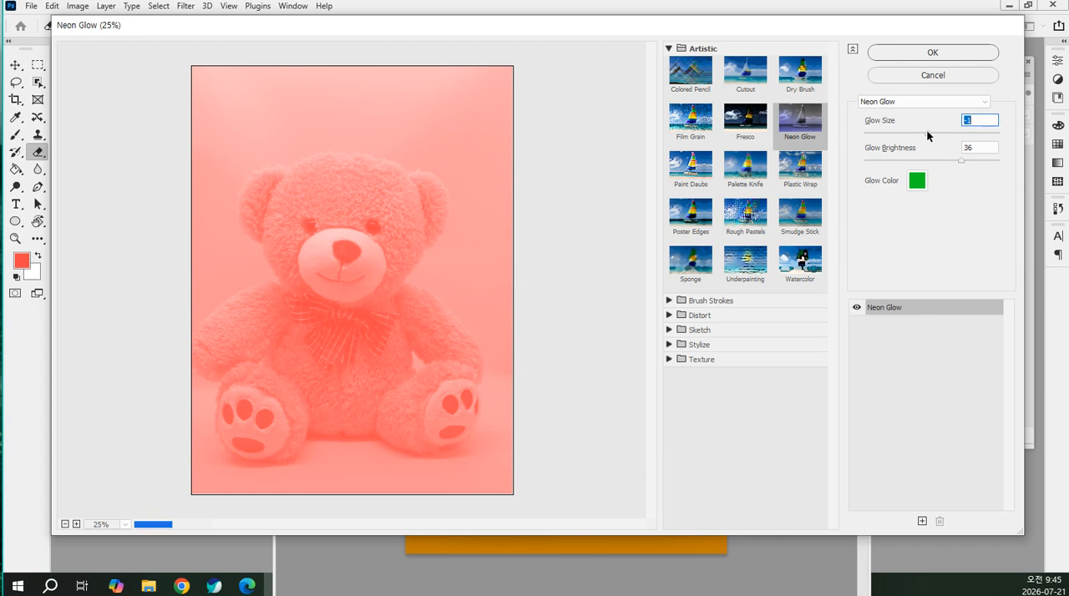
{"action": "left_click", "coordinate": [745, 172]}
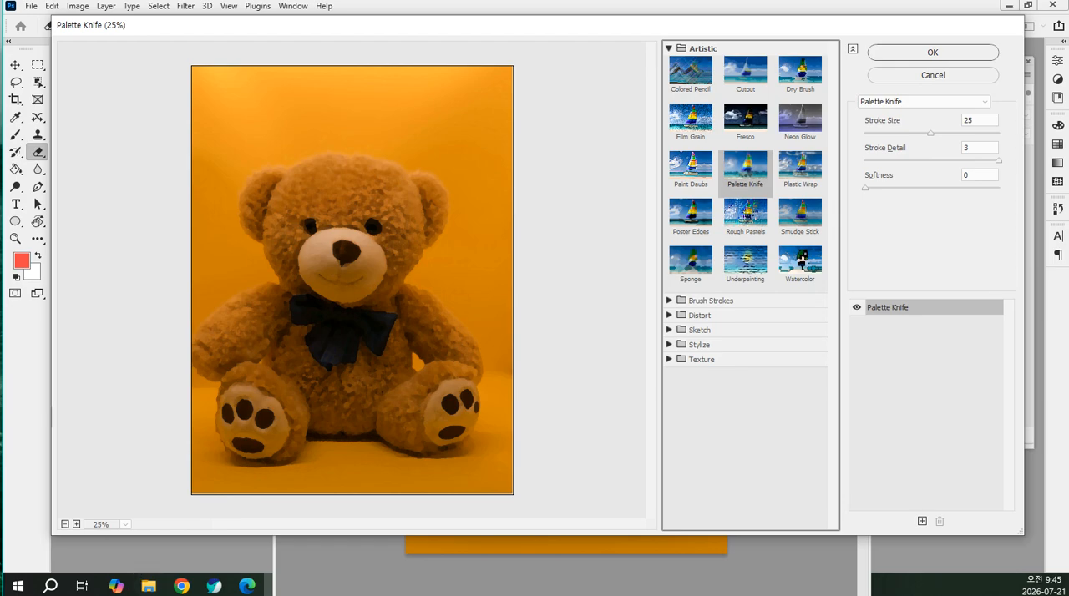
Switch to Chrome, search Google in a new tab for "밥아저씨 참 쉽죠" and look over the image results
{"action": "left_click_drag", "start_coordinate": [1, 535], "coordinate": [655, 2]}
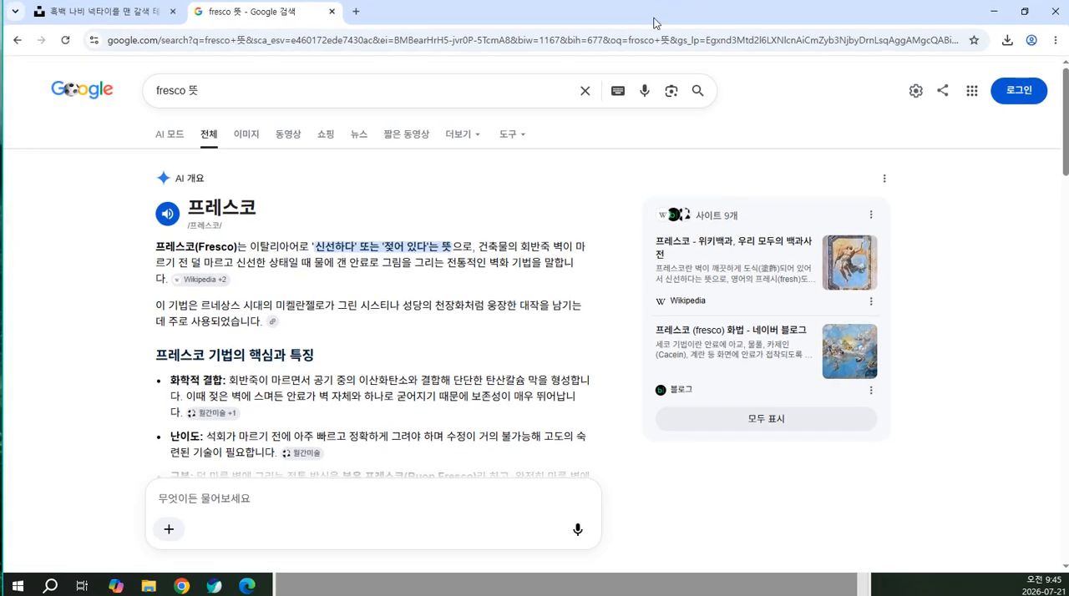
{"action": "left_click", "coordinate": [356, 12]}
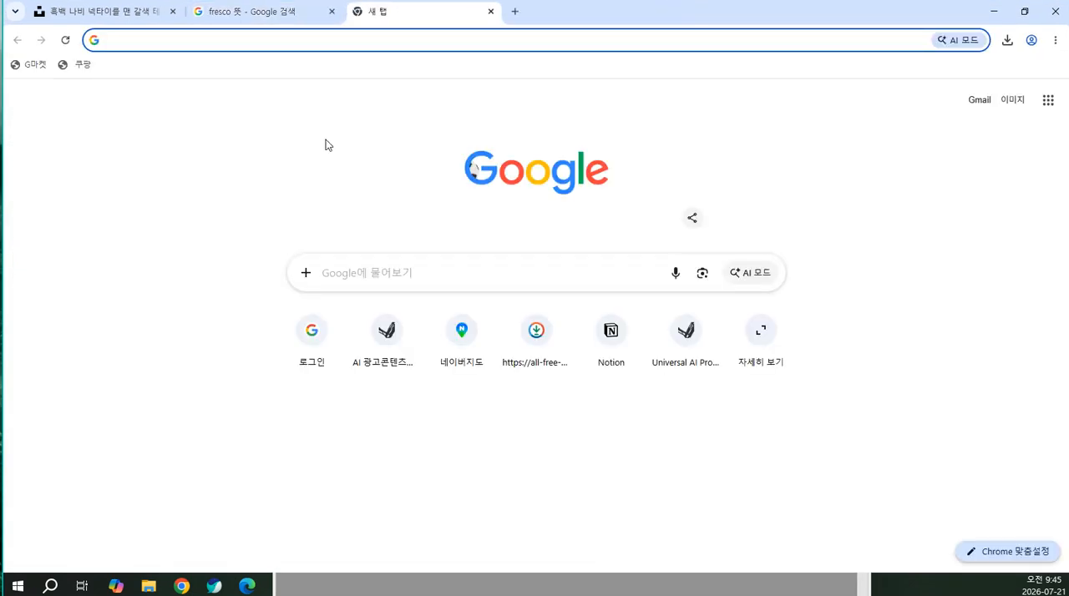
{"action": "type", "text": "qkq"}
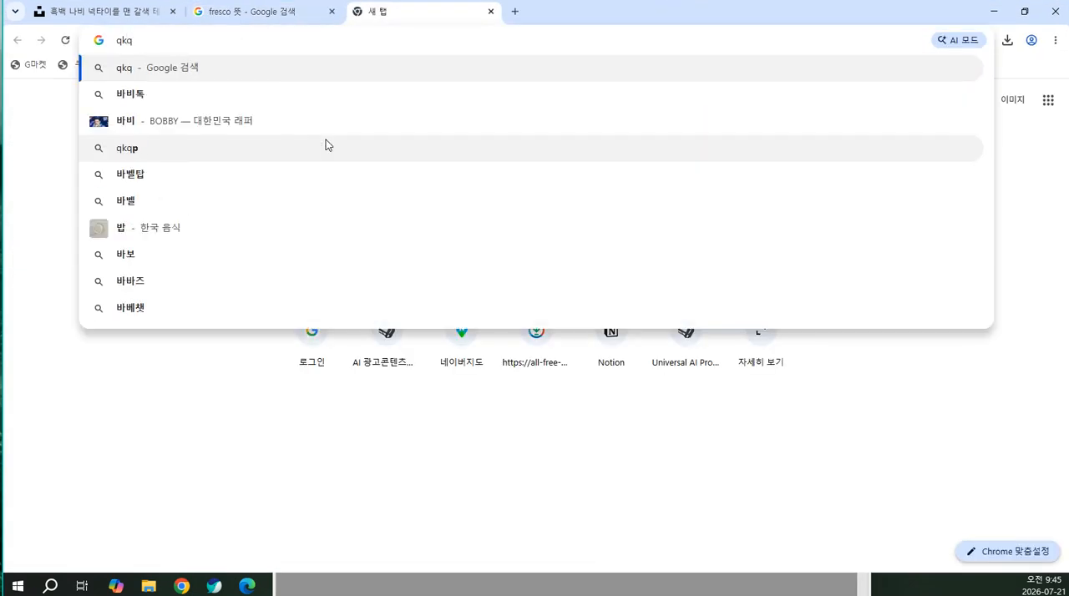
{"action": "key", "text": "BackSpace"}
{"action": "key", "text": "BackSpace"}
{"action": "key", "text": "BackSpace"}
{"action": "key", "text": "Hangul"}
{"action": "type", "text": "밥ㅇㅏ저ㅆ"}
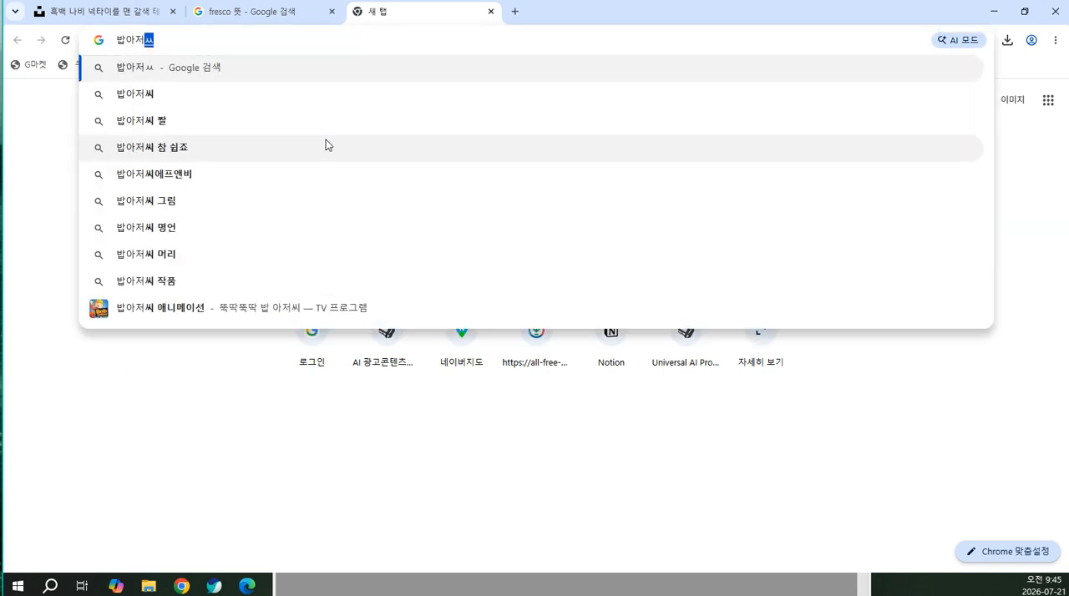
{"action": "type", "text": "ㅣ"}
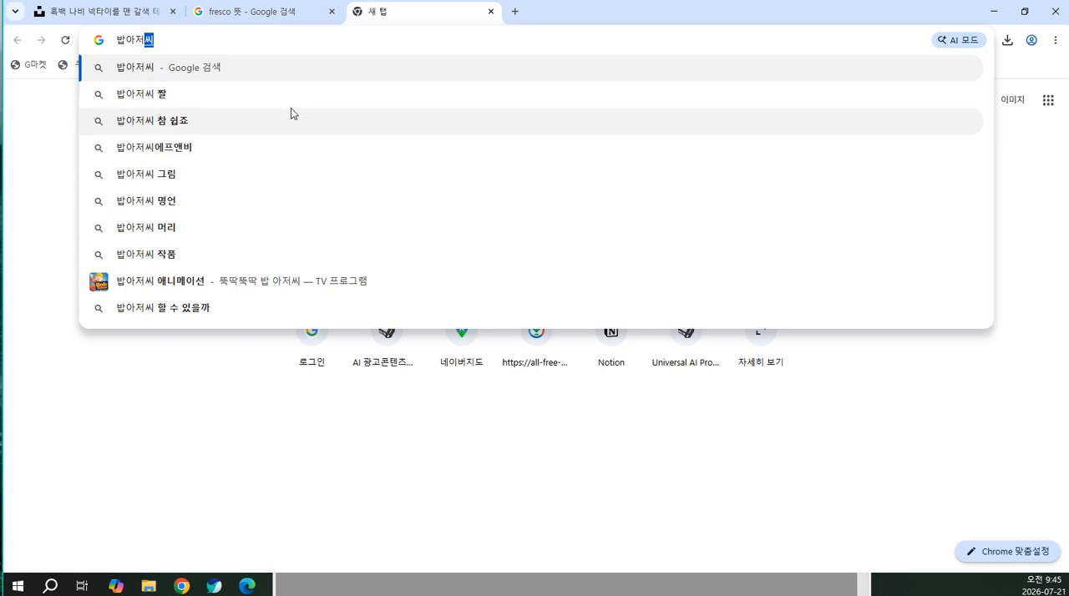
{"action": "left_click", "coordinate": [291, 117]}
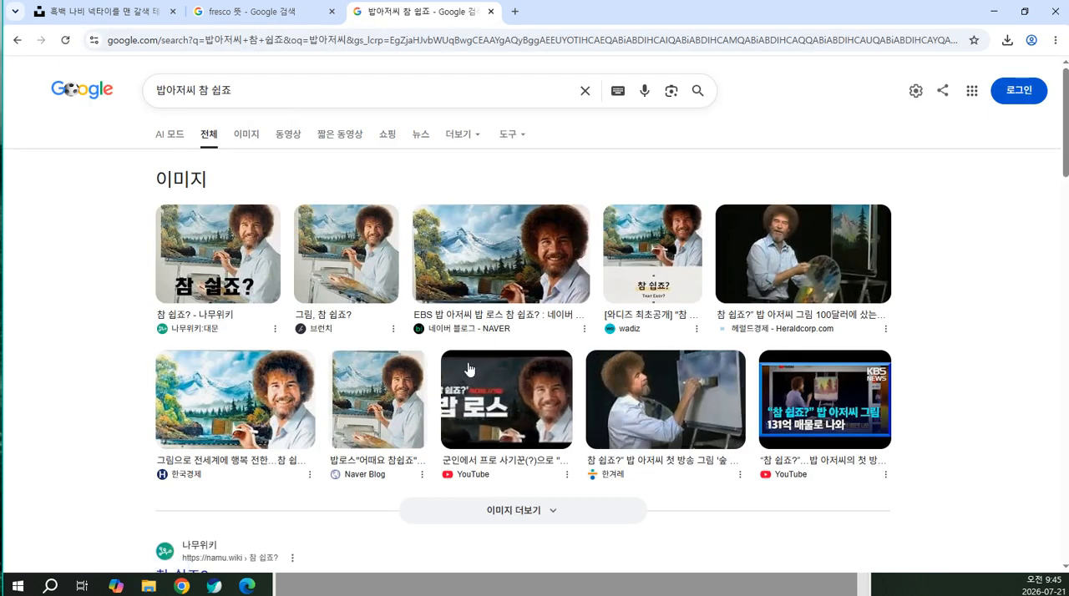
{"action": "scroll", "coordinate": [468, 368], "scroll_direction": "down", "scroll_amount": 1}
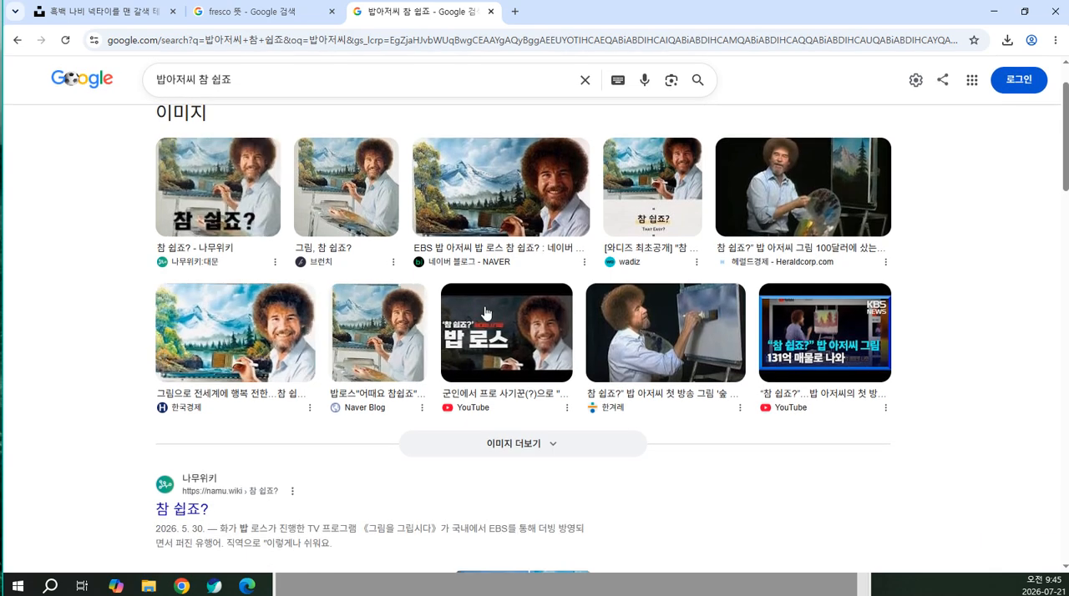
{"action": "scroll", "coordinate": [445, 284], "scroll_direction": "down", "scroll_amount": 3}
{"action": "scroll", "coordinate": [380, 279], "scroll_direction": "up", "scroll_amount": 4}
Replace the search query with "미술용 나이프" and run the search
{"action": "left_click_drag", "start_coordinate": [235, 91], "coordinate": [154, 91]}
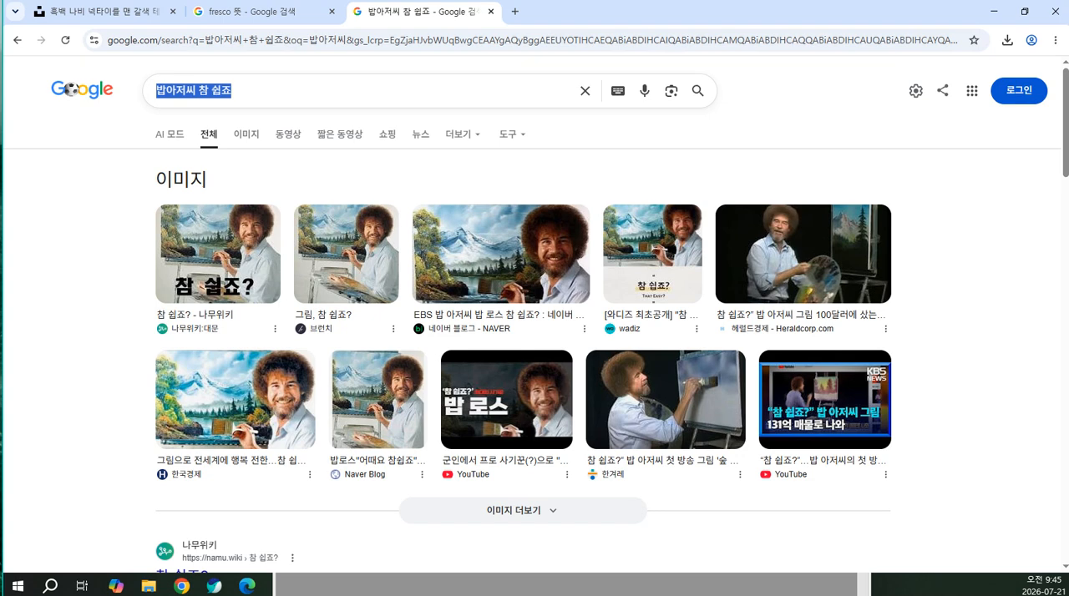
{"action": "type", "text": "미술용"}
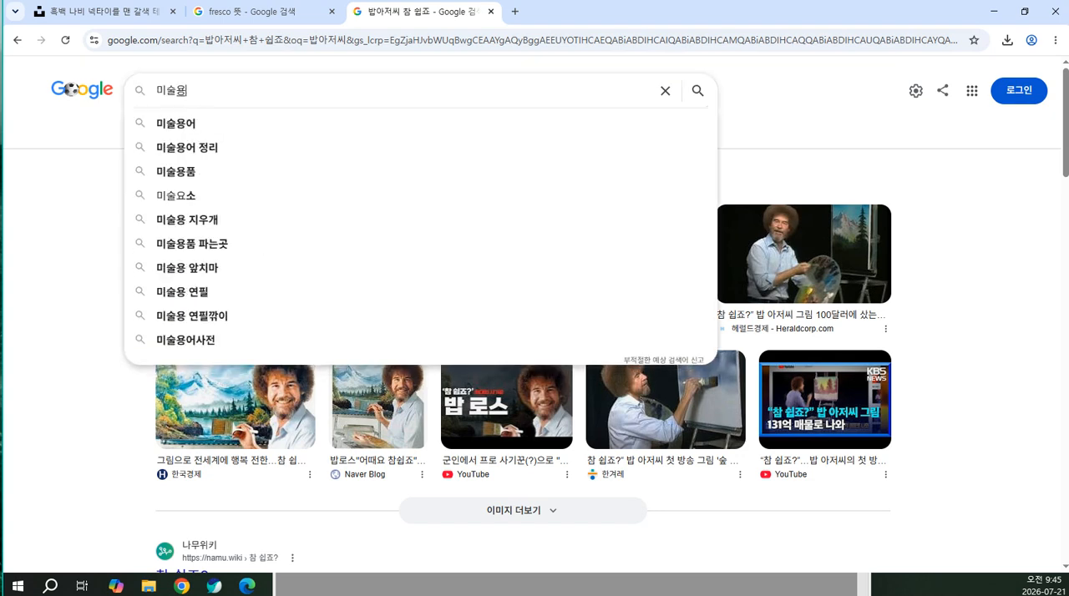
{"action": "type", "text": " 나이프"}
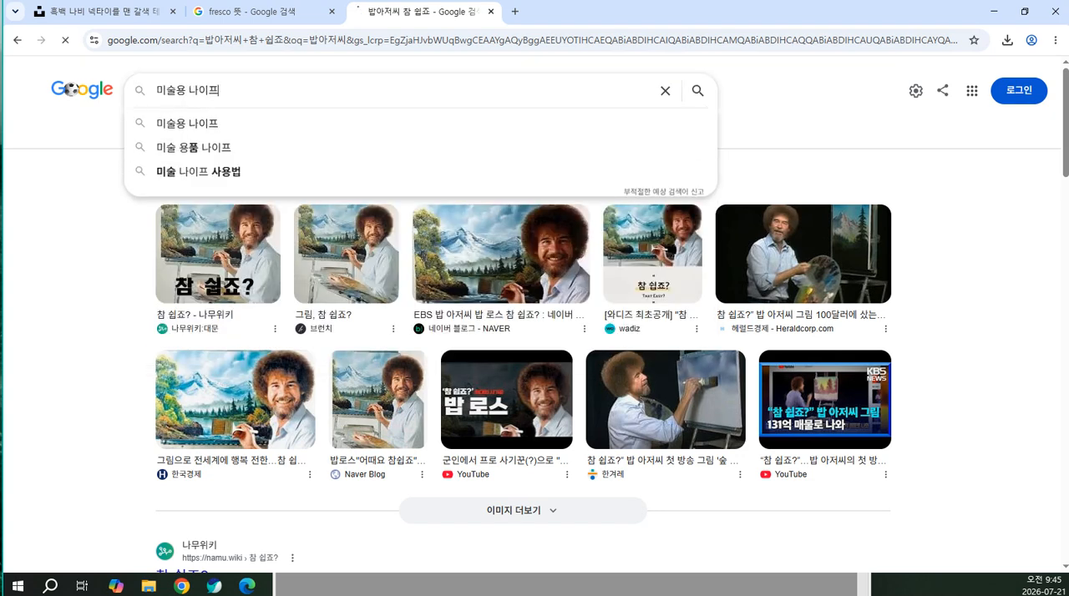
{"action": "key", "text": "Return"}
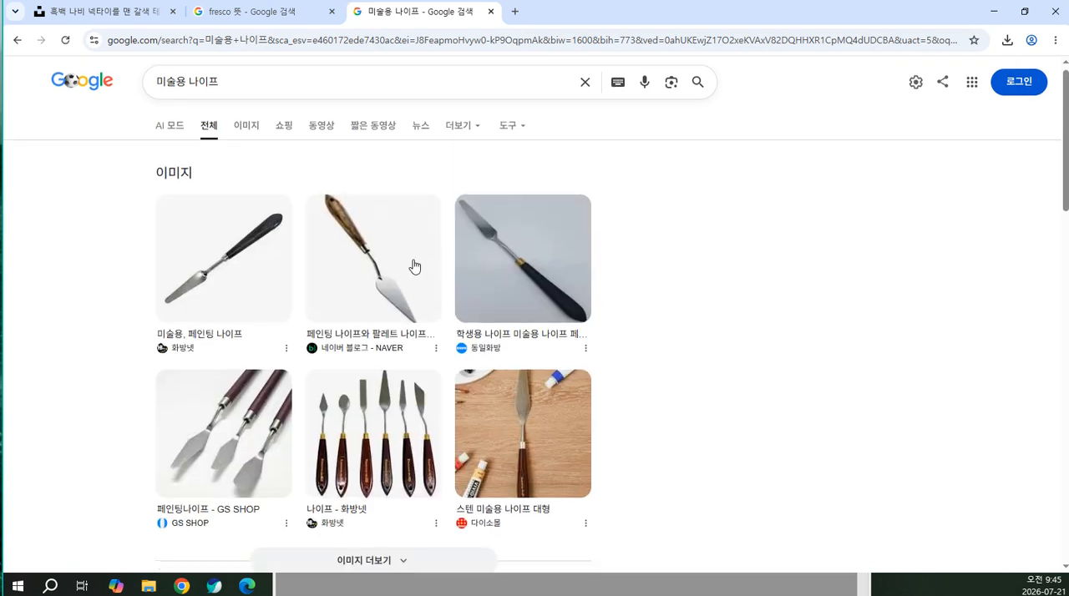
Browse the art knife search results and examine the different knife shapes in the image results
{"action": "scroll", "coordinate": [412, 265], "scroll_direction": "down", "scroll_amount": 5}
{"action": "scroll", "coordinate": [608, 280], "scroll_direction": "down", "scroll_amount": 6}
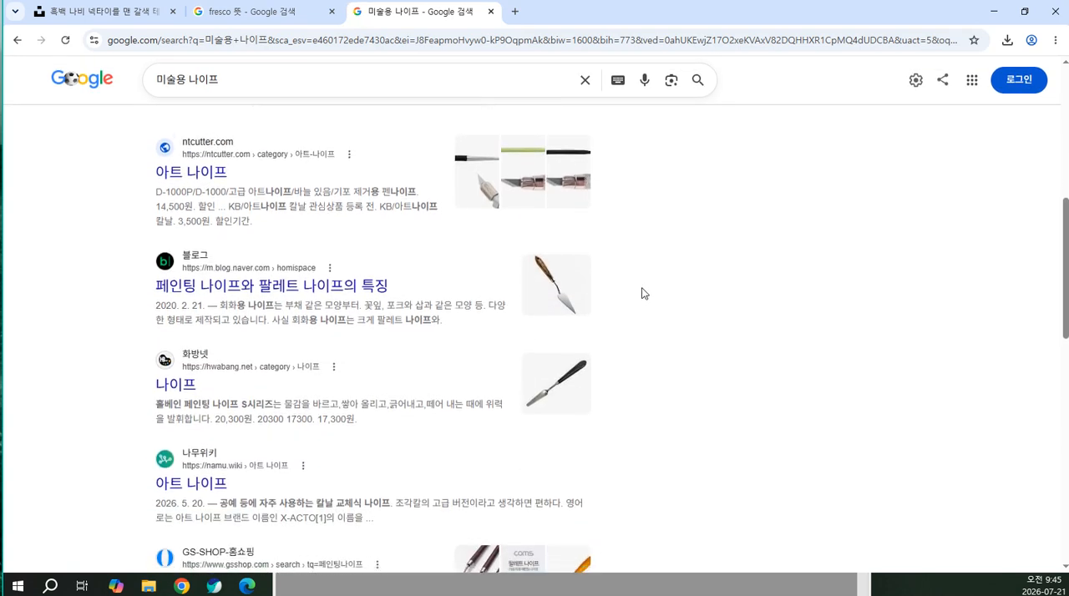
{"action": "scroll", "coordinate": [649, 282], "scroll_direction": "down", "scroll_amount": 3}
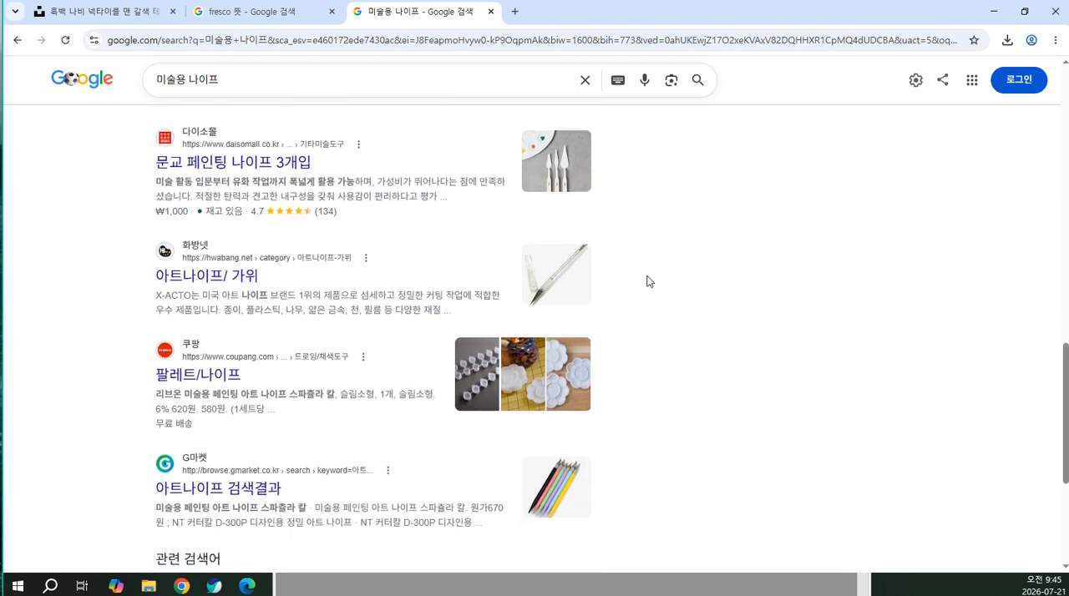
{"action": "scroll", "coordinate": [644, 292], "scroll_direction": "up", "scroll_amount": 7}
{"action": "scroll", "coordinate": [641, 314], "scroll_direction": "up", "scroll_amount": 6}
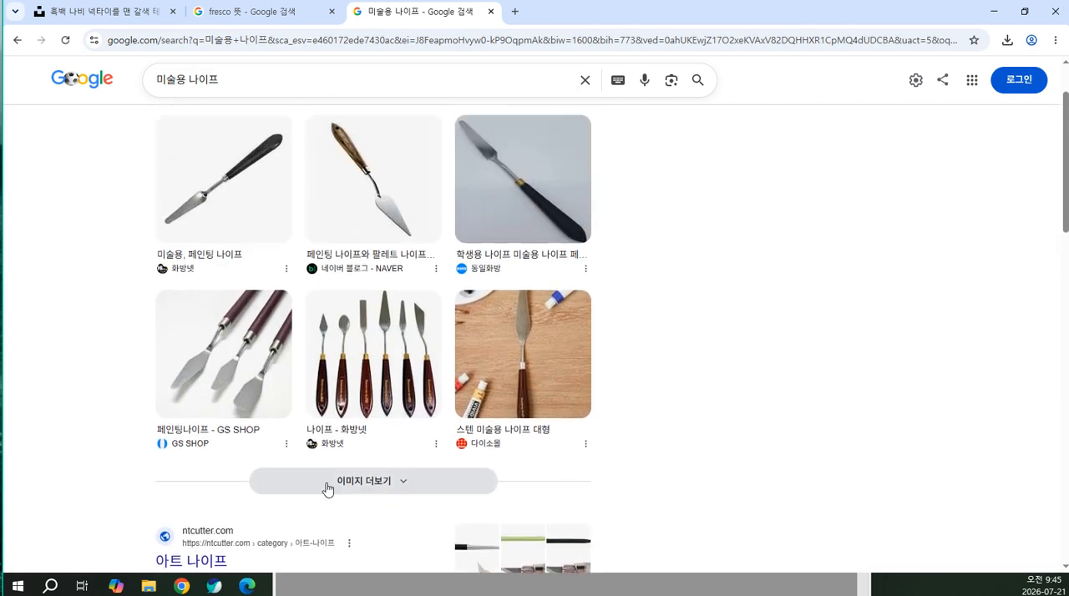
{"action": "scroll", "coordinate": [321, 468], "scroll_direction": "up", "scroll_amount": 1}
{"action": "left_click", "coordinate": [238, 144]}
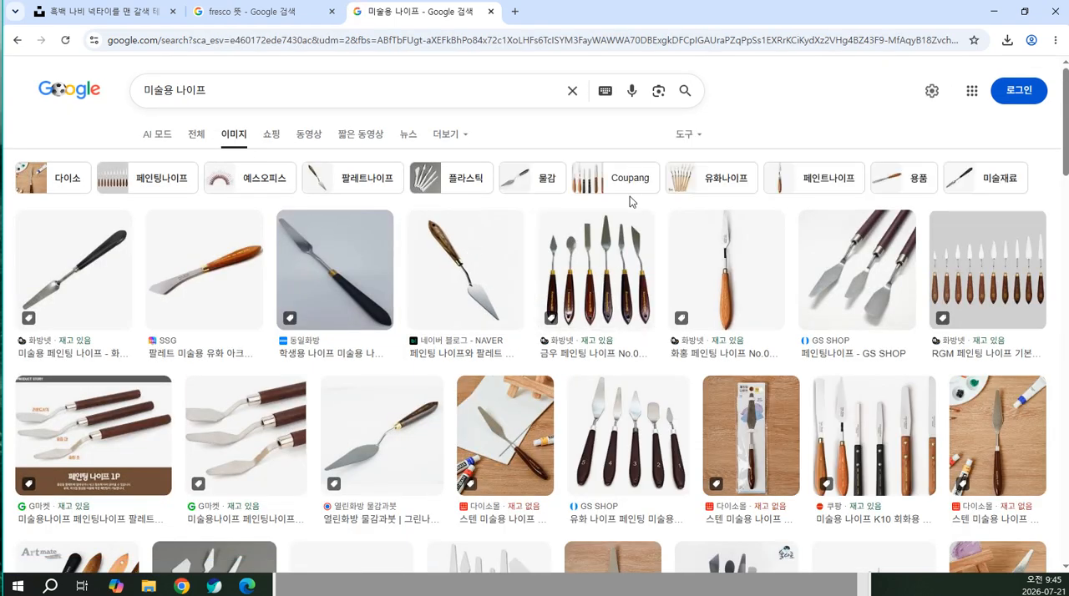
{"action": "scroll", "coordinate": [633, 203], "scroll_direction": "down", "scroll_amount": 3}
{"action": "scroll", "coordinate": [539, 170], "scroll_direction": "down", "scroll_amount": 1}
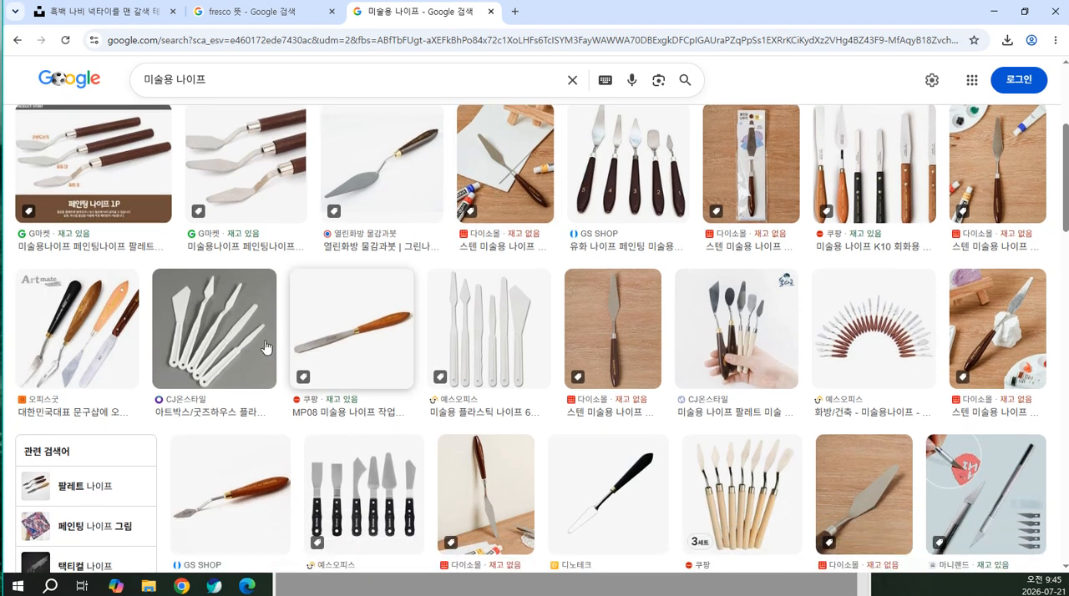
Open the white plastic art knife set image, browse the further knife results, and return to Photoshop
{"action": "left_click", "coordinate": [175, 337]}
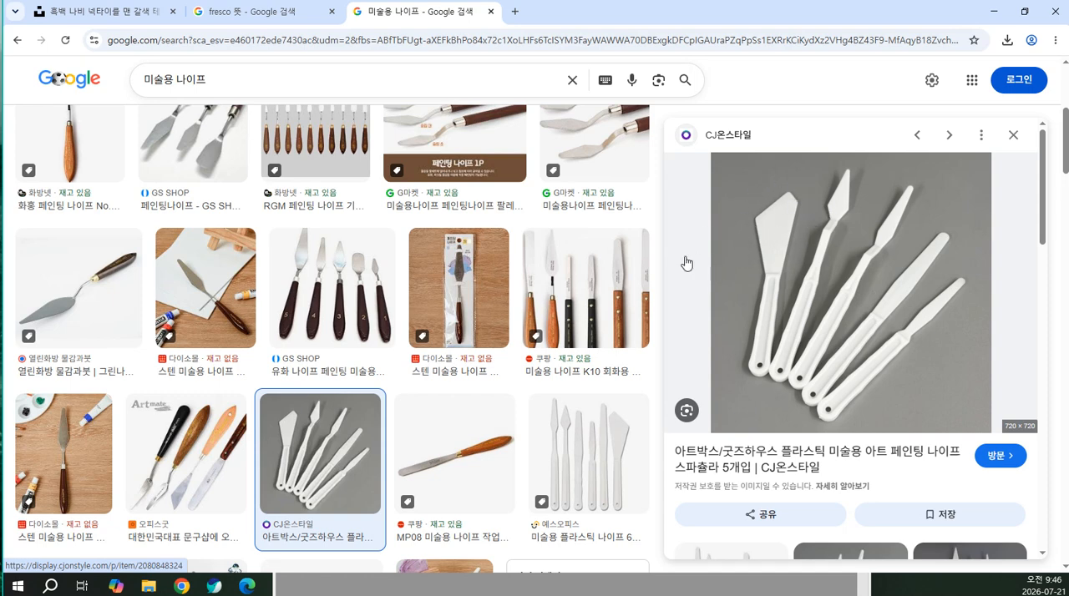
{"action": "scroll", "coordinate": [377, 353], "scroll_direction": "down", "scroll_amount": 3}
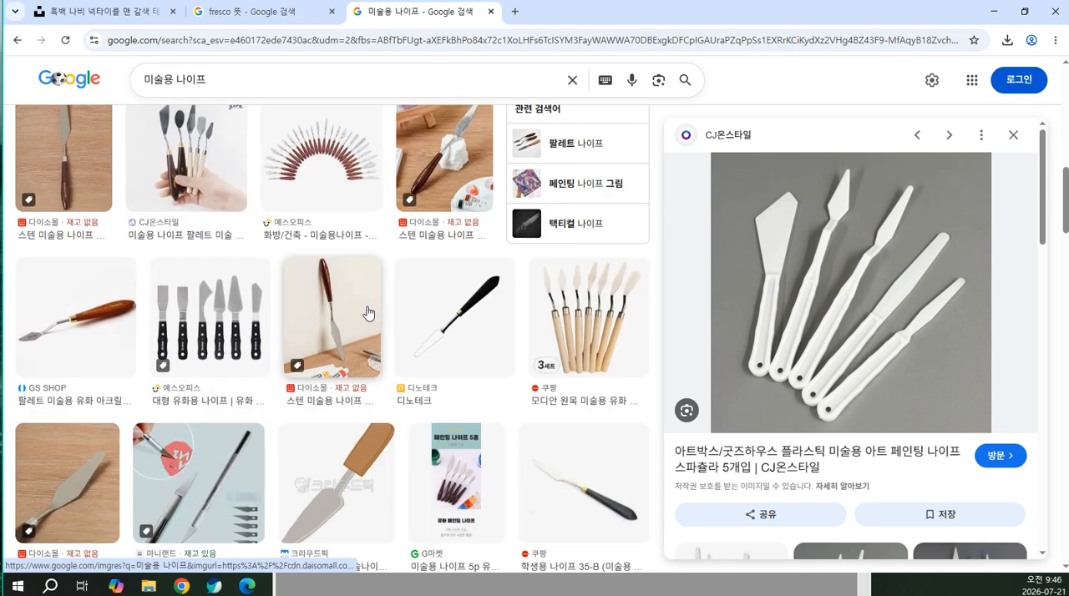
{"action": "scroll", "coordinate": [359, 319], "scroll_direction": "down", "scroll_amount": 2}
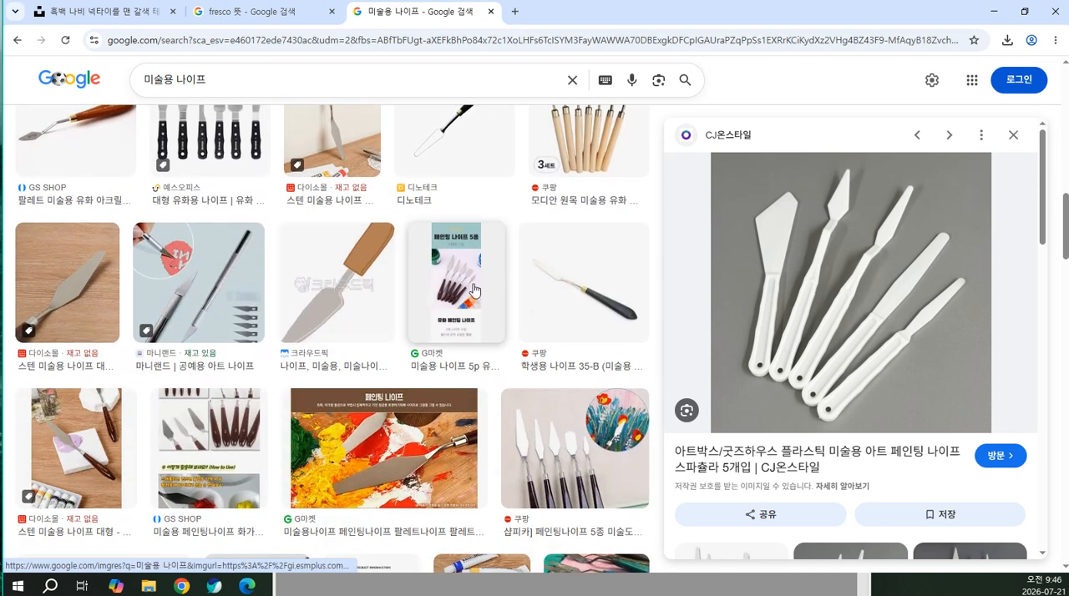
{"action": "scroll", "coordinate": [578, 236], "scroll_direction": "down", "scroll_amount": 2}
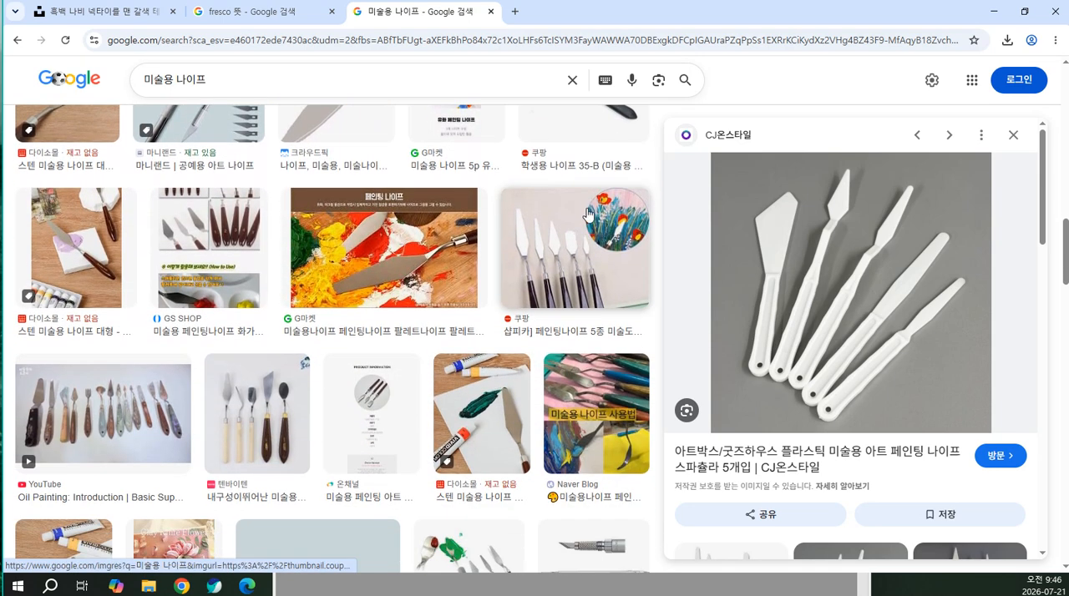
{"action": "scroll", "coordinate": [588, 203], "scroll_direction": "down", "scroll_amount": 1}
{"action": "left_click", "coordinate": [994, 12]}
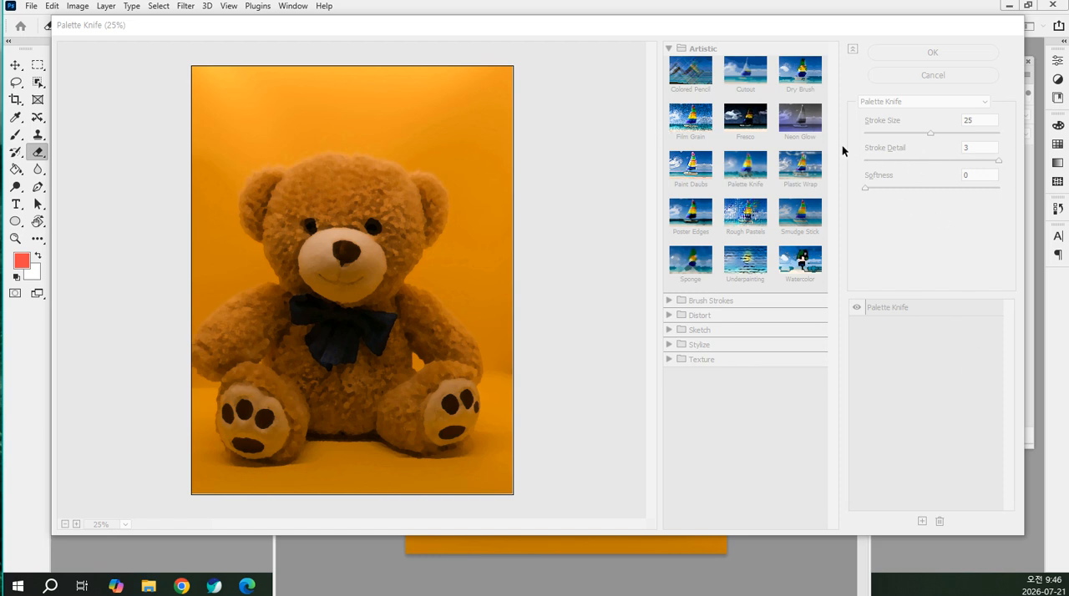
Preview the Paint Daubs, Plastic Wrap, Poster Edges and Rough Pastels filters on the teddy bear photo
{"action": "left_click", "coordinate": [708, 172]}
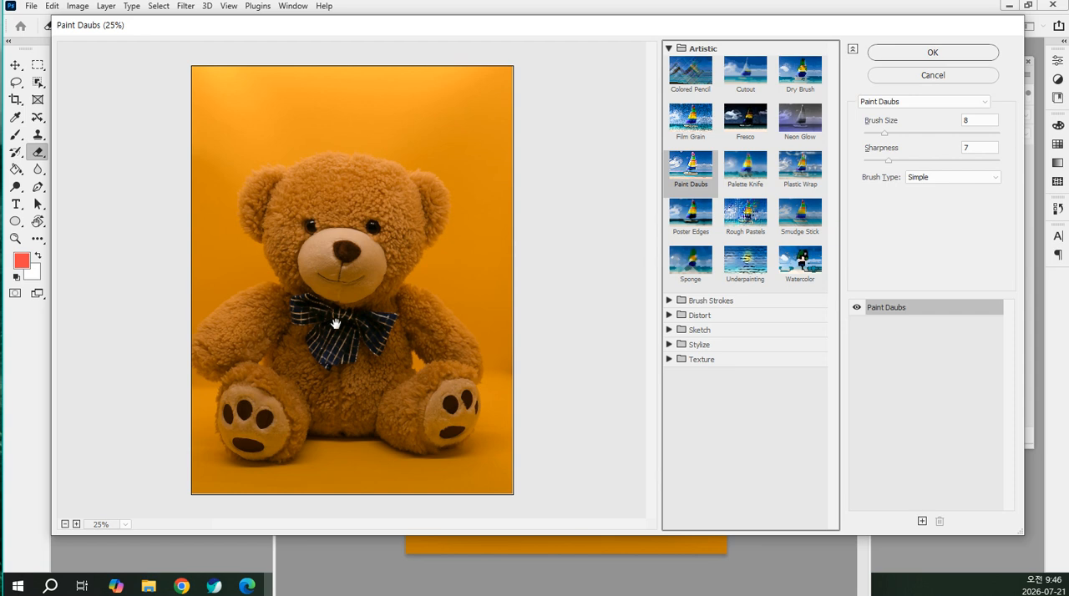
{"action": "left_click", "coordinate": [802, 167]}
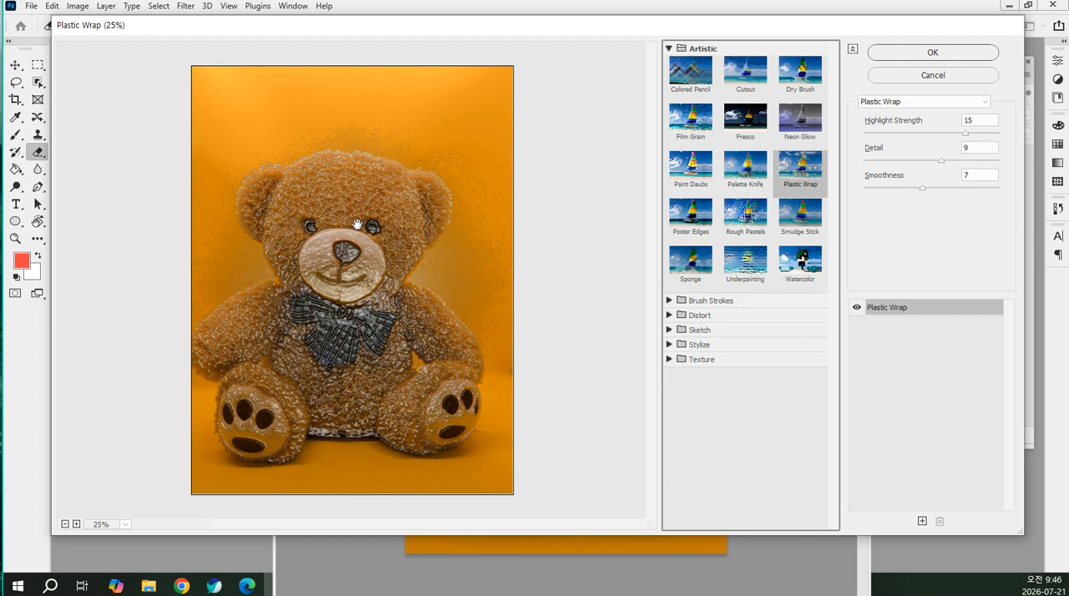
{"action": "left_click", "coordinate": [702, 243]}
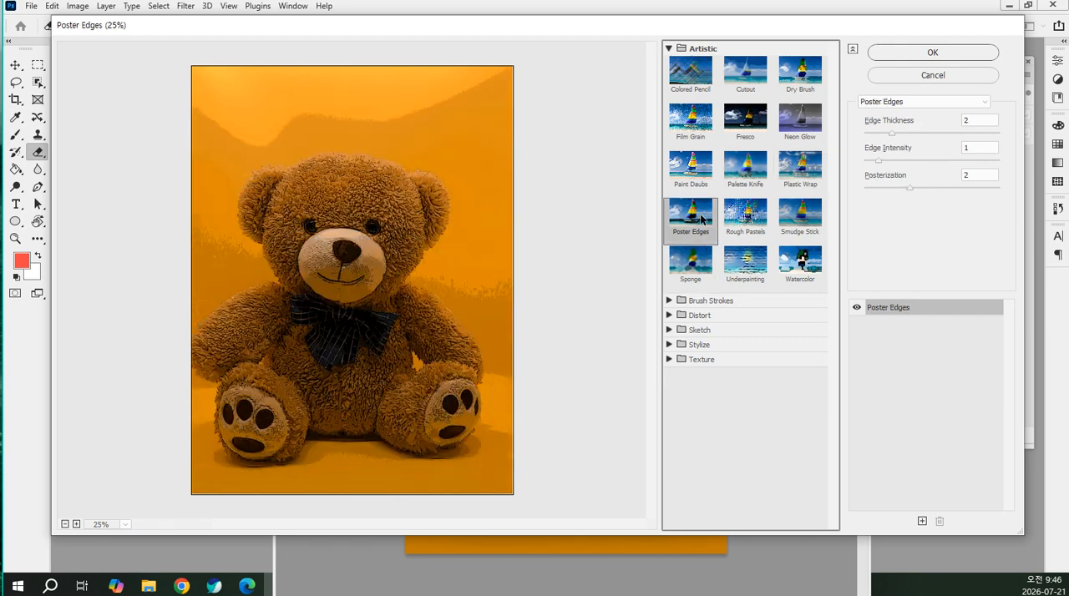
{"action": "left_click", "coordinate": [754, 226]}
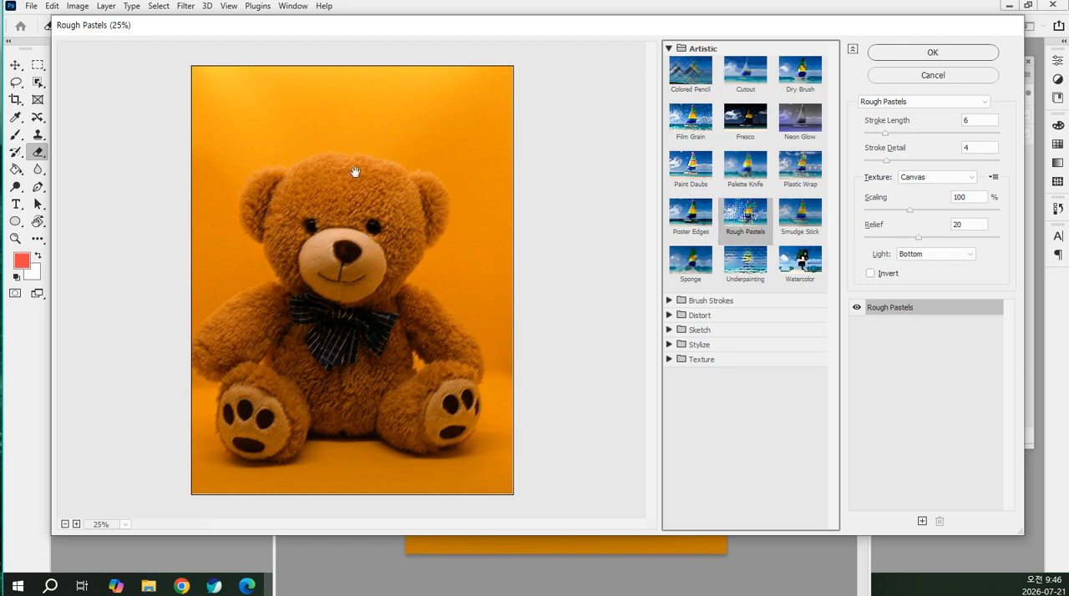
Preview the remaining Artistic filters Smudge Stick, Sponge, Underpainting and Watercolor on the teddy bear
{"action": "left_click", "coordinate": [809, 218]}
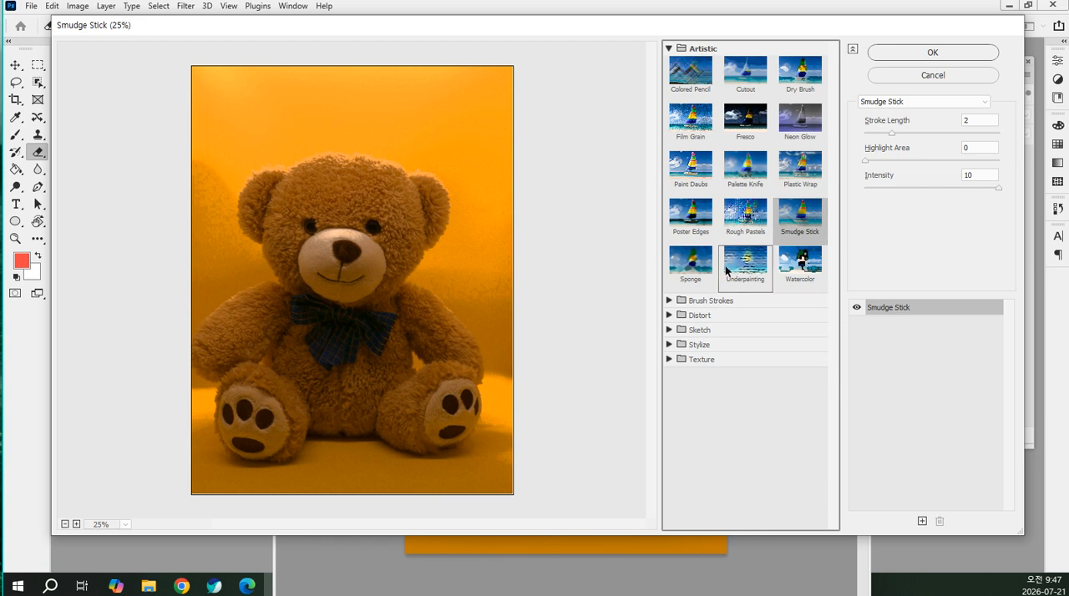
{"action": "left_click", "coordinate": [693, 267]}
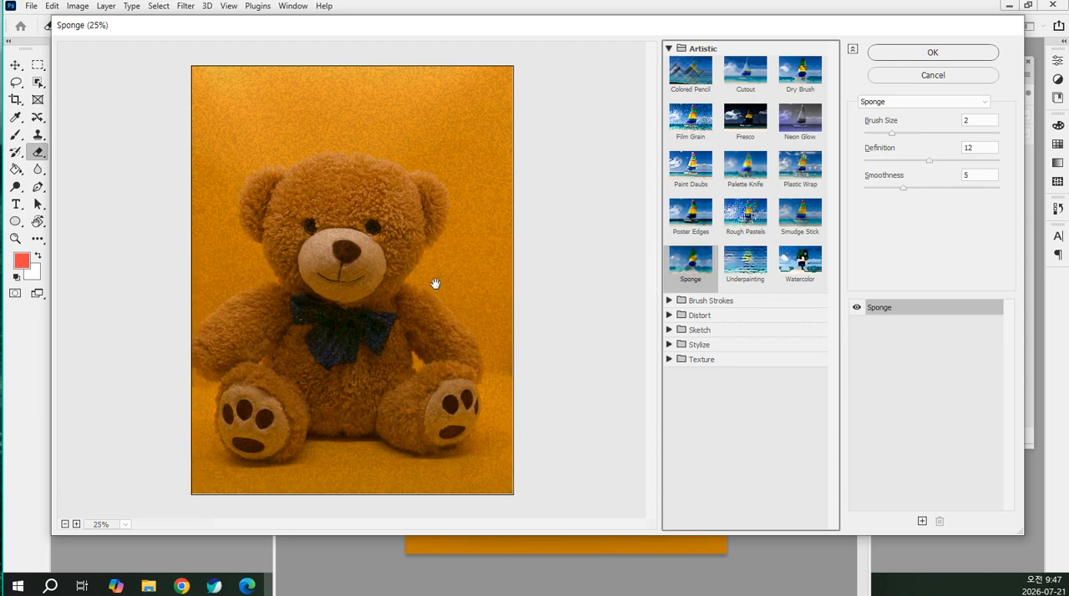
{"action": "left_click", "coordinate": [744, 267]}
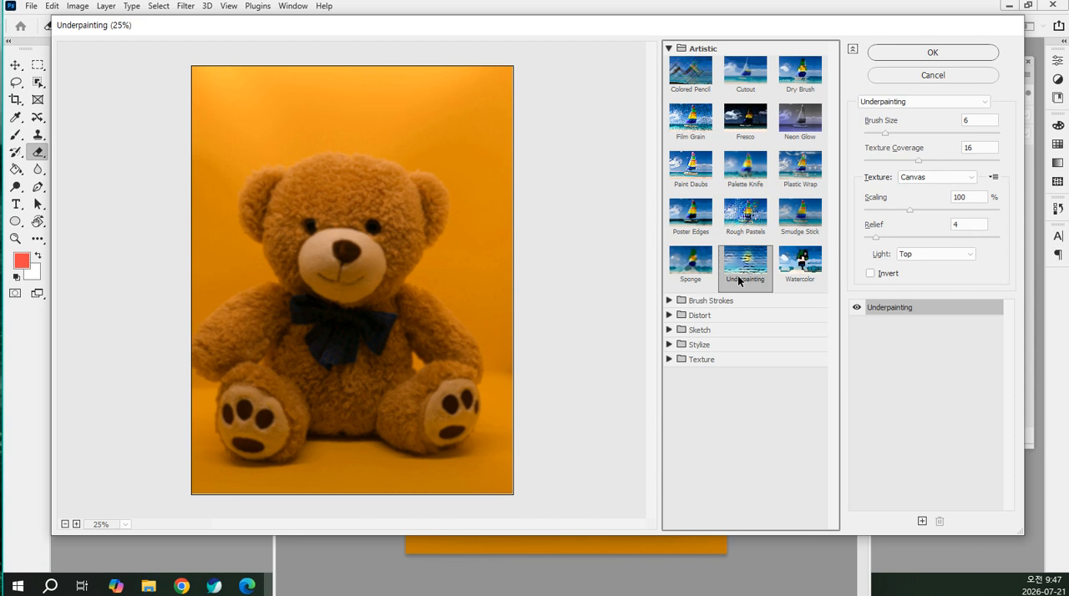
{"action": "left_click", "coordinate": [809, 272]}
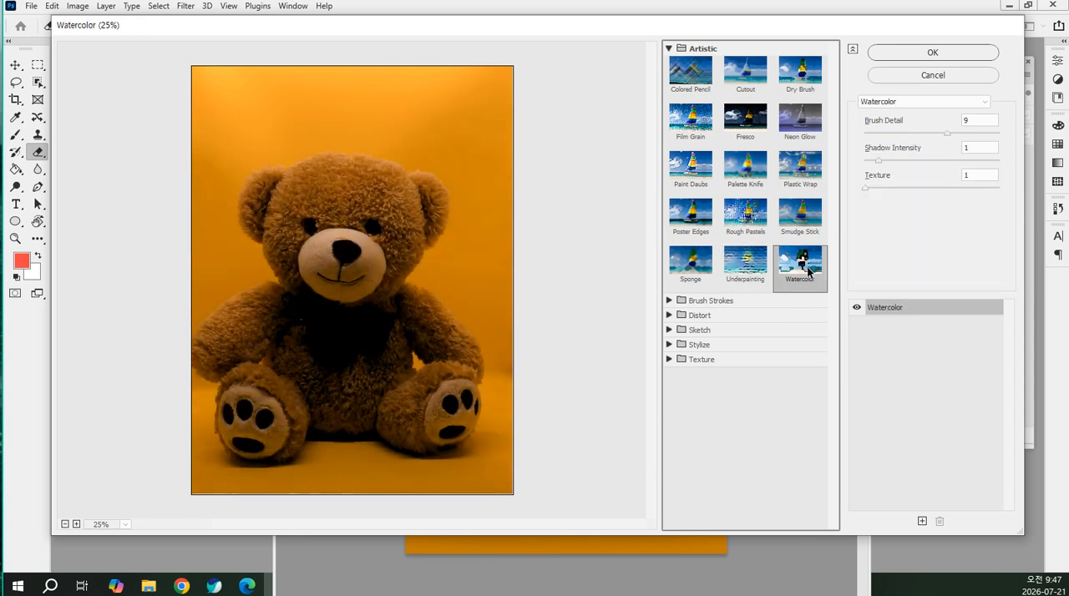
Switch from the Artistic category to Brush Strokes and preview Accented Edges and Angled Strokes
{"action": "left_click", "coordinate": [668, 49]}
{"action": "left_click", "coordinate": [669, 63]}
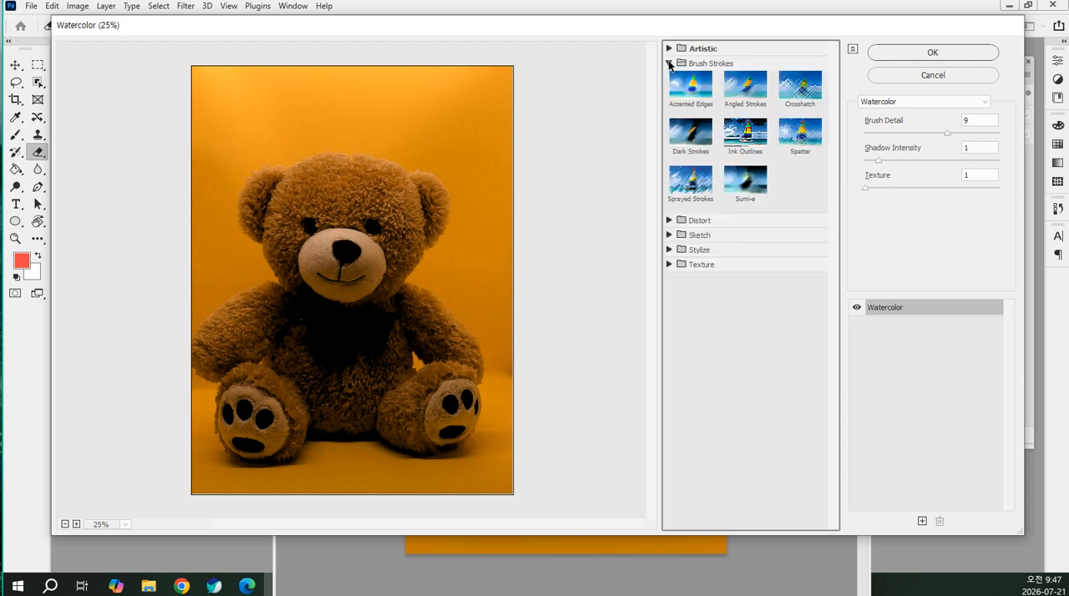
{"action": "left_click", "coordinate": [702, 87]}
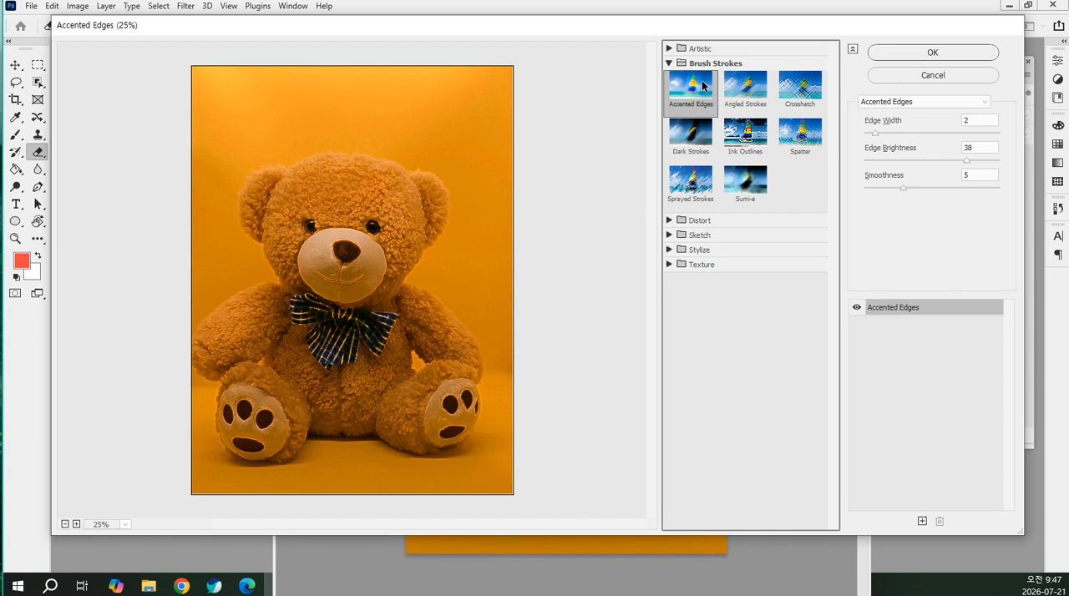
{"action": "left_click", "coordinate": [759, 88]}
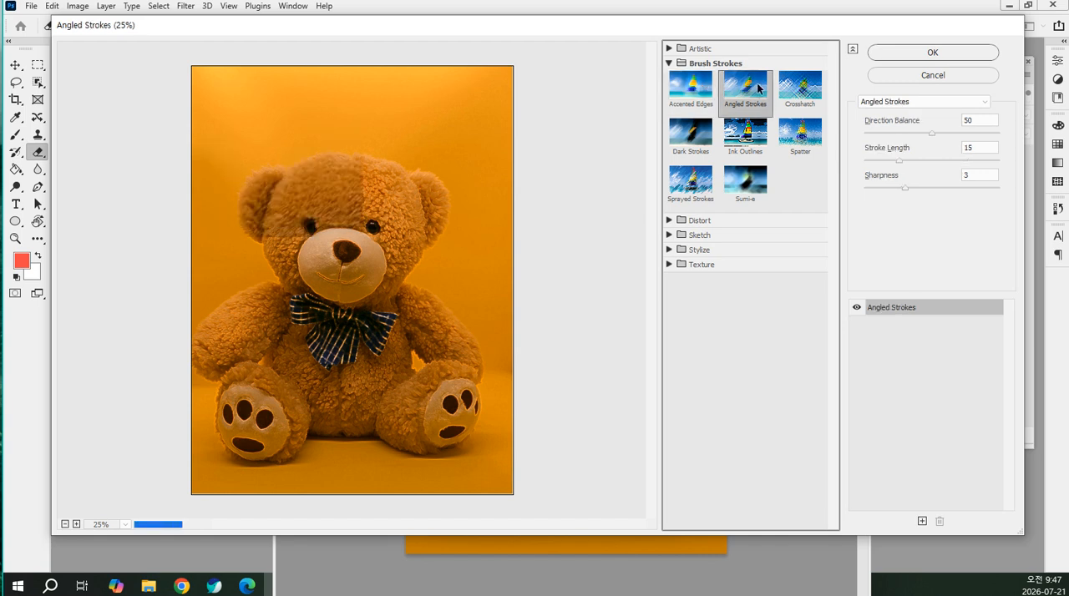
Preview the Crosshatch filter with its Stroke Length raised to 35
{"action": "left_click", "coordinate": [812, 89]}
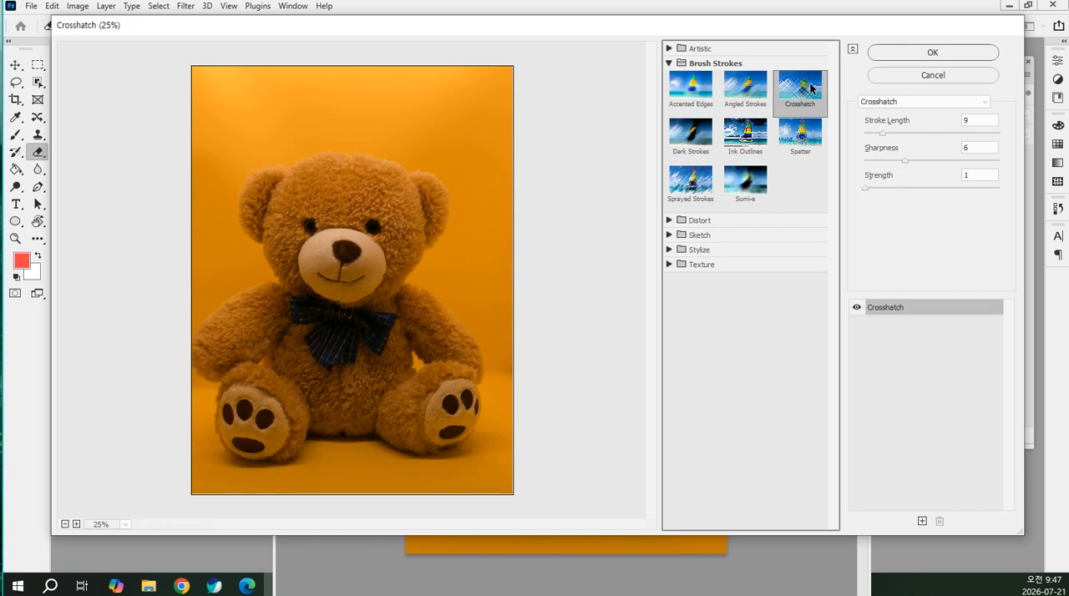
{"action": "left_click_drag", "start_coordinate": [883, 133], "coordinate": [974, 132]}
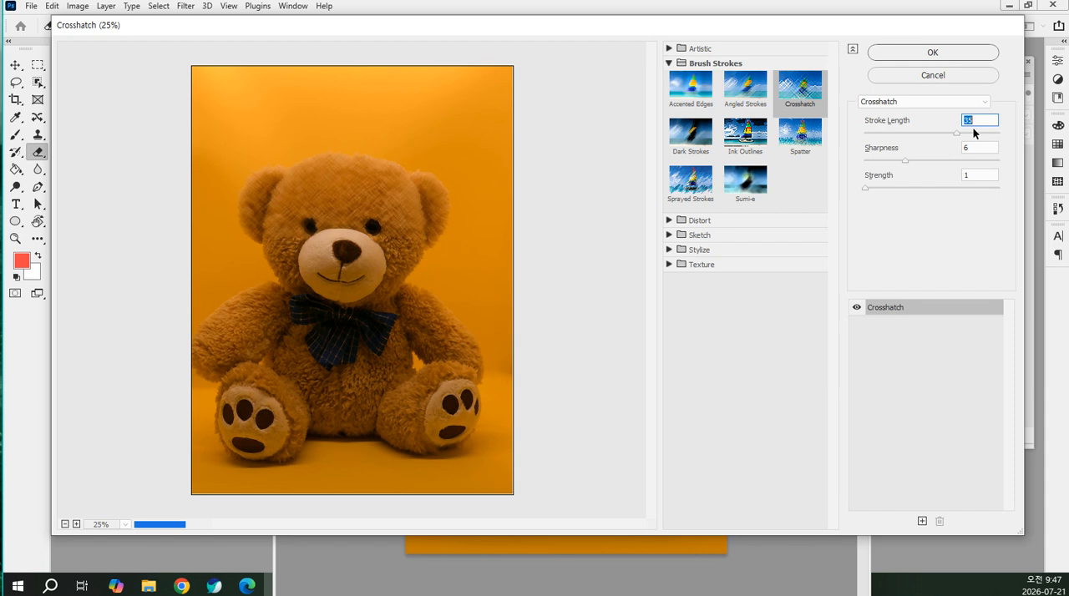
{"action": "left_click", "coordinate": [670, 50]}
{"action": "left_click", "coordinate": [670, 48]}
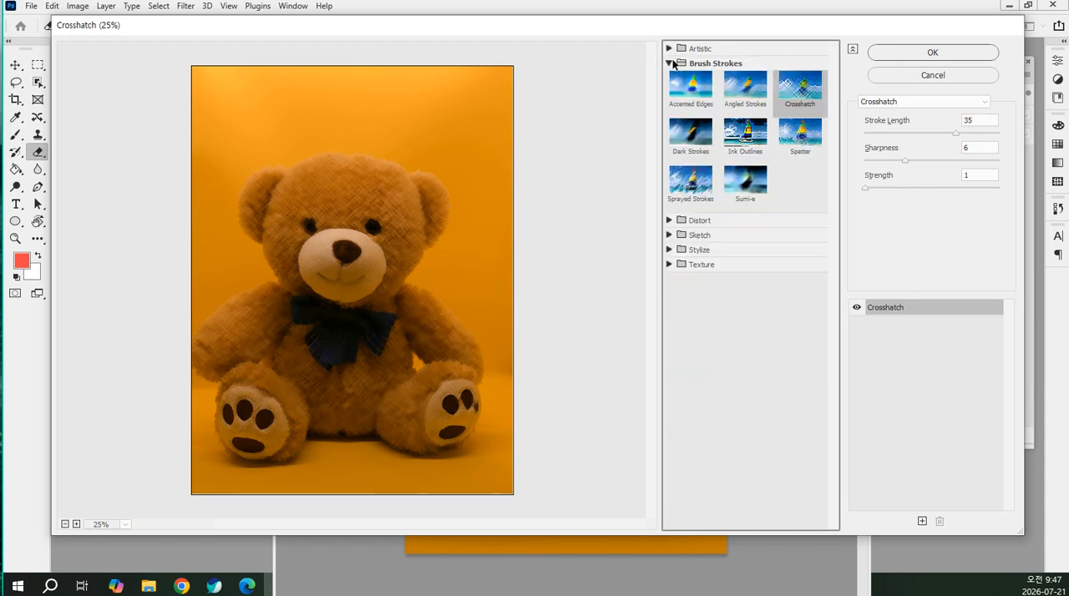
Preview the Sprayed Strokes filter and compare Spray Radius values of 14 and 6
{"action": "left_click", "coordinate": [690, 182]}
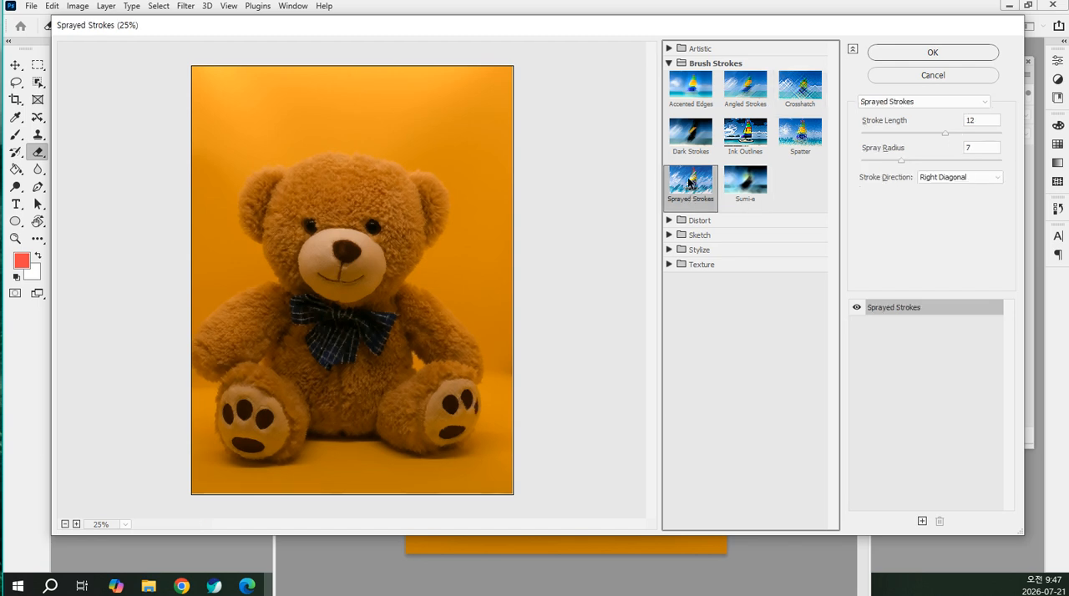
{"action": "left_click", "coordinate": [925, 161]}
{"action": "left_click_drag", "start_coordinate": [928, 160], "coordinate": [944, 161]}
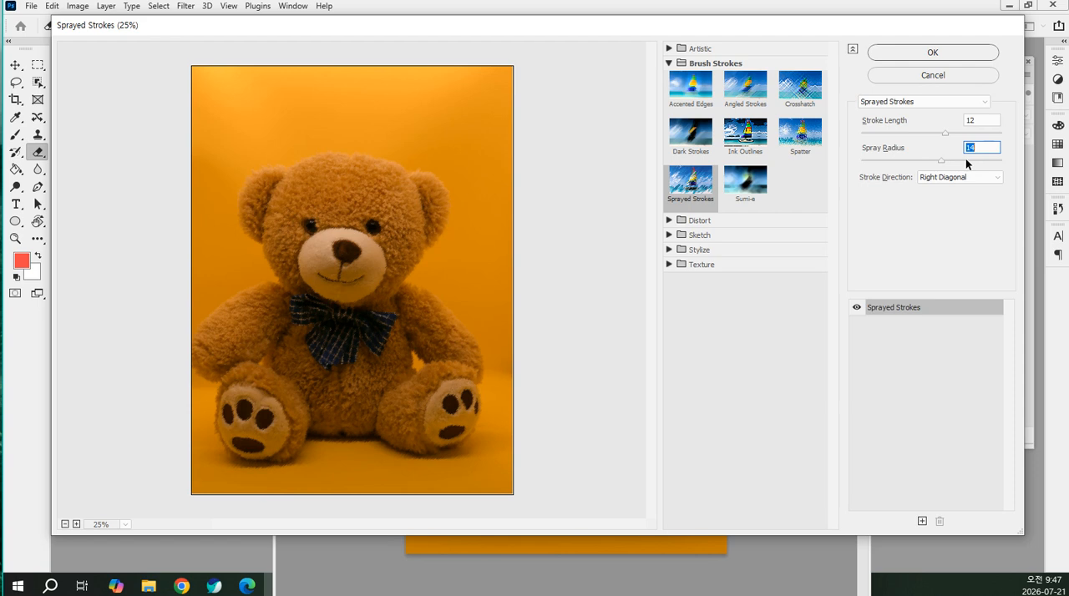
{"action": "left_click", "coordinate": [897, 161]}
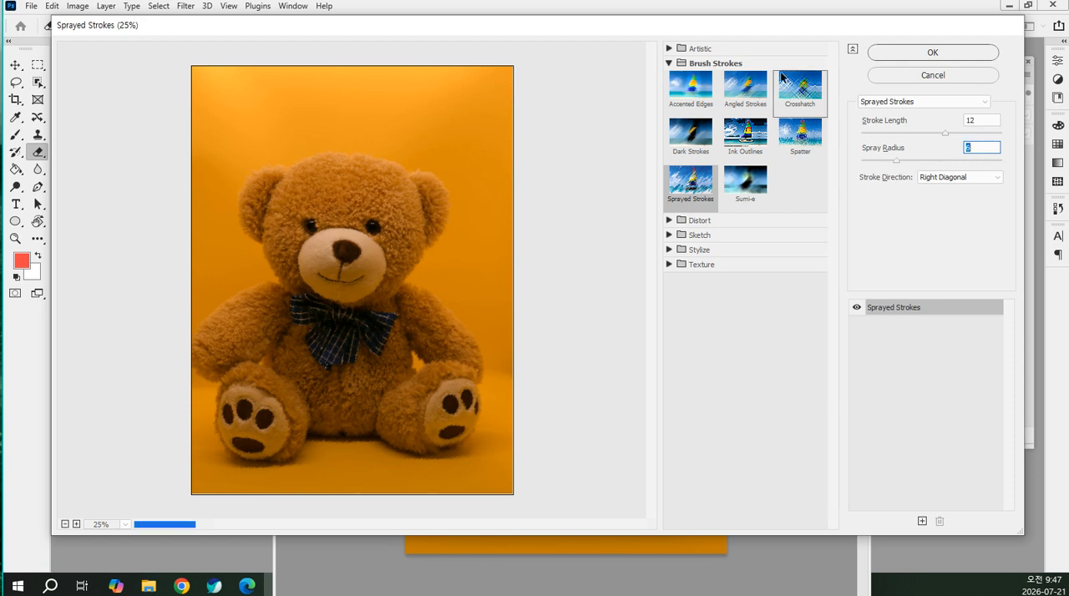
Switch from Brush Strokes to the Distort category and compare Glass, Diffuse Glow and Ocean Ripple, ending on Ocean Ripple
{"action": "left_click", "coordinate": [666, 62]}
{"action": "left_click", "coordinate": [669, 78]}
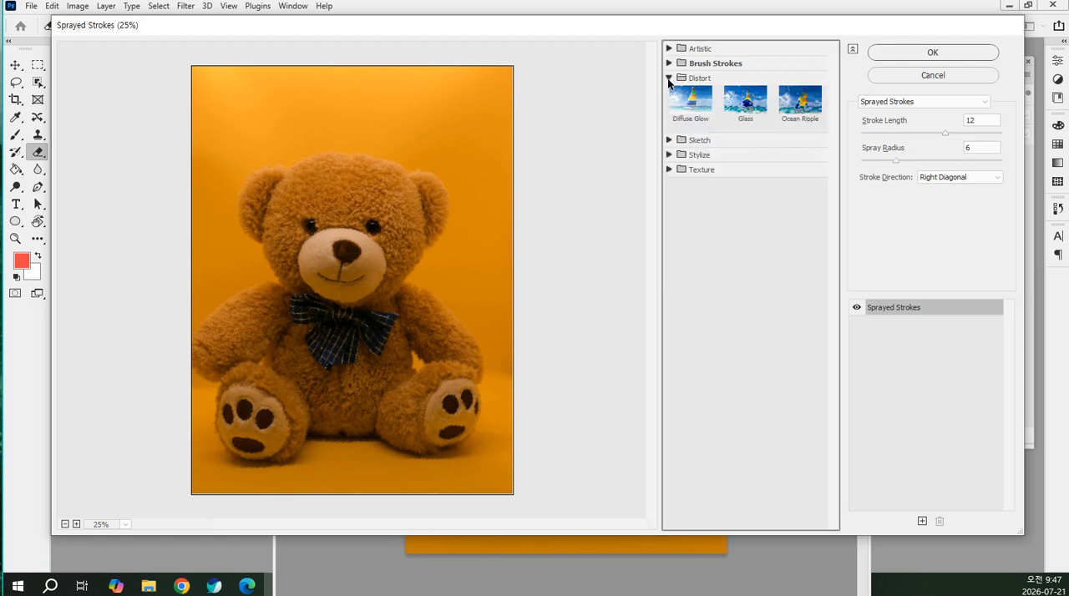
{"action": "left_click", "coordinate": [745, 100]}
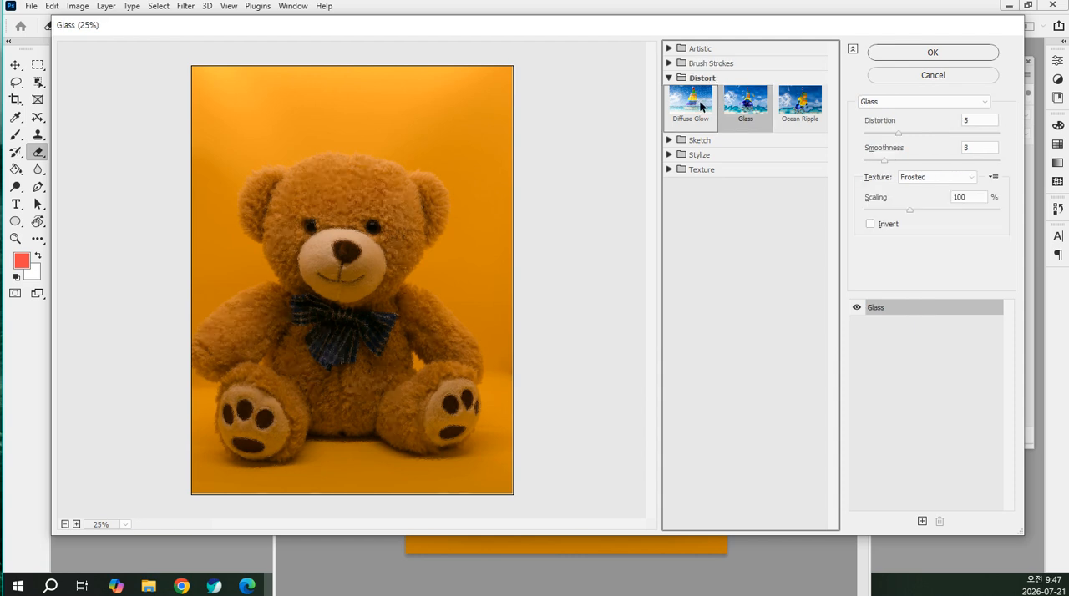
{"action": "left_click", "coordinate": [702, 106]}
{"action": "left_click", "coordinate": [799, 99]}
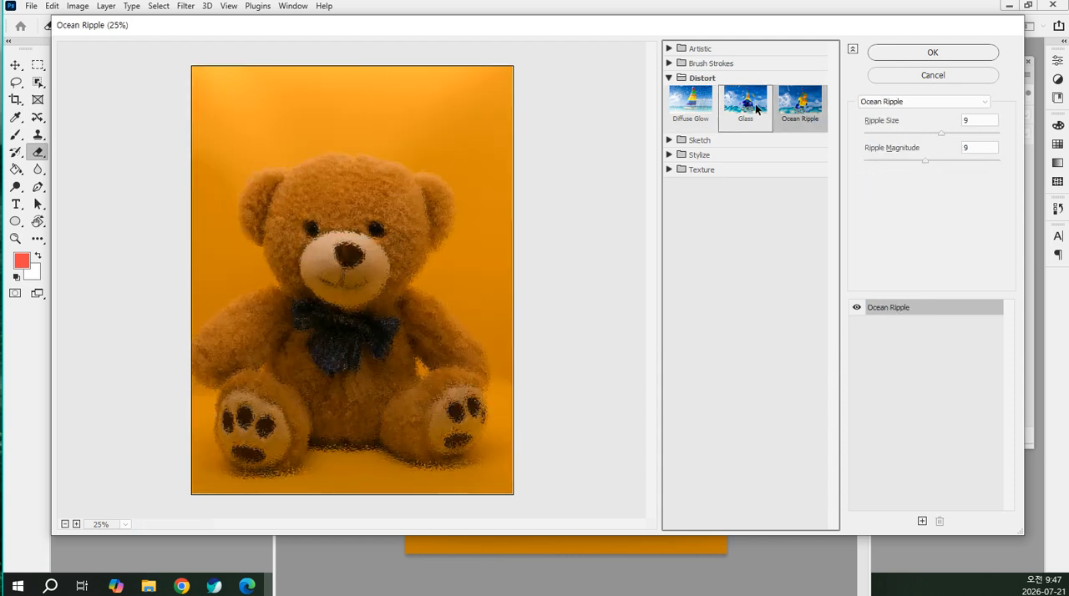
{"action": "left_click", "coordinate": [722, 111]}
{"action": "left_click", "coordinate": [715, 111]}
{"action": "left_click", "coordinate": [746, 107]}
{"action": "left_click", "coordinate": [793, 107]}
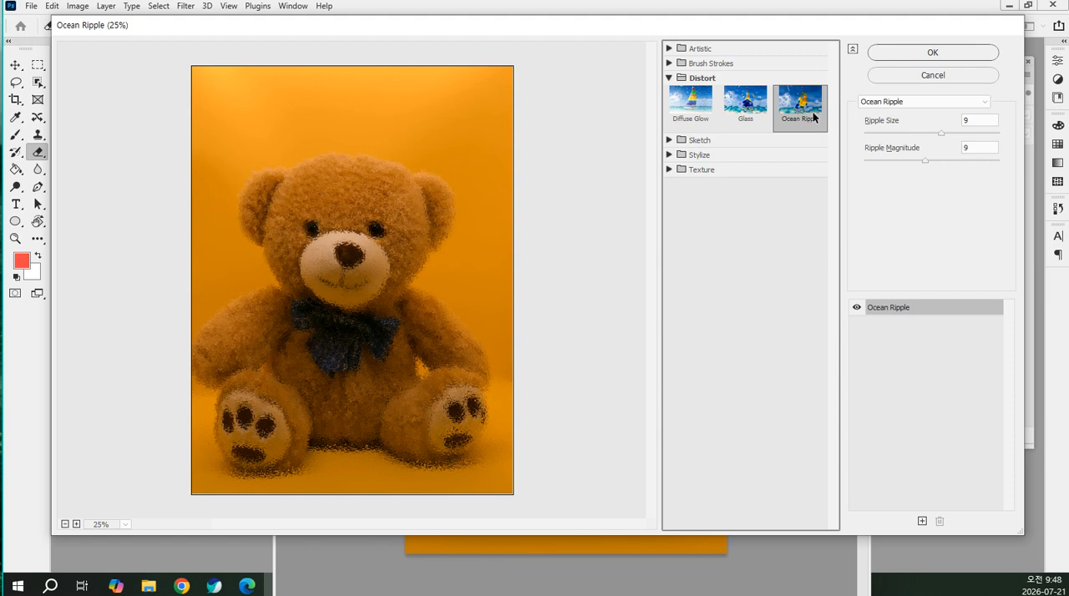
Switch from Distort to the Sketch category and preview Graphic Pen, Conté Crayon, Note Paper and Halftone Pattern
{"action": "left_click", "coordinate": [669, 78]}
{"action": "left_click", "coordinate": [669, 93]}
{"action": "left_click", "coordinate": [800, 159]}
{"action": "left_click", "coordinate": [745, 158]}
{"action": "left_click", "coordinate": [745, 208]}
{"action": "left_click", "coordinate": [691, 207]}
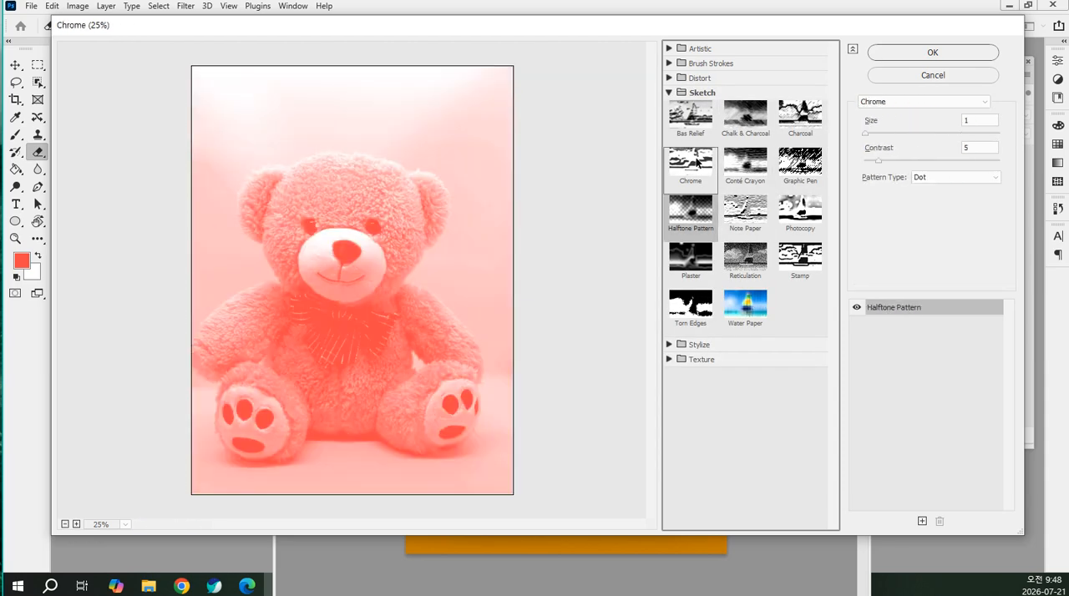
Preview the Bas Relief, Charcoal, Chrome, Note Paper and Reticulation filters on the teddy bear
{"action": "left_click", "coordinate": [691, 114]}
{"action": "left_click", "coordinate": [800, 115]}
{"action": "left_click", "coordinate": [691, 161]}
{"action": "left_click", "coordinate": [745, 210]}
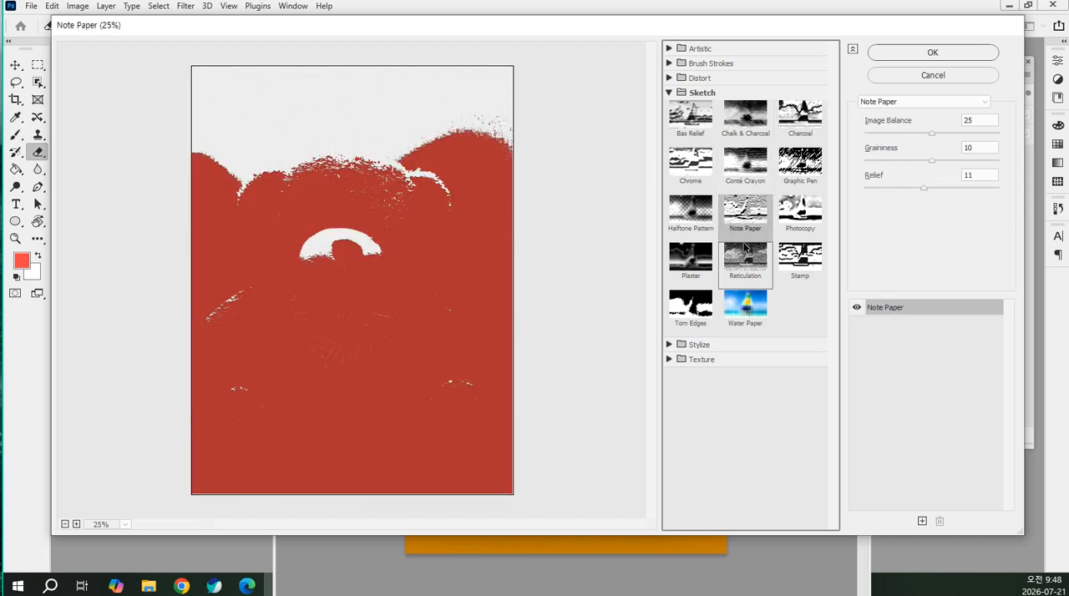
{"action": "left_click", "coordinate": [745, 250]}
Switch from Sketch to the Stylize category and preview its first filter
{"action": "left_click", "coordinate": [669, 93]}
{"action": "left_click", "coordinate": [668, 107]}
{"action": "left_click", "coordinate": [681, 120]}
Switch from Stylize to the Texture category and preview the Craquelure filter
{"action": "left_click", "coordinate": [669, 108]}
{"action": "left_click", "coordinate": [669, 122]}
{"action": "left_click", "coordinate": [681, 135]}
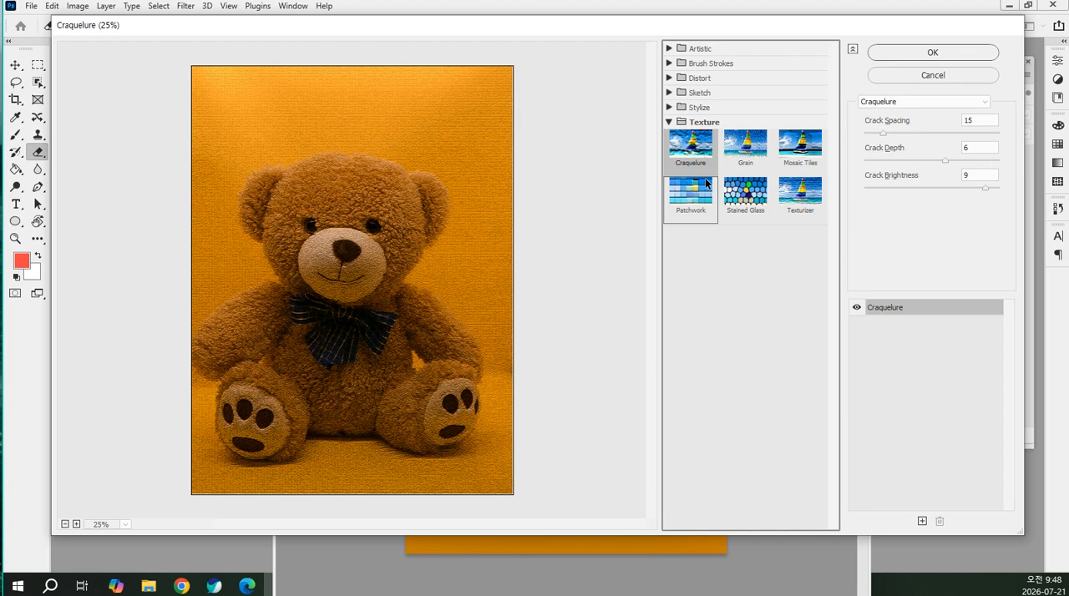
Preview the Patchwork filter with its Square Size raised to 10
{"action": "left_click", "coordinate": [703, 203]}
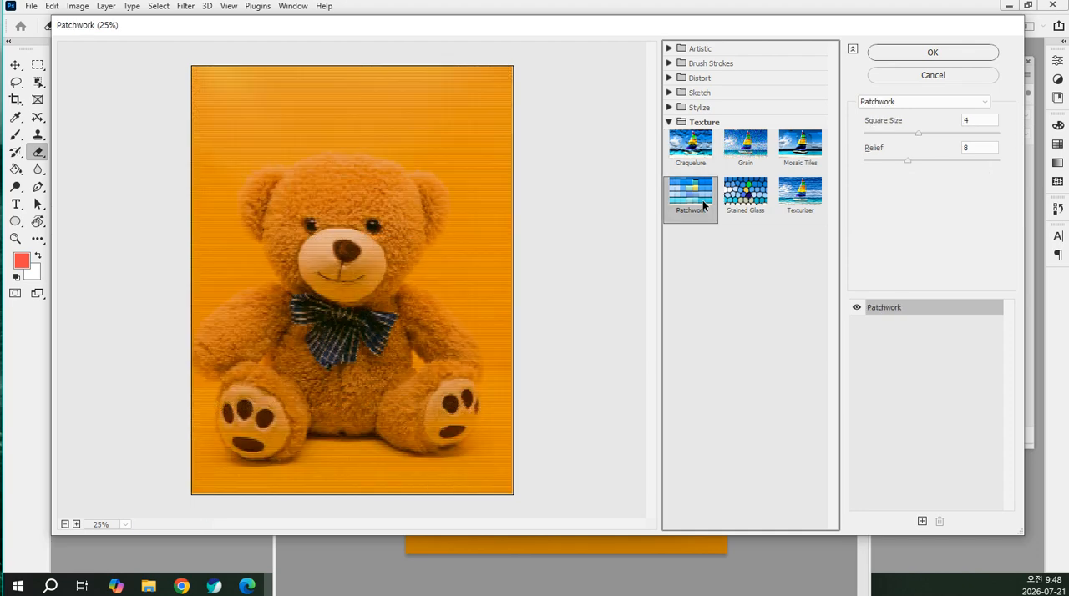
{"action": "left_click", "coordinate": [989, 133]}
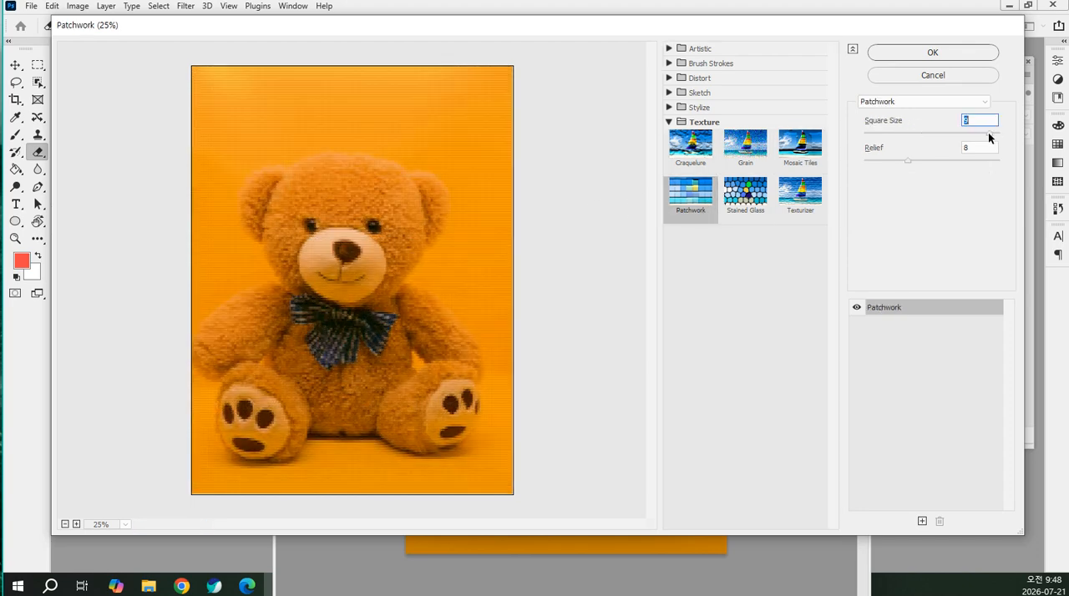
{"action": "left_click_drag", "start_coordinate": [990, 134], "coordinate": [1001, 130]}
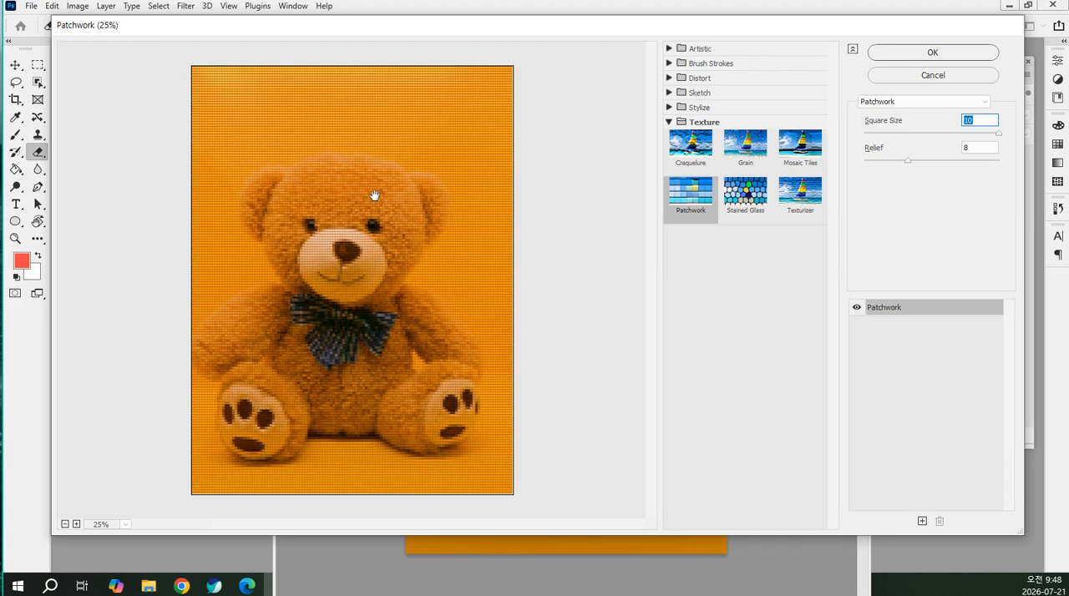
Enlarge the preview to 100% to inspect the patchwork, and compare it with Stained Glass and Texturizer
{"action": "left_click", "coordinate": [76, 526]}
{"action": "left_click", "coordinate": [75, 525]}
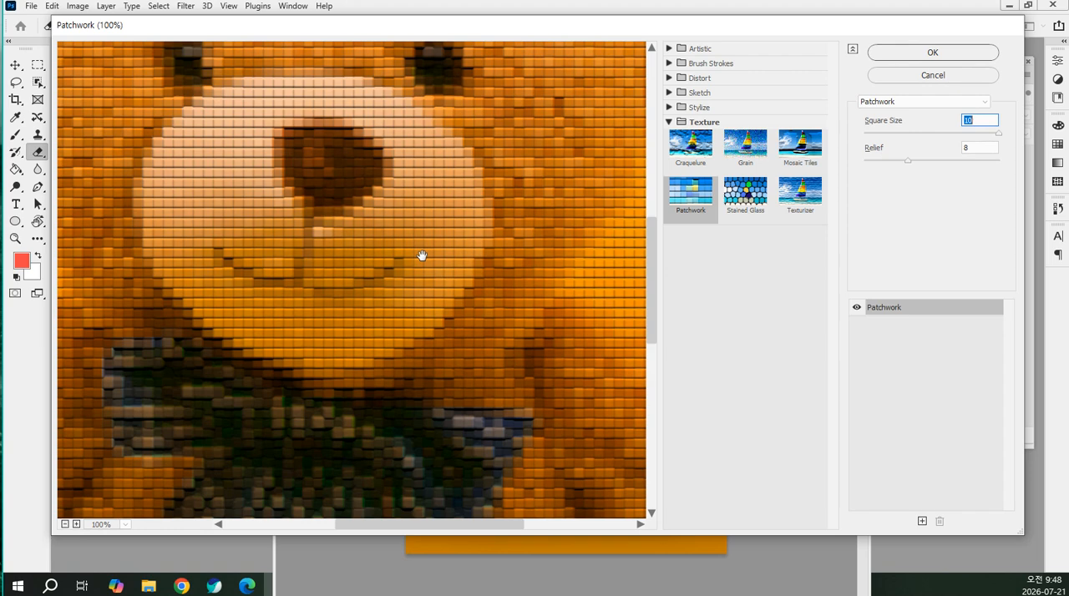
{"action": "left_click", "coordinate": [742, 189]}
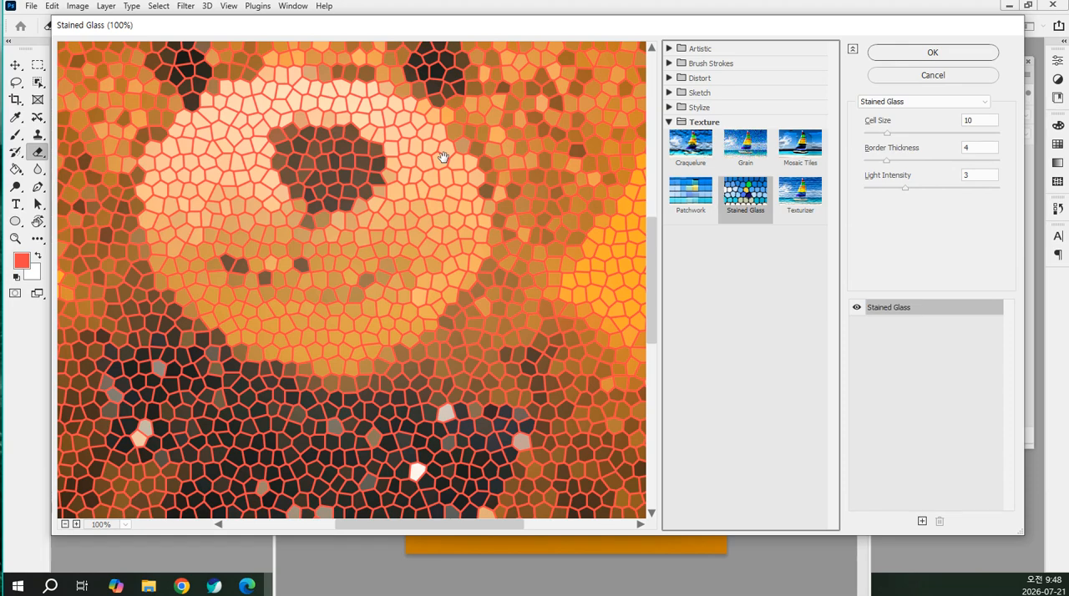
{"action": "left_click", "coordinate": [798, 201]}
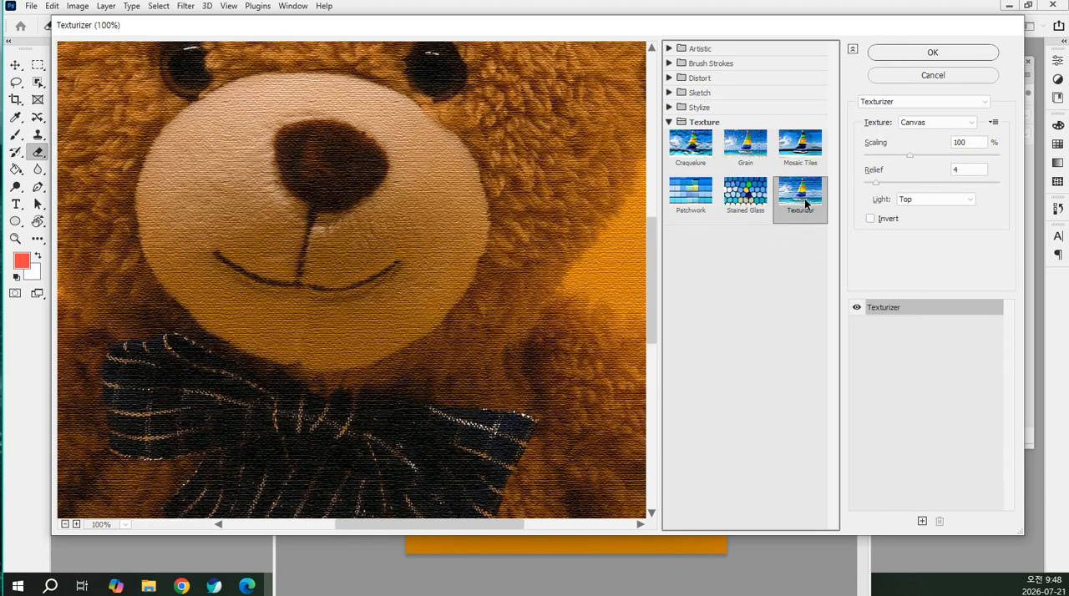
Preview the Texturizer filter with the Sandstone texture, followed by the Burlap texture
{"action": "left_click", "coordinate": [926, 124]}
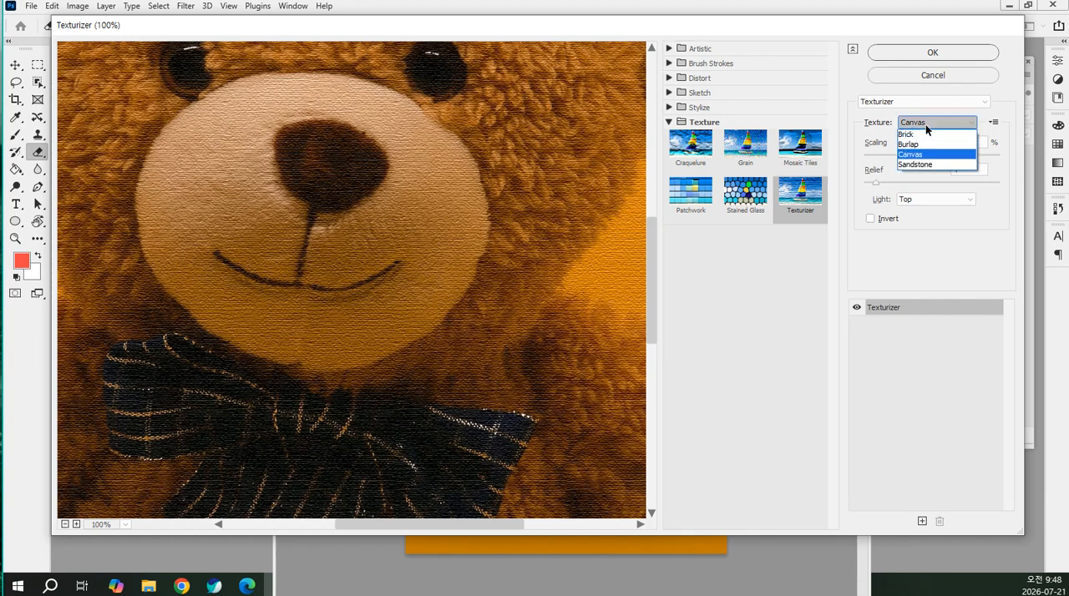
{"action": "left_click", "coordinate": [927, 165]}
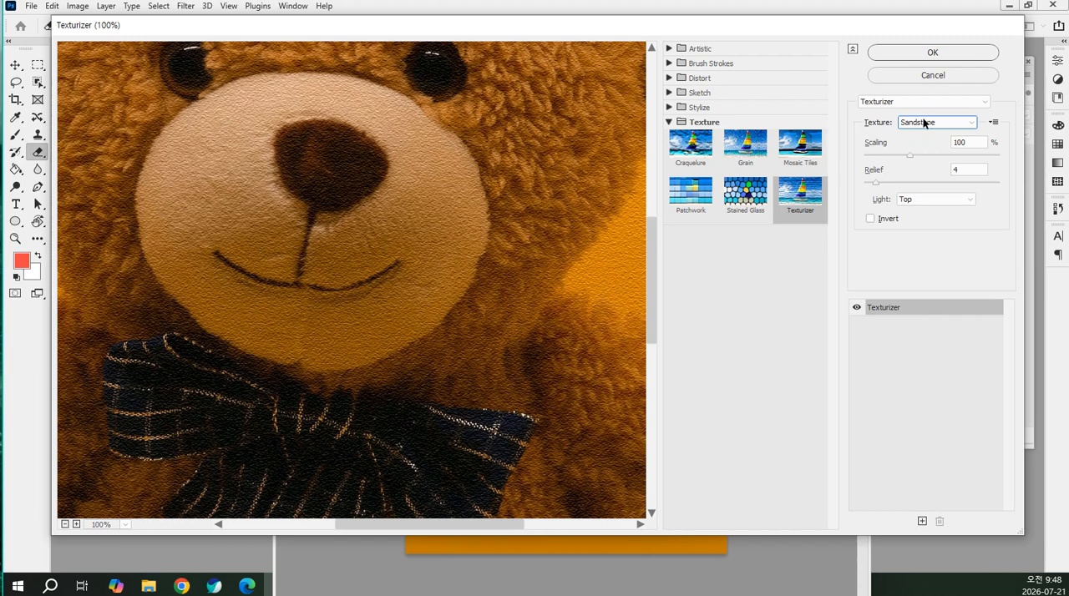
{"action": "left_click", "coordinate": [924, 123]}
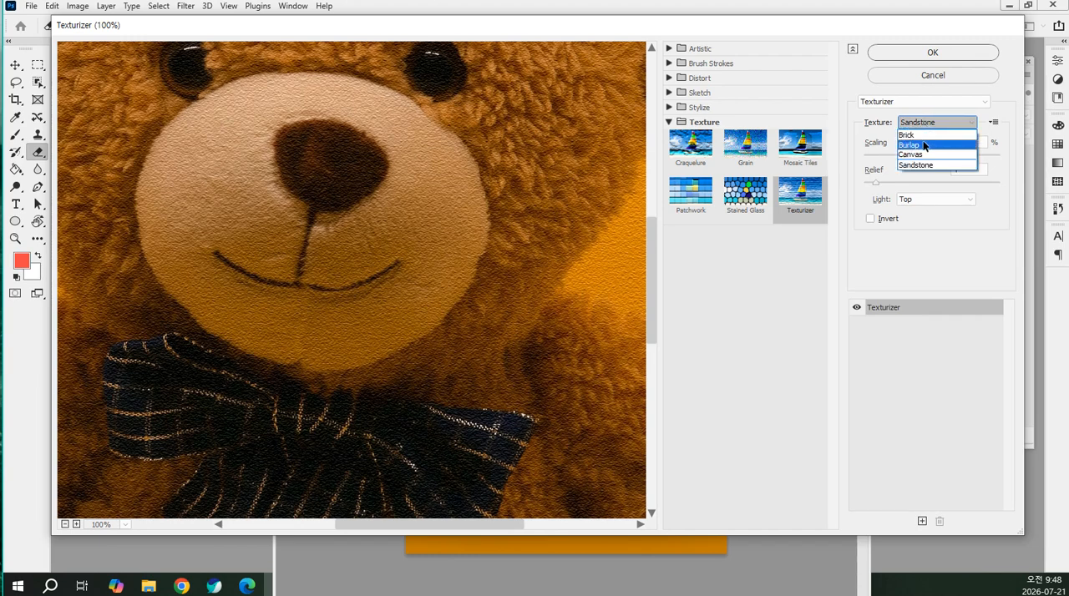
{"action": "left_click", "coordinate": [925, 145]}
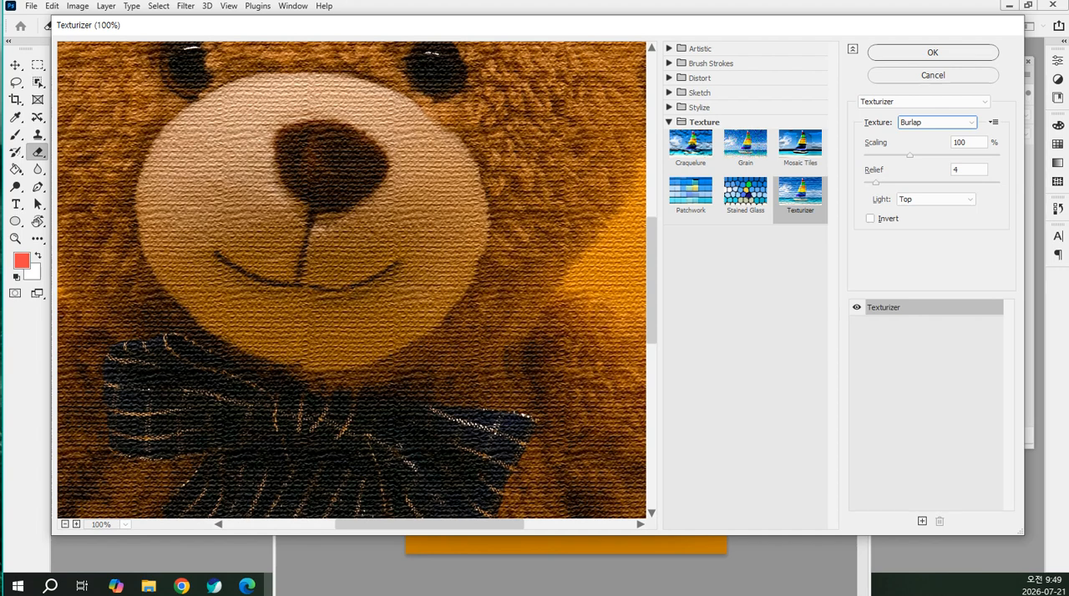
Switch to Chrome, search Google for the meaning of burlap, and return to Photoshop's Filter Gallery
{"action": "left_click_drag", "start_coordinate": [3, 317], "coordinate": [725, 175]}
{"action": "left_click", "coordinate": [713, 178]}
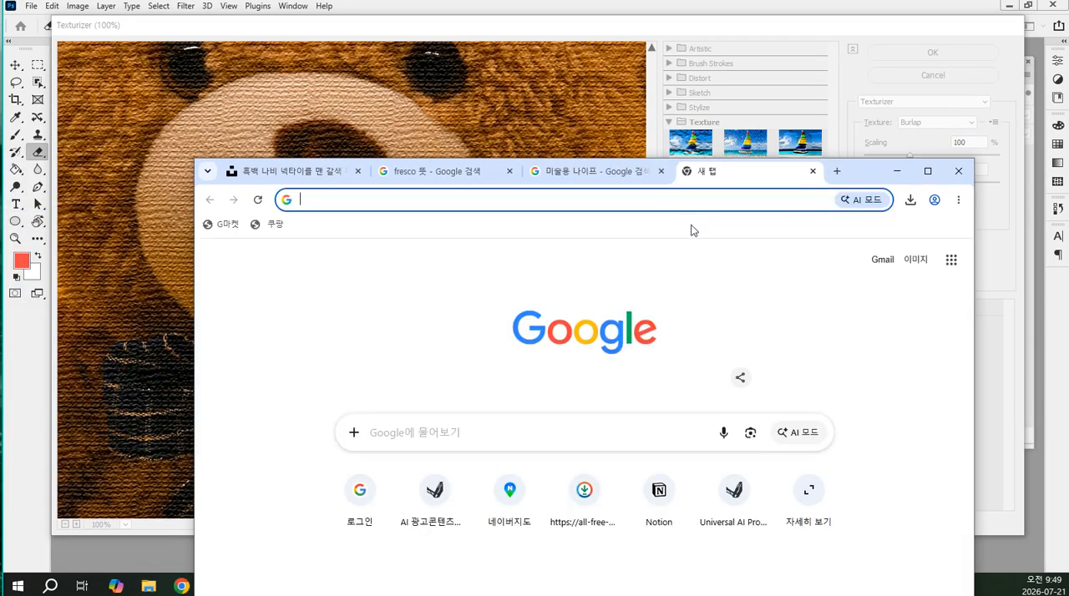
{"action": "left_click", "coordinate": [686, 205]}
{"action": "type", "text": "ㅠ"}
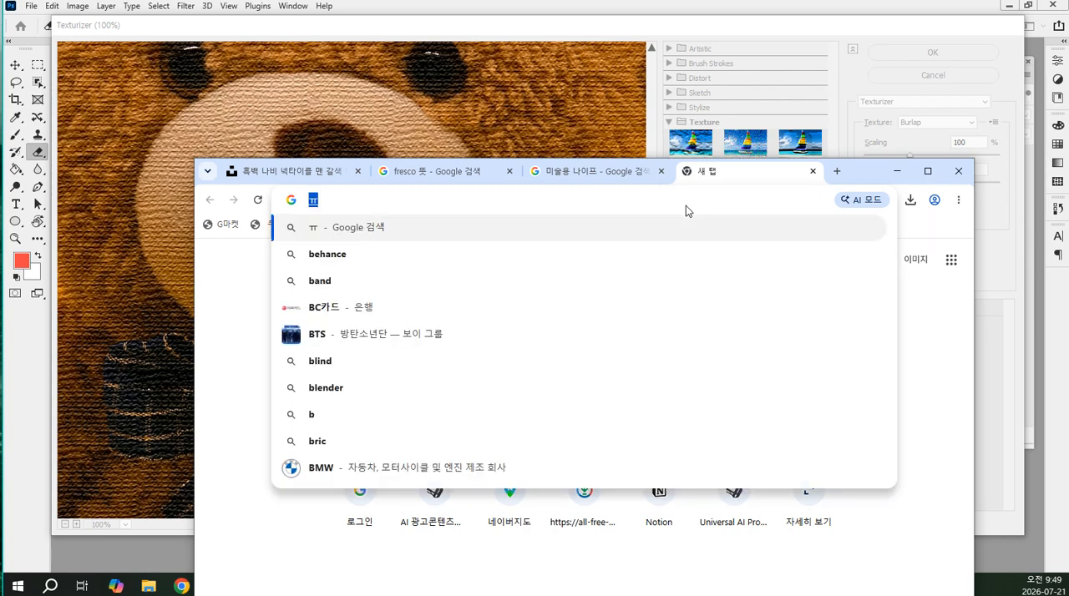
{"action": "type", "text": "ㅕ기메"}
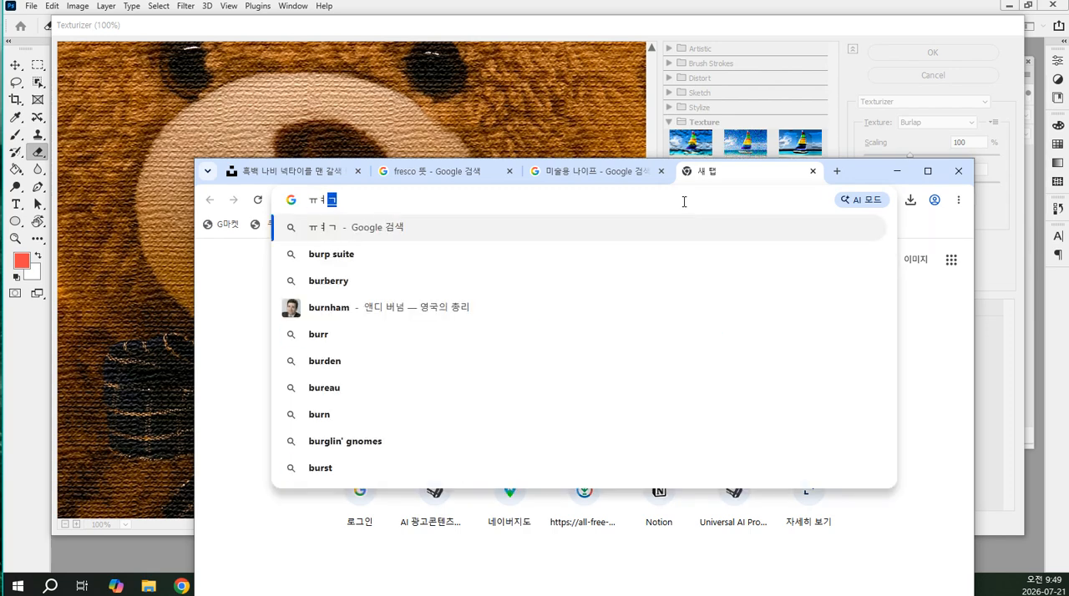
{"action": "key", "text": "Return"}
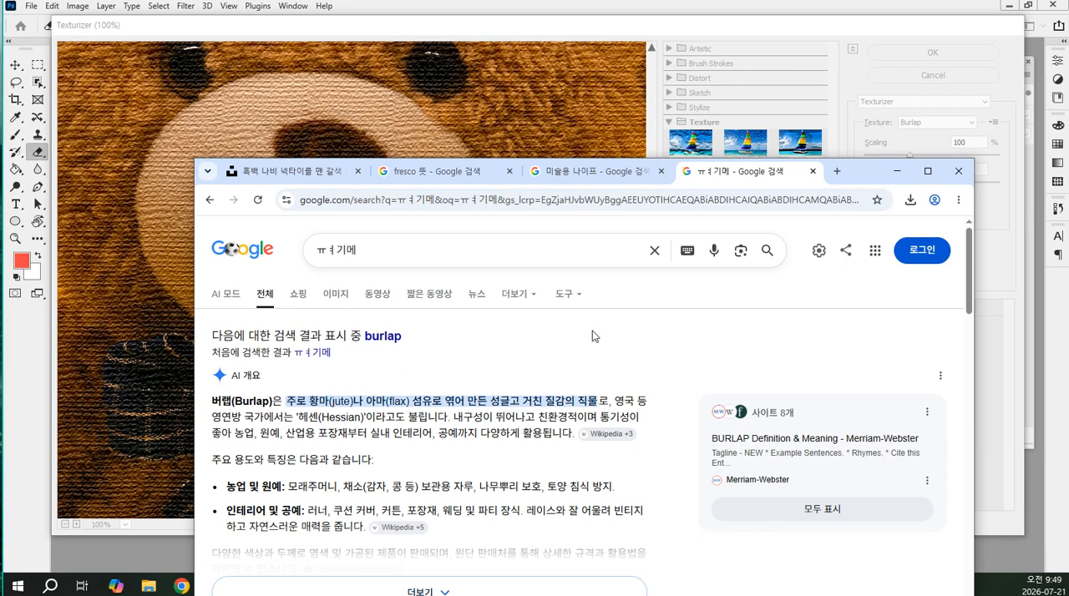
{"action": "left_click", "coordinate": [897, 170]}
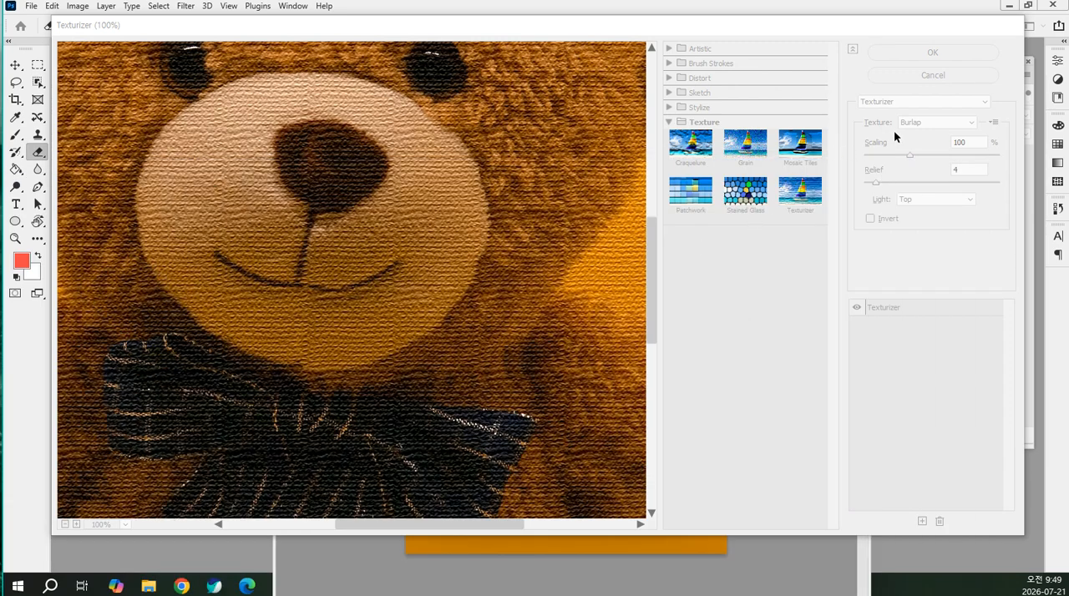
Preview the Brick texture in Texturizer and set the texture back to Burlap
{"action": "left_click", "coordinate": [937, 118]}
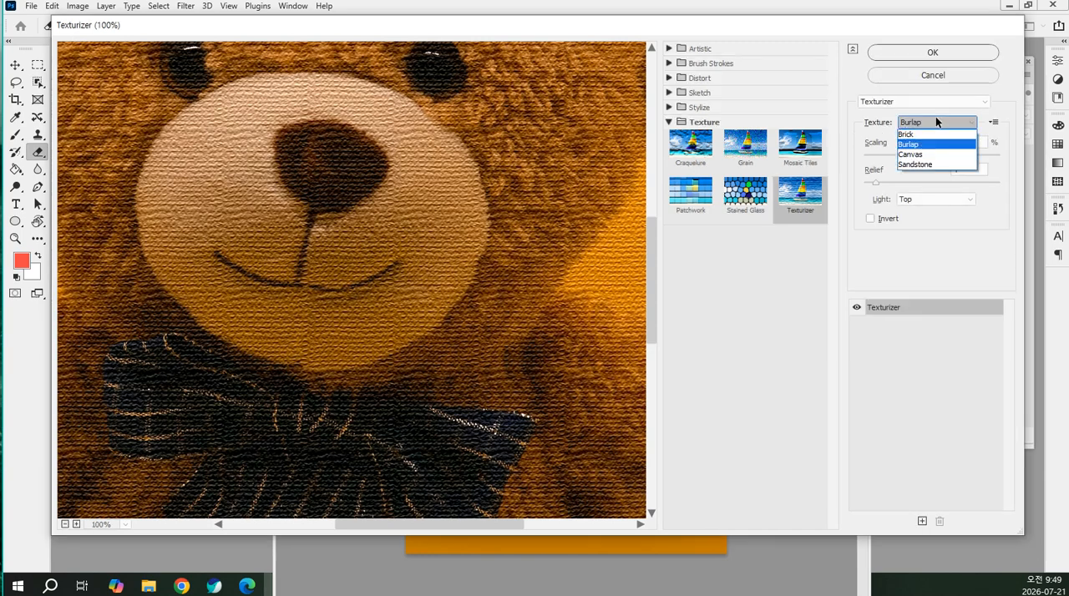
{"action": "left_click", "coordinate": [930, 134]}
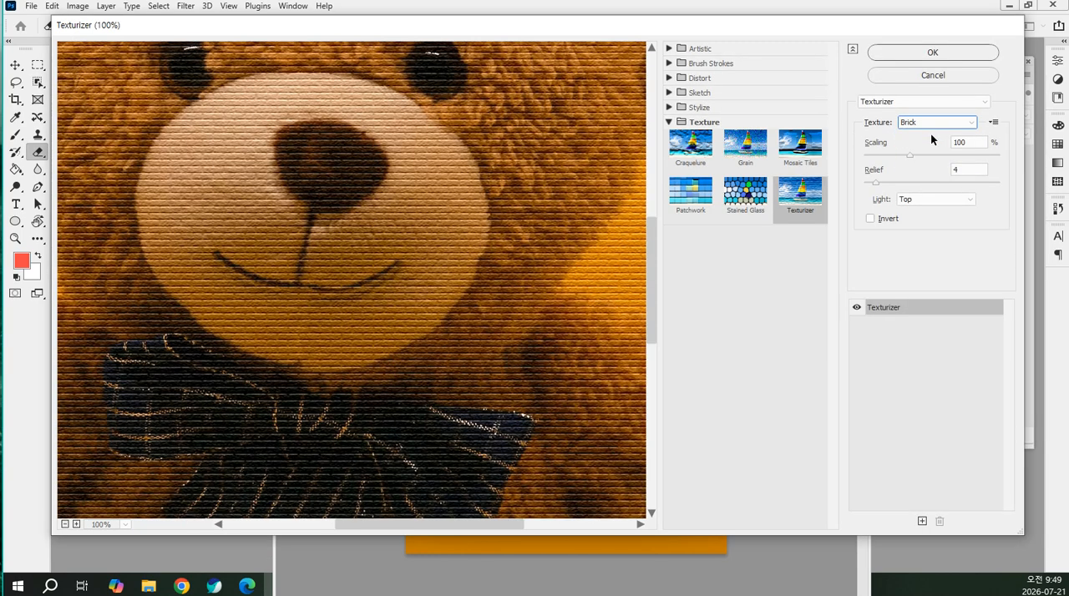
{"action": "left_click", "coordinate": [936, 122]}
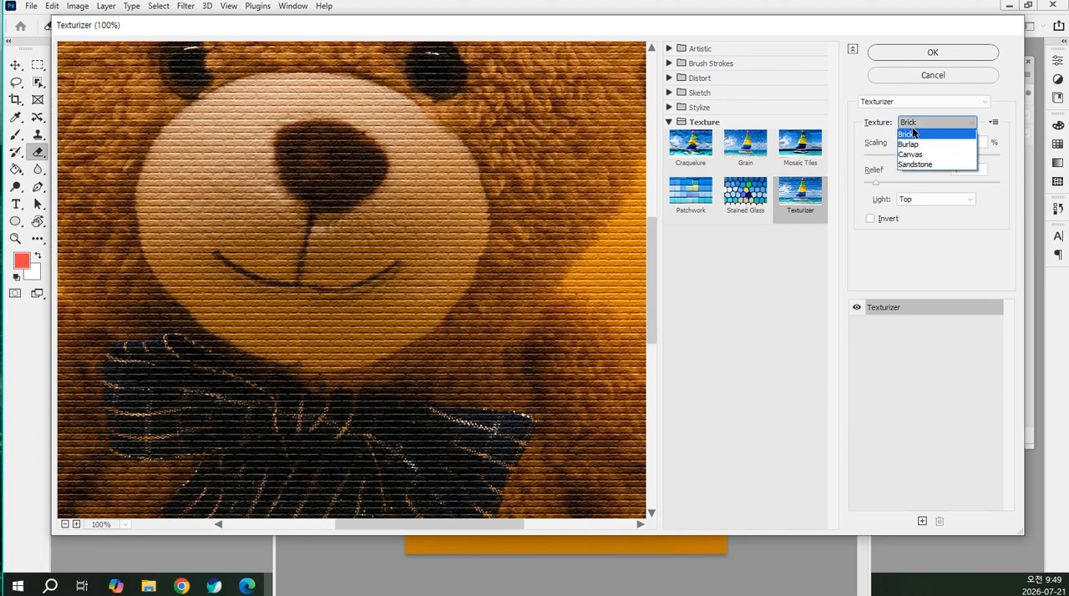
{"action": "left_click", "coordinate": [918, 136]}
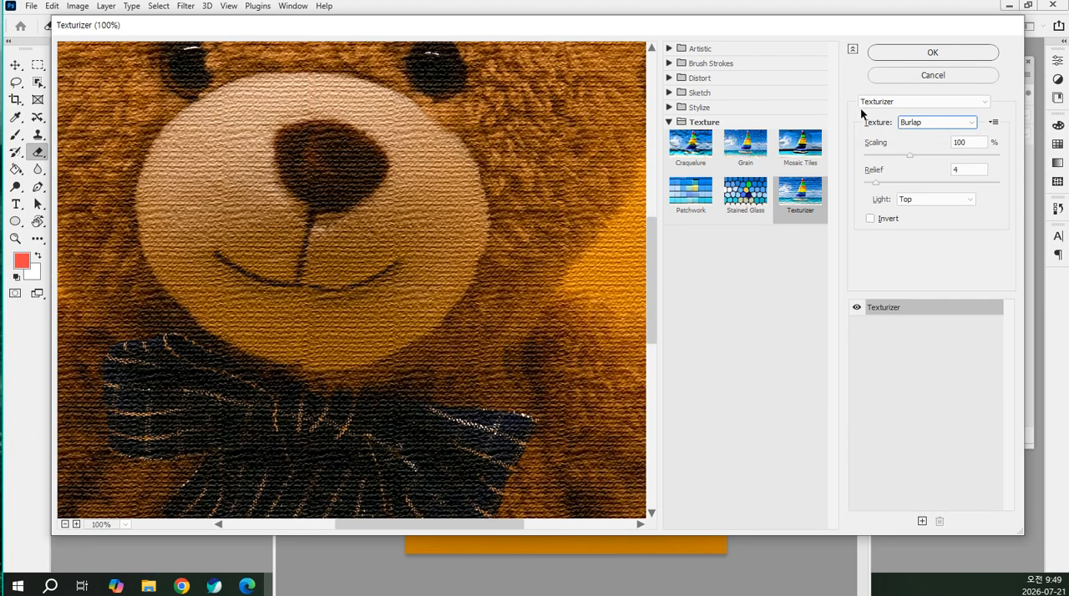
{"action": "left_click", "coordinate": [729, 290]}
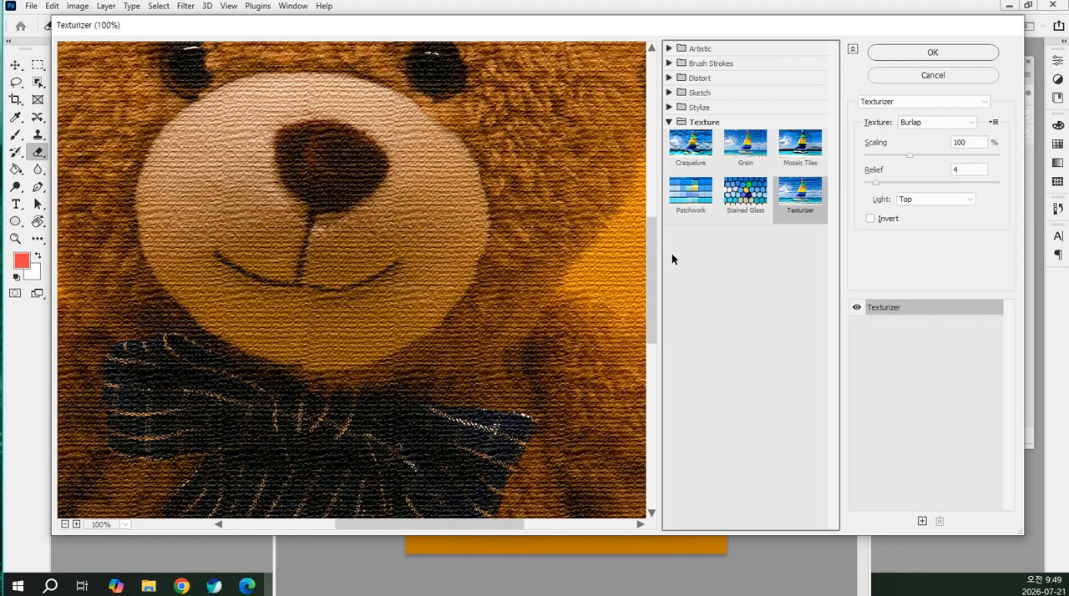
Collapse the Texture category, expand Sketch, Distort, Brush Strokes and Artistic, and reduce the preview to 25%
{"action": "left_click", "coordinate": [670, 123]}
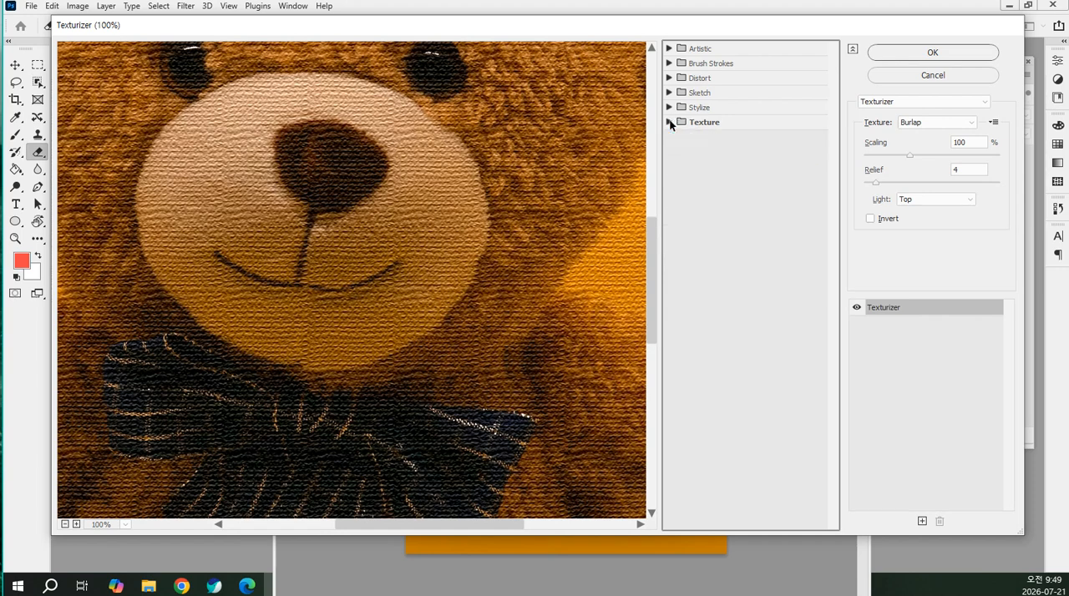
{"action": "left_click", "coordinate": [668, 93]}
{"action": "left_click", "coordinate": [669, 78]}
{"action": "left_click", "coordinate": [669, 63]}
{"action": "left_click", "coordinate": [669, 48]}
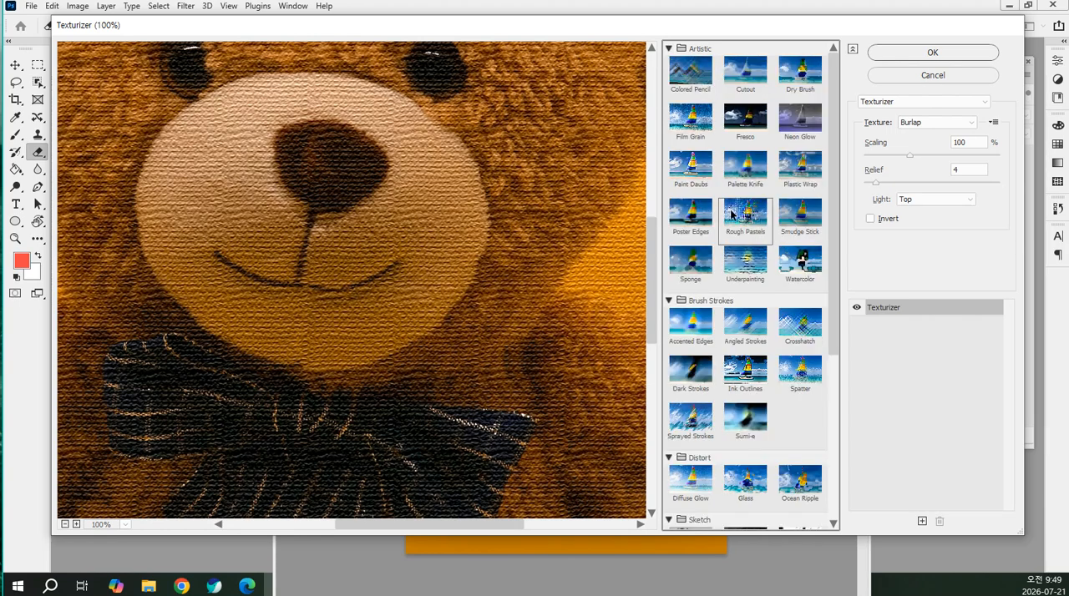
{"action": "left_click", "coordinate": [125, 525]}
{"action": "left_click", "coordinate": [126, 274]}
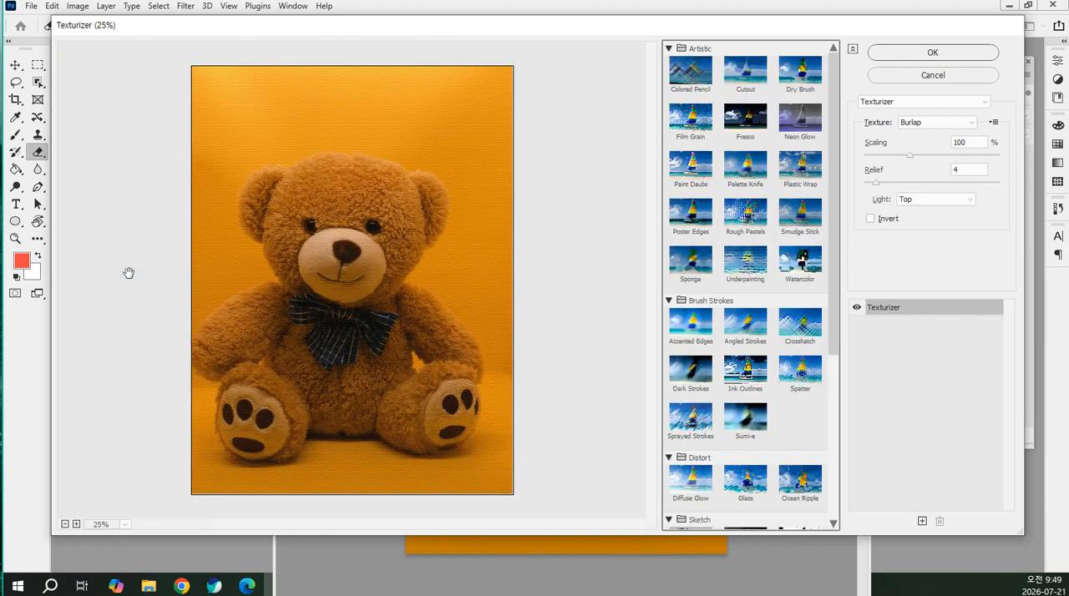
Preview the Artistic filters Rough Pastels, Underpainting, Smudge Stick, Watercolor and Sponge on the teddy bear
{"action": "left_click", "coordinate": [745, 213]}
{"action": "left_click", "coordinate": [741, 258]}
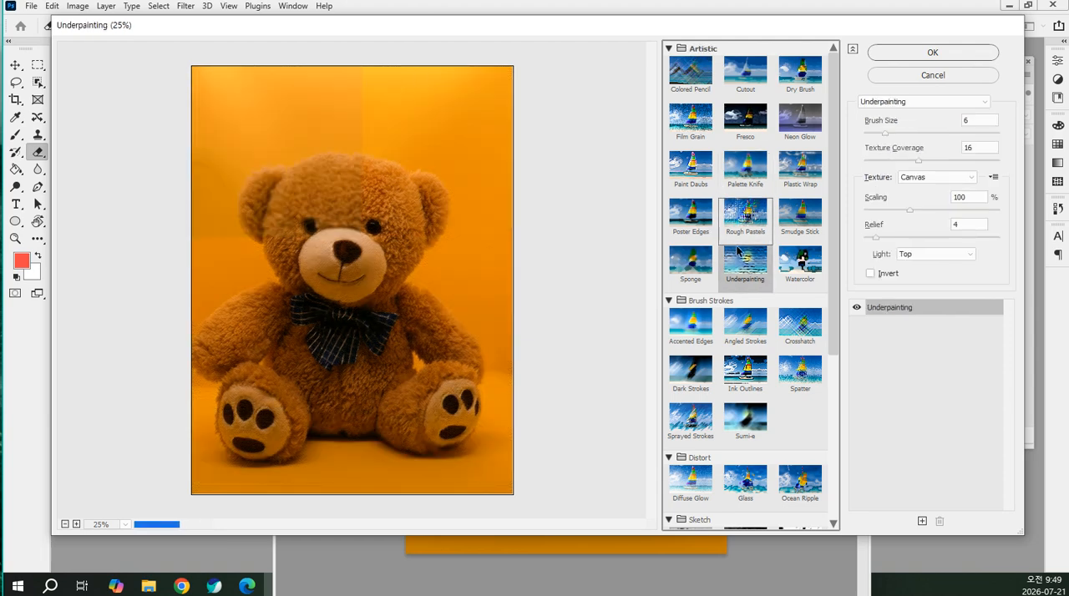
{"action": "left_click", "coordinate": [798, 213]}
{"action": "left_click", "coordinate": [798, 263]}
{"action": "left_click", "coordinate": [690, 261]}
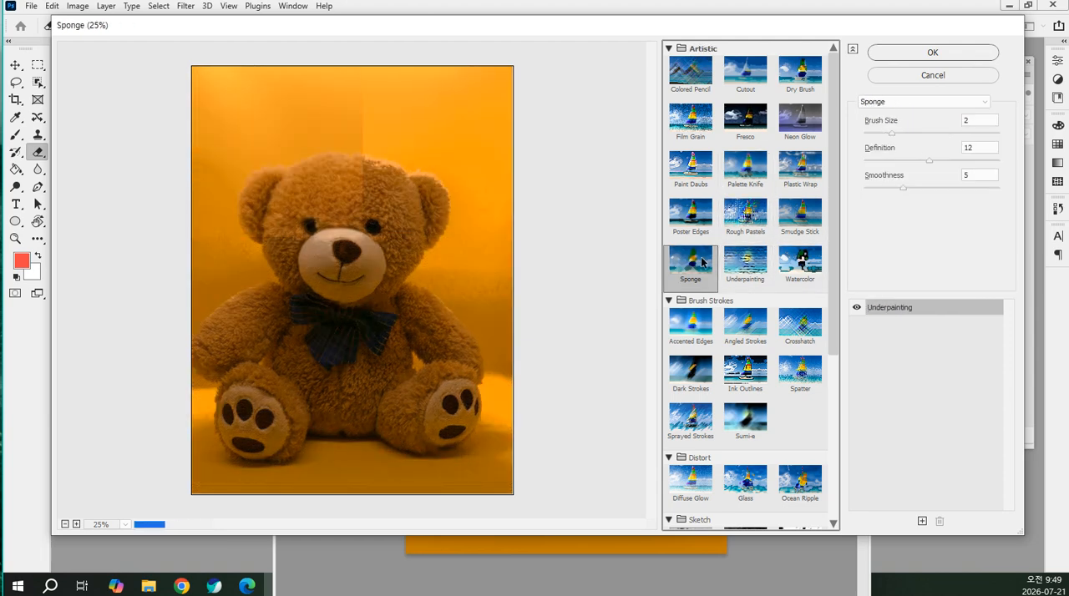
Compare the remaining Artistic filters from Poster Edges through Fresco, Film Grain, Cutout and Neon Glow, ending on Dry Brush
{"action": "left_click", "coordinate": [691, 213]}
{"action": "left_click", "coordinate": [694, 172]}
{"action": "left_click", "coordinate": [746, 167]}
{"action": "left_click", "coordinate": [745, 120]}
{"action": "left_click", "coordinate": [690, 119]}
{"action": "left_click", "coordinate": [690, 72]}
{"action": "left_click", "coordinate": [745, 72]}
{"action": "left_click", "coordinate": [800, 120]}
{"action": "left_click", "coordinate": [745, 167]}
{"action": "left_click", "coordinate": [803, 74]}
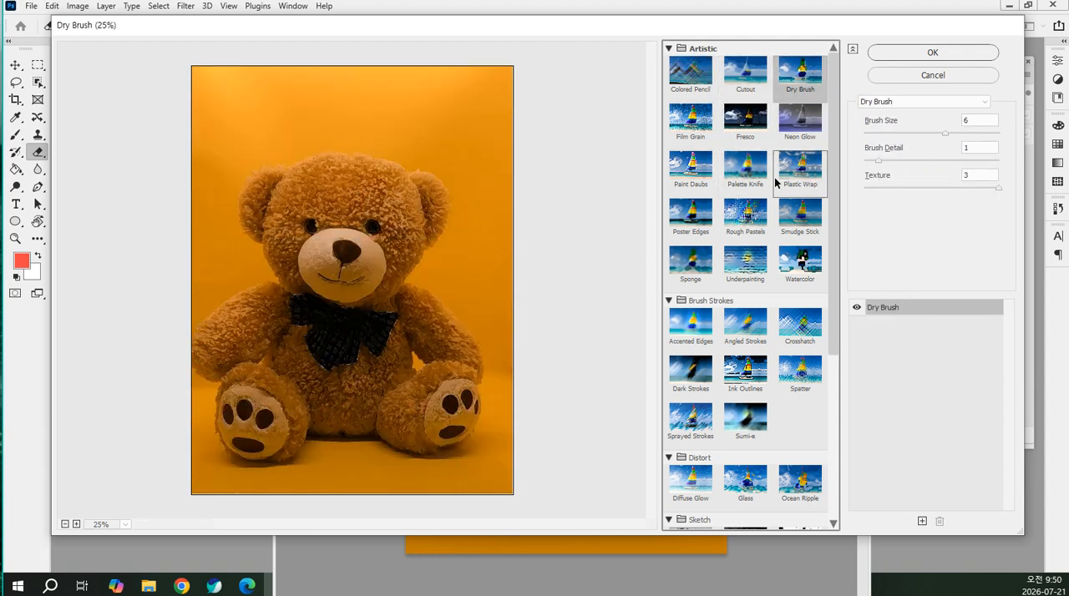
Preview the Crosshatch filter from Brush Strokes and enlarge the preview to 61.7% to inspect the strokes
{"action": "scroll", "coordinate": [775, 182], "scroll_direction": "down", "scroll_amount": 1}
{"action": "left_click", "coordinate": [800, 292]}
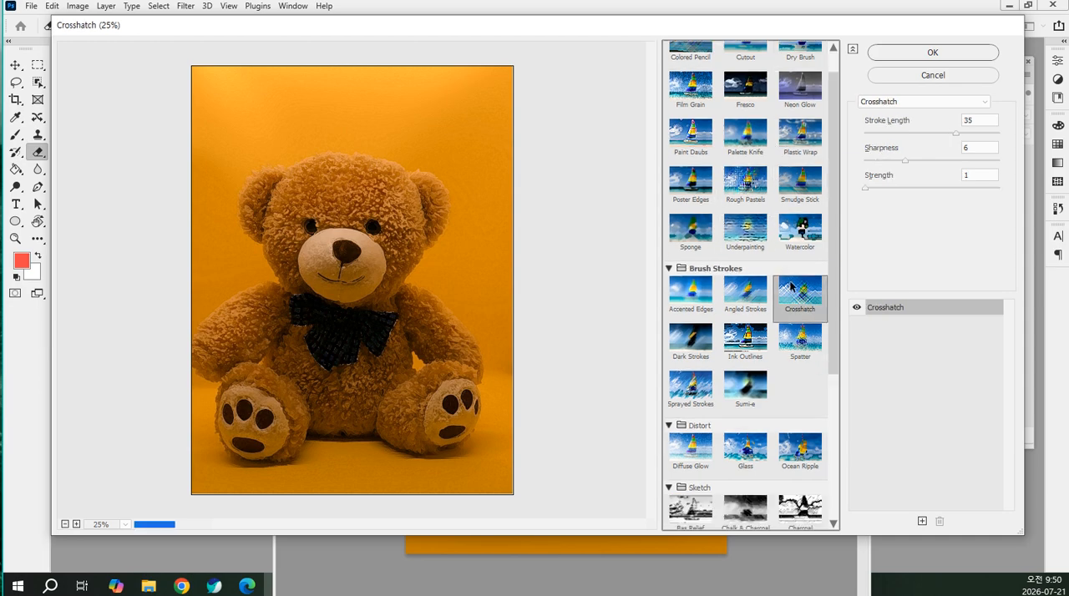
{"action": "key", "text": "alt"}
{"action": "scroll", "coordinate": [369, 279], "scroll_direction": "up", "scroll_amount": 3}
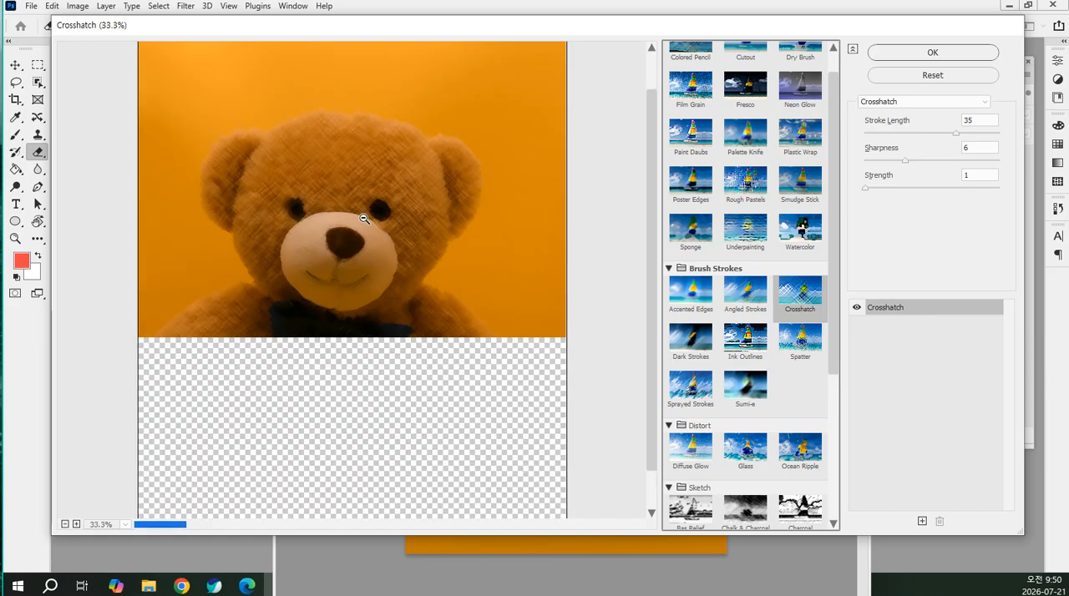
{"action": "scroll", "coordinate": [363, 197], "scroll_direction": "up", "scroll_amount": 3}
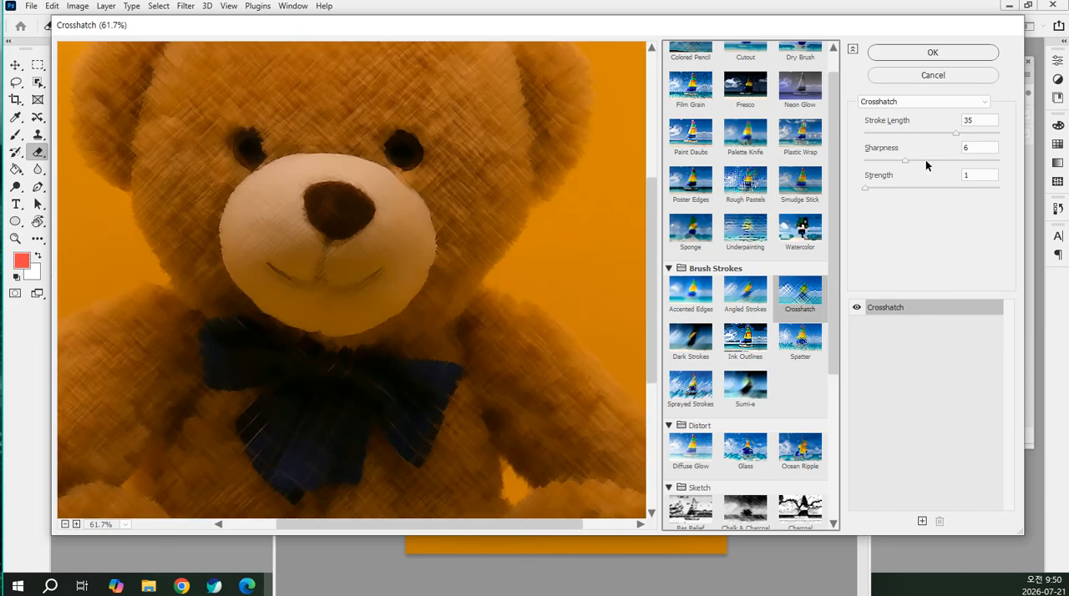
Set the Crosshatch filter's Stroke Length to 44, Sharpness to 16 and Strength to 2
{"action": "left_click_drag", "start_coordinate": [958, 136], "coordinate": [983, 136]}
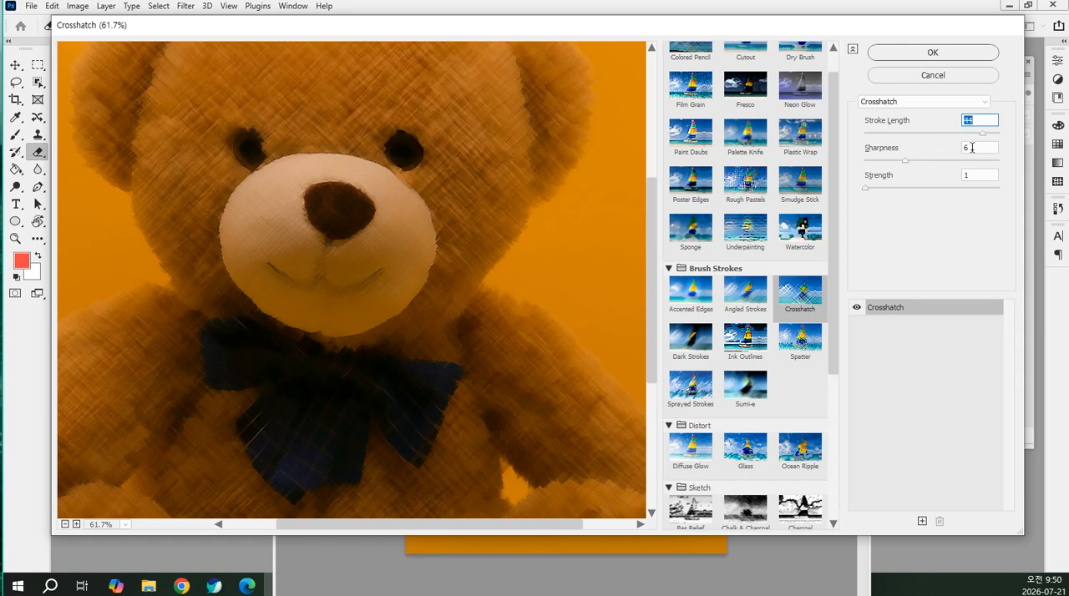
{"action": "left_click", "coordinate": [935, 159]}
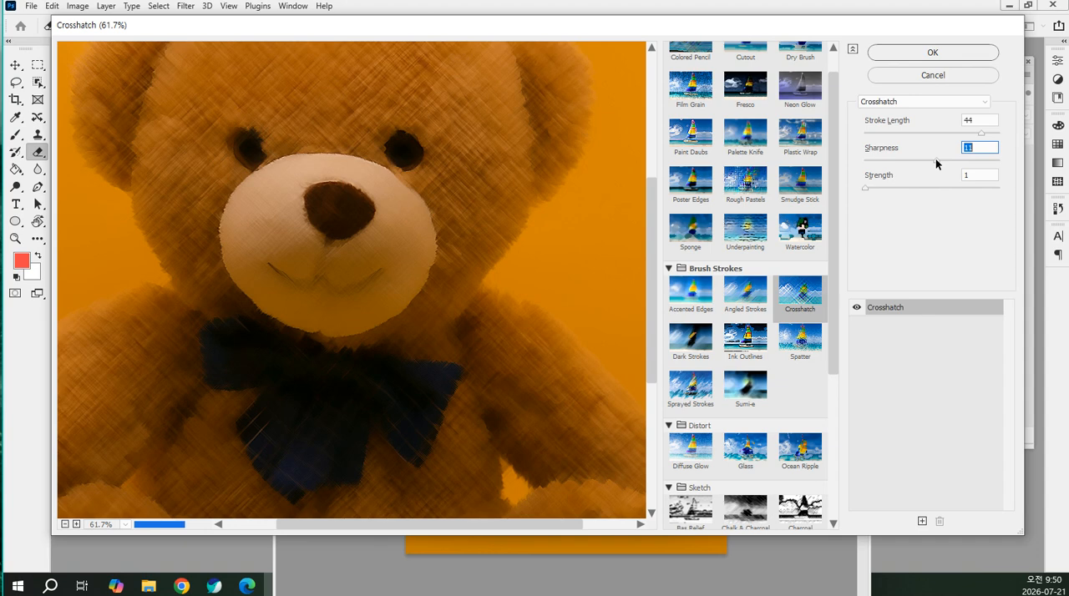
{"action": "left_click_drag", "start_coordinate": [936, 159], "coordinate": [972, 159]}
{"action": "left_click", "coordinate": [908, 187]}
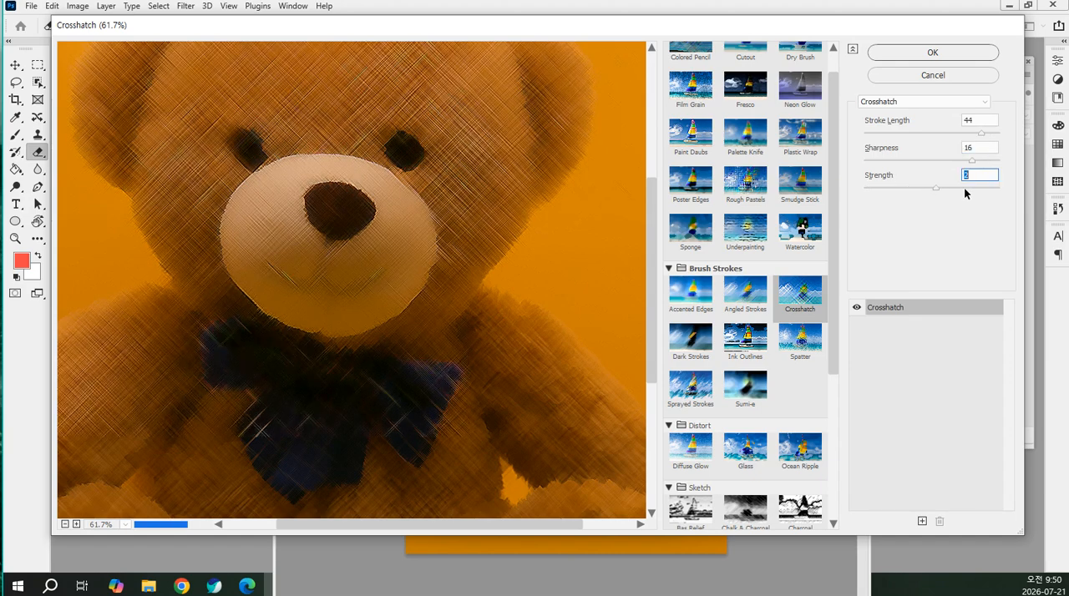
Reduce the Crosshatch preview to 35%, compare it at Strength 1, and set Strength back to 2
{"action": "scroll", "coordinate": [349, 284], "scroll_direction": "down", "scroll_amount": 8}
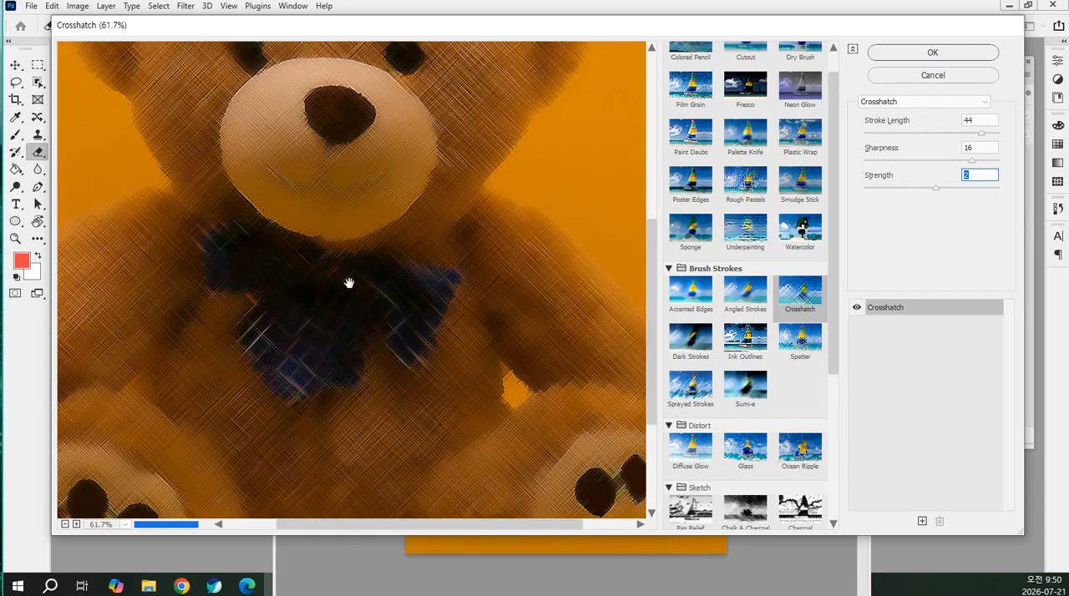
{"action": "scroll", "coordinate": [348, 284], "scroll_direction": "down", "scroll_amount": 4}
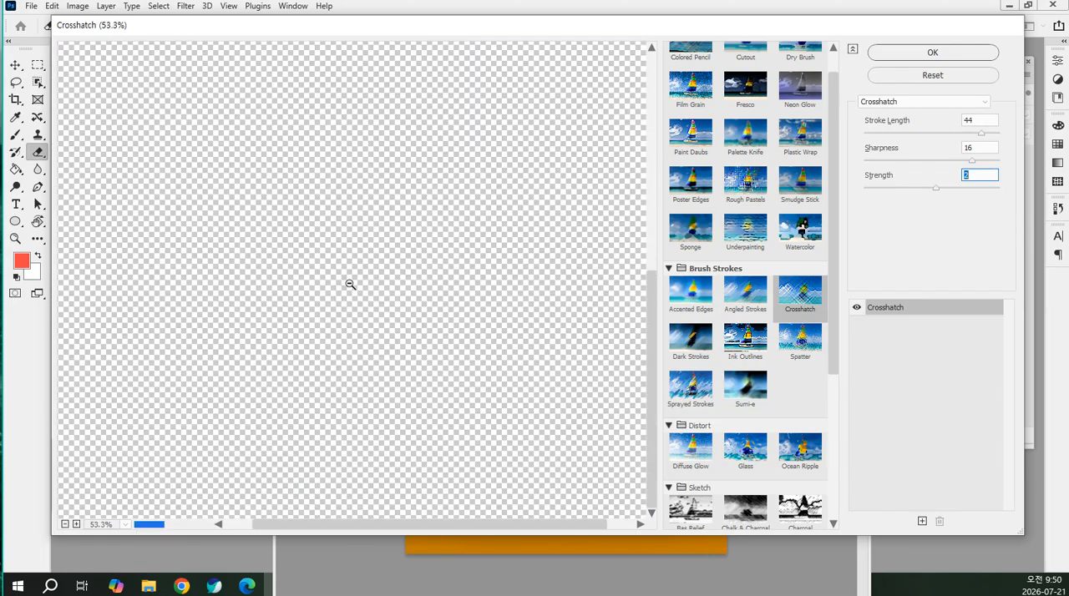
{"action": "scroll", "coordinate": [408, 267], "scroll_direction": "down", "scroll_amount": 3}
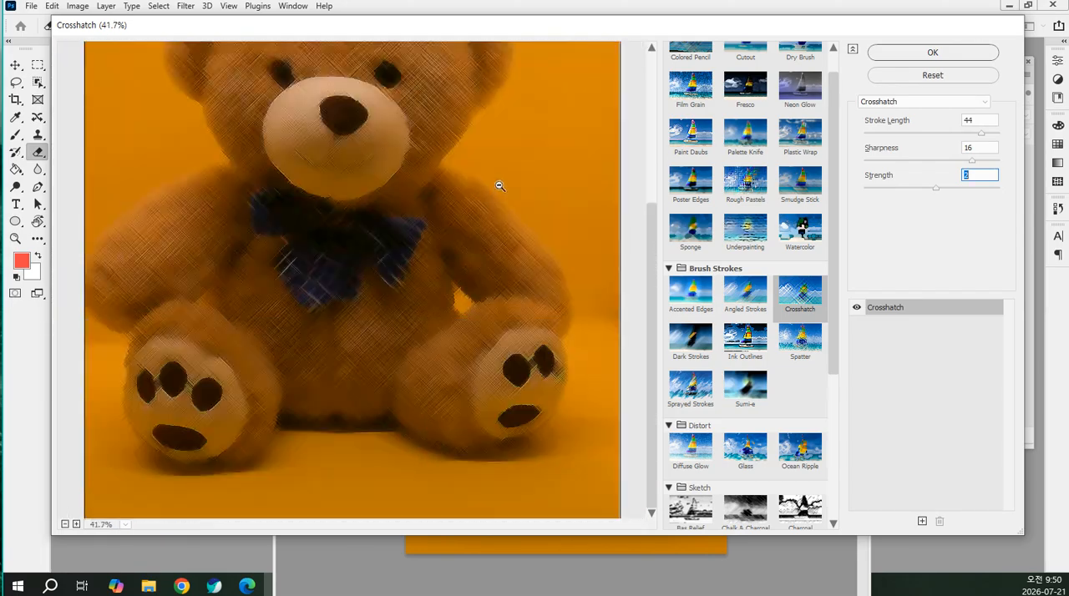
{"action": "scroll", "coordinate": [501, 183], "scroll_direction": "down", "scroll_amount": 1}
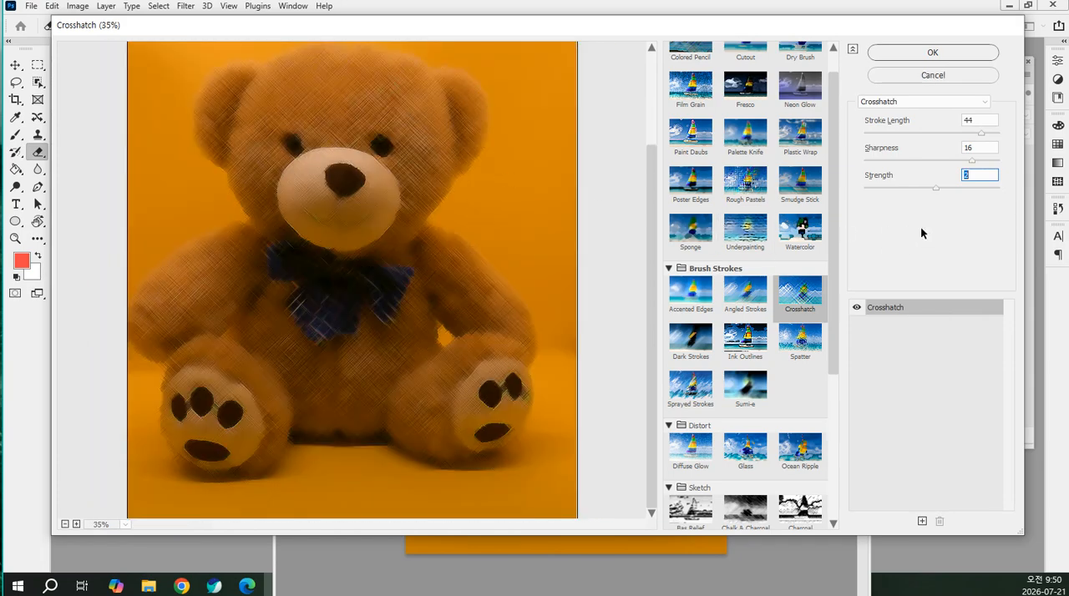
{"action": "key", "text": "Down"}
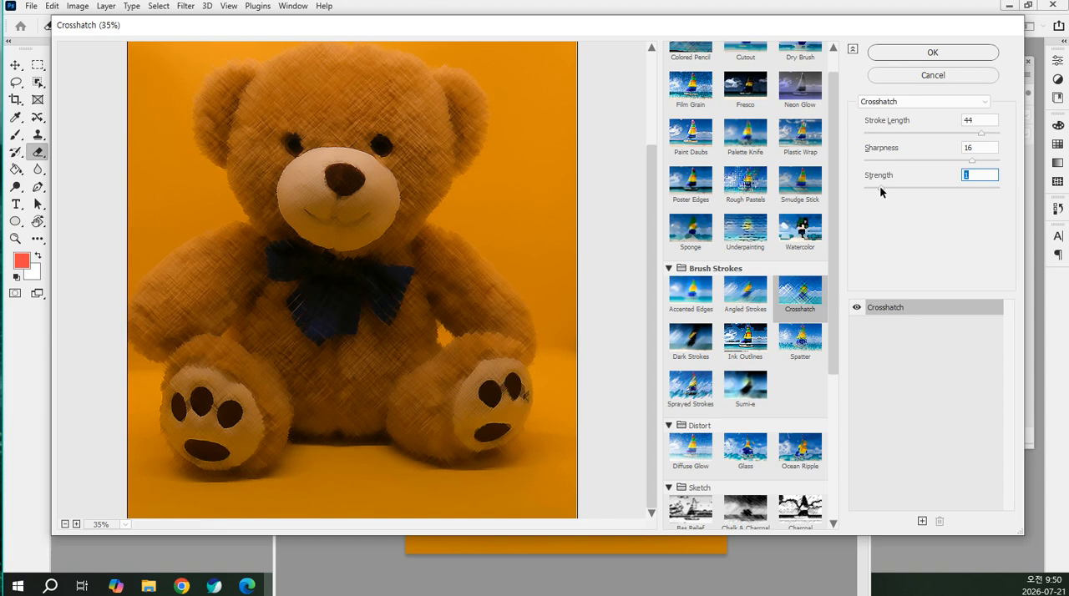
{"action": "left_click", "coordinate": [951, 188]}
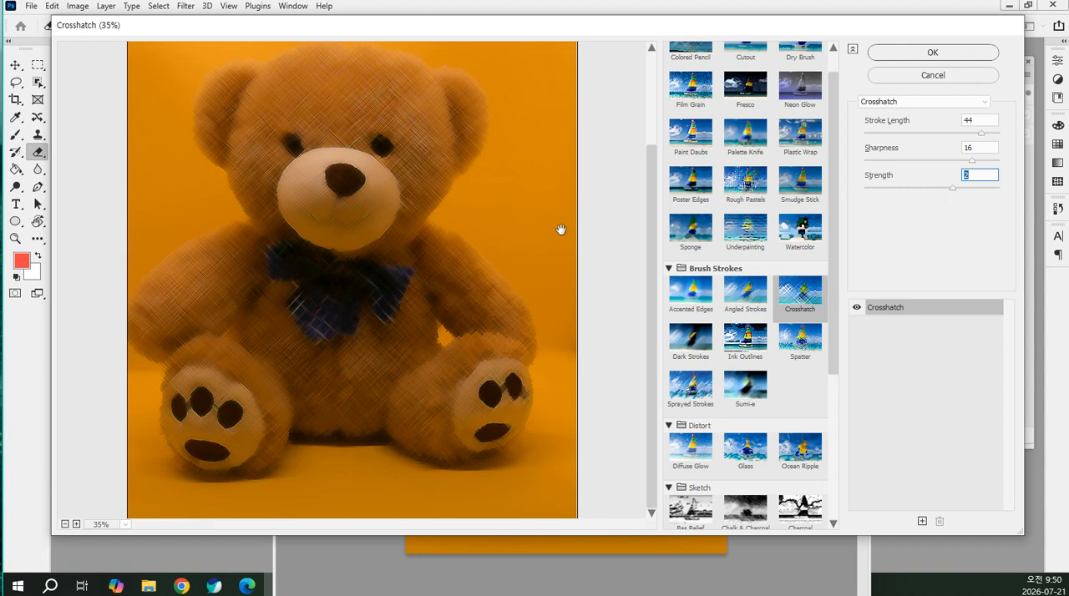
Move the Filter Gallery window down slightly and preview the Palette Knife and Sponge filters
{"action": "left_click_drag", "start_coordinate": [565, 32], "coordinate": [568, 56]}
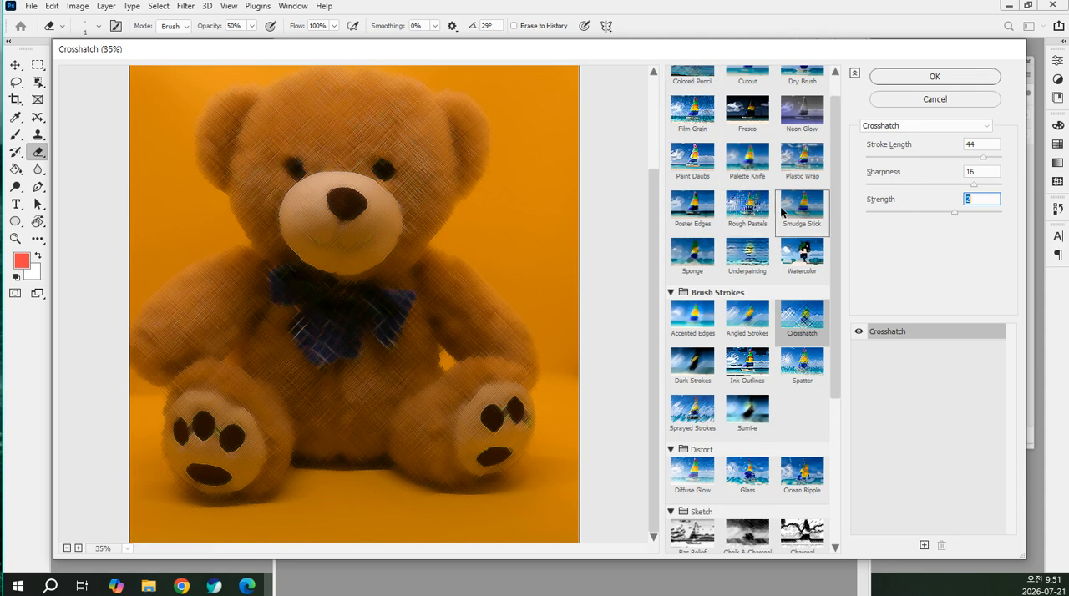
{"action": "left_click", "coordinate": [746, 163]}
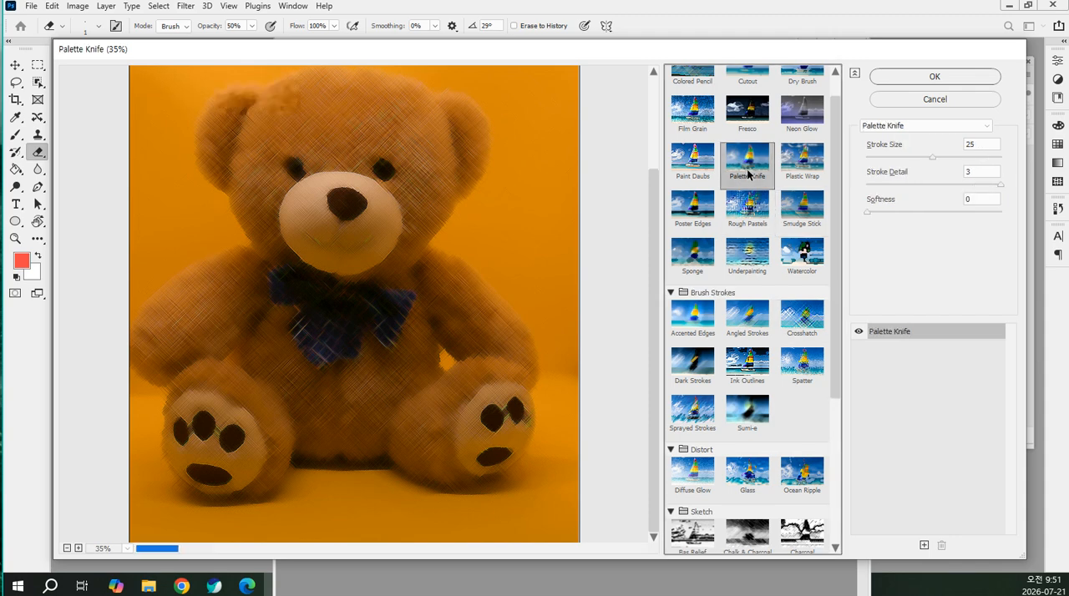
{"action": "left_click", "coordinate": [692, 252]}
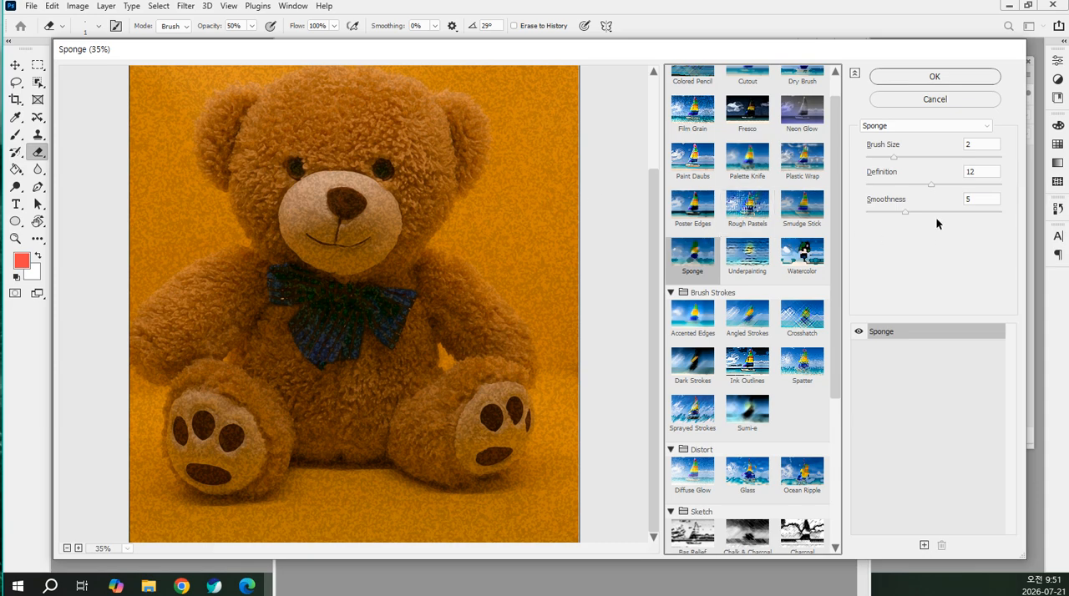
Try the Sponge filter with Brush Size 6, Definition 19 and Smoothness 12 on the Background layer, and undo it
{"action": "left_click", "coordinate": [974, 212]}
{"action": "left_click", "coordinate": [968, 185]}
{"action": "left_click", "coordinate": [941, 157]}
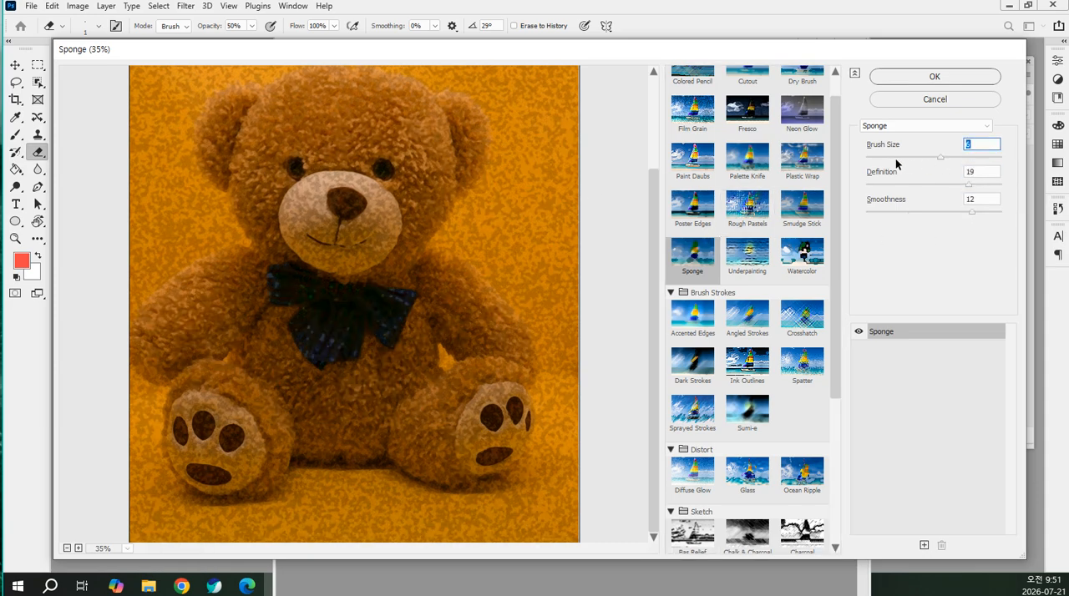
{"action": "left_click", "coordinate": [907, 78]}
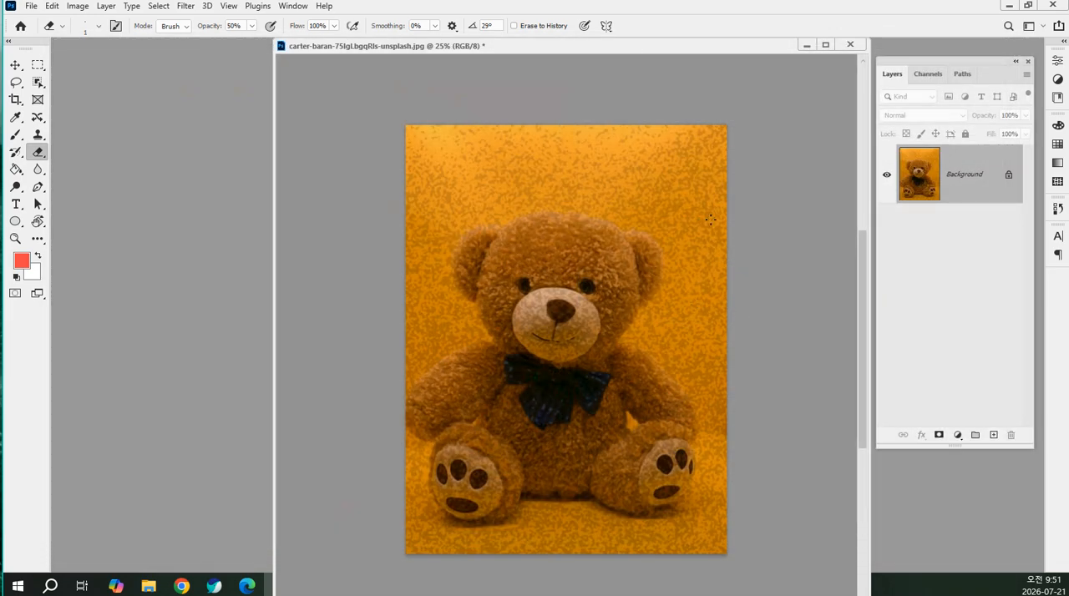
{"action": "key", "text": "ctrl+z"}
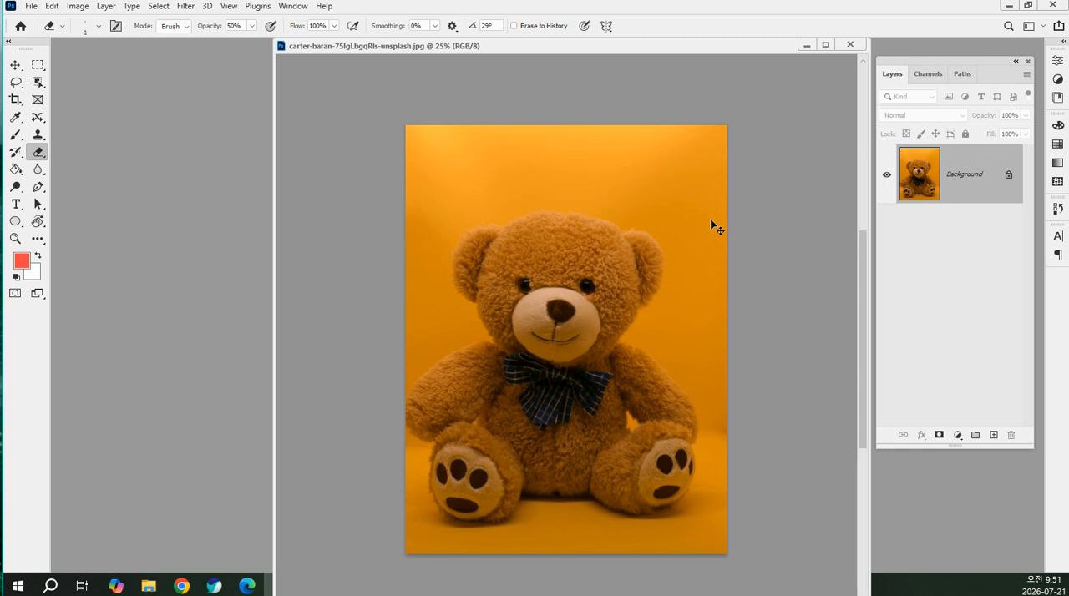
Duplicate the Background layer and switch the teddy bear photo to full-screen mode, focused on the bear's head
{"action": "key", "text": "ctrl+j"}
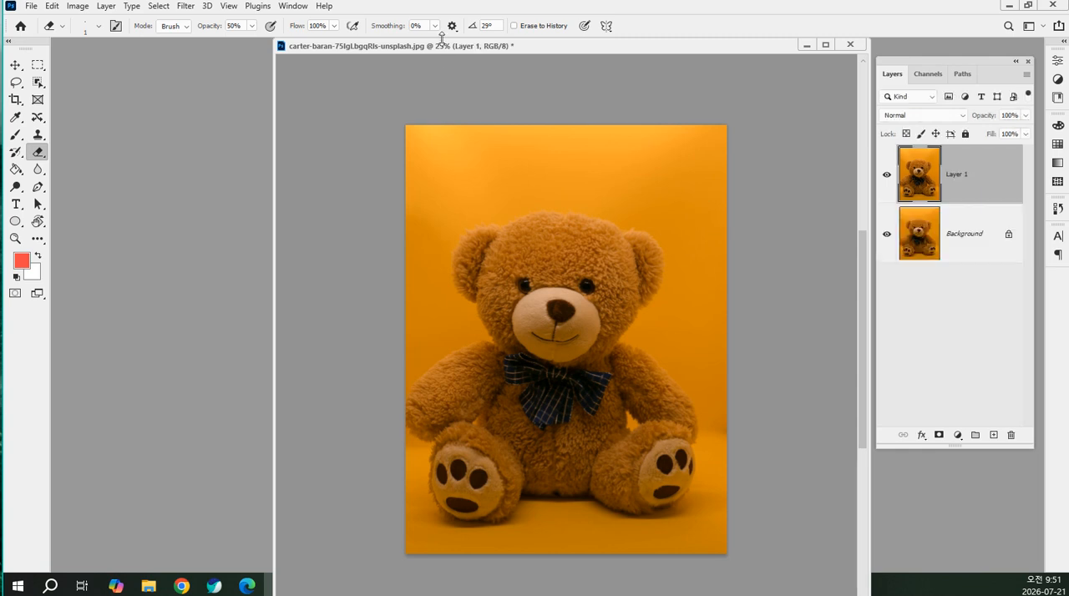
{"action": "mouse_move", "coordinate": [443, 45]}
{"action": "left_mouse_down"}
{"action": "mouse_move", "coordinate": [442, 149]}
{"action": "mouse_move", "coordinate": [449, 56]}
{"action": "left_mouse_up"}
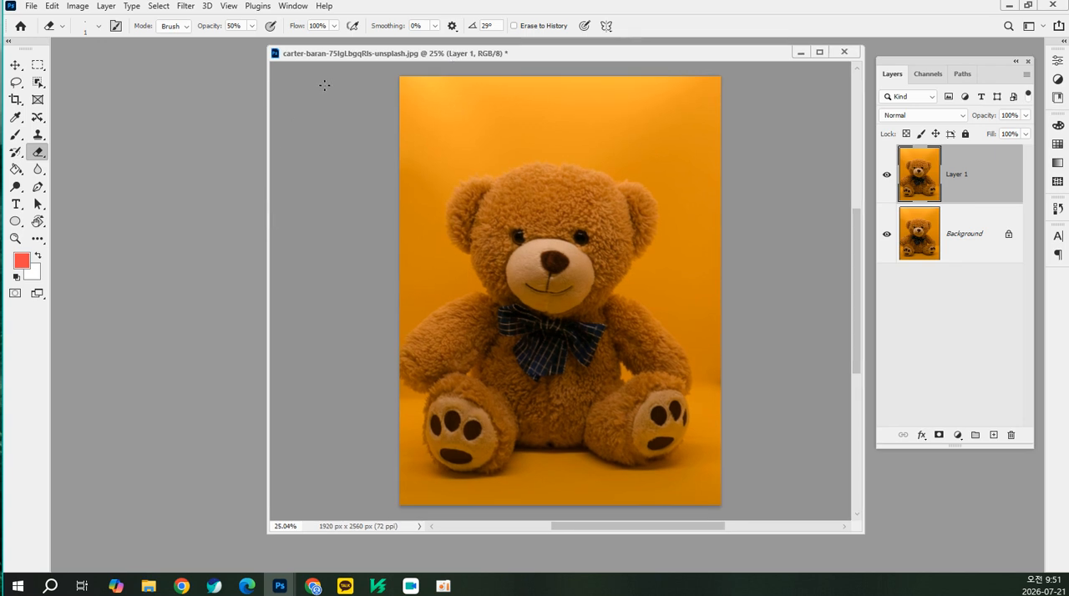
{"action": "scroll", "coordinate": [513, 212], "scroll_direction": "up", "scroll_amount": 2}
{"action": "key", "text": "f"}
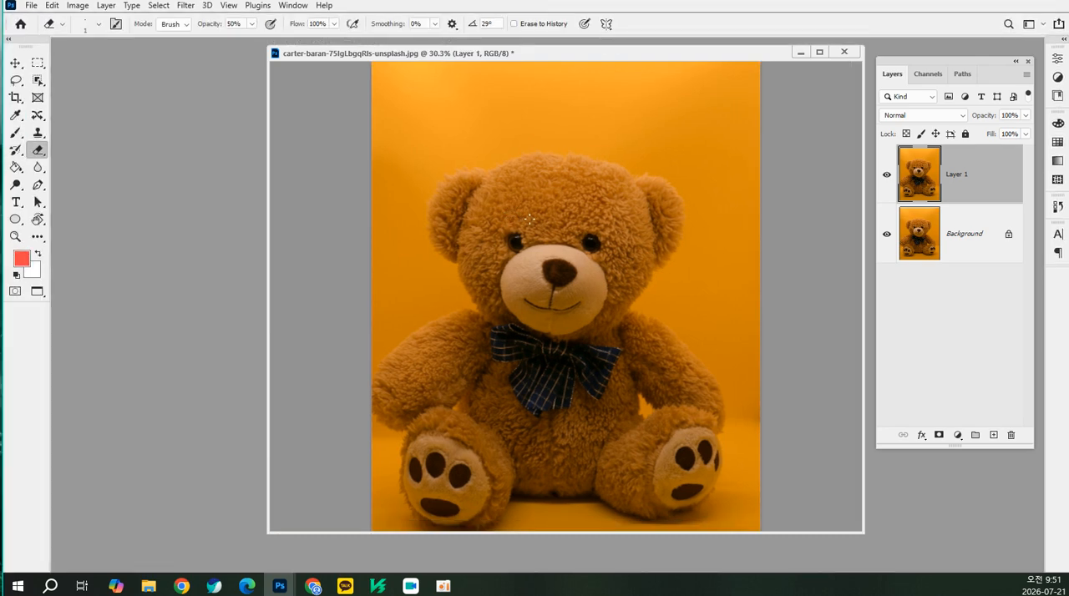
{"action": "scroll", "coordinate": [516, 223], "scroll_direction": "up", "scroll_amount": 7}
{"action": "scroll", "coordinate": [515, 223], "scroll_direction": "up", "scroll_amount": 2}
{"action": "scroll", "coordinate": [758, 109], "scroll_direction": "up", "scroll_amount": 5}
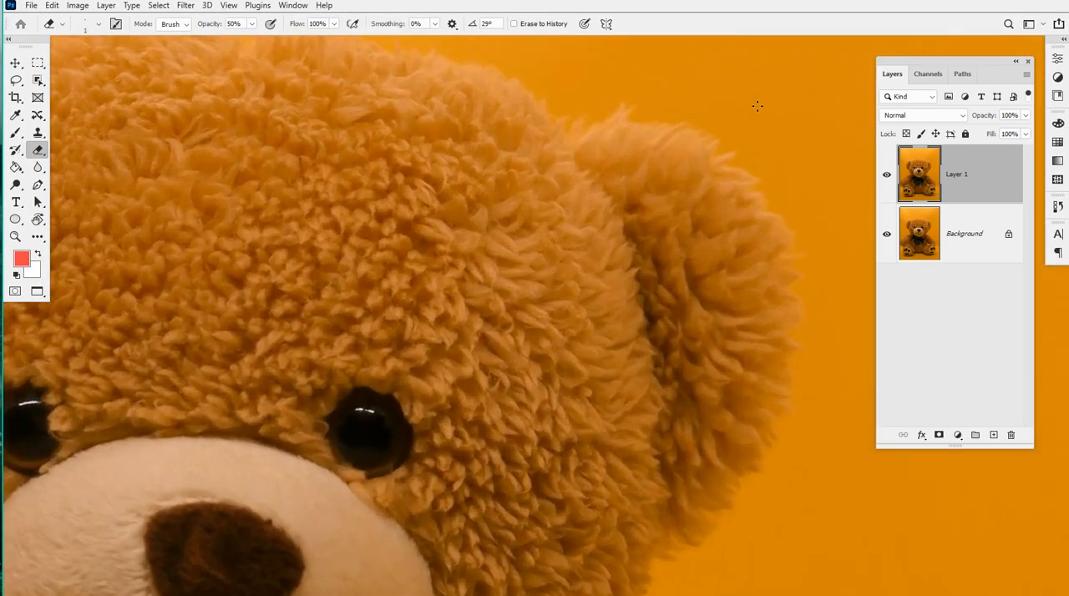
{"action": "scroll", "coordinate": [753, 111], "scroll_direction": "down", "scroll_amount": 4}
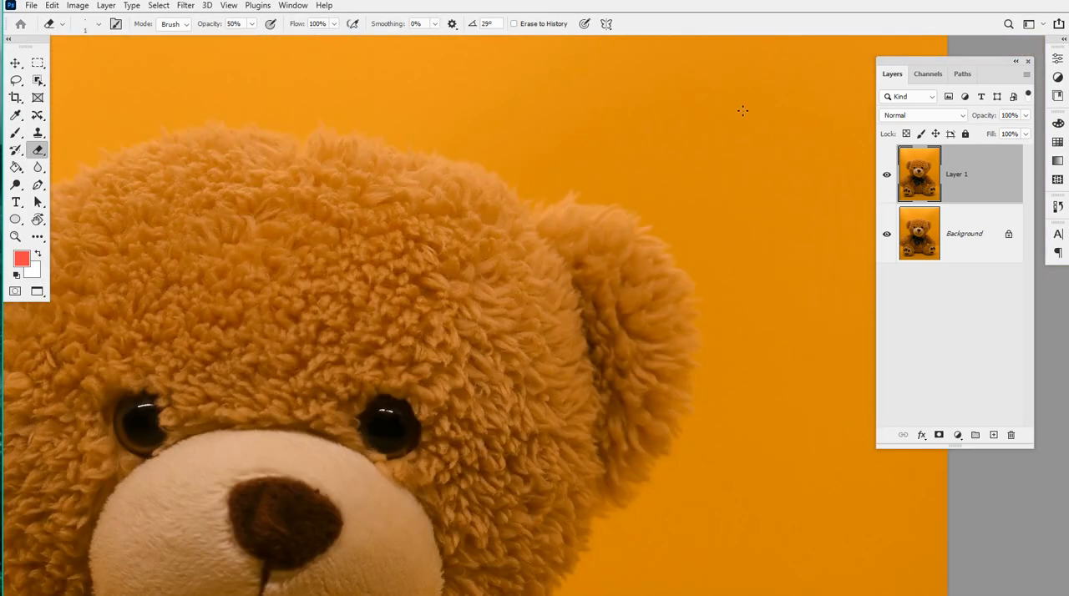
{"action": "left_click_drag", "start_coordinate": [558, 189], "coordinate": [682, 254]}
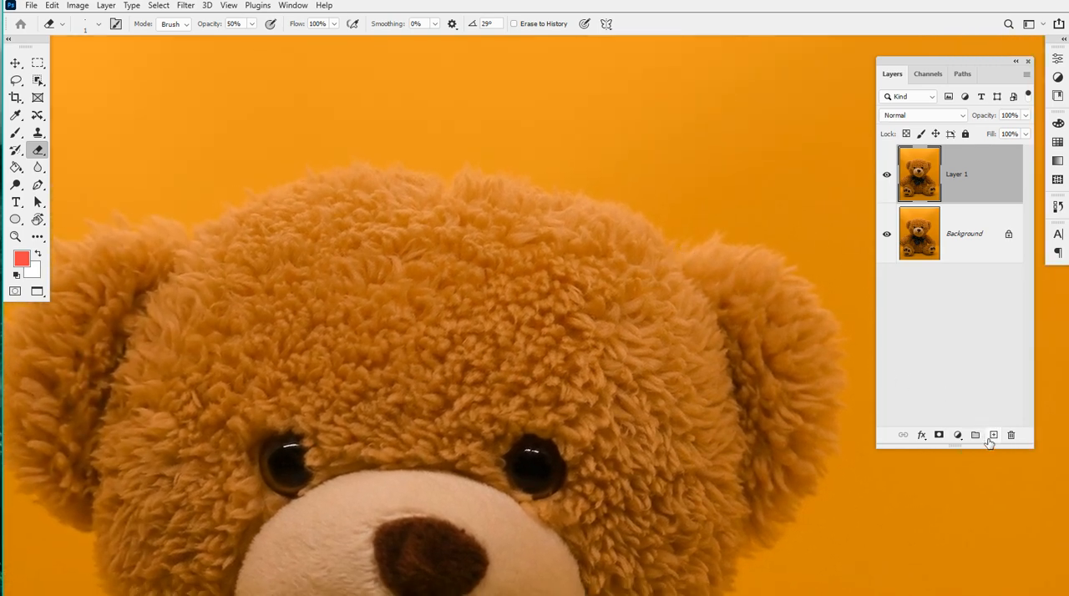
Add a new empty layer on top and set up a 9 px Hard Round brush with the default black foreground colour
{"action": "left_click", "coordinate": [993, 436]}
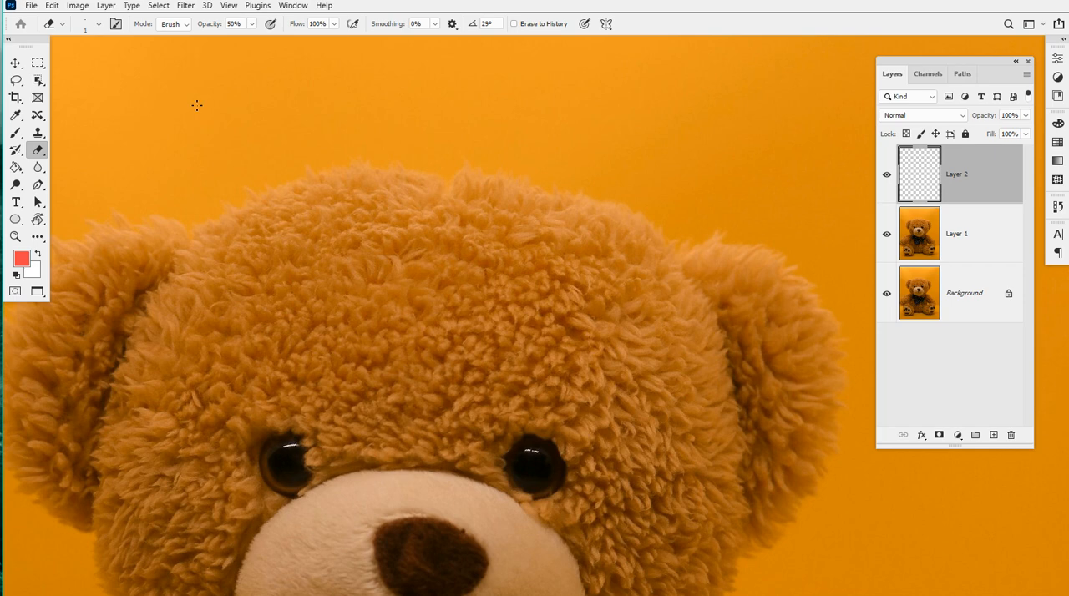
{"action": "key", "text": "b"}
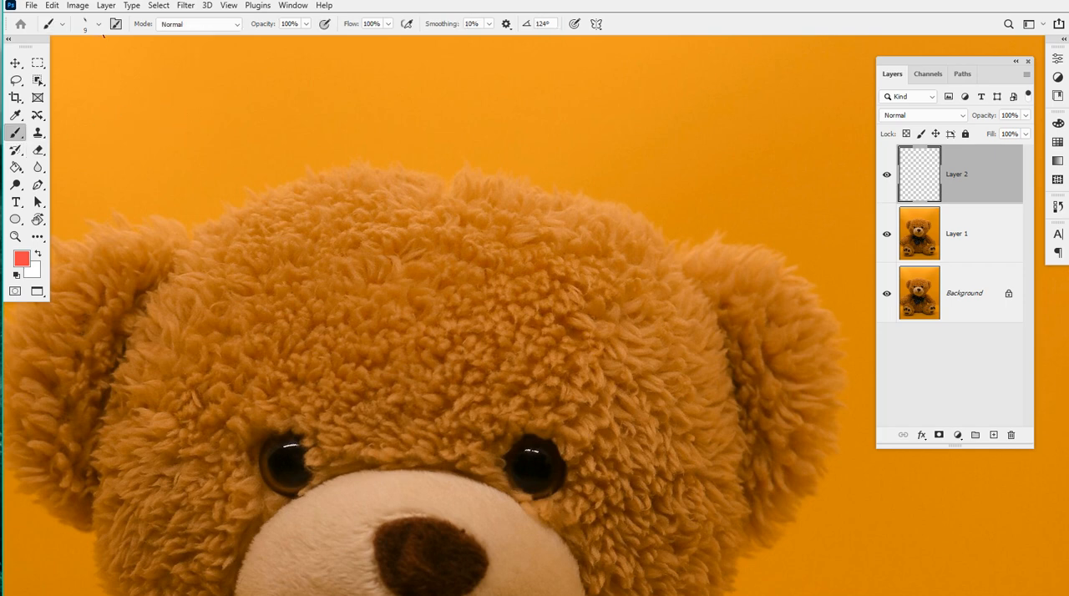
{"action": "left_click", "coordinate": [99, 23]}
{"action": "left_click", "coordinate": [112, 227]}
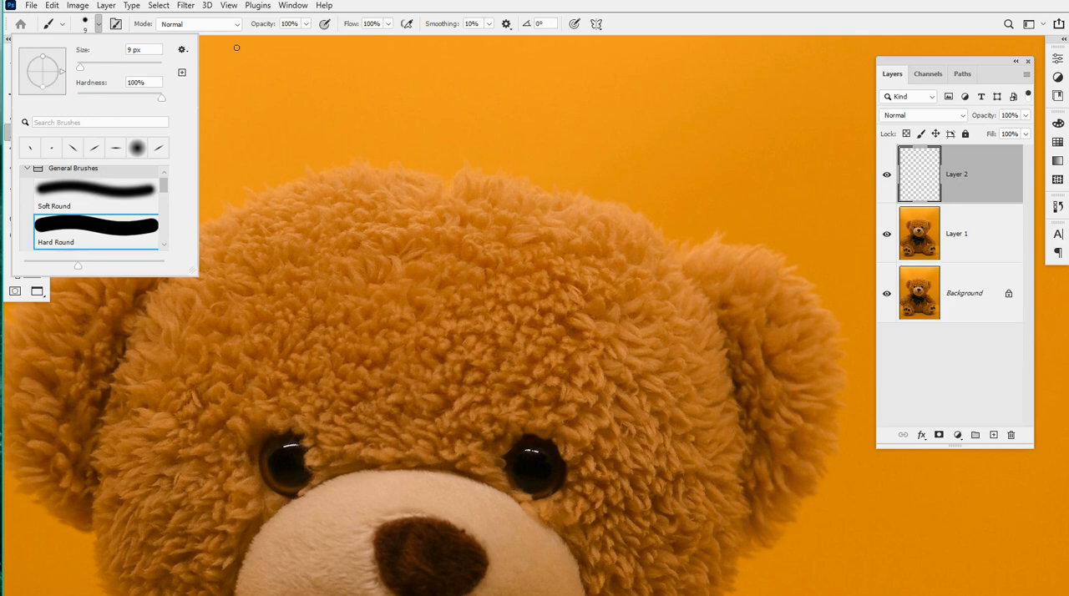
{"action": "left_click", "coordinate": [363, 8]}
{"action": "key", "text": "d"}
Handwrite "Ctrl Alt 0" in black brush strokes above the bear's head on Layer 2
{"action": "left_click_drag", "start_coordinate": [195, 75], "coordinate": [202, 149]}
{"action": "mouse_move", "coordinate": [201, 118]}
{"action": "left_mouse_down"}
{"action": "mouse_move", "coordinate": [249, 118]}
{"action": "mouse_move", "coordinate": [226, 153]}
{"action": "left_mouse_up"}
{"action": "mouse_move", "coordinate": [257, 110]}
{"action": "left_mouse_down"}
{"action": "mouse_move", "coordinate": [259, 154]}
{"action": "mouse_move", "coordinate": [294, 107]}
{"action": "left_mouse_up"}
{"action": "left_click_drag", "start_coordinate": [307, 43], "coordinate": [318, 135]}
{"action": "mouse_move", "coordinate": [417, 140]}
{"action": "left_mouse_down"}
{"action": "mouse_move", "coordinate": [465, 133]}
{"action": "mouse_move", "coordinate": [456, 115]}
{"action": "left_mouse_up"}
{"action": "left_click_drag", "start_coordinate": [472, 64], "coordinate": [472, 137]}
{"action": "mouse_move", "coordinate": [488, 112]}
{"action": "left_mouse_down"}
{"action": "mouse_move", "coordinate": [542, 103]}
{"action": "mouse_move", "coordinate": [557, 136]}
{"action": "mouse_move", "coordinate": [548, 140]}
{"action": "left_mouse_up"}
{"action": "mouse_move", "coordinate": [674, 62]}
{"action": "left_mouse_down"}
{"action": "mouse_move", "coordinate": [722, 116]}
{"action": "mouse_move", "coordinate": [690, 61]}
{"action": "left_mouse_up"}
{"action": "left_click_drag", "start_coordinate": [660, 159], "coordinate": [708, 64]}
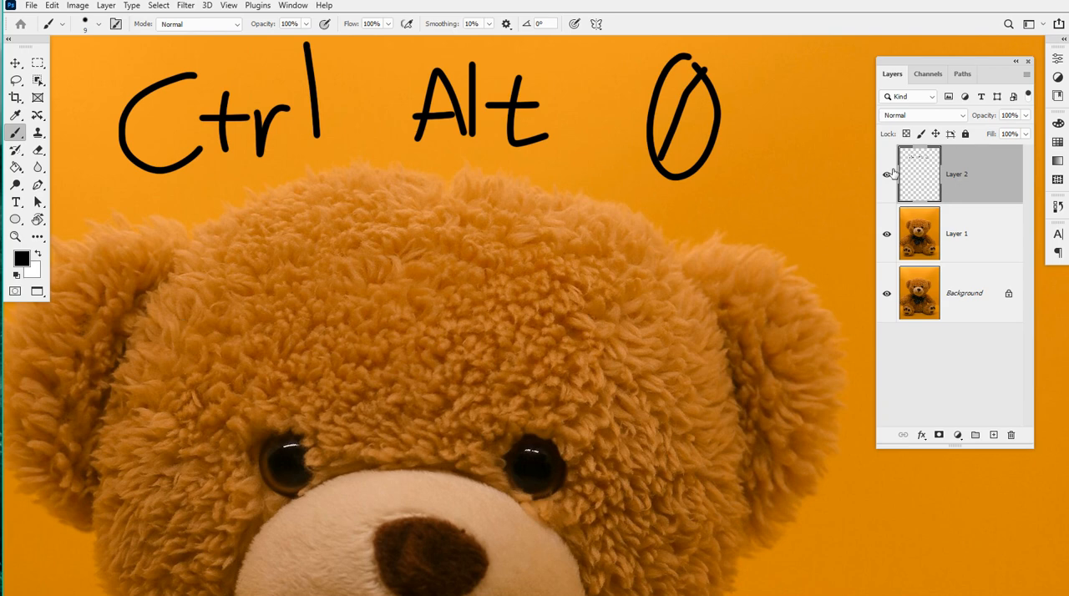
Hide the handwritten note layer and duplicate Layer 1
{"action": "left_click", "coordinate": [887, 174]}
{"action": "left_click", "coordinate": [988, 235]}
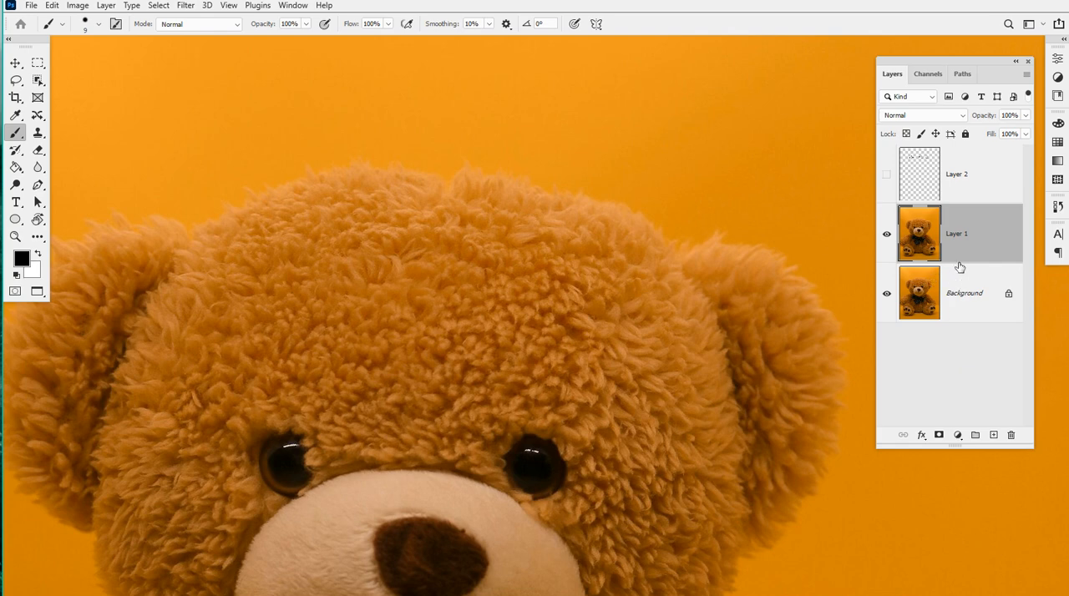
{"action": "key", "text": "ctrl+j"}
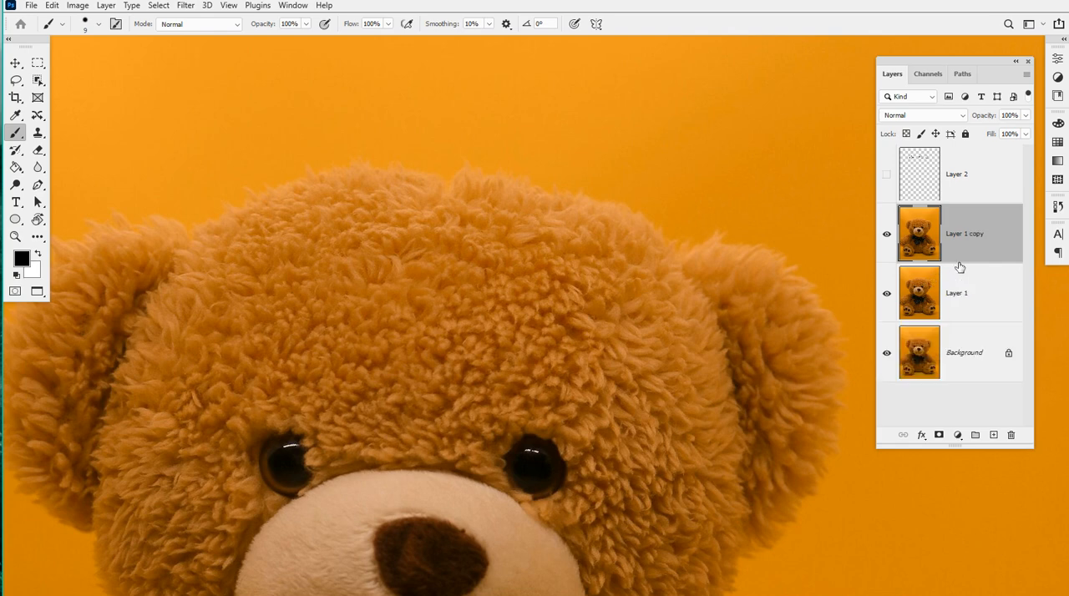
Try the Average blur filter on Layer 1 copy, view the whole canvas, and undo the filter
{"action": "left_click", "coordinate": [182, 8]}
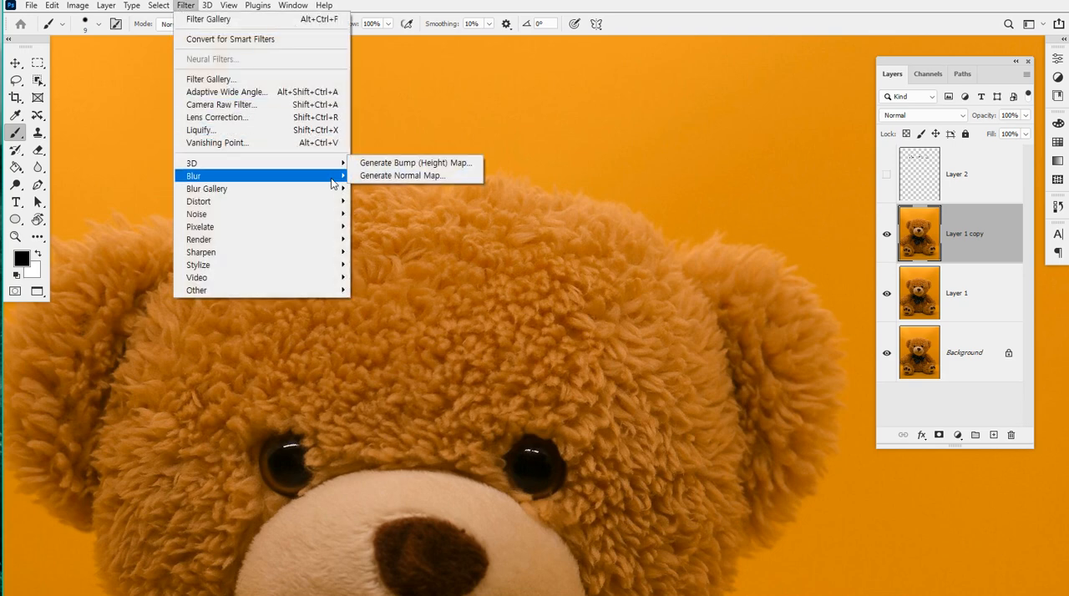
{"action": "mouse_move", "coordinate": [332, 183]}
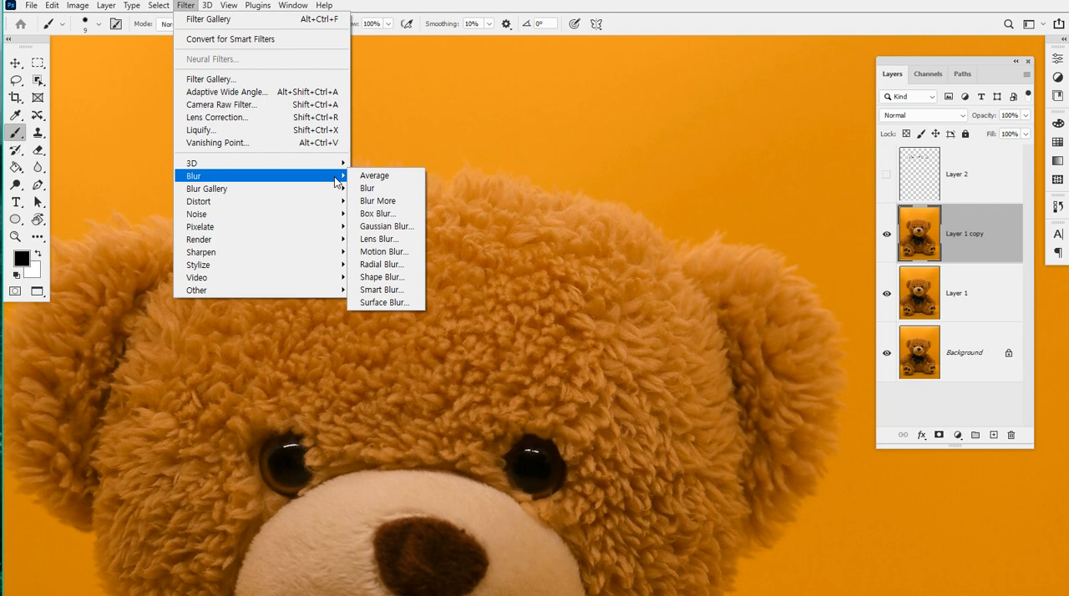
{"action": "left_click", "coordinate": [386, 178]}
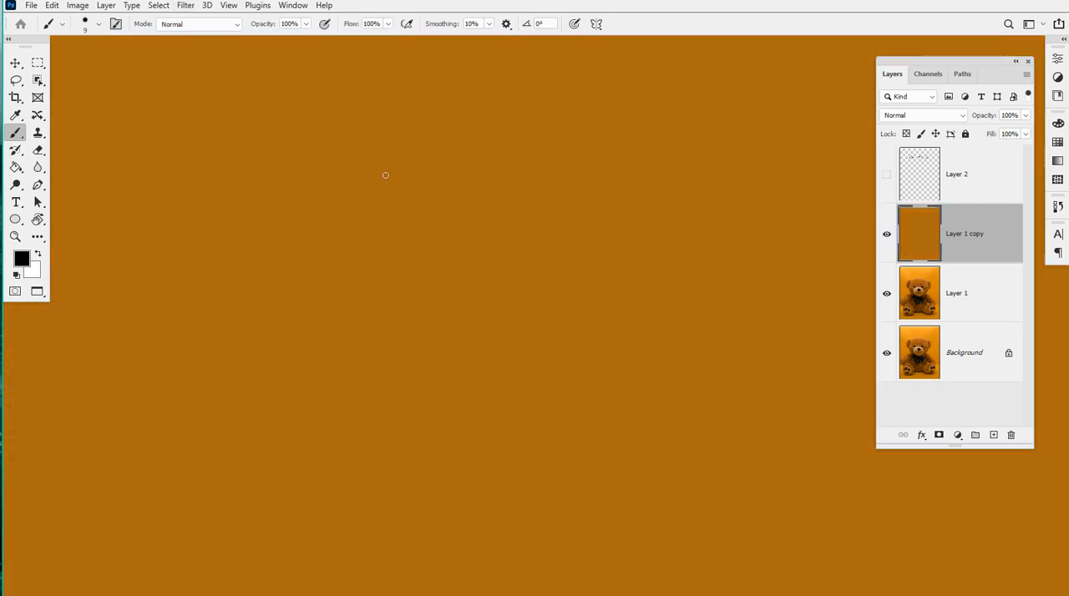
{"action": "scroll", "coordinate": [420, 197], "scroll_direction": "down", "scroll_amount": 4}
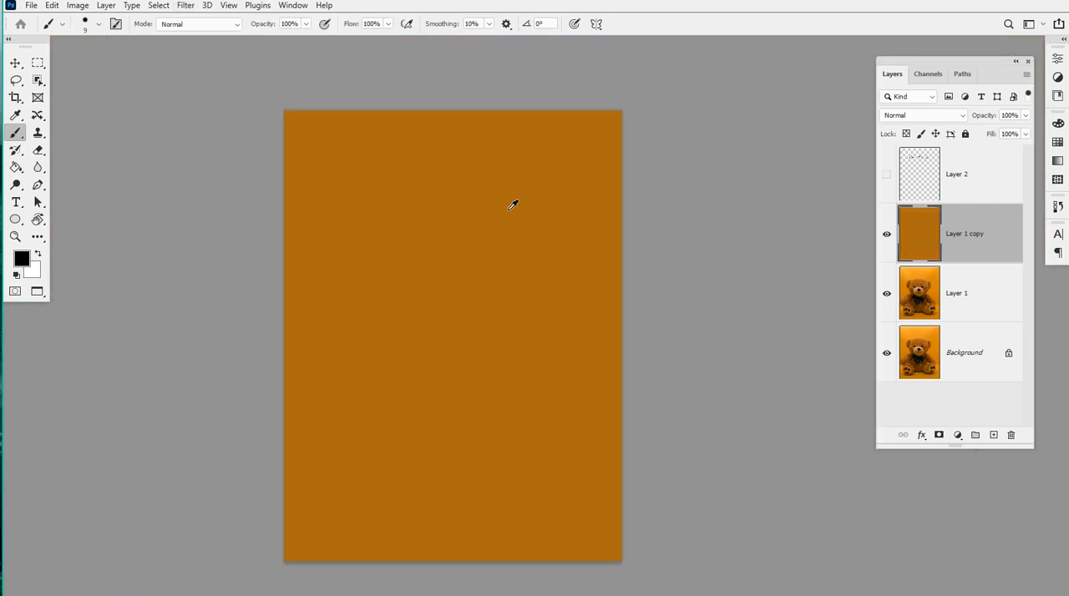
{"action": "scroll", "coordinate": [497, 221], "scroll_direction": "up", "scroll_amount": 3}
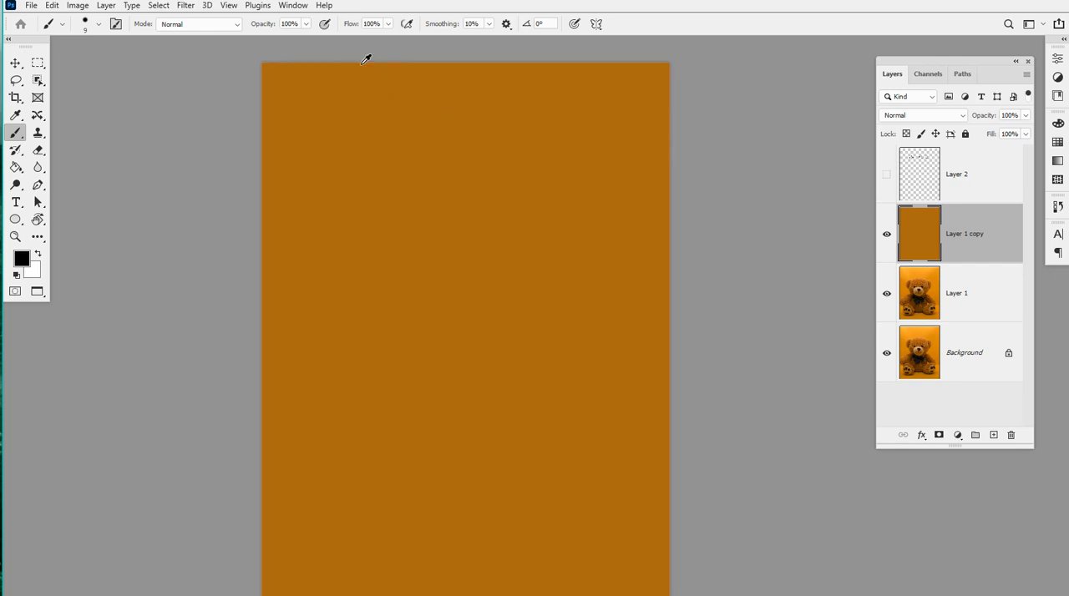
{"action": "left_click", "coordinate": [257, 7]}
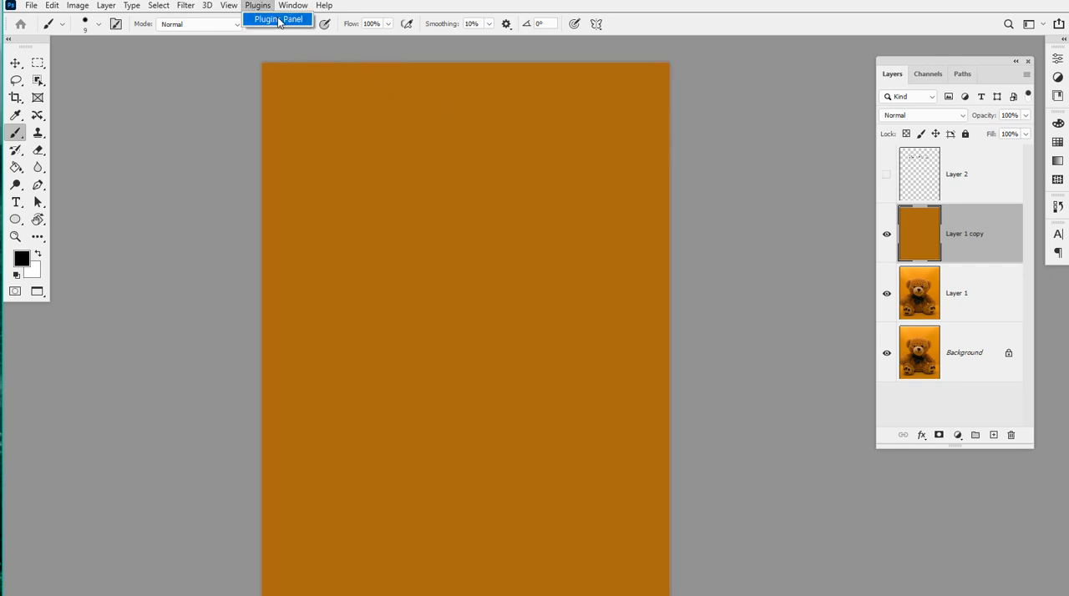
{"action": "mouse_move", "coordinate": [293, 5]}
{"action": "left_click", "coordinate": [298, 100]}
{"action": "key", "text": "ctrl+z"}
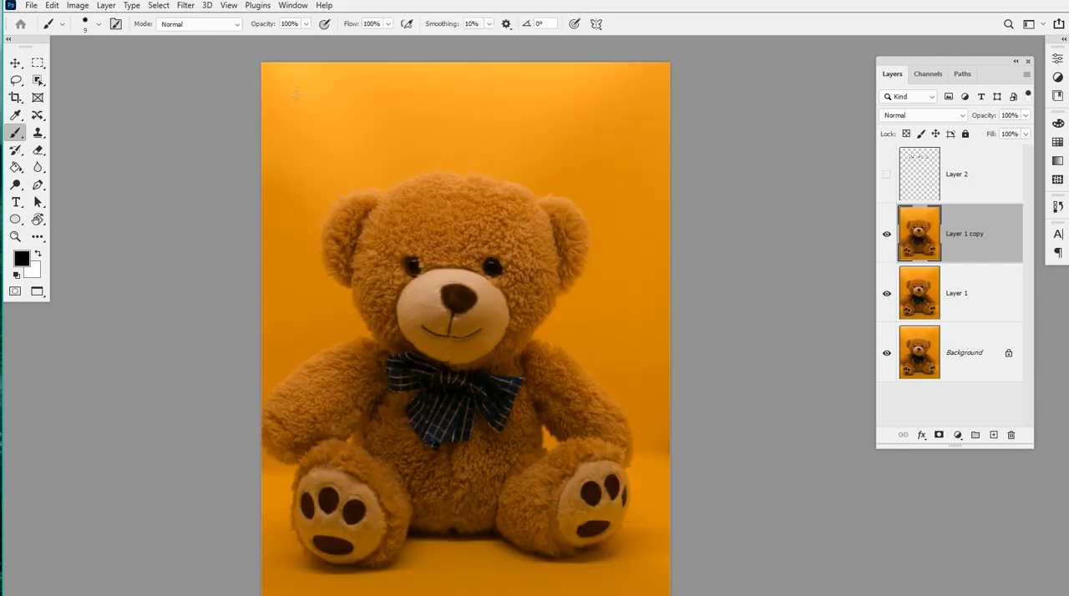
{"action": "left_click", "coordinate": [187, 6]}
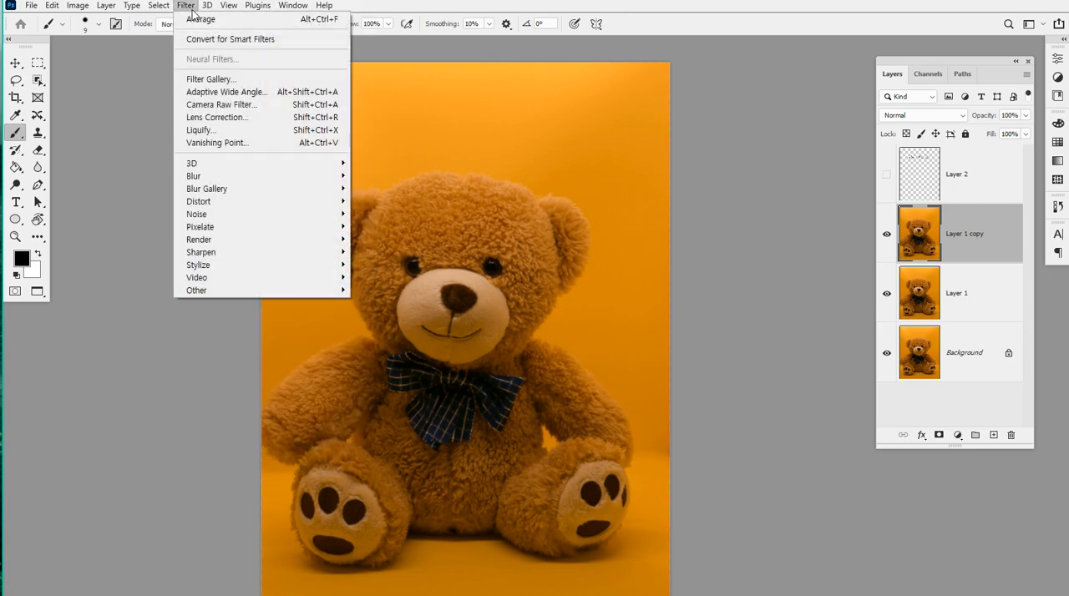
{"action": "mouse_move", "coordinate": [274, 175]}
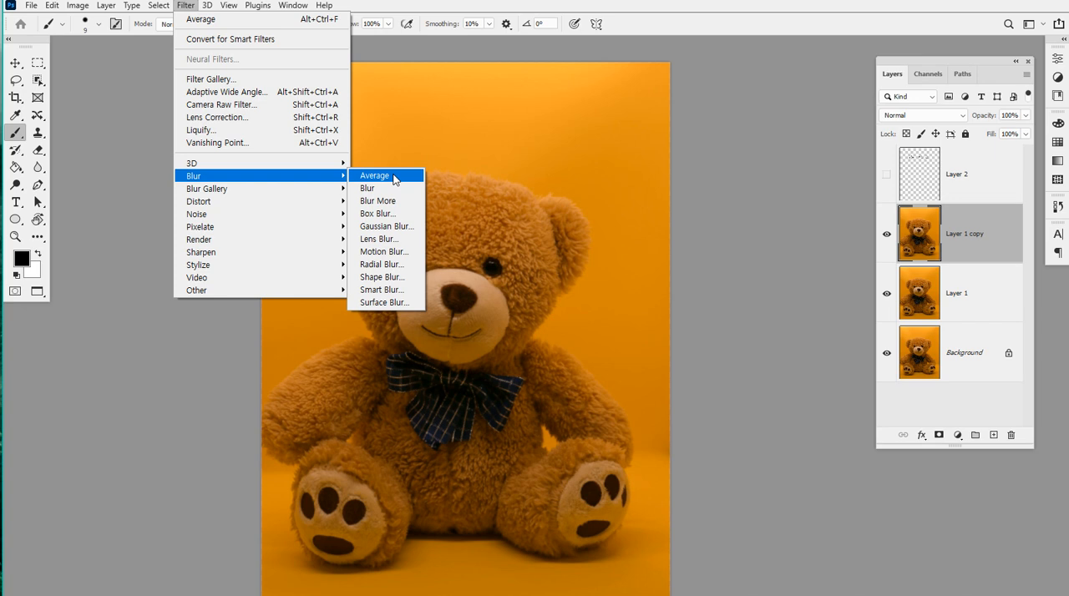
{"action": "left_click", "coordinate": [499, 144]}
Apply the basic Blur filter to Layer 1 copy with the bear's face in close view
{"action": "key", "text": "ctrl+1"}
{"action": "left_click_drag", "start_coordinate": [479, 92], "coordinate": [566, 314]}
{"action": "scroll", "coordinate": [499, 91], "scroll_direction": "up", "scroll_amount": 3}
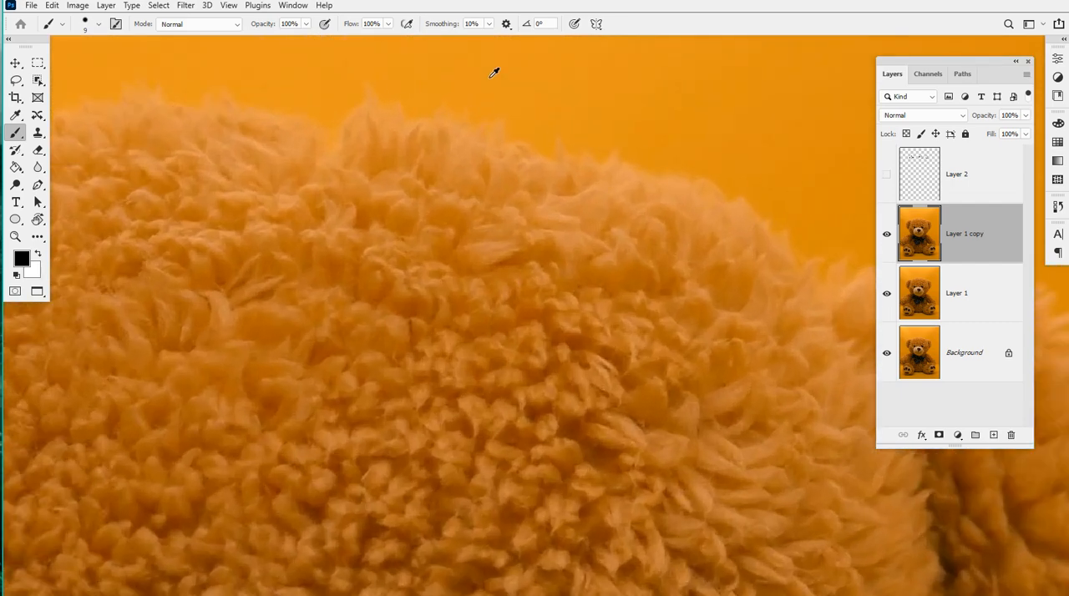
{"action": "scroll", "coordinate": [496, 72], "scroll_direction": "down", "scroll_amount": 4}
{"action": "left_click_drag", "start_coordinate": [405, 207], "coordinate": [575, 156]}
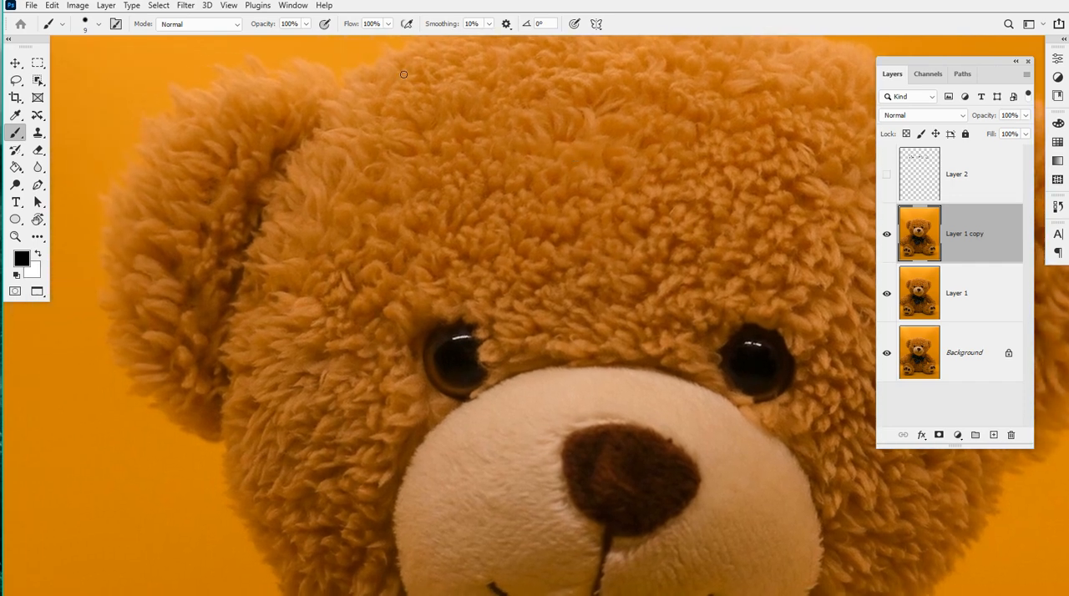
{"action": "left_click", "coordinate": [159, 5]}
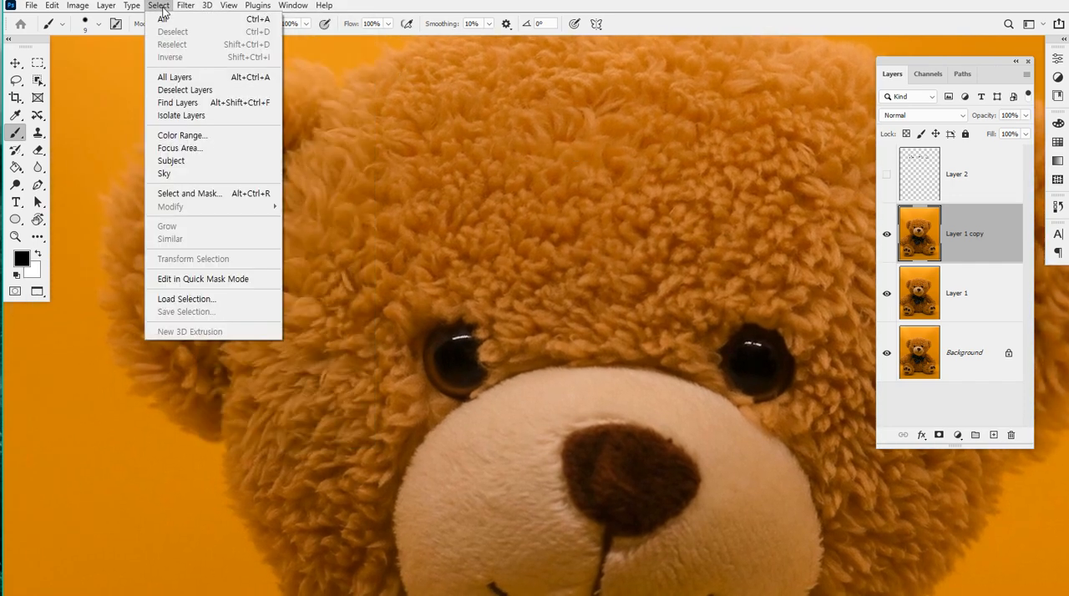
{"action": "left_click", "coordinate": [186, 7]}
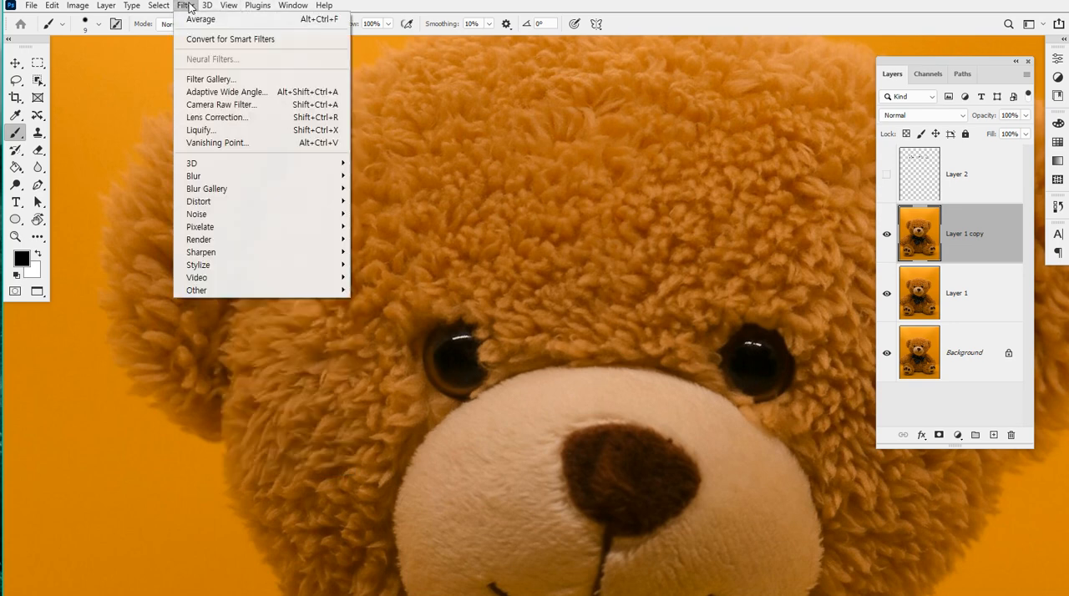
{"action": "mouse_move", "coordinate": [299, 180]}
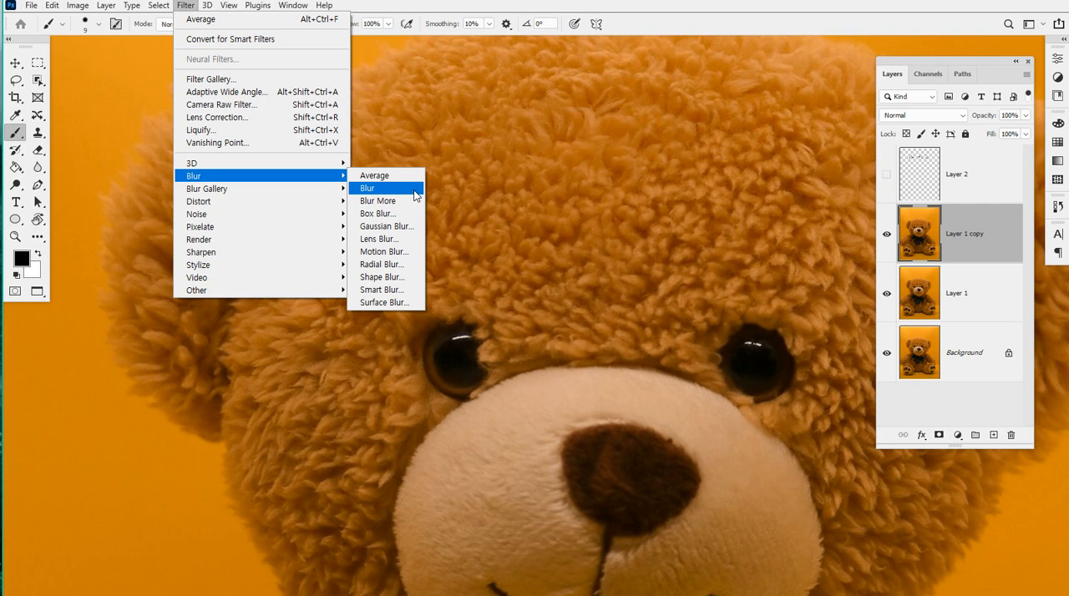
{"action": "left_click", "coordinate": [415, 193]}
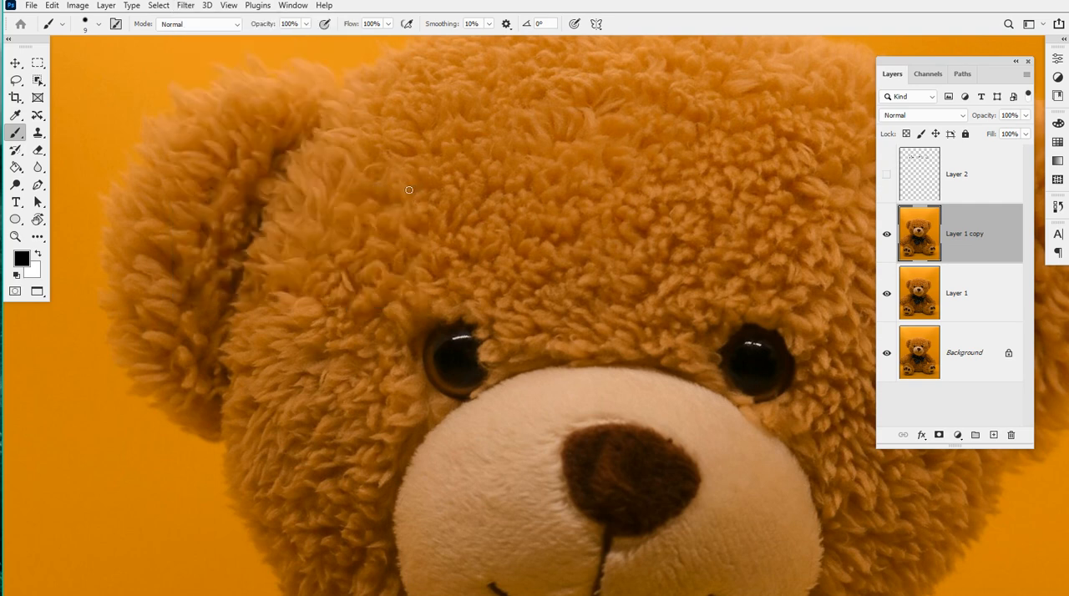
Toggle the visibility of Layer 1 copy repeatedly to compare the blurred fur with the original underneath
{"action": "left_click", "coordinate": [888, 238]}
{"action": "left_click", "coordinate": [887, 238]}
{"action": "left_click", "coordinate": [887, 238]}
{"action": "left_click", "coordinate": [887, 237]}
{"action": "left_click", "coordinate": [887, 237]}
{"action": "left_click", "coordinate": [887, 237]}
{"action": "left_click", "coordinate": [887, 238]}
{"action": "left_click", "coordinate": [887, 237]}
{"action": "left_click", "coordinate": [887, 237]}
{"action": "left_click", "coordinate": [888, 237]}
{"action": "left_click", "coordinate": [887, 237]}
{"action": "left_click", "coordinate": [888, 239]}
{"action": "left_click", "coordinate": [887, 238]}
{"action": "left_click", "coordinate": [887, 239]}
{"action": "left_click", "coordinate": [887, 239]}
{"action": "left_click", "coordinate": [887, 239]}
{"action": "left_click", "coordinate": [887, 239]}
{"action": "left_click", "coordinate": [887, 239]}
{"action": "left_click", "coordinate": [887, 239]}
{"action": "left_click", "coordinate": [887, 239]}
{"action": "left_click", "coordinate": [887, 239]}
{"action": "left_click", "coordinate": [887, 239]}
Apply the Blur filter to Layer 1 copy once more and toggle the layer's visibility to compare it with the original
{"action": "left_click", "coordinate": [187, 7]}
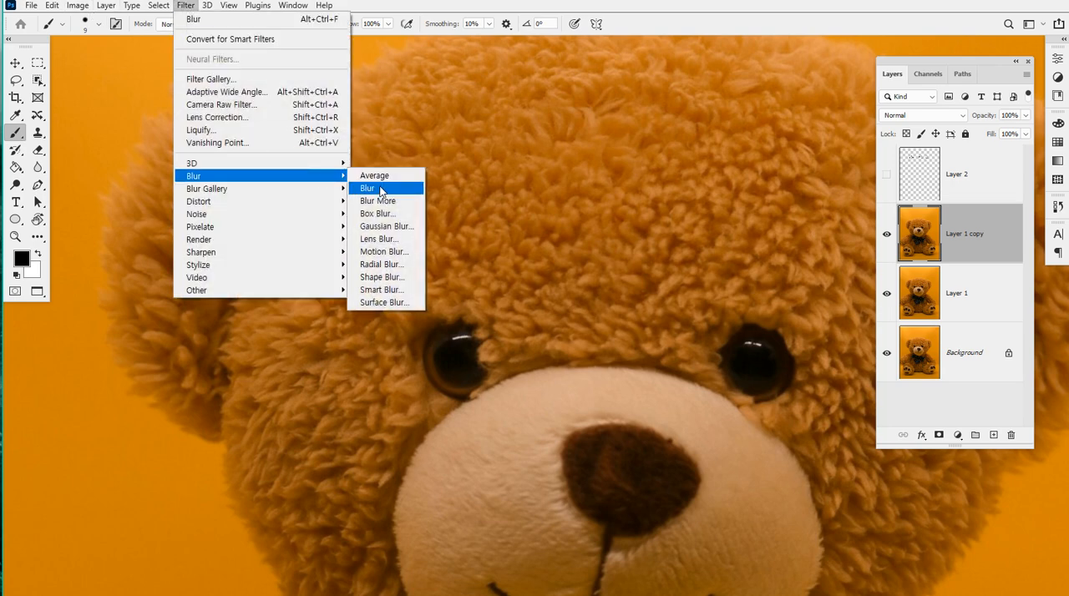
{"action": "left_click", "coordinate": [380, 188]}
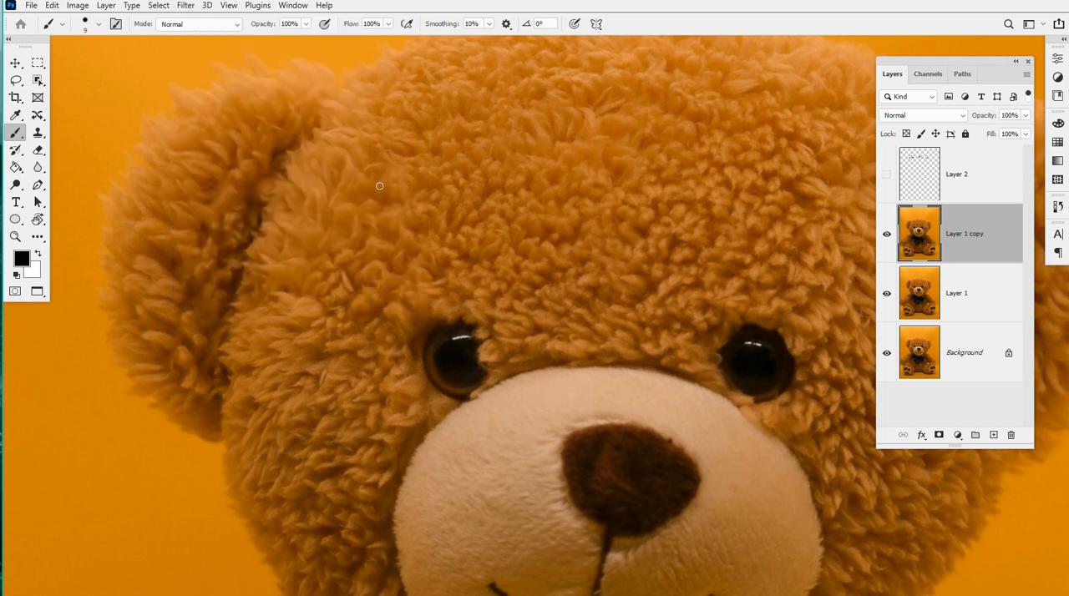
{"action": "left_click", "coordinate": [885, 235]}
{"action": "left_click", "coordinate": [886, 234]}
{"action": "left_click", "coordinate": [886, 235]}
{"action": "left_click", "coordinate": [885, 234]}
{"action": "left_click", "coordinate": [886, 234]}
{"action": "left_click", "coordinate": [885, 235]}
{"action": "left_click", "coordinate": [885, 235]}
{"action": "left_click", "coordinate": [885, 235]}
{"action": "left_click", "coordinate": [886, 235]}
{"action": "left_click", "coordinate": [885, 235]}
{"action": "left_click", "coordinate": [186, 6]}
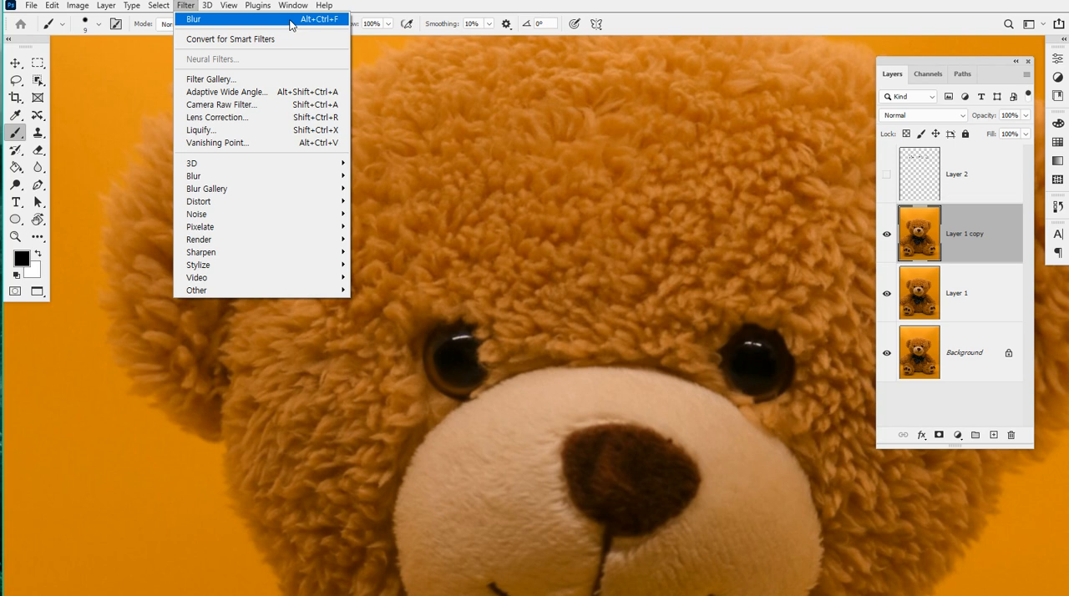
{"action": "left_click", "coordinate": [371, 5]}
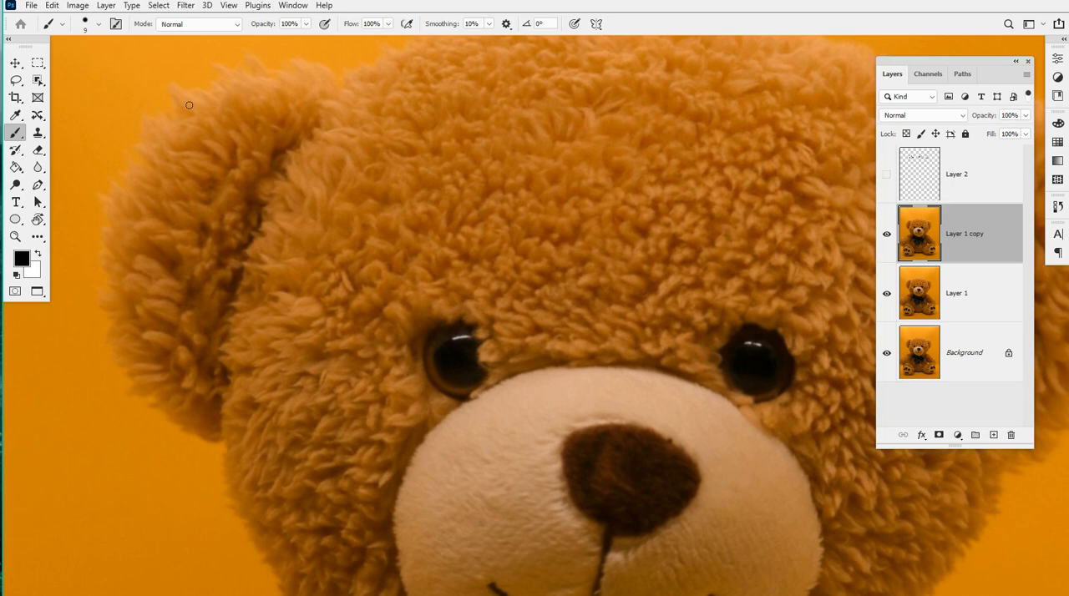
{"action": "left_click", "coordinate": [77, 6]}
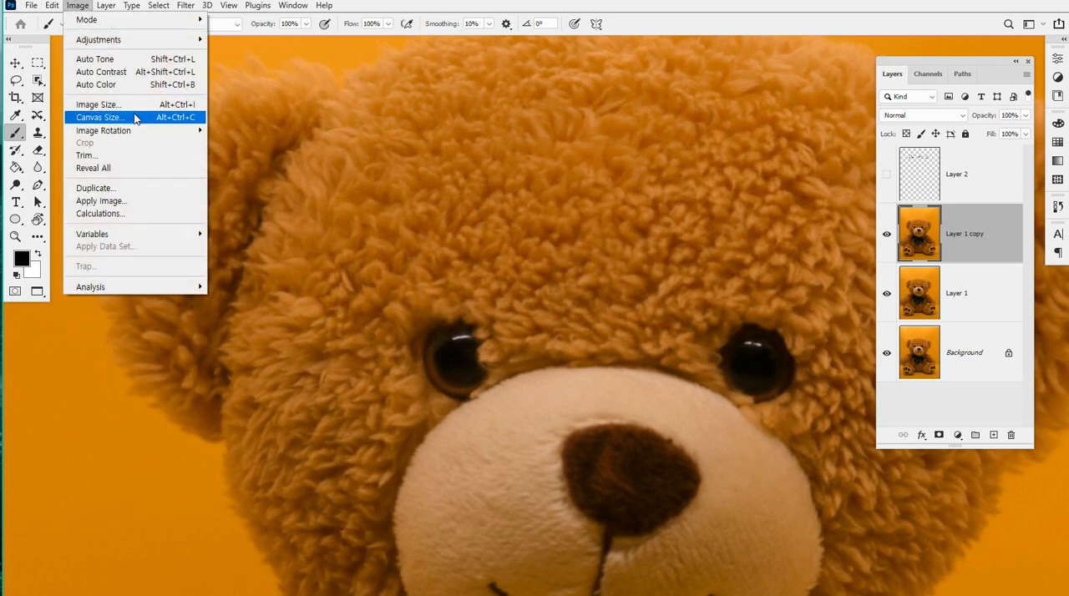
Apply the Blur More filter to Layer 1 copy
{"action": "mouse_move", "coordinate": [186, 6]}
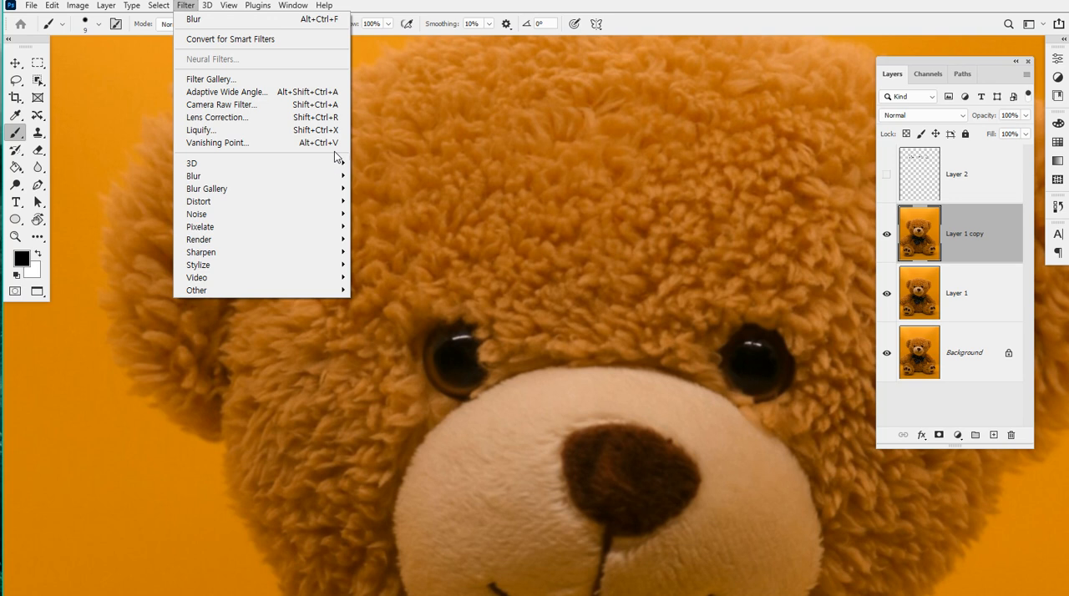
{"action": "mouse_move", "coordinate": [330, 177]}
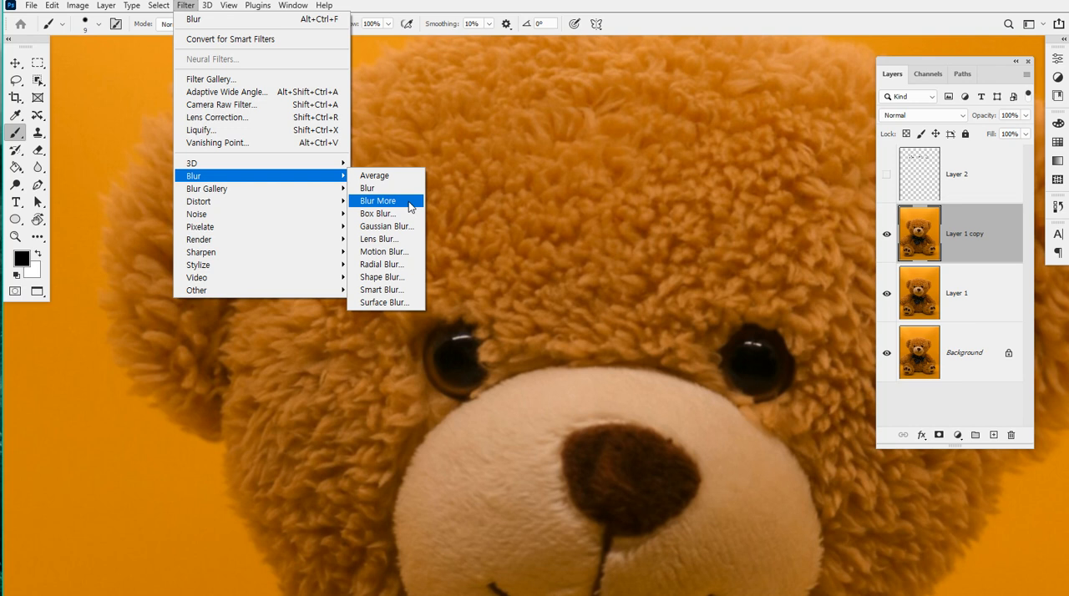
{"action": "left_click", "coordinate": [410, 205]}
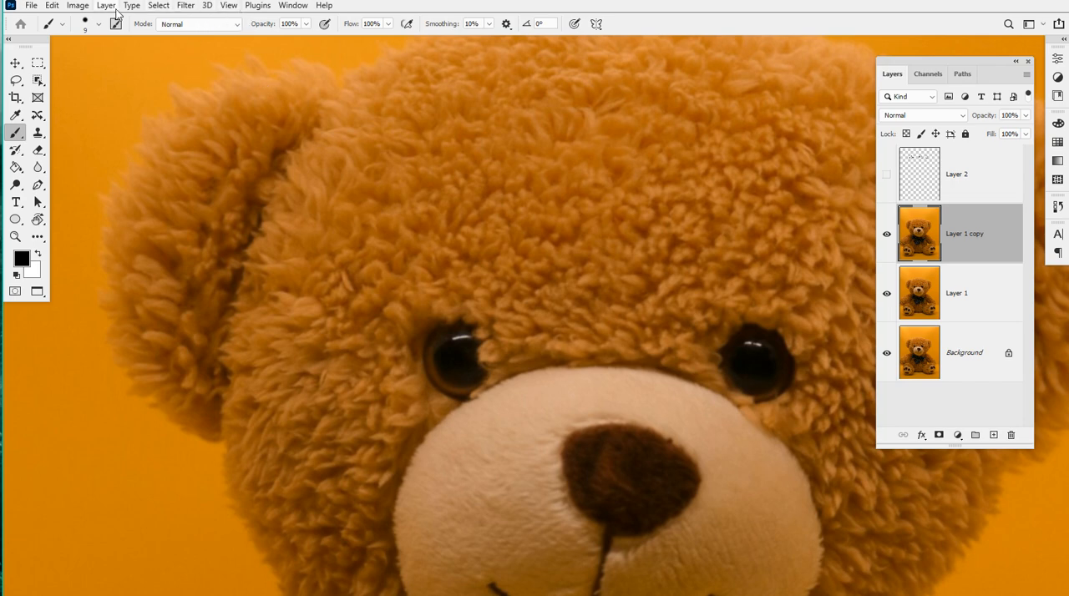
Open Gaussian Blur for Layer 1 copy and centre its preview on the fur beside the bear's eye
{"action": "left_click", "coordinate": [188, 7]}
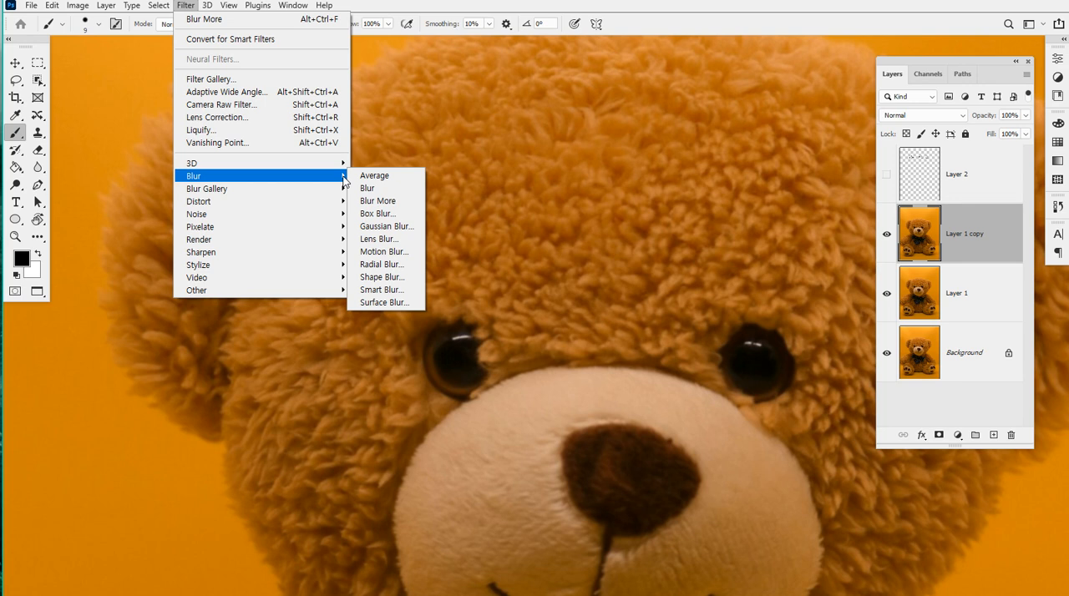
{"action": "left_click", "coordinate": [417, 226]}
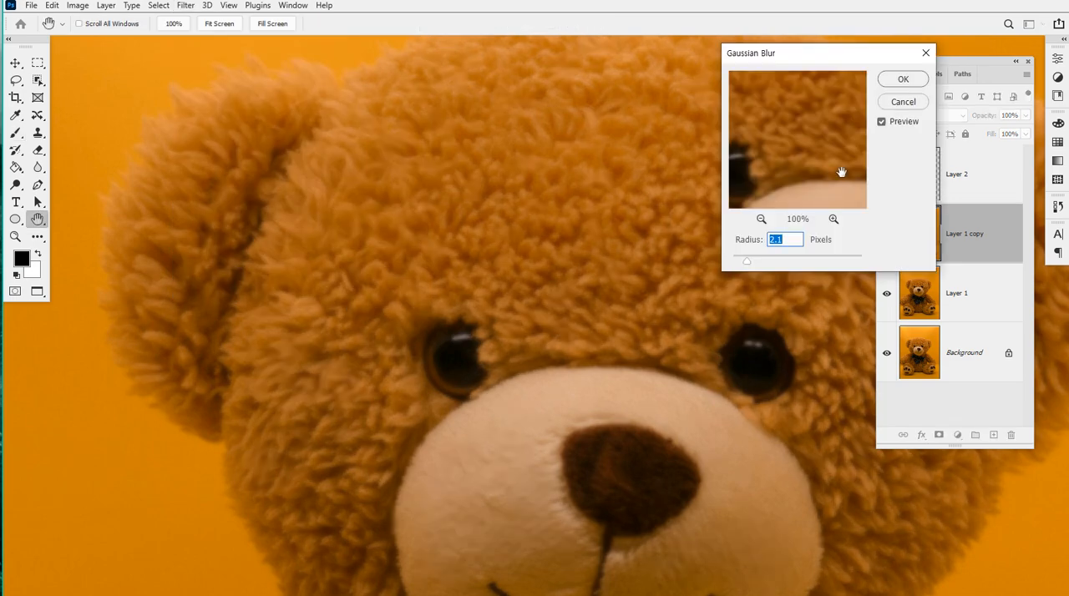
{"action": "left_click_drag", "start_coordinate": [838, 53], "coordinate": [616, 92]}
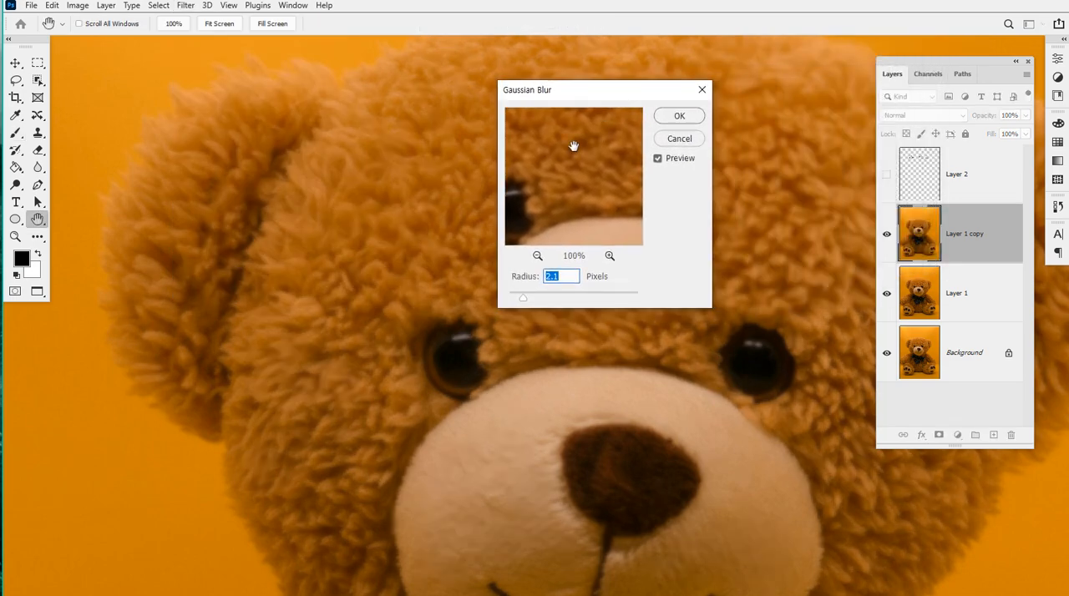
{"action": "left_click_drag", "start_coordinate": [573, 142], "coordinate": [621, 191]}
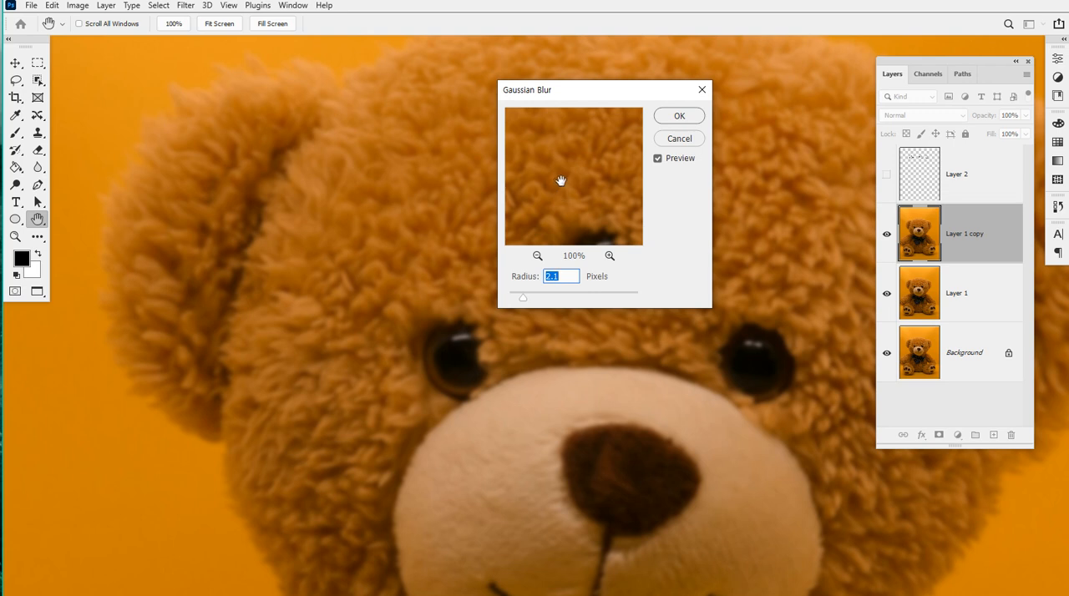
{"action": "left_click_drag", "start_coordinate": [544, 181], "coordinate": [596, 143]}
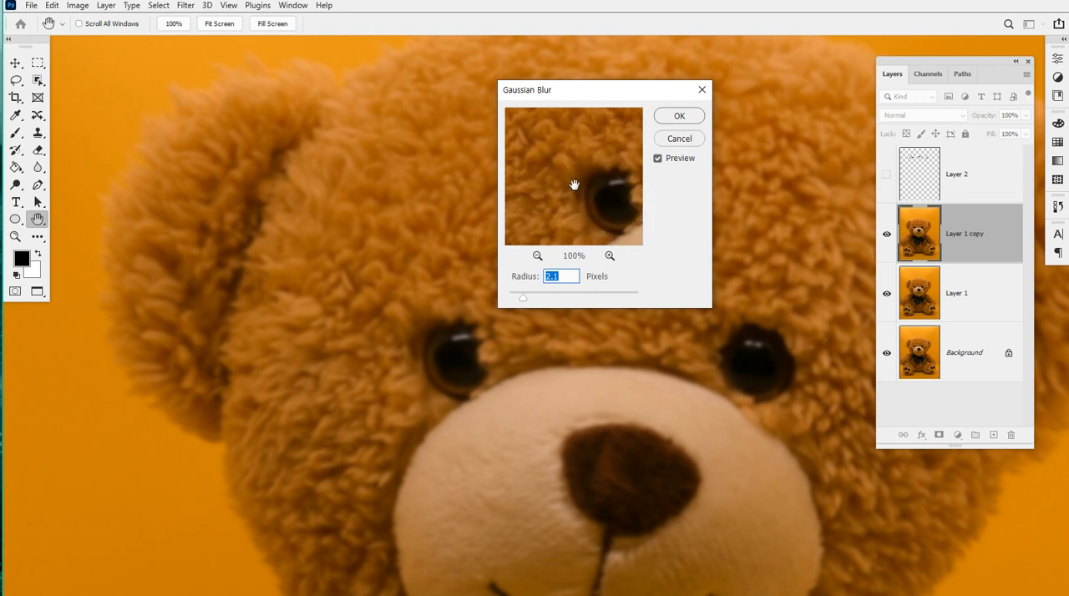
{"action": "left_click_drag", "start_coordinate": [577, 186], "coordinate": [549, 170]}
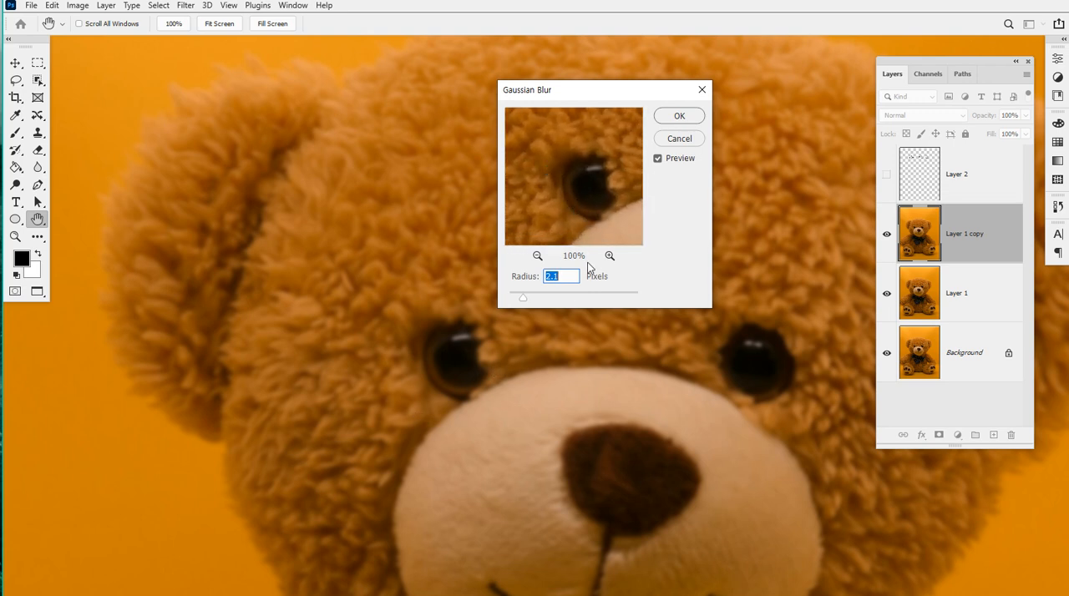
{"action": "left_click_drag", "start_coordinate": [549, 154], "coordinate": [587, 159]}
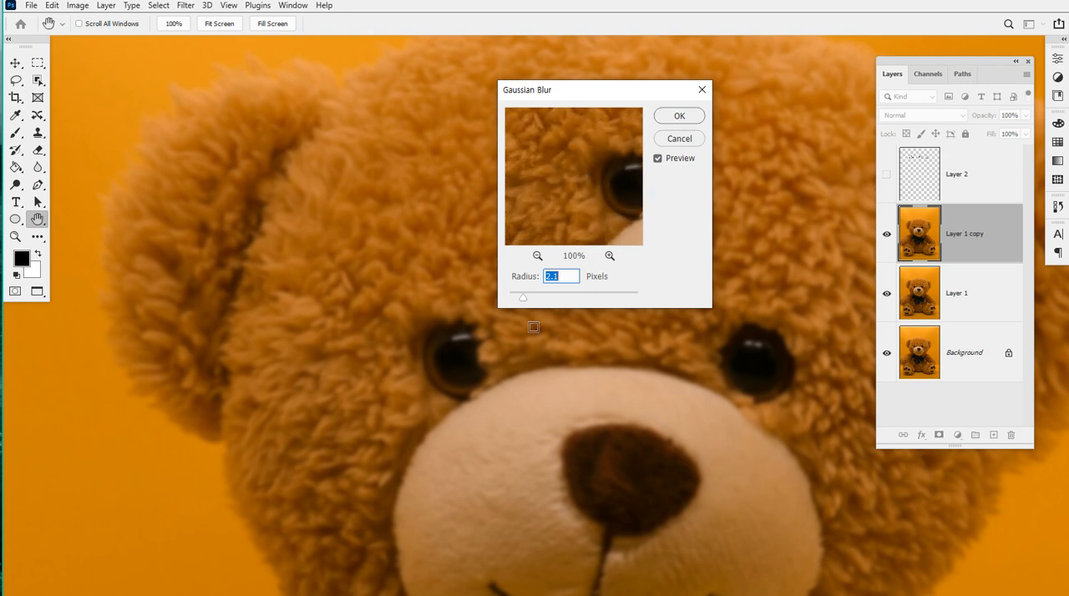
Compare Gaussian Blur radii of 27.7, 1.5 and 45.6 pixels on the bear, then reduce the radius to 2.5 pixels
{"action": "left_click_drag", "start_coordinate": [524, 303], "coordinate": [571, 301]}
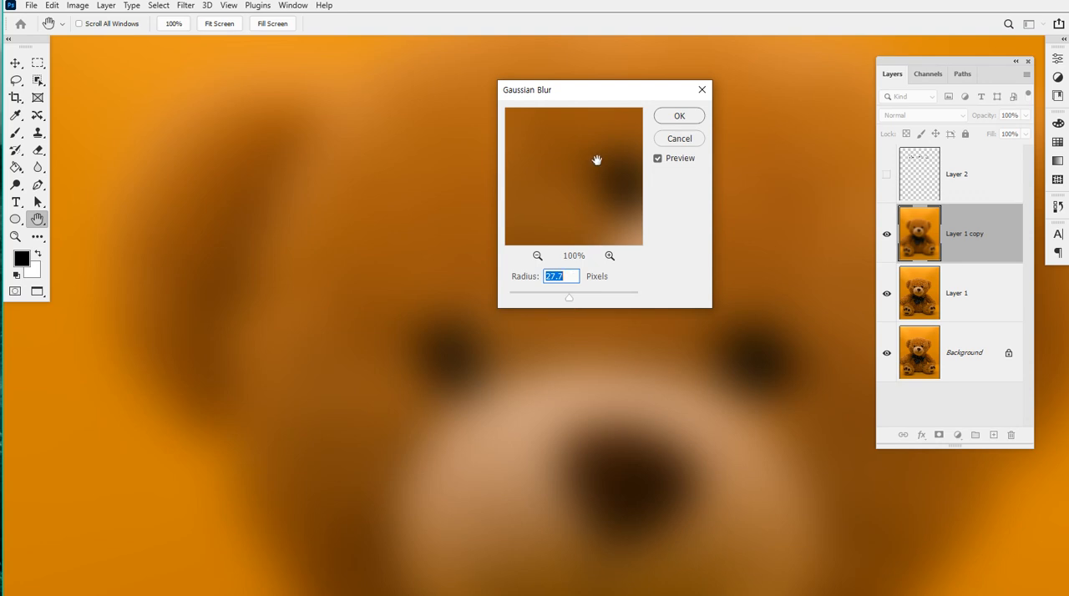
{"action": "left_click", "coordinate": [519, 298]}
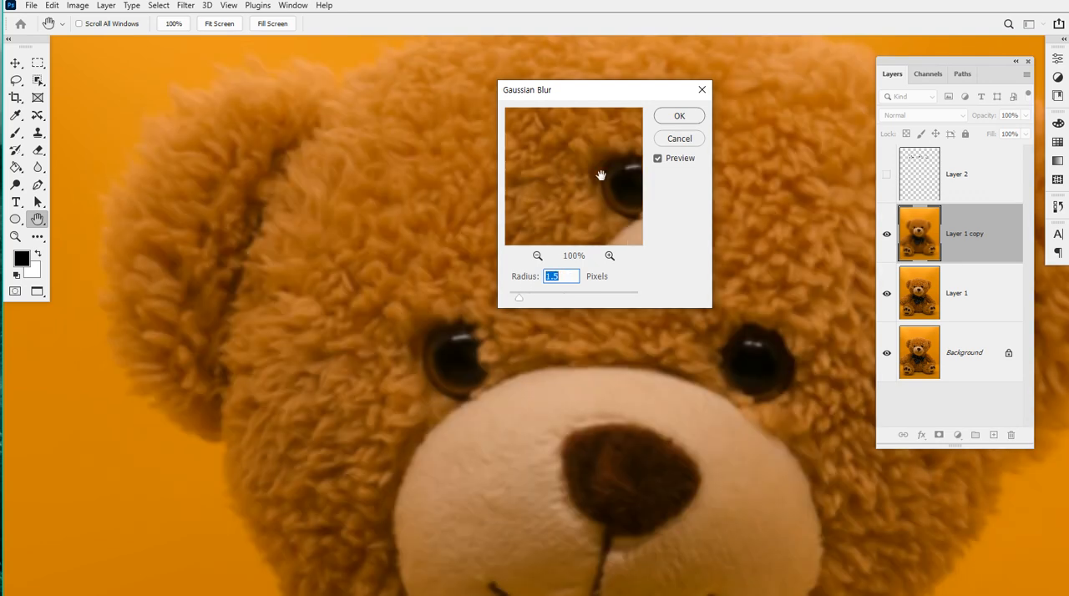
{"action": "left_click", "coordinate": [590, 297]}
{"action": "mouse_move", "coordinate": [574, 292]}
{"action": "left_mouse_down"}
{"action": "mouse_move", "coordinate": [517, 299]}
{"action": "mouse_move", "coordinate": [621, 299]}
{"action": "mouse_move", "coordinate": [524, 299]}
{"action": "mouse_move", "coordinate": [581, 300]}
{"action": "left_mouse_up"}
{"action": "mouse_move", "coordinate": [587, 299]}
{"action": "left_mouse_down"}
{"action": "mouse_move", "coordinate": [613, 298]}
{"action": "mouse_move", "coordinate": [524, 299]}
{"action": "mouse_move", "coordinate": [580, 299]}
{"action": "left_mouse_up"}
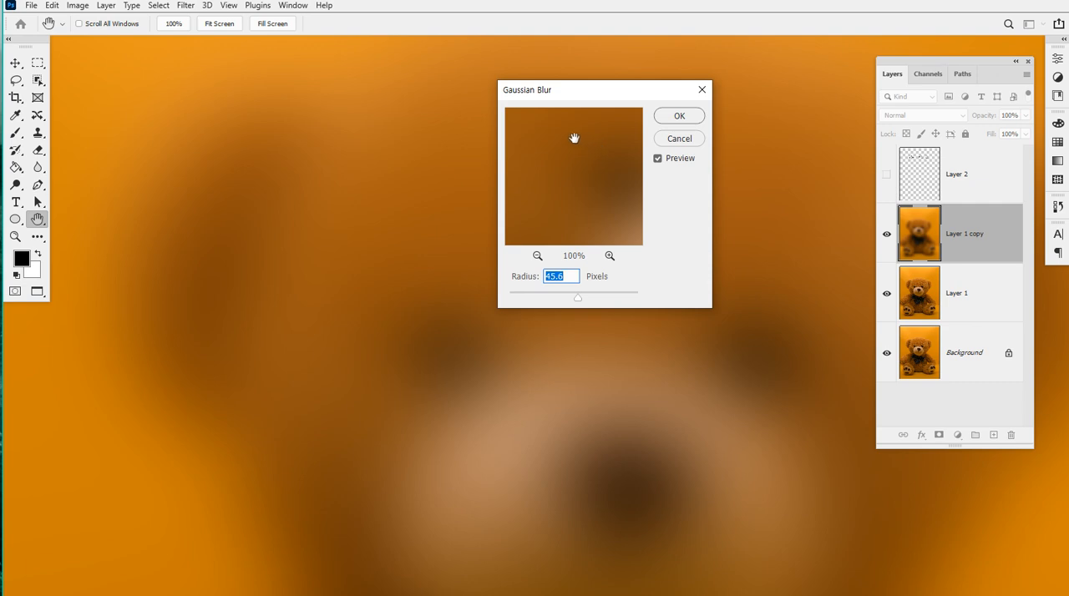
{"action": "mouse_move", "coordinate": [545, 302]}
{"action": "left_mouse_down"}
{"action": "mouse_move", "coordinate": [510, 299]}
{"action": "mouse_move", "coordinate": [644, 301]}
{"action": "mouse_move", "coordinate": [512, 297]}
{"action": "mouse_move", "coordinate": [616, 293]}
{"action": "mouse_move", "coordinate": [528, 304]}
{"action": "left_mouse_up"}
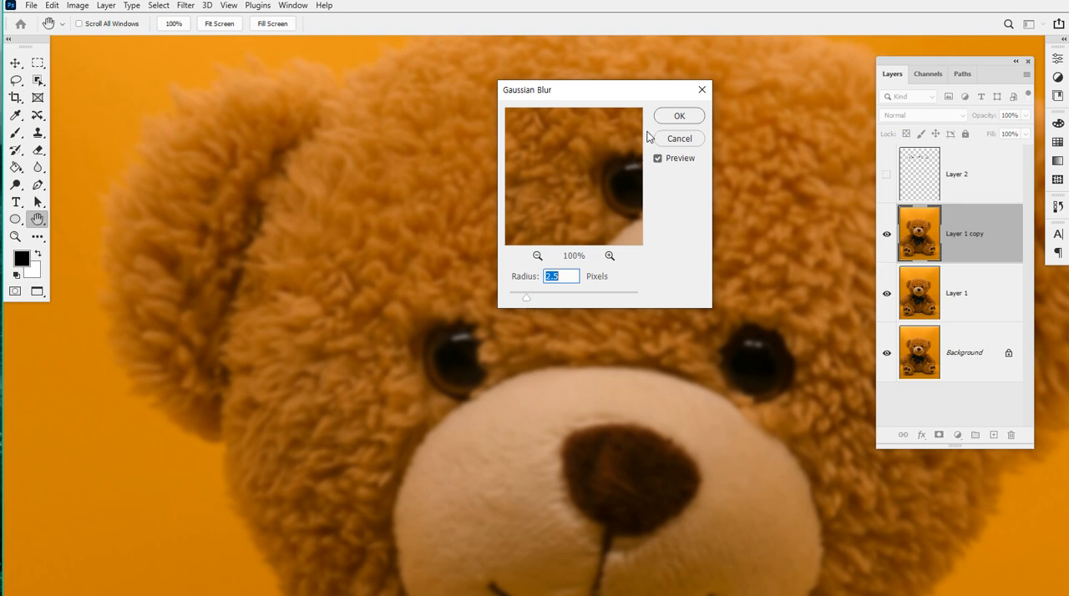
Raise the Gaussian Blur radius to 7.4 pixels and apply it to Layer 1 copy
{"action": "left_click_drag", "start_coordinate": [541, 300], "coordinate": [552, 298]}
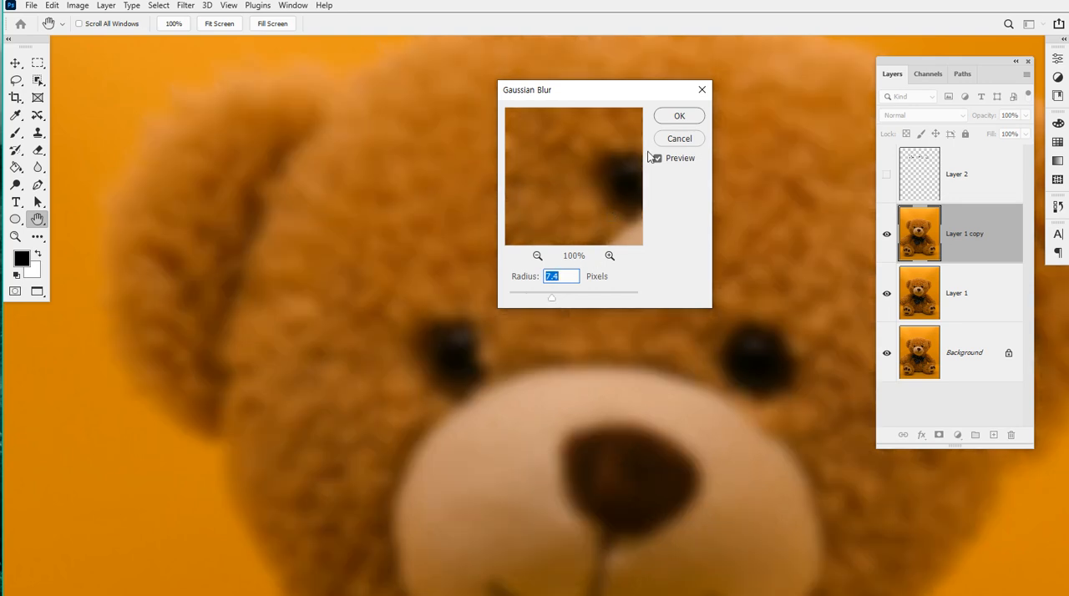
{"action": "left_click", "coordinate": [678, 121]}
{"action": "scroll", "coordinate": [479, 196], "scroll_direction": "down", "scroll_amount": 5}
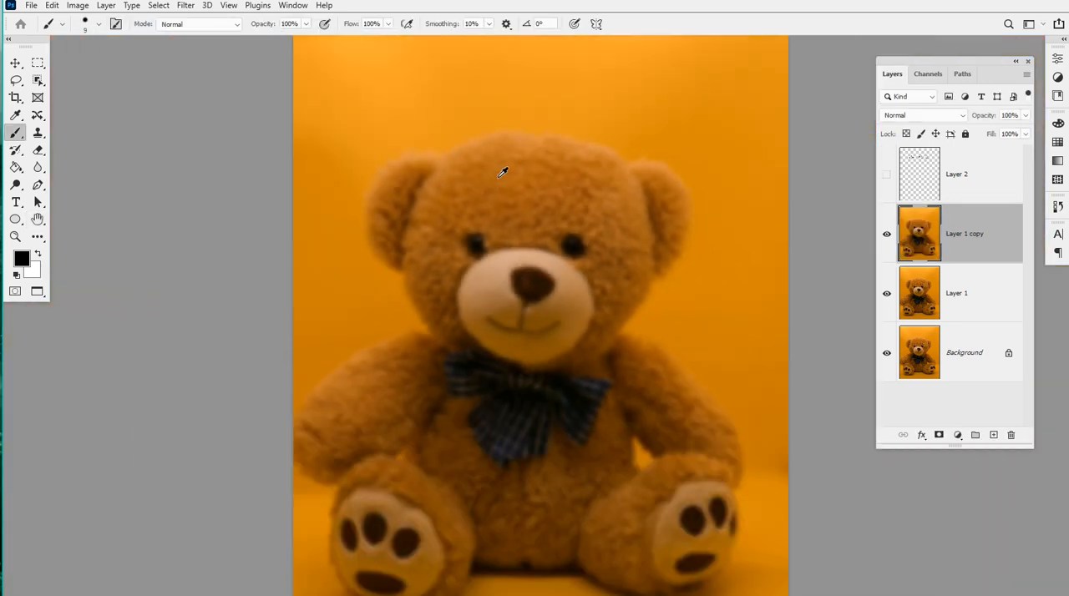
Toggle Layer 1 copy's visibility repeatedly to compare the Gaussian blur with the sharp bear, leaving the layer hidden
{"action": "scroll", "coordinate": [609, 266], "scroll_direction": "up", "scroll_amount": 1}
{"action": "left_click", "coordinate": [887, 234]}
{"action": "left_click", "coordinate": [887, 235]}
{"action": "left_click", "coordinate": [887, 235]}
{"action": "left_click", "coordinate": [887, 235]}
{"action": "left_click", "coordinate": [887, 235]}
{"action": "left_click", "coordinate": [887, 234]}
{"action": "left_click", "coordinate": [888, 239]}
{"action": "left_click", "coordinate": [888, 240]}
{"action": "left_click", "coordinate": [888, 239]}
{"action": "left_click", "coordinate": [888, 240]}
{"action": "left_click", "coordinate": [888, 239]}
{"action": "left_click", "coordinate": [888, 240]}
{"action": "left_click", "coordinate": [888, 240]}
{"action": "left_click", "coordinate": [888, 239]}
{"action": "left_click", "coordinate": [888, 240]}
{"action": "left_click", "coordinate": [888, 239]}
{"action": "left_click", "coordinate": [888, 239]}
{"action": "left_click", "coordinate": [888, 240]}
{"action": "left_click", "coordinate": [888, 239]}
{"action": "left_click", "coordinate": [888, 240]}
{"action": "left_click", "coordinate": [888, 239]}
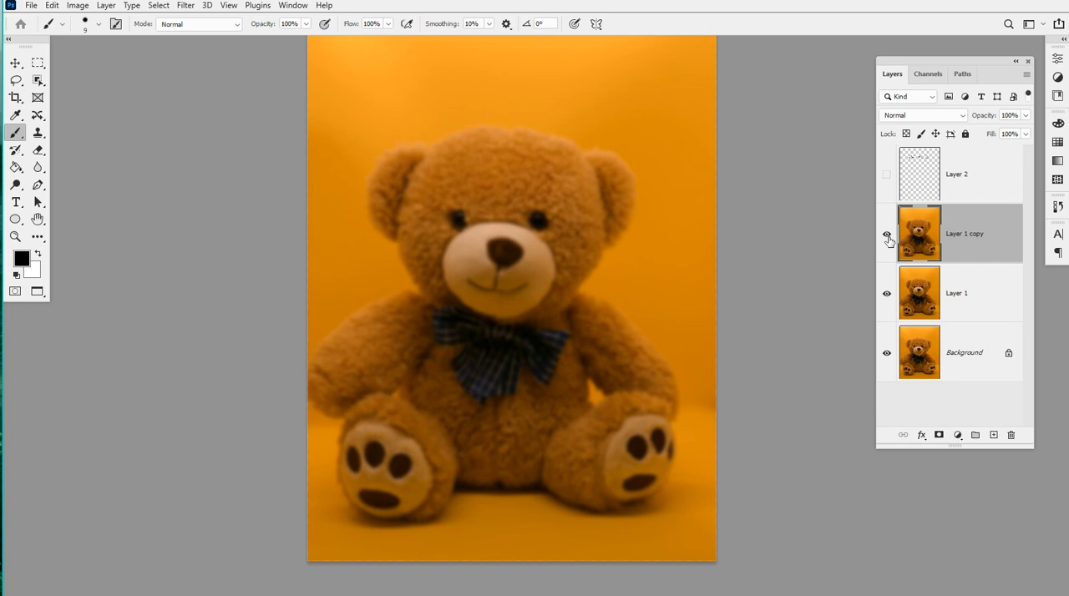
{"action": "left_click", "coordinate": [888, 240]}
{"action": "left_click", "coordinate": [888, 240]}
{"action": "left_click", "coordinate": [888, 240]}
{"action": "left_click", "coordinate": [888, 240]}
{"action": "left_click", "coordinate": [888, 240]}
{"action": "left_click", "coordinate": [888, 240]}
{"action": "left_click", "coordinate": [888, 240]}
{"action": "left_click", "coordinate": [888, 240]}
{"action": "left_click", "coordinate": [888, 240]}
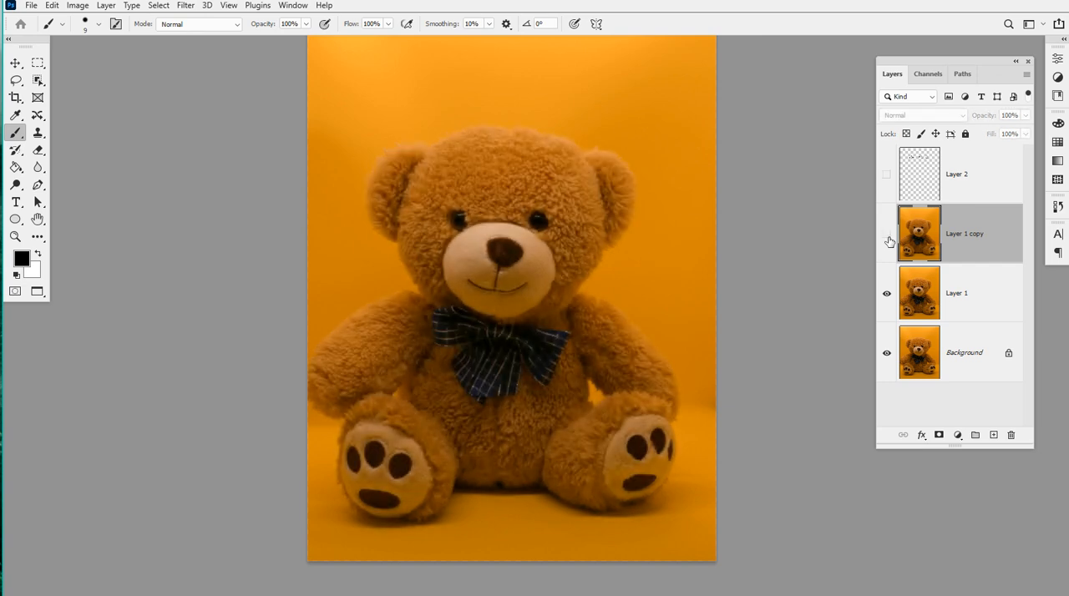
Duplicate Layer 1 and open the Box Blur filter for the new copy
{"action": "left_click", "coordinate": [977, 296]}
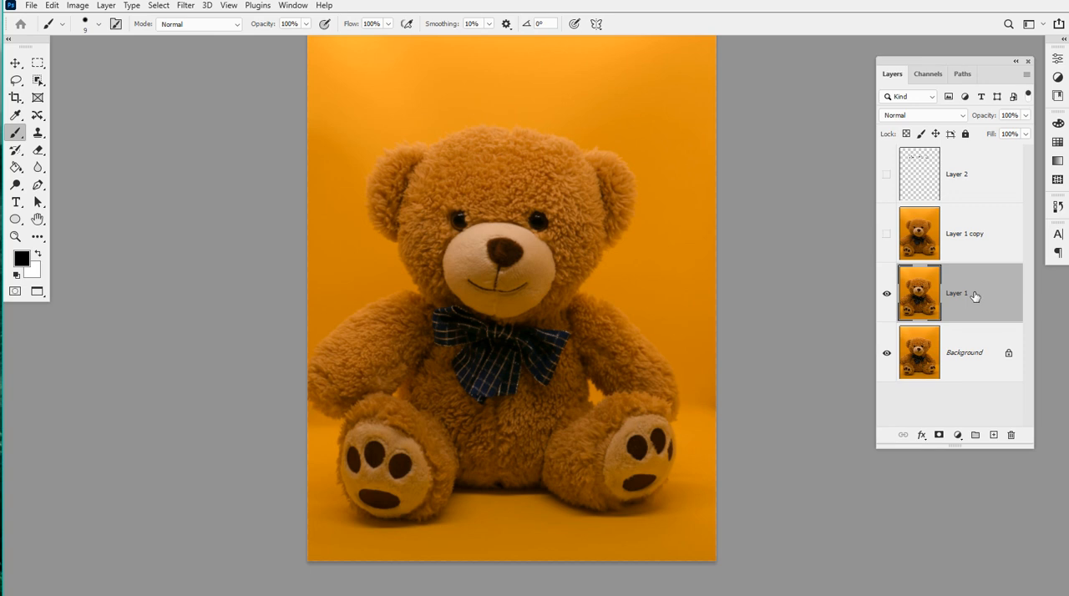
{"action": "key", "text": "ctrl+j"}
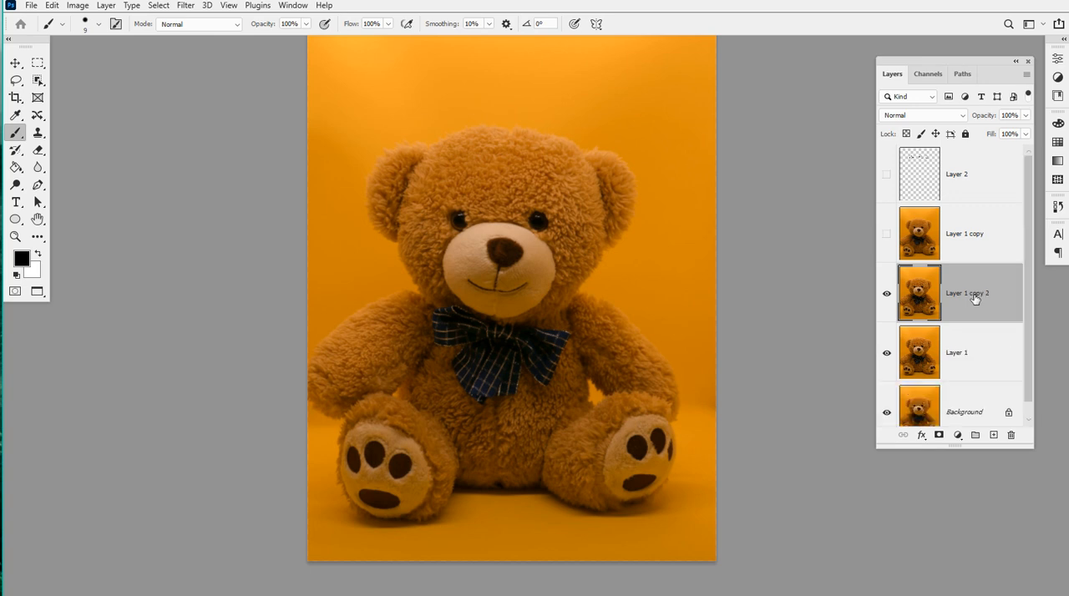
{"action": "left_click", "coordinate": [193, 11]}
{"action": "mouse_move", "coordinate": [275, 179]}
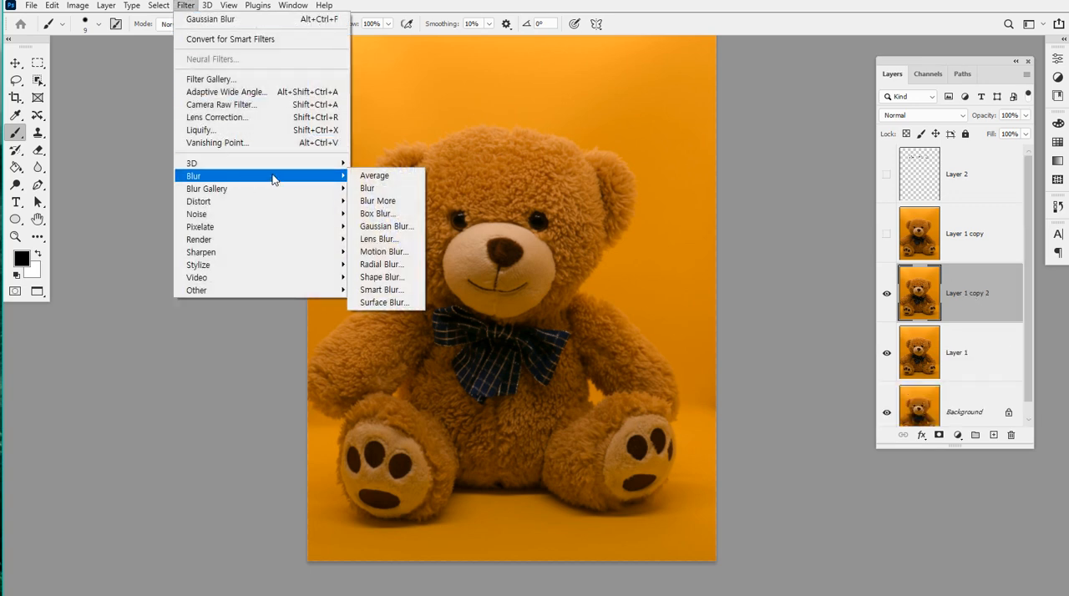
{"action": "left_click", "coordinate": [406, 214]}
Compare Box Blur radii of 141, 42, 29 and 34 pixels with the whole bear in the preview
{"action": "left_click_drag", "start_coordinate": [464, 99], "coordinate": [750, 60]}
{"action": "left_click", "coordinate": [750, 226]}
{"action": "left_click", "coordinate": [749, 227]}
{"action": "left_click", "coordinate": [749, 226]}
{"action": "left_click", "coordinate": [749, 226]}
{"action": "left_click", "coordinate": [750, 226]}
{"action": "left_click", "coordinate": [749, 227]}
{"action": "left_click", "coordinate": [749, 226]}
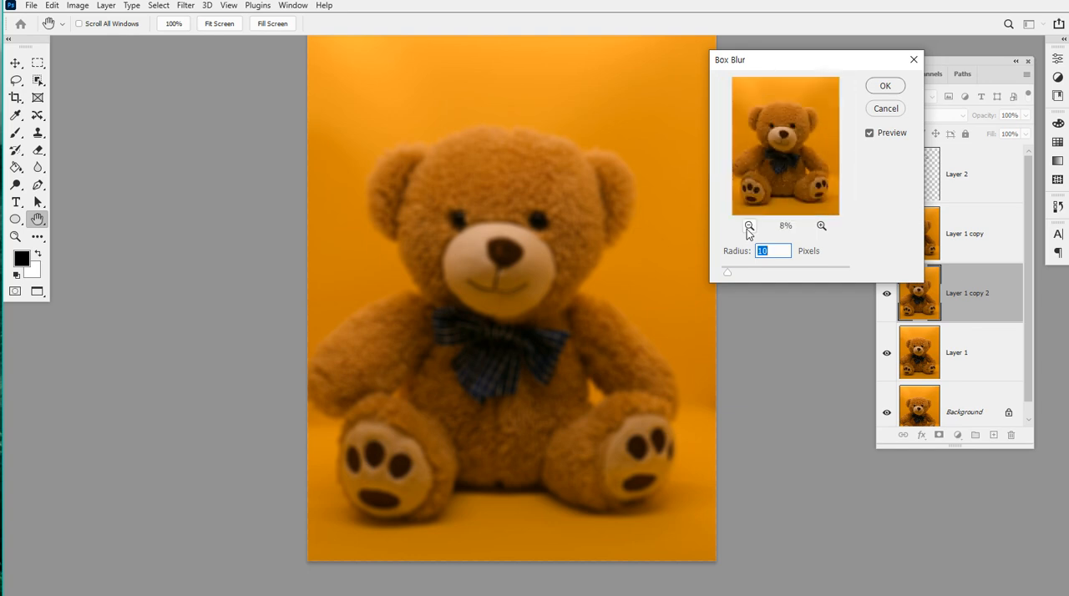
{"action": "left_click_drag", "start_coordinate": [759, 272], "coordinate": [775, 270]}
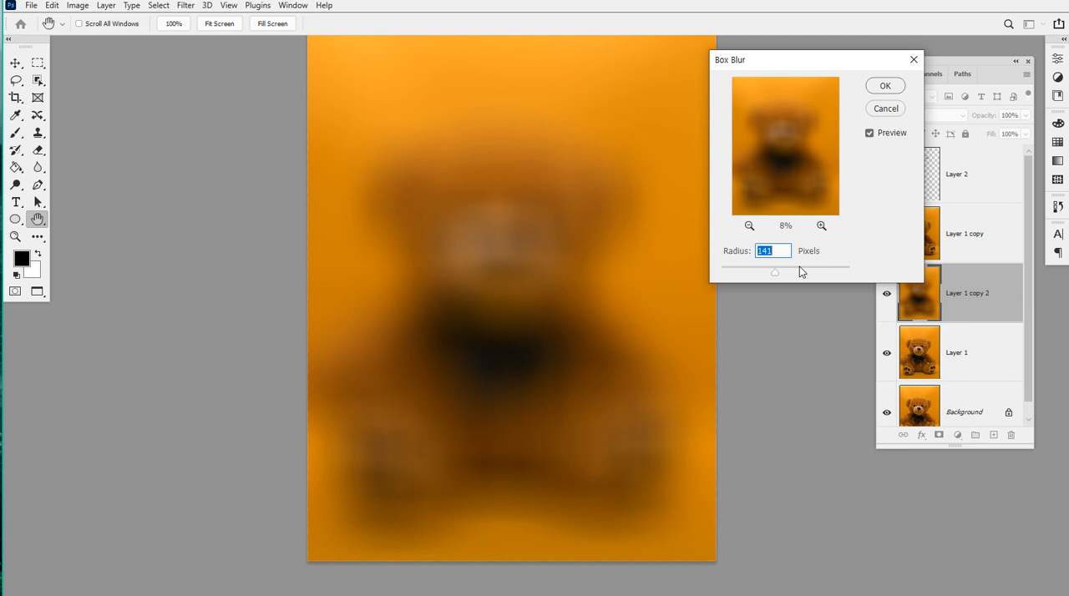
{"action": "left_click", "coordinate": [752, 271]}
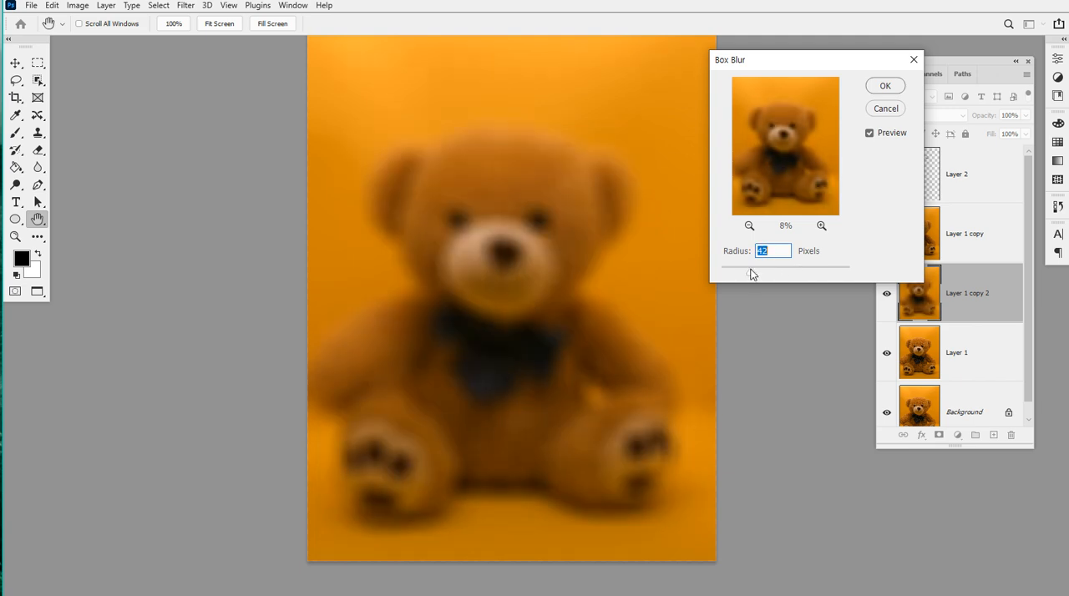
{"action": "left_click_drag", "start_coordinate": [748, 276], "coordinate": [740, 276]}
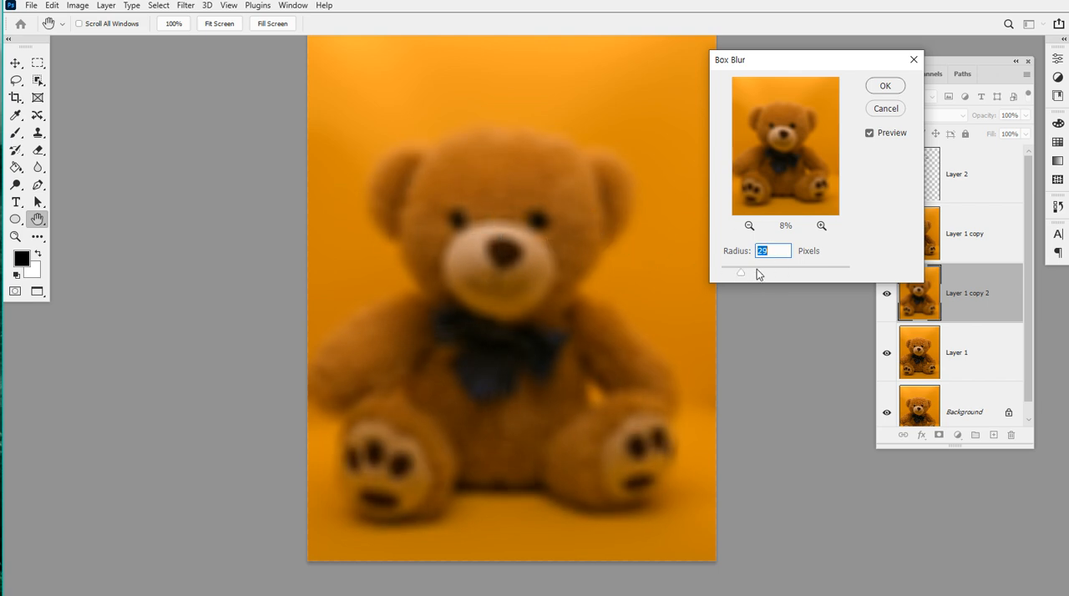
{"action": "mouse_move", "coordinate": [725, 274]}
{"action": "left_mouse_down"}
{"action": "mouse_move", "coordinate": [809, 271]}
{"action": "mouse_move", "coordinate": [730, 273]}
{"action": "mouse_move", "coordinate": [755, 276]}
{"action": "mouse_move", "coordinate": [744, 275]}
{"action": "left_mouse_up"}
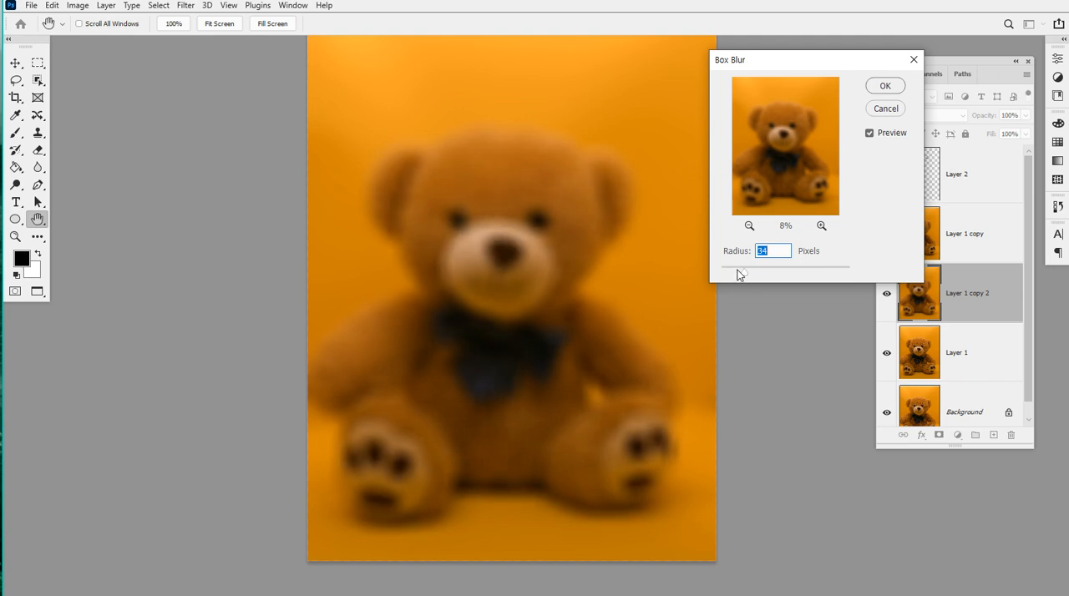
Reduce the Box Blur radius to about 25 pixels and apply it to Layer 1 copy 2
{"action": "key", "text": "Down"}
{"action": "key", "text": "Down"}
{"action": "key", "text": "Down"}
{"action": "key", "text": "Down"}
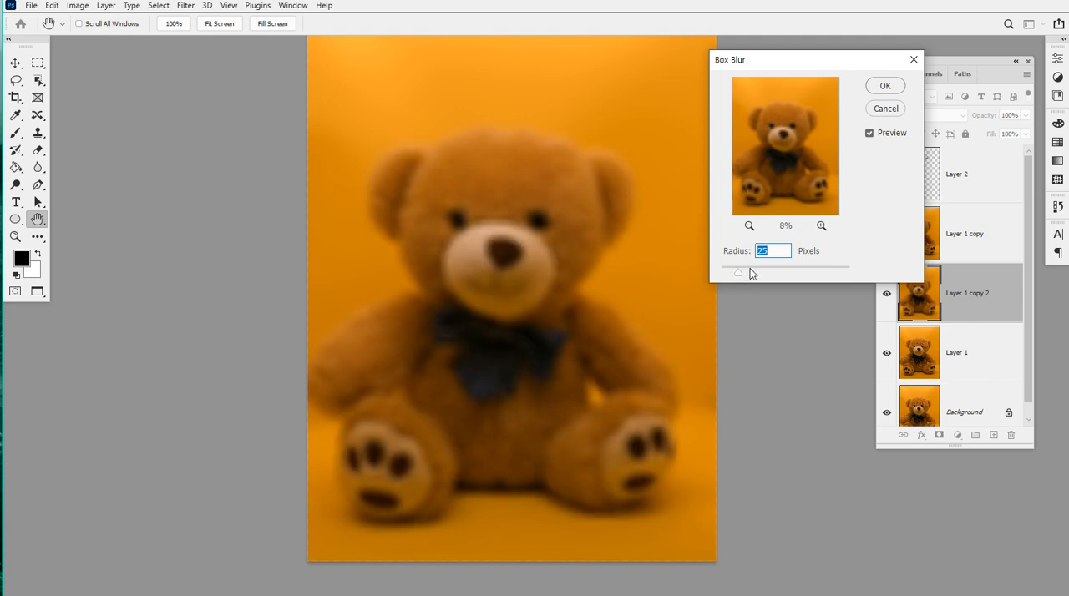
{"action": "mouse_move", "coordinate": [741, 272]}
{"action": "left_mouse_down"}
{"action": "mouse_move", "coordinate": [764, 274]}
{"action": "mouse_move", "coordinate": [740, 276]}
{"action": "left_mouse_up"}
{"action": "left_click", "coordinate": [879, 87]}
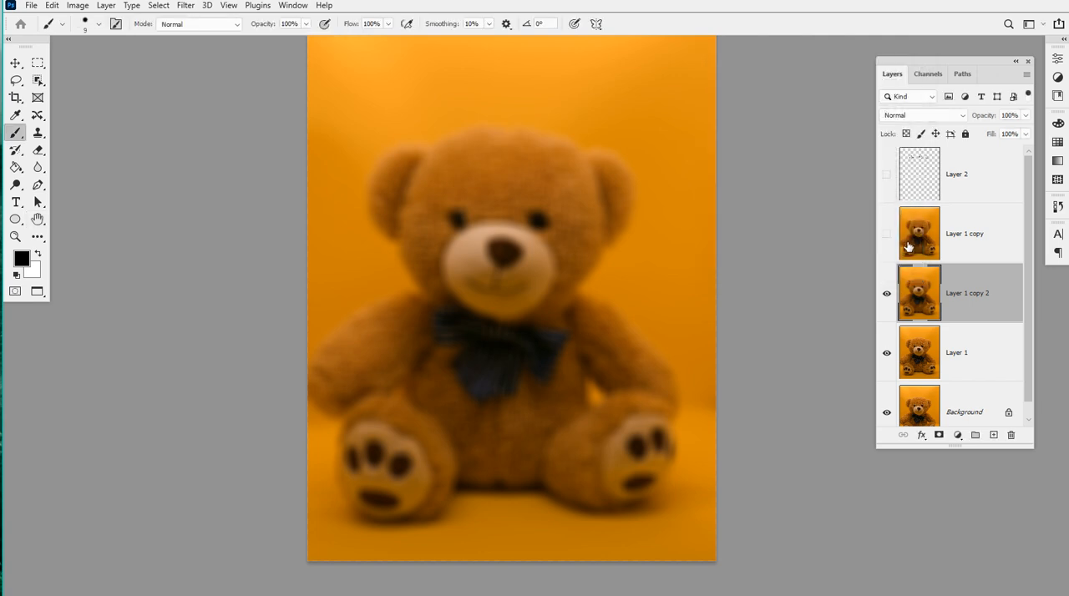
Toggle Layer 1 copy's visibility to compare its Gaussian blur with the box blur beneath, leaving it hidden
{"action": "left_click", "coordinate": [887, 235]}
{"action": "left_click", "coordinate": [887, 238]}
{"action": "left_click", "coordinate": [887, 237]}
{"action": "left_click", "coordinate": [888, 238]}
{"action": "left_click", "coordinate": [888, 237]}
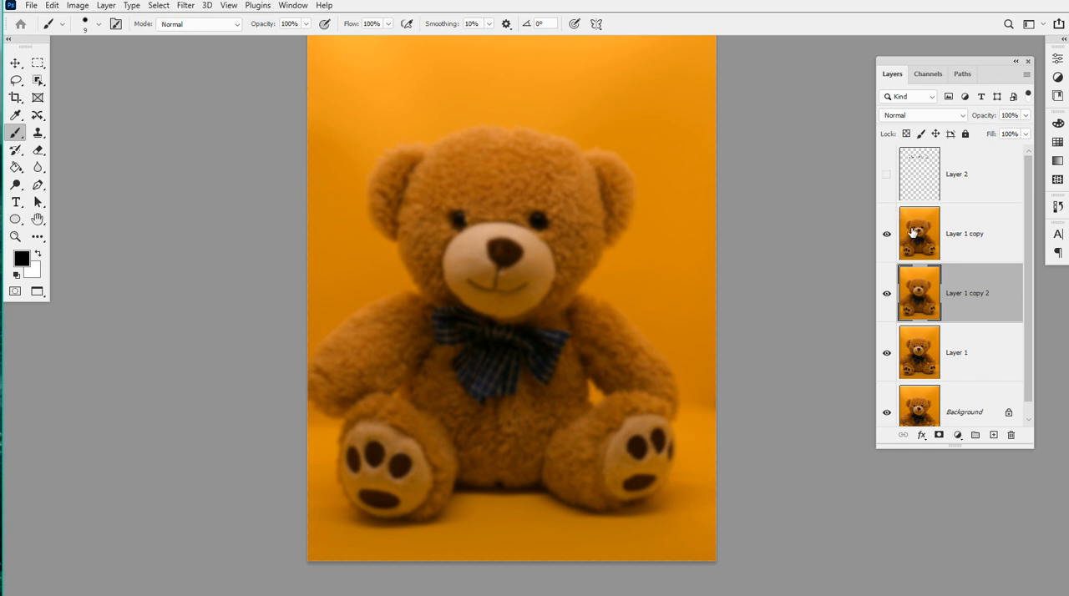
{"action": "left_click", "coordinate": [887, 238]}
{"action": "left_click", "coordinate": [888, 239]}
{"action": "left_click", "coordinate": [887, 239]}
Hide Layer 1 copy 2 and duplicate Layer 1 again
{"action": "left_click", "coordinate": [887, 288]}
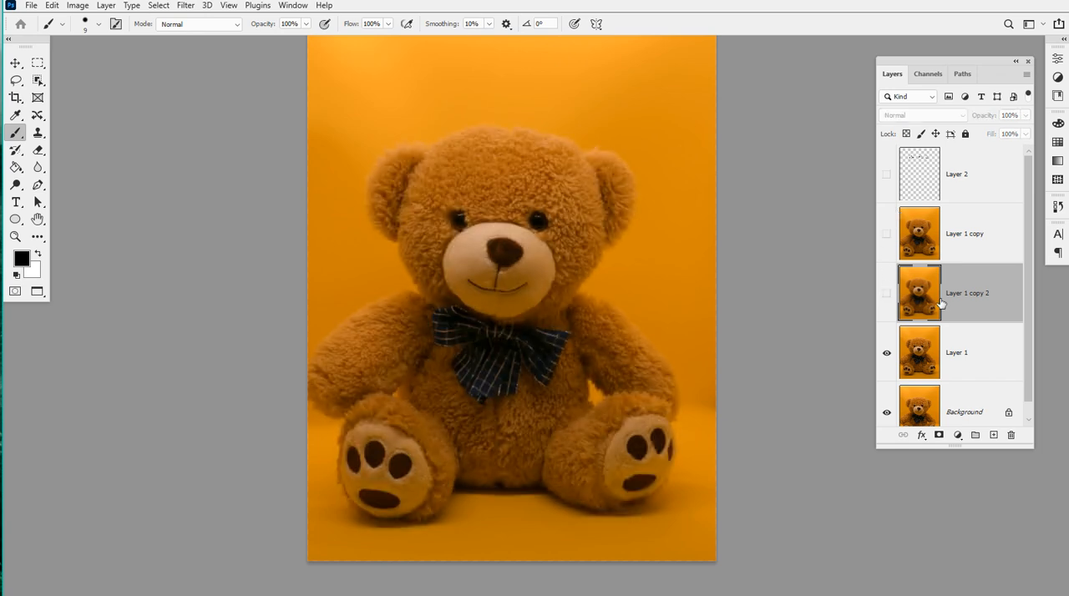
{"action": "left_click", "coordinate": [974, 377]}
{"action": "key", "text": "ctrl+j"}
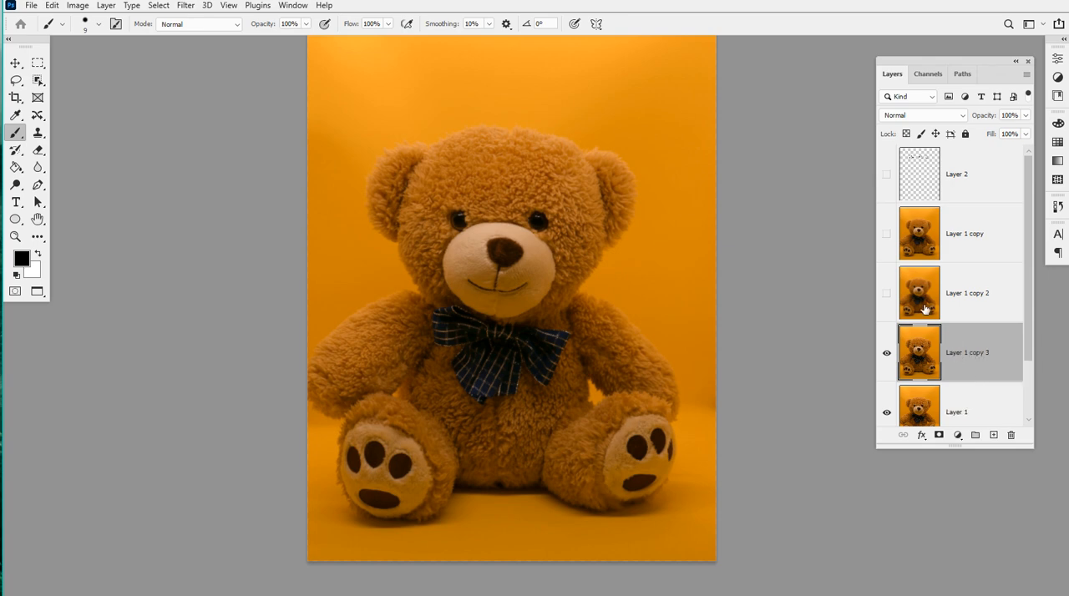
{"action": "left_click", "coordinate": [207, 7]}
{"action": "left_click", "coordinate": [213, 18]}
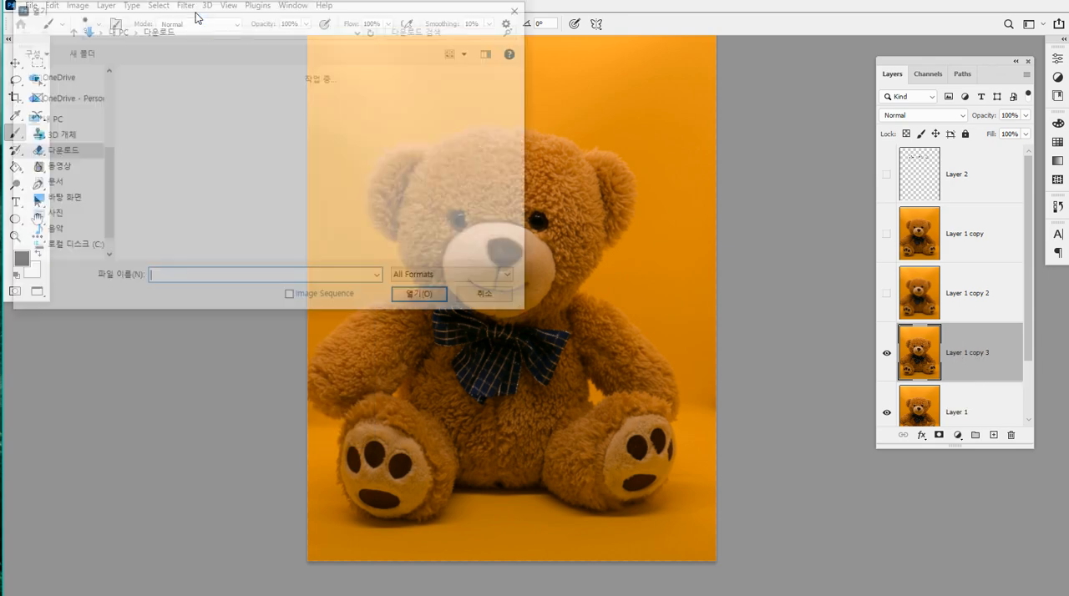
{"action": "left_click", "coordinate": [493, 294]}
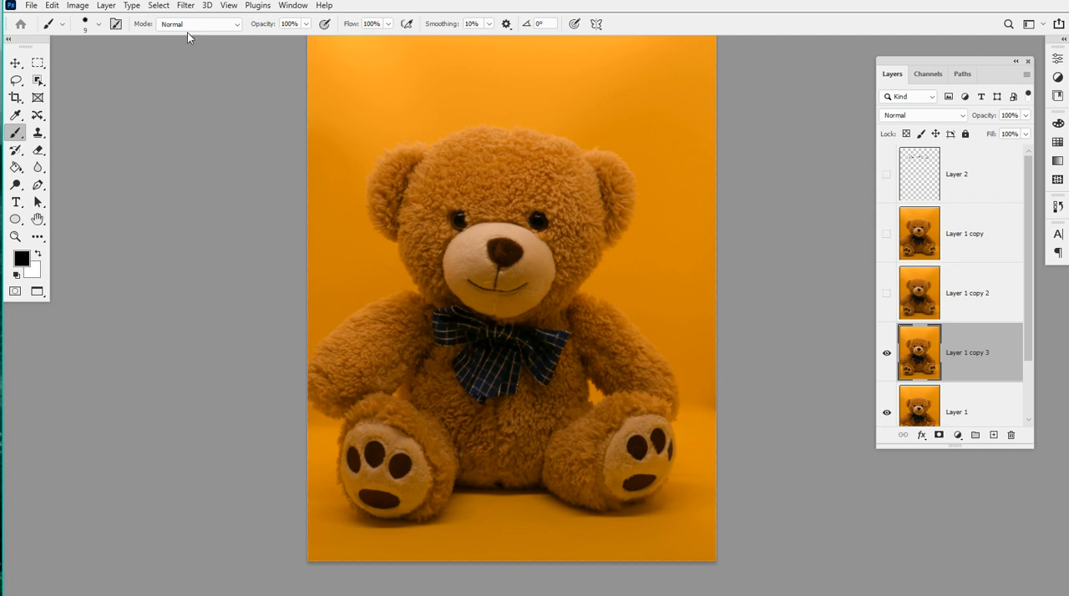
Open Motion Blur for Layer 1 copy 3 and zoom its preview out to 25%
{"action": "left_click", "coordinate": [185, 5]}
{"action": "mouse_move", "coordinate": [286, 182]}
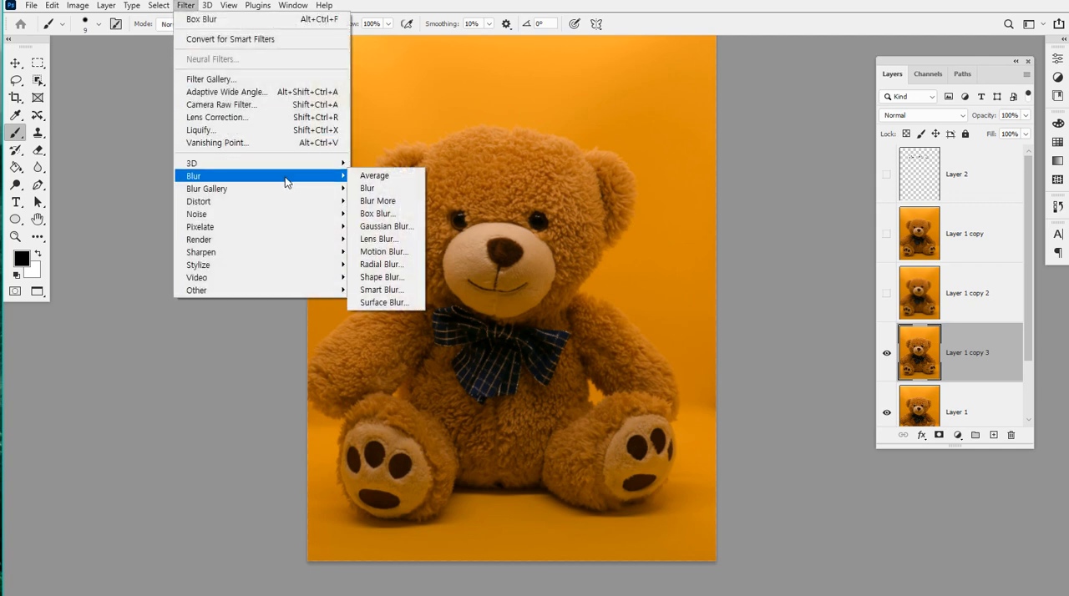
{"action": "left_click", "coordinate": [407, 253]}
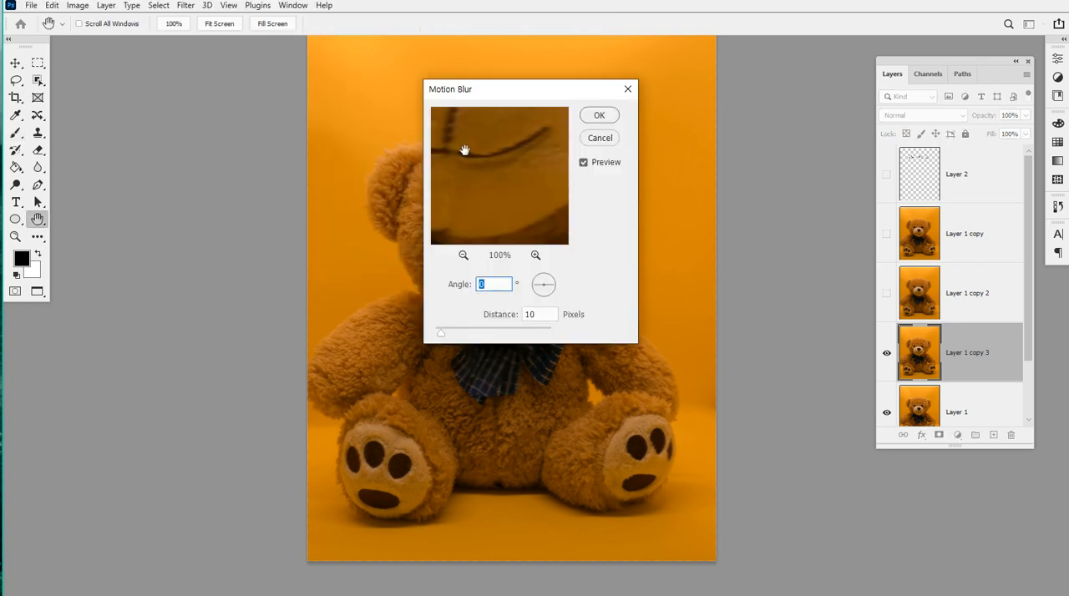
{"action": "left_click_drag", "start_coordinate": [493, 91], "coordinate": [798, 71]}
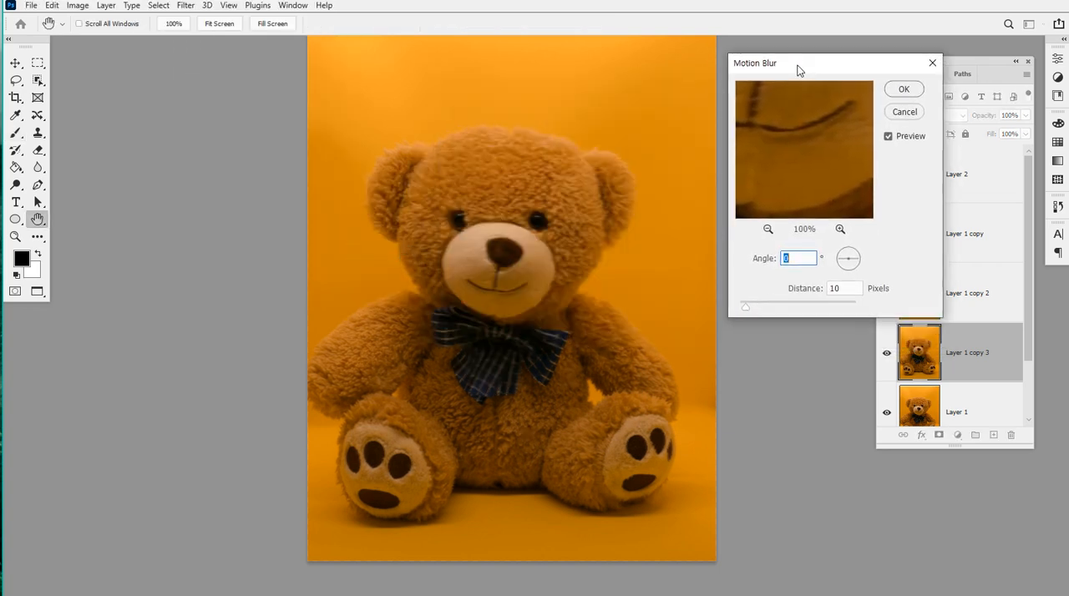
{"action": "left_click", "coordinate": [768, 230]}
{"action": "left_click", "coordinate": [769, 230]}
{"action": "left_click", "coordinate": [769, 232]}
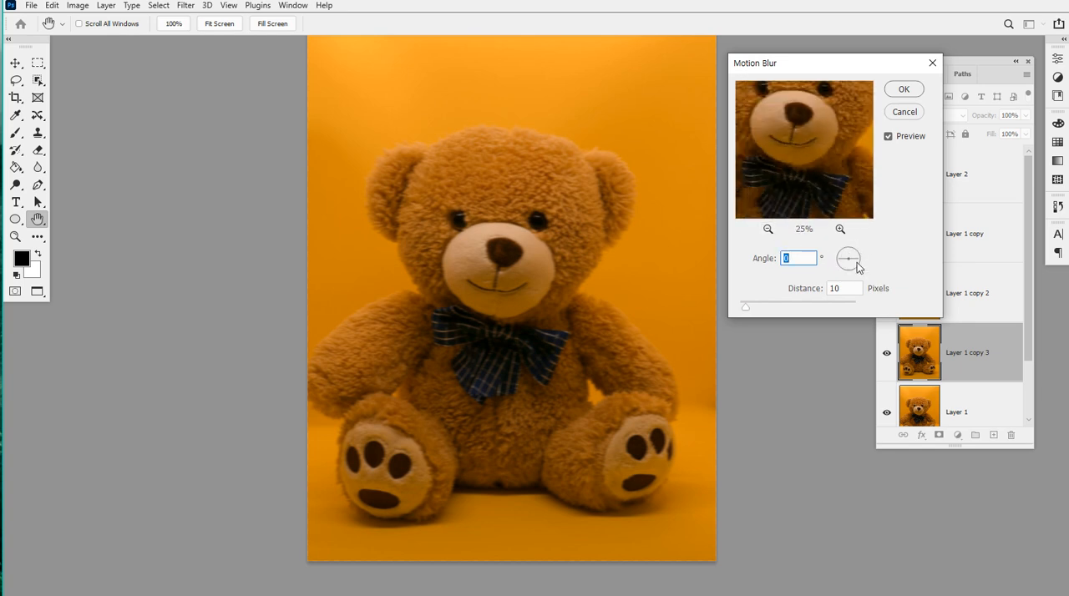
Set the Motion Blur angle to 45 degrees and the distance to 299 pixels
{"action": "left_click", "coordinate": [855, 252]}
{"action": "type", "text": "45"}
{"action": "left_click", "coordinate": [849, 253]}
{"action": "type", "text": "55"}
{"action": "left_click", "coordinate": [790, 307]}
{"action": "left_click_drag", "start_coordinate": [793, 310], "coordinate": [820, 309]}
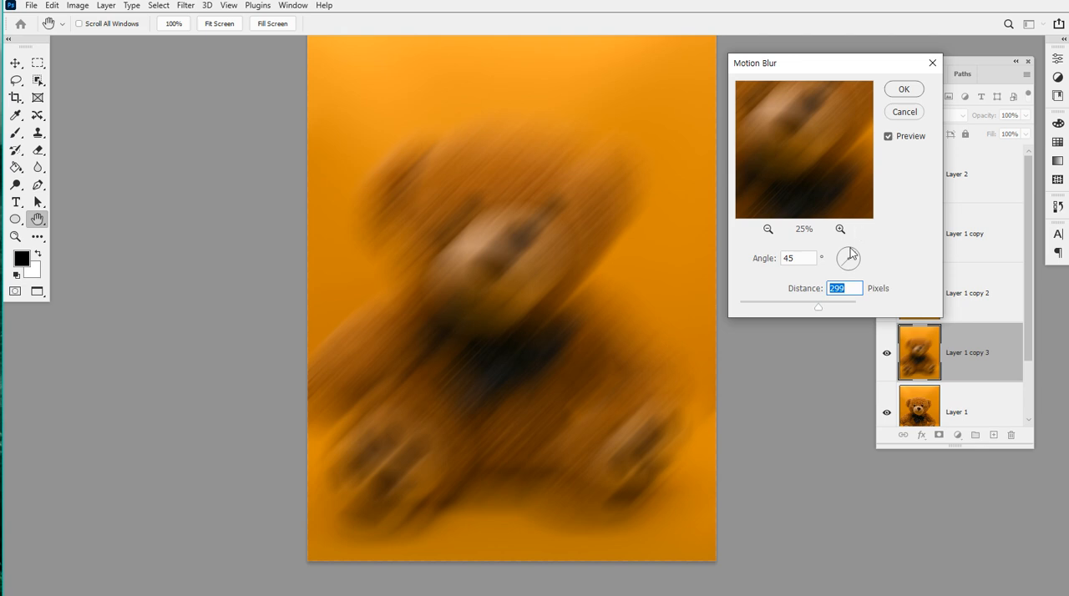
Try a Motion Blur angle of 90 degrees
{"action": "left_click", "coordinate": [811, 258]}
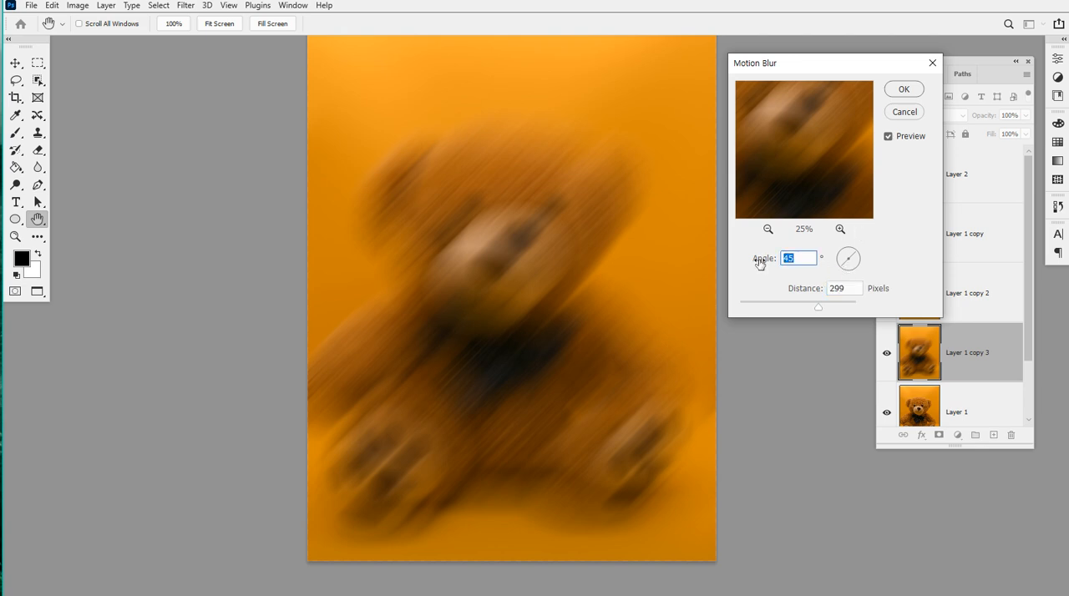
{"action": "type", "text": "9"}
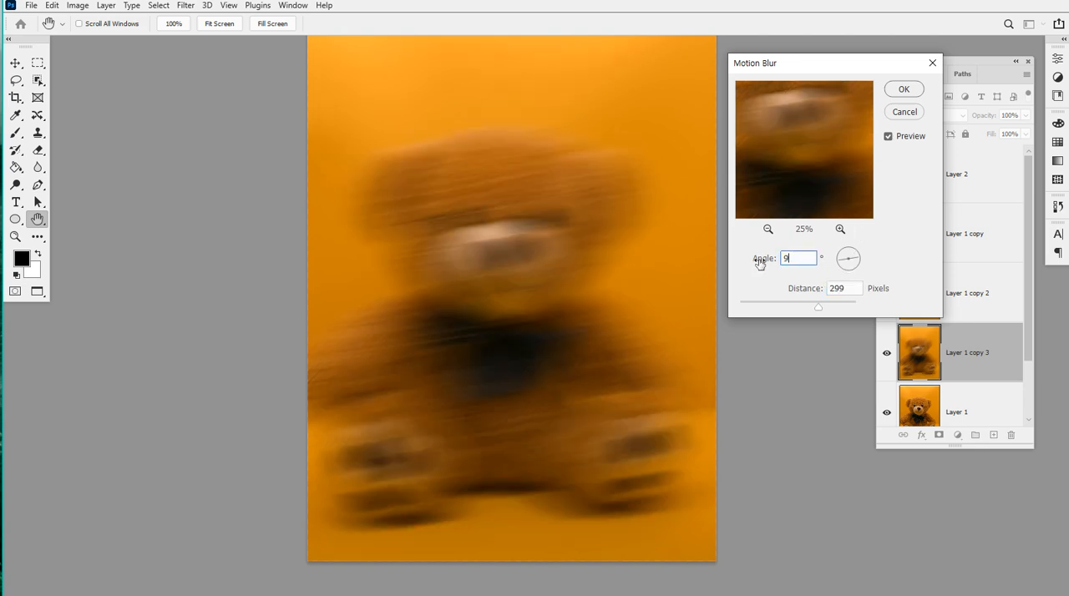
{"action": "type", "text": "0"}
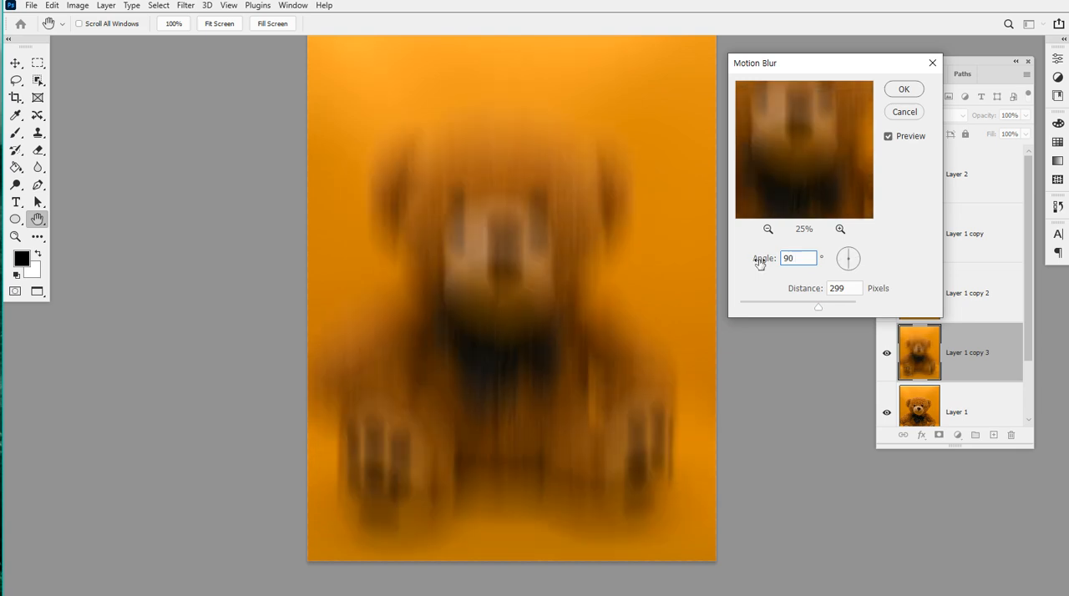
Set the Motion Blur angle to 0 degrees and apply the filter to Layer 1 copy 3
{"action": "left_click_drag", "start_coordinate": [803, 261], "coordinate": [759, 263]}
{"action": "type", "text": "0"}
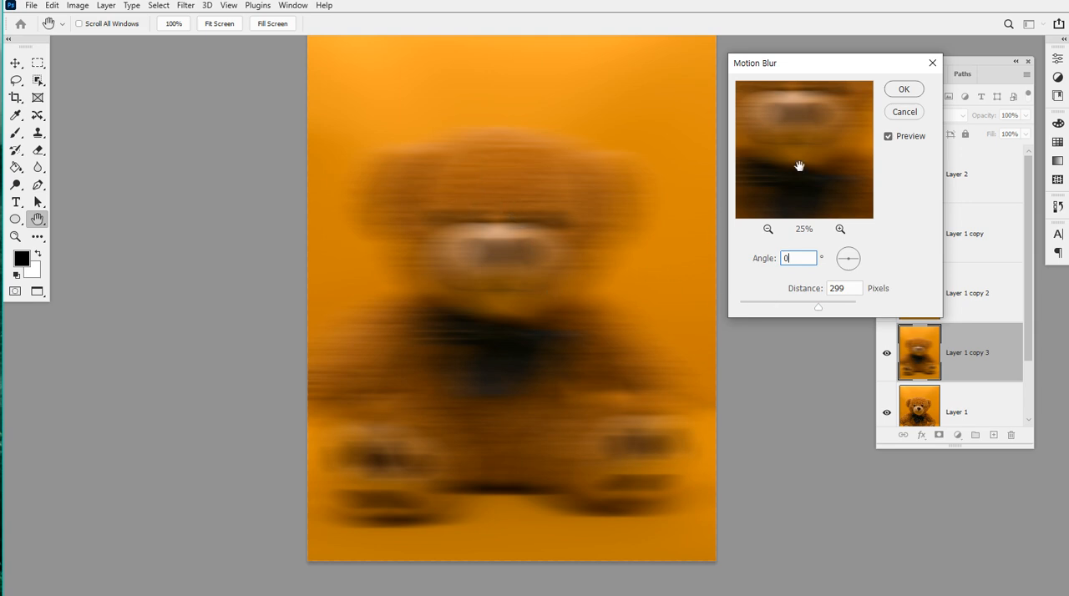
{"action": "left_click", "coordinate": [905, 90]}
{"action": "key", "text": "b"}
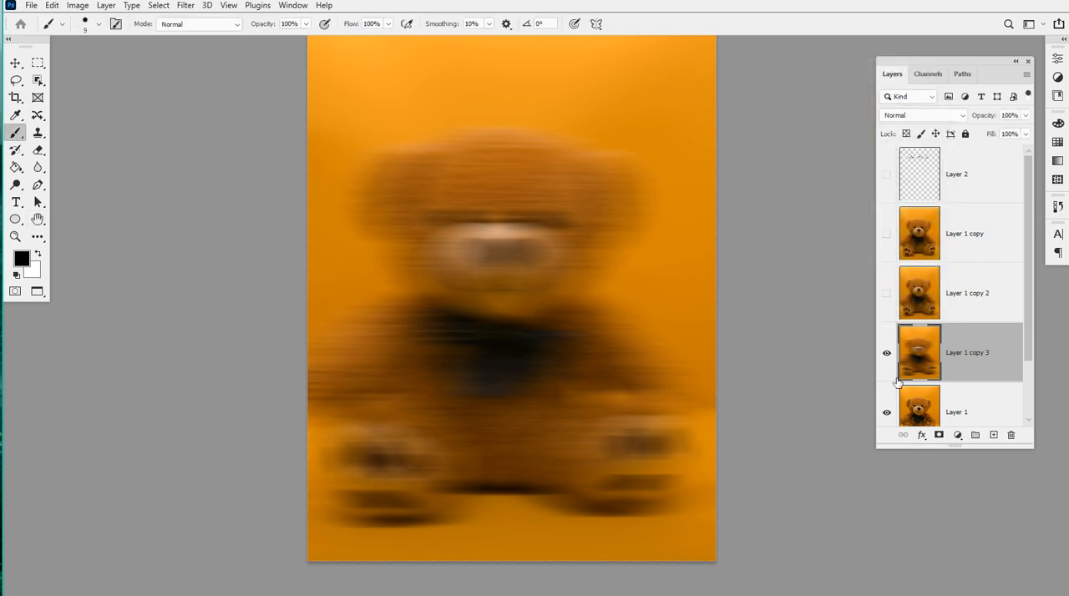
Duplicate Layer 1 and select the whole bear on the copy with the Object Selection tool
{"action": "left_click", "coordinate": [970, 415]}
{"action": "key", "text": "ctrl+j"}
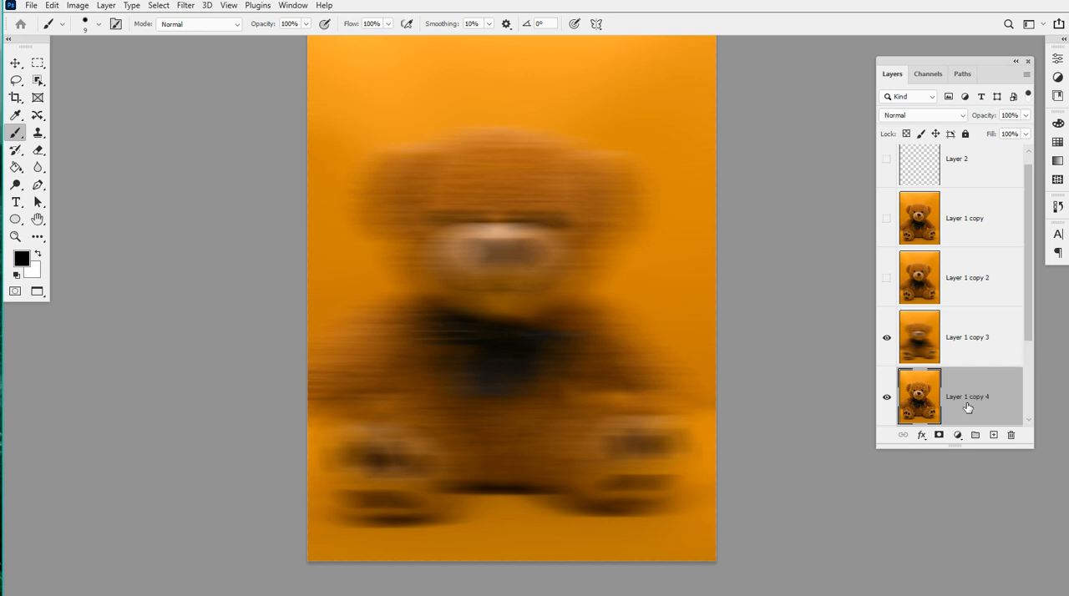
{"action": "scroll", "coordinate": [371, 145], "scroll_direction": "down", "scroll_amount": 3}
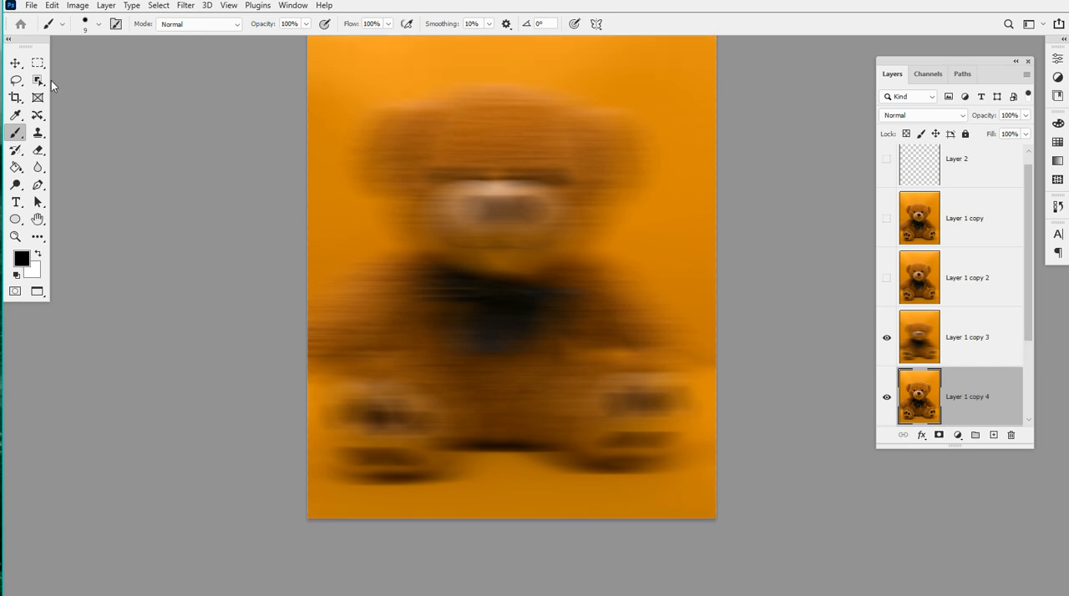
{"action": "left_click", "coordinate": [39, 81]}
{"action": "left_click_drag", "start_coordinate": [315, 55], "coordinate": [708, 506]}
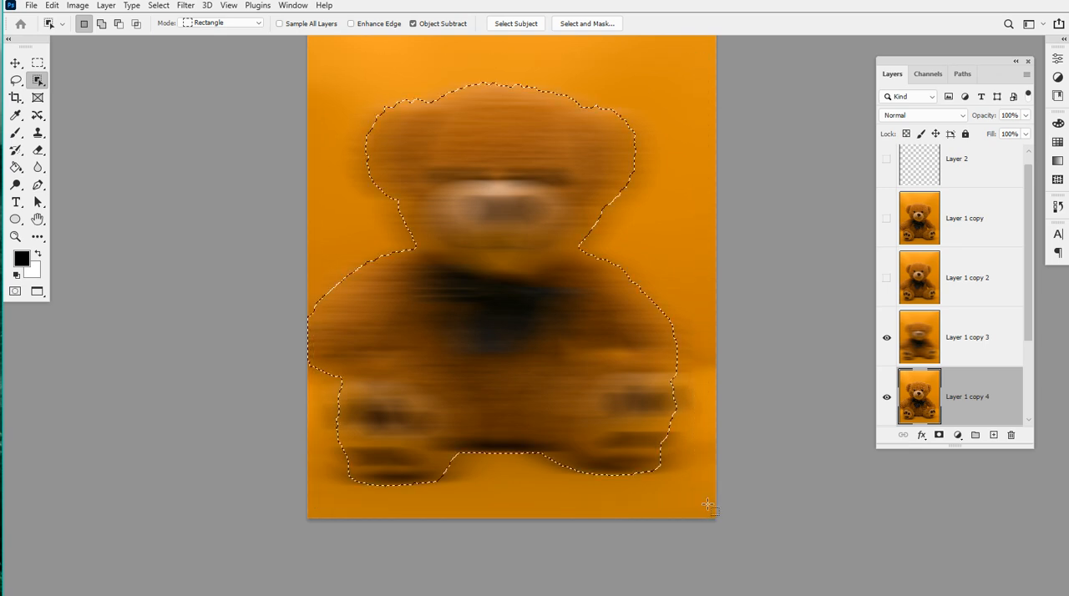
Copy the selected bear onto a new layer above Layer 1 copy 3 and shift it slightly to the right
{"action": "key", "text": "ctrl+j"}
{"action": "left_click_drag", "start_coordinate": [987, 418], "coordinate": [976, 309]}
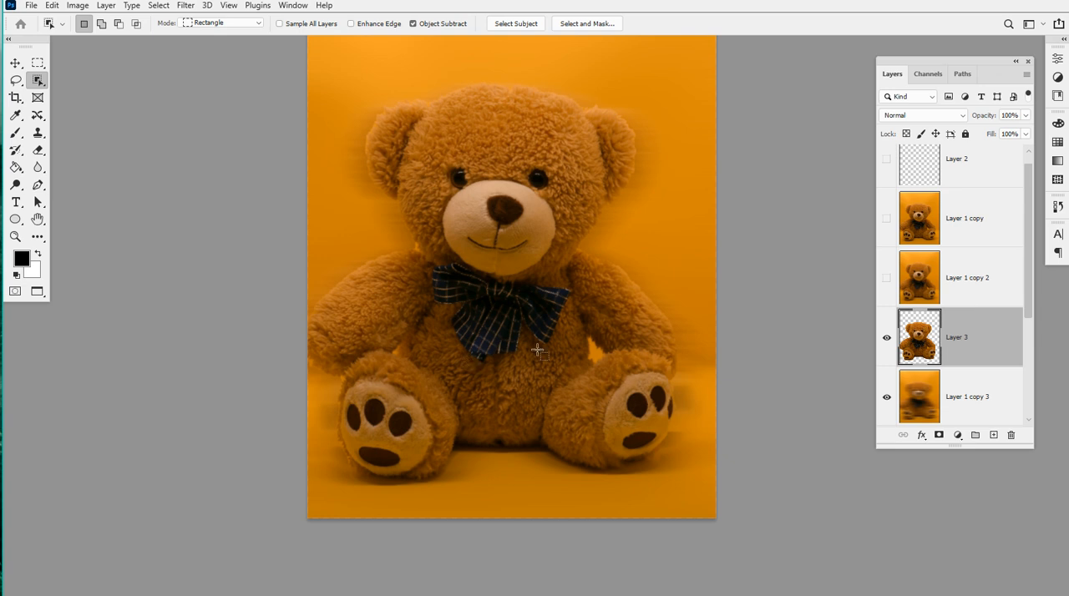
{"action": "left_click_drag", "start_coordinate": [508, 337], "coordinate": [539, 339]}
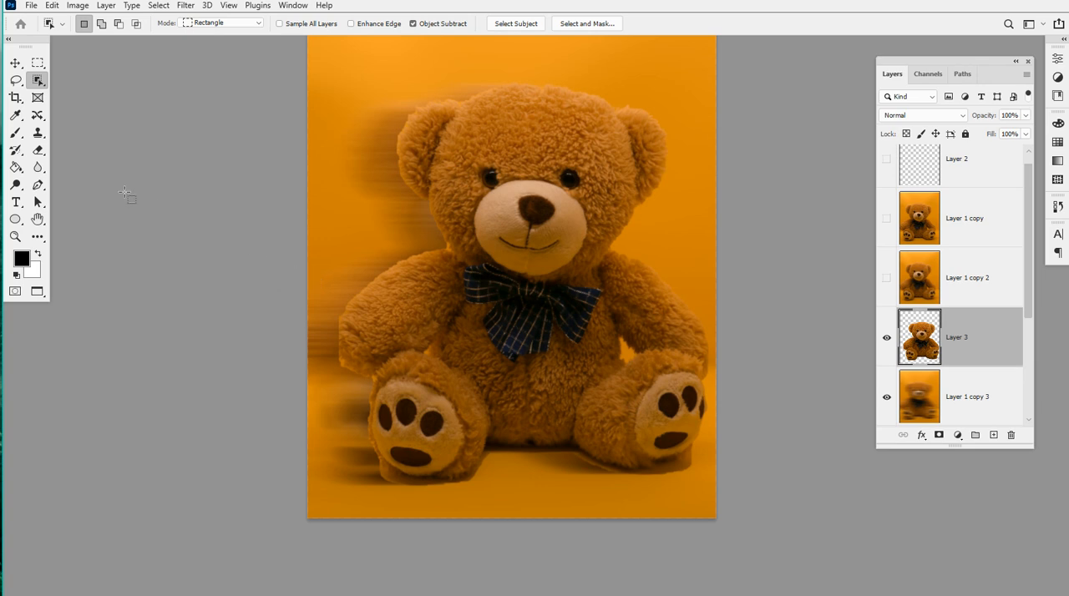
Add a layer mask to Layer 3 and choose the Soft Round brush with black as the painting colour
{"action": "left_click", "coordinate": [45, 155]}
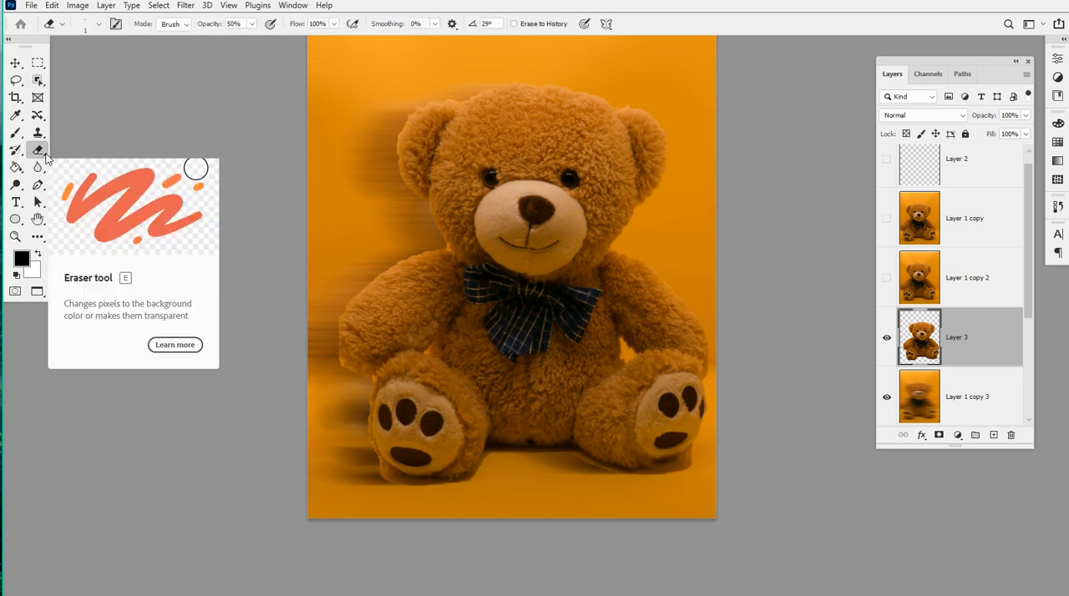
{"action": "left_click", "coordinate": [939, 436]}
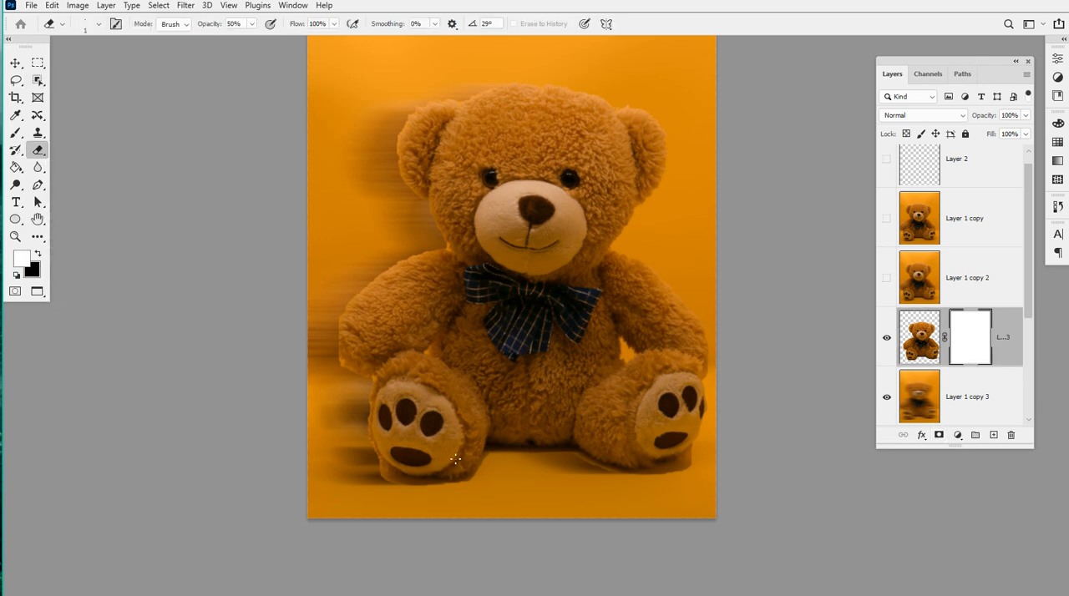
{"action": "key", "text": "b"}
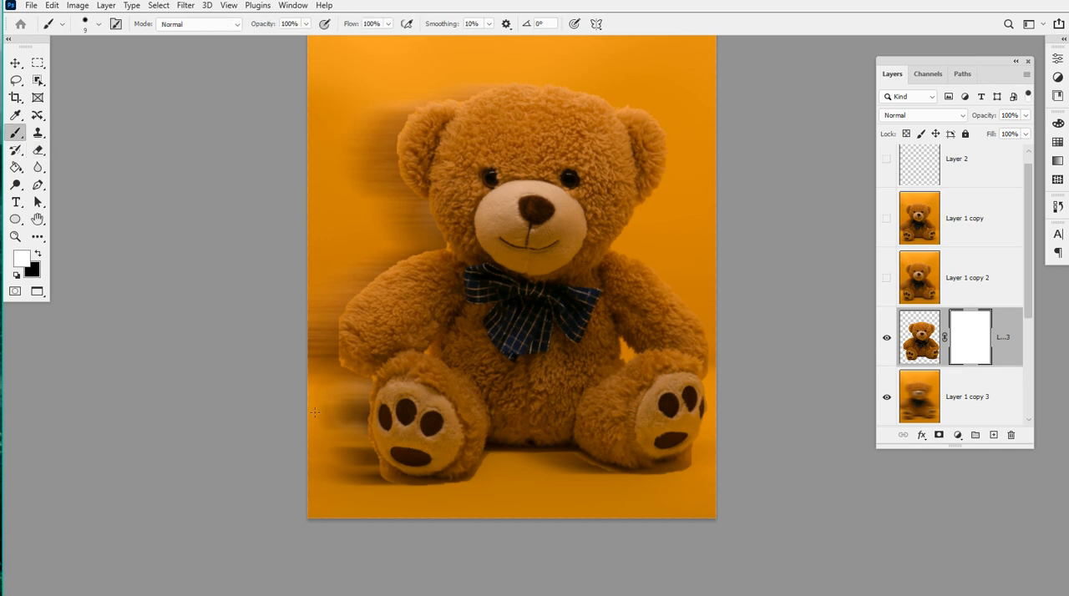
{"action": "key", "text": "x"}
{"action": "key", "text": "bracketright"}
{"action": "key", "text": "bracketright"}
{"action": "key", "text": "bracketright"}
{"action": "key", "text": "bracketright"}
{"action": "key", "text": "bracketright"}
{"action": "key", "text": "bracketright"}
{"action": "key", "text": "bracketright"}
{"action": "key", "text": "bracketright"}
{"action": "key", "text": "bracketright"}
{"action": "key", "text": "bracketright"}
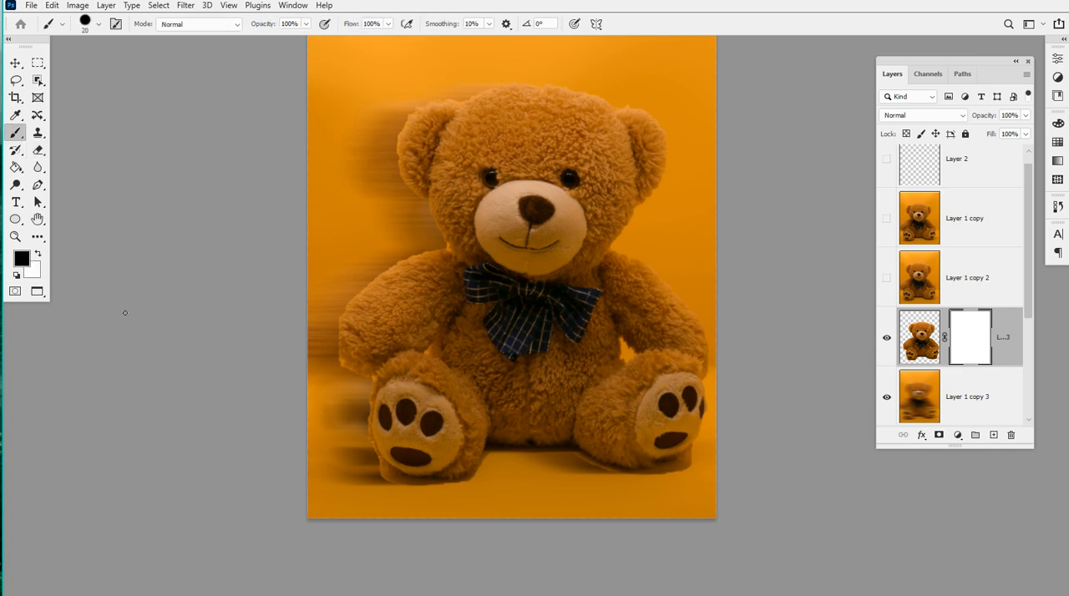
{"action": "left_click", "coordinate": [99, 25]}
{"action": "left_click", "coordinate": [94, 192]}
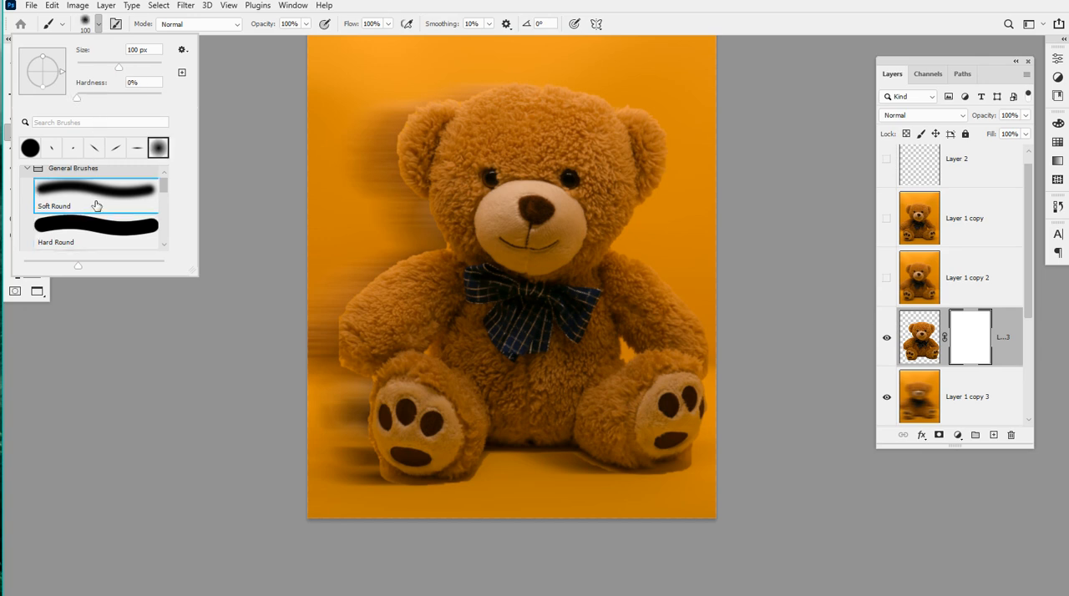
{"action": "key", "text": "Return"}
Enlarge the brush and paint black on Layer 3's mask down the bear's left edge, blending it into the motion blur
{"action": "key", "text": "bracketright"}
{"action": "key", "text": "bracketright"}
{"action": "key", "text": "bracketright"}
{"action": "key", "text": "bracketright"}
{"action": "key", "text": "bracketright"}
{"action": "key", "text": "bracketright"}
{"action": "key", "text": "bracketright"}
{"action": "key", "text": "bracketright"}
{"action": "key", "text": "bracketright"}
{"action": "key", "text": "bracketright"}
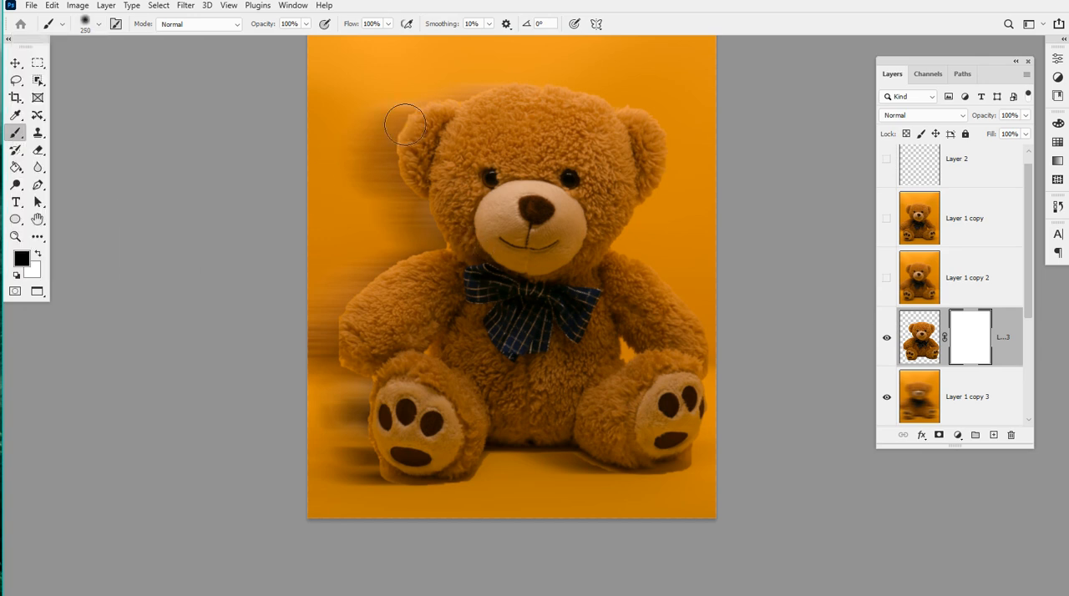
{"action": "key", "text": "bracketleft"}
{"action": "mouse_move", "coordinate": [398, 89]}
{"action": "left_mouse_down"}
{"action": "mouse_move", "coordinate": [391, 168]}
{"action": "mouse_move", "coordinate": [355, 167]}
{"action": "mouse_move", "coordinate": [394, 220]}
{"action": "mouse_move", "coordinate": [365, 258]}
{"action": "mouse_move", "coordinate": [398, 255]}
{"action": "mouse_move", "coordinate": [371, 260]}
{"action": "mouse_move", "coordinate": [412, 239]}
{"action": "mouse_move", "coordinate": [323, 280]}
{"action": "mouse_move", "coordinate": [344, 257]}
{"action": "mouse_move", "coordinate": [235, 407]}
{"action": "mouse_move", "coordinate": [305, 377]}
{"action": "mouse_move", "coordinate": [280, 424]}
{"action": "mouse_move", "coordinate": [338, 401]}
{"action": "mouse_move", "coordinate": [306, 437]}
{"action": "mouse_move", "coordinate": [351, 495]}
{"action": "left_mouse_up"}
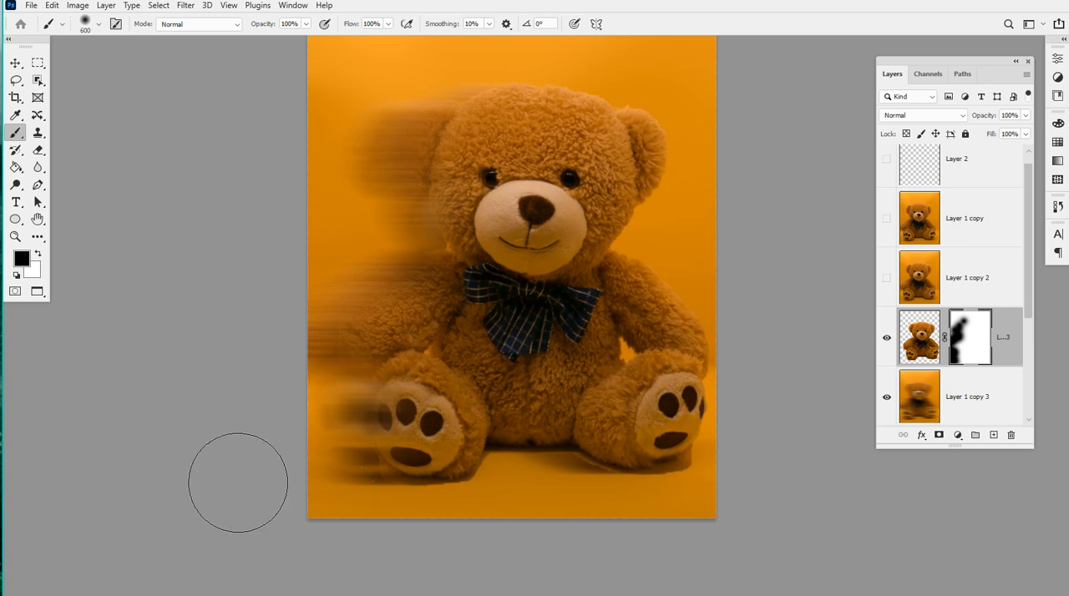
{"action": "key", "text": "bracketleft"}
{"action": "key", "text": "bracketleft"}
{"action": "key", "text": "bracketleft"}
{"action": "key", "text": "bracketleft"}
{"action": "key", "text": "bracketleft"}
{"action": "key", "text": "bracketleft"}
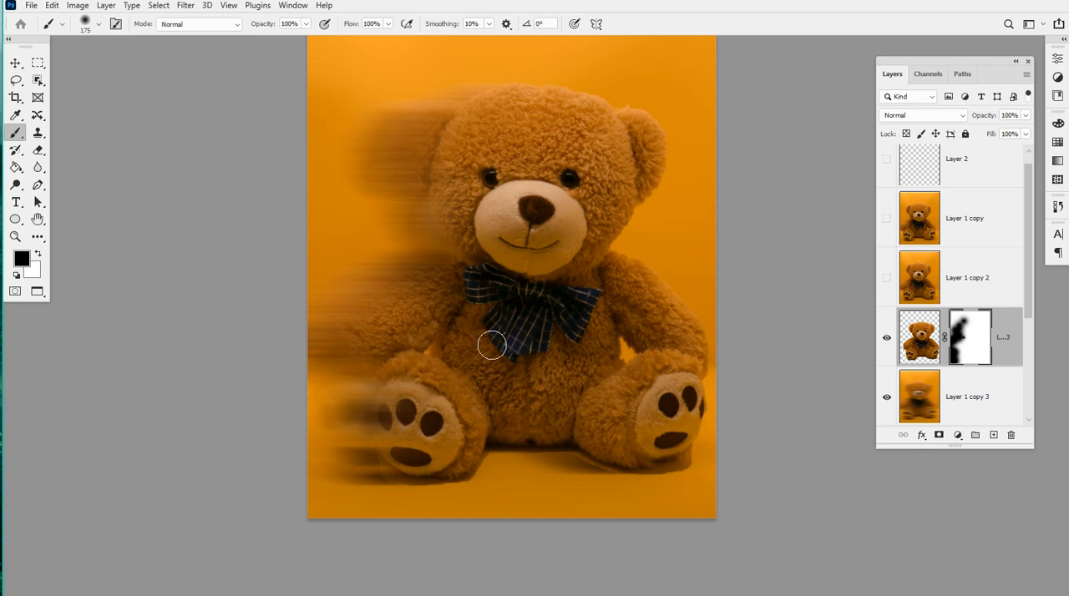
Hide Layer 3 and Layer 1 copy 3, and duplicate Layer 1 copy 4
{"action": "left_click", "coordinate": [888, 339]}
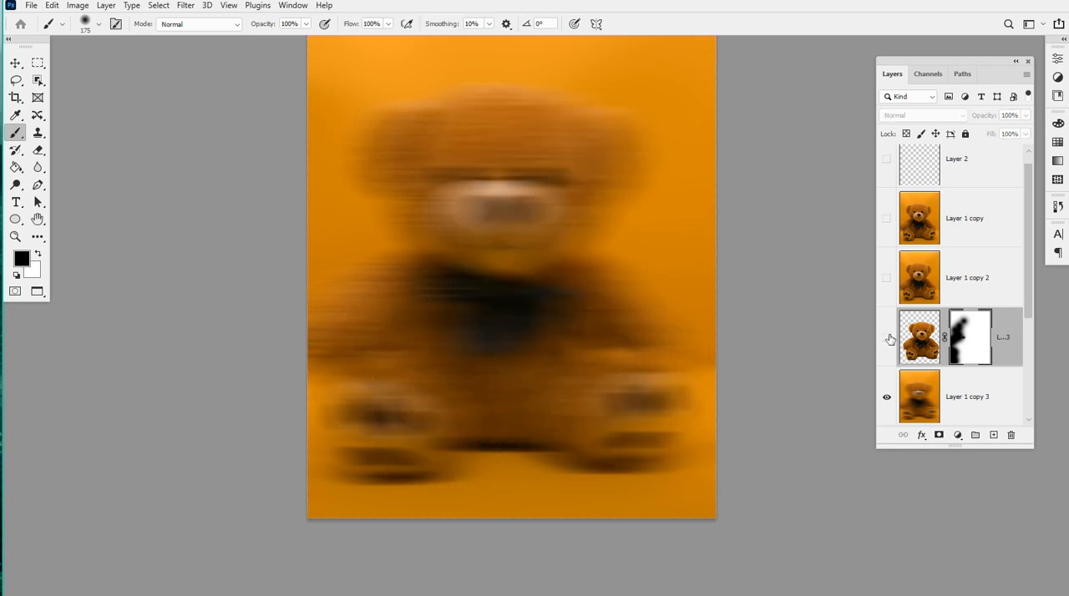
{"action": "left_click", "coordinate": [887, 396]}
{"action": "scroll", "coordinate": [898, 345], "scroll_direction": "down", "scroll_amount": 1}
{"action": "scroll", "coordinate": [895, 345], "scroll_direction": "down", "scroll_amount": 2}
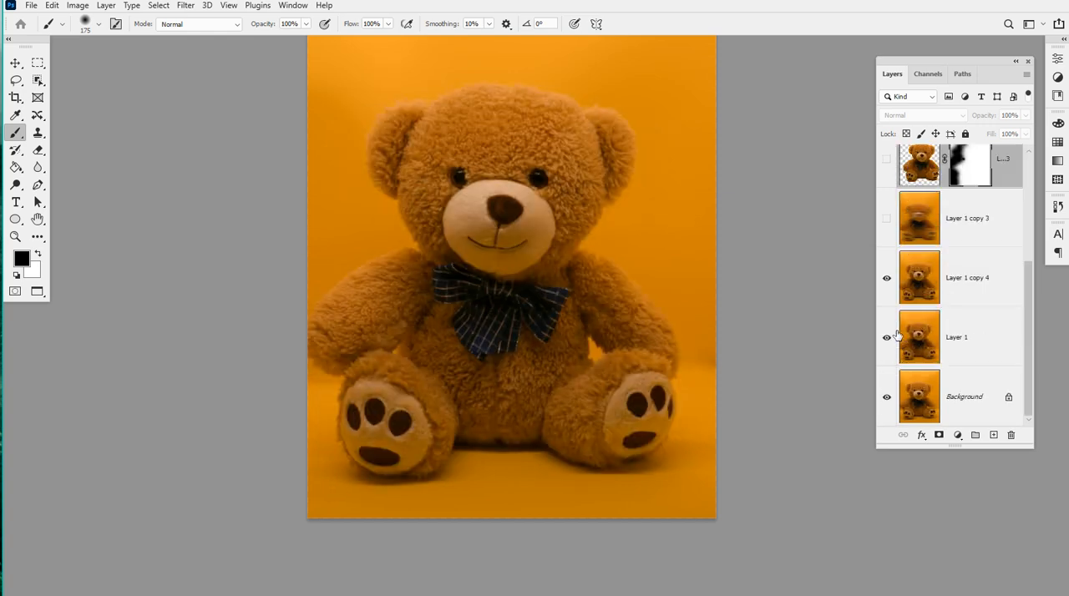
{"action": "left_click", "coordinate": [959, 277]}
{"action": "key", "text": "ctrl+j"}
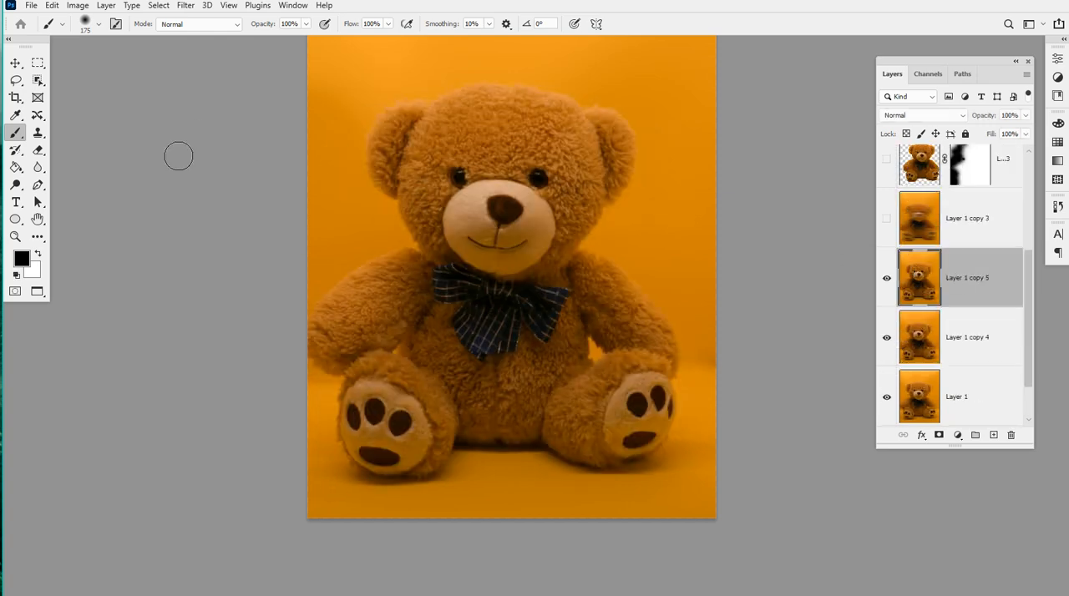
Try a Radial Blur on Layer 1 copy 5 with the Spin method, amount 81 and Good quality
{"action": "left_click", "coordinate": [189, 7]}
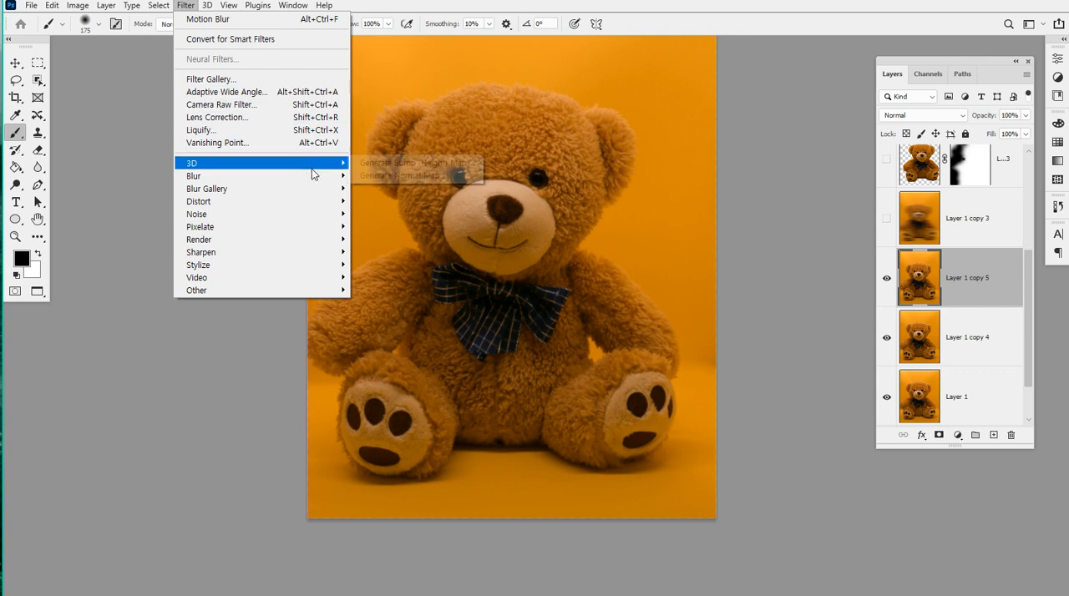
{"action": "mouse_move", "coordinate": [335, 178]}
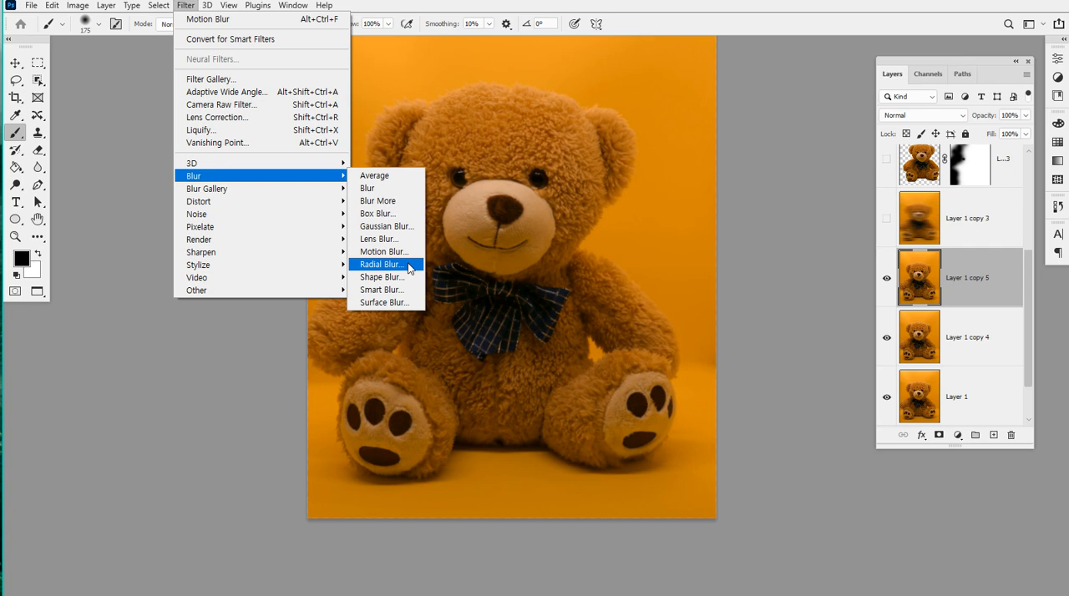
{"action": "left_click", "coordinate": [409, 264]}
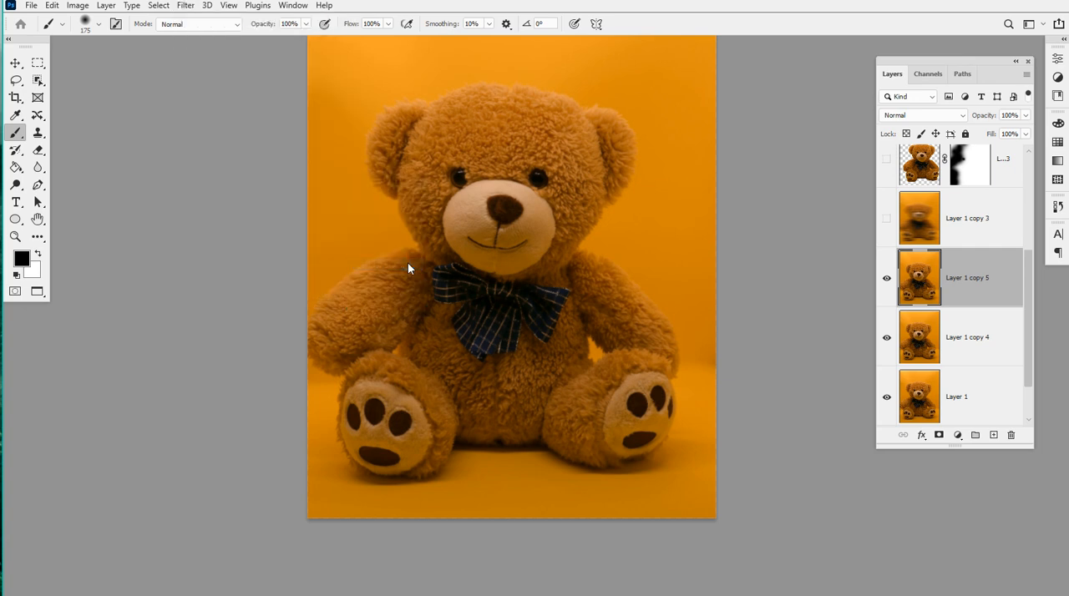
{"action": "left_click_drag", "start_coordinate": [588, 134], "coordinate": [792, 61]}
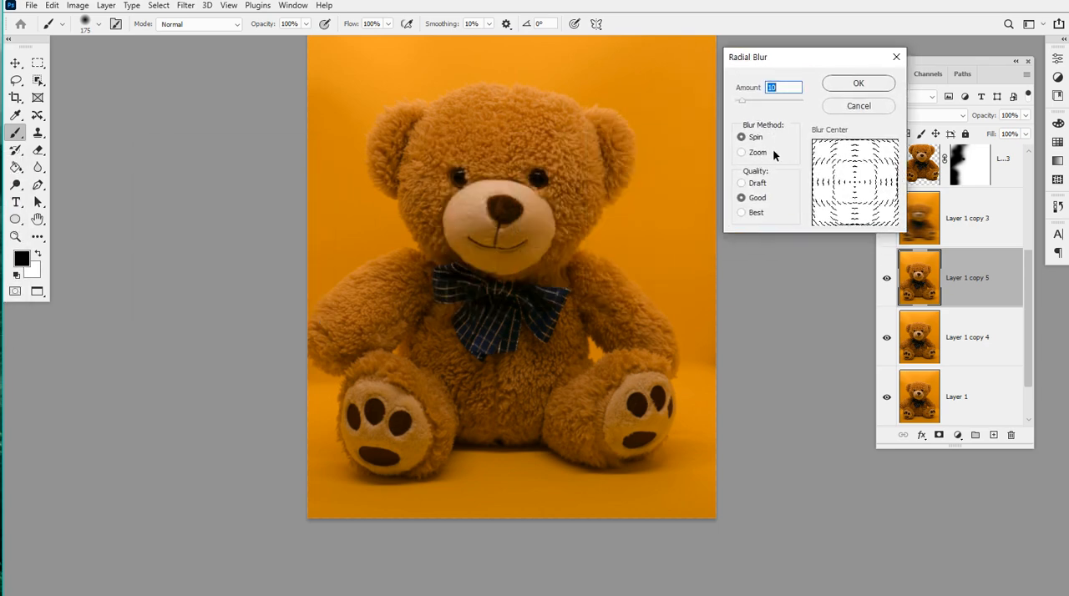
{"action": "left_click_drag", "start_coordinate": [740, 100], "coordinate": [791, 102]}
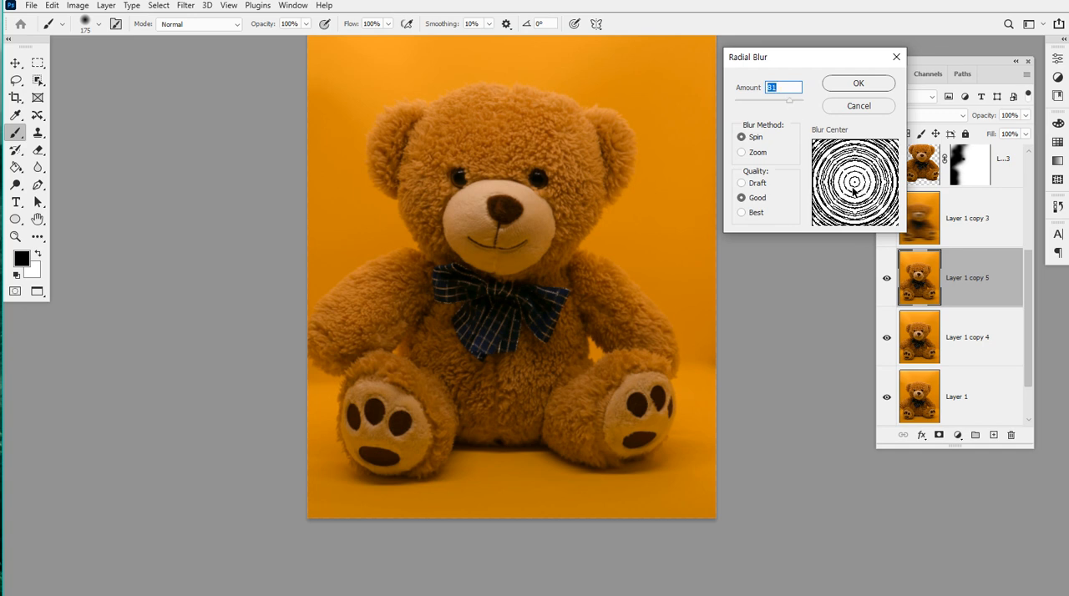
{"action": "left_click", "coordinate": [845, 88]}
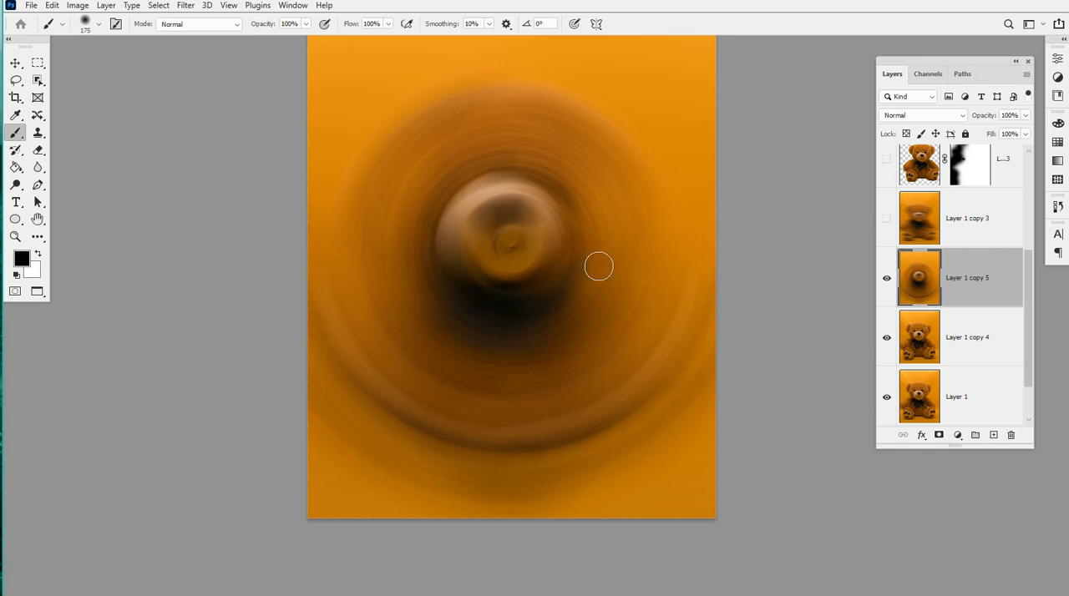
{"action": "key", "text": "ctrl+z"}
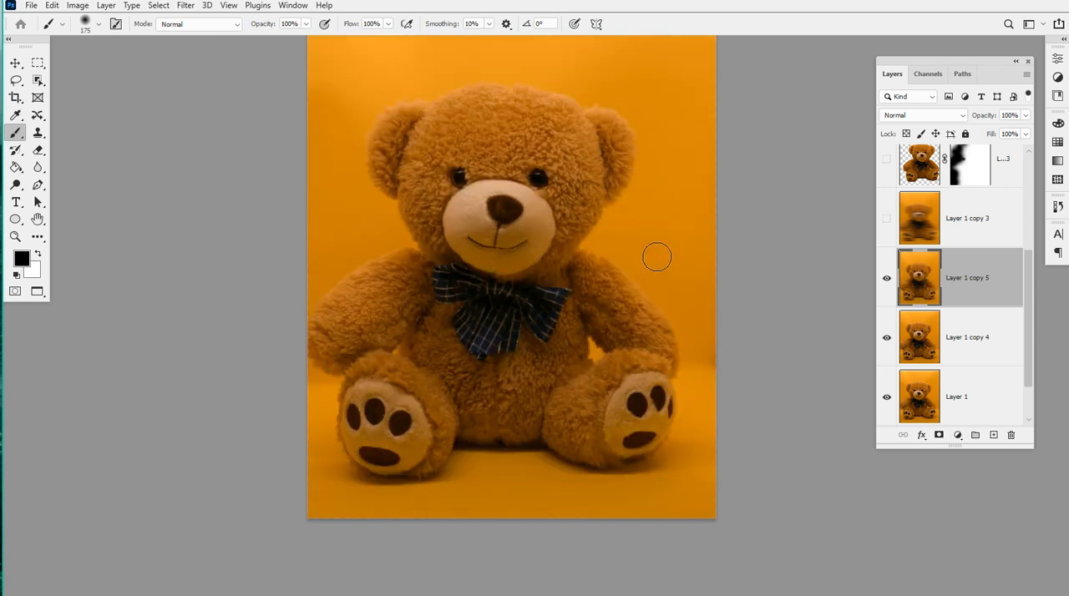
Apply a Zoom Radial Blur of 100 to Layer 1 copy 5, centred slightly up and left, and preview it behind the Layer 3 cutout
{"action": "left_click", "coordinate": [189, 7]}
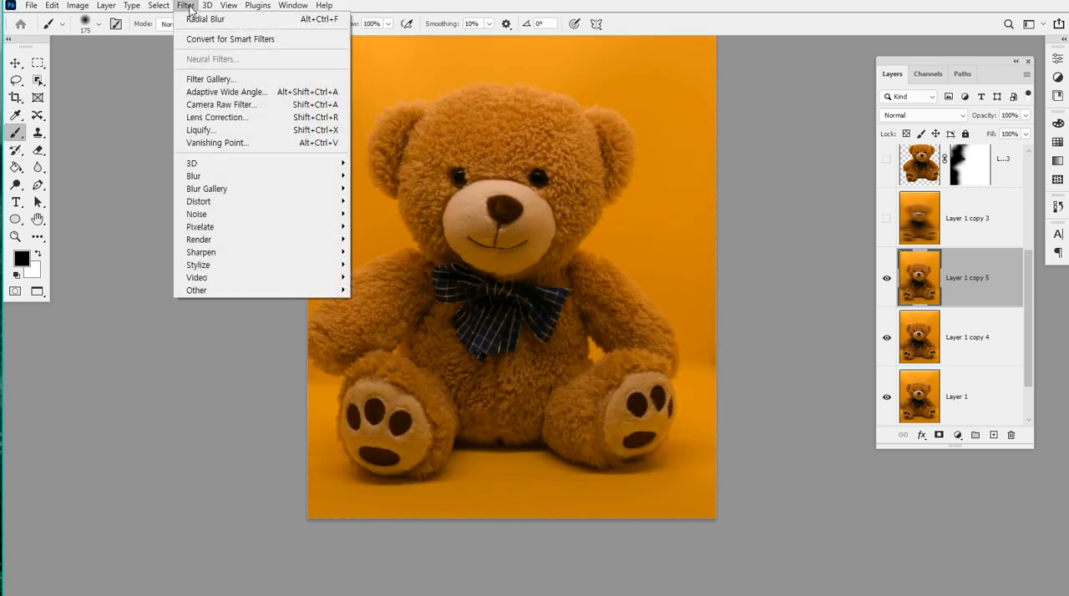
{"action": "mouse_move", "coordinate": [163, 6]}
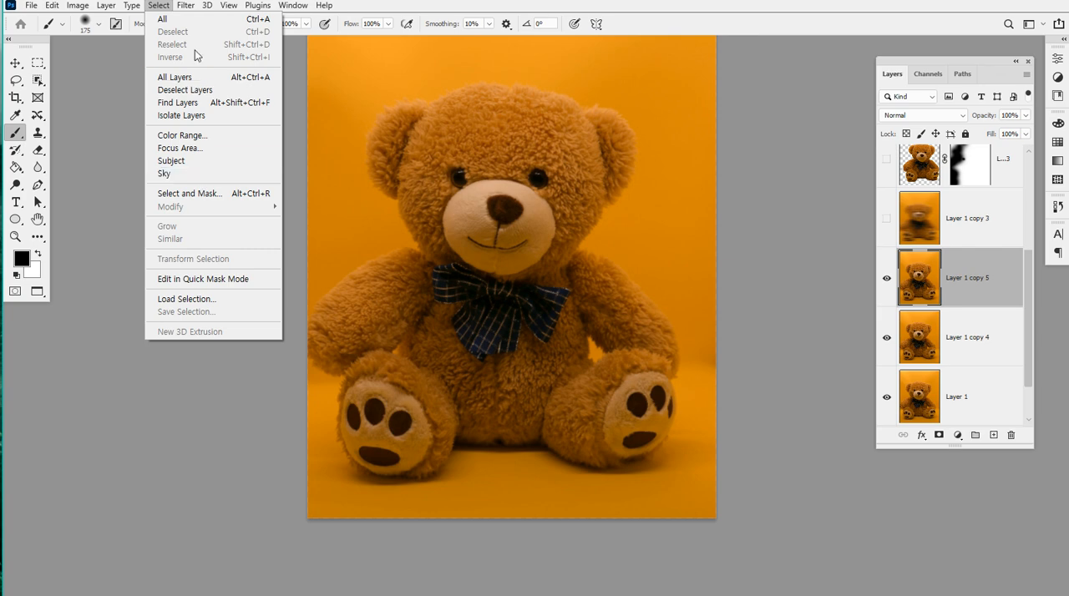
{"action": "mouse_move", "coordinate": [286, 177]}
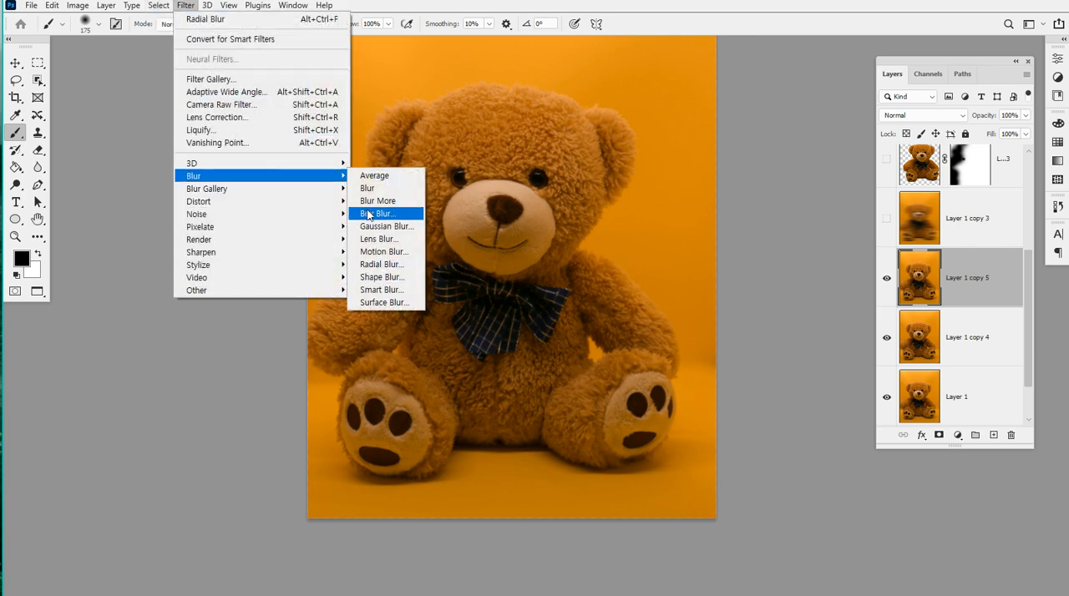
{"action": "left_click", "coordinate": [406, 264]}
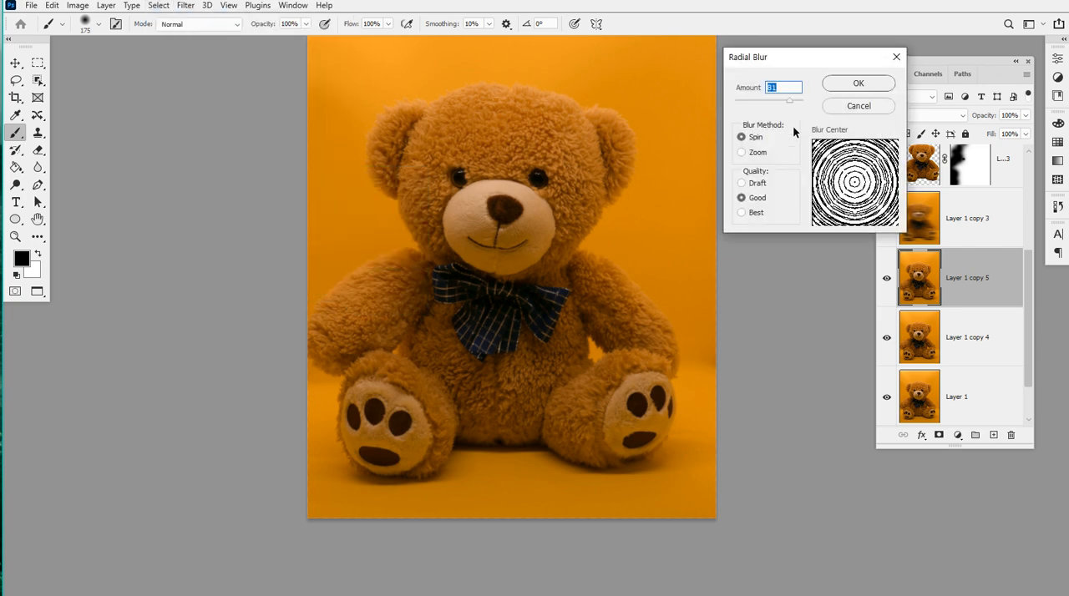
{"action": "left_click_drag", "start_coordinate": [796, 65], "coordinate": [796, 96]}
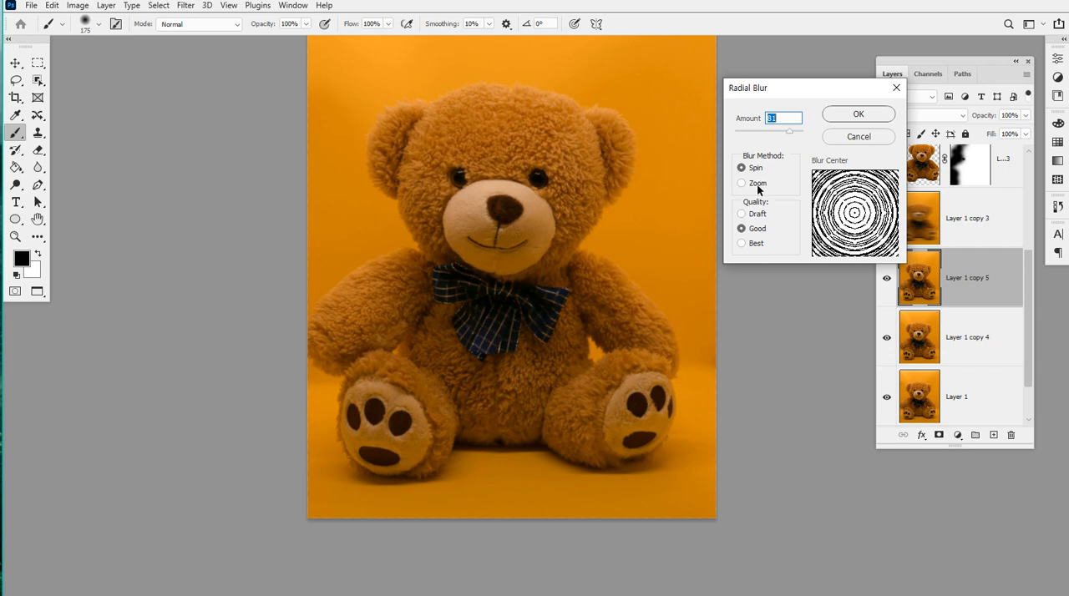
{"action": "left_click", "coordinate": [759, 187]}
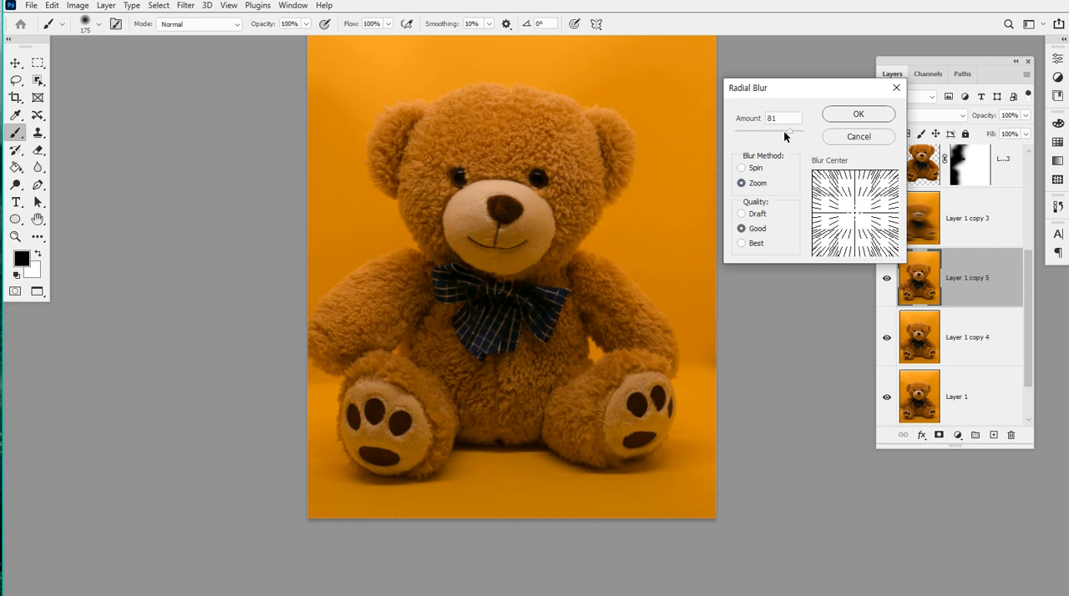
{"action": "left_click_drag", "start_coordinate": [788, 132], "coordinate": [817, 136]}
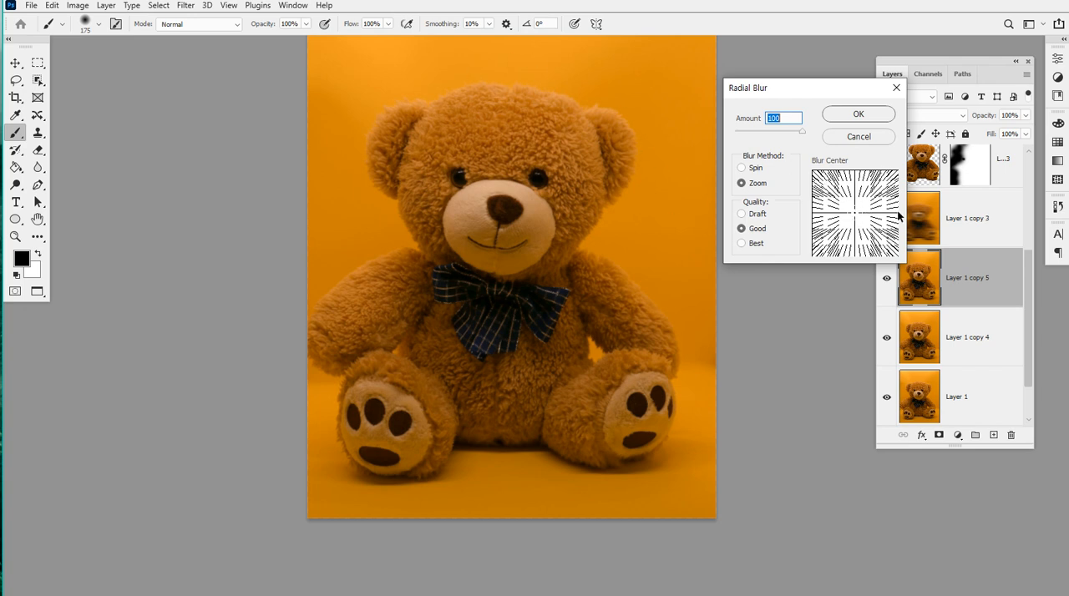
{"action": "left_click_drag", "start_coordinate": [854, 215], "coordinate": [848, 206]}
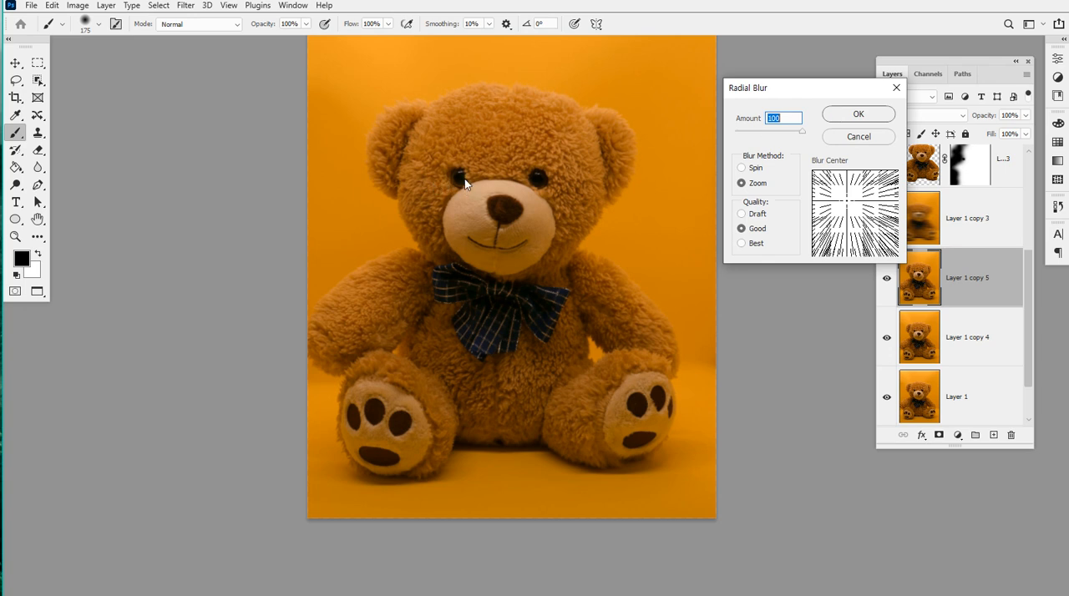
{"action": "left_click", "coordinate": [855, 117]}
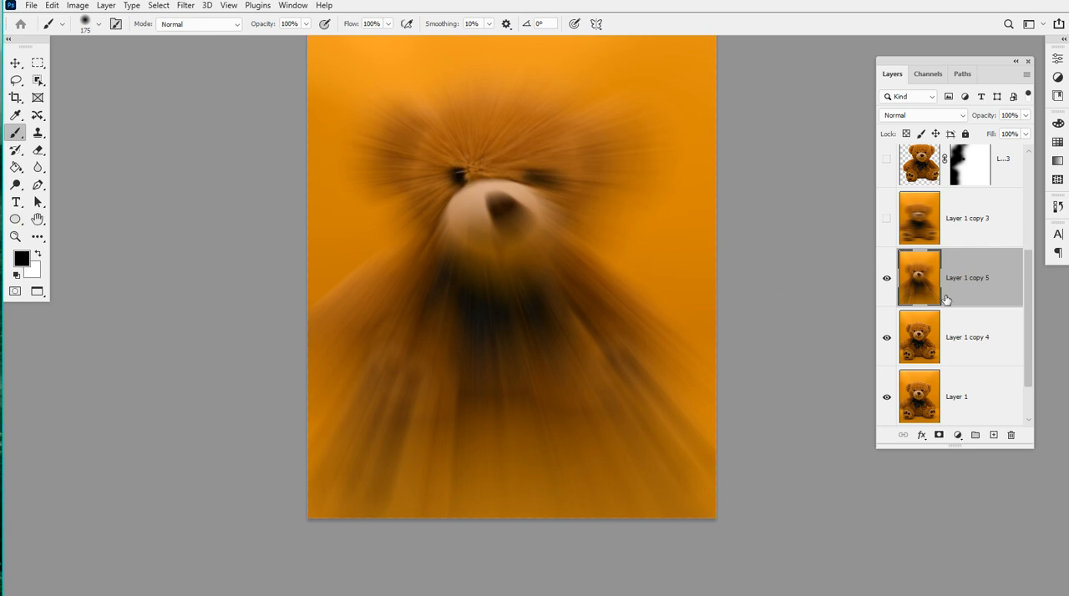
{"action": "left_click", "coordinate": [886, 160]}
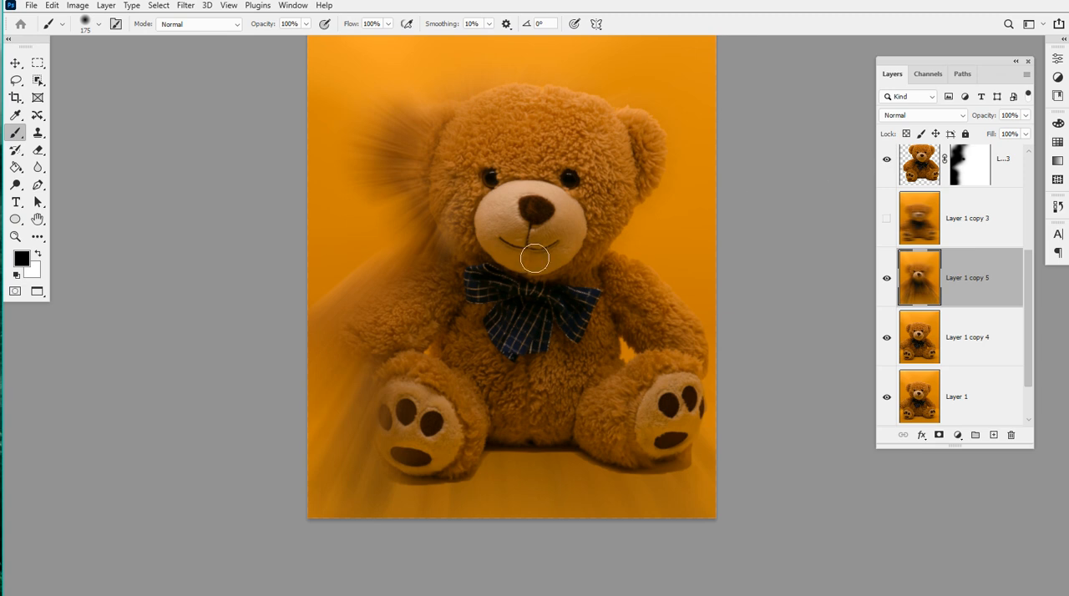
{"action": "left_click", "coordinate": [886, 160]}
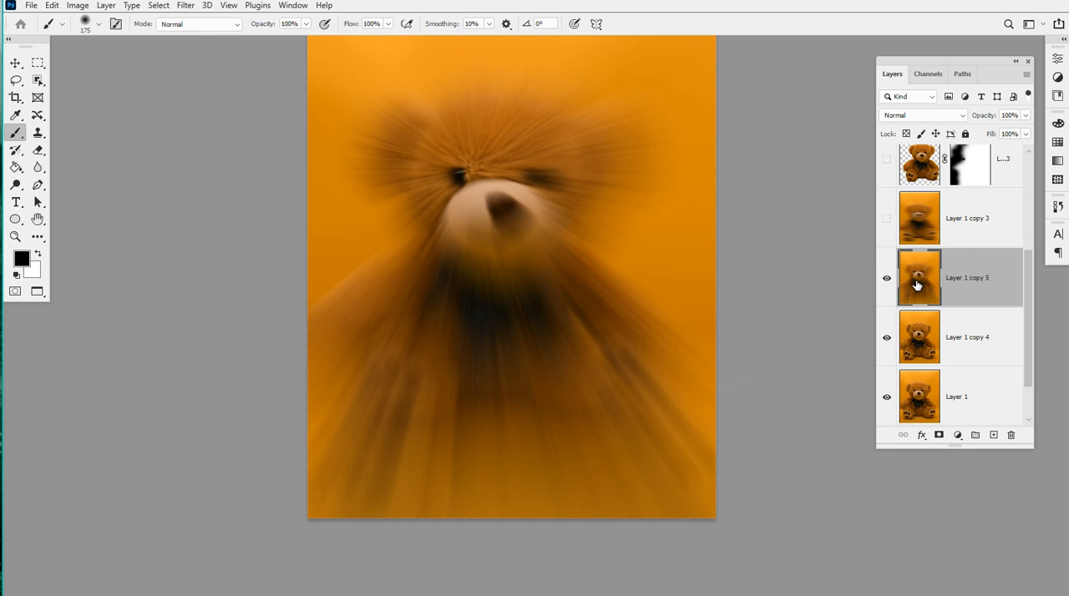
Hide Layer 1 copy 5 and make another duplicate of Layer 1 copy 4
{"action": "left_click", "coordinate": [887, 277]}
{"action": "left_click", "coordinate": [983, 339]}
{"action": "key", "text": "ctrl+j"}
Start a Shape Blur on Layer 1 copy 6 and pick the fourth tree shape from the Leaf Trees group
{"action": "left_click", "coordinate": [184, 6]}
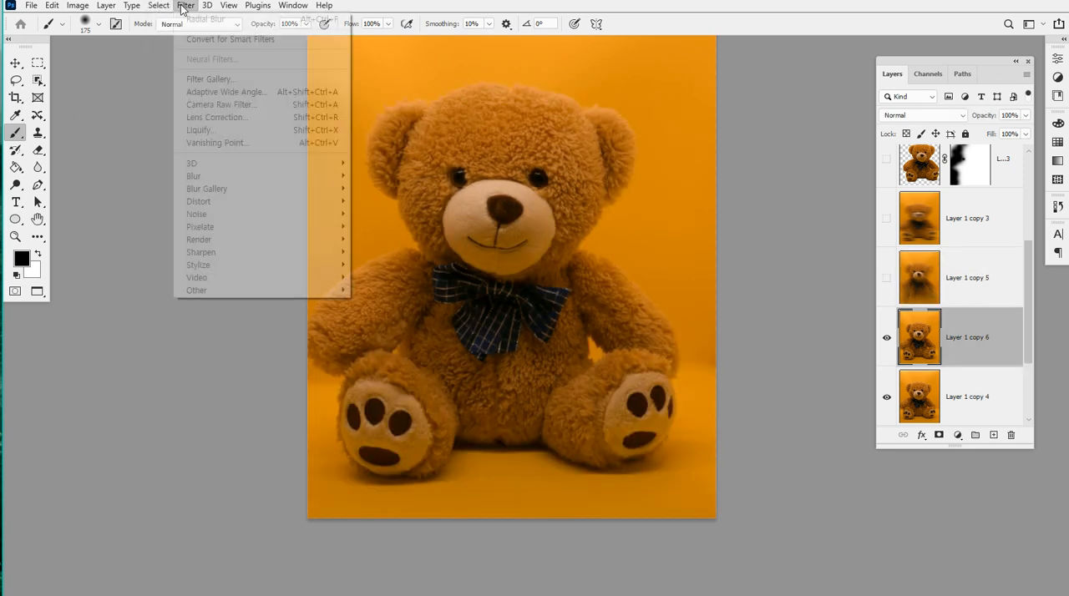
{"action": "mouse_move", "coordinate": [296, 179]}
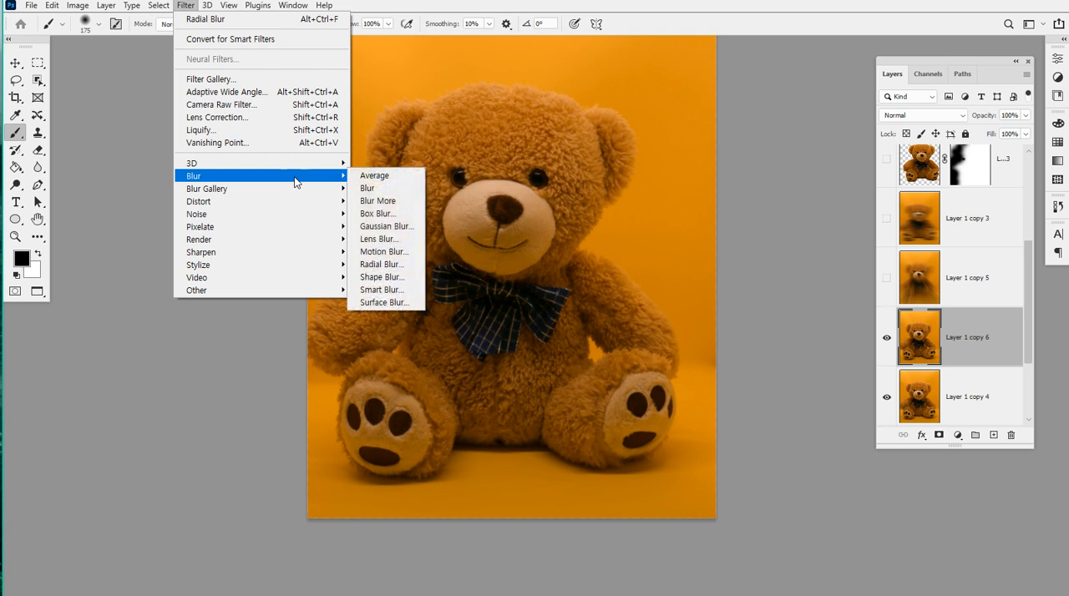
{"action": "left_click", "coordinate": [411, 278]}
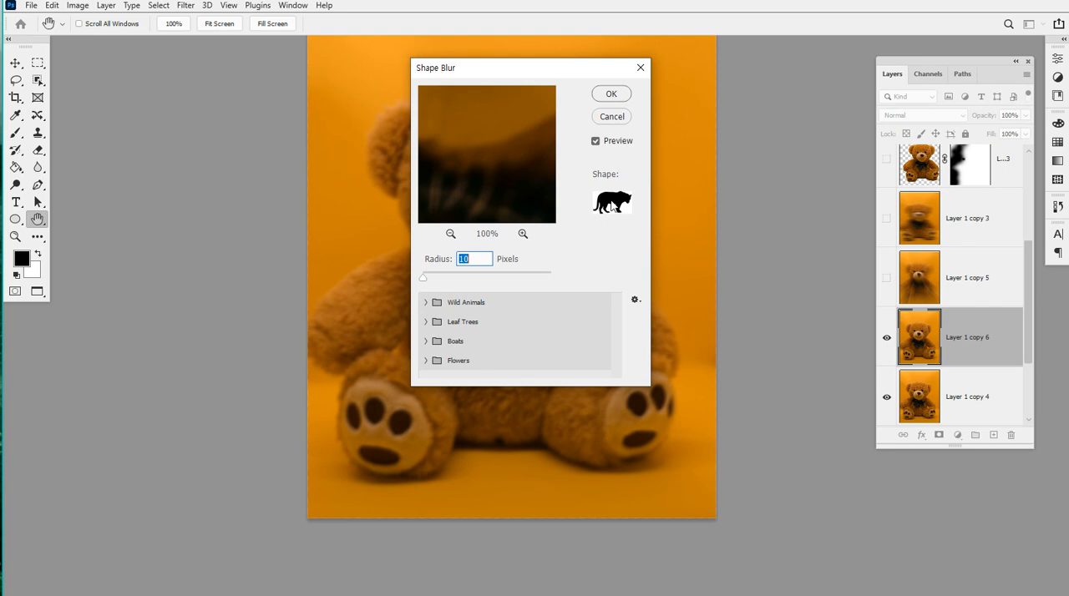
{"action": "left_click", "coordinate": [427, 322]}
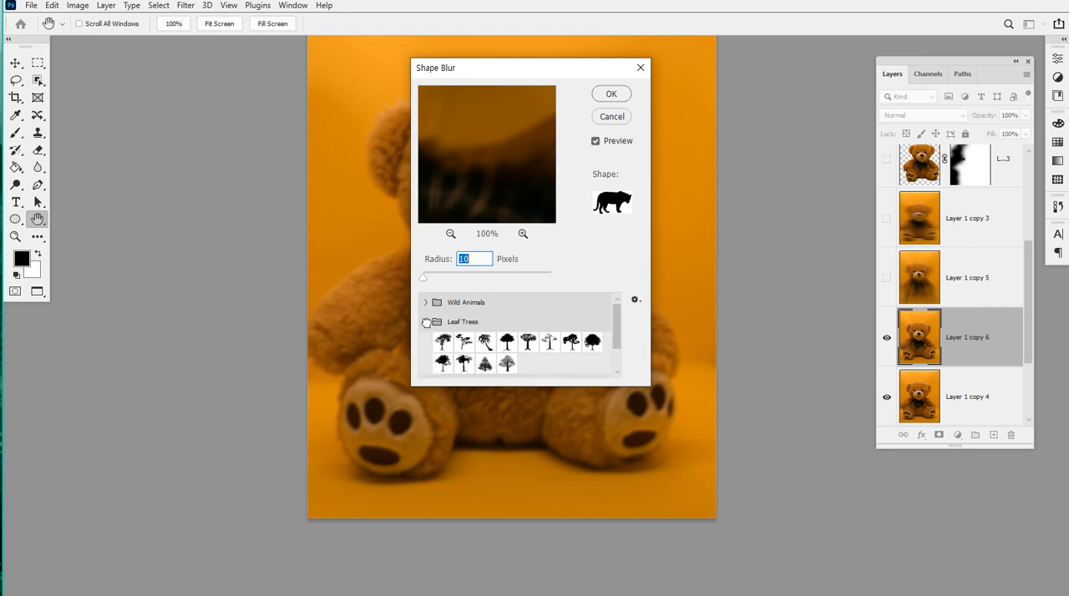
{"action": "left_click", "coordinate": [507, 341]}
{"action": "left_click_drag", "start_coordinate": [492, 74], "coordinate": [826, 59]}
Try a Shape Blur radius of 830 pixels and reduce it to 366 pixels
{"action": "left_click_drag", "start_coordinate": [759, 264], "coordinate": [843, 267]}
{"action": "left_click", "coordinate": [865, 265]}
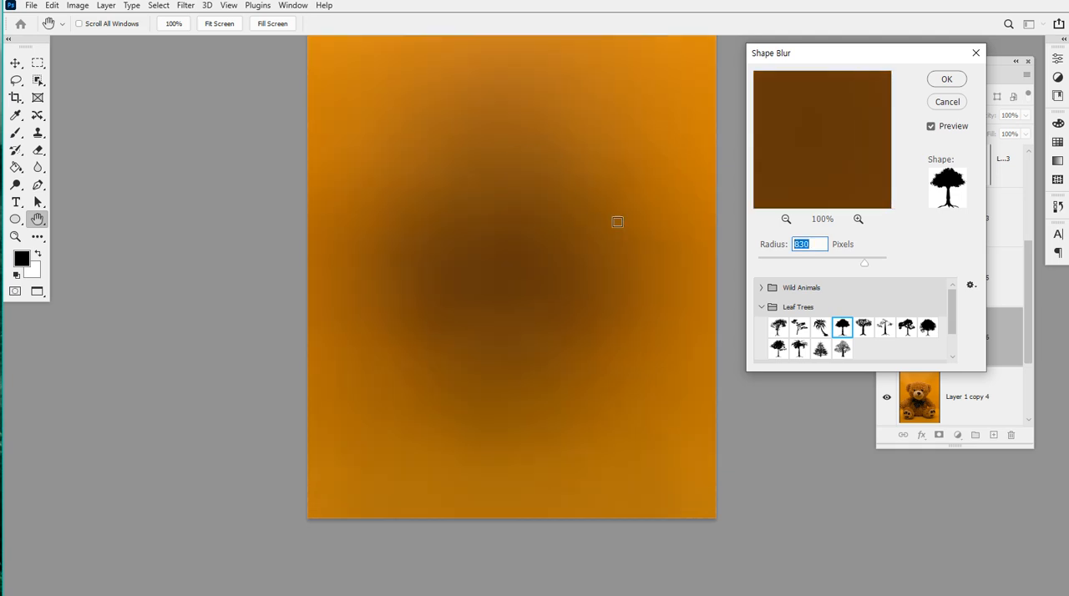
{"action": "left_click", "coordinate": [805, 264]}
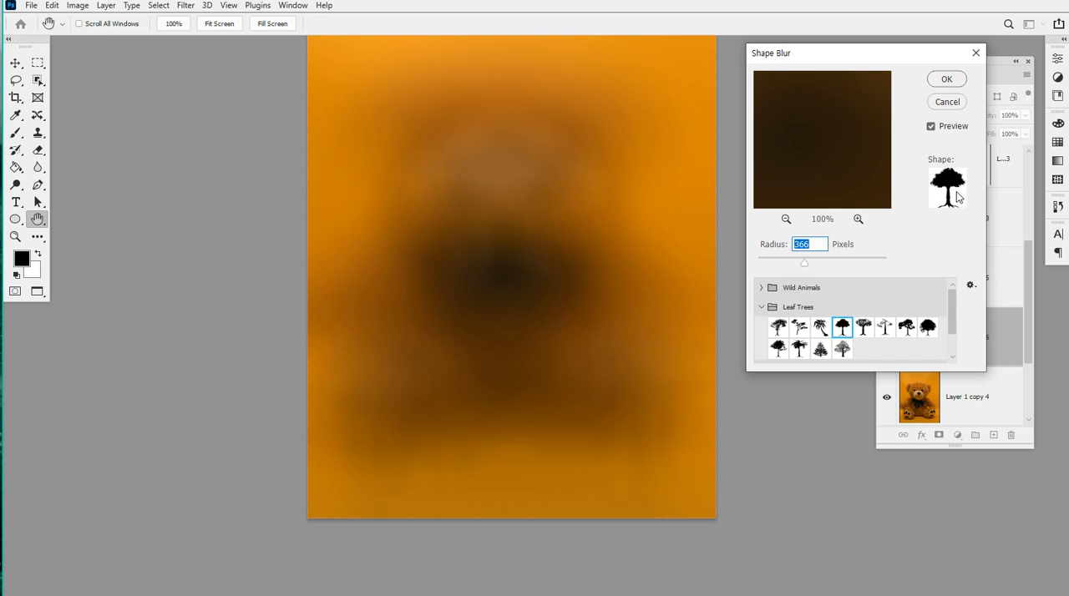
Browse the shape presets around Leaf Trees and cancel the Shape Blur
{"action": "scroll", "coordinate": [825, 292], "scroll_direction": "down", "scroll_amount": 2}
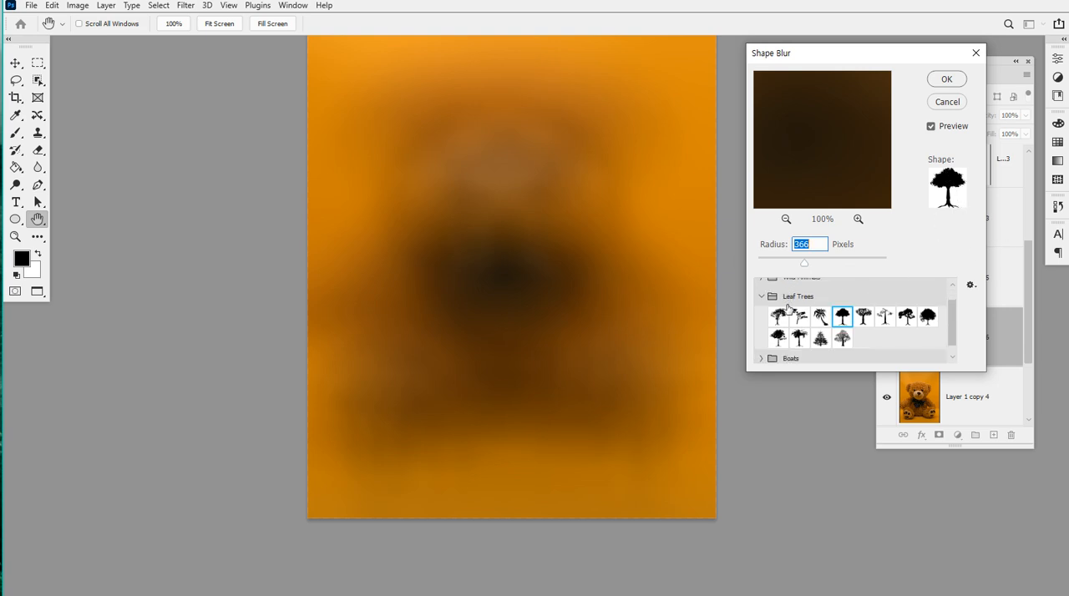
{"action": "scroll", "coordinate": [787, 312], "scroll_direction": "up", "scroll_amount": 2}
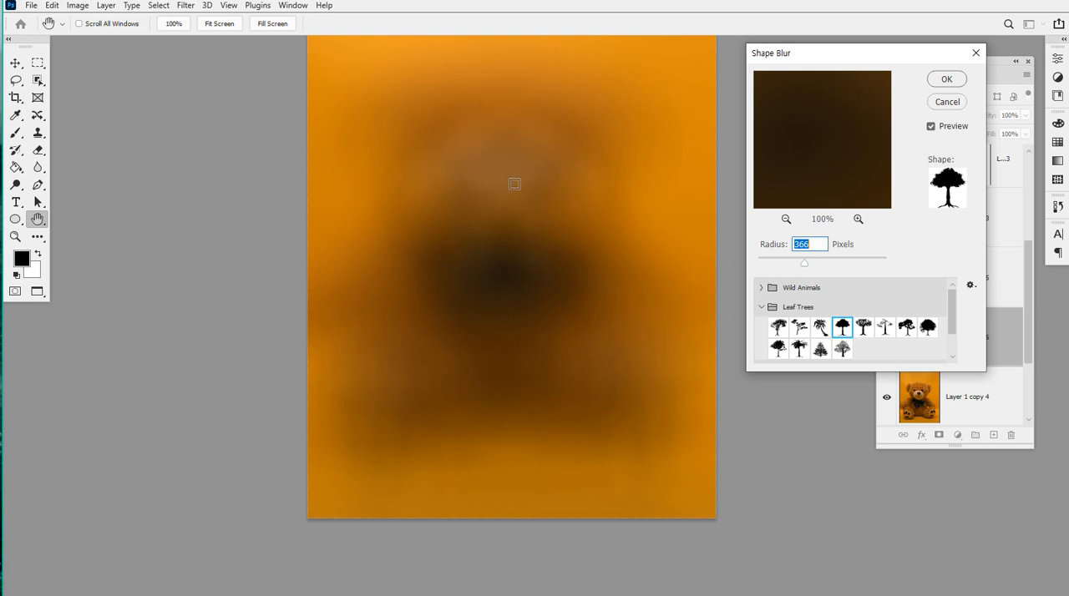
{"action": "left_click", "coordinate": [949, 106]}
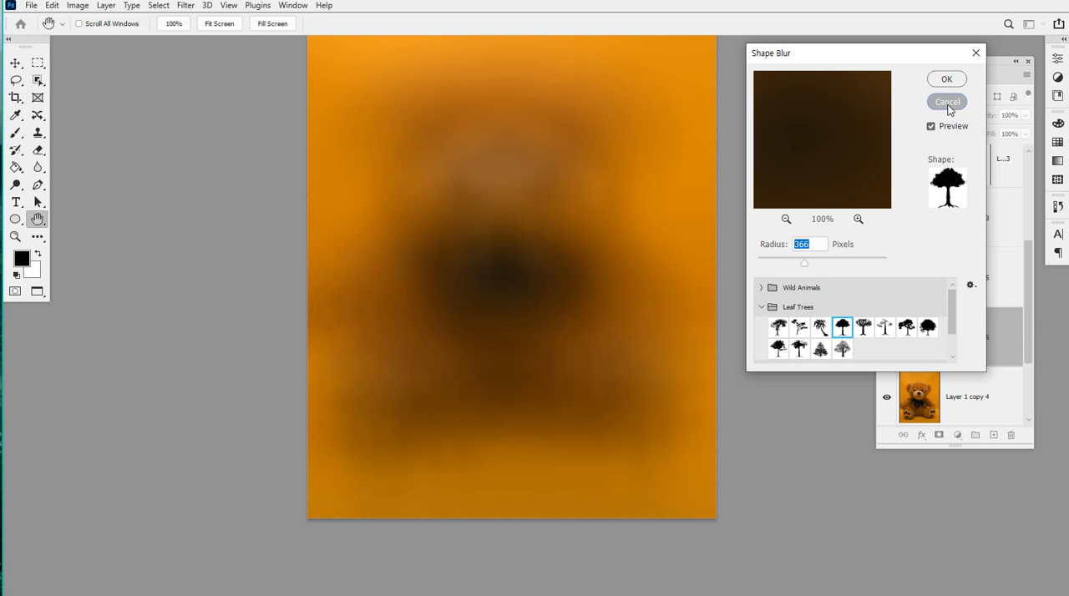
Start a Field Blur on Layer 1 copy 6 and add a 60 px pin beside the bear's right-hand eye
{"action": "left_click", "coordinate": [187, 6]}
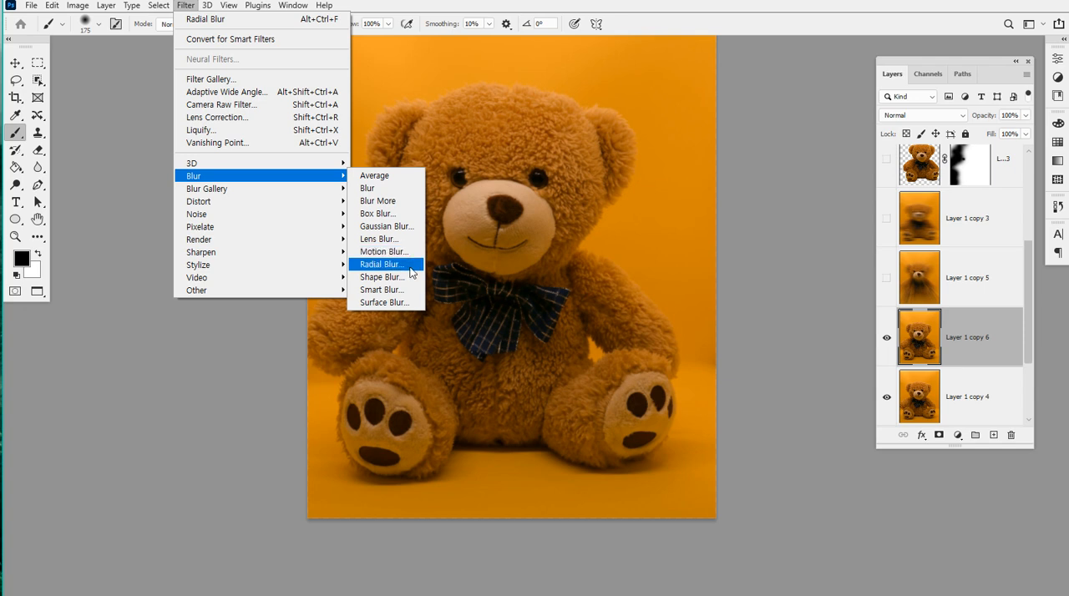
{"action": "mouse_move", "coordinate": [317, 196]}
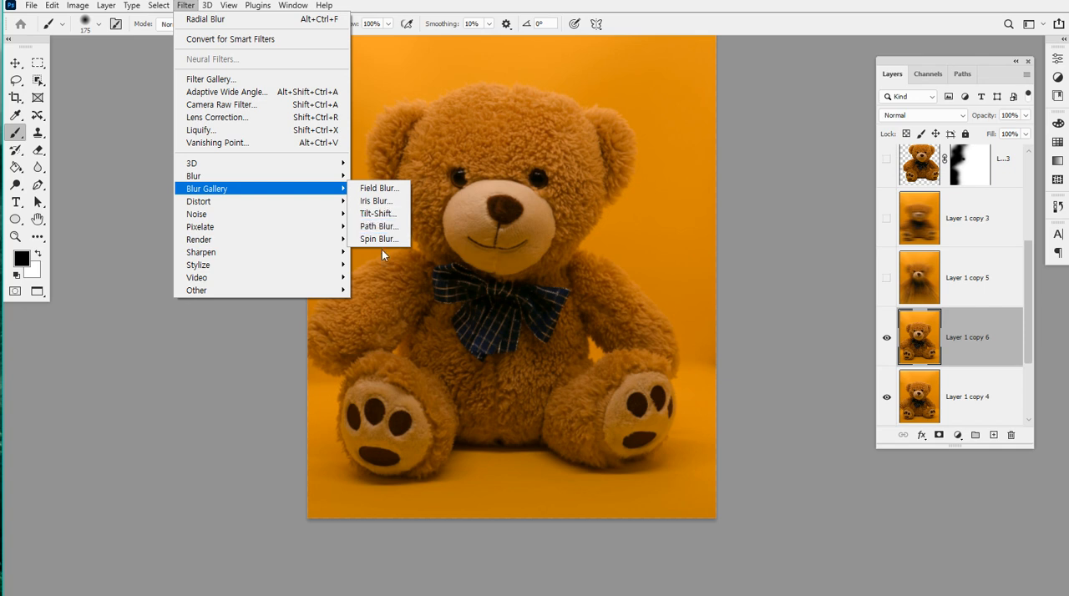
{"action": "left_click", "coordinate": [380, 190]}
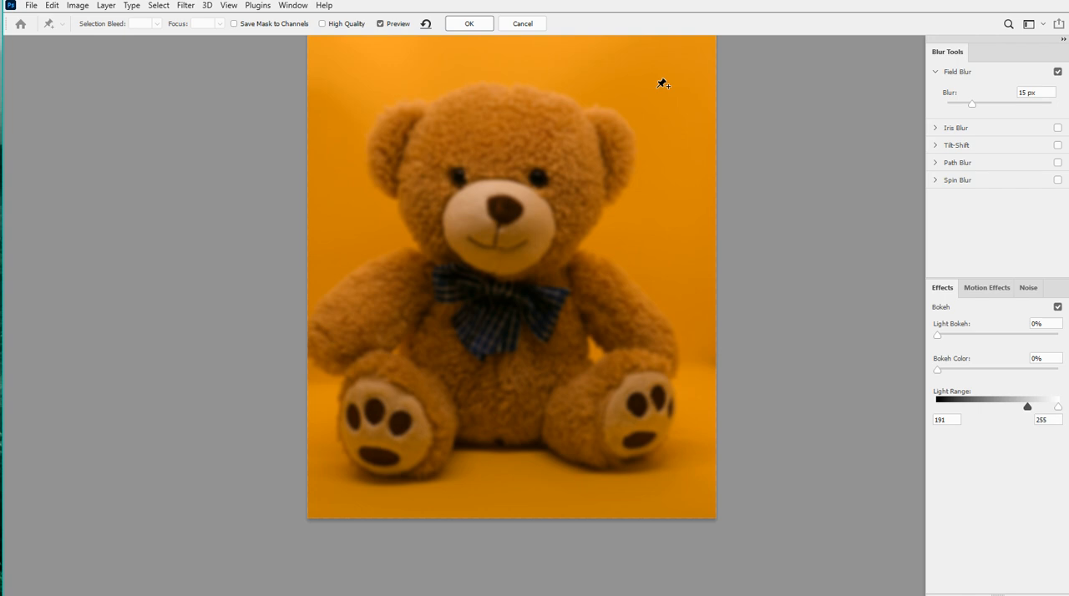
{"action": "left_click", "coordinate": [573, 151]}
{"action": "left_click_drag", "start_coordinate": [580, 161], "coordinate": [556, 164]}
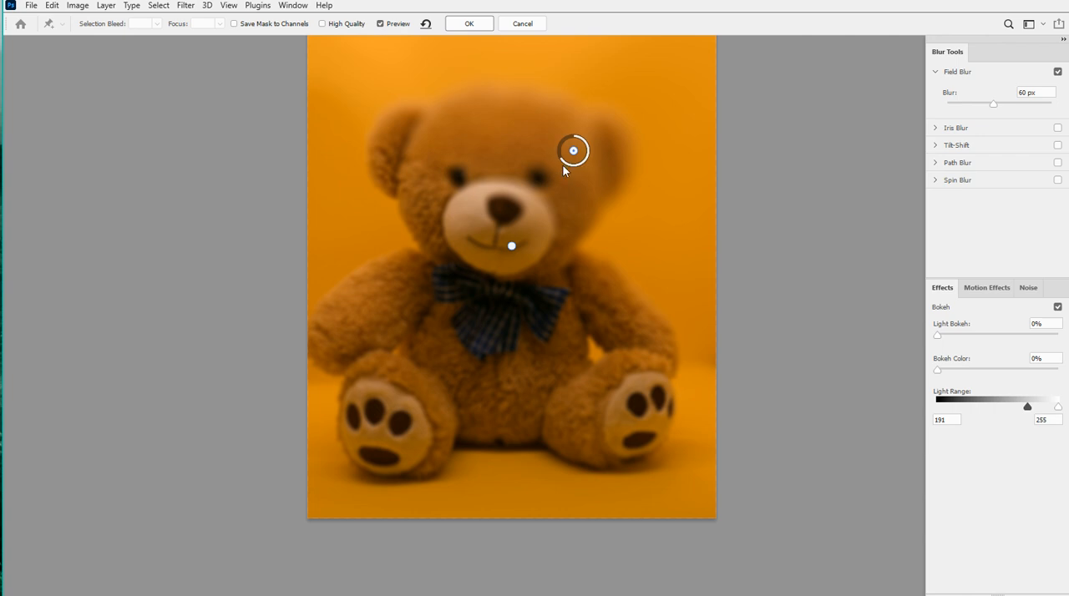
Add Field Blur pins on the left-hand foot, right-hand shoulder and right-hand leg, giving the leg 187 px, and turn Field Blur off
{"action": "left_click", "coordinate": [373, 396]}
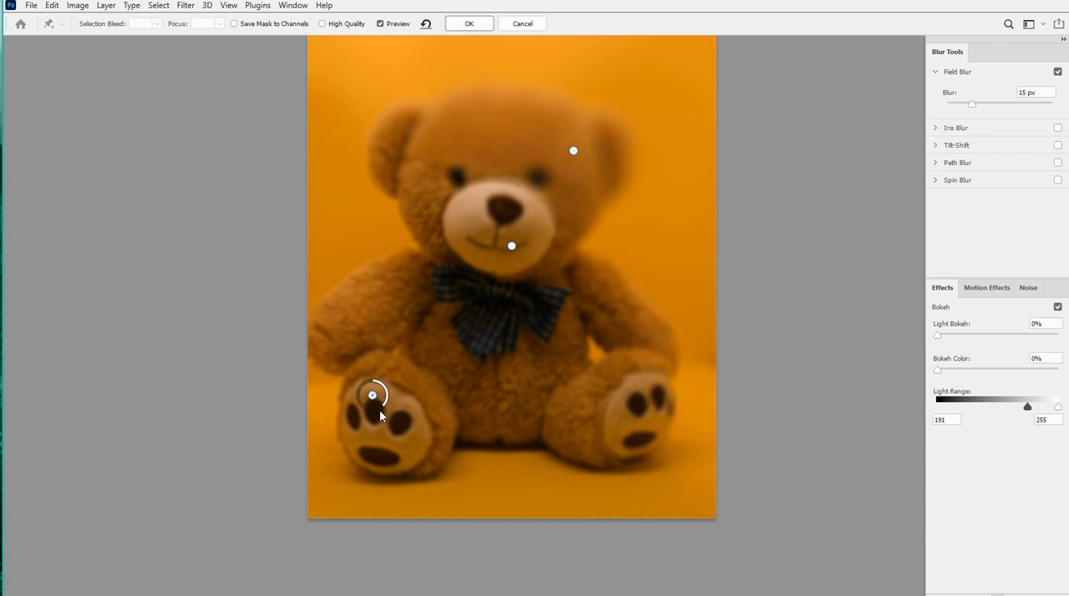
{"action": "left_click_drag", "start_coordinate": [385, 404], "coordinate": [381, 382]}
{"action": "left_click", "coordinate": [640, 275]}
{"action": "left_click_drag", "start_coordinate": [652, 287], "coordinate": [650, 263]}
{"action": "left_click", "coordinate": [603, 384]}
{"action": "left_click_drag", "start_coordinate": [613, 401], "coordinate": [607, 382]}
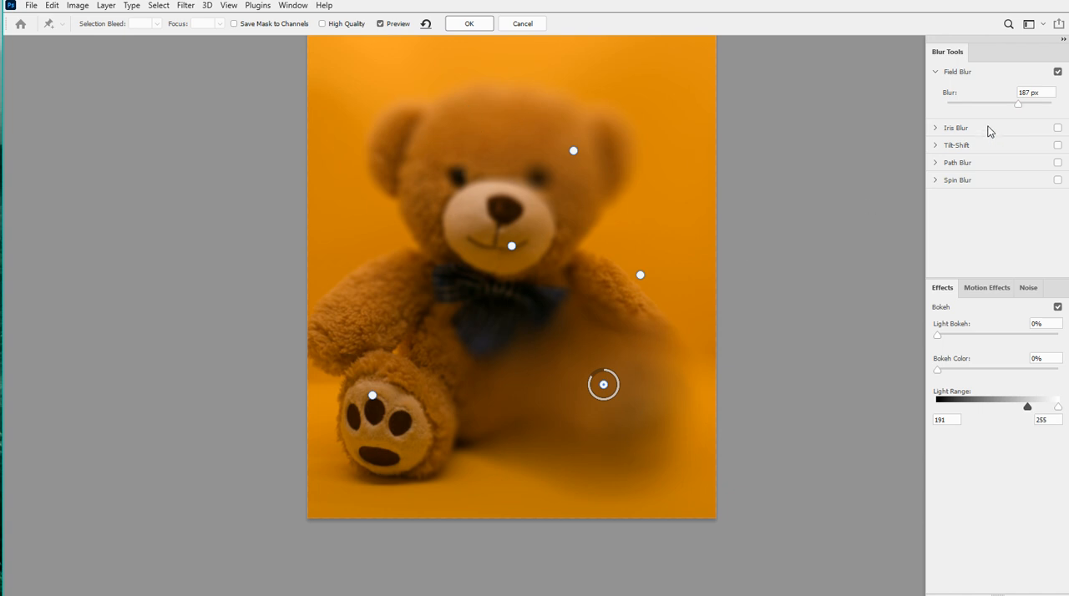
{"action": "left_click", "coordinate": [1057, 72]}
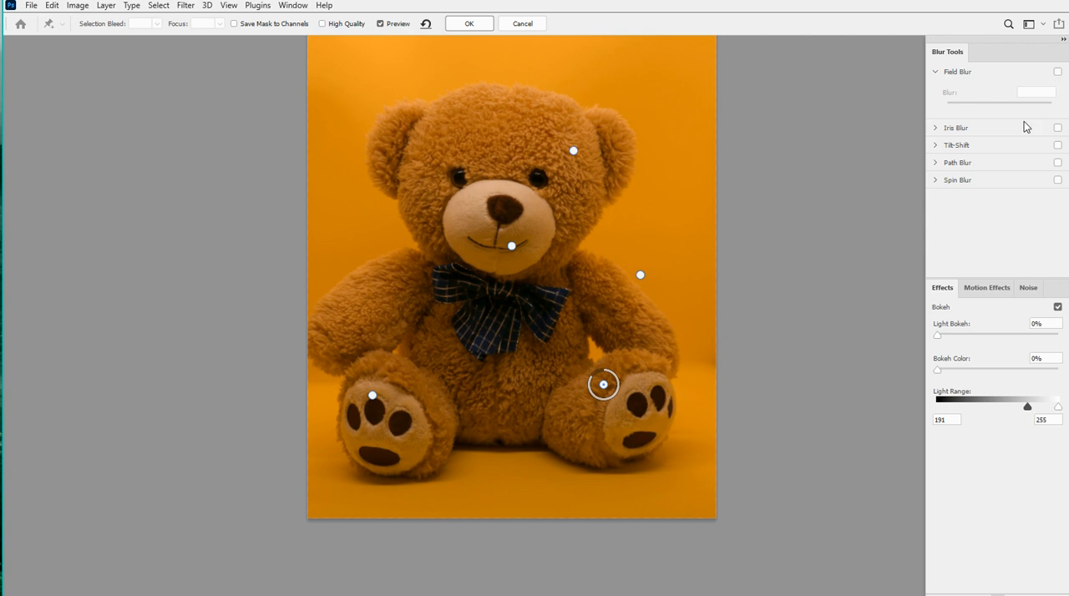
Enable Iris Blur over the bear's muzzle, try a blur of 130 px and reduce it to 22 px
{"action": "left_click", "coordinate": [938, 130]}
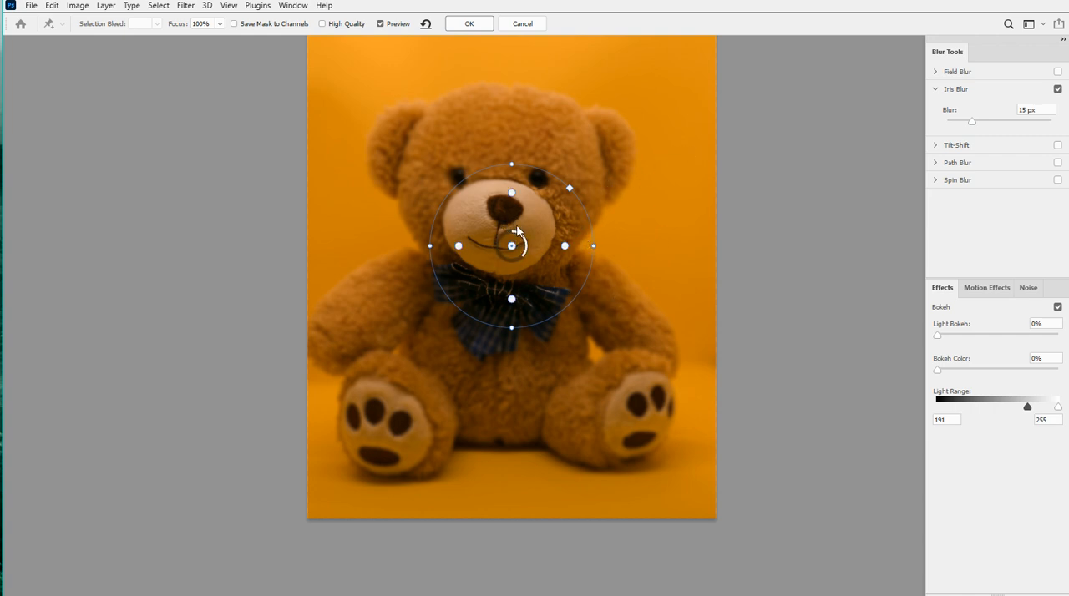
{"action": "left_click_drag", "start_coordinate": [980, 126], "coordinate": [1005, 124]}
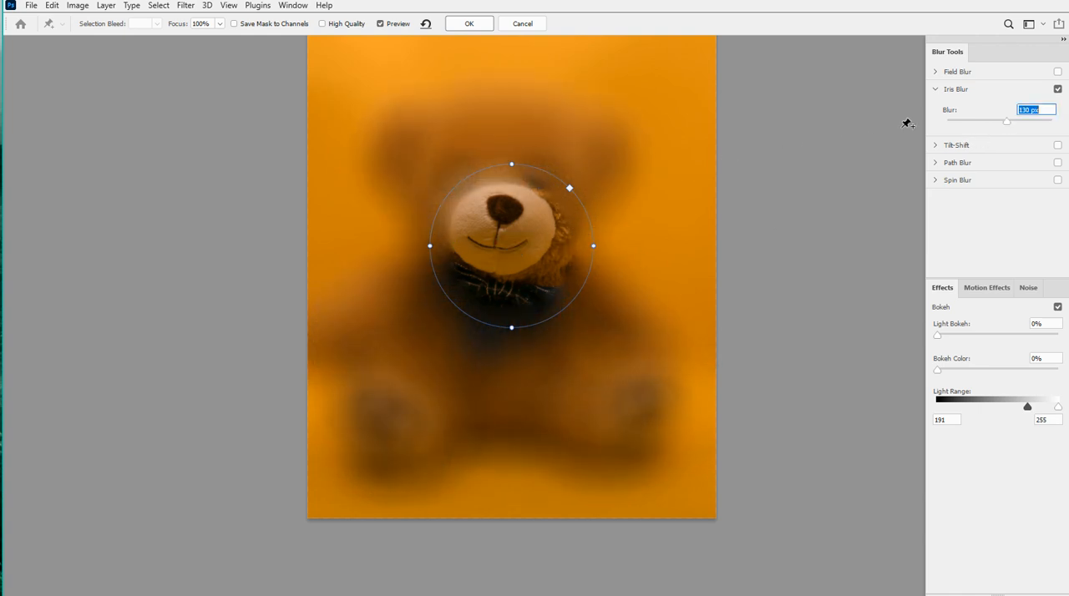
{"action": "left_click_drag", "start_coordinate": [1006, 124], "coordinate": [980, 126]}
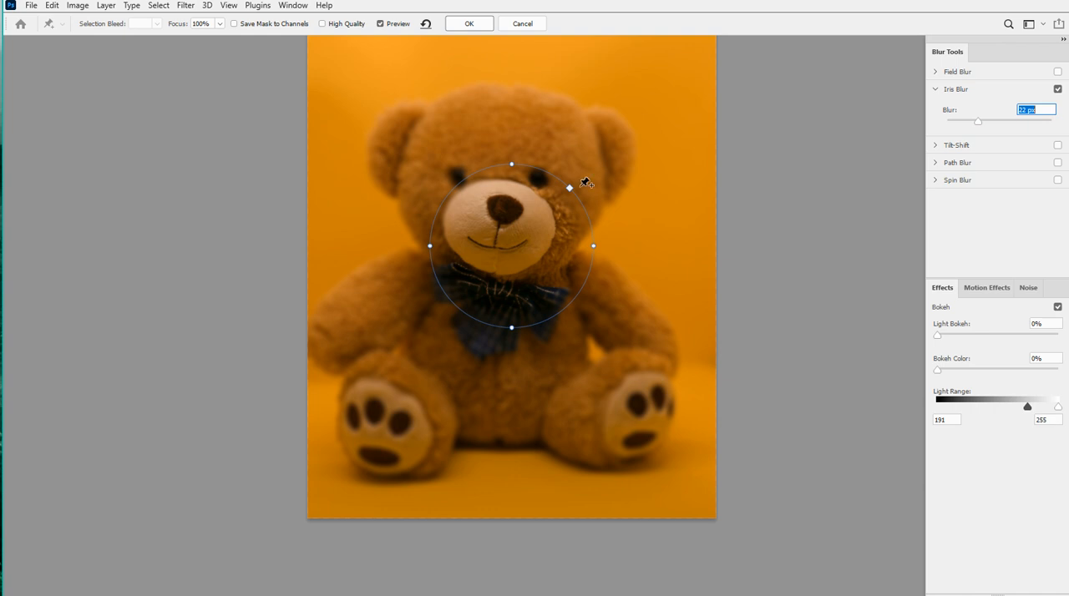
Stretch the iris into a long ellipse and rotate it diagonally from the right-hand ear to the left-hand foot
{"action": "mouse_move", "coordinate": [569, 188]}
{"action": "left_mouse_down"}
{"action": "mouse_move", "coordinate": [600, 158]}
{"action": "mouse_move", "coordinate": [566, 197]}
{"action": "mouse_move", "coordinate": [610, 159]}
{"action": "mouse_move", "coordinate": [571, 200]}
{"action": "mouse_move", "coordinate": [612, 157]}
{"action": "mouse_move", "coordinate": [560, 201]}
{"action": "mouse_move", "coordinate": [603, 158]}
{"action": "mouse_move", "coordinate": [571, 188]}
{"action": "left_mouse_up"}
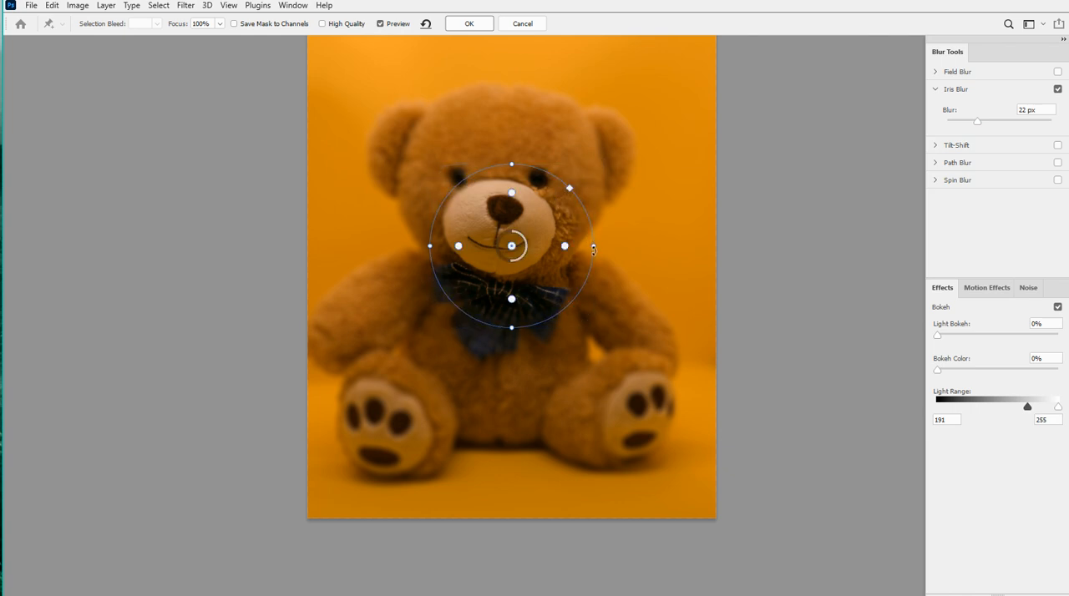
{"action": "left_click_drag", "start_coordinate": [608, 245], "coordinate": [649, 241]}
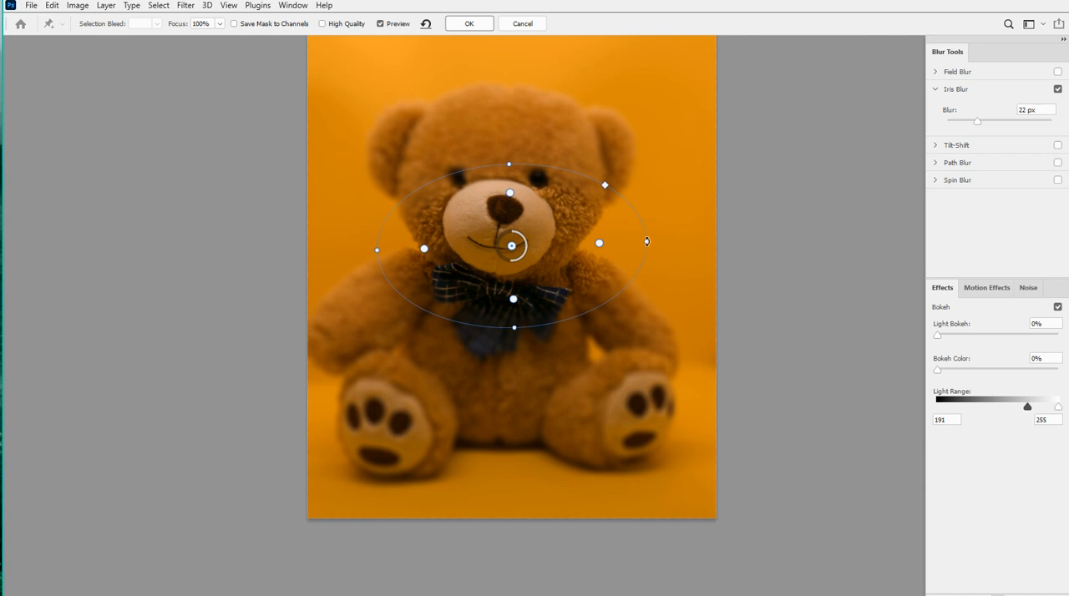
{"action": "left_click_drag", "start_coordinate": [643, 242], "coordinate": [416, 414]}
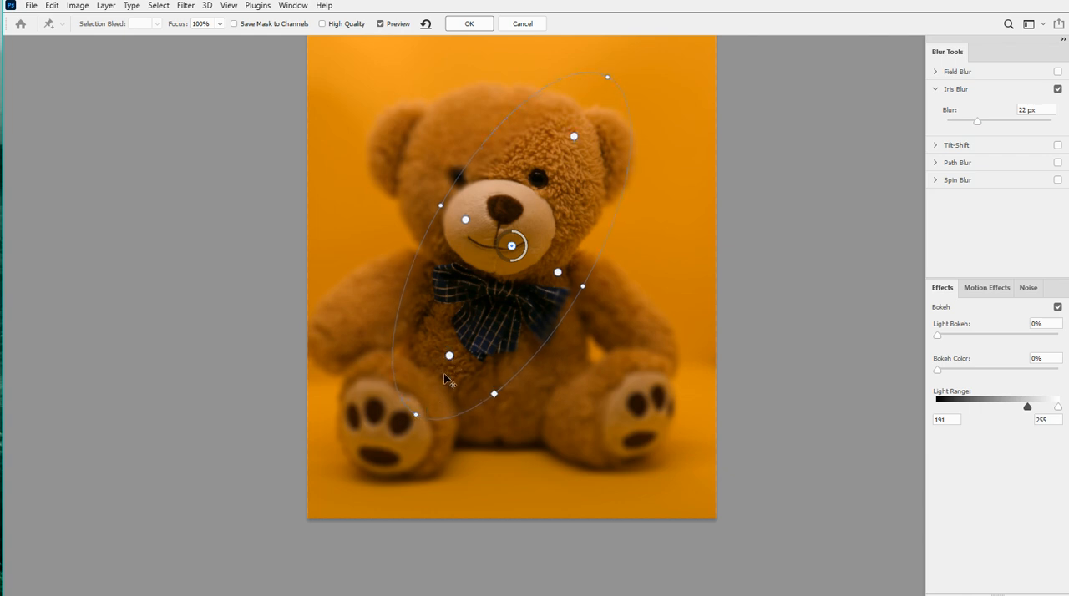
{"action": "mouse_move", "coordinate": [449, 356]}
{"action": "left_mouse_down"}
{"action": "mouse_move", "coordinate": [476, 313]}
{"action": "mouse_move", "coordinate": [435, 389]}
{"action": "mouse_move", "coordinate": [493, 274]}
{"action": "mouse_move", "coordinate": [423, 401]}
{"action": "mouse_move", "coordinate": [489, 284]}
{"action": "mouse_move", "coordinate": [435, 377]}
{"action": "mouse_move", "coordinate": [478, 297]}
{"action": "mouse_move", "coordinate": [450, 356]}
{"action": "left_mouse_up"}
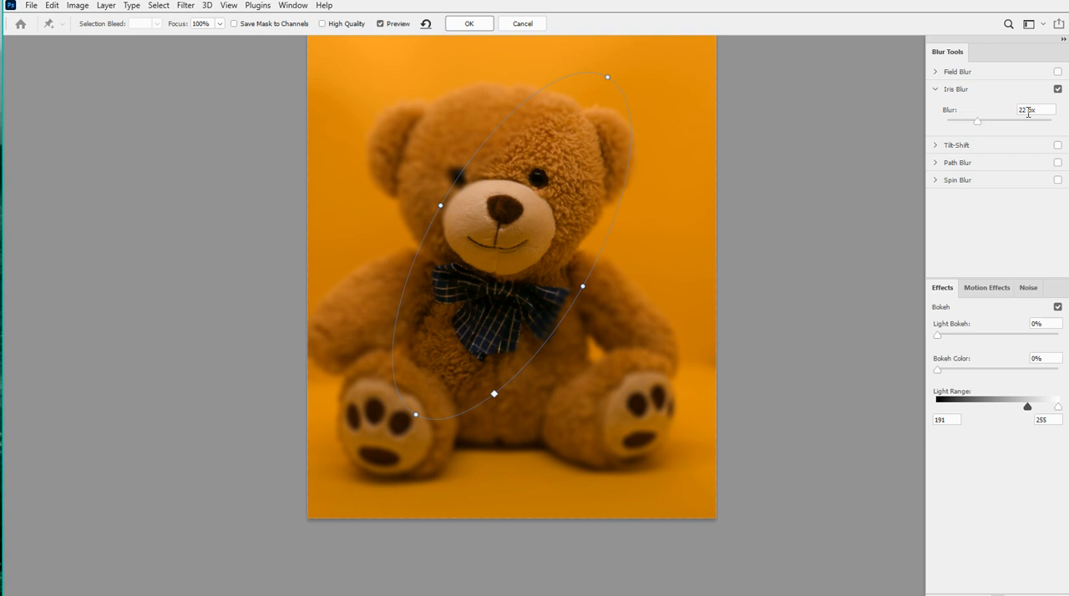
Raise the Iris Blur amount to 64 px and turn Iris Blur off
{"action": "mouse_move", "coordinate": [513, 243]}
{"action": "left_mouse_down"}
{"action": "mouse_move", "coordinate": [501, 246]}
{"action": "mouse_move", "coordinate": [502, 264]}
{"action": "mouse_move", "coordinate": [506, 254]}
{"action": "left_mouse_up"}
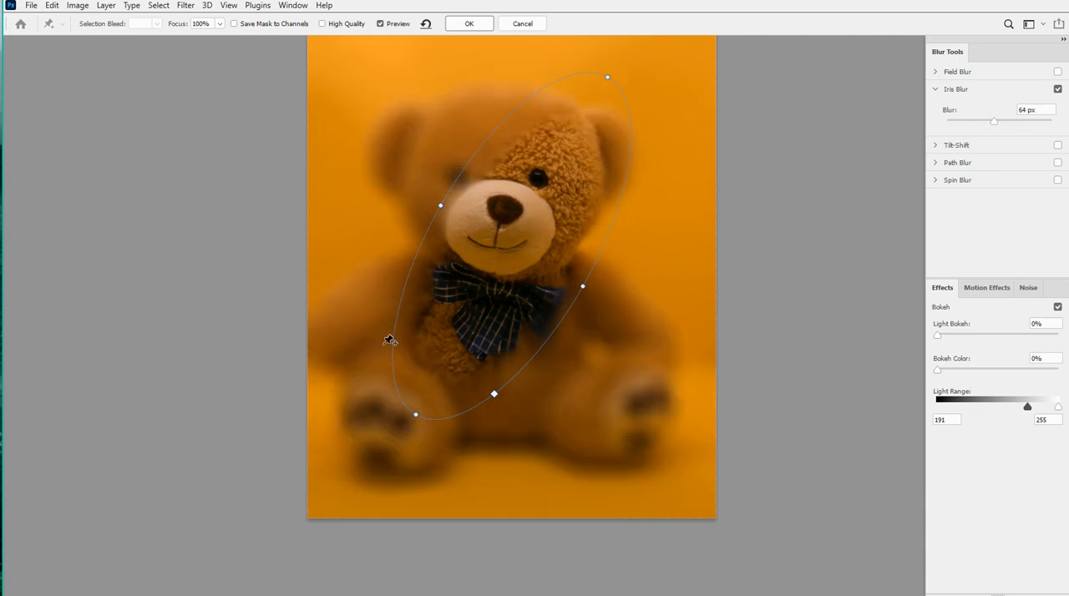
{"action": "left_click", "coordinate": [935, 89]}
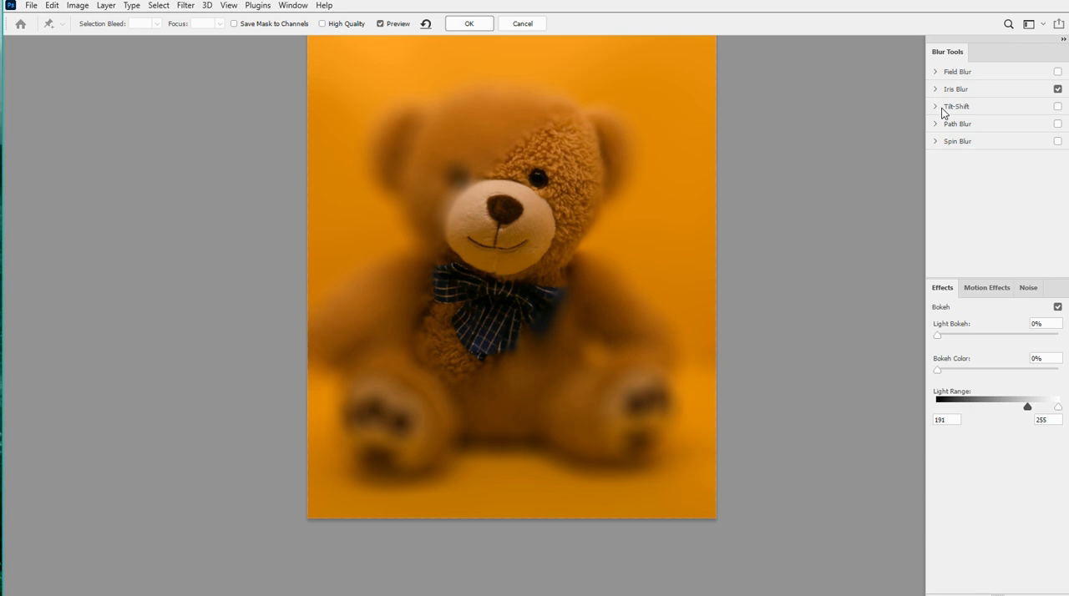
{"action": "left_click", "coordinate": [1058, 88]}
Enable Tilt-Shift, tilt its focus band upward to the right, move it onto the bow tie and narrow it
{"action": "left_click", "coordinate": [936, 107]}
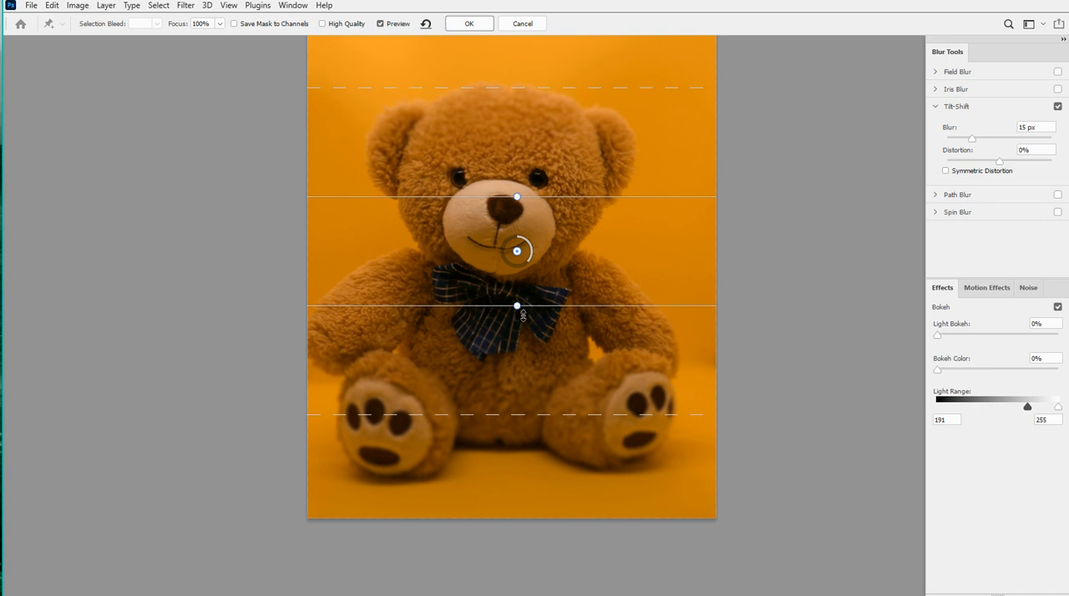
{"action": "left_click_drag", "start_coordinate": [523, 314], "coordinate": [544, 375]}
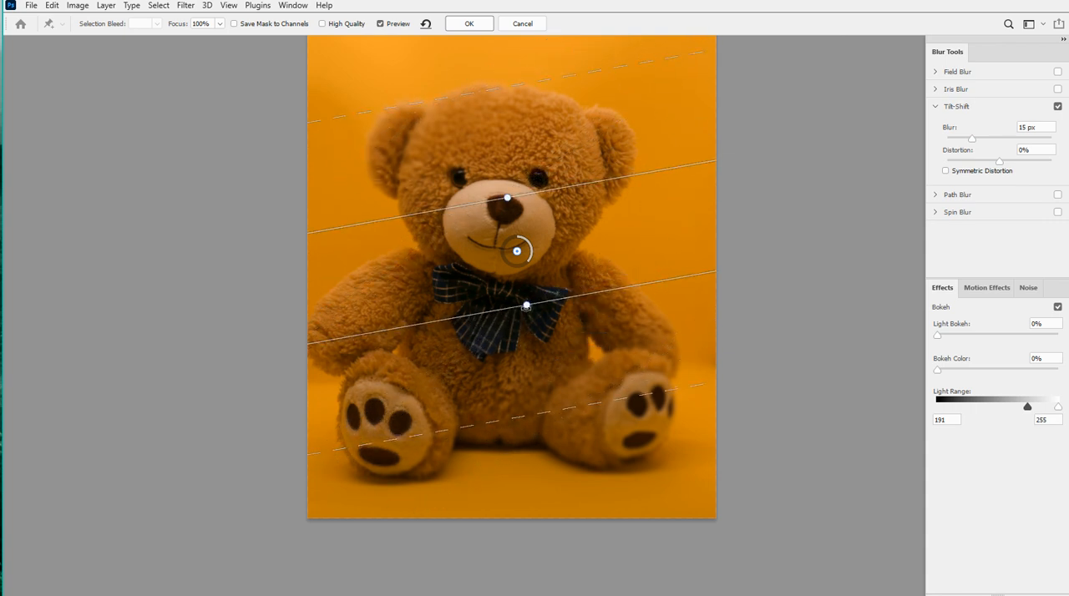
{"action": "mouse_move", "coordinate": [525, 306]}
{"action": "left_mouse_down"}
{"action": "mouse_move", "coordinate": [539, 376]}
{"action": "mouse_move", "coordinate": [534, 320]}
{"action": "left_mouse_up"}
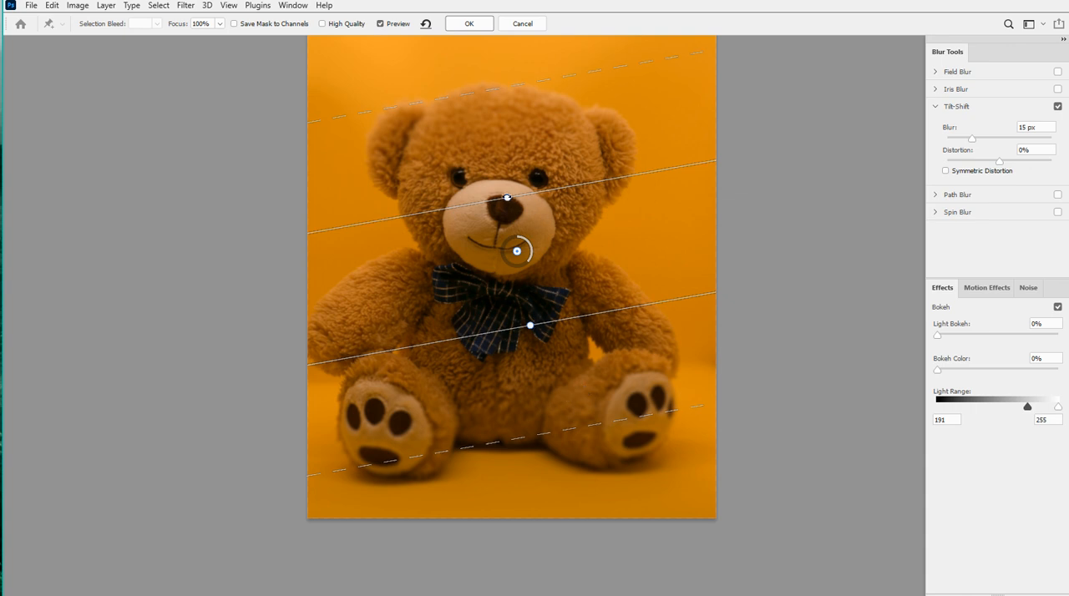
{"action": "left_click_drag", "start_coordinate": [507, 201], "coordinate": [528, 320]}
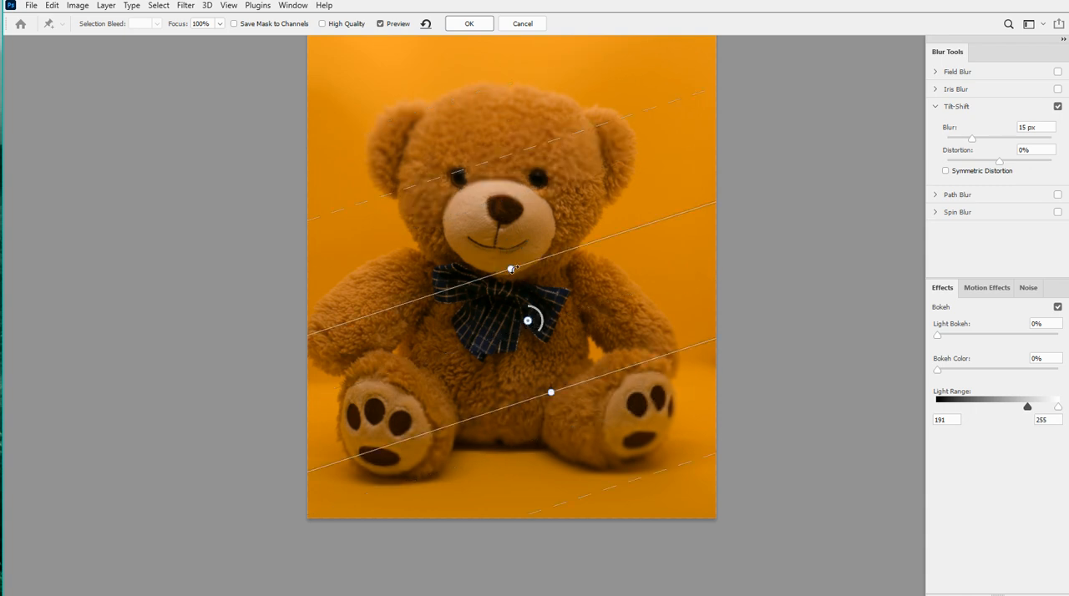
{"action": "mouse_move", "coordinate": [523, 265]}
{"action": "left_mouse_down"}
{"action": "mouse_move", "coordinate": [511, 205]}
{"action": "mouse_move", "coordinate": [533, 316]}
{"action": "mouse_move", "coordinate": [506, 210]}
{"action": "mouse_move", "coordinate": [532, 276]}
{"action": "left_mouse_up"}
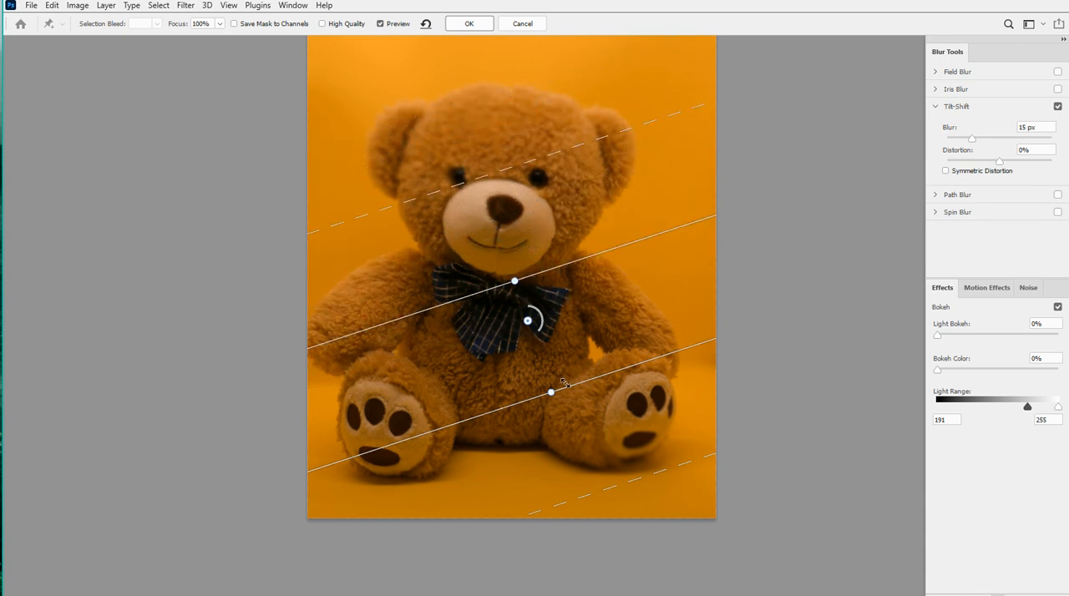
{"action": "left_click_drag", "start_coordinate": [567, 385], "coordinate": [572, 332]}
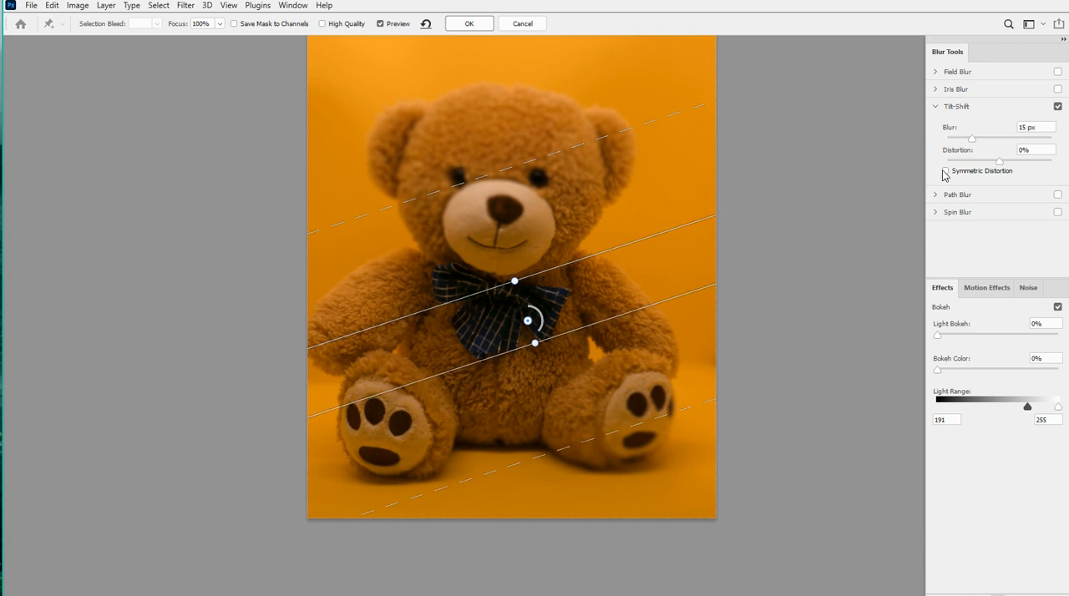
Try several Distortion amounts for the Tilt-Shift and turn Tilt-Shift off
{"action": "left_click_drag", "start_coordinate": [1000, 160], "coordinate": [1023, 163]}
{"action": "mouse_move", "coordinate": [1007, 165]}
{"action": "left_mouse_down"}
{"action": "mouse_move", "coordinate": [962, 165]}
{"action": "mouse_move", "coordinate": [1026, 164]}
{"action": "left_mouse_up"}
{"action": "left_click_drag", "start_coordinate": [1026, 168], "coordinate": [1009, 173]}
{"action": "left_click", "coordinate": [938, 107]}
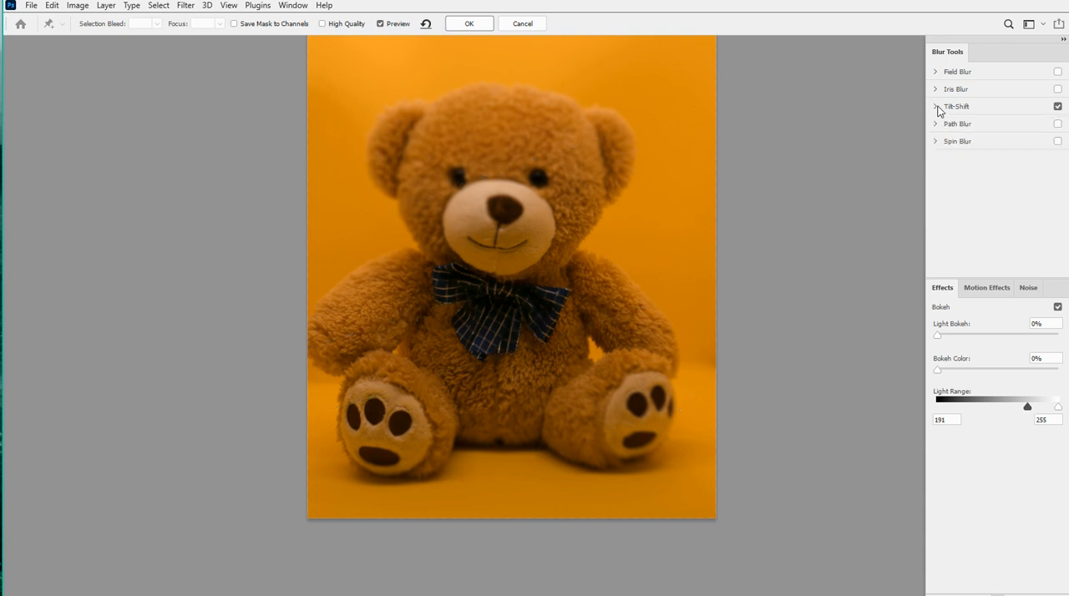
{"action": "left_click", "coordinate": [1058, 107]}
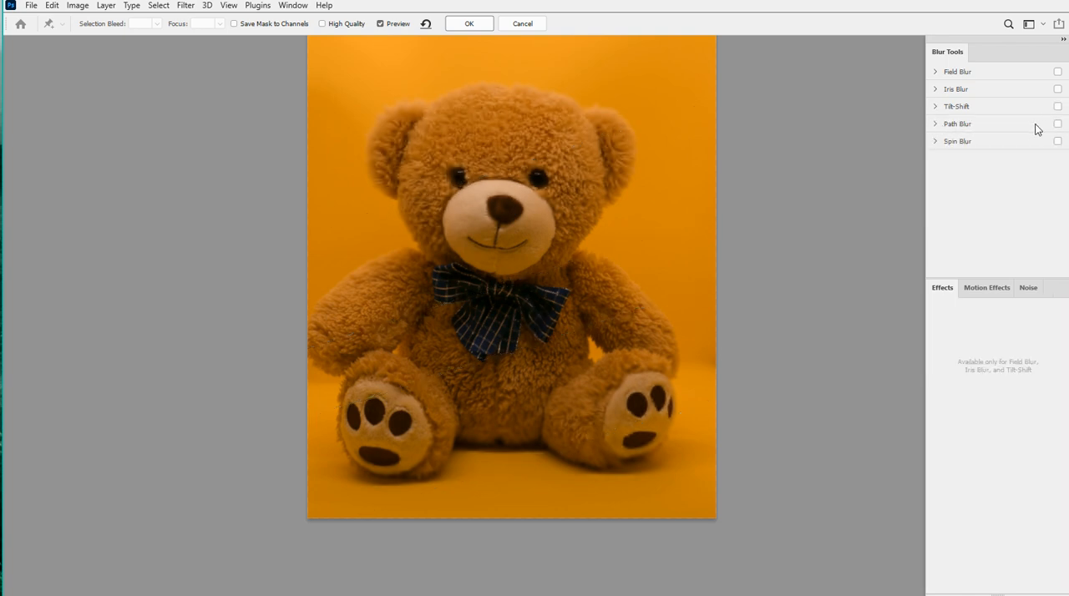
Enable Path Blur, extend its path from the mouth to the right-hand ear as an outward curve, and set Speed to 283%
{"action": "left_click", "coordinate": [951, 125]}
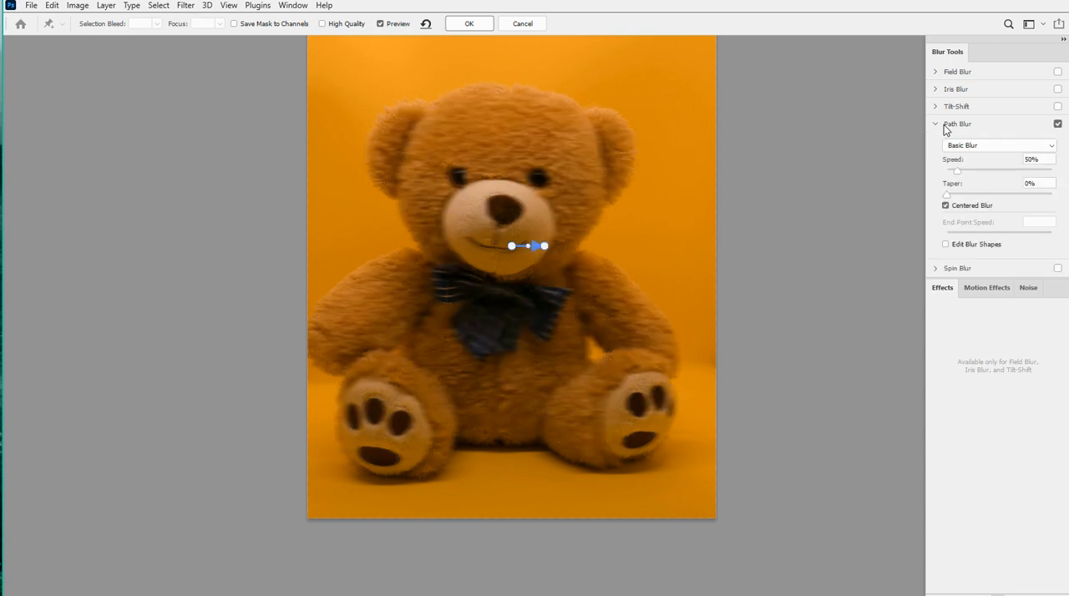
{"action": "left_click_drag", "start_coordinate": [543, 247], "coordinate": [608, 136]}
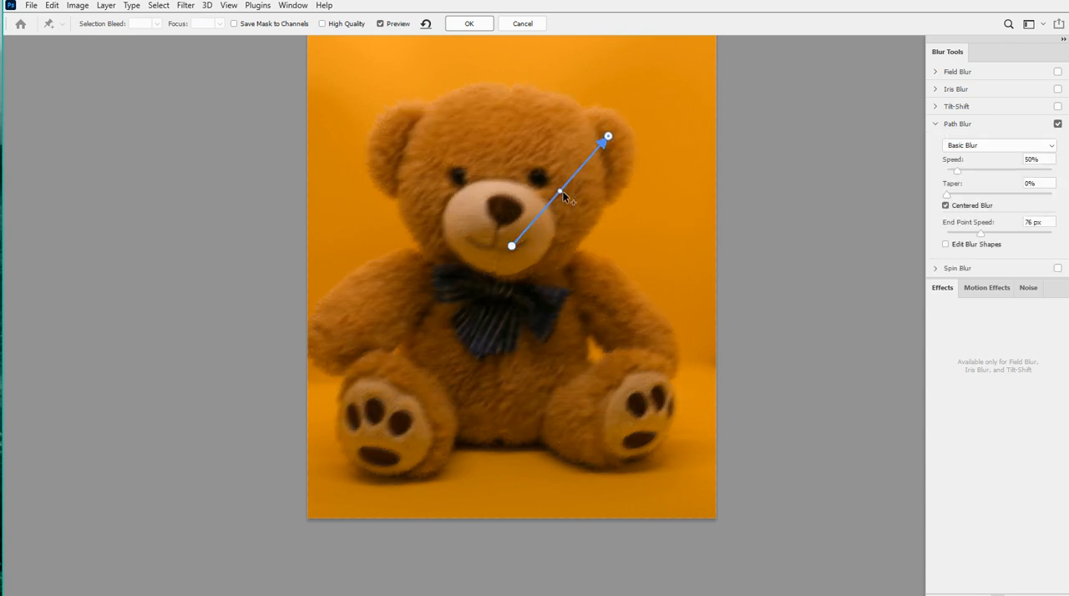
{"action": "left_click_drag", "start_coordinate": [559, 191], "coordinate": [607, 240]}
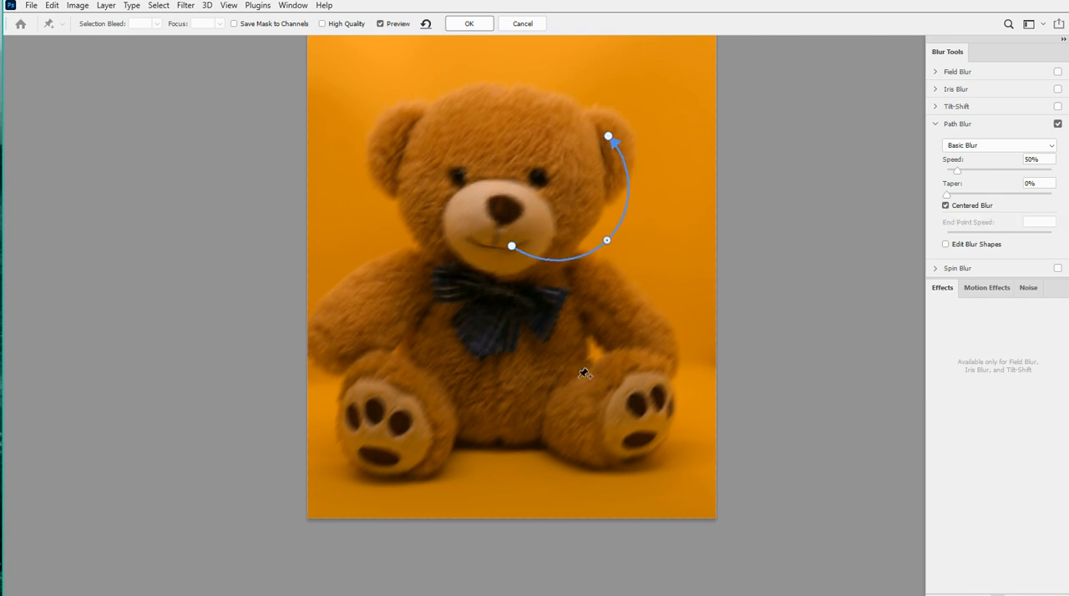
{"action": "left_click_drag", "start_coordinate": [969, 174], "coordinate": [1008, 175]}
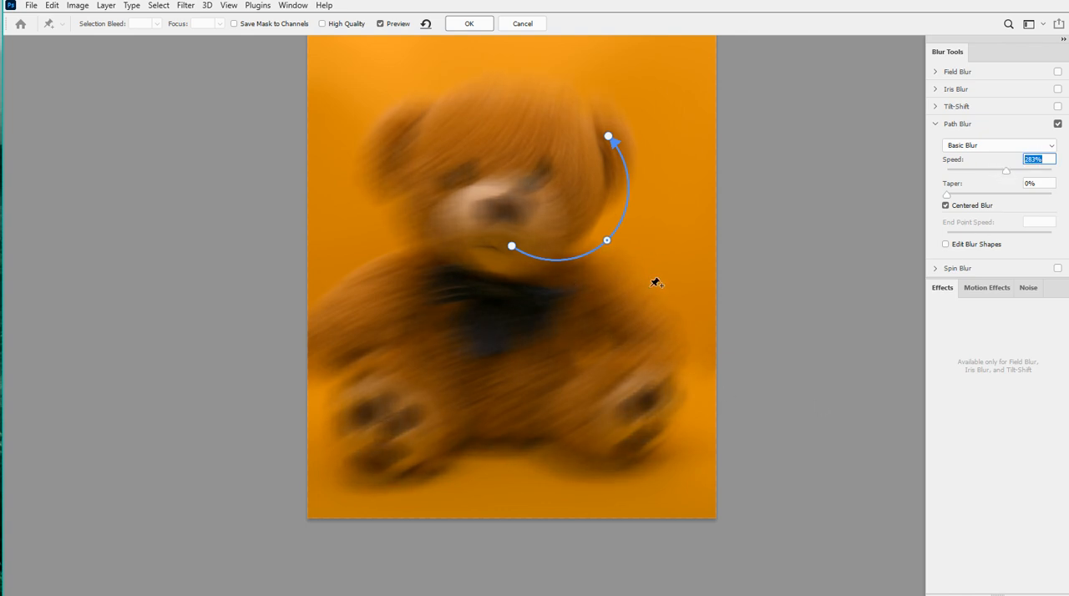
Add two curved blur paths over the bear's left-hand and right-hand legs and set the Path Blur Taper to 4%
{"action": "mouse_move", "coordinate": [640, 340]}
{"action": "left_mouse_down"}
{"action": "mouse_move", "coordinate": [613, 423]}
{"action": "mouse_move", "coordinate": [588, 453]}
{"action": "left_mouse_up"}
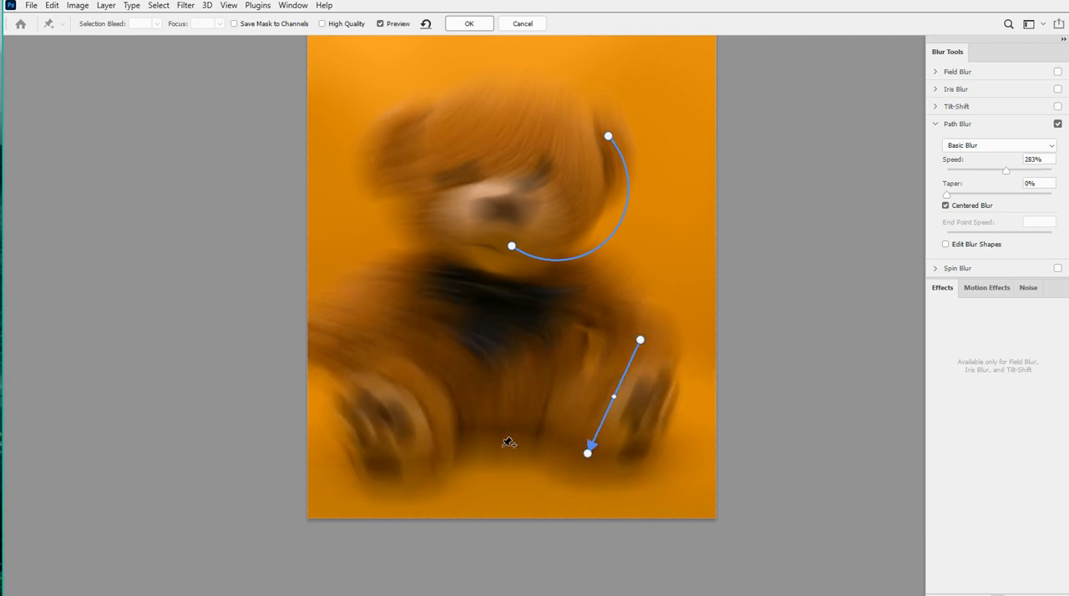
{"action": "mouse_move", "coordinate": [445, 434]}
{"action": "left_mouse_down"}
{"action": "mouse_move", "coordinate": [362, 353]}
{"action": "mouse_move", "coordinate": [420, 315]}
{"action": "left_mouse_up"}
{"action": "left_click_drag", "start_coordinate": [434, 376], "coordinate": [371, 393]}
{"action": "left_click", "coordinate": [616, 403]}
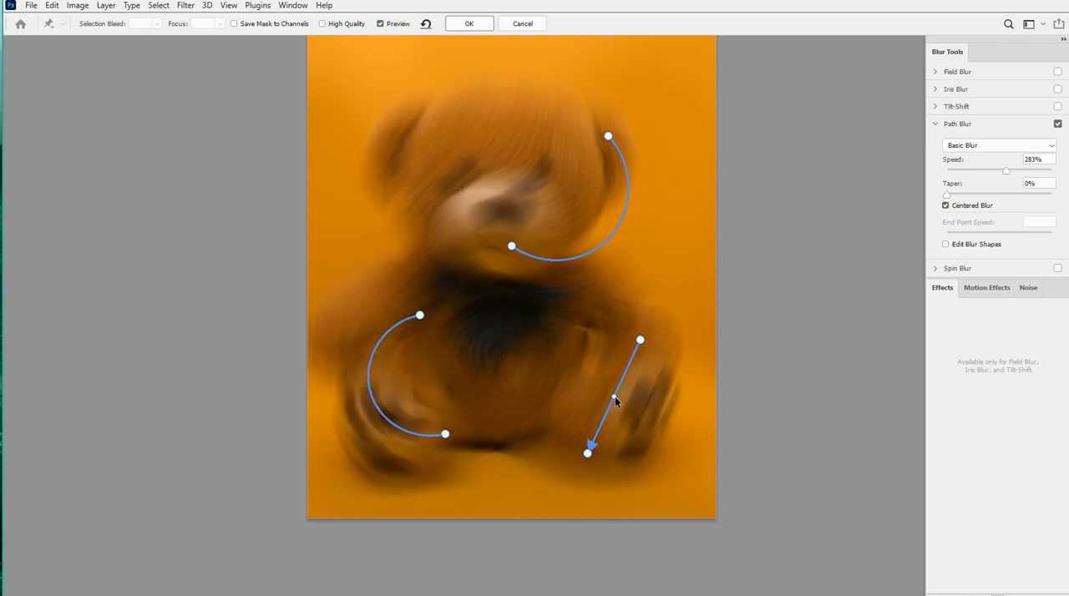
{"action": "left_click_drag", "start_coordinate": [615, 403], "coordinate": [558, 370]}
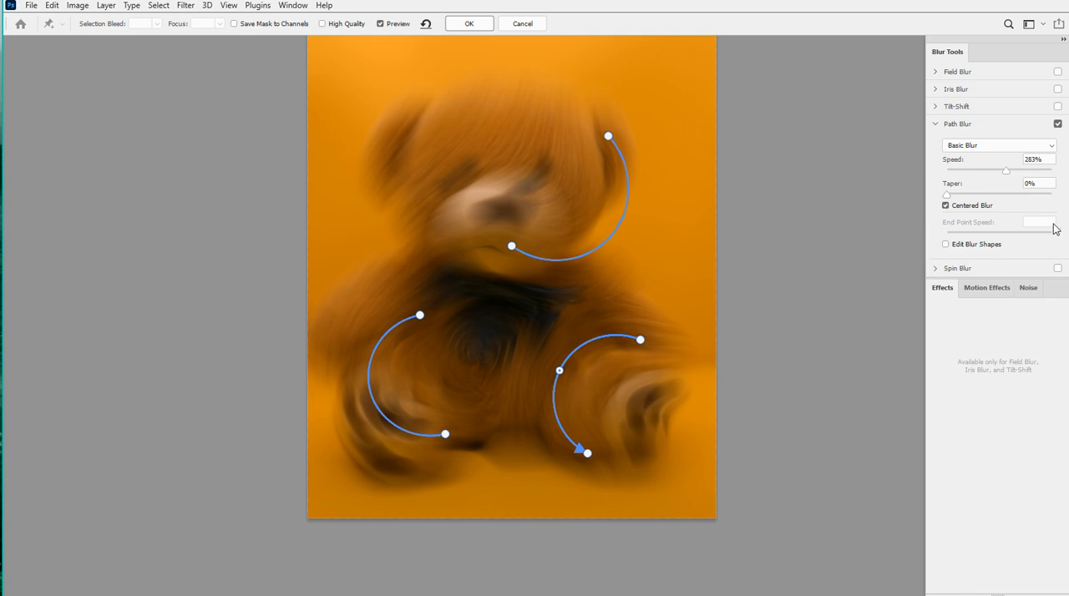
{"action": "mouse_move", "coordinate": [947, 195]}
{"action": "left_mouse_down"}
{"action": "mouse_move", "coordinate": [1022, 201]}
{"action": "mouse_move", "coordinate": [954, 211]}
{"action": "left_mouse_up"}
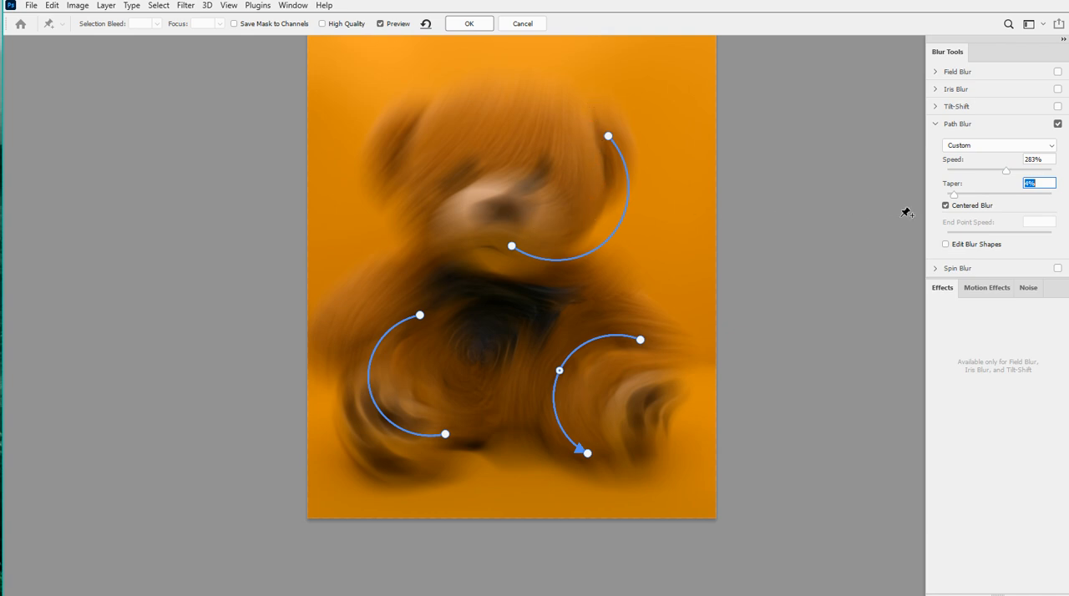
Try Path Blur Taper values of 25% and 8%, and turn Path Blur off
{"action": "left_click_drag", "start_coordinate": [957, 198], "coordinate": [1009, 195]}
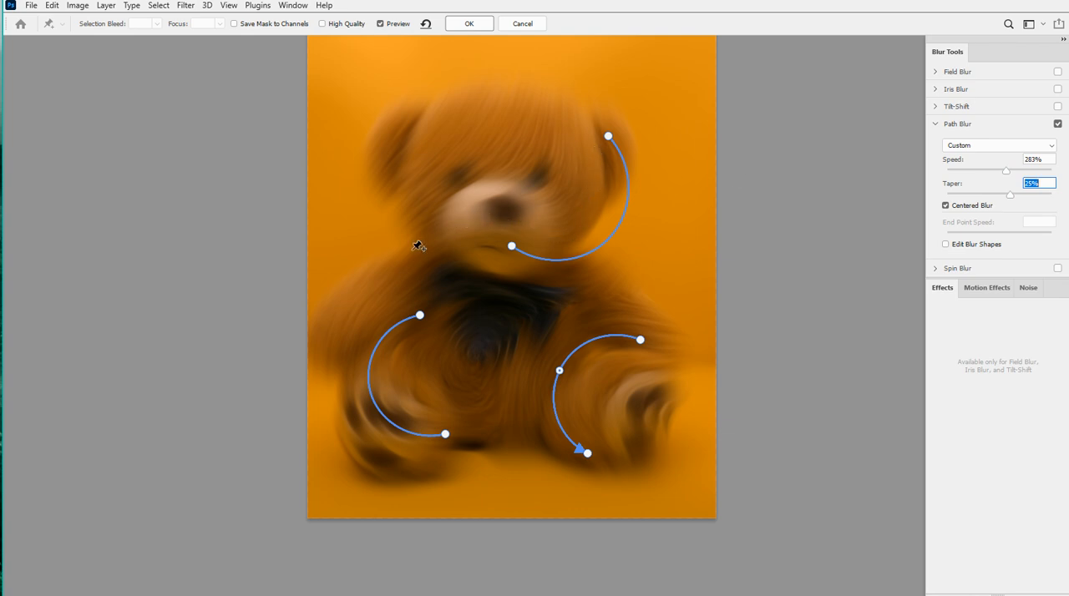
{"action": "left_click", "coordinate": [963, 195]}
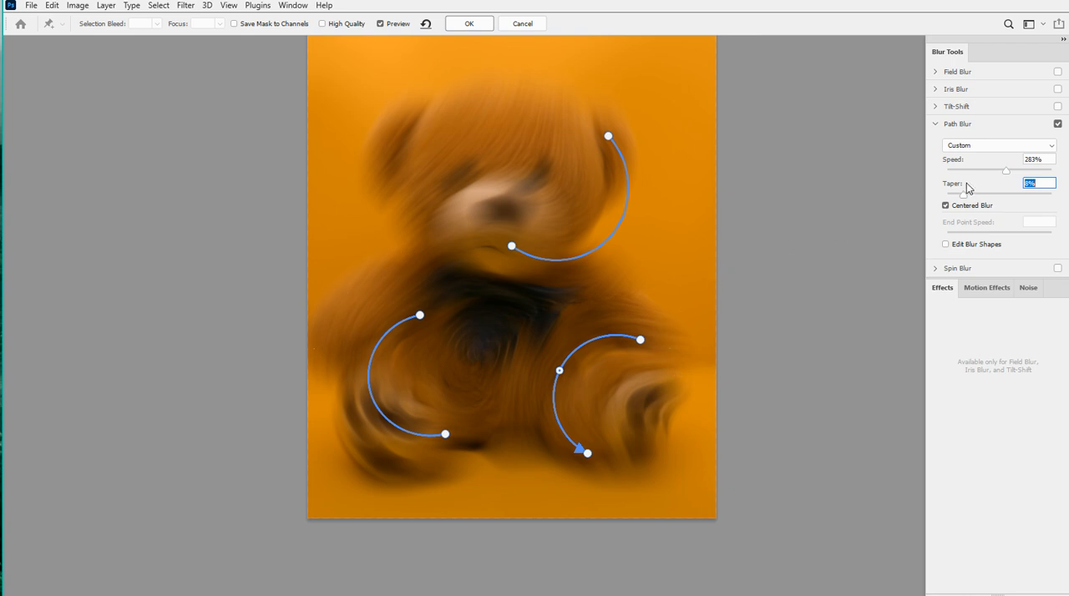
{"action": "left_click", "coordinate": [937, 125]}
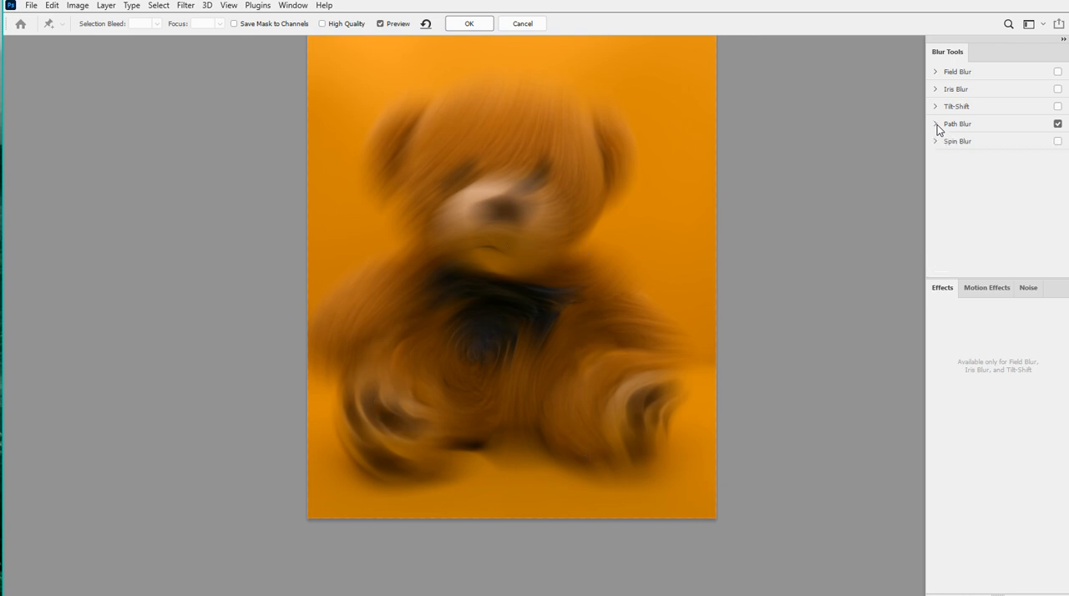
{"action": "left_click", "coordinate": [1058, 124]}
Enable Spin Blur, set Blur Angle to 59° and enlarge its circle around the mouth to cover the bear's head
{"action": "left_click", "coordinate": [959, 141]}
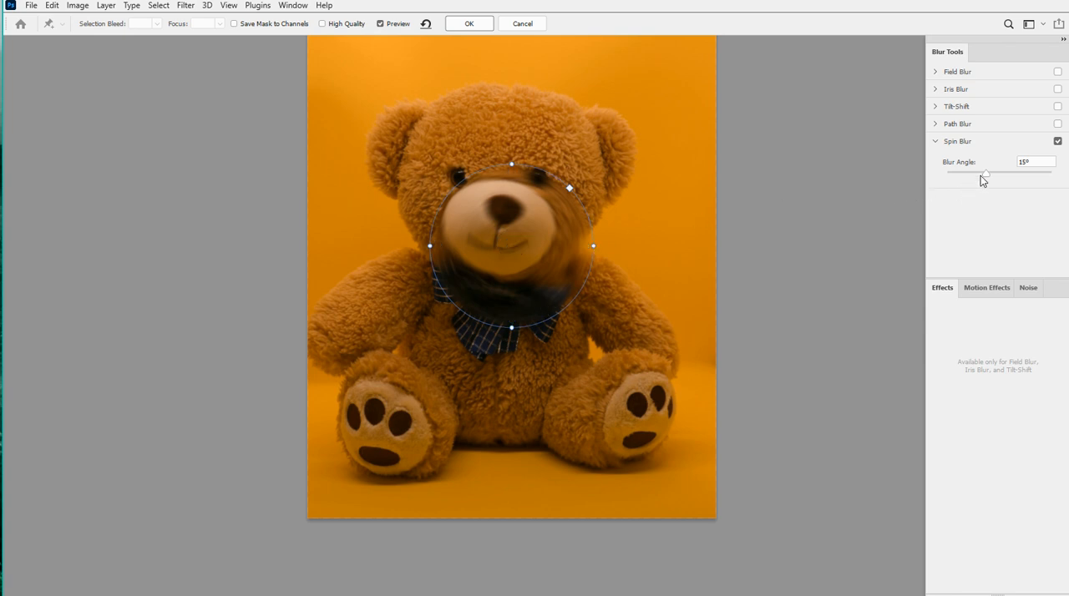
{"action": "mouse_move", "coordinate": [994, 177]}
{"action": "left_mouse_down"}
{"action": "mouse_move", "coordinate": [1027, 181]}
{"action": "mouse_move", "coordinate": [986, 181]}
{"action": "mouse_move", "coordinate": [1040, 179]}
{"action": "mouse_move", "coordinate": [954, 177]}
{"action": "mouse_move", "coordinate": [1010, 172]}
{"action": "left_mouse_up"}
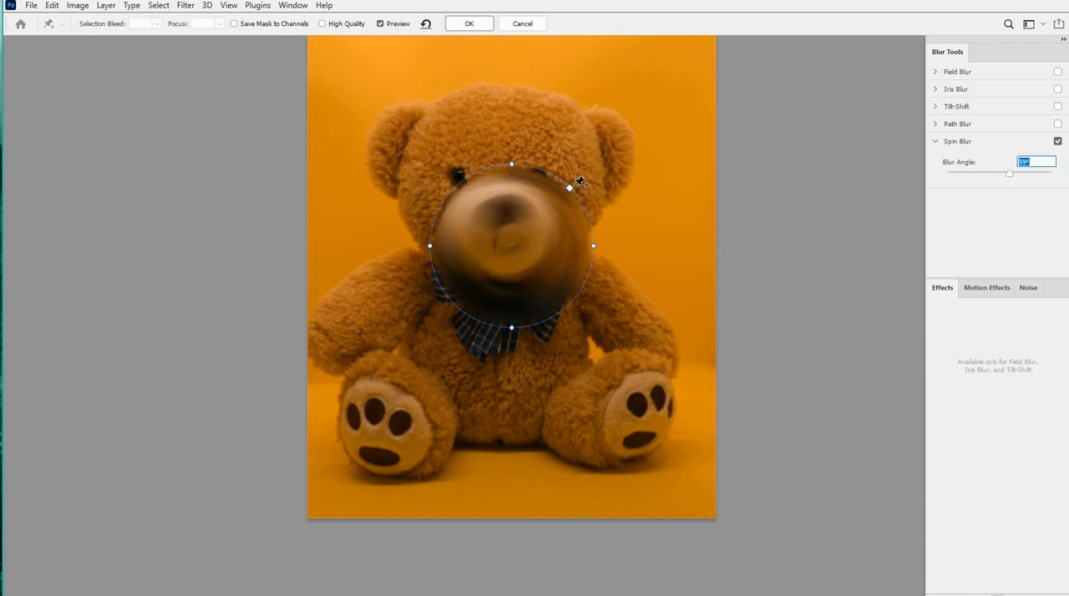
{"action": "left_click_drag", "start_coordinate": [572, 189], "coordinate": [617, 140]}
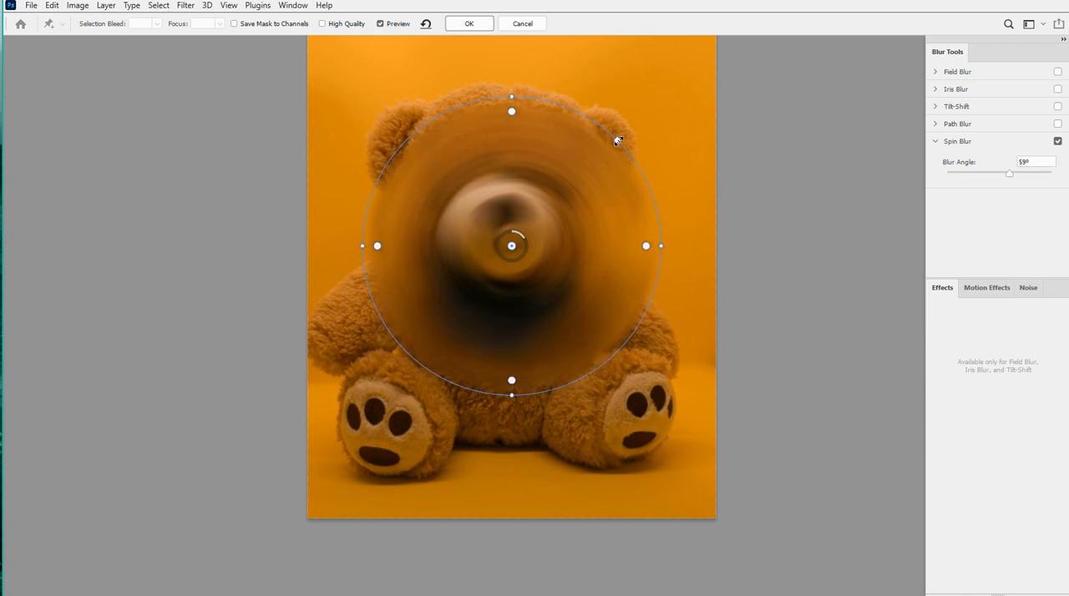
{"action": "left_click_drag", "start_coordinate": [618, 139], "coordinate": [633, 124]}
Stretch the Spin Blur into a tilted ellipse over the bear, pull its feather handles inward, and cancel the Blur Gallery edits
{"action": "left_click_drag", "start_coordinate": [687, 253], "coordinate": [378, 451]}
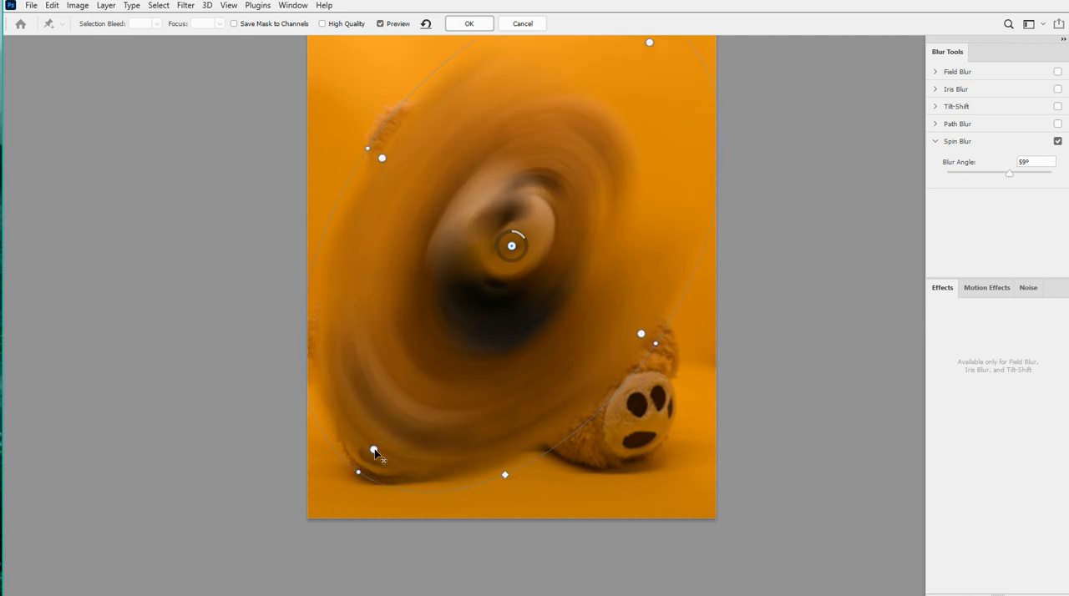
{"action": "left_click_drag", "start_coordinate": [375, 453], "coordinate": [389, 426]}
{"action": "left_click_drag", "start_coordinate": [413, 349], "coordinate": [396, 379]}
{"action": "scroll", "coordinate": [537, 242], "scroll_direction": "down", "scroll_amount": 2}
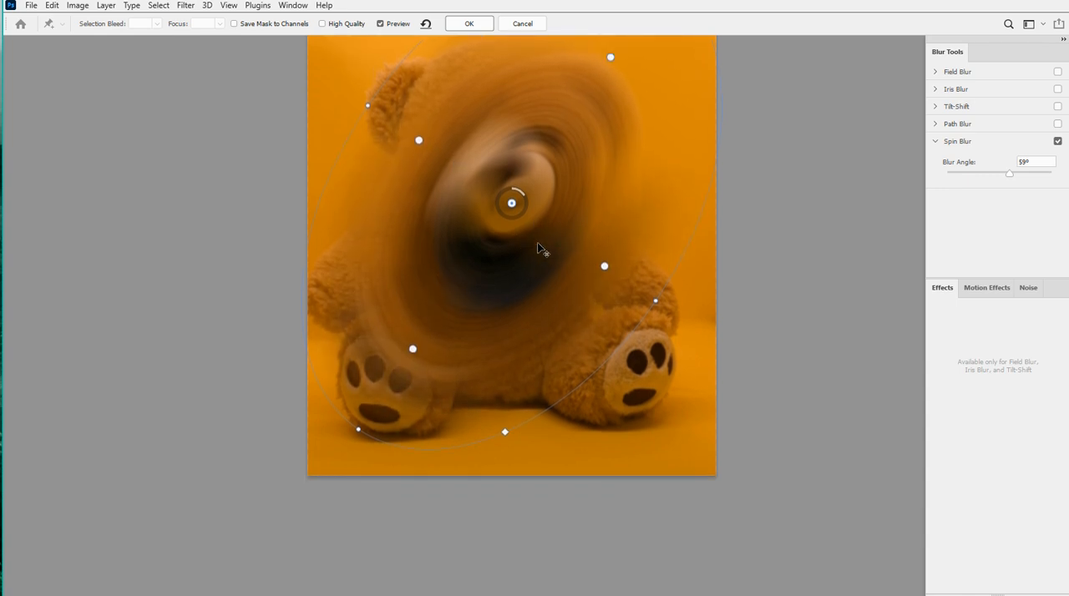
{"action": "scroll", "coordinate": [537, 249], "scroll_direction": "up", "scroll_amount": 4}
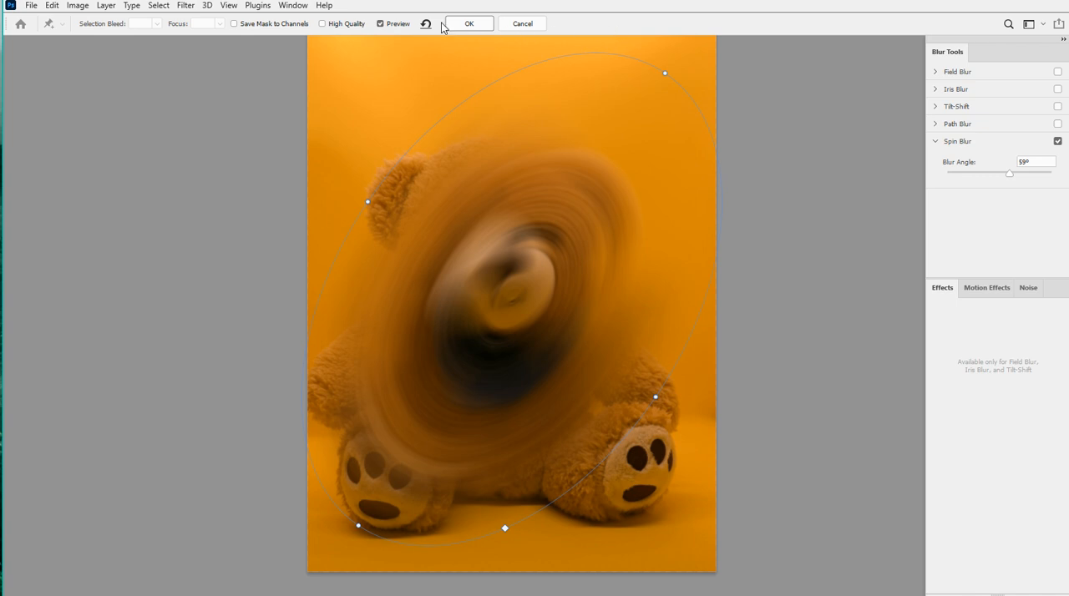
{"action": "left_click", "coordinate": [522, 24]}
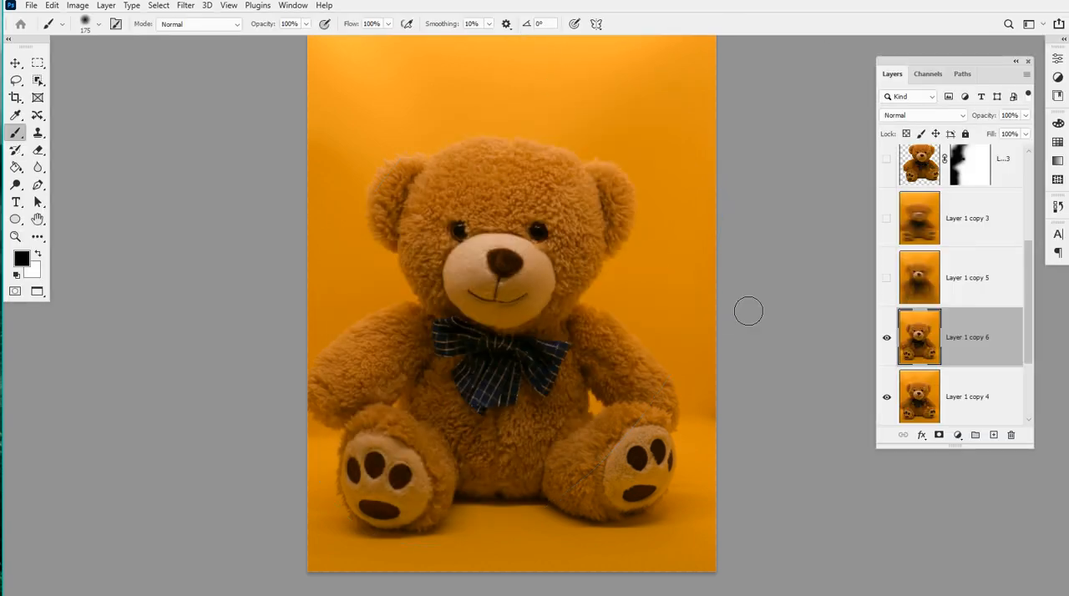
Apply the Spherize distortion to Layer 1 copy 6 with an Amount of 89% in Normal mode
{"action": "left_click", "coordinate": [189, 6]}
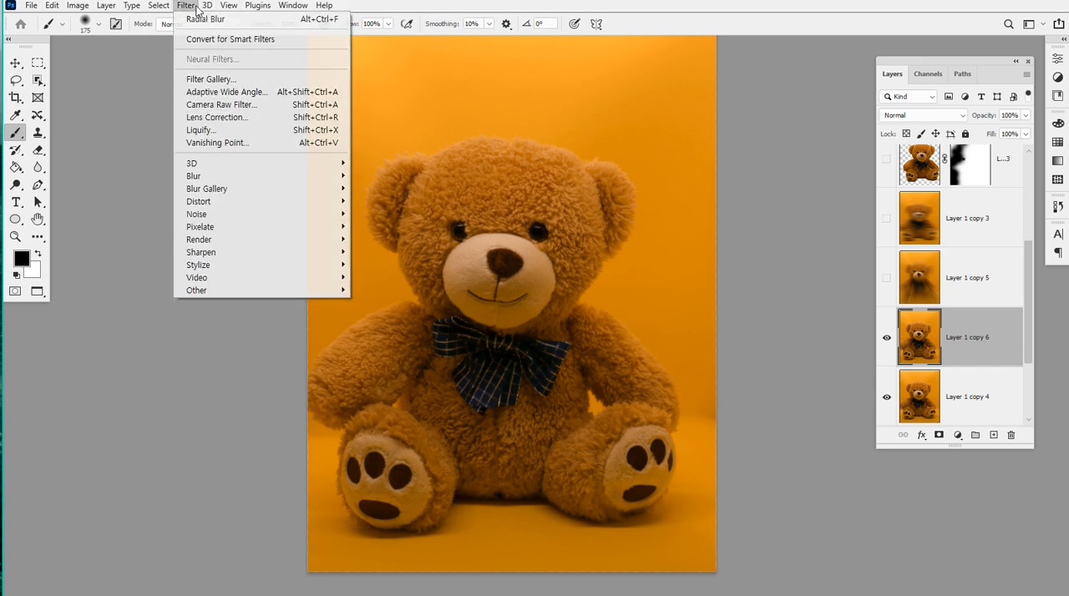
{"action": "mouse_move", "coordinate": [250, 176]}
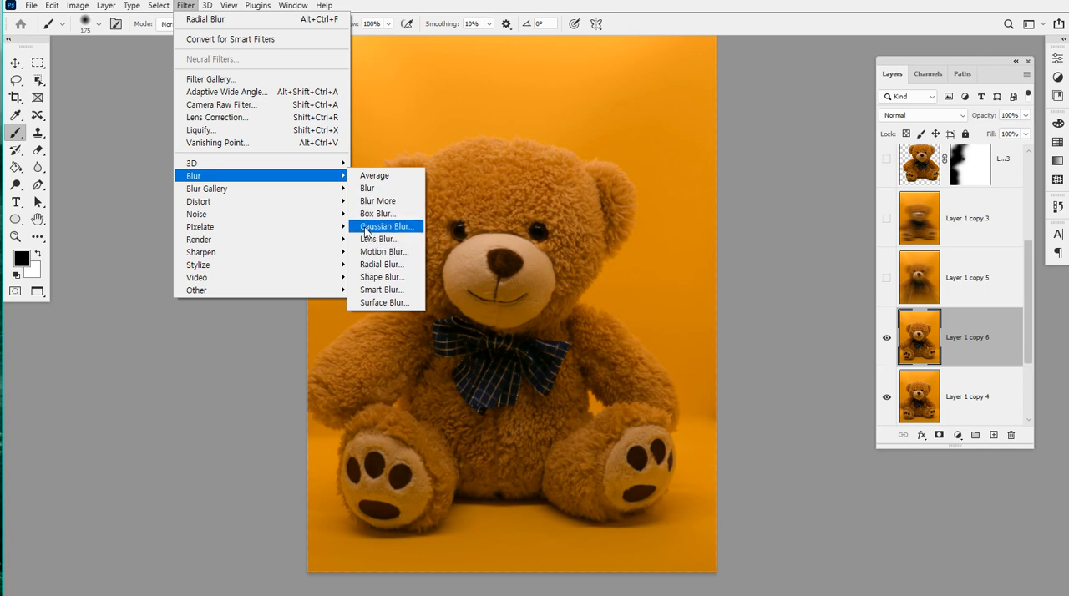
{"action": "mouse_move", "coordinate": [330, 194]}
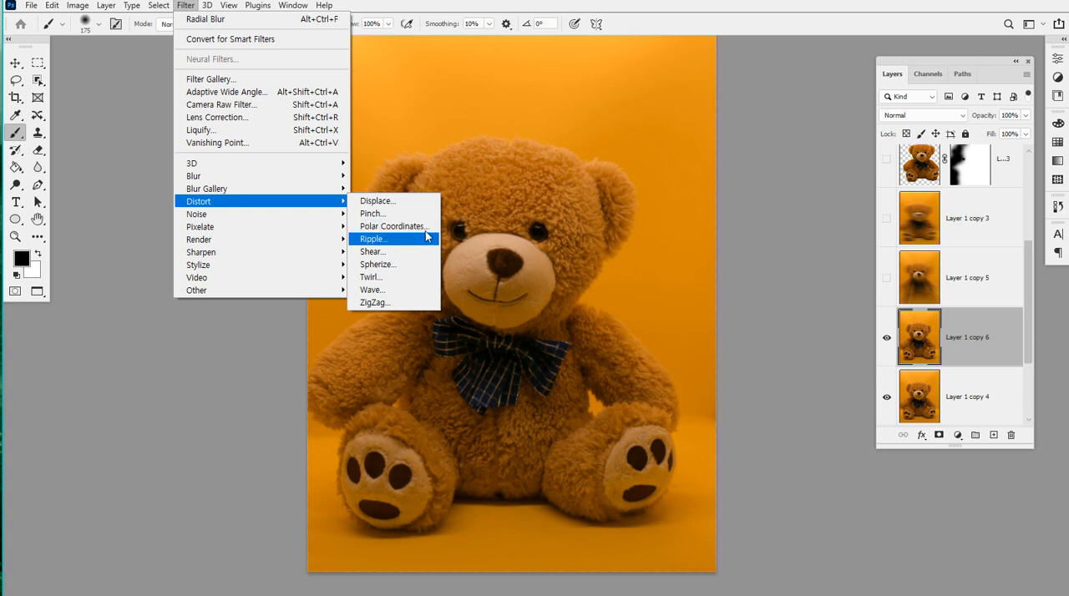
{"action": "left_click", "coordinate": [395, 265]}
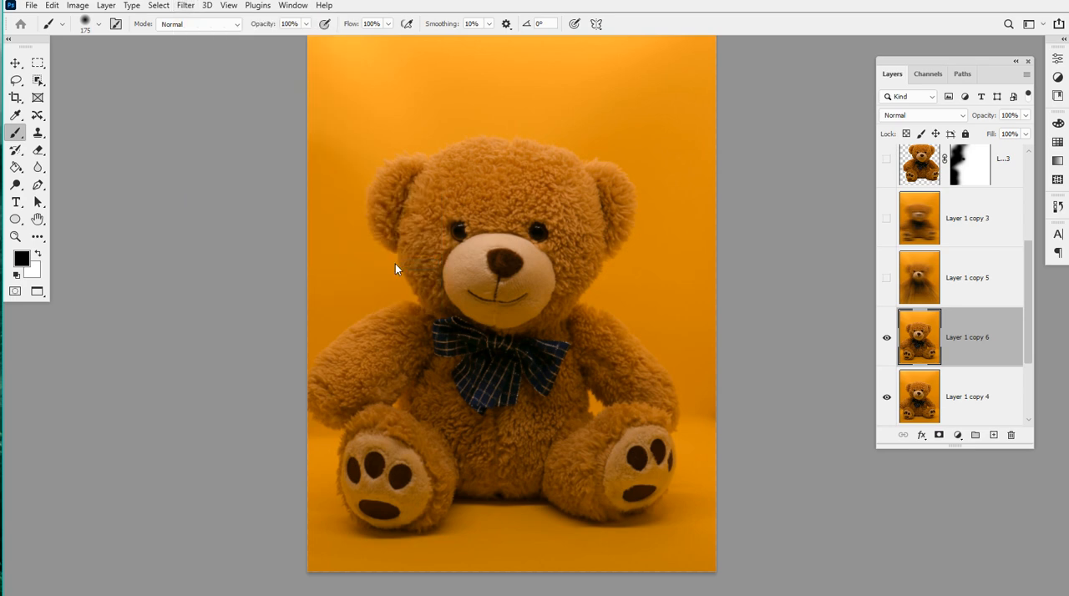
{"action": "left_click_drag", "start_coordinate": [79, 174], "coordinate": [797, 79]}
{"action": "mouse_move", "coordinate": [853, 300]}
{"action": "left_mouse_down"}
{"action": "mouse_move", "coordinate": [699, 312]}
{"action": "mouse_move", "coordinate": [787, 304]}
{"action": "mouse_move", "coordinate": [736, 307]}
{"action": "mouse_move", "coordinate": [773, 297]}
{"action": "mouse_move", "coordinate": [845, 299]}
{"action": "left_mouse_up"}
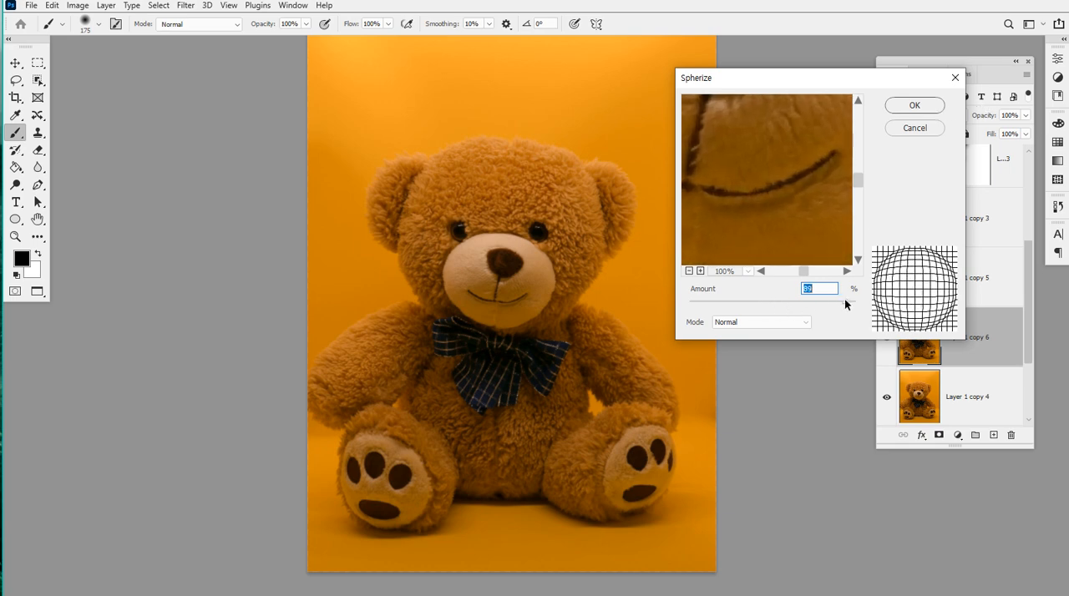
{"action": "left_click", "coordinate": [919, 103]}
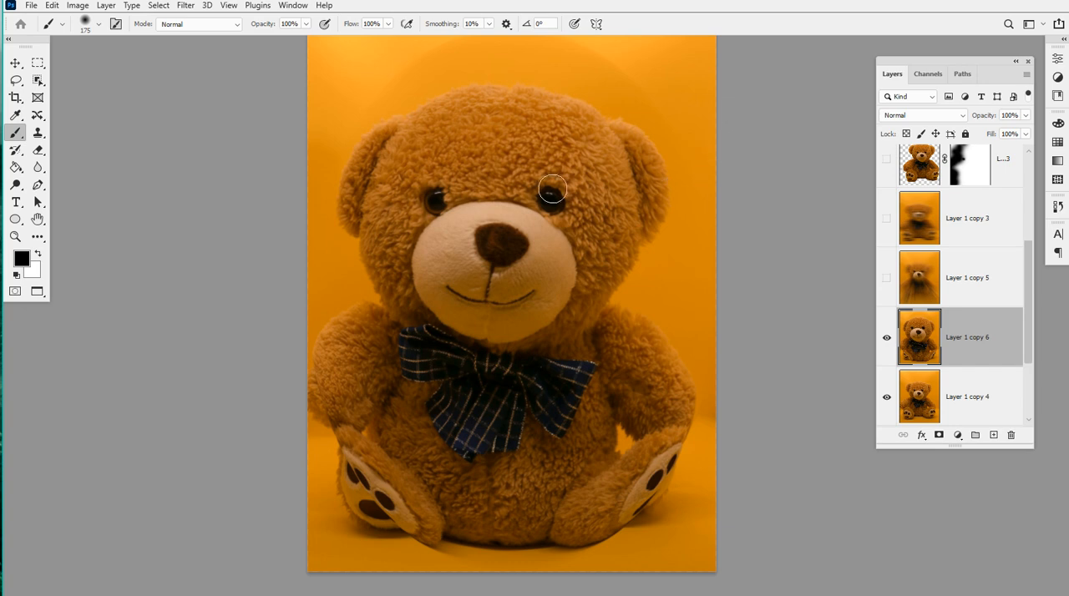
Hide the spherized layer and duplicate Layer 1 copy 4
{"action": "left_click", "coordinate": [186, 5]}
{"action": "left_click", "coordinate": [186, 5]}
{"action": "left_click", "coordinate": [887, 337]}
{"action": "scroll", "coordinate": [918, 334], "scroll_direction": "down", "scroll_amount": 2}
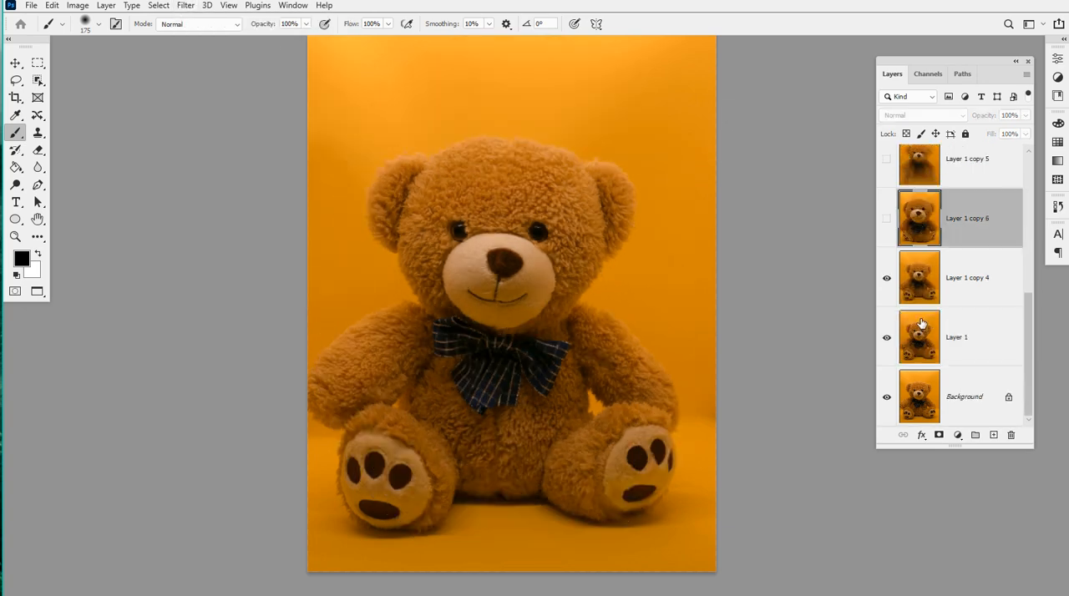
{"action": "left_click", "coordinate": [963, 290]}
{"action": "key", "text": "ctrl+j"}
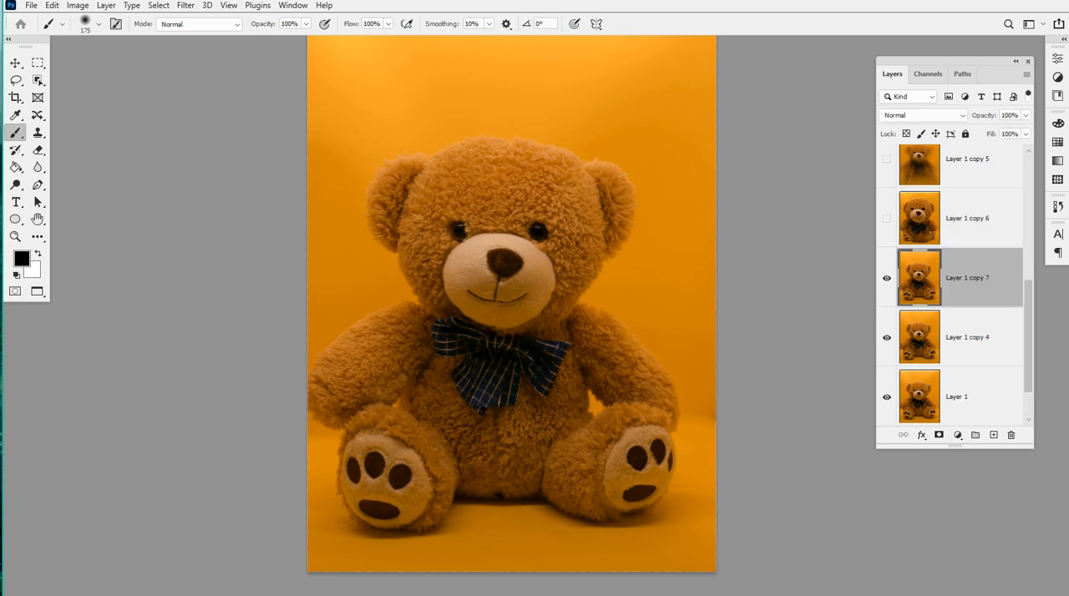
Apply the Pinch distortion to the new duplicate layer with an Amount of 100%
{"action": "left_click", "coordinate": [185, 5]}
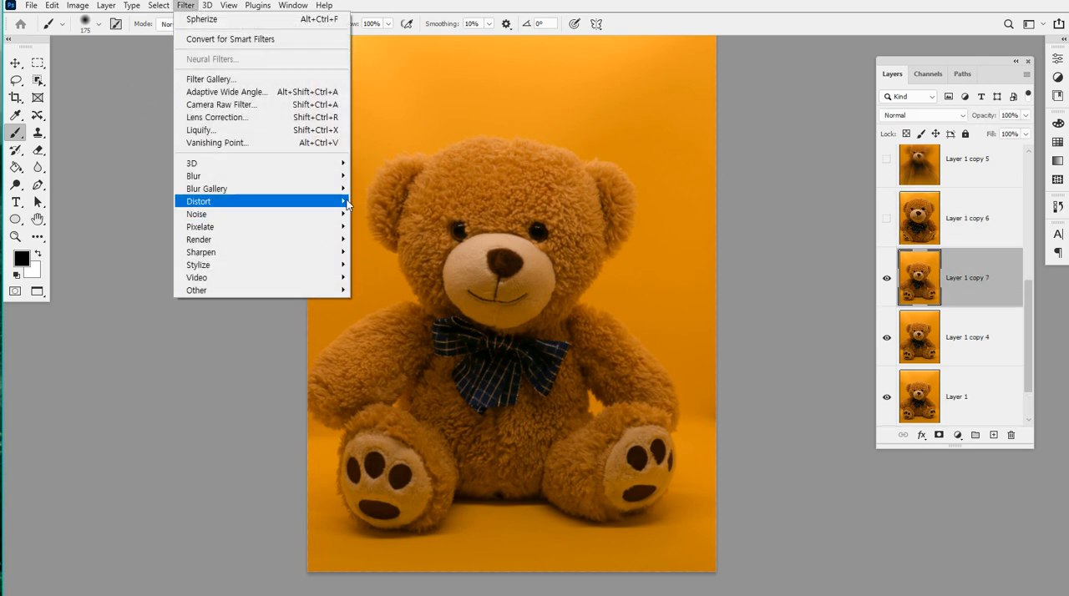
{"action": "mouse_move", "coordinate": [339, 203]}
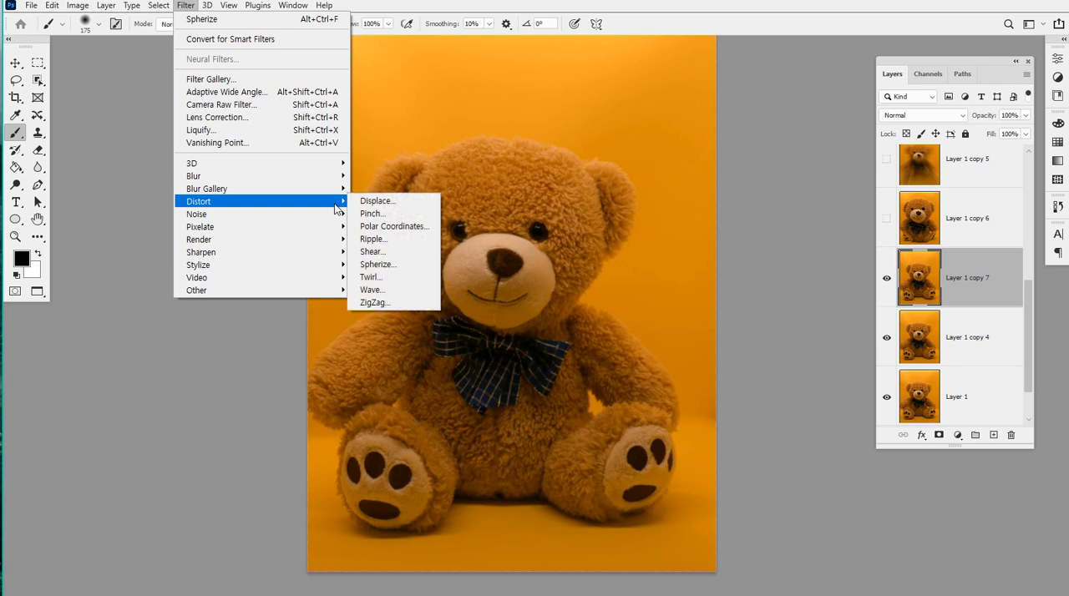
{"action": "left_click", "coordinate": [411, 214]}
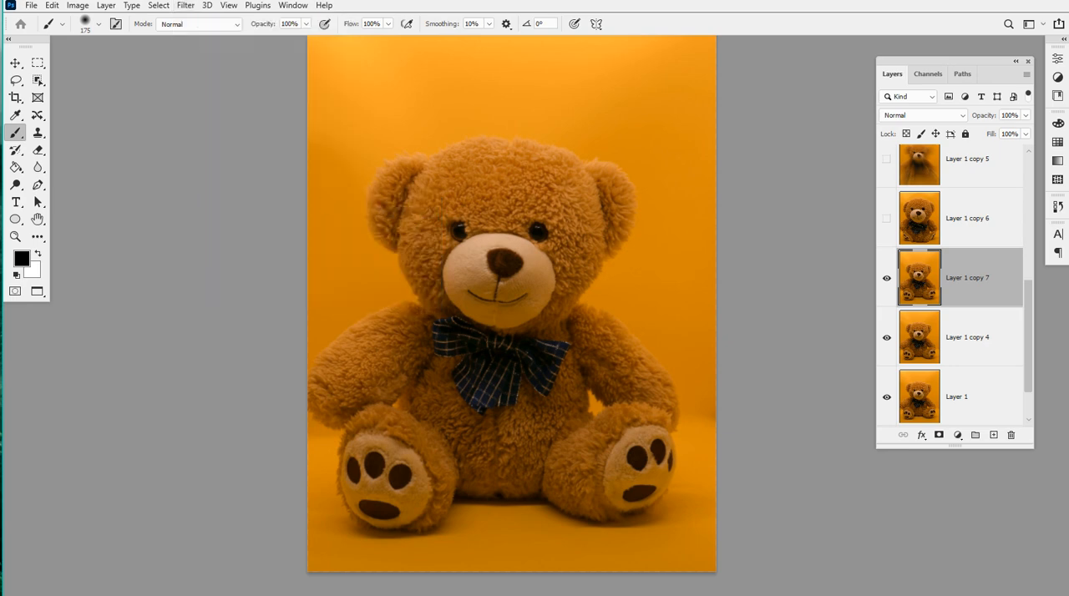
{"action": "left_click_drag", "start_coordinate": [836, 318], "coordinate": [882, 315]}
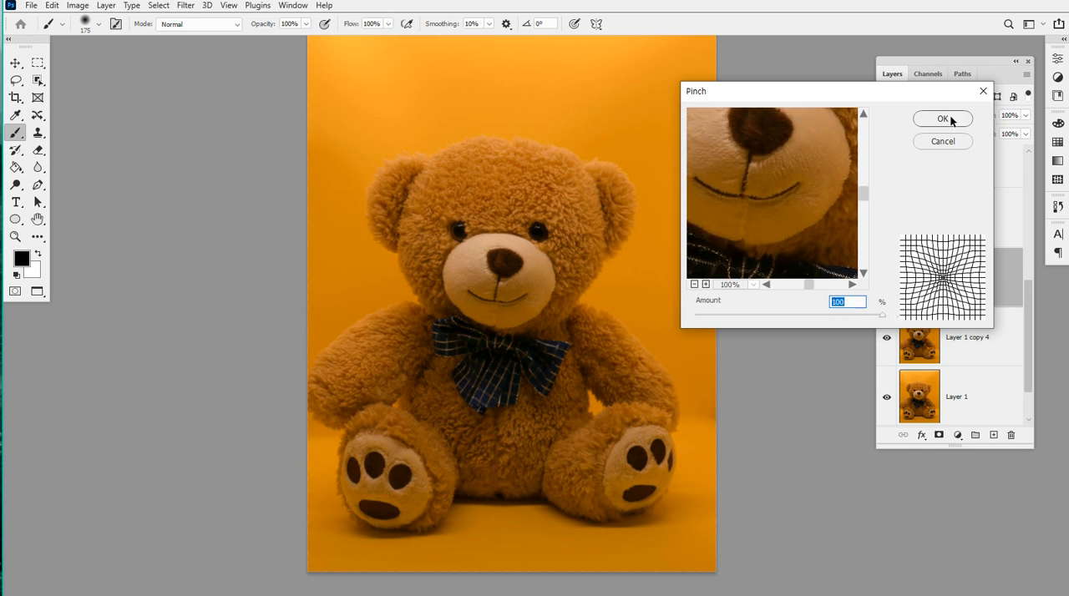
{"action": "left_click", "coordinate": [944, 118]}
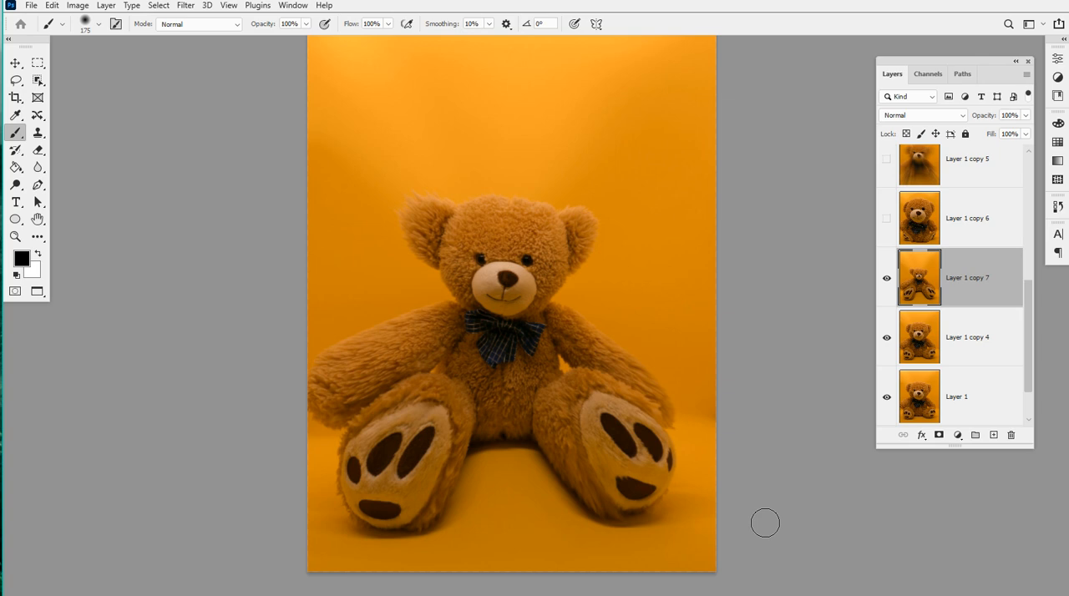
Hide the pinched layer and make another duplicate of Layer 1 copy 4
{"action": "left_click", "coordinate": [887, 279]}
{"action": "left_click", "coordinate": [963, 338]}
{"action": "key", "text": "ctrl+j"}
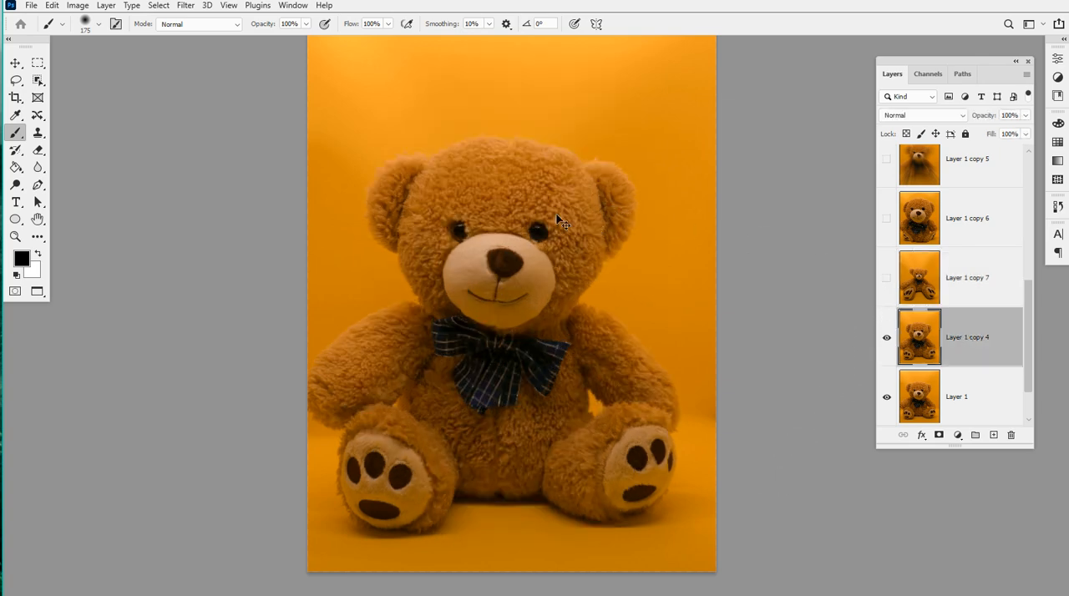
Start Add Noise on the new duplicate layer, inspect the grain around the bear's ear, and make the noise Monochromatic
{"action": "left_click", "coordinate": [185, 6]}
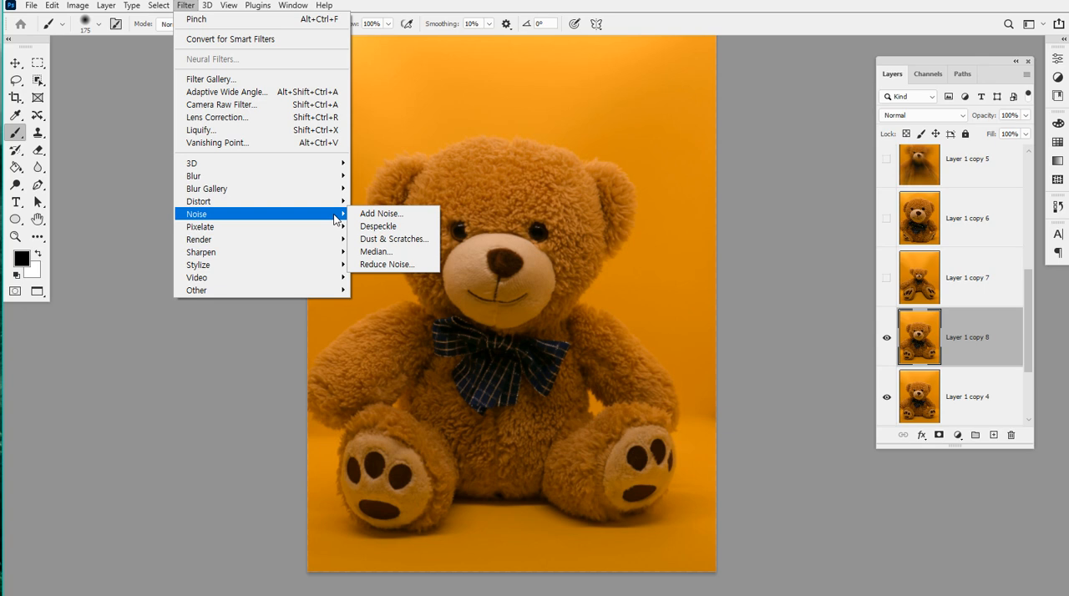
{"action": "left_click", "coordinate": [399, 215]}
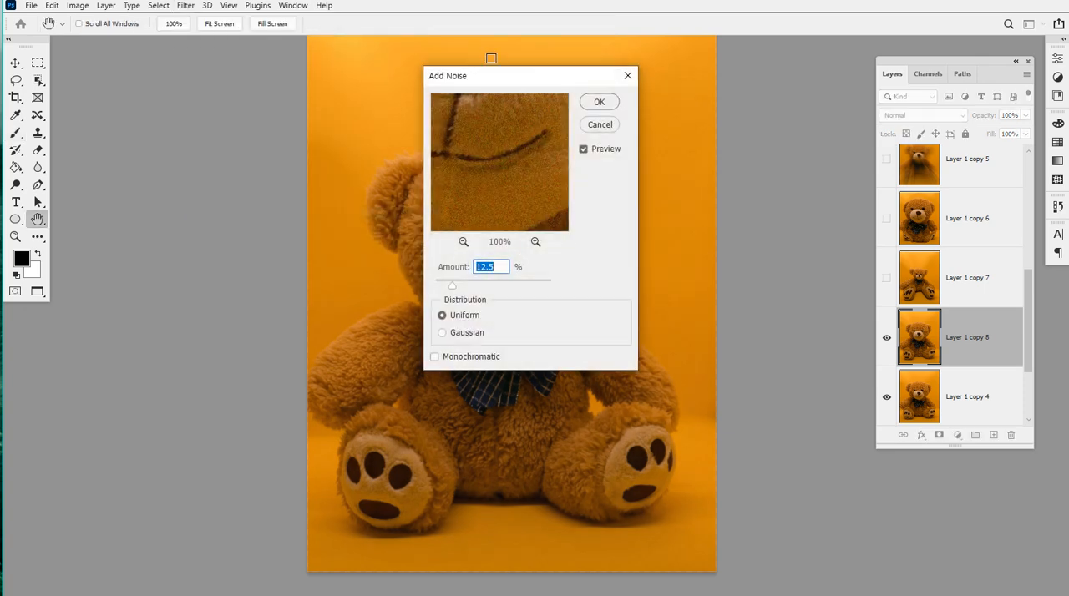
{"action": "left_click_drag", "start_coordinate": [491, 78], "coordinate": [791, 61]}
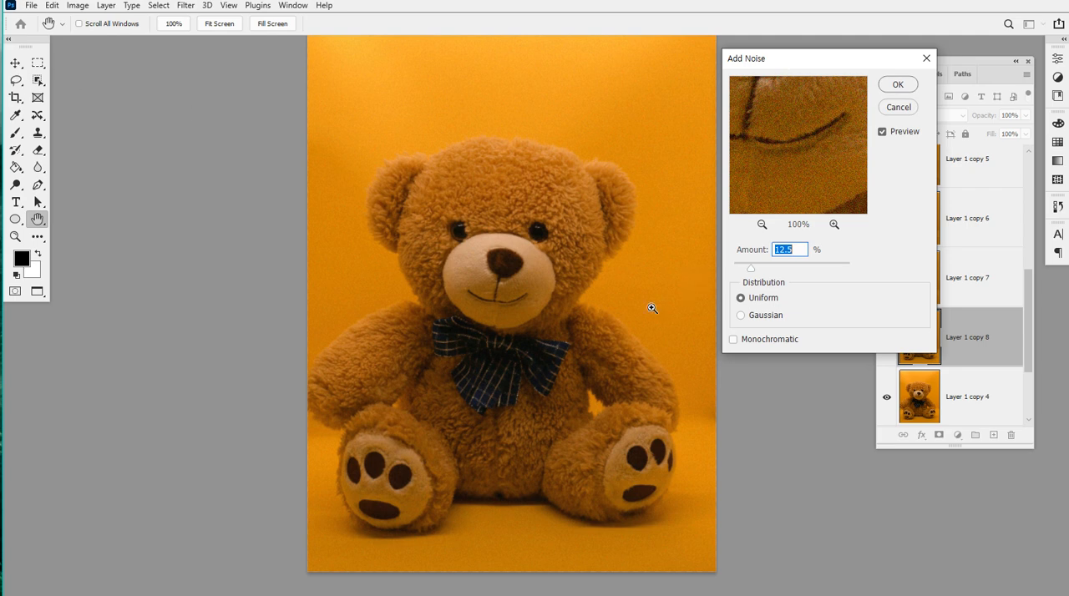
{"action": "left_click", "coordinate": [644, 266], "text": "ctrl"}
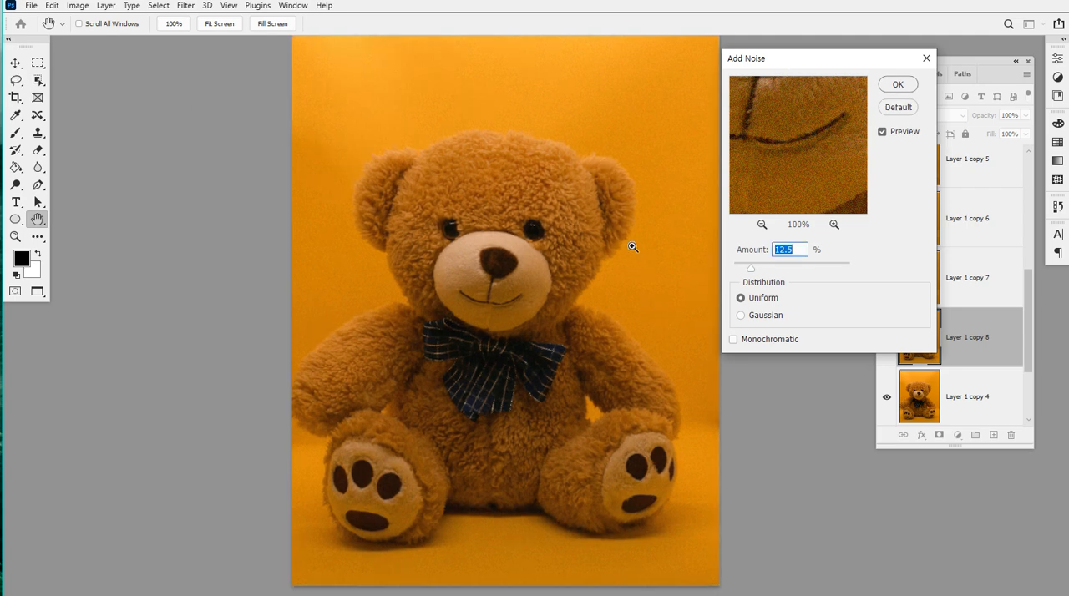
{"action": "left_click", "coordinate": [632, 245], "text": "ctrl"}
{"action": "left_click", "coordinate": [625, 80], "text": "ctrl"}
{"action": "left_click", "coordinate": [625, 72], "text": "ctrl"}
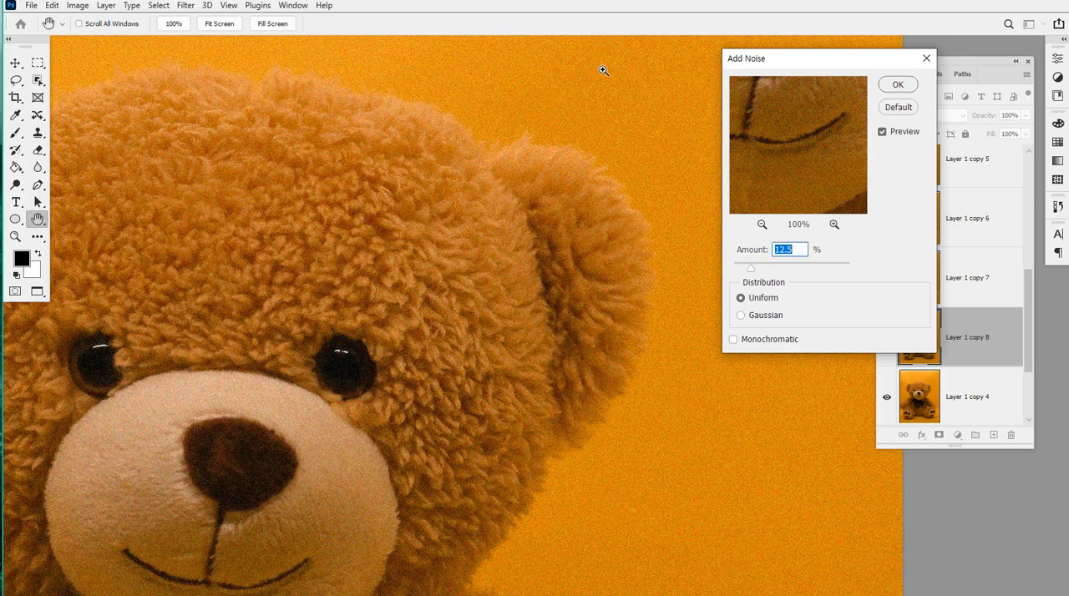
{"action": "left_click", "coordinate": [603, 71], "text": "ctrl"}
{"action": "left_click", "coordinate": [556, 122], "text": "ctrl"}
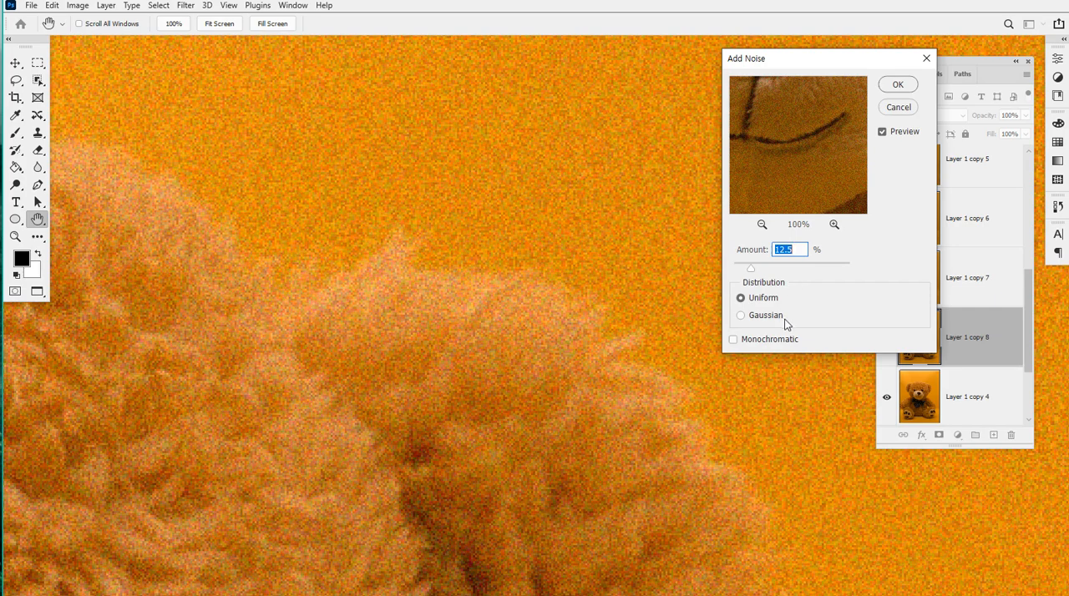
{"action": "left_click", "coordinate": [753, 348]}
{"action": "left_click", "coordinate": [751, 346]}
{"action": "left_click", "coordinate": [751, 347]}
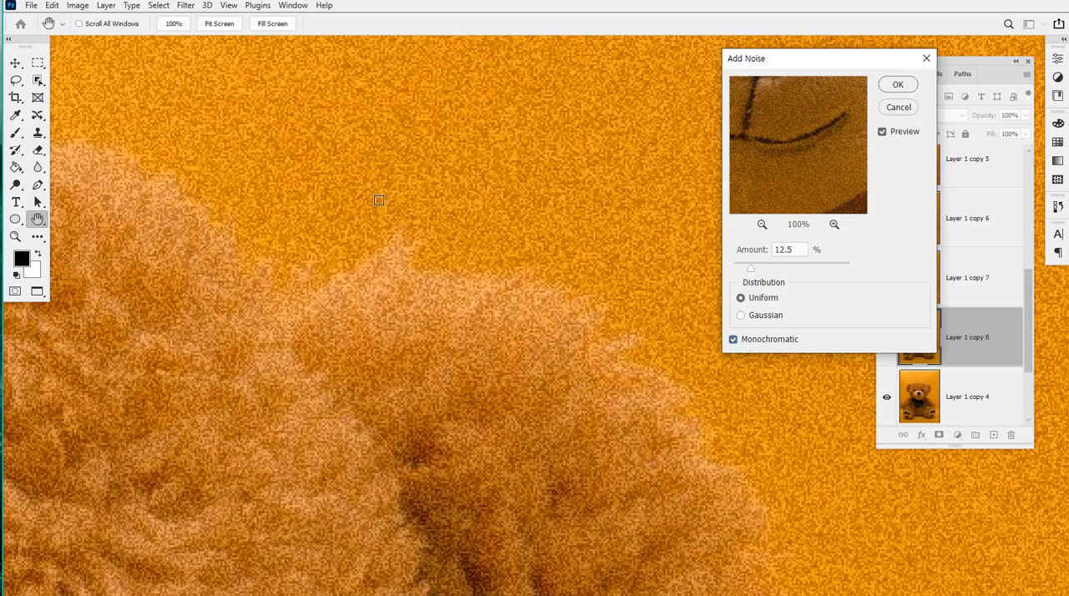
Examine the monochromatic noise preview on the bear's head, ear and orange background at different magnifications
{"action": "scroll", "coordinate": [393, 199], "scroll_direction": "right", "scroll_amount": 2}
{"action": "scroll", "coordinate": [487, 198], "scroll_direction": "down", "scroll_amount": 1}
{"action": "scroll", "coordinate": [488, 198], "scroll_direction": "down", "scroll_amount": 4}
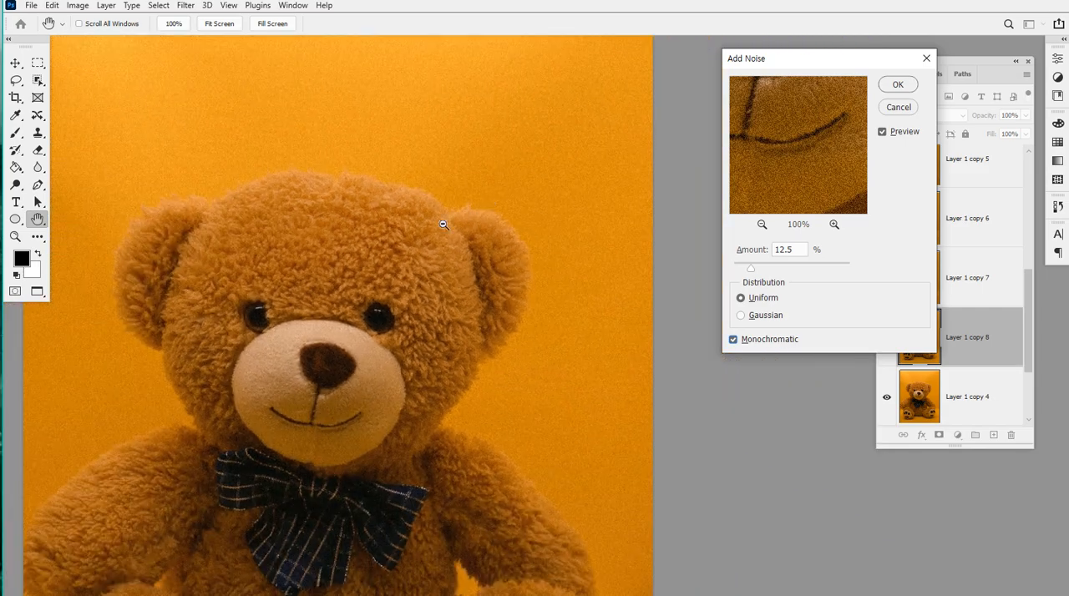
{"action": "scroll", "coordinate": [430, 188], "scroll_direction": "up", "scroll_amount": 4}
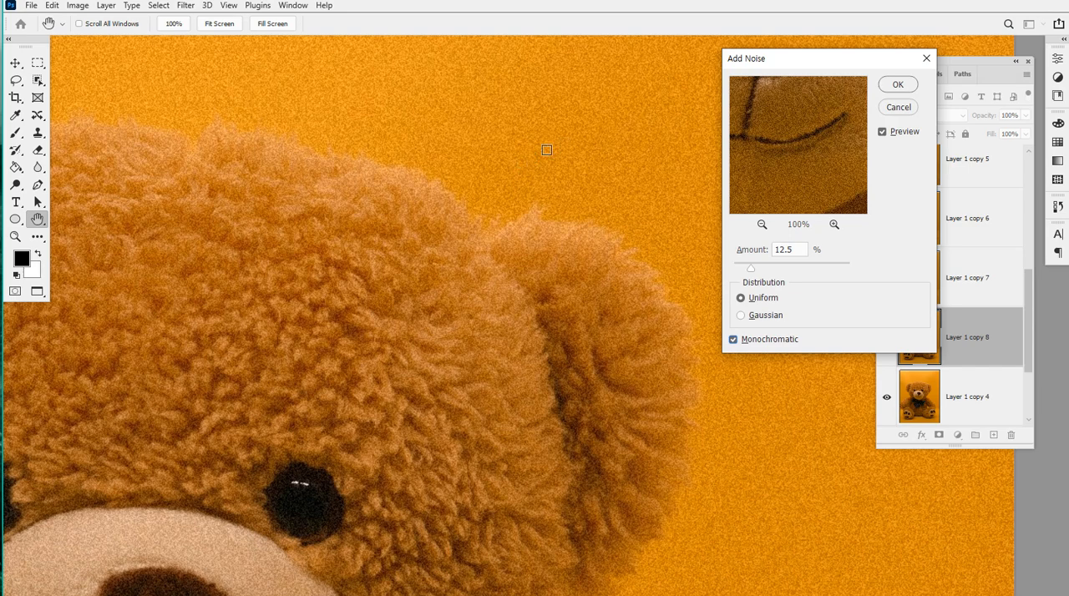
{"action": "left_click_drag", "start_coordinate": [755, 62], "coordinate": [679, 103]}
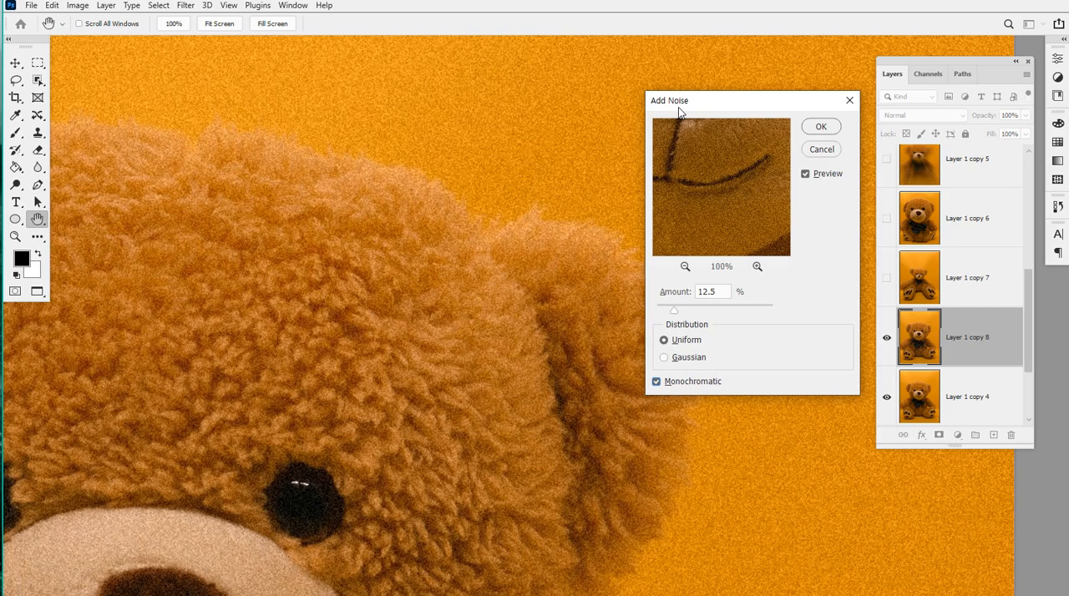
{"action": "left_click_drag", "start_coordinate": [679, 111], "coordinate": [701, 81]}
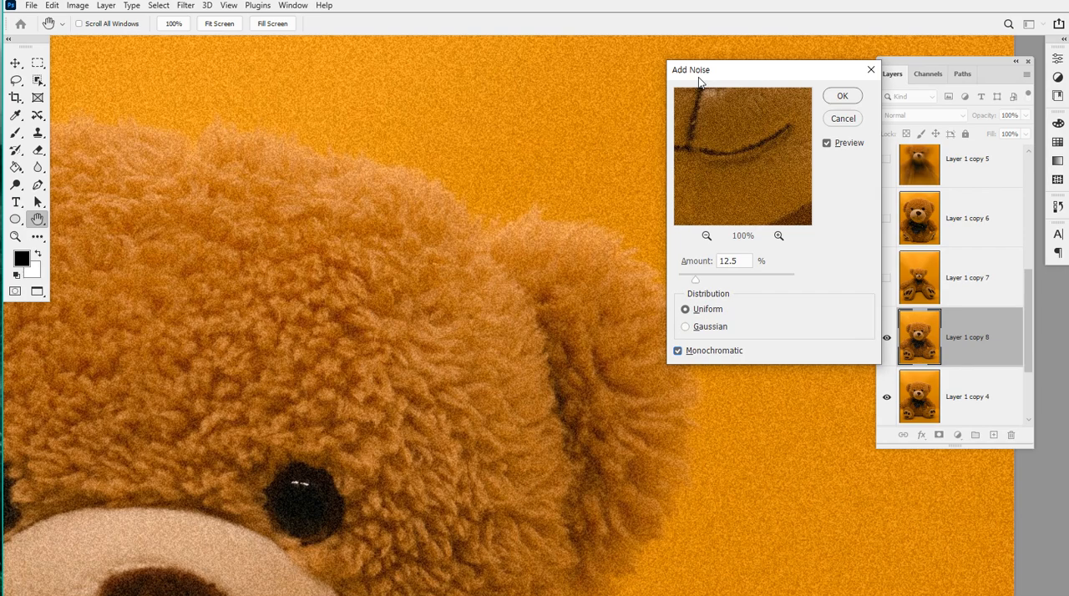
{"action": "left_click_drag", "start_coordinate": [692, 68], "coordinate": [731, 55]}
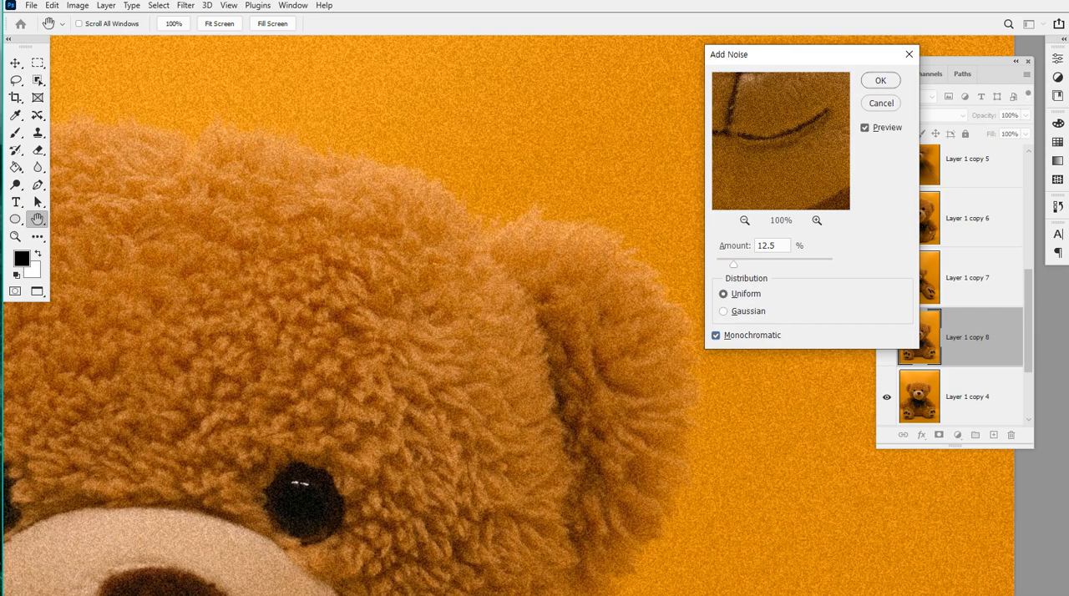
{"action": "left_click_drag", "start_coordinate": [741, 60], "coordinate": [691, 71]}
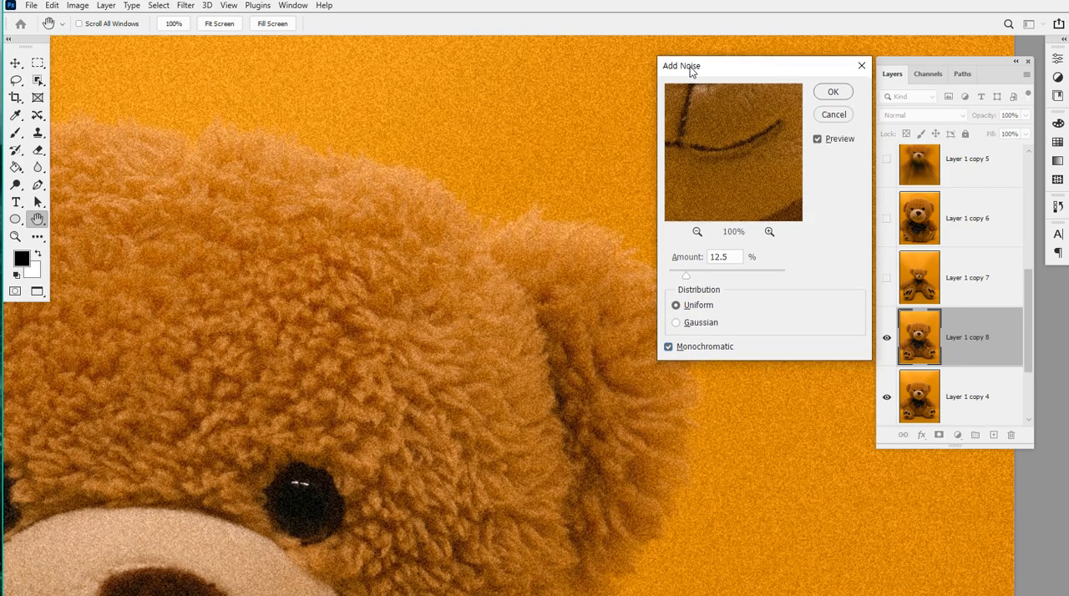
Compare the Gaussian and Uniform noise distributions, and apply 12.5% monochromatic Add Noise with Uniform distribution
{"action": "left_click", "coordinate": [687, 326]}
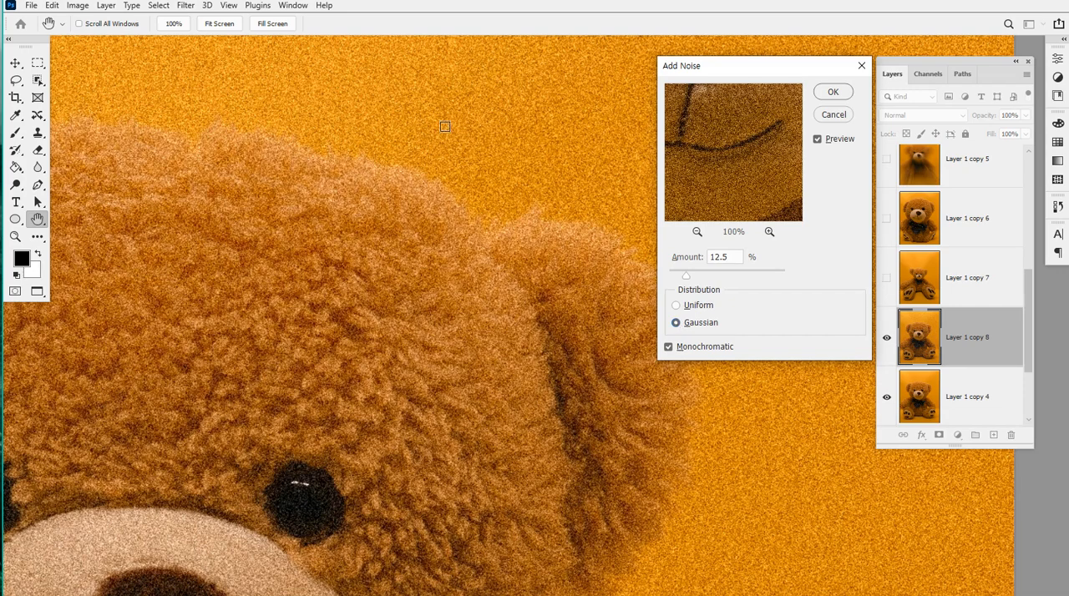
{"action": "left_click", "coordinate": [700, 313]}
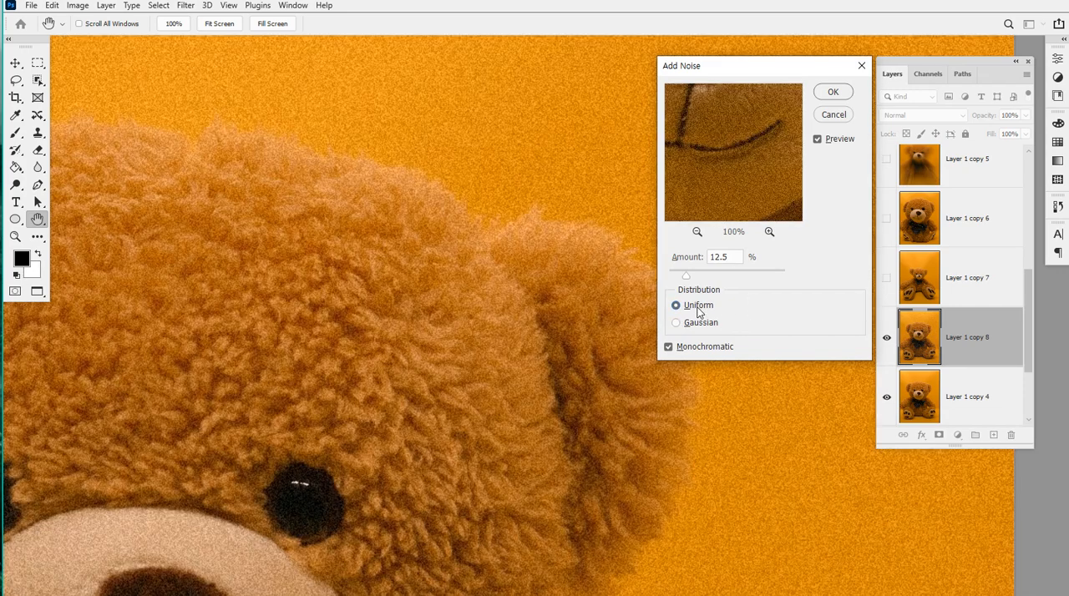
{"action": "left_click", "coordinate": [700, 326]}
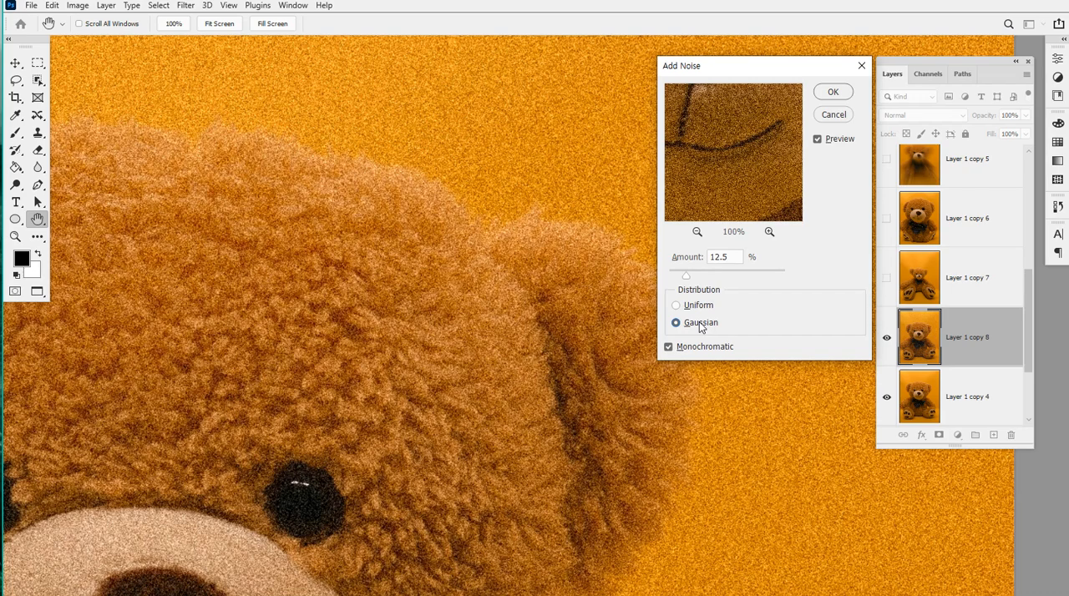
{"action": "left_click", "coordinate": [699, 313]}
{"action": "left_click", "coordinate": [701, 325]}
{"action": "left_click", "coordinate": [704, 310]}
{"action": "left_click", "coordinate": [832, 92]}
{"action": "key", "text": "b"}
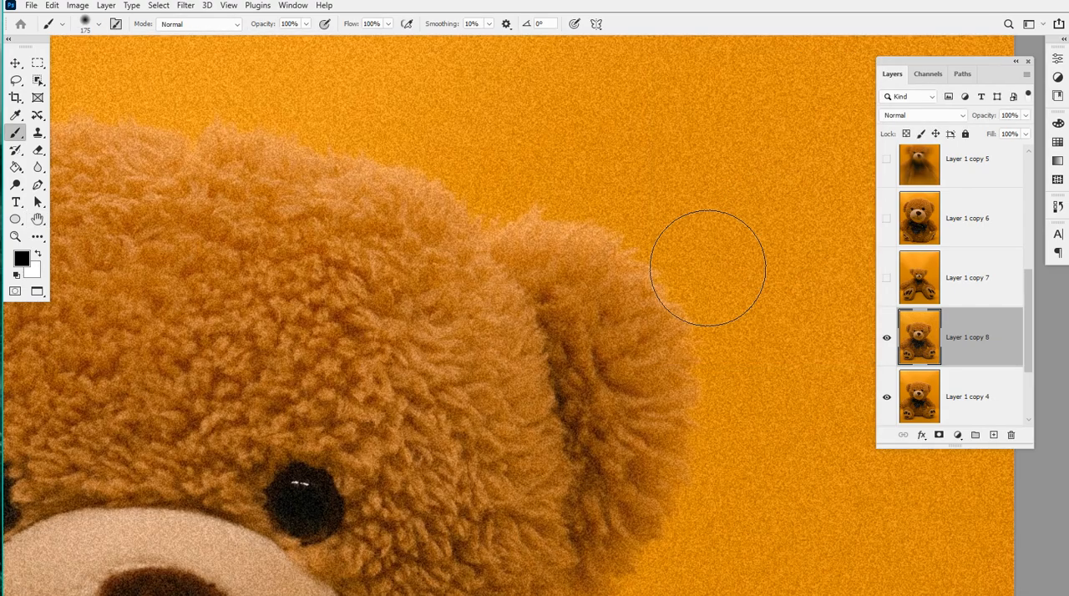
Hide the noisy layer and duplicate Layer 1 copy 4 again
{"action": "key", "text": "ctrl+minus"}
{"action": "key", "text": "ctrl+minus"}
{"action": "key", "text": "ctrl+minus"}
{"action": "scroll", "coordinate": [934, 276], "scroll_direction": "down", "scroll_amount": 2}
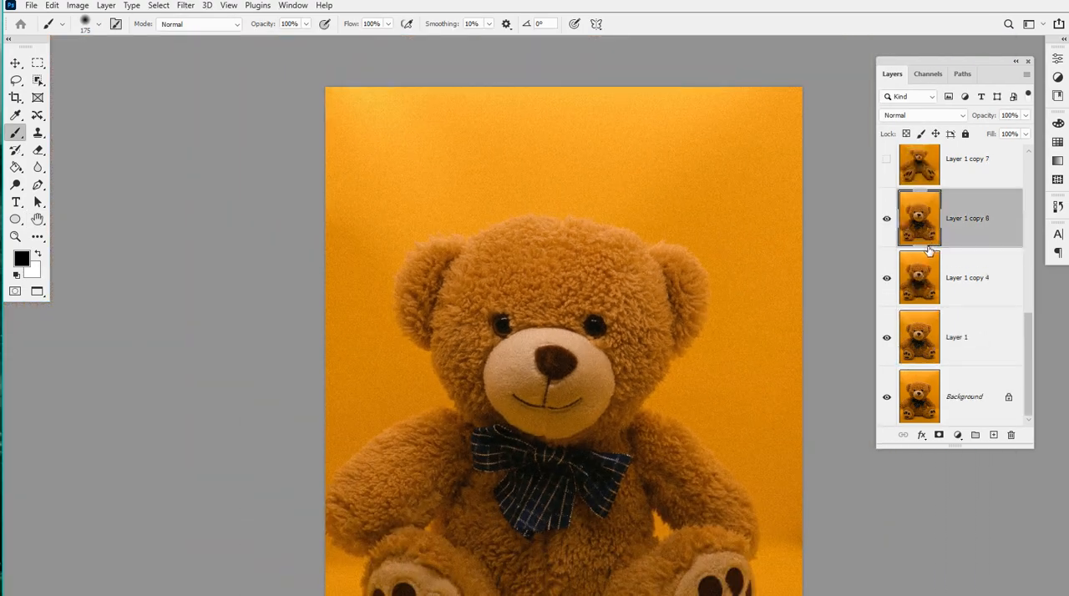
{"action": "left_click", "coordinate": [888, 221]}
{"action": "left_click", "coordinate": [945, 285]}
{"action": "key", "text": "ctrl+j"}
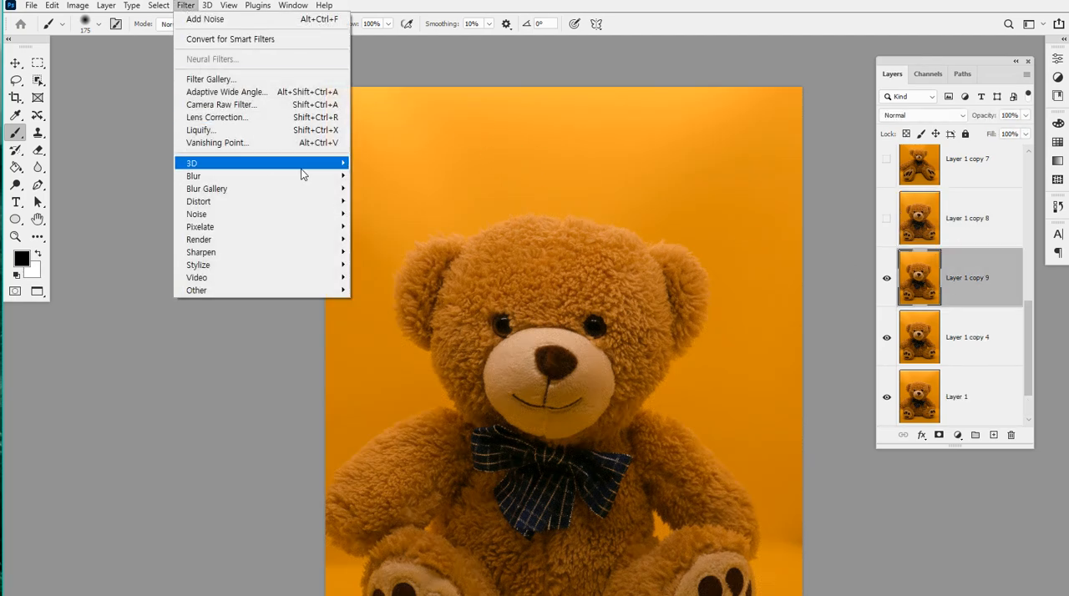
Try the Mosaic filter on the new duplicate layer with a Cell Size of 42 square
{"action": "mouse_move", "coordinate": [330, 216]}
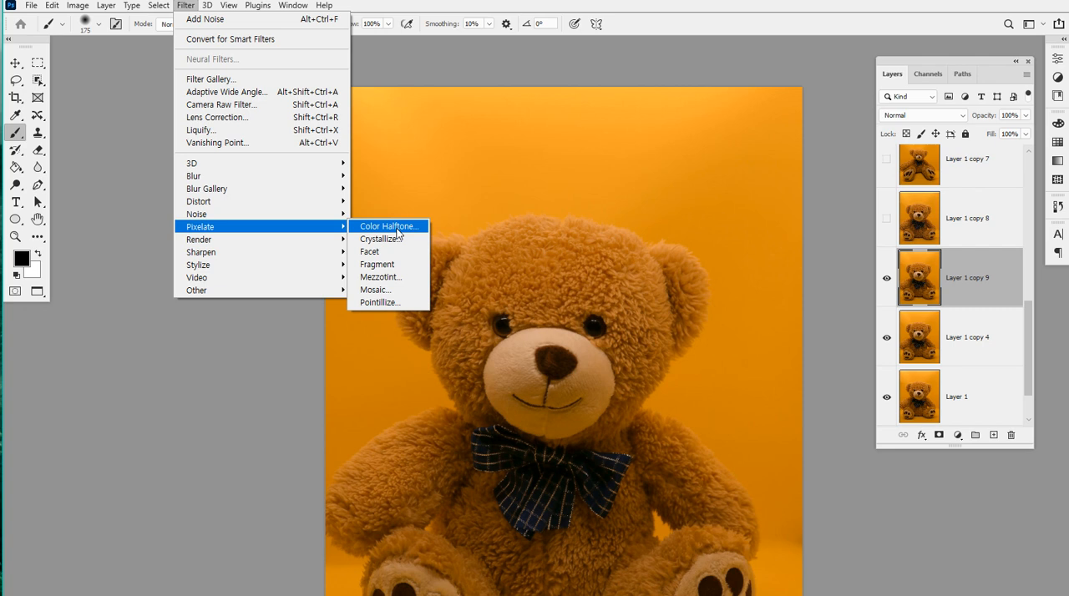
{"action": "left_click", "coordinate": [399, 298]}
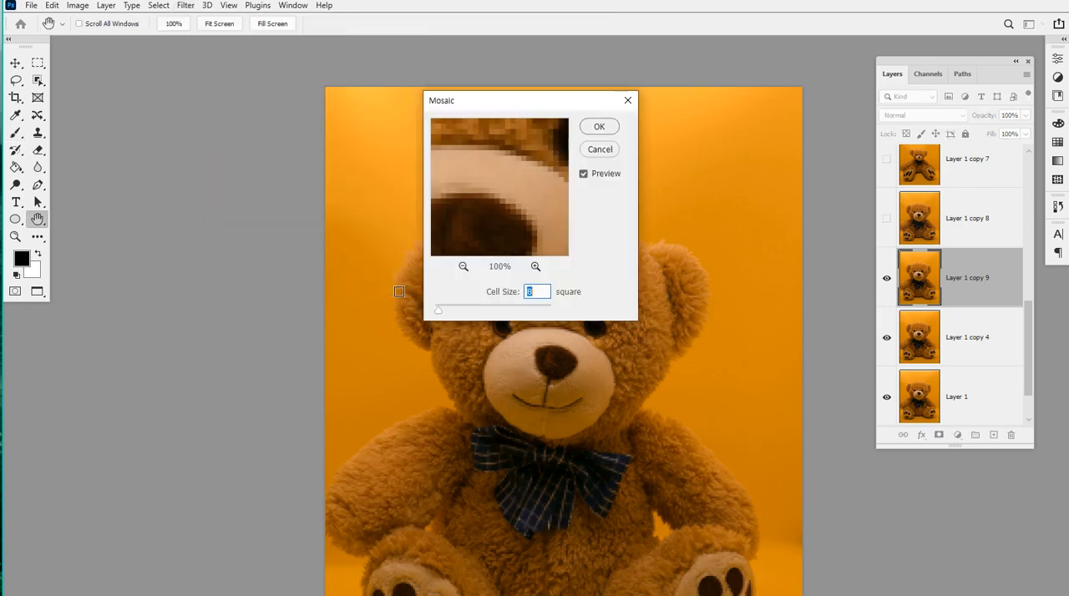
{"action": "left_click_drag", "start_coordinate": [498, 104], "coordinate": [764, 80]}
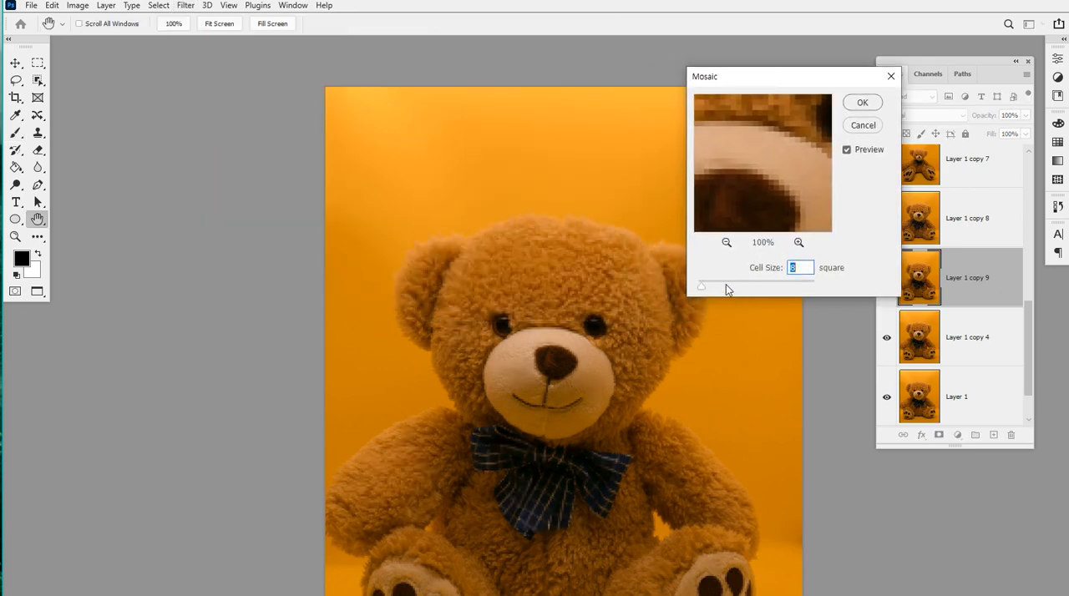
{"action": "mouse_move", "coordinate": [727, 287]}
{"action": "left_mouse_down"}
{"action": "mouse_move", "coordinate": [752, 290]}
{"action": "mouse_move", "coordinate": [715, 289]}
{"action": "mouse_move", "coordinate": [783, 289]}
{"action": "mouse_move", "coordinate": [711, 288]}
{"action": "mouse_move", "coordinate": [743, 289]}
{"action": "mouse_move", "coordinate": [724, 288]}
{"action": "left_mouse_up"}
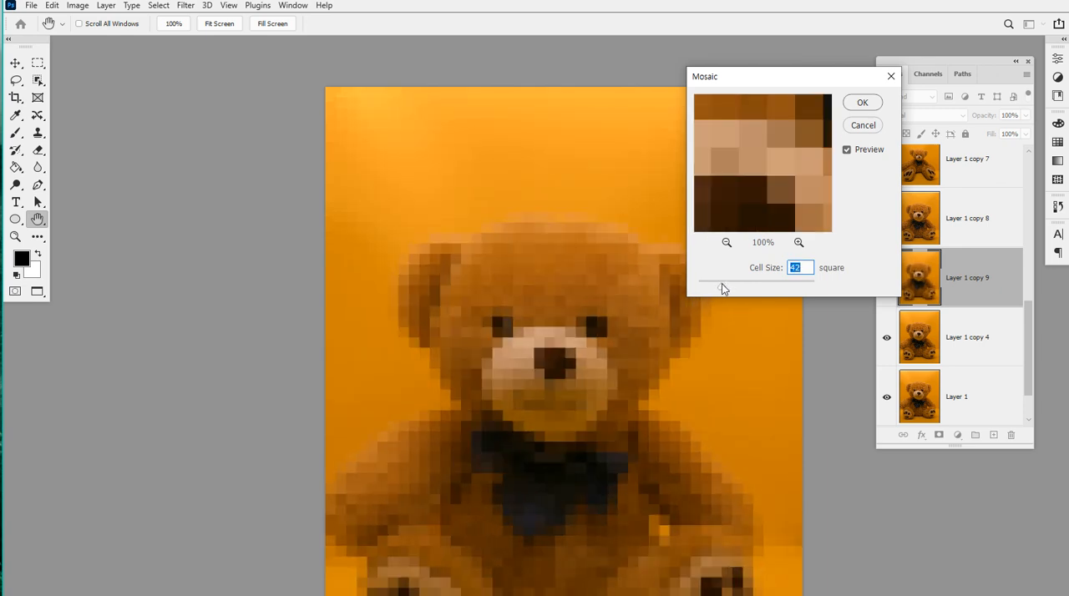
{"action": "left_click", "coordinate": [856, 127]}
Apply the Facet filter to the new duplicate layer and inspect the bear's fur up close
{"action": "left_click", "coordinate": [185, 5]}
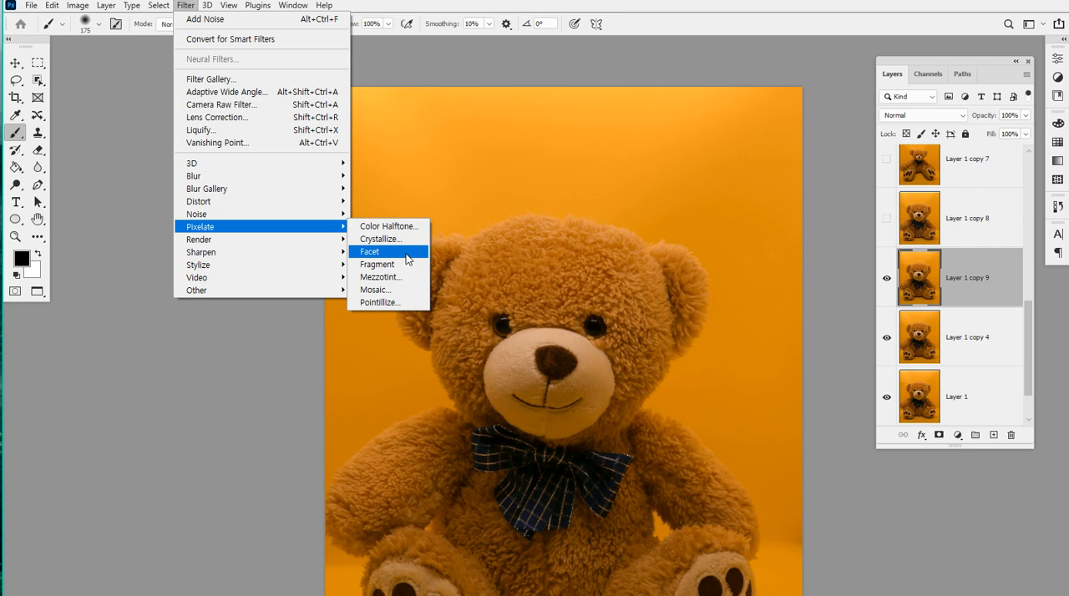
{"action": "left_click", "coordinate": [408, 254]}
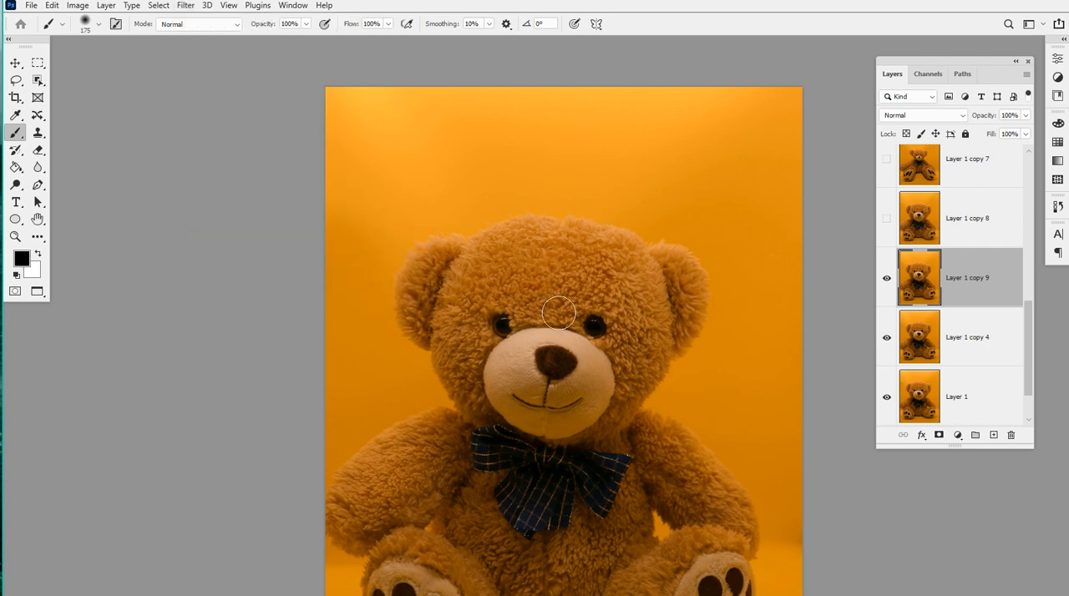
{"action": "scroll", "coordinate": [560, 302], "scroll_direction": "up", "scroll_amount": 5}
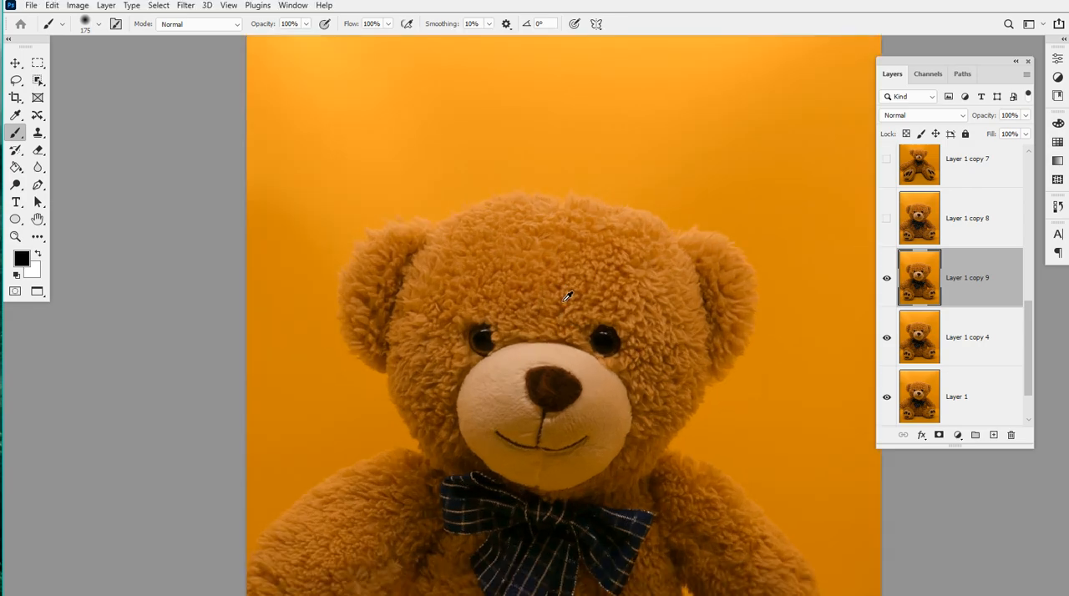
{"action": "scroll", "coordinate": [462, 164], "scroll_direction": "down", "scroll_amount": 5}
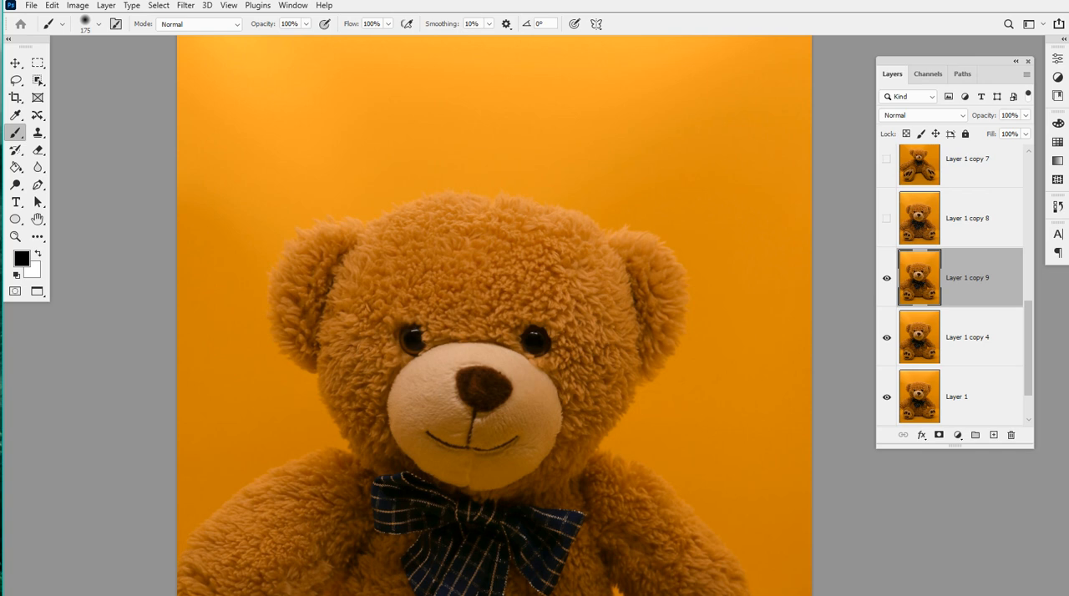
Open the sunlit living room photo as a separate document
{"action": "left_click_drag", "start_coordinate": [737, 0], "coordinate": [792, 8]}
{"action": "left_click", "coordinate": [516, 236]}
{"action": "left_click_drag", "start_coordinate": [465, 143], "coordinate": [798, 17]}
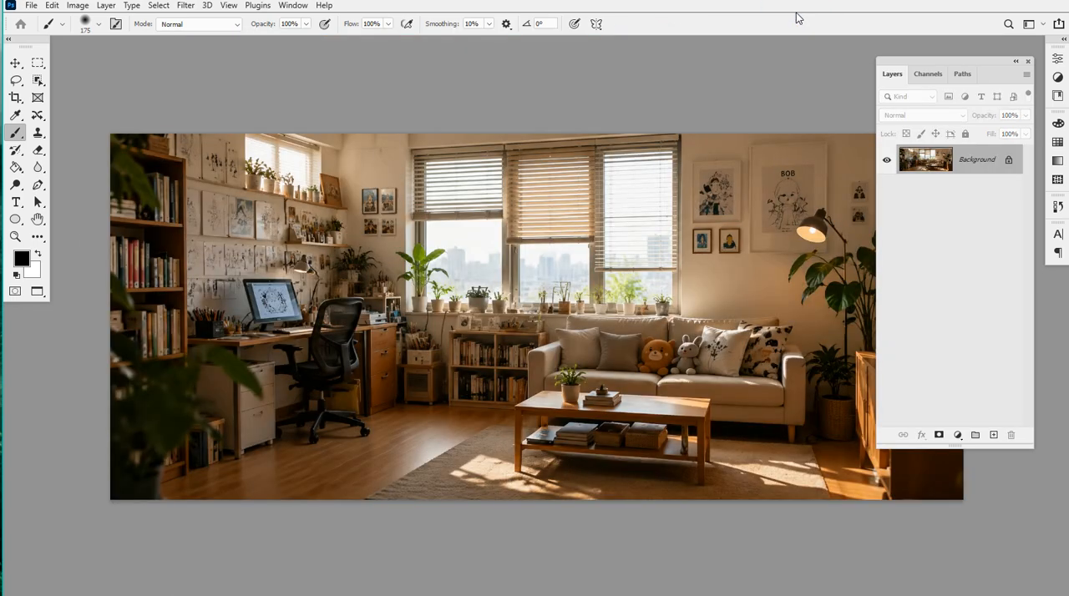
{"action": "key", "text": "ctrl+plus"}
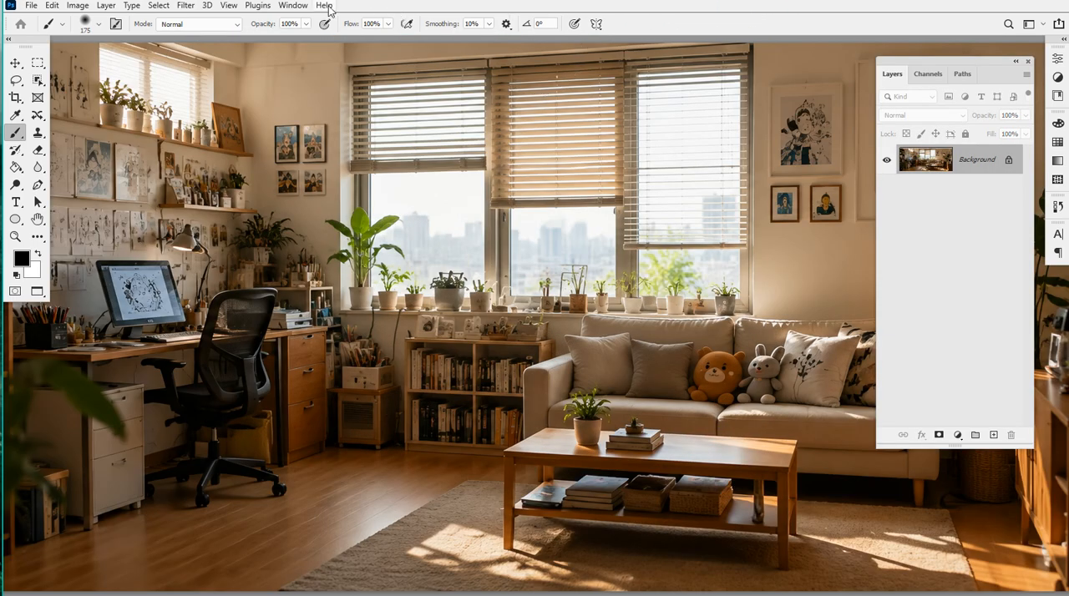
Apply the Pixelate filter Facet to the living room photo's Background layer
{"action": "left_click", "coordinate": [255, 6]}
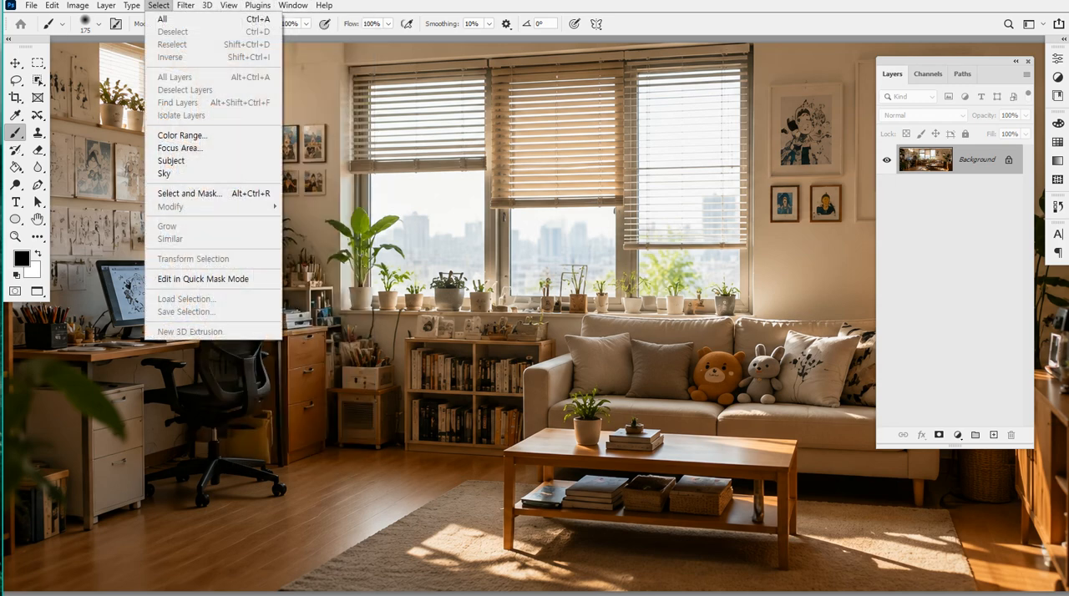
{"action": "left_click", "coordinate": [158, 6]}
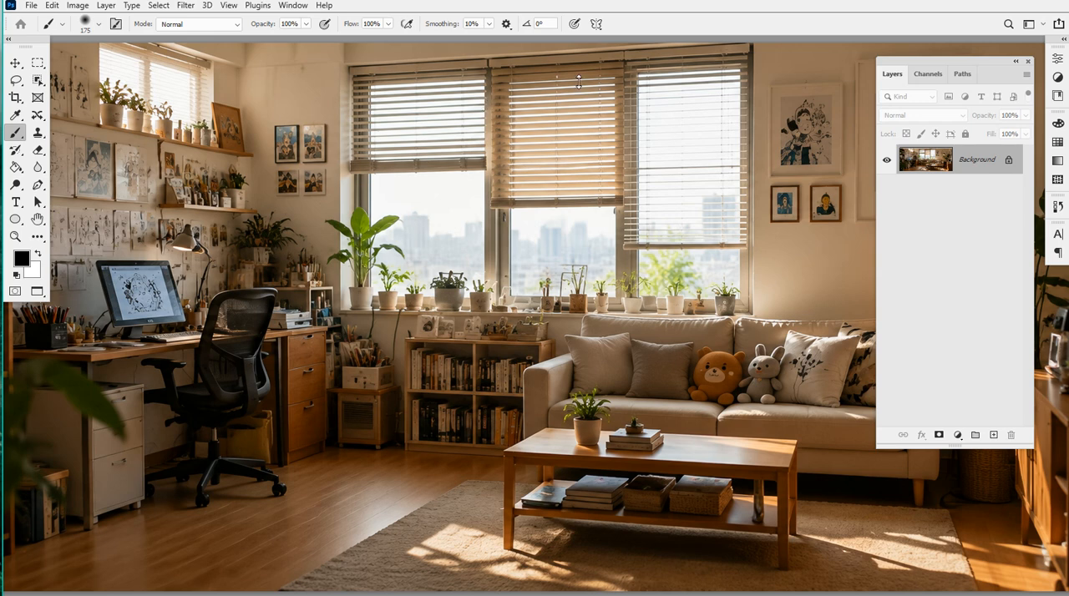
{"action": "left_click", "coordinate": [209, 6]}
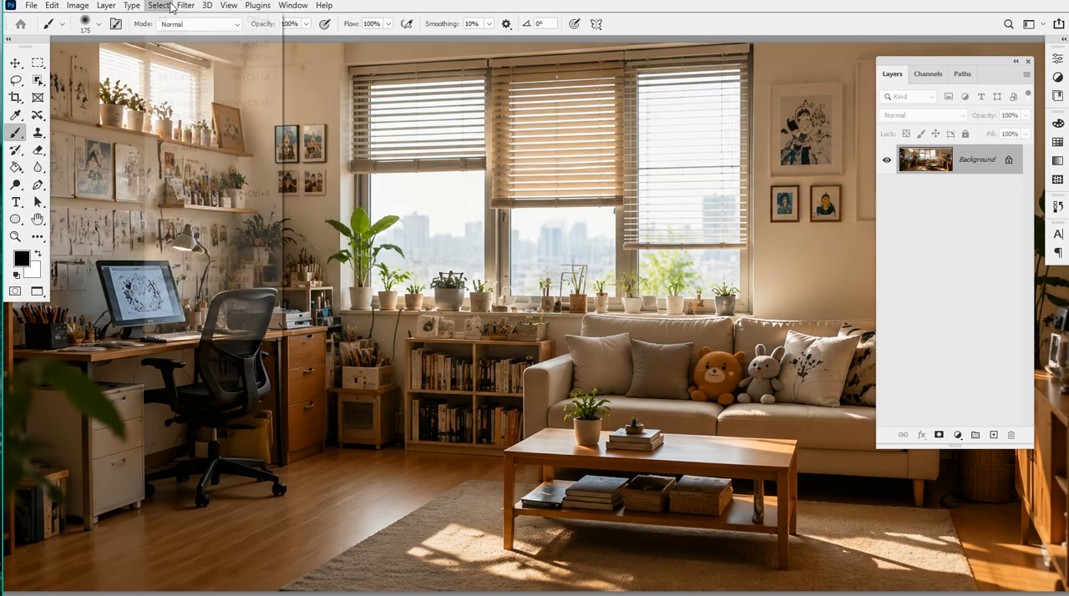
{"action": "mouse_move", "coordinate": [183, 5]}
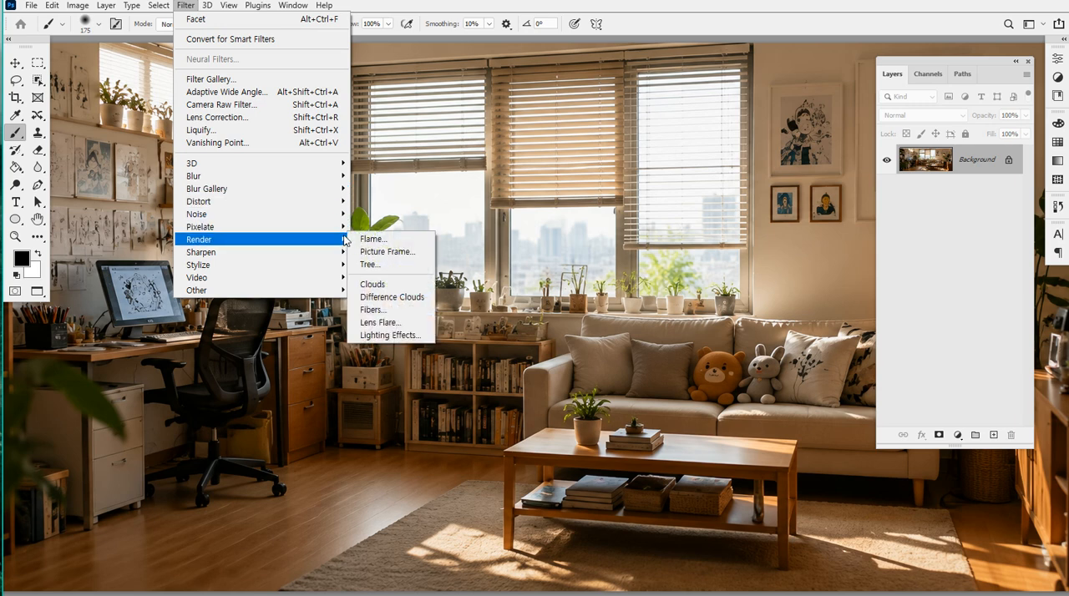
{"action": "mouse_move", "coordinate": [343, 227]}
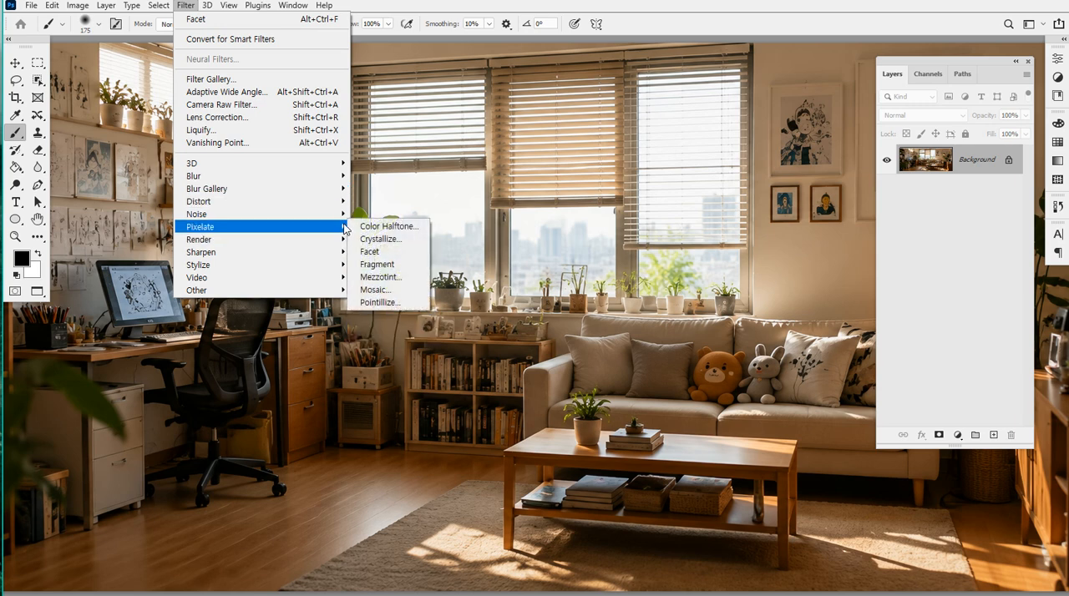
{"action": "left_click", "coordinate": [401, 262]}
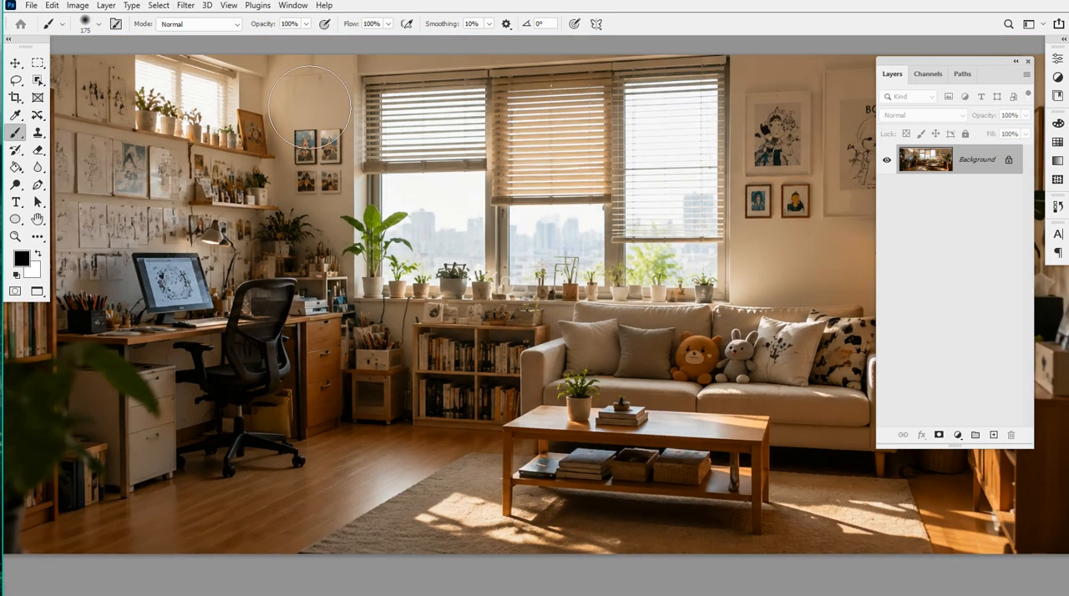
Run Facet once more on the Background layer of the living room photo
{"action": "left_click", "coordinate": [185, 5]}
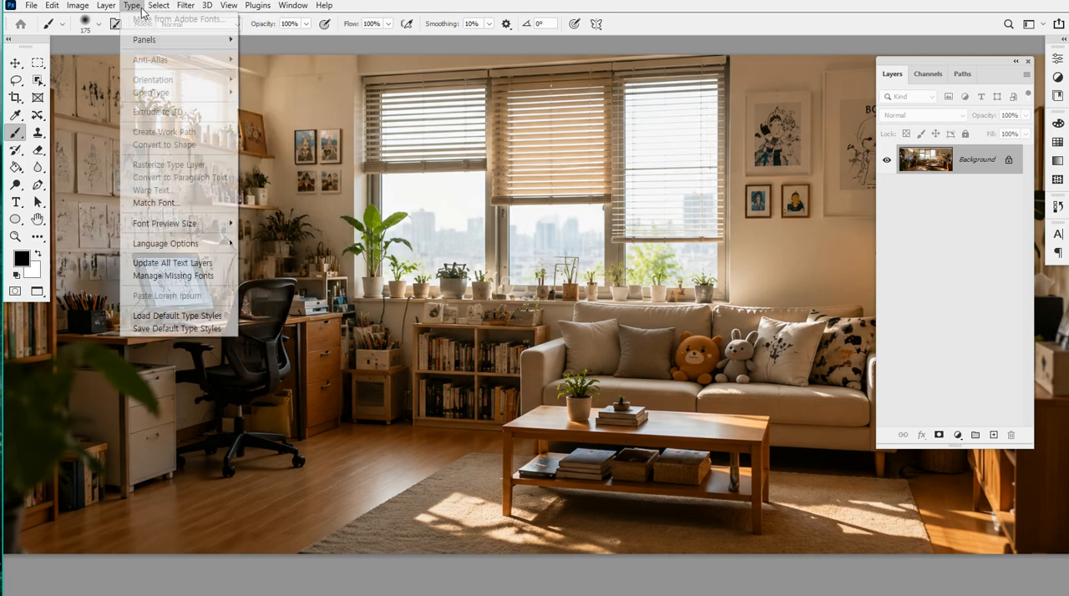
{"action": "mouse_move", "coordinate": [185, 5]}
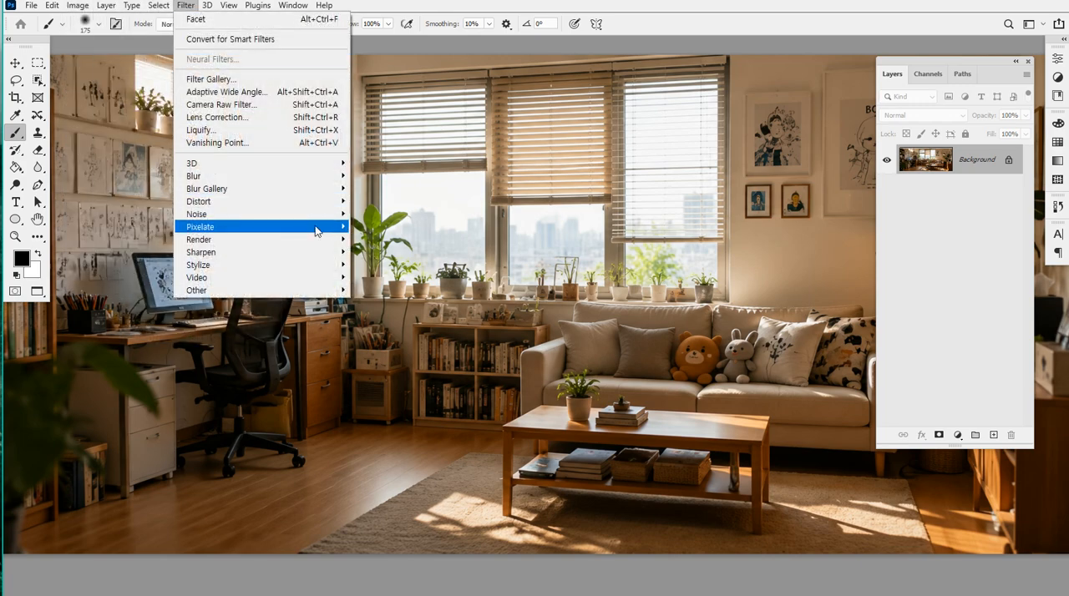
{"action": "mouse_move", "coordinate": [318, 231]}
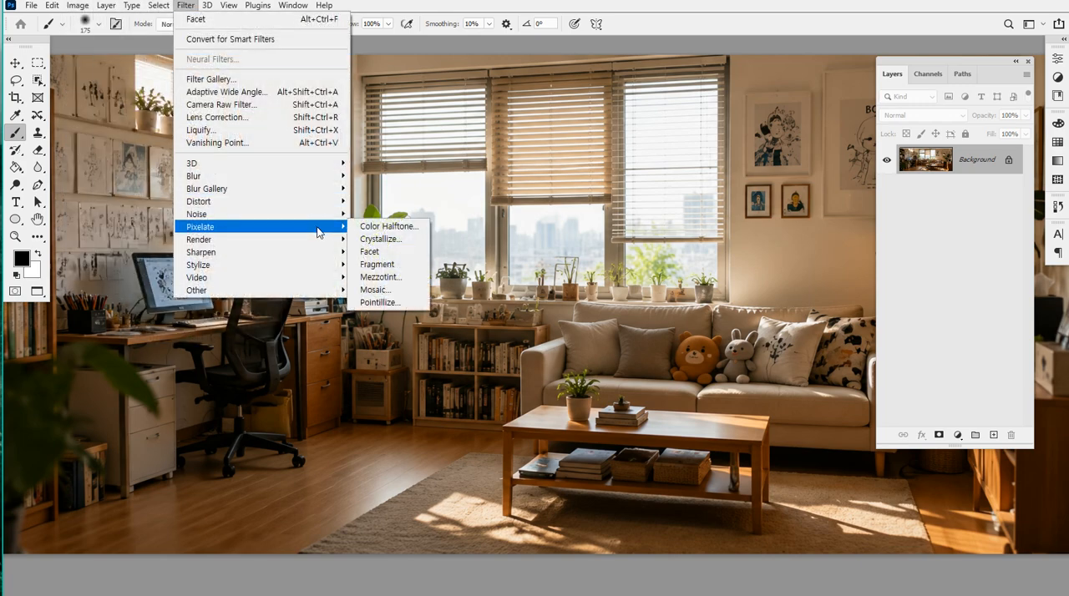
{"action": "left_click", "coordinate": [380, 253]}
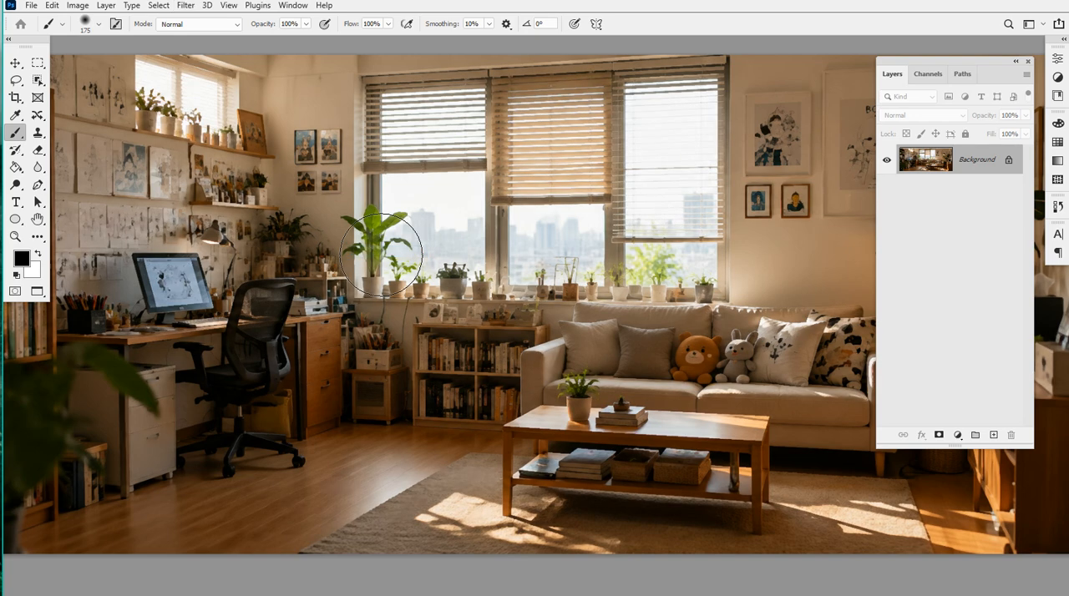
Duplicate the Background layer, apply Facet to the copy, and inspect the sofa and coffee table area
{"action": "key", "text": "ctrl+j"}
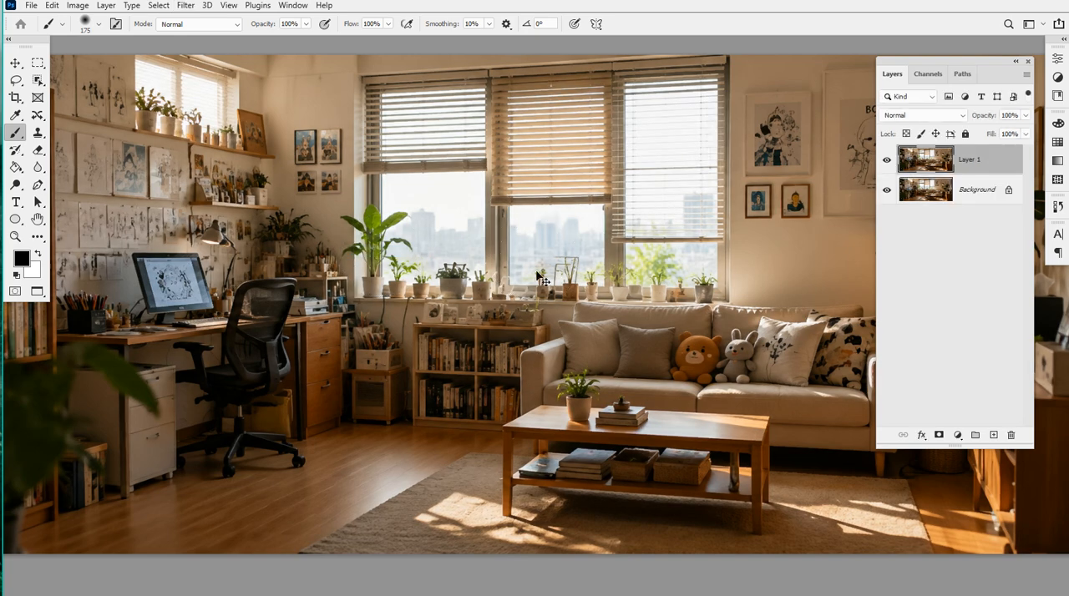
{"action": "left_click", "coordinate": [185, 6]}
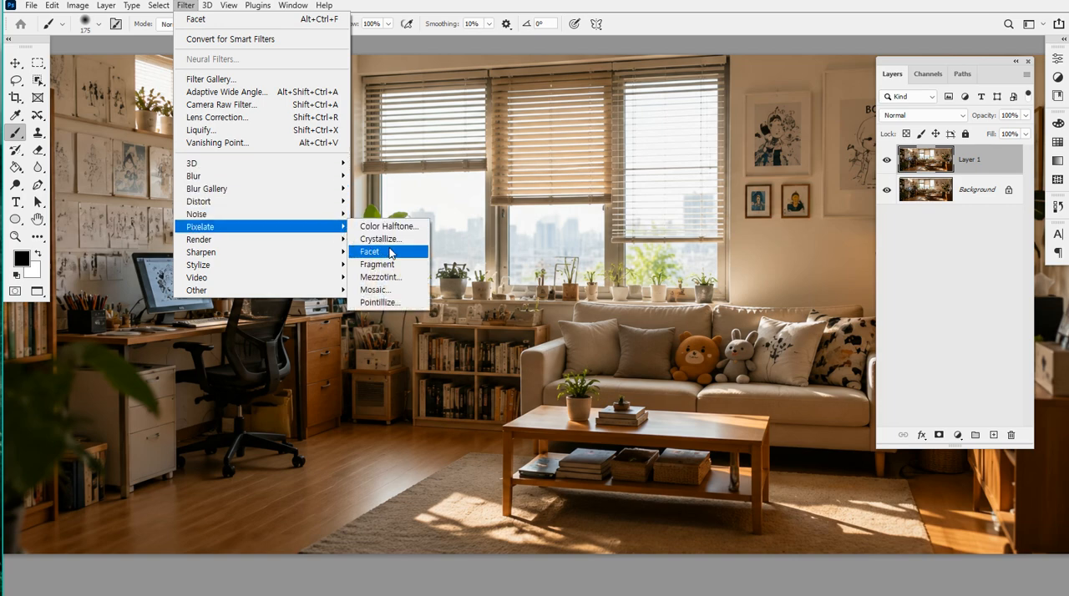
{"action": "left_click", "coordinate": [390, 252]}
{"action": "scroll", "coordinate": [611, 433], "scroll_direction": "up", "scroll_amount": 6}
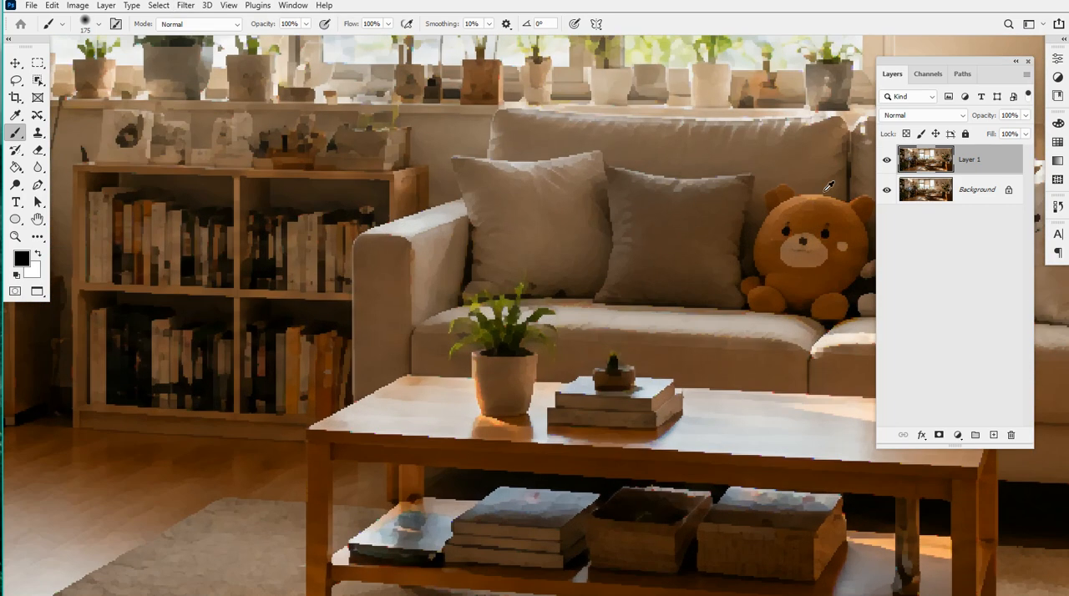
Compare the Facet result with the original around the sofa and coffee table by repeatedly toggling Layer 1's visibility
{"action": "scroll", "coordinate": [490, 198], "scroll_direction": "down", "scroll_amount": 2}
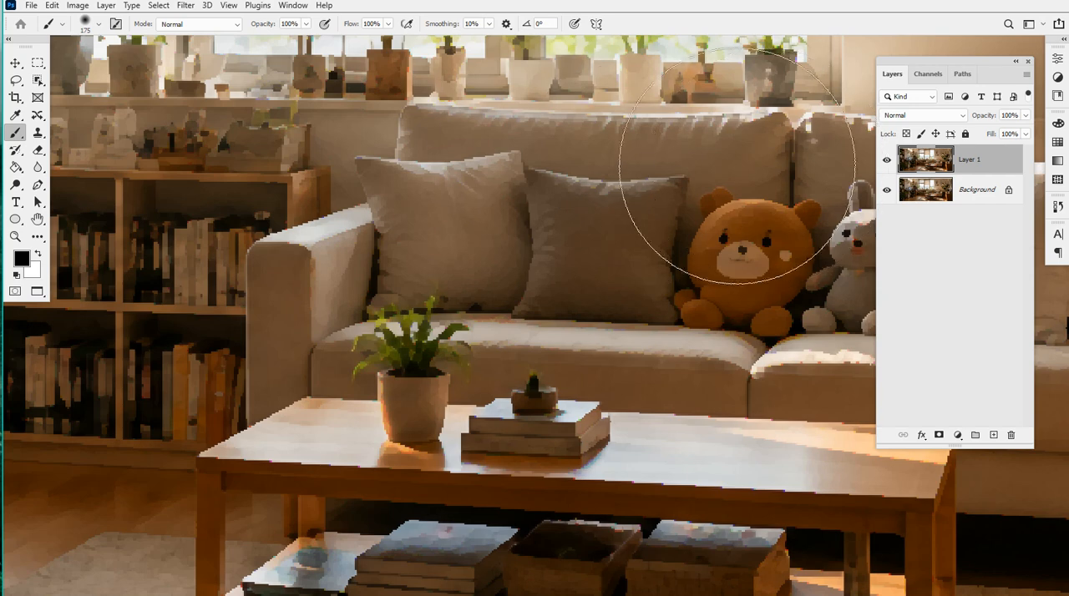
{"action": "left_click", "coordinate": [887, 160]}
{"action": "left_click", "coordinate": [887, 159]}
{"action": "left_click", "coordinate": [887, 160]}
{"action": "left_click", "coordinate": [887, 161]}
{"action": "left_click", "coordinate": [888, 160]}
{"action": "left_click", "coordinate": [888, 160]}
{"action": "left_click", "coordinate": [887, 160]}
{"action": "left_click", "coordinate": [887, 160]}
{"action": "left_click", "coordinate": [887, 161]}
{"action": "left_click", "coordinate": [887, 160]}
{"action": "left_click", "coordinate": [887, 161]}
{"action": "left_click", "coordinate": [887, 160]}
{"action": "left_click", "coordinate": [887, 160]}
{"action": "left_click", "coordinate": [887, 160]}
{"action": "scroll", "coordinate": [772, 174], "scroll_direction": "down", "scroll_amount": 3}
Compare Layer 1 with the original across the desk, bookshelf and window area at a wider view, leaving Layer 1 visible
{"action": "left_click_drag", "start_coordinate": [600, 180], "coordinate": [695, 258]}
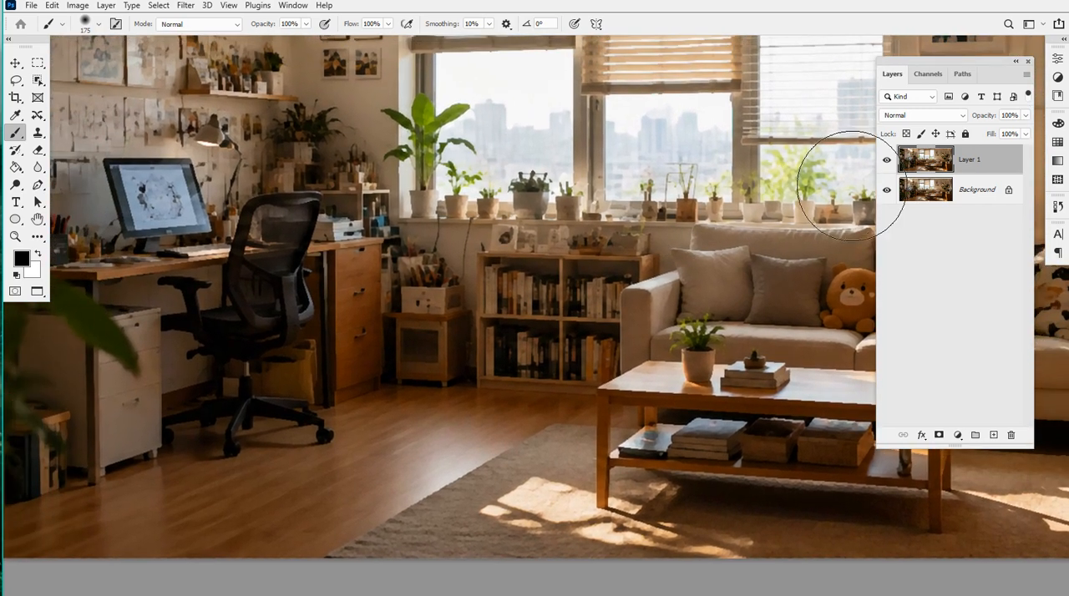
{"action": "left_click", "coordinate": [886, 162]}
{"action": "left_click", "coordinate": [886, 162]}
{"action": "left_click", "coordinate": [885, 162]}
{"action": "left_click", "coordinate": [886, 162]}
{"action": "left_click", "coordinate": [886, 162]}
{"action": "left_click", "coordinate": [885, 162]}
{"action": "left_click", "coordinate": [886, 162]}
{"action": "left_click", "coordinate": [886, 162]}
{"action": "left_click", "coordinate": [885, 163]}
{"action": "left_click", "coordinate": [885, 162]}
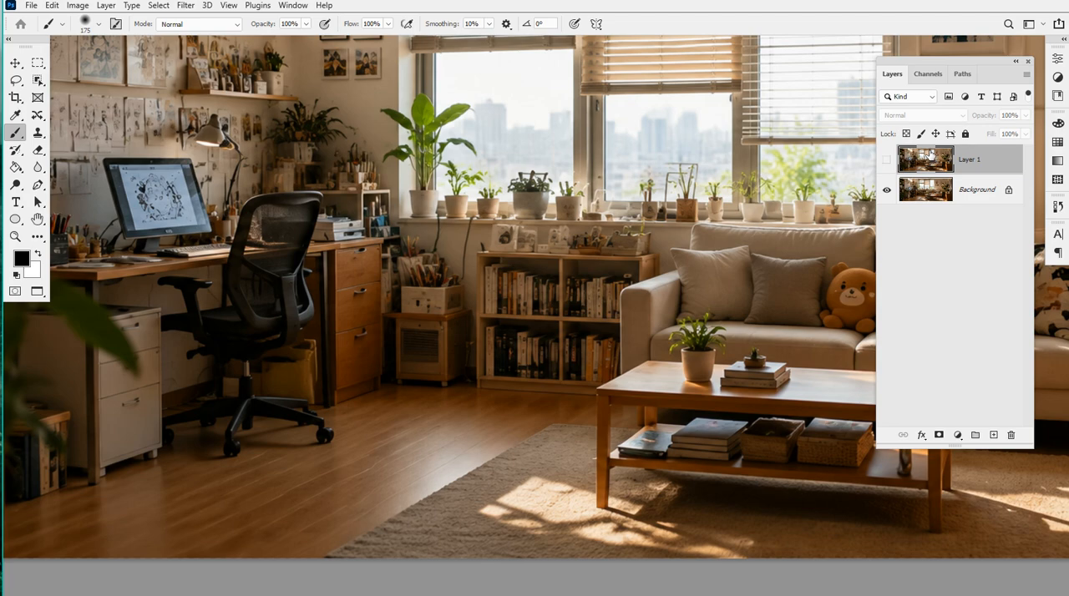
{"action": "left_click", "coordinate": [889, 162]}
{"action": "left_click", "coordinate": [889, 163]}
{"action": "left_click_drag", "start_coordinate": [724, 248], "coordinate": [615, 215]}
{"action": "left_click", "coordinate": [886, 161]}
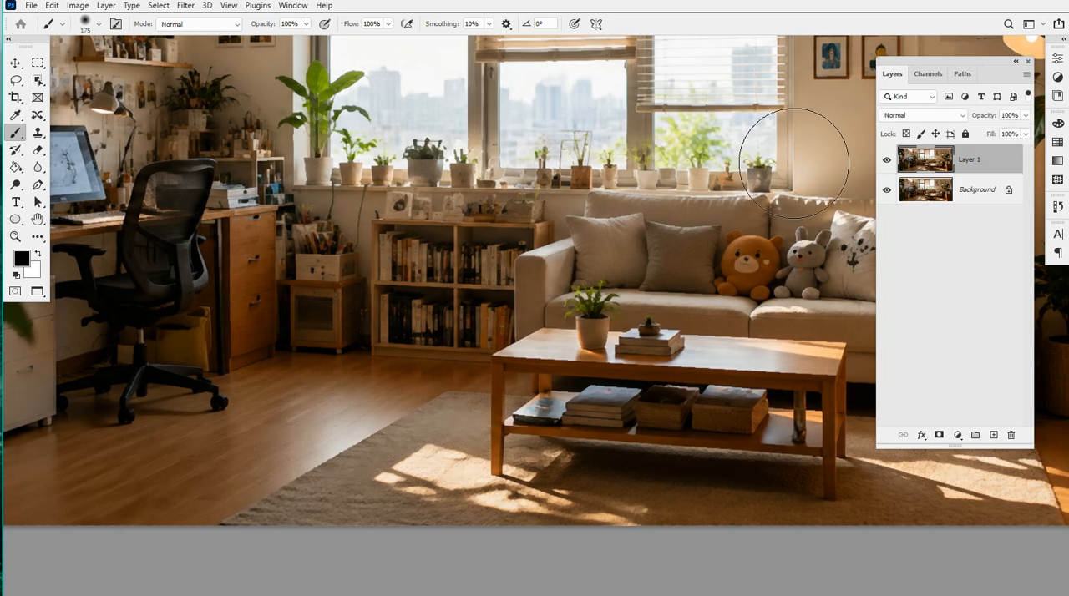
{"action": "left_click_drag", "start_coordinate": [523, 201], "coordinate": [531, 218]}
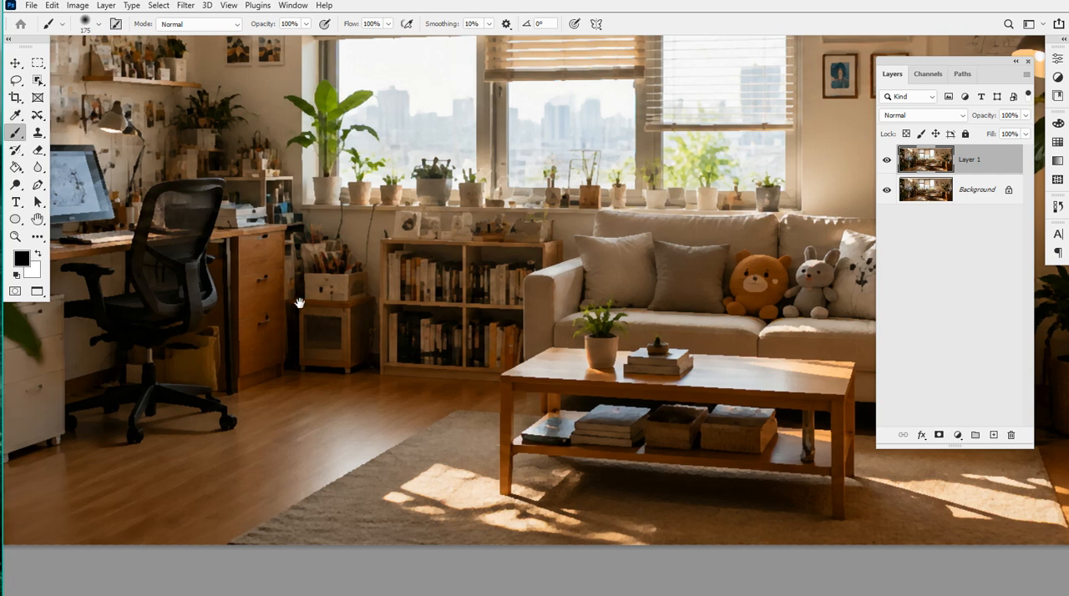
{"action": "left_click_drag", "start_coordinate": [484, 158], "coordinate": [545, 155]}
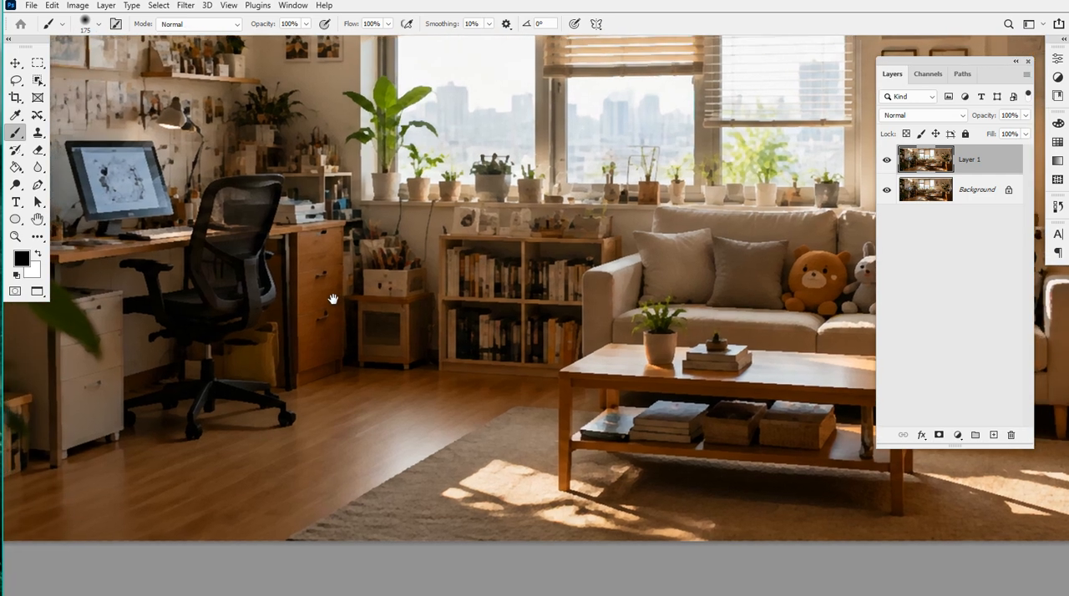
Add a layer mask to Layer 1 and paint it black over the desk, chair and drawers to bring back the unfiltered image
{"action": "left_click", "coordinate": [939, 435]}
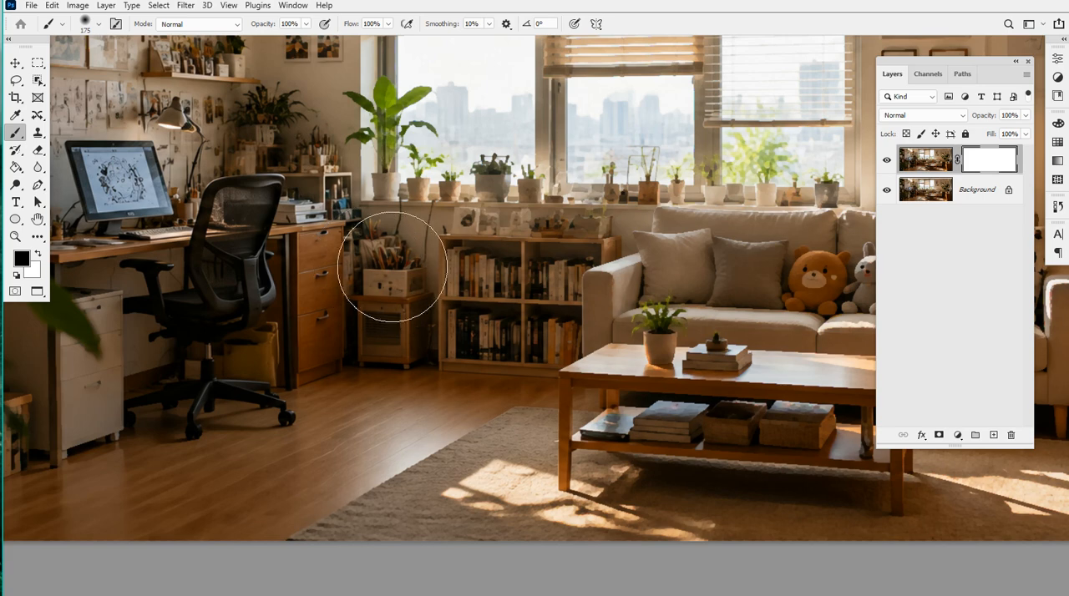
{"action": "left_click_drag", "start_coordinate": [334, 279], "coordinate": [441, 267]}
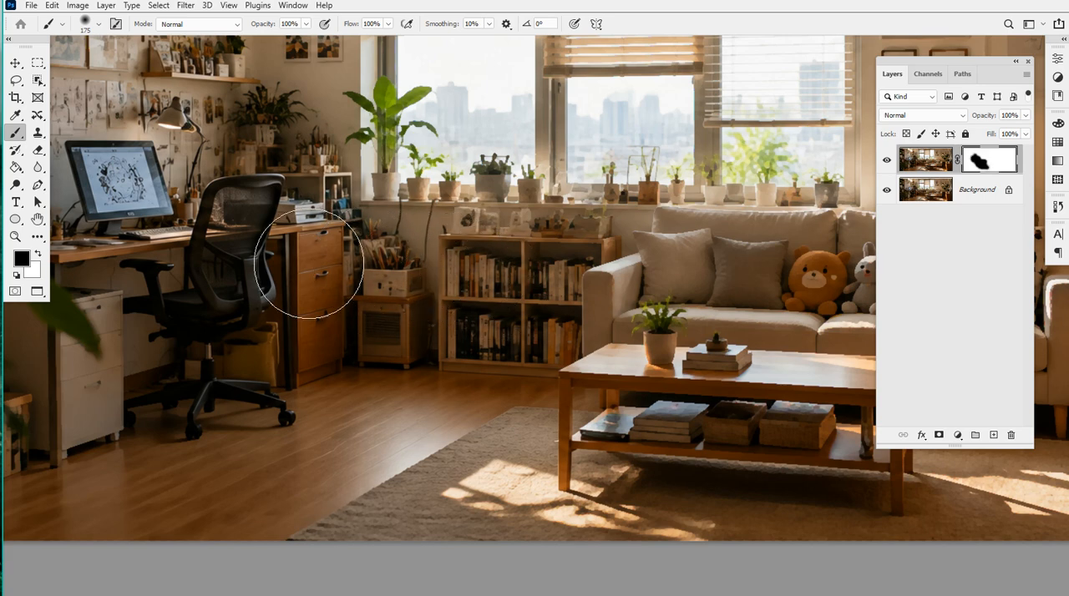
{"action": "mouse_move", "coordinate": [336, 395]}
{"action": "left_mouse_down"}
{"action": "mouse_move", "coordinate": [202, 451]}
{"action": "mouse_move", "coordinate": [229, 330]}
{"action": "left_mouse_up"}
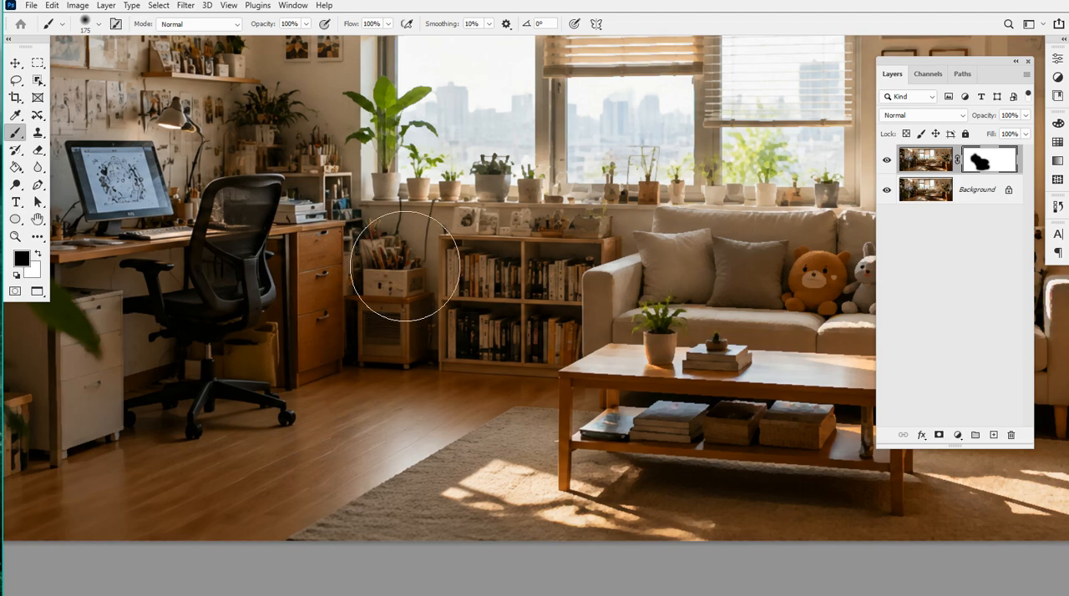
{"action": "scroll", "coordinate": [401, 184], "scroll_direction": "up", "scroll_amount": 5}
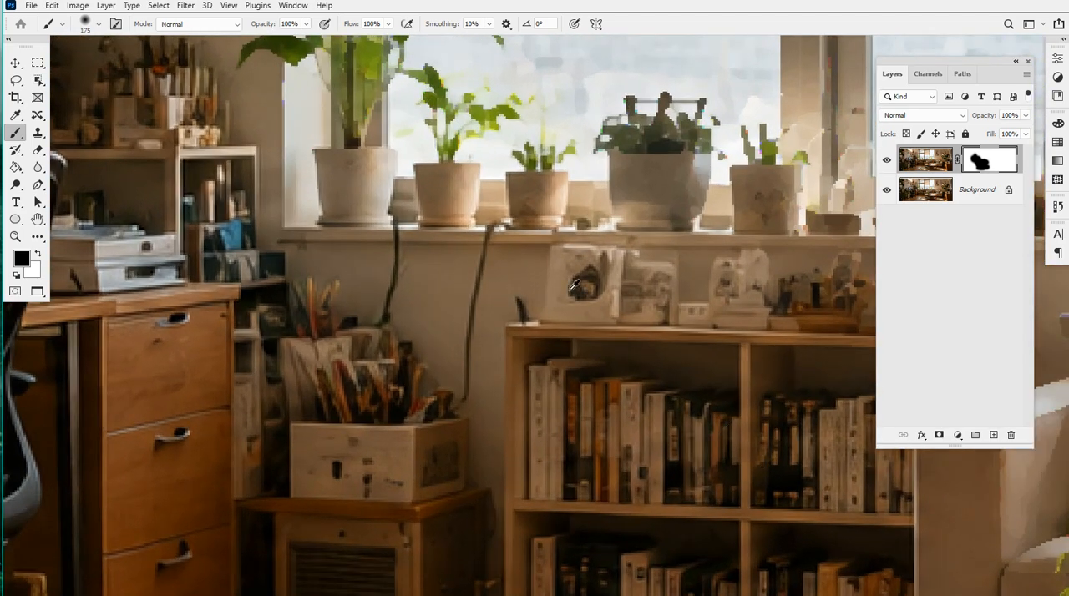
{"action": "scroll", "coordinate": [302, 397], "scroll_direction": "down", "scroll_amount": 1}
{"action": "scroll", "coordinate": [303, 397], "scroll_direction": "down", "scroll_amount": 4}
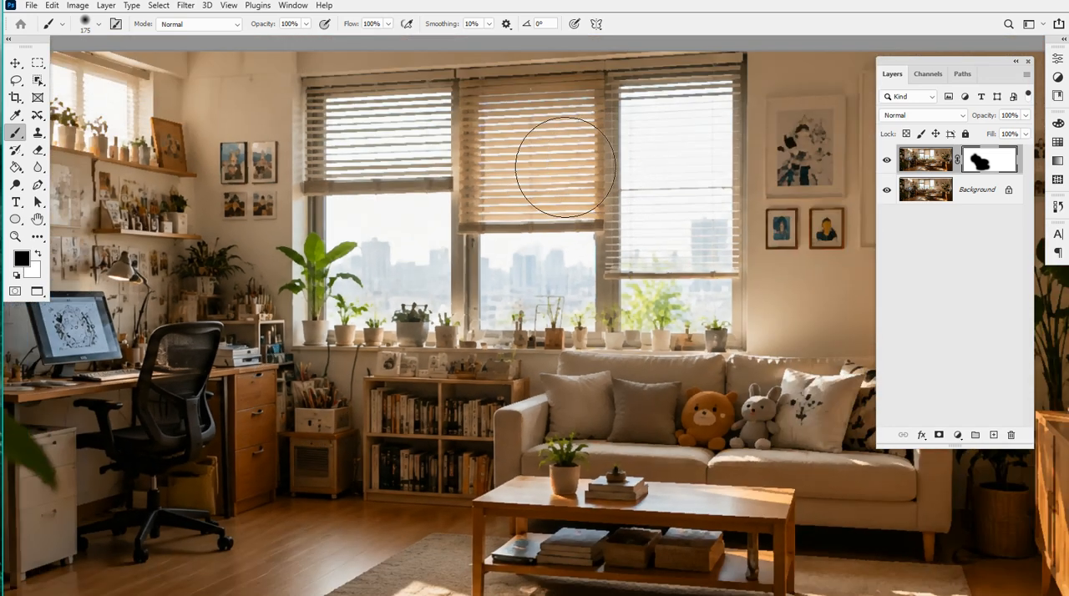
Try the Render filter Clouds on Layer 1's mask, and undo it
{"action": "left_click", "coordinate": [183, 6]}
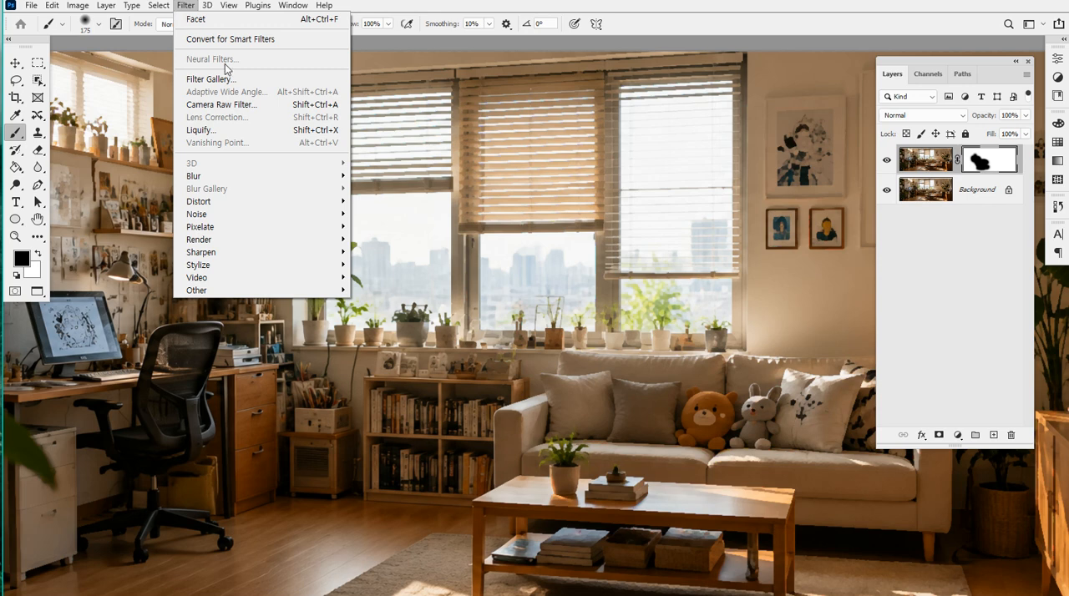
{"action": "mouse_move", "coordinate": [270, 230]}
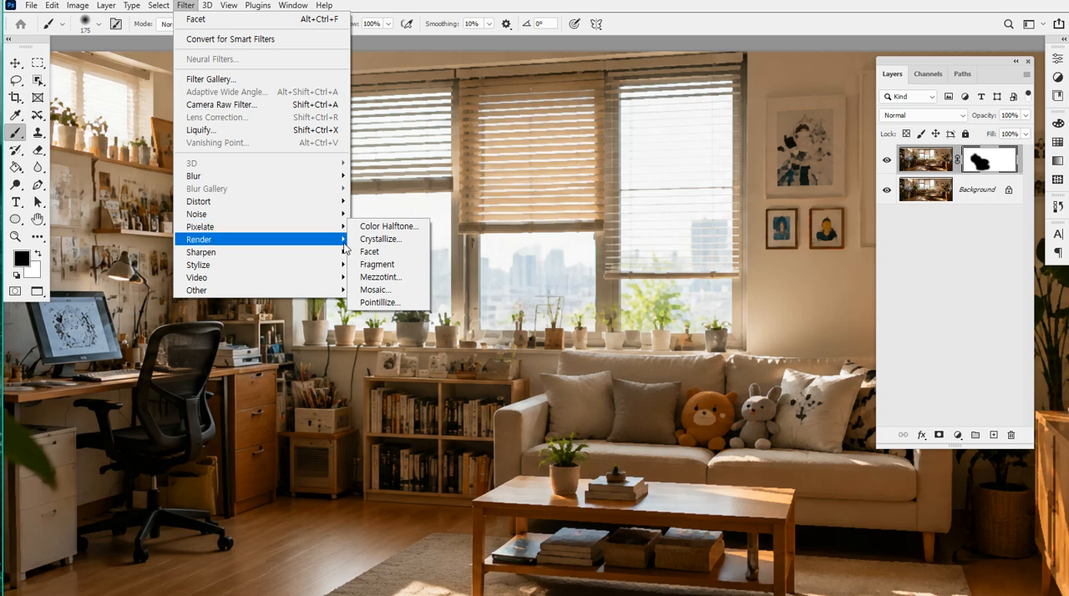
{"action": "mouse_move", "coordinate": [344, 244]}
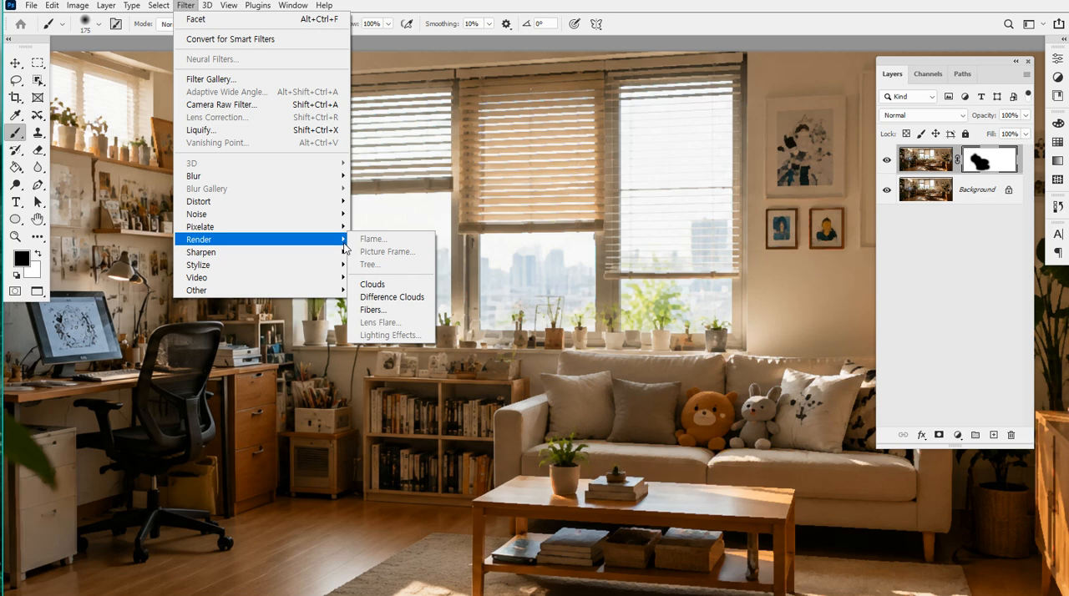
{"action": "left_click", "coordinate": [381, 288]}
{"action": "key", "text": "ctrl+z"}
Add a new empty layer, hide the masked Layer 1, and apply the Render filter Clouds to the new layer
{"action": "left_click", "coordinate": [993, 435]}
{"action": "left_click", "coordinate": [887, 190]}
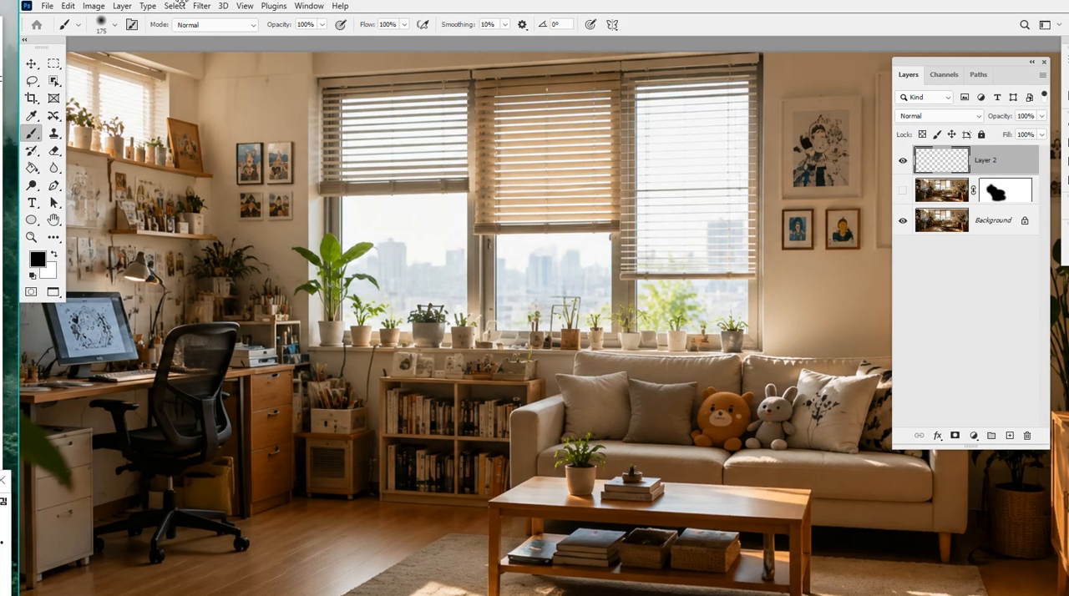
{"action": "left_click", "coordinate": [202, 6]}
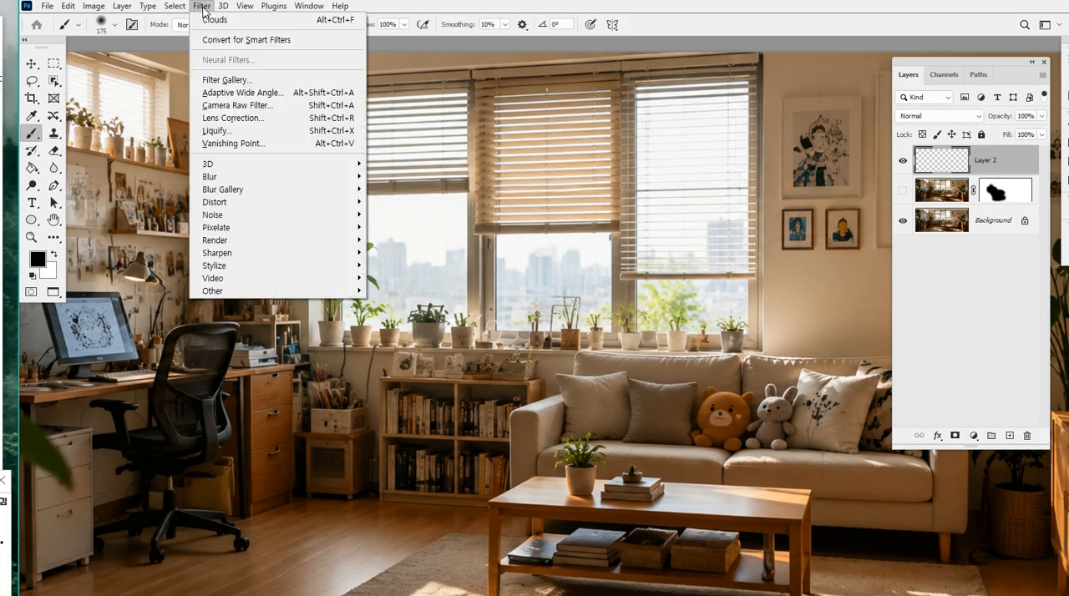
{"action": "left_click", "coordinate": [203, 8]}
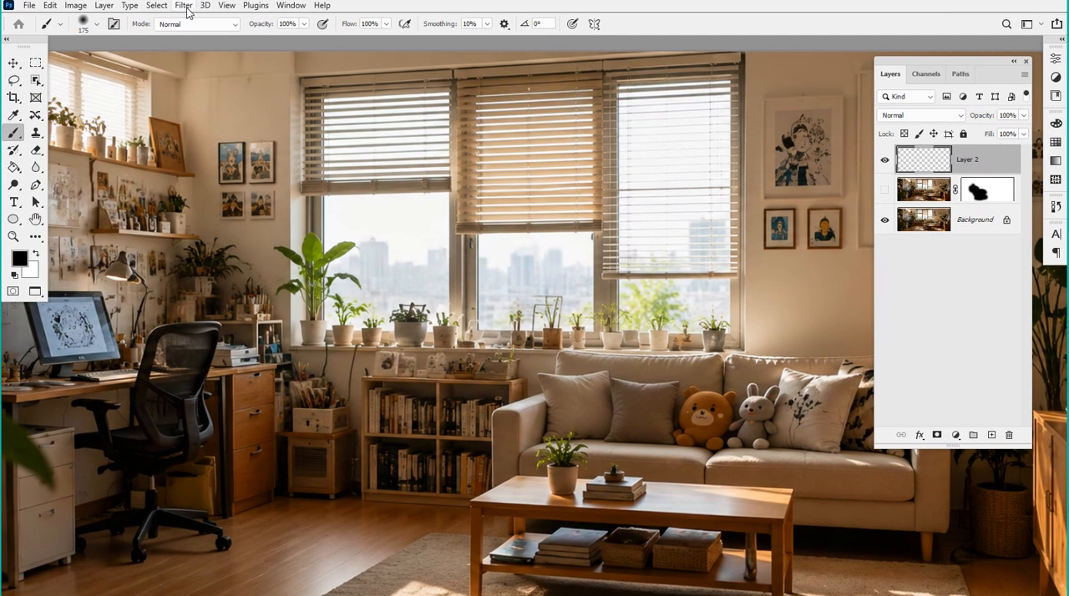
{"action": "left_click", "coordinate": [187, 8]}
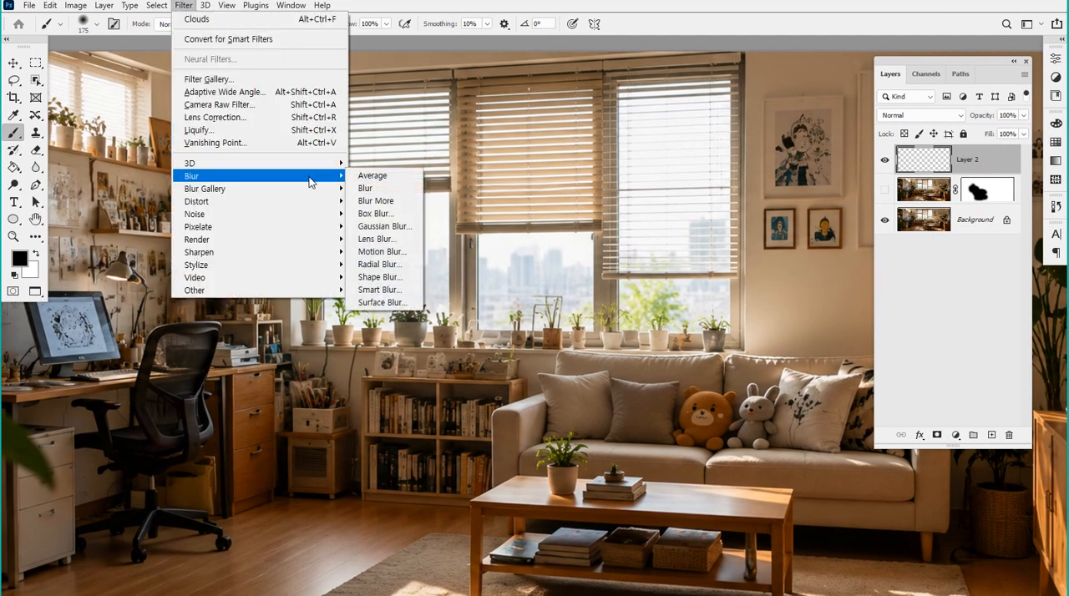
{"action": "mouse_move", "coordinate": [324, 242]}
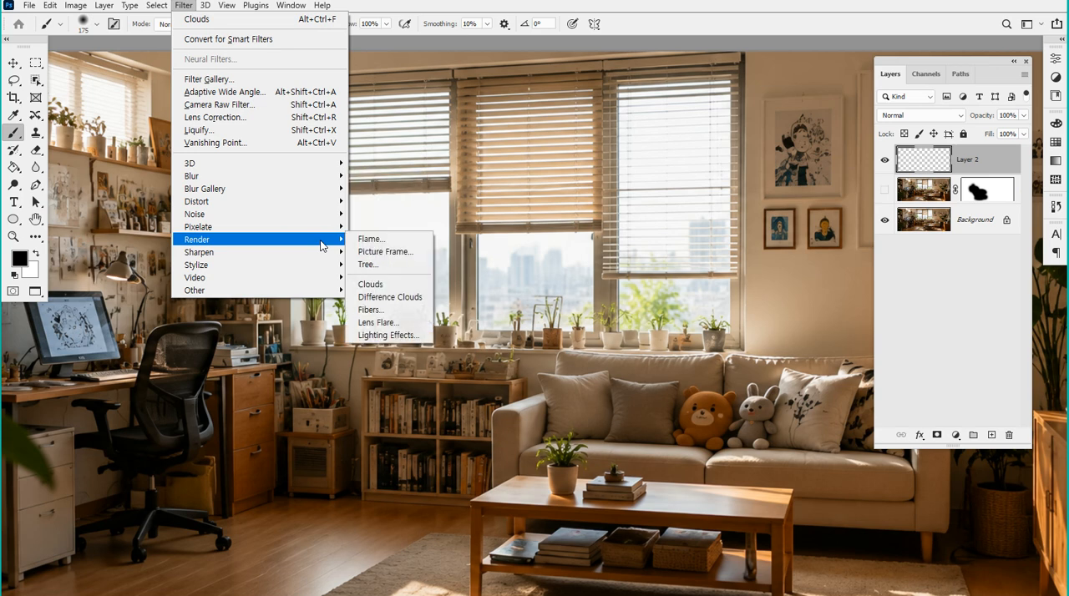
{"action": "left_click", "coordinate": [414, 287]}
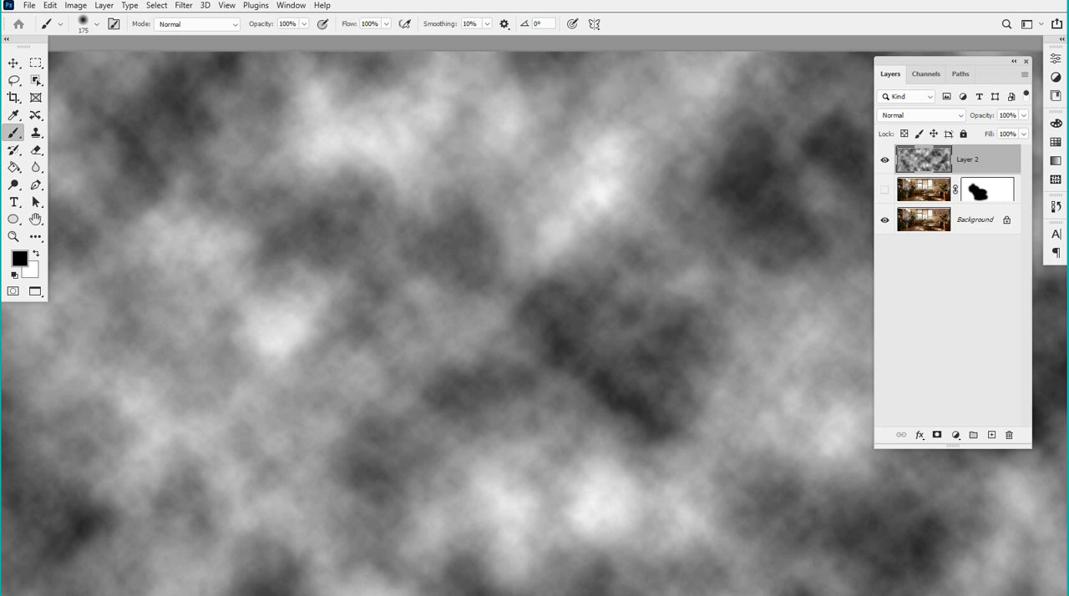
Rerun Clouds on Layer 2 several times to generate a different, higher-contrast pattern, and check it across the whole canvas
{"action": "key", "text": "ctrl+alt+f"}
{"action": "key", "text": "ctrl+alt+f"}
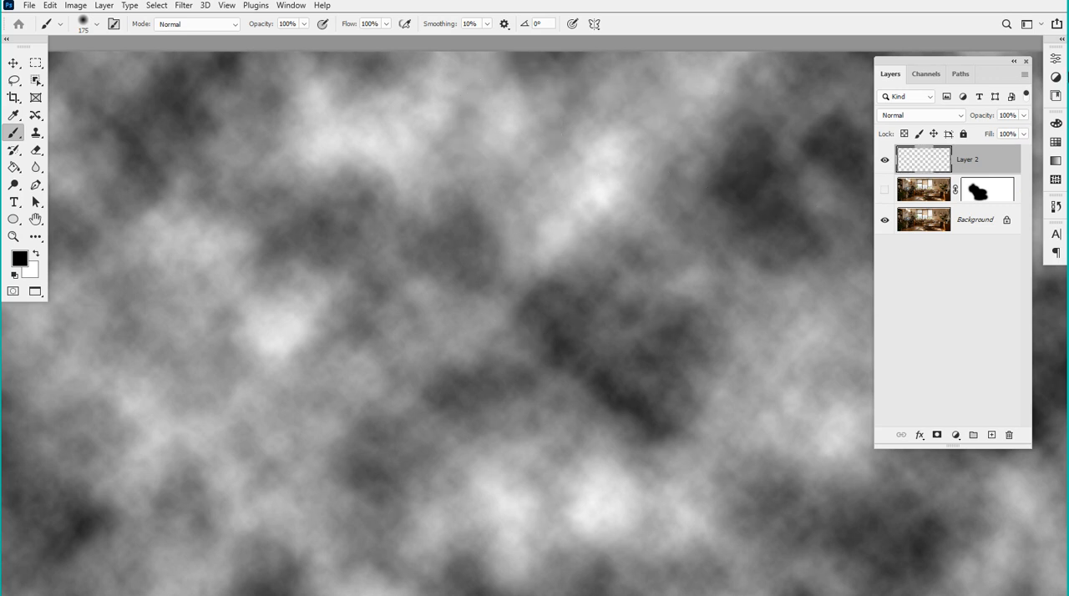
{"action": "key", "text": "ctrl+alt+f"}
{"action": "key", "text": "ctrl+alt+f"}
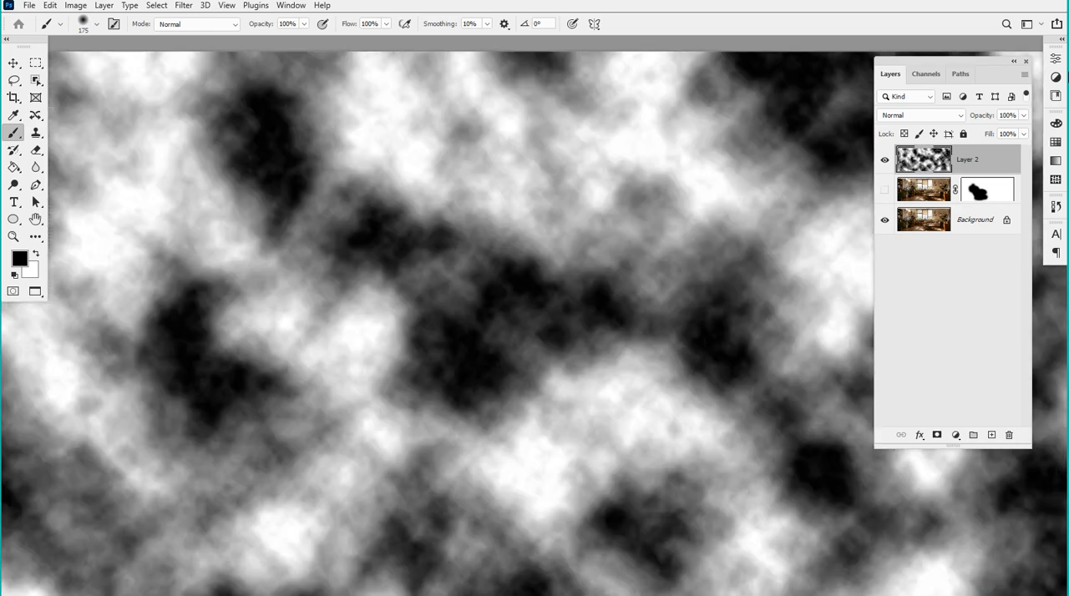
{"action": "key", "text": "ctrl+alt+f"}
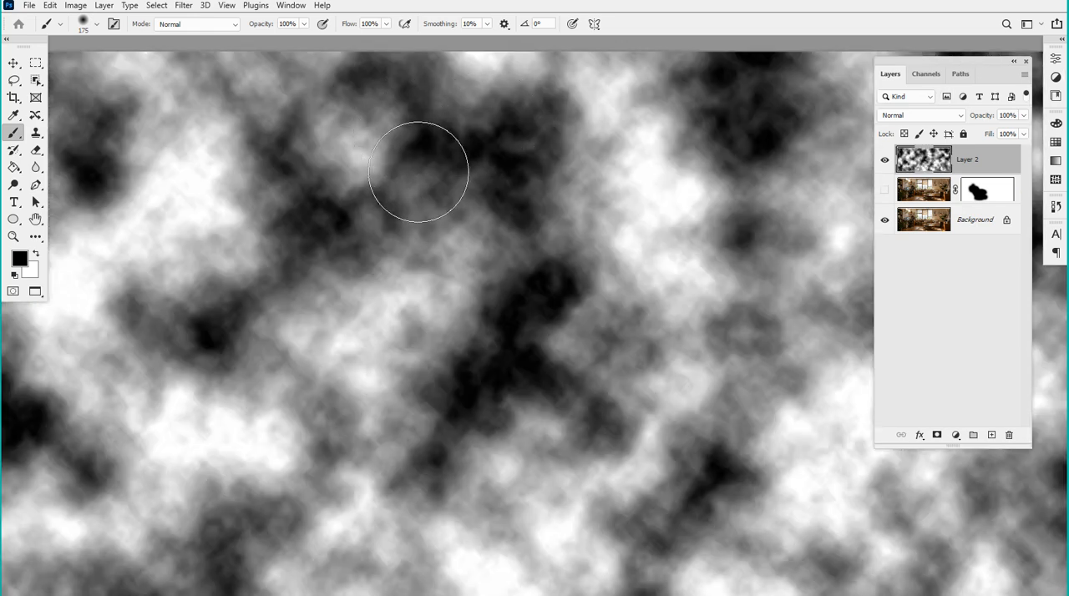
{"action": "scroll", "coordinate": [405, 161], "scroll_direction": "down", "scroll_amount": 9}
{"action": "scroll", "coordinate": [407, 165], "scroll_direction": "up", "scroll_amount": 1}
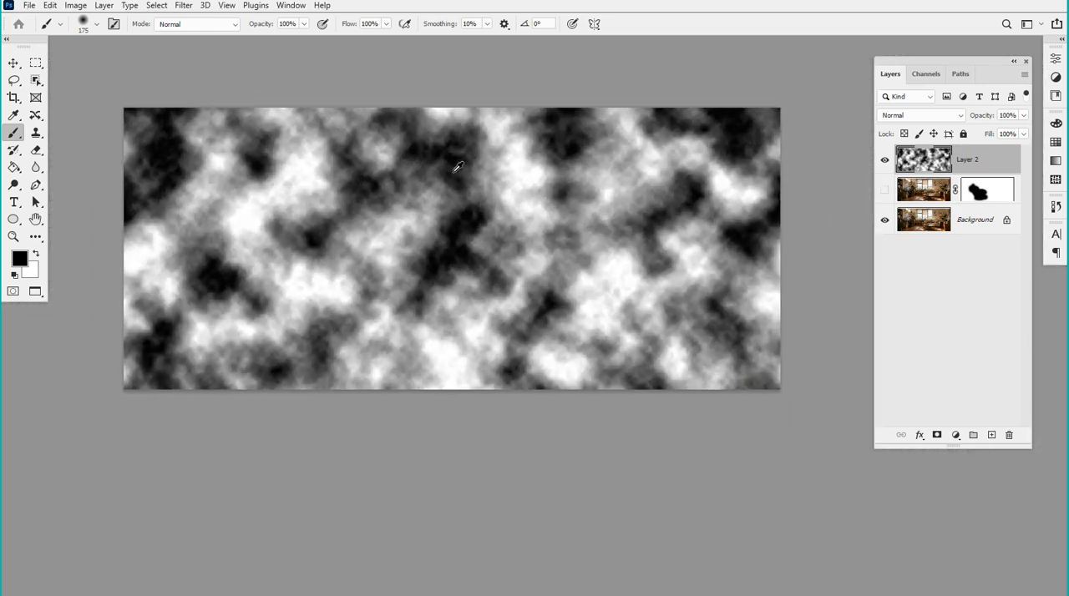
Set the clouds layer's blend mode to Screen and its opacity to 30%
{"action": "left_click", "coordinate": [953, 116]}
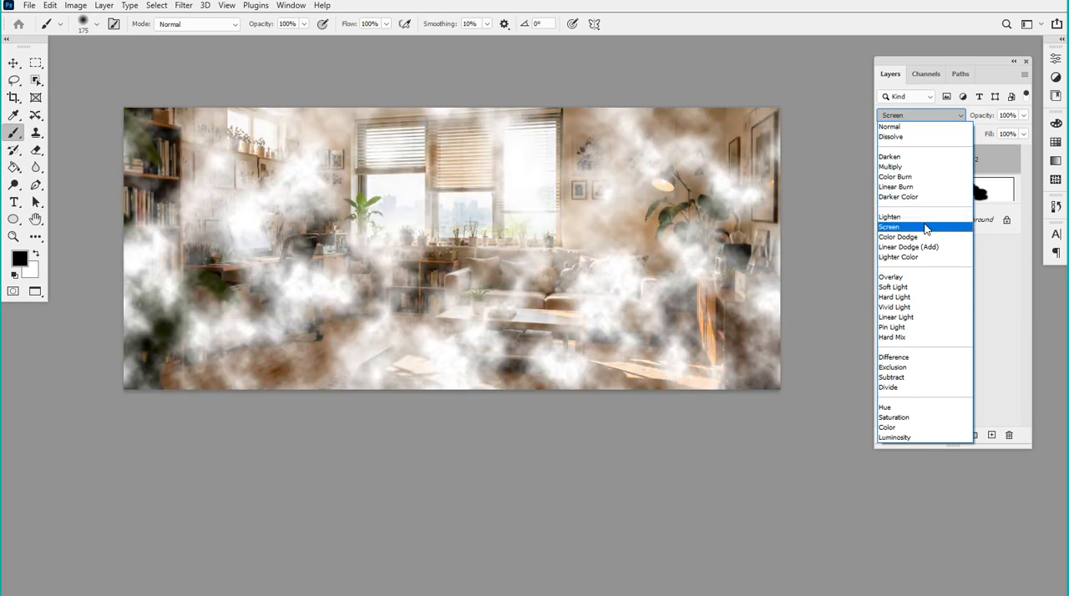
{"action": "left_click", "coordinate": [925, 228]}
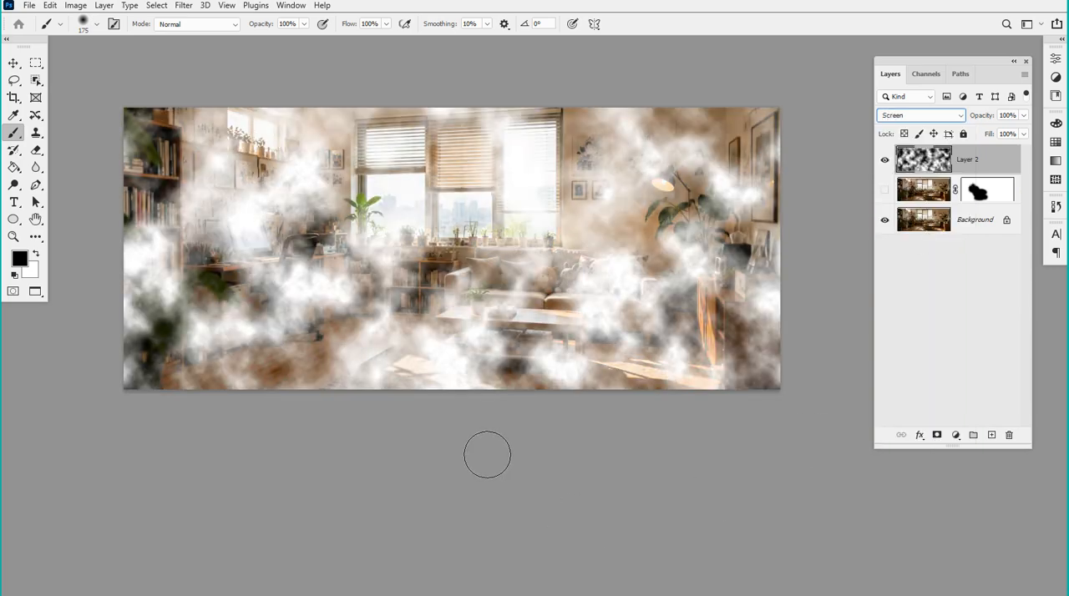
{"action": "left_click", "coordinate": [1023, 115]}
{"action": "left_click_drag", "start_coordinate": [985, 132], "coordinate": [978, 136]}
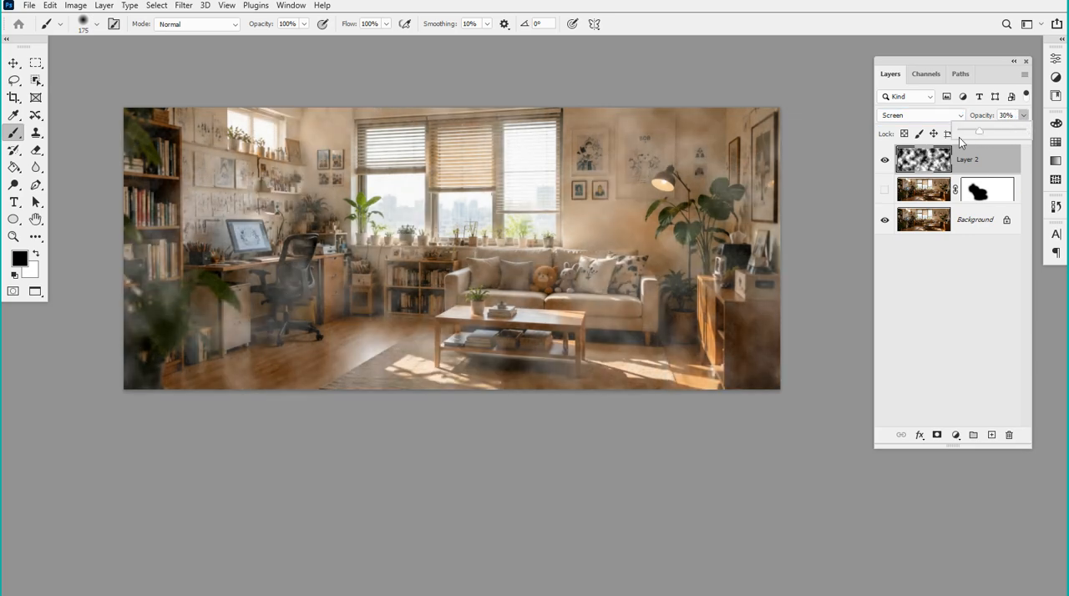
Hide the clouds layer and add a new empty layer above it
{"action": "left_click", "coordinate": [885, 160]}
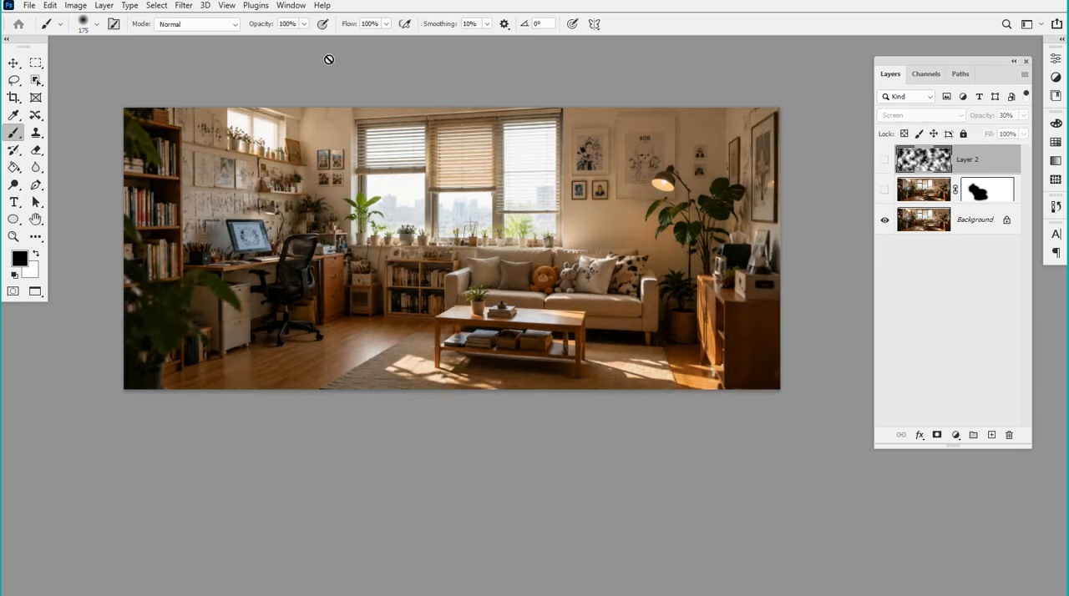
{"action": "left_click", "coordinate": [187, 6]}
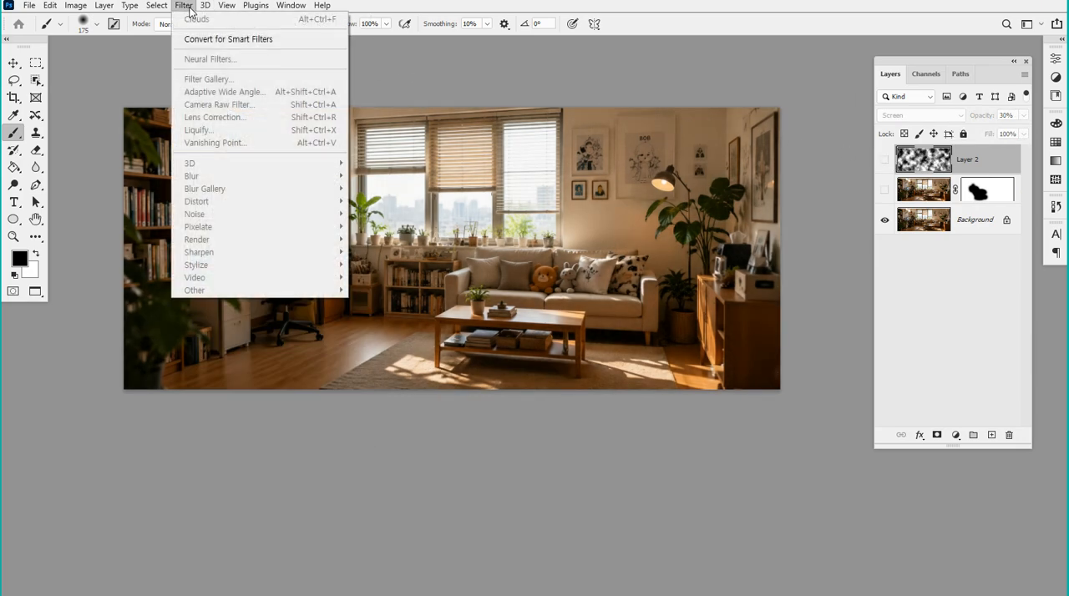
{"action": "left_click", "coordinate": [994, 152]}
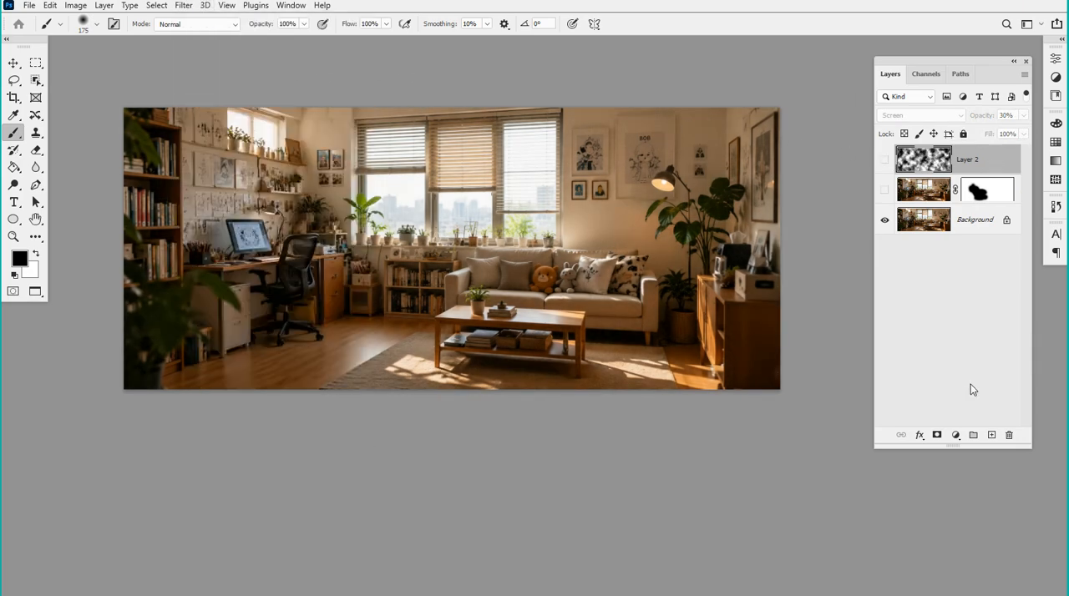
{"action": "left_click", "coordinate": [991, 436]}
Try to apply the Render filter Flame to the empty Layer 3
{"action": "left_click", "coordinate": [183, 6]}
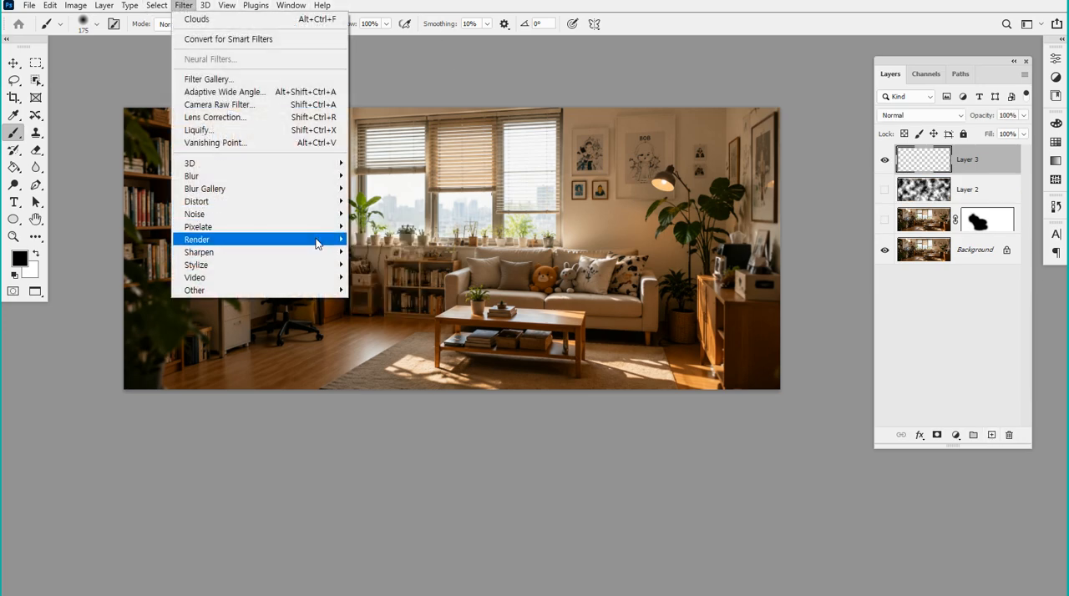
{"action": "mouse_move", "coordinate": [317, 243]}
{"action": "left_click", "coordinate": [374, 240]}
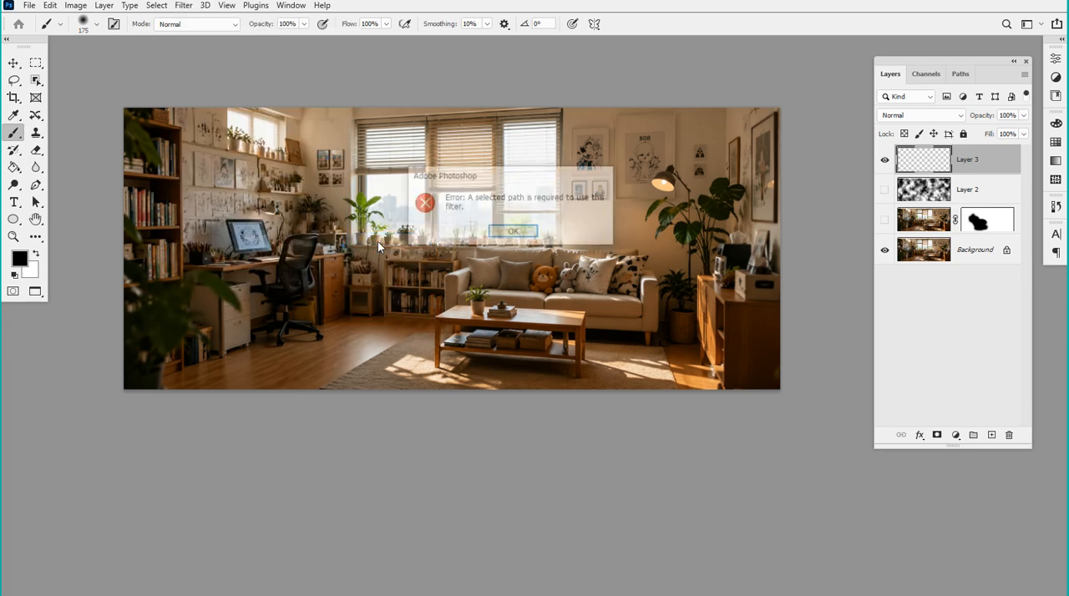
{"action": "left_click", "coordinate": [515, 233]}
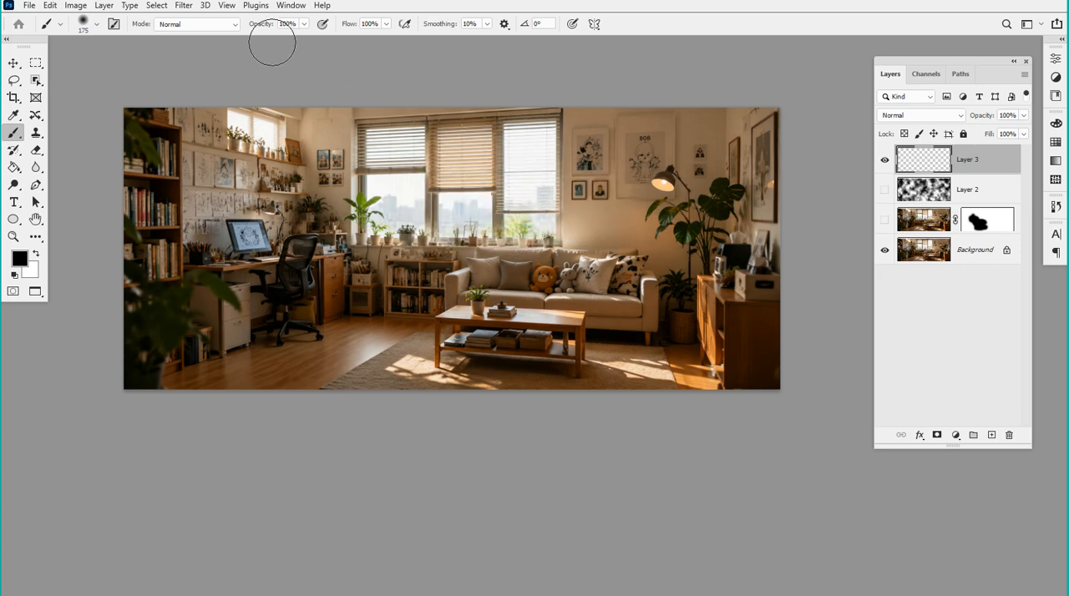
Draw a black-filled ellipse shape about 660 by 413 px over the middle of the living room photo
{"action": "left_click", "coordinate": [157, 7]}
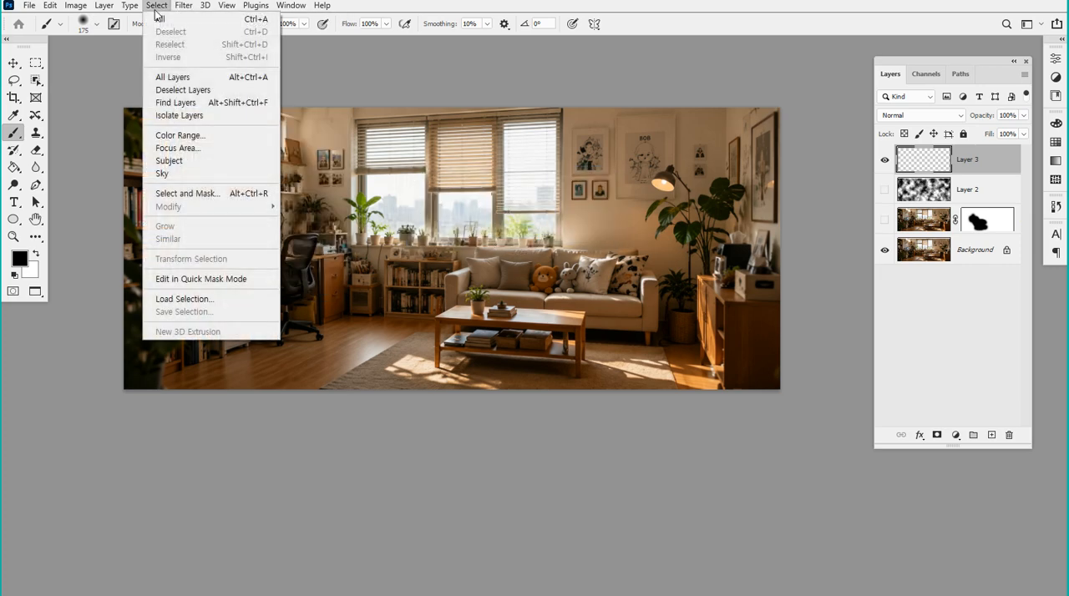
{"action": "left_click", "coordinate": [155, 13]}
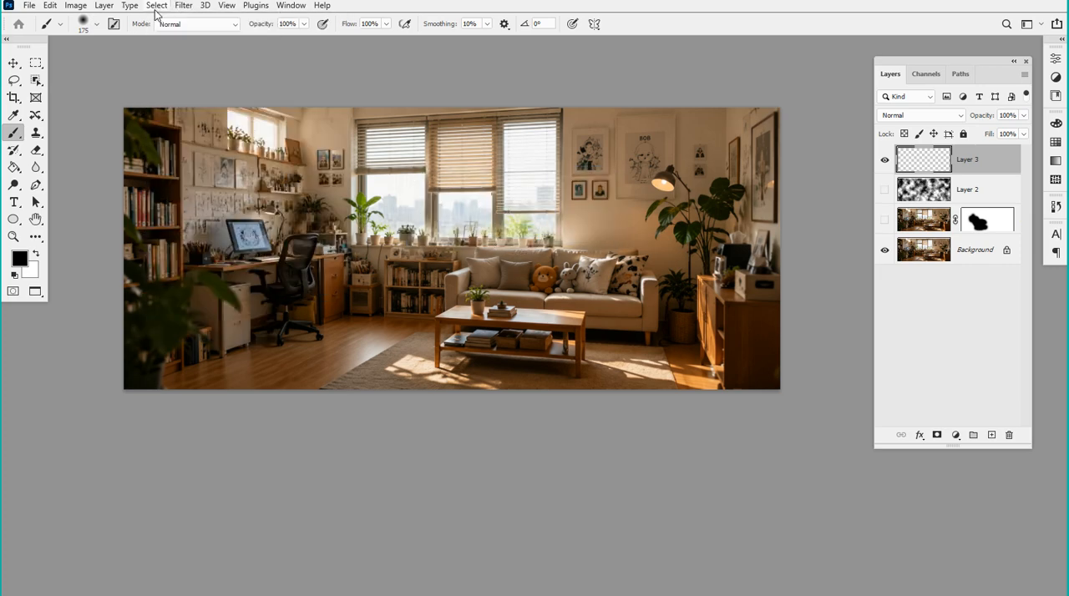
{"action": "left_click", "coordinate": [14, 219]}
{"action": "mouse_move", "coordinate": [346, 198]}
{"action": "left_mouse_down"}
{"action": "mouse_move", "coordinate": [535, 276]}
{"action": "mouse_move", "coordinate": [572, 339]}
{"action": "left_mouse_up"}
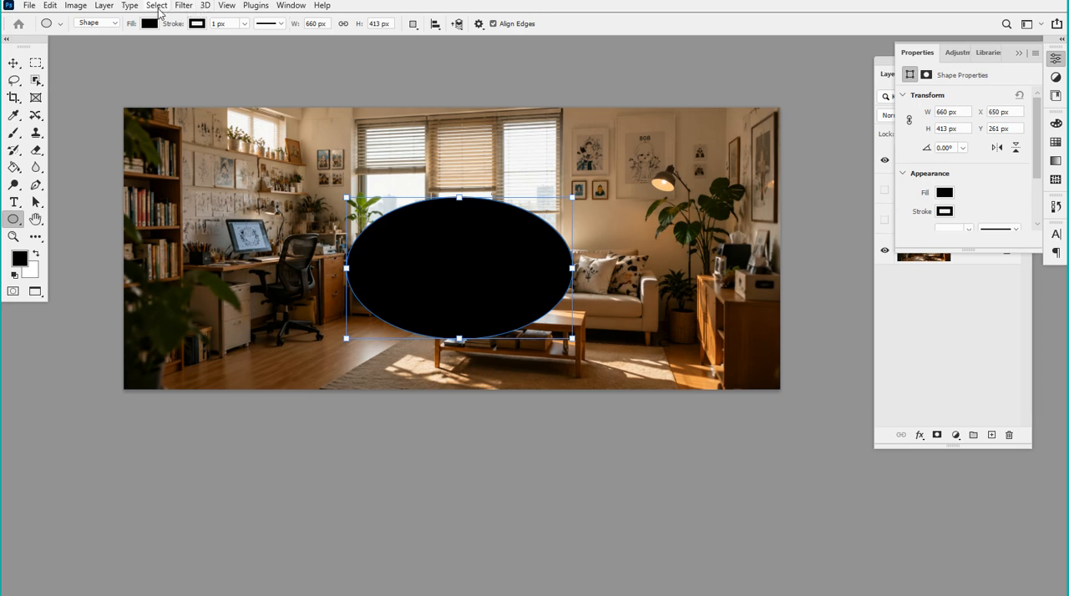
Try to apply the Render filter Flame to the black ellipse shape layer
{"action": "left_click", "coordinate": [157, 6]}
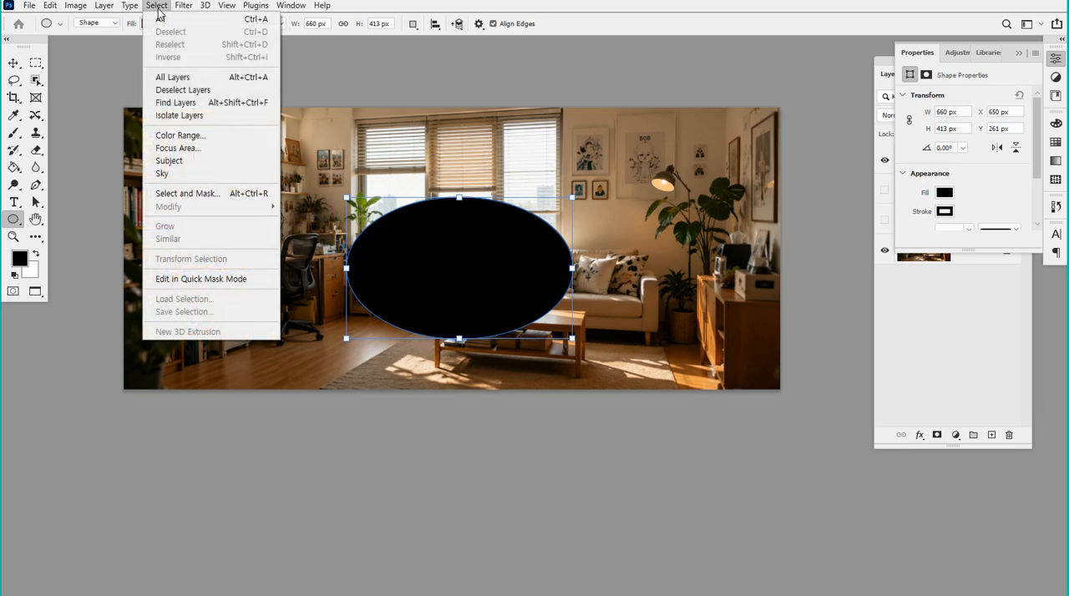
{"action": "mouse_move", "coordinate": [183, 6]}
{"action": "mouse_move", "coordinate": [336, 247]}
{"action": "left_click", "coordinate": [387, 239]}
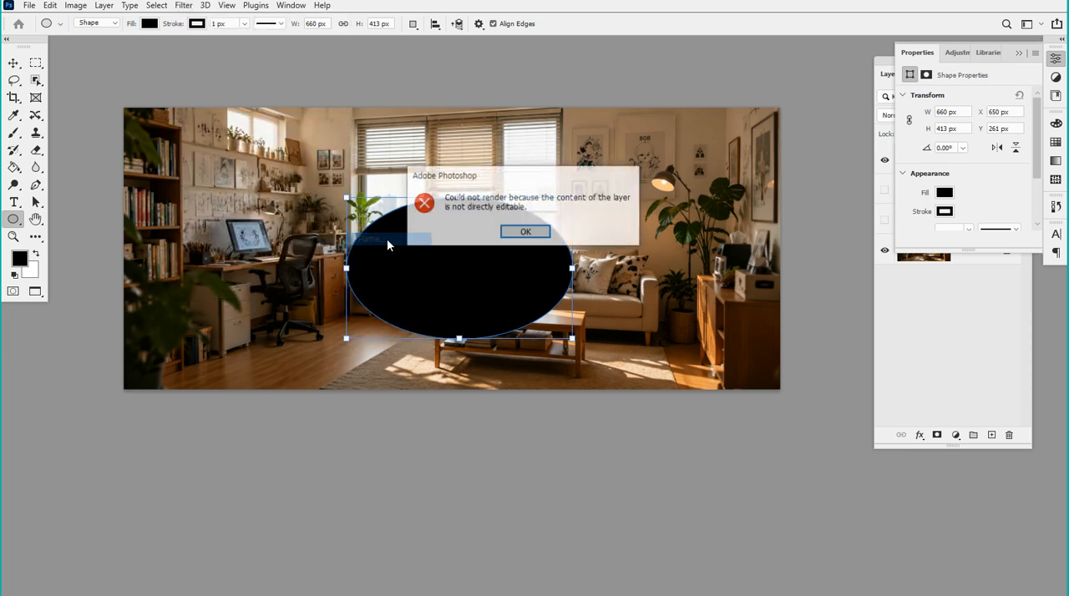
{"action": "left_click", "coordinate": [508, 234]}
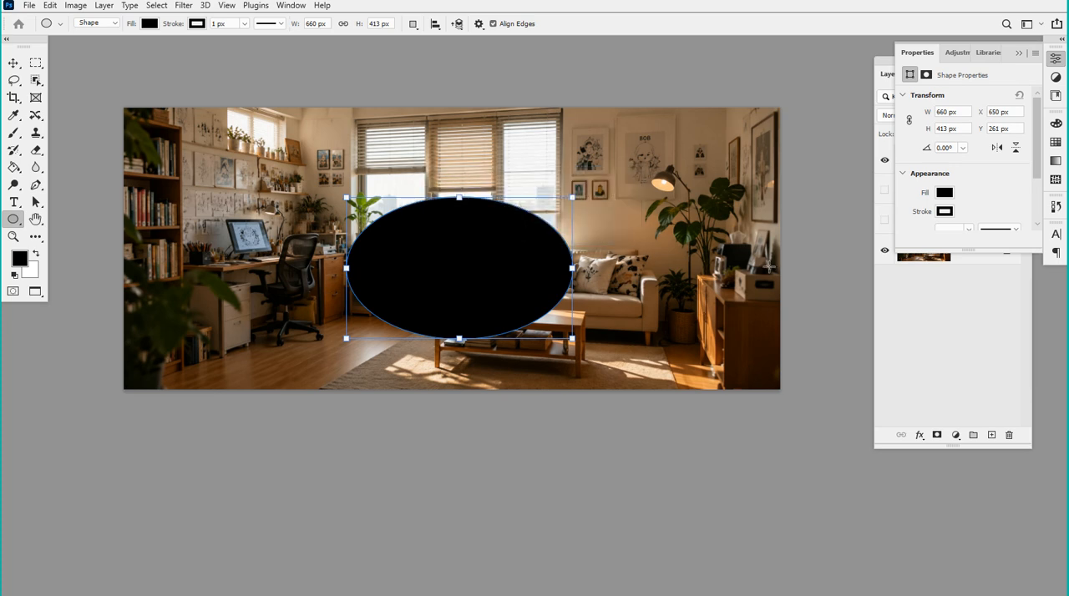
Delete the Ellipse 1 layer and add a new empty layer above the clouds layer
{"action": "left_click", "coordinate": [944, 293]}
{"action": "left_click", "coordinate": [966, 166]}
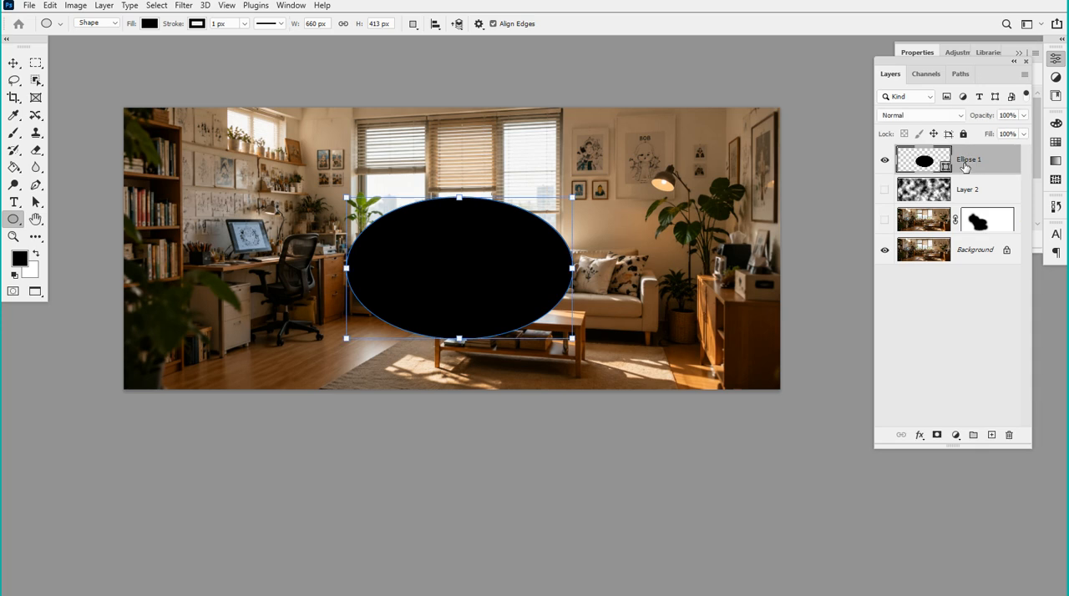
{"action": "key", "text": "Delete"}
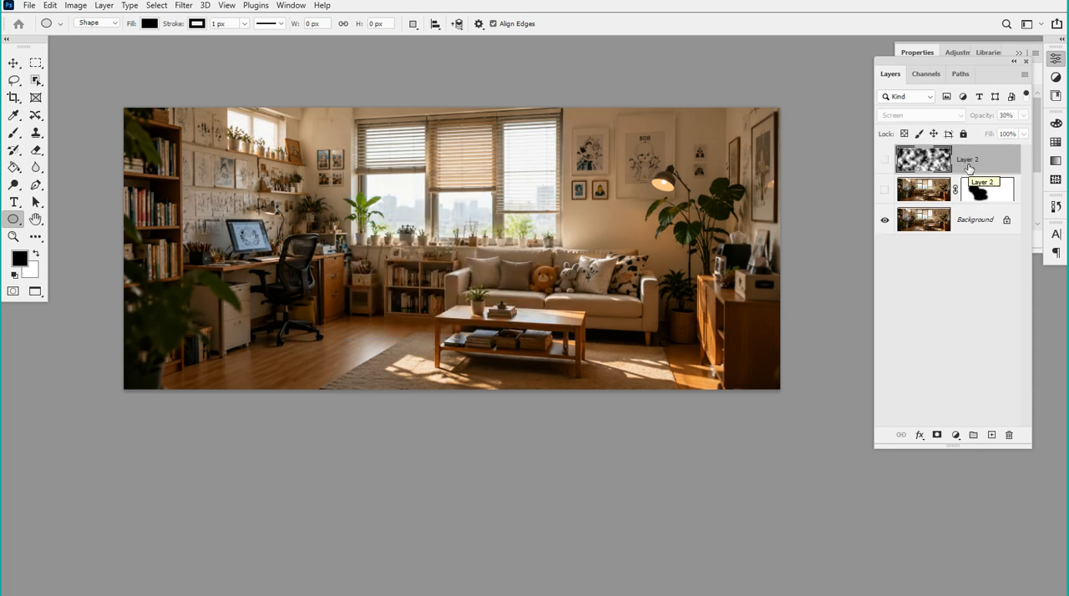
{"action": "left_click", "coordinate": [180, 7]}
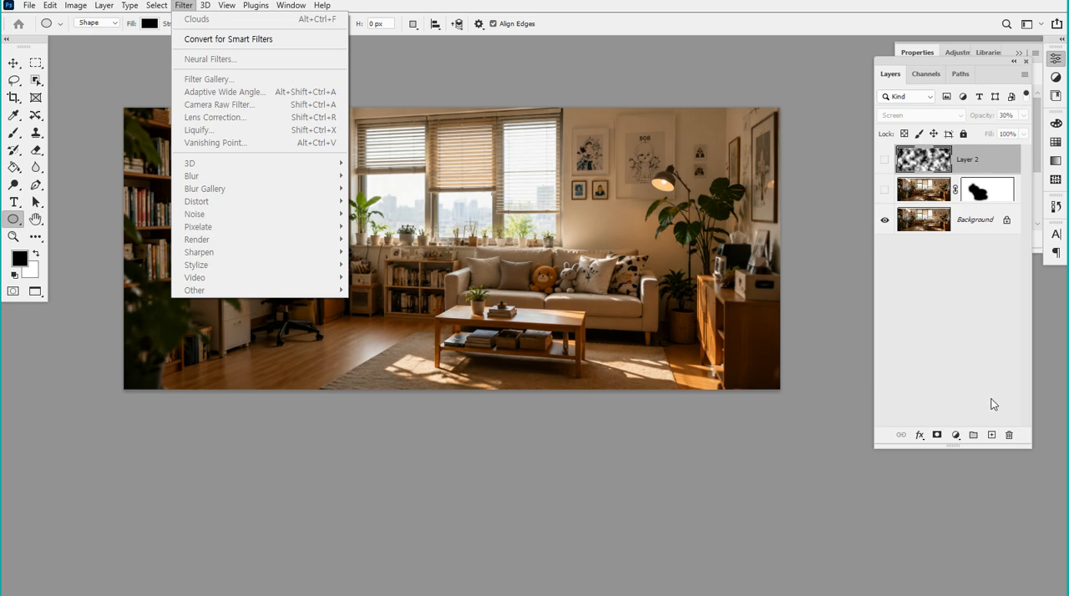
{"action": "left_click", "coordinate": [992, 436]}
{"action": "left_click", "coordinate": [183, 7]}
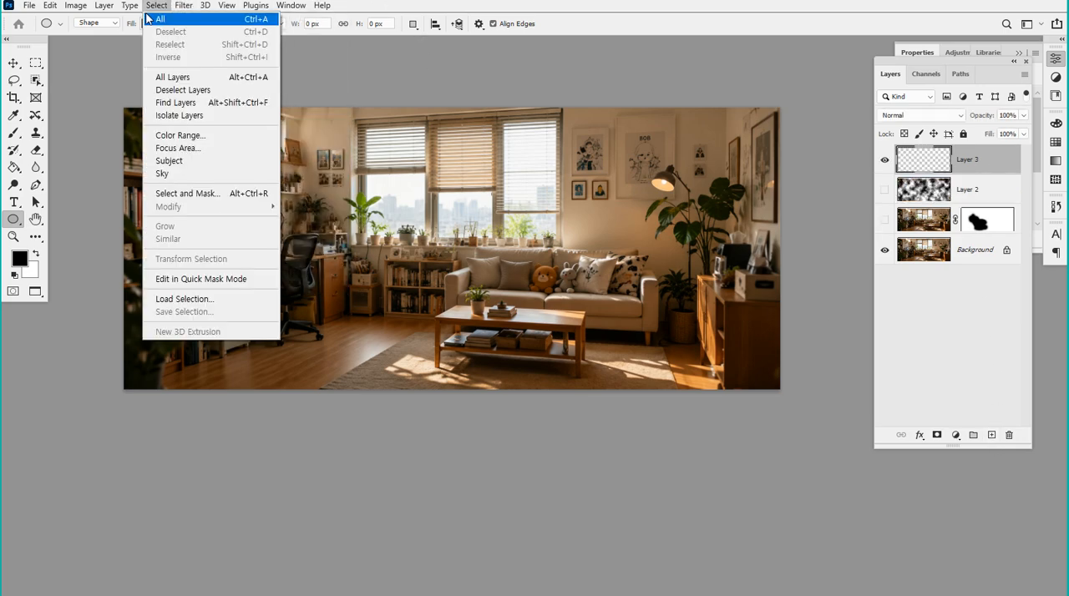
{"action": "mouse_move", "coordinate": [178, 8]}
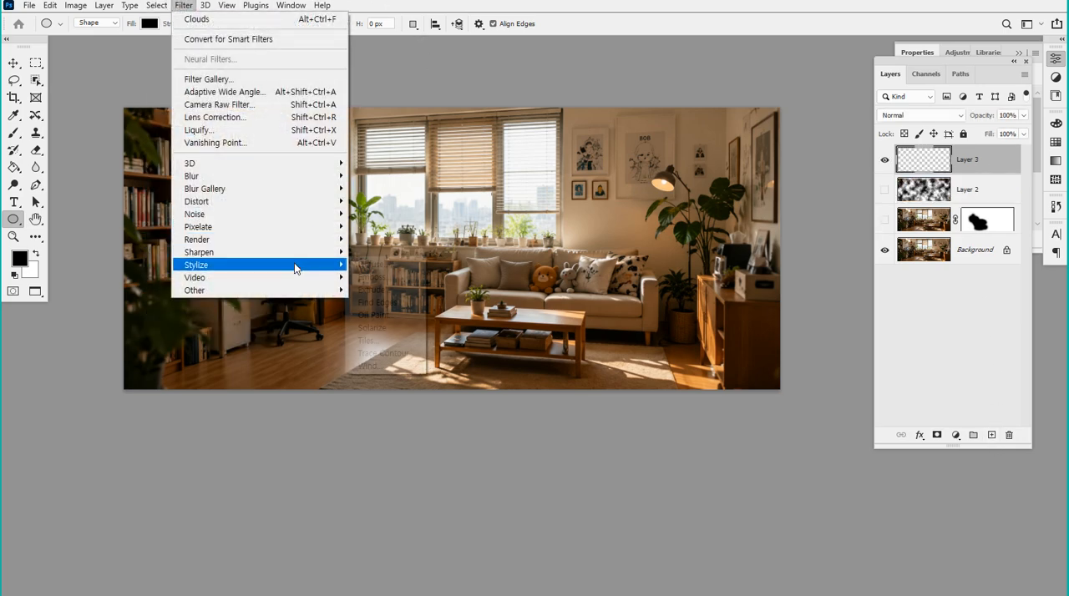
{"action": "mouse_move", "coordinate": [296, 265]}
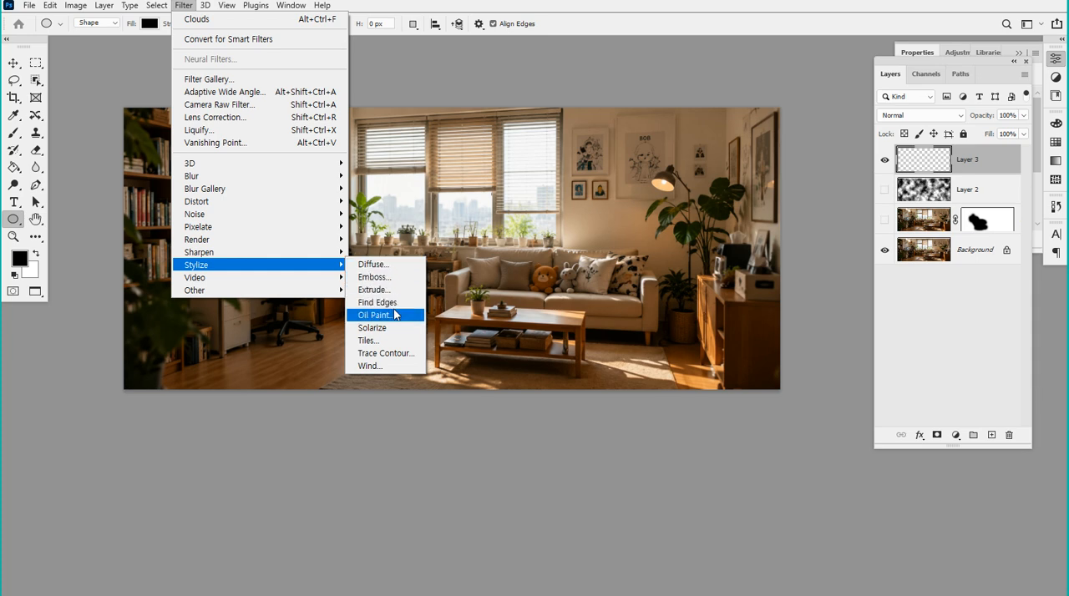
{"action": "left_click", "coordinate": [1015, 268]}
Duplicate the Background layer of the living room photo
{"action": "left_click", "coordinate": [990, 234]}
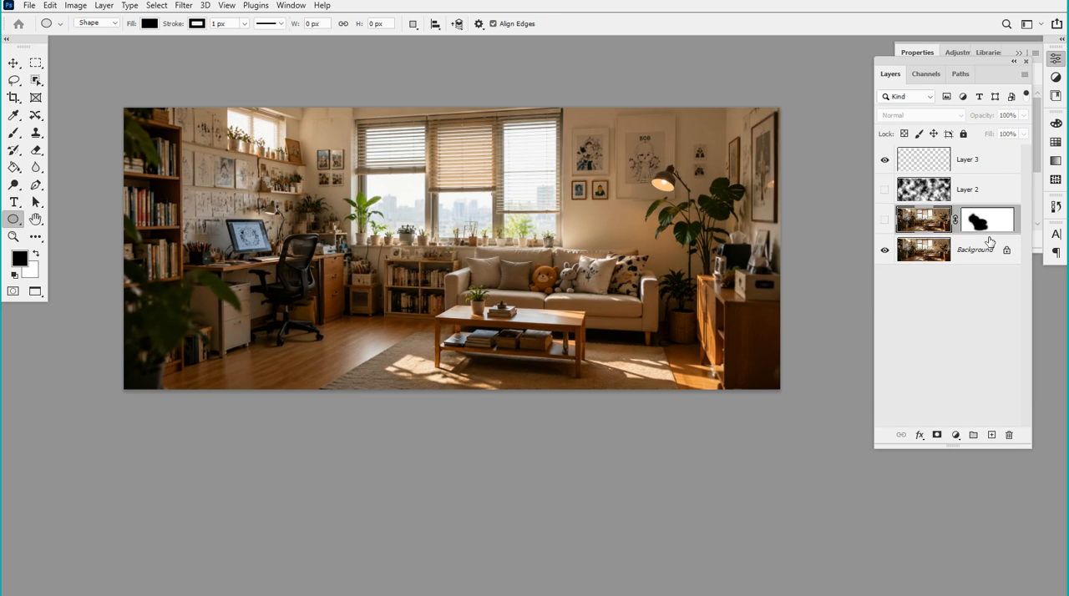
{"action": "left_click", "coordinate": [990, 252]}
{"action": "key", "text": "ctrl+j"}
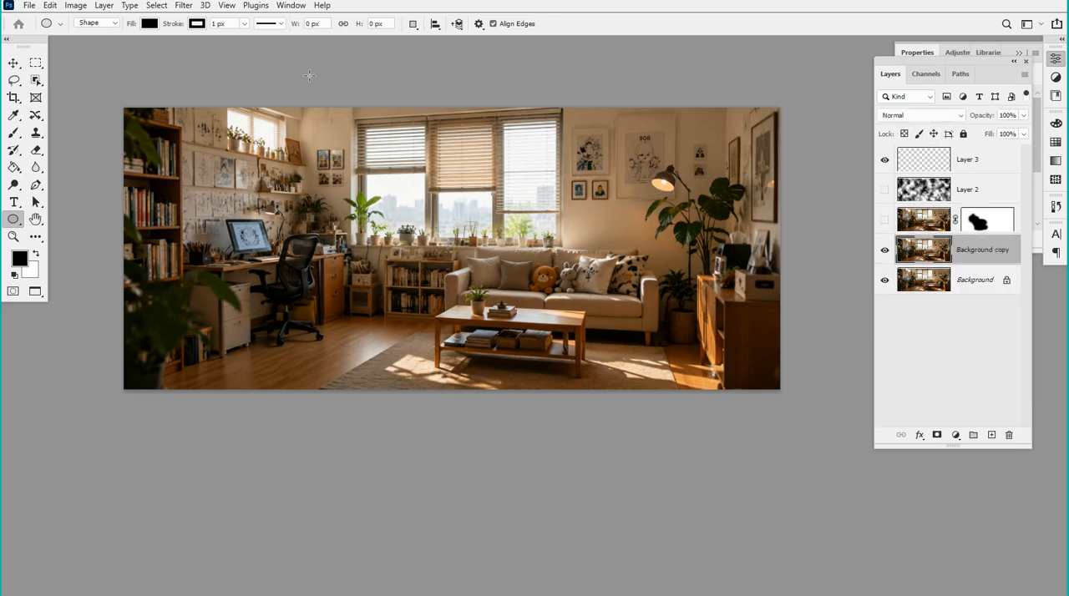
Apply the Oil Paint filter to the Background copy with Stylization 4.0, Cleanliness 2.3, Scale 0.8, Bristle Detail 10.0 and Shine 1.3
{"action": "left_click", "coordinate": [191, 6]}
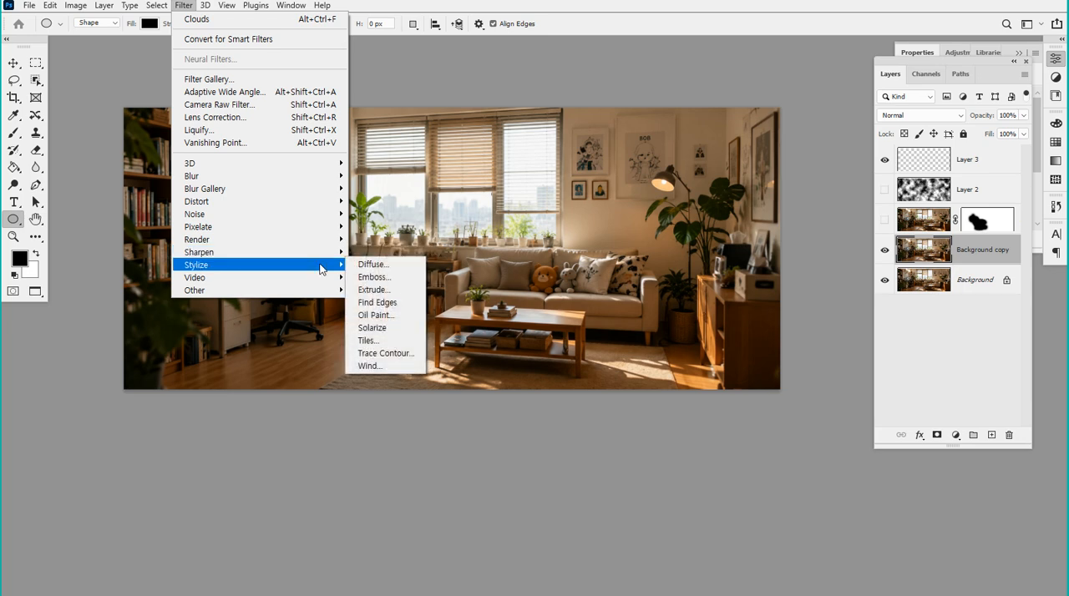
{"action": "left_click", "coordinate": [375, 315]}
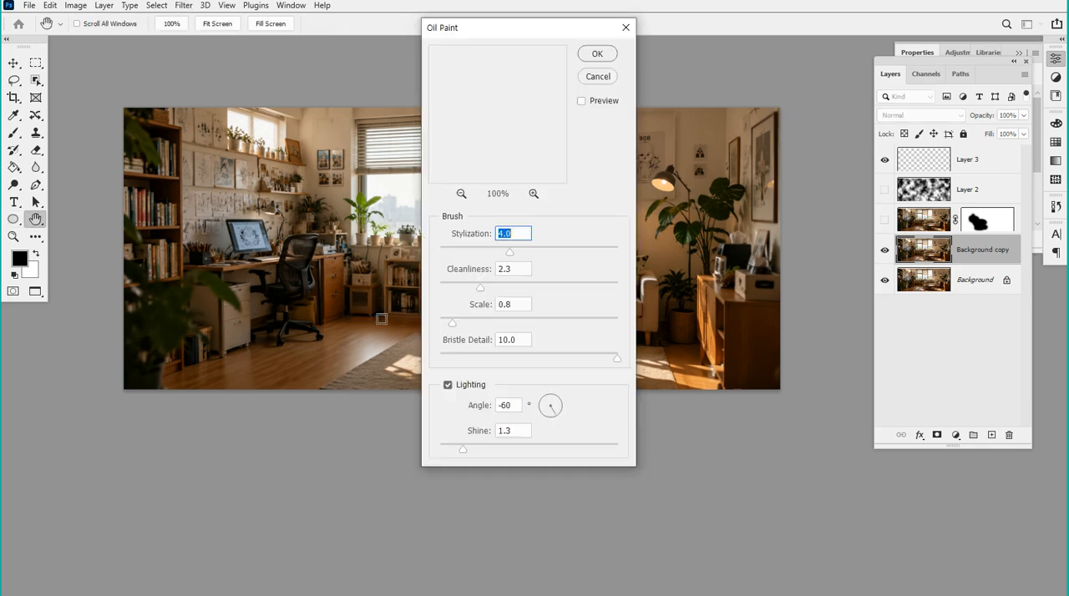
{"action": "left_click_drag", "start_coordinate": [468, 30], "coordinate": [798, 34]}
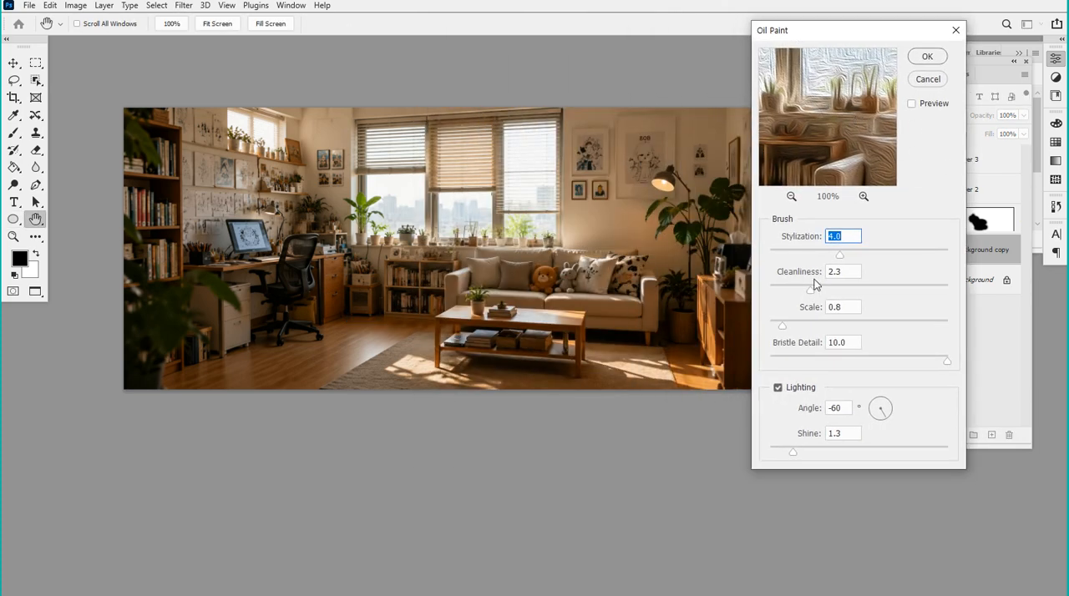
{"action": "left_click", "coordinate": [926, 62]}
Examine the oil paint texture up close around the sofa, windows and wall, and across the whole room
{"action": "key", "text": "ctrl+plus"}
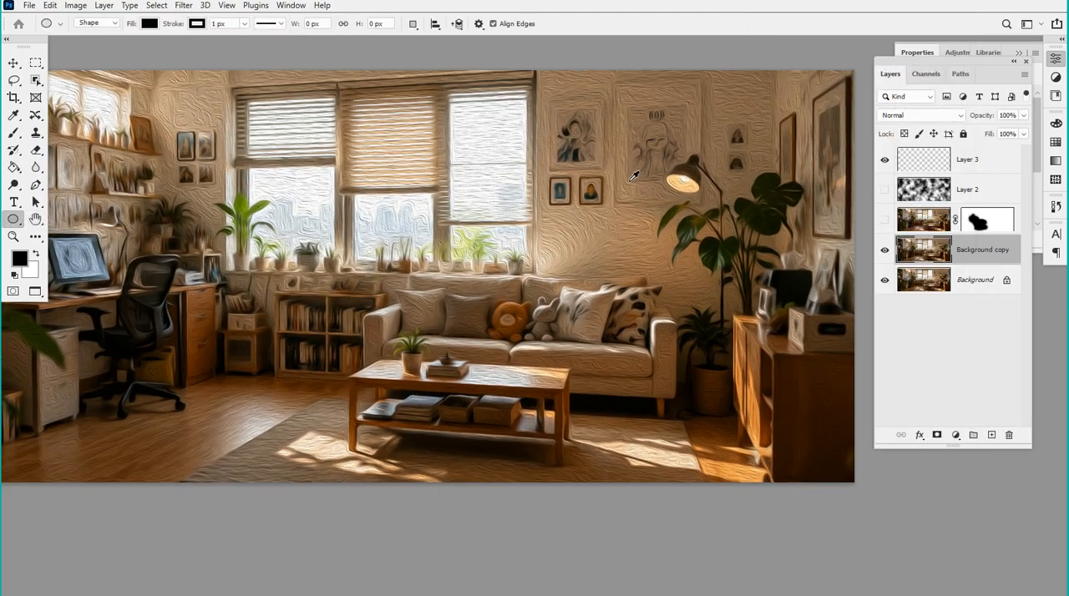
{"action": "scroll", "coordinate": [631, 182], "scroll_direction": "up", "scroll_amount": 9}
{"action": "scroll", "coordinate": [687, 203], "scroll_direction": "down", "scroll_amount": 3}
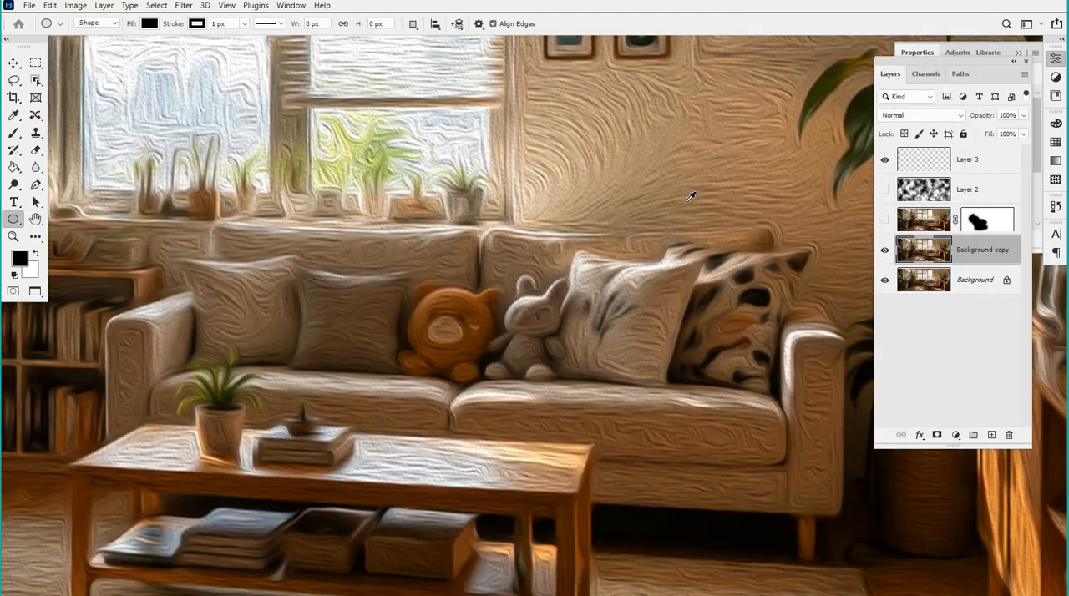
{"action": "scroll", "coordinate": [690, 197], "scroll_direction": "down", "scroll_amount": 3}
{"action": "scroll", "coordinate": [312, 287], "scroll_direction": "up", "scroll_amount": 5}
{"action": "scroll", "coordinate": [731, 151], "scroll_direction": "down", "scroll_amount": 5}
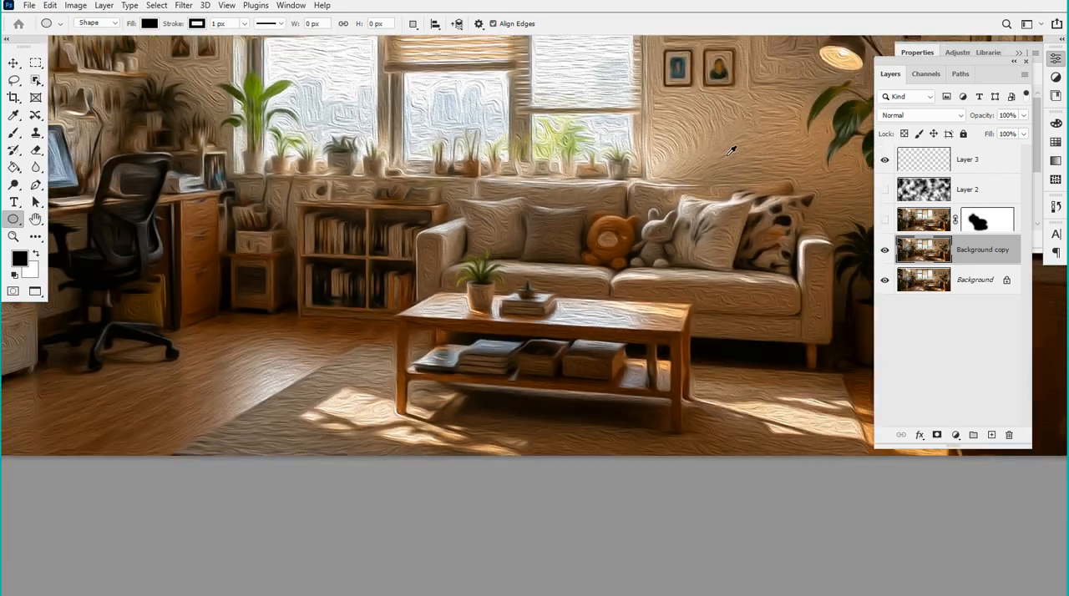
{"action": "scroll", "coordinate": [732, 150], "scroll_direction": "down", "scroll_amount": 2}
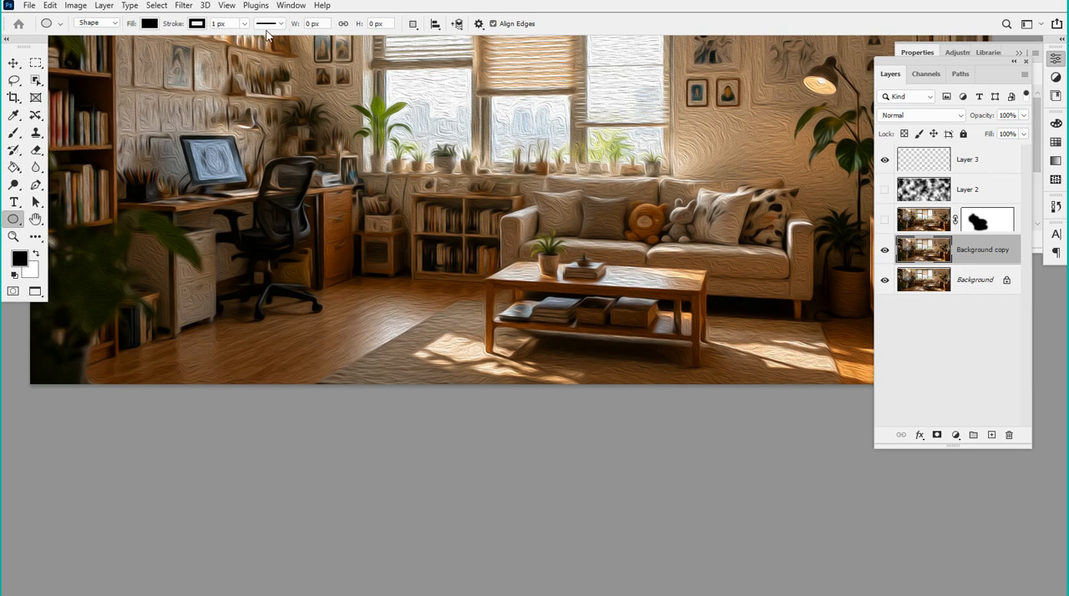
{"action": "left_click", "coordinate": [203, 10]}
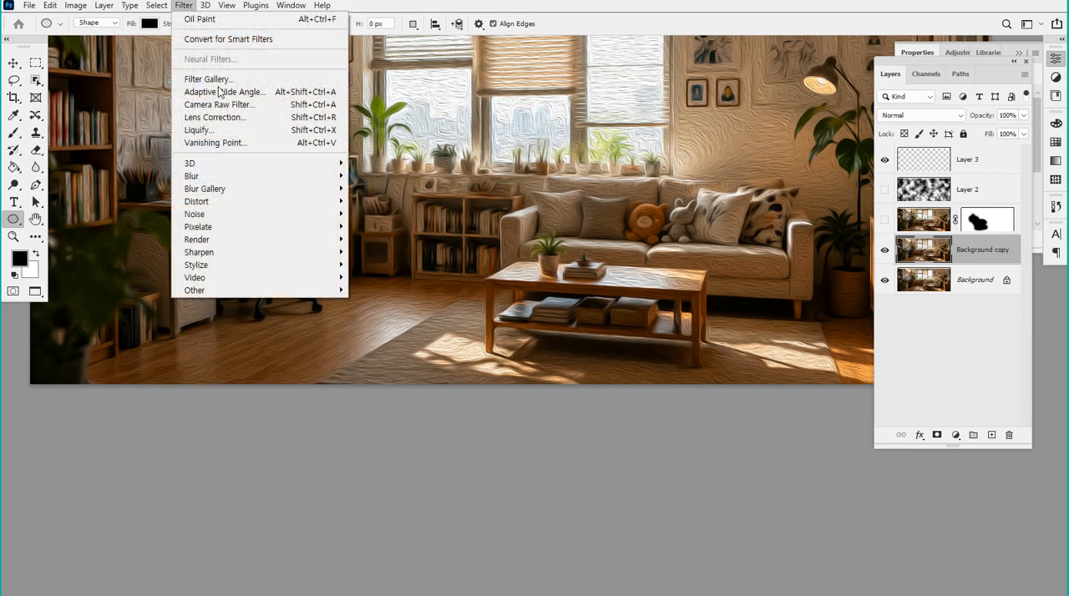
{"action": "left_click", "coordinate": [447, 9]}
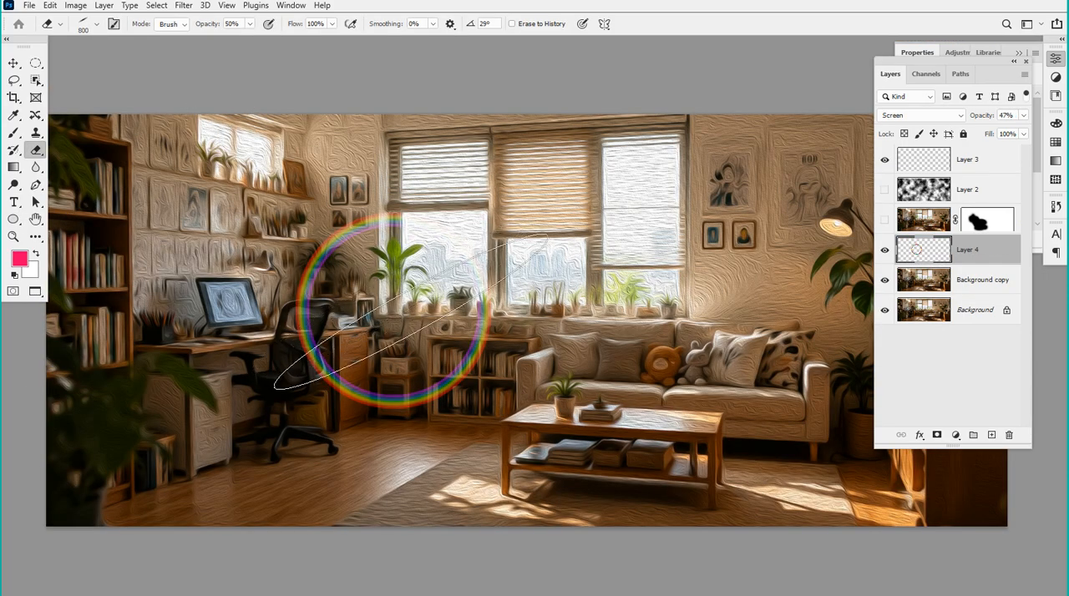
Try erasing the rainbow ring's right and lower parts at 50% eraser opacity, and undo this together with Layer 4's blend and opacity changes
{"action": "mouse_move", "coordinate": [432, 380]}
{"action": "left_mouse_down"}
{"action": "mouse_move", "coordinate": [409, 376]}
{"action": "mouse_move", "coordinate": [431, 420]}
{"action": "mouse_move", "coordinate": [416, 404]}
{"action": "left_mouse_up"}
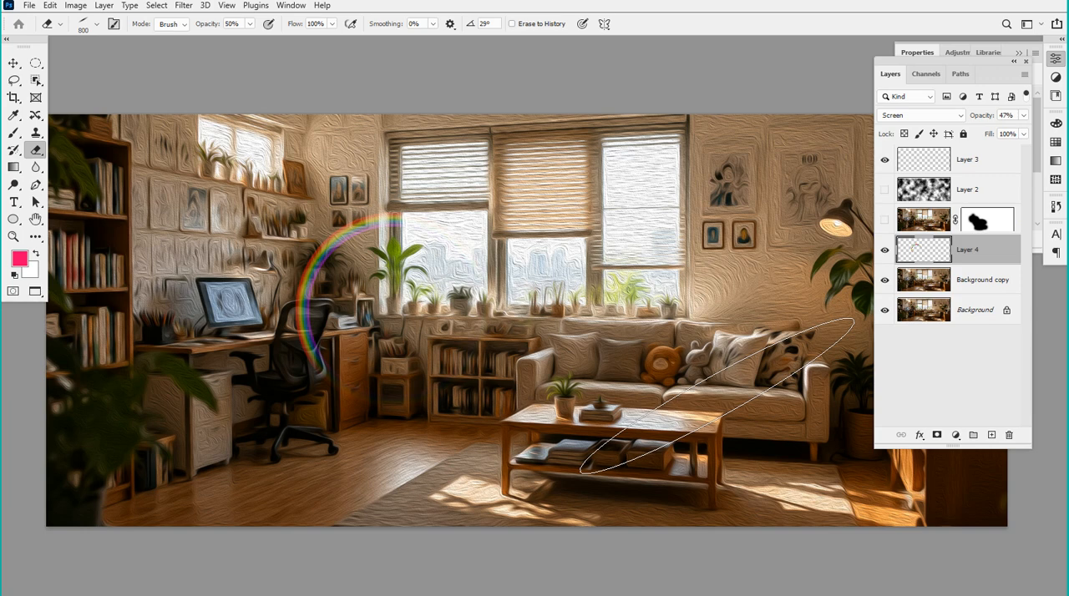
{"action": "key", "text": "ctrl+z"}
{"action": "key", "text": "ctrl+z"}
{"action": "key", "text": "ctrl+z"}
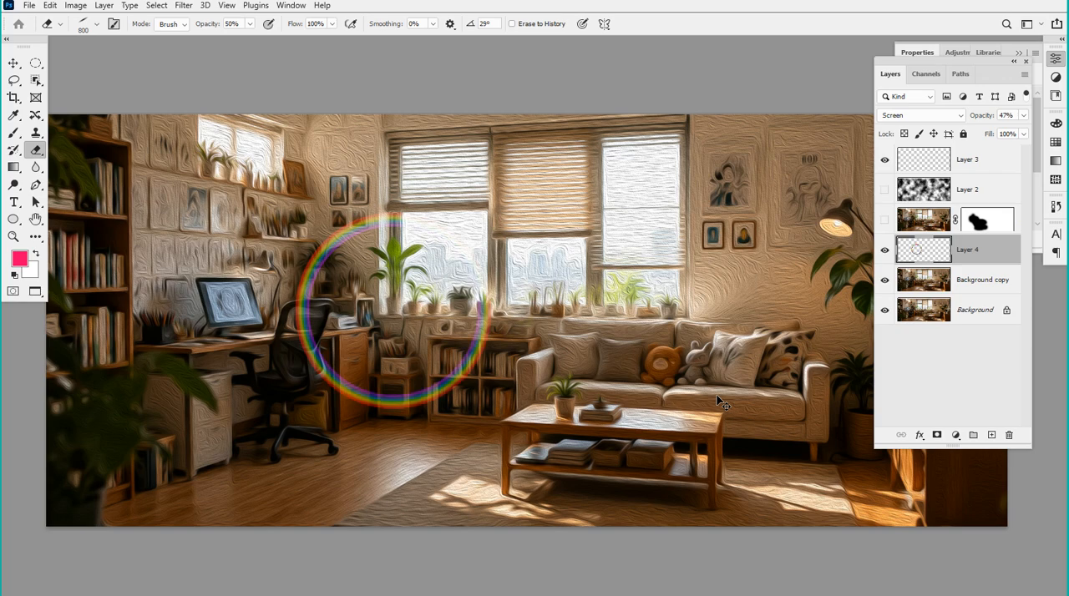
{"action": "key", "text": "ctrl+z"}
{"action": "key", "text": "ctrl+z"}
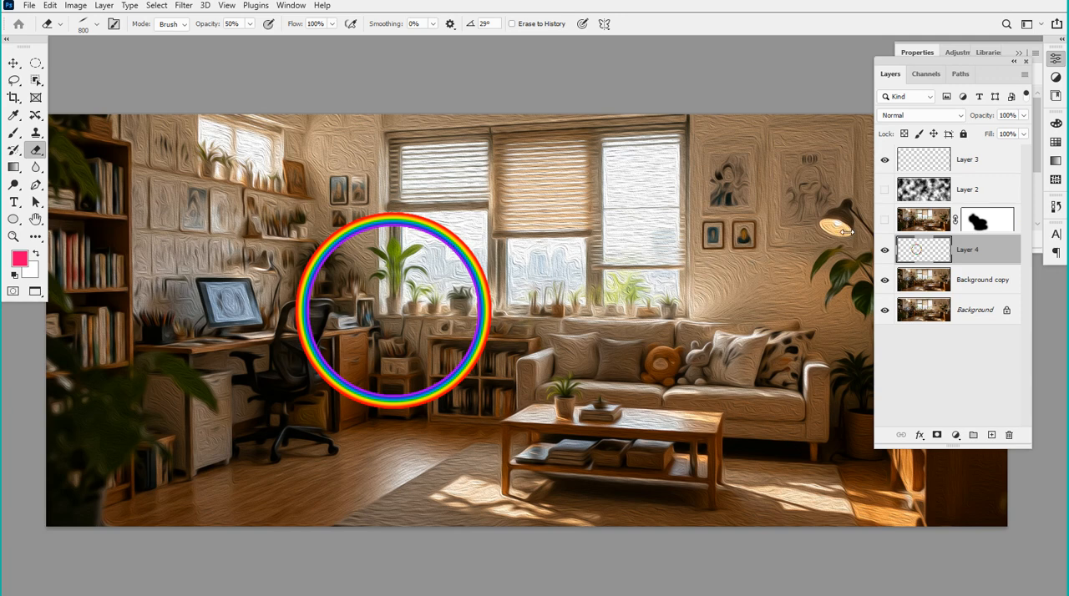
Set the rainbow ring layer's blend mode to Screen and lower its opacity to about 59%
{"action": "left_click", "coordinate": [958, 116]}
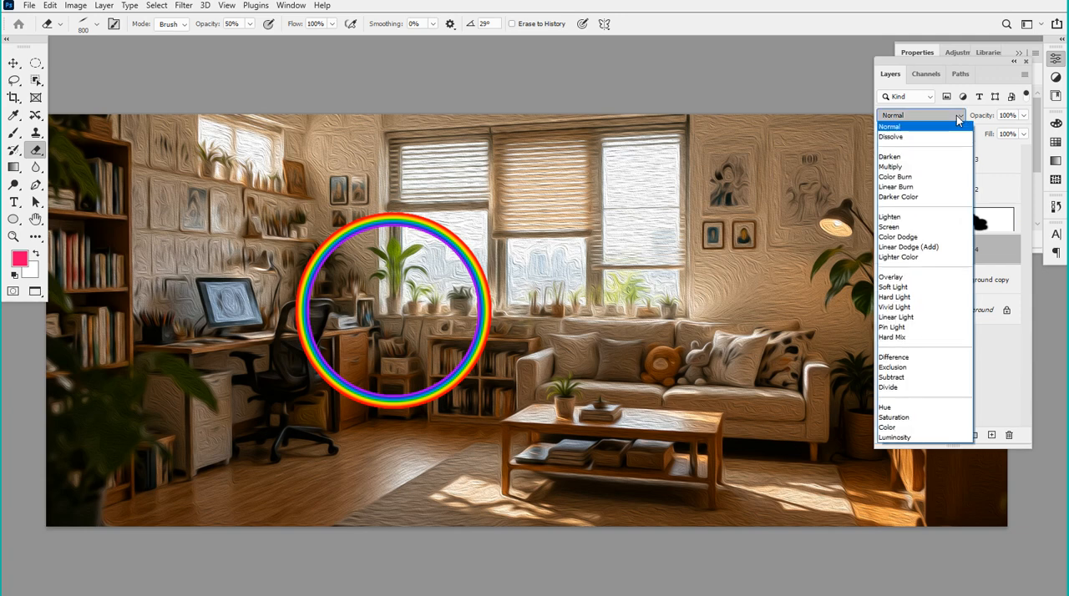
{"action": "left_click", "coordinate": [896, 230]}
{"action": "left_click", "coordinate": [1024, 115]}
{"action": "left_click_drag", "start_coordinate": [1005, 135], "coordinate": [997, 131]}
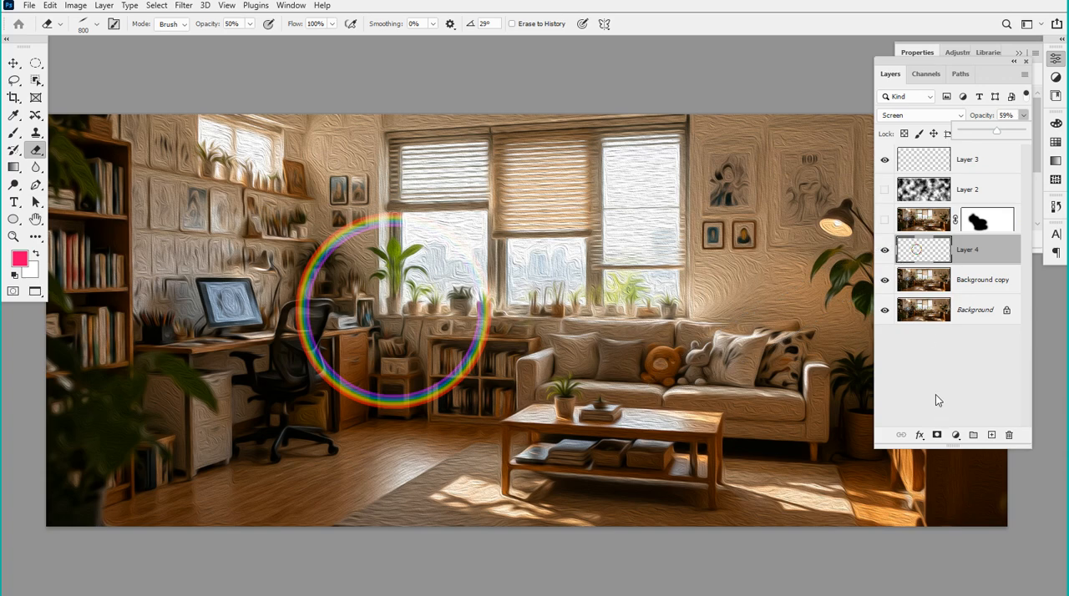
Try adding a layer mask to the rainbow ring layer, and undo it
{"action": "left_click_drag", "start_coordinate": [920, 449], "coordinate": [919, 289]}
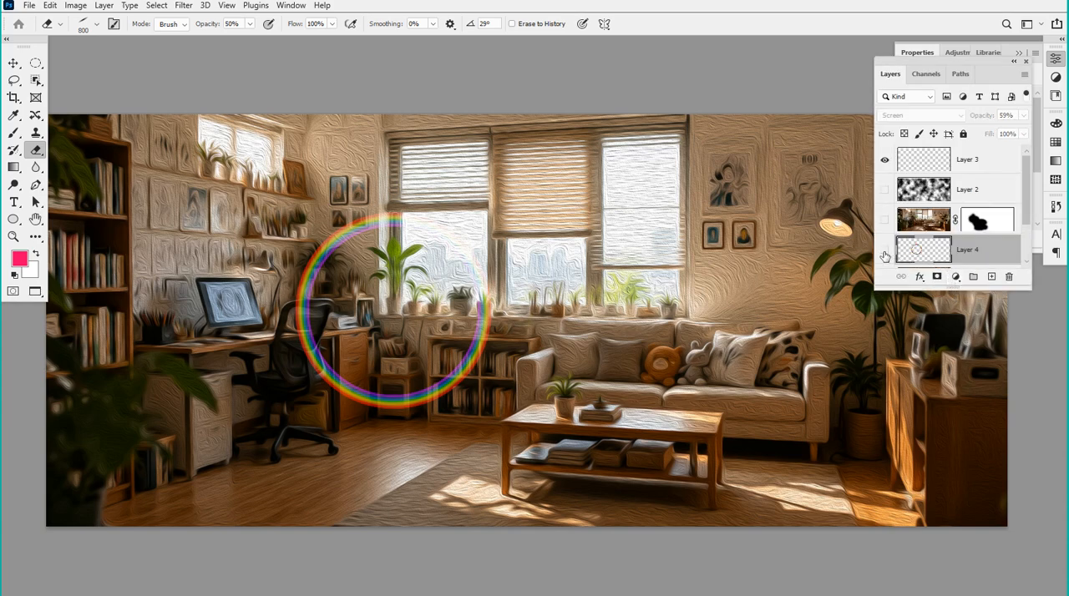
{"action": "left_click", "coordinate": [936, 276]}
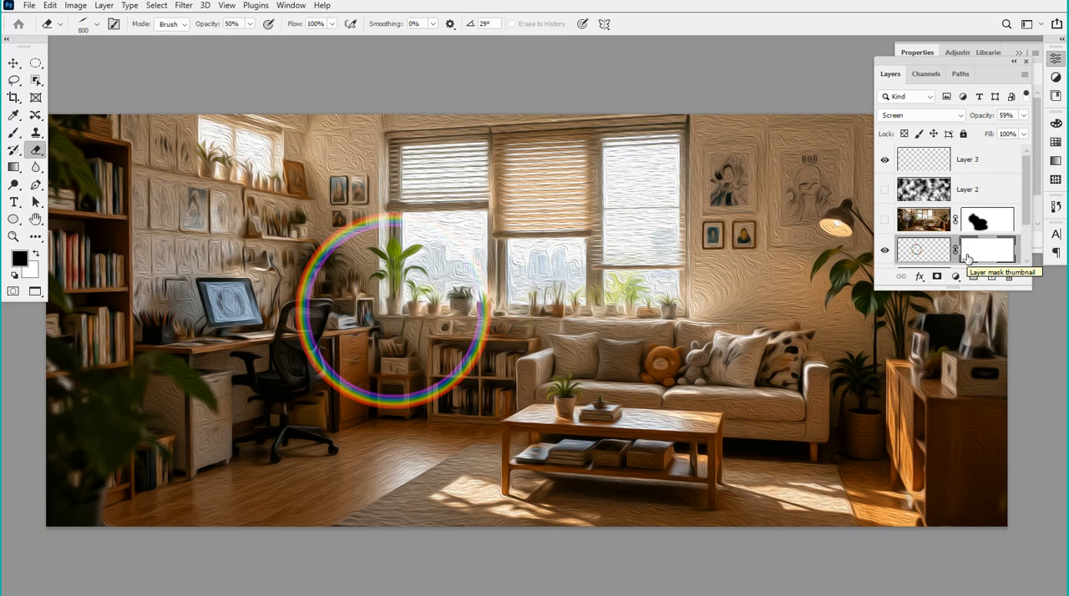
{"action": "key", "text": "ctrl+z"}
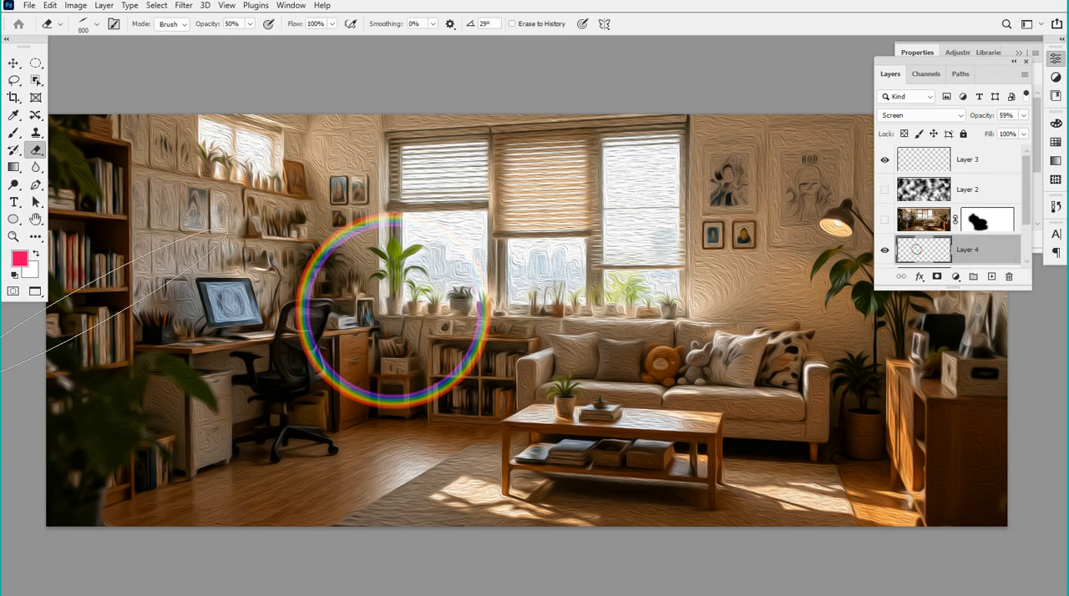
Keep the pink foreground color and set the background color to dark green 258f10
{"action": "left_click", "coordinate": [19, 258]}
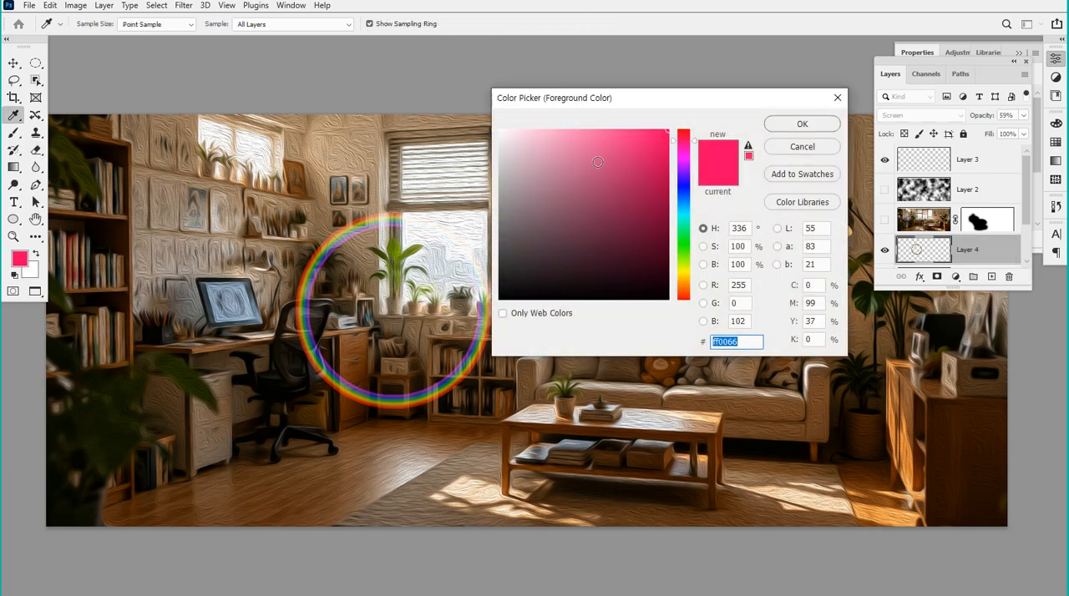
{"action": "left_click", "coordinate": [778, 123]}
{"action": "left_click", "coordinate": [29, 273]}
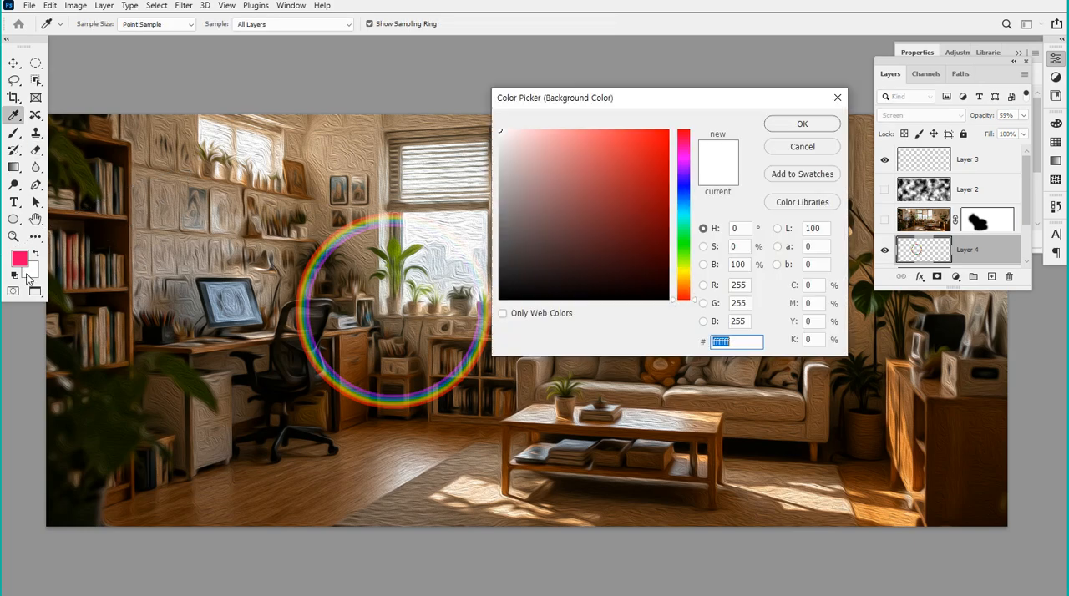
{"action": "left_click", "coordinate": [683, 248]}
{"action": "left_click", "coordinate": [649, 204]}
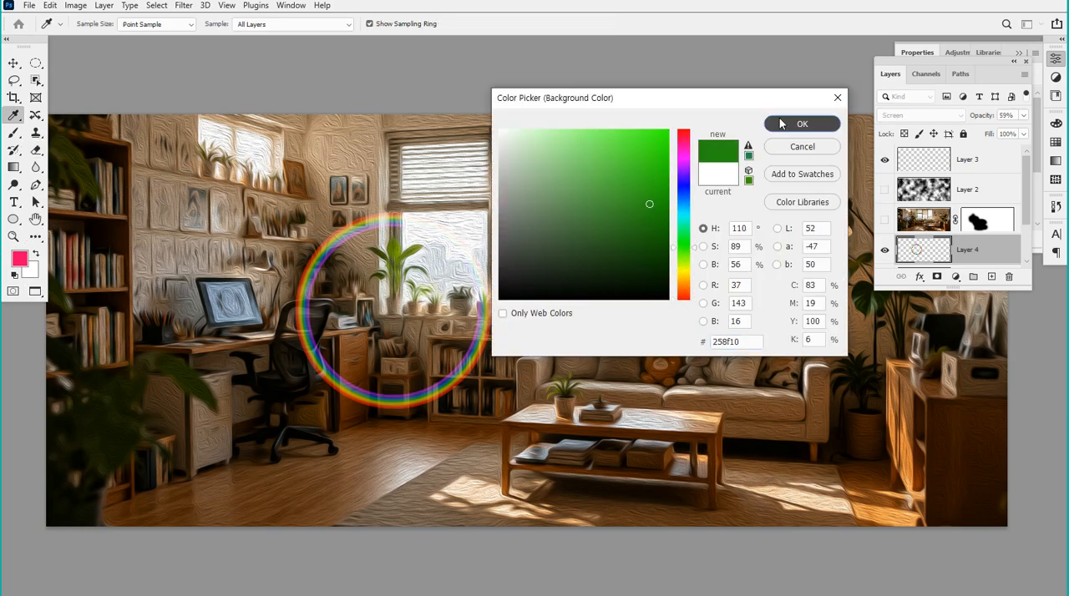
{"action": "left_click", "coordinate": [780, 124]}
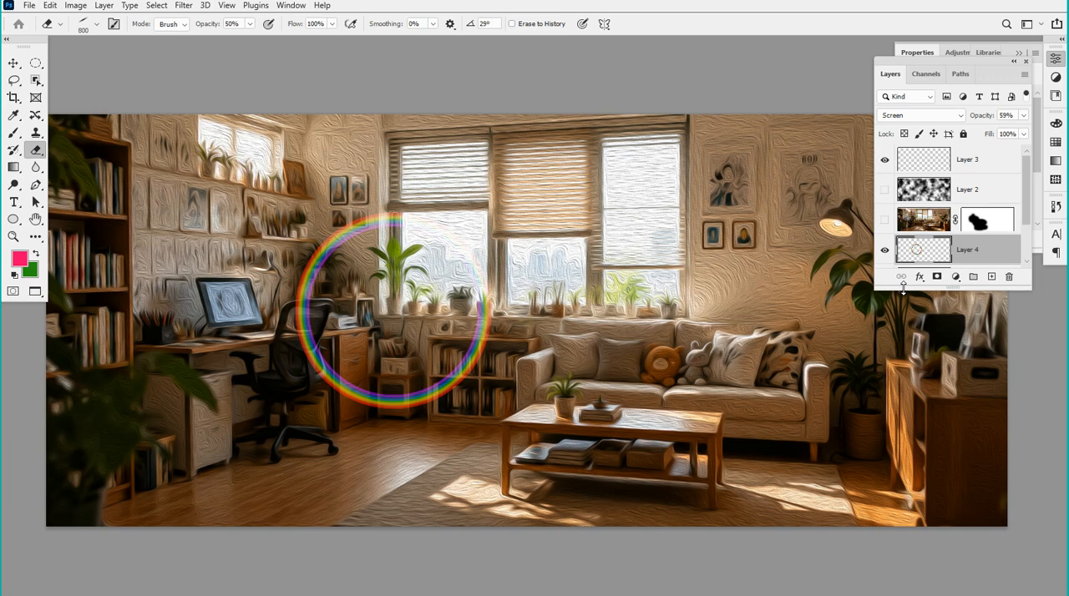
Add a white layer mask to the rainbow ring layer and create a new empty layer above Layer 3
{"action": "left_click", "coordinate": [937, 278]}
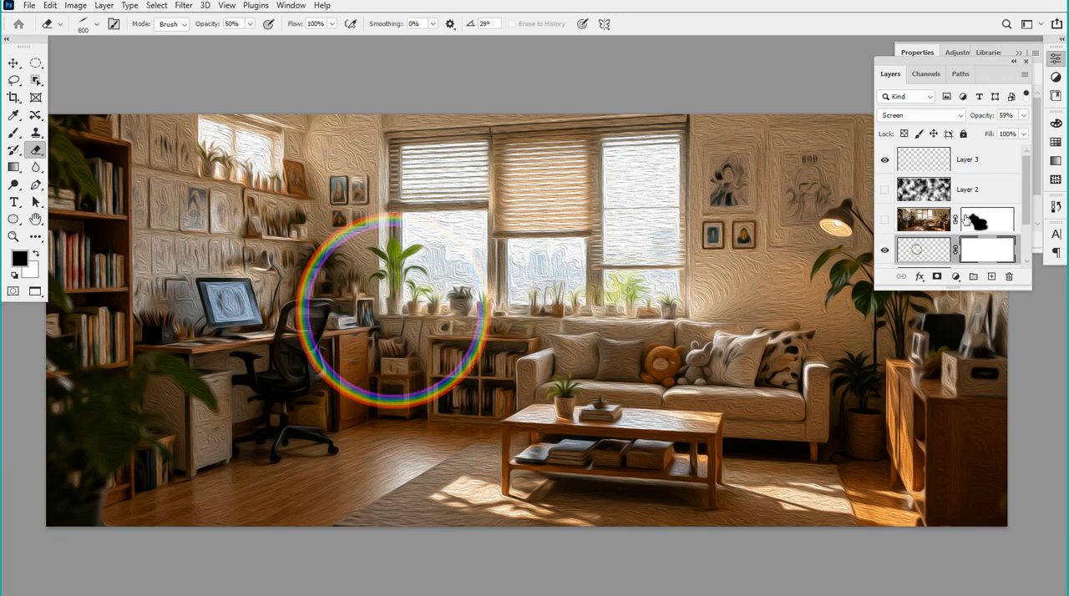
{"action": "left_click", "coordinate": [988, 168]}
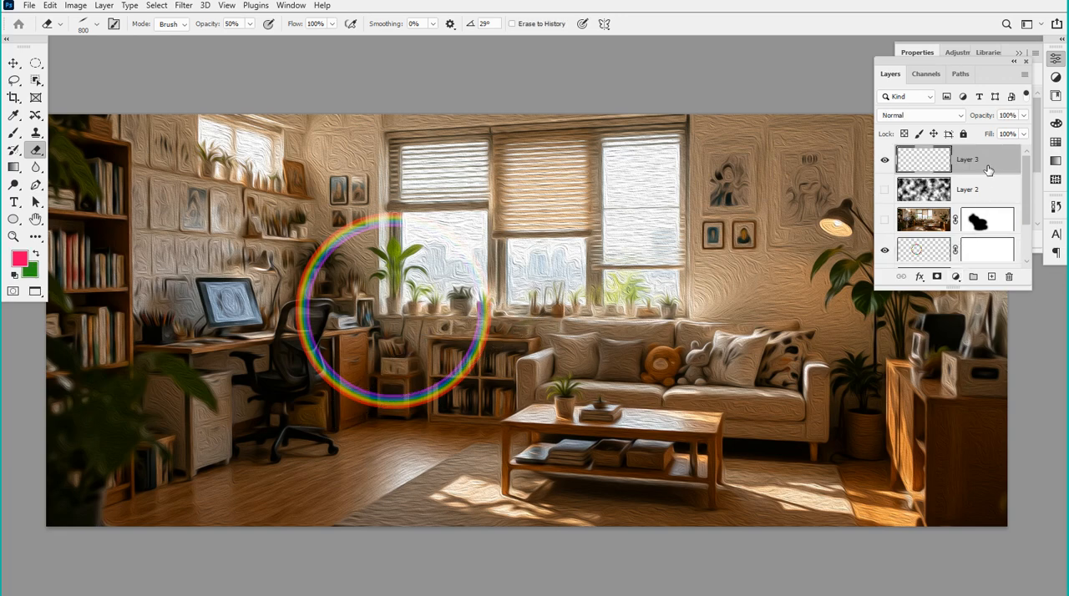
{"action": "left_click", "coordinate": [991, 277]}
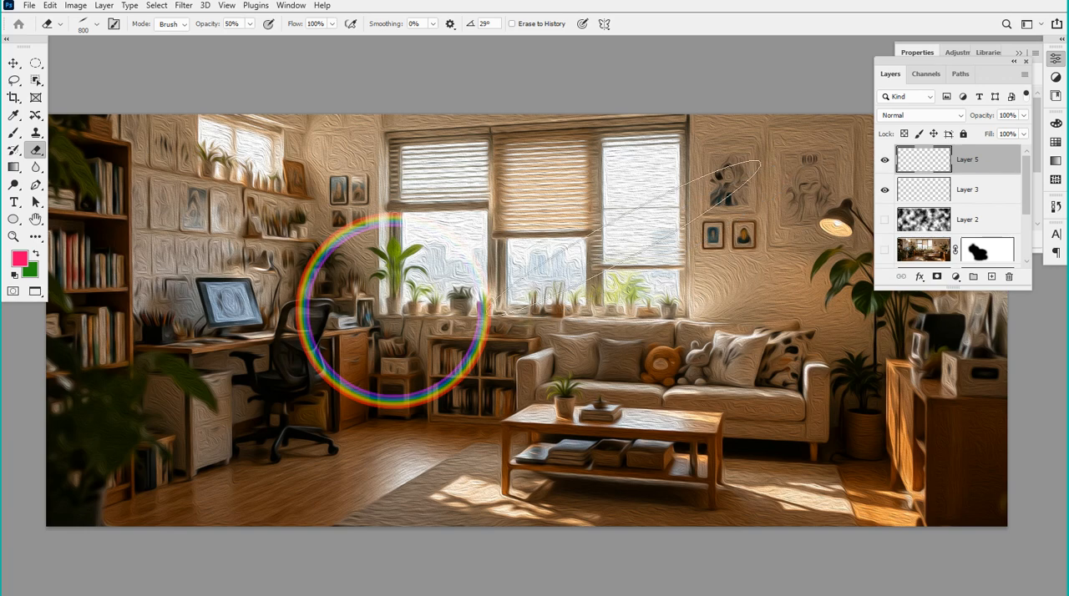
Set up the Brush tool with a small Hard Round tip of 9 px and test it on the window blind
{"action": "scroll", "coordinate": [493, 230], "scroll_direction": "up", "scroll_amount": 3}
{"action": "key", "text": "bracketleft"}
{"action": "key", "text": "bracketleft"}
{"action": "key", "text": "bracketleft"}
{"action": "key", "text": "bracketleft"}
{"action": "key", "text": "bracketleft"}
{"action": "key", "text": "bracketleft"}
{"action": "key", "text": "bracketleft"}
{"action": "key", "text": "bracketleft"}
{"action": "key", "text": "bracketleft"}
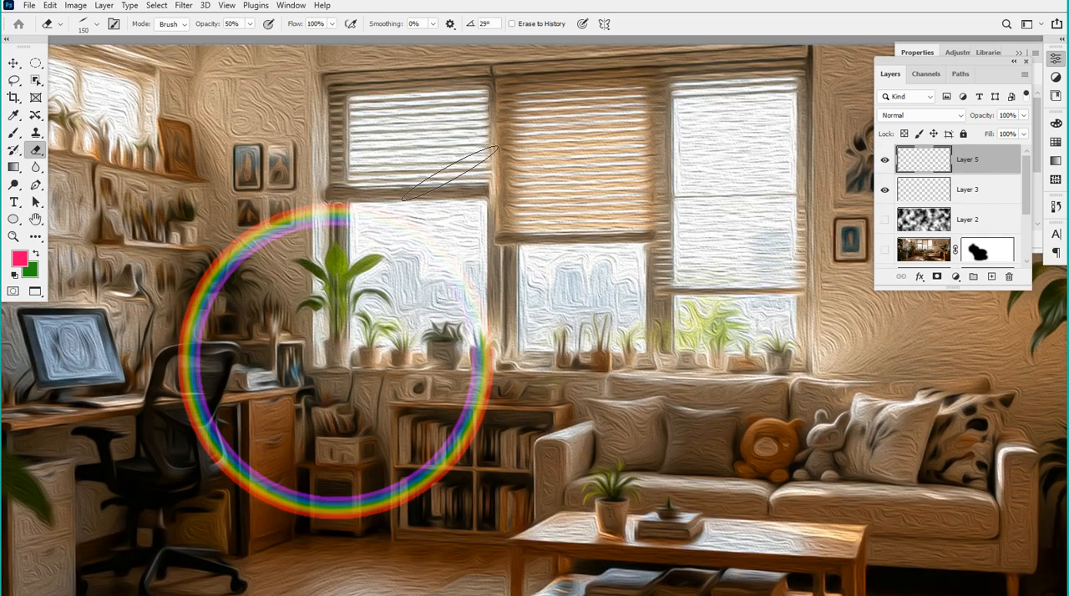
{"action": "left_click", "coordinate": [83, 25]}
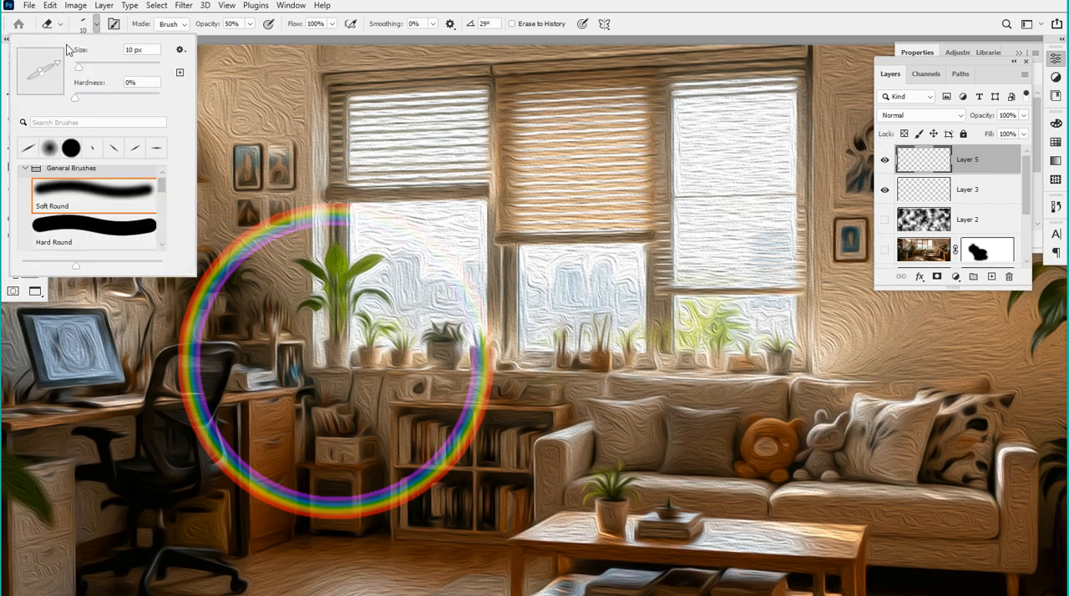
{"action": "left_click", "coordinate": [207, 100]}
{"action": "left_click", "coordinate": [13, 133]}
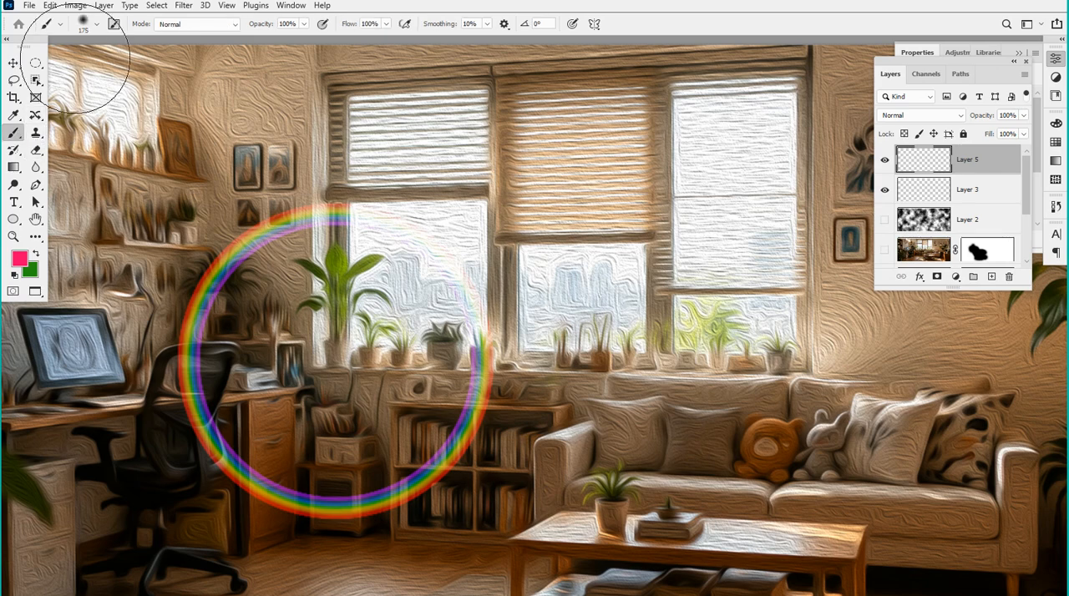
{"action": "left_click", "coordinate": [83, 25]}
{"action": "left_click", "coordinate": [70, 148]}
{"action": "left_click", "coordinate": [80, 65]}
{"action": "left_click", "coordinate": [368, 122]}
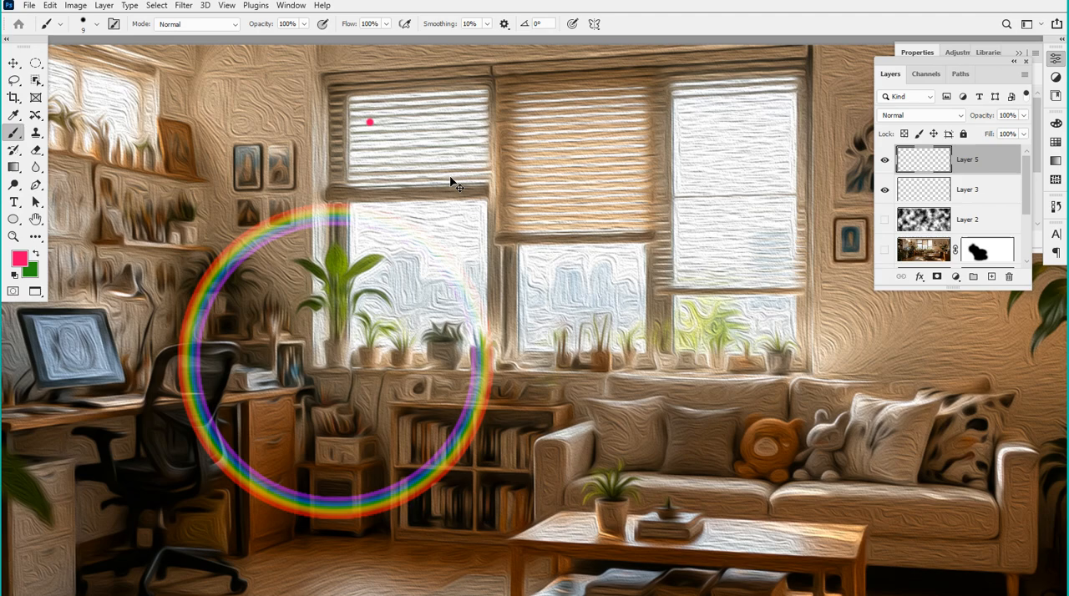
Write "1: WH" in pink across the window blinds on Layer 5 and draw an open eye with lashes beside it
{"action": "scroll", "coordinate": [660, 169], "scroll_direction": "up", "scroll_amount": 2}
{"action": "scroll", "coordinate": [465, 179], "scroll_direction": "up", "scroll_amount": 1}
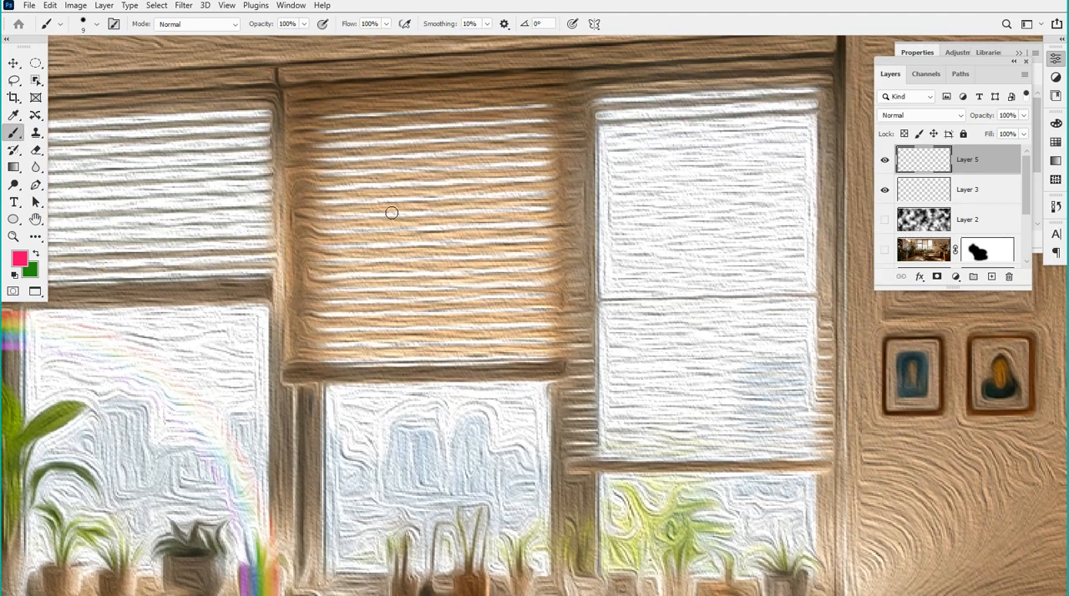
{"action": "mouse_move", "coordinate": [332, 121]}
{"action": "left_mouse_down"}
{"action": "mouse_move", "coordinate": [358, 92]}
{"action": "mouse_move", "coordinate": [380, 186]}
{"action": "left_mouse_up"}
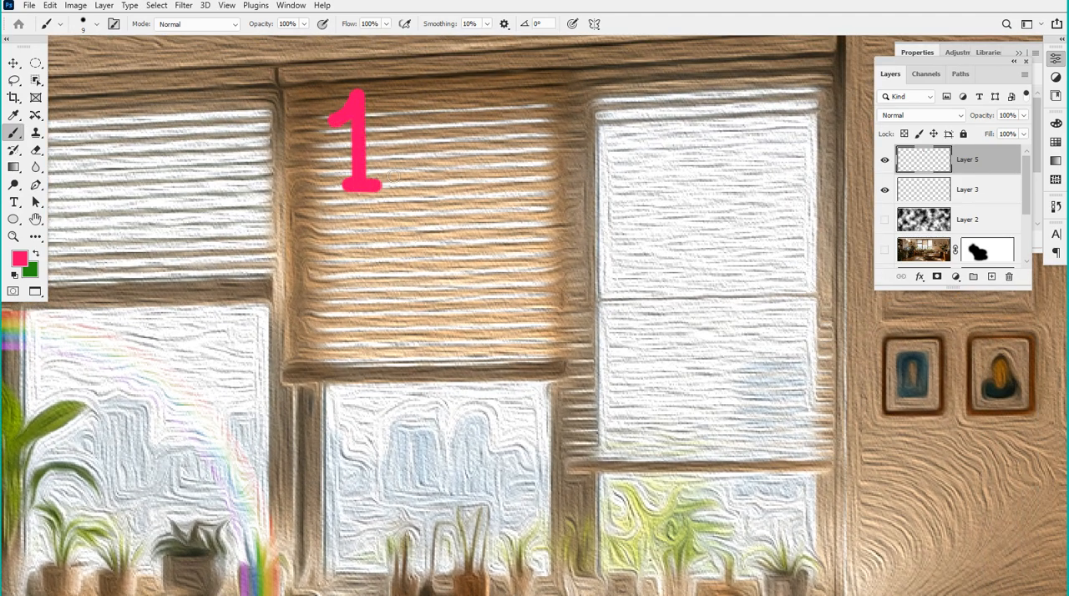
{"action": "left_click", "coordinate": [413, 135]}
{"action": "left_click", "coordinate": [415, 166]}
{"action": "scroll", "coordinate": [458, 200], "scroll_direction": "right", "scroll_amount": 2}
{"action": "mouse_move", "coordinate": [354, 103]}
{"action": "left_mouse_down"}
{"action": "mouse_move", "coordinate": [422, 99]}
{"action": "mouse_move", "coordinate": [453, 174]}
{"action": "mouse_move", "coordinate": [491, 138]}
{"action": "left_mouse_up"}
{"action": "left_click_drag", "start_coordinate": [491, 103], "coordinate": [492, 173]}
{"action": "mouse_move", "coordinate": [600, 97]}
{"action": "left_mouse_down"}
{"action": "mouse_move", "coordinate": [584, 156]}
{"action": "mouse_move", "coordinate": [642, 100]}
{"action": "mouse_move", "coordinate": [588, 107]}
{"action": "mouse_move", "coordinate": [629, 130]}
{"action": "left_mouse_up"}
{"action": "left_click", "coordinate": [616, 76]}
{"action": "left_click_drag", "start_coordinate": [616, 79], "coordinate": [615, 93]}
{"action": "left_click_drag", "start_coordinate": [646, 82], "coordinate": [686, 126]}
Write "BK" in pink below "WH" and draw a closed eye with lashes beside it
{"action": "mouse_move", "coordinate": [359, 204]}
{"action": "left_mouse_down"}
{"action": "mouse_move", "coordinate": [360, 284]}
{"action": "mouse_move", "coordinate": [369, 250]}
{"action": "mouse_move", "coordinate": [366, 288]}
{"action": "left_mouse_up"}
{"action": "left_click_drag", "start_coordinate": [432, 206], "coordinate": [433, 275]}
{"action": "left_click", "coordinate": [475, 220]}
{"action": "left_click_drag", "start_coordinate": [445, 239], "coordinate": [497, 269]}
{"action": "mouse_move", "coordinate": [570, 208]}
{"action": "left_mouse_down"}
{"action": "mouse_move", "coordinate": [628, 260]}
{"action": "mouse_move", "coordinate": [669, 221]}
{"action": "left_mouse_up"}
{"action": "mouse_move", "coordinate": [587, 249]}
{"action": "left_mouse_down"}
{"action": "mouse_move", "coordinate": [568, 266]}
{"action": "mouse_move", "coordinate": [603, 271]}
{"action": "left_mouse_up"}
{"action": "mouse_move", "coordinate": [630, 257]}
{"action": "left_mouse_down"}
{"action": "mouse_move", "coordinate": [640, 272]}
{"action": "mouse_move", "coordinate": [670, 253]}
{"action": "left_mouse_up"}
{"action": "key", "text": "space"}
{"action": "mouse_move", "coordinate": [518, 287]}
{"action": "left_mouse_down"}
{"action": "mouse_move", "coordinate": [468, 248]}
{"action": "mouse_move", "coordinate": [410, 251]}
{"action": "mouse_move", "coordinate": [389, 226]}
{"action": "left_mouse_up"}
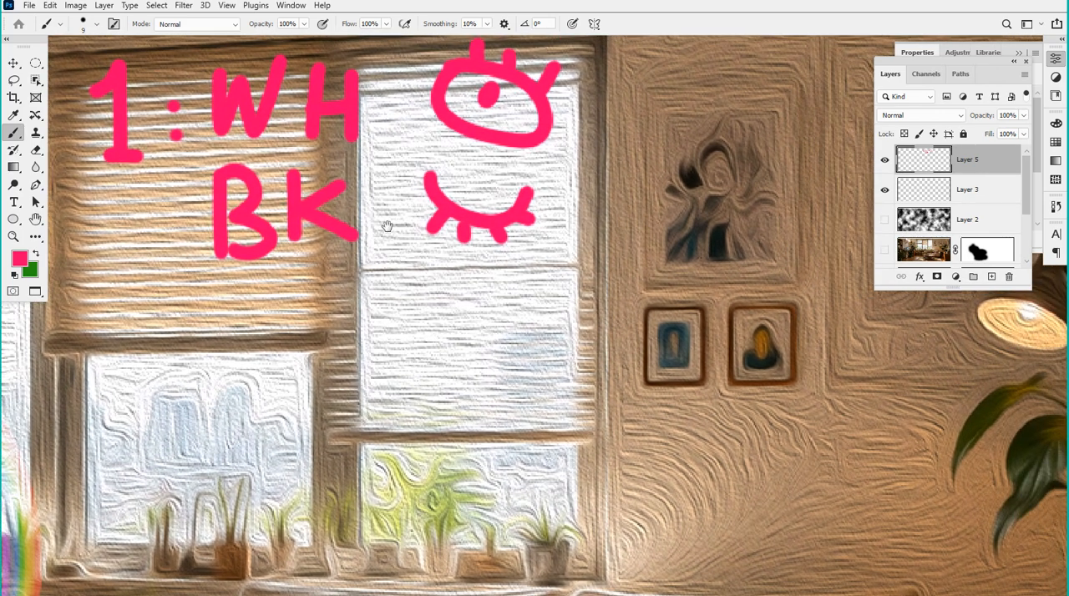
Try marking the WH and BK rows and drawing a curved double-headed arrow beside the eyes, and undo these strokes
{"action": "left_click_drag", "start_coordinate": [192, 152], "coordinate": [475, 142]}
{"action": "key", "text": "ctrl+z"}
{"action": "left_click_drag", "start_coordinate": [186, 268], "coordinate": [561, 273]}
{"action": "key", "text": "ctrl+z"}
{"action": "left_click_drag", "start_coordinate": [525, 226], "coordinate": [518, 229]}
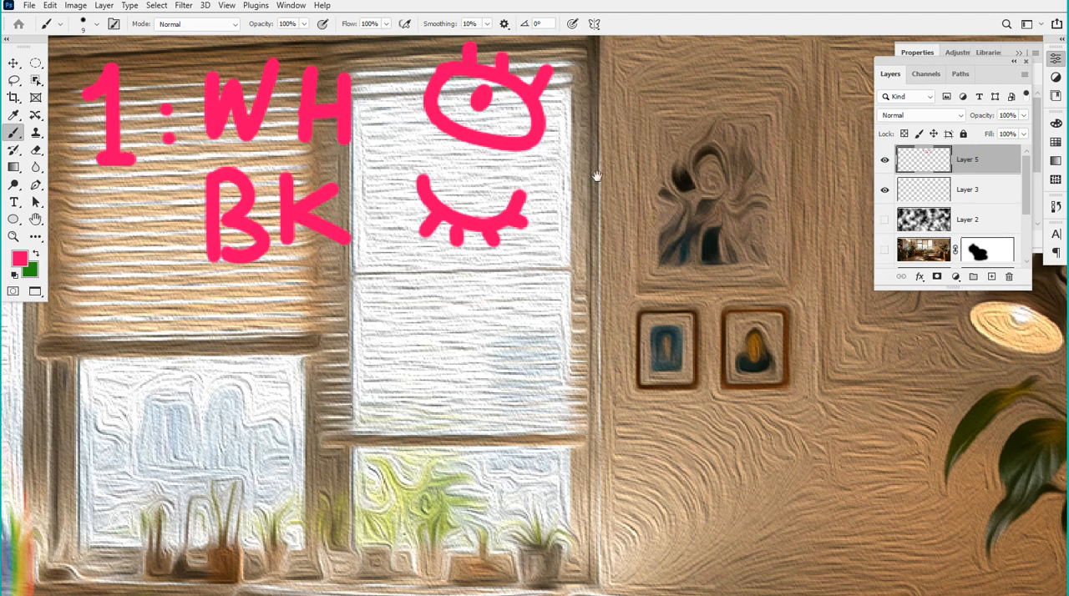
{"action": "mouse_move", "coordinate": [611, 126]}
{"action": "left_mouse_down"}
{"action": "mouse_move", "coordinate": [642, 154]}
{"action": "mouse_move", "coordinate": [623, 199]}
{"action": "left_mouse_up"}
{"action": "mouse_move", "coordinate": [628, 98]}
{"action": "left_mouse_down"}
{"action": "mouse_move", "coordinate": [603, 122]}
{"action": "mouse_move", "coordinate": [617, 186]}
{"action": "mouse_move", "coordinate": [644, 197]}
{"action": "left_mouse_up"}
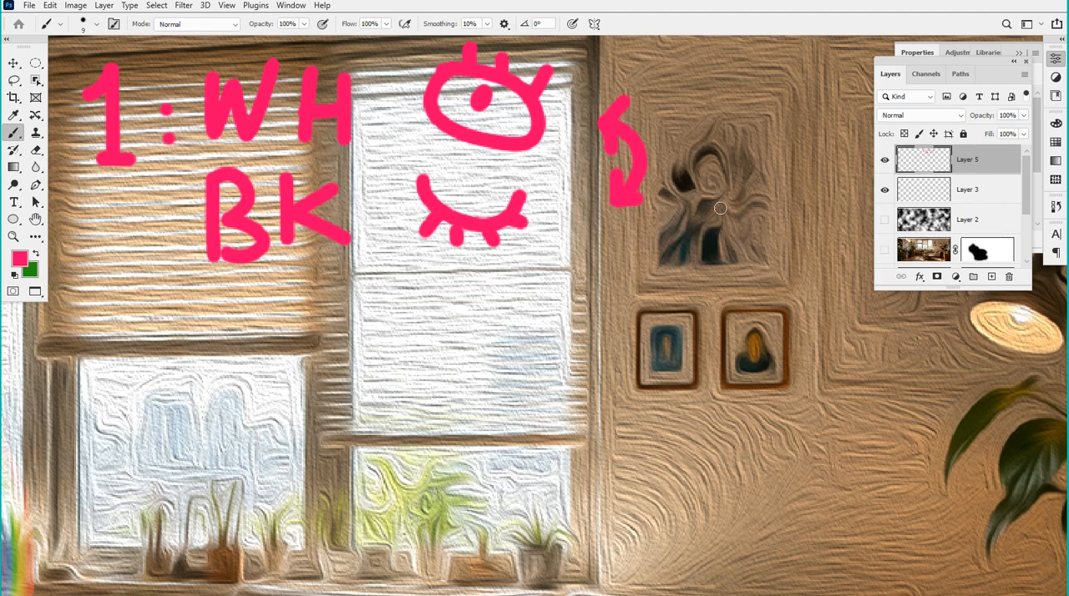
{"action": "key", "text": "ctrl+z"}
{"action": "key", "text": "ctrl+z"}
{"action": "key", "text": "ctrl+z"}
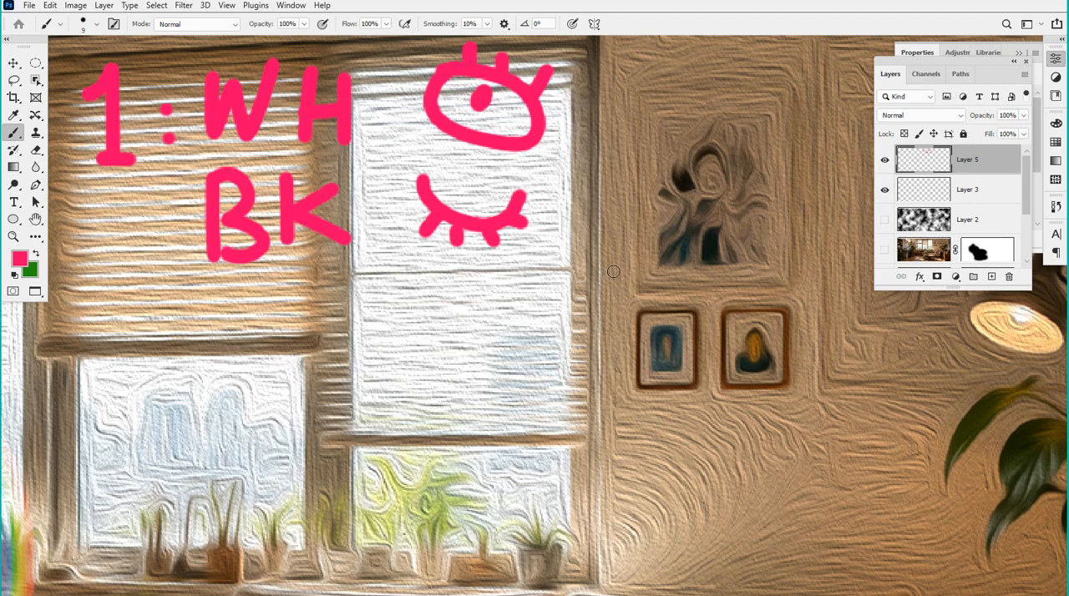
Select the rainbow ring layer's mask and keep black 000000 as the foreground color
{"action": "scroll", "coordinate": [613, 271], "scroll_direction": "down", "scroll_amount": 5}
{"action": "scroll", "coordinate": [560, 227], "scroll_direction": "up", "scroll_amount": 4}
{"action": "scroll", "coordinate": [560, 228], "scroll_direction": "up", "scroll_amount": 3}
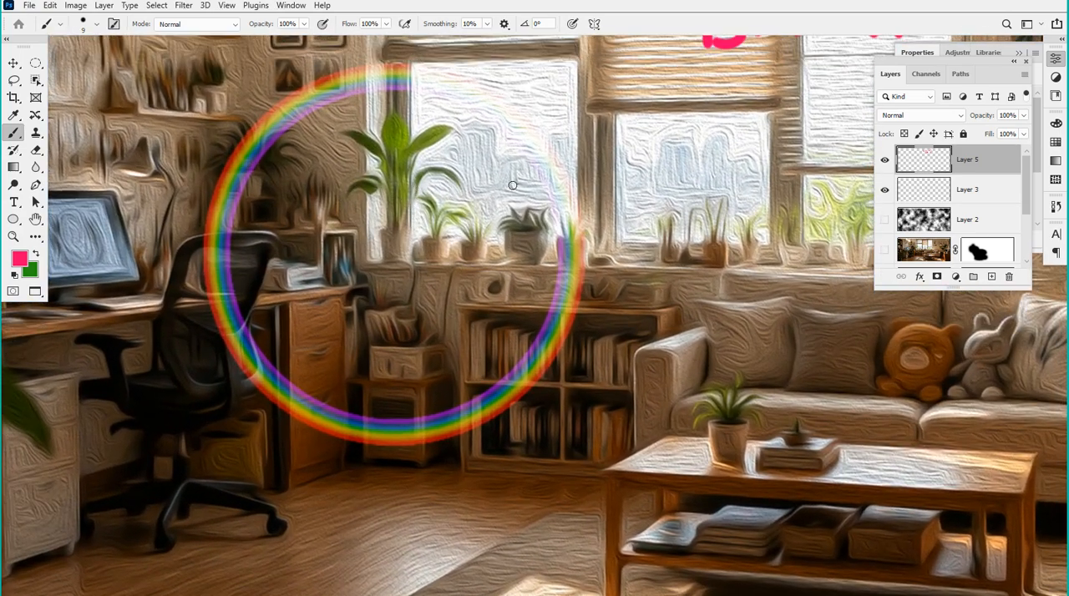
{"action": "scroll", "coordinate": [933, 224], "scroll_direction": "down", "scroll_amount": 4}
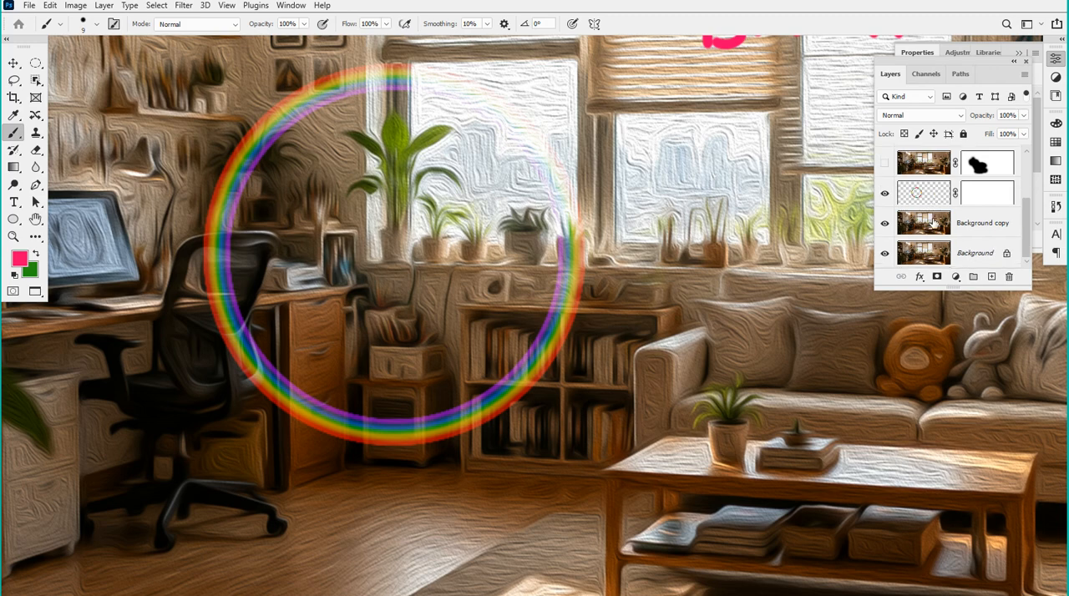
{"action": "left_click", "coordinate": [992, 197]}
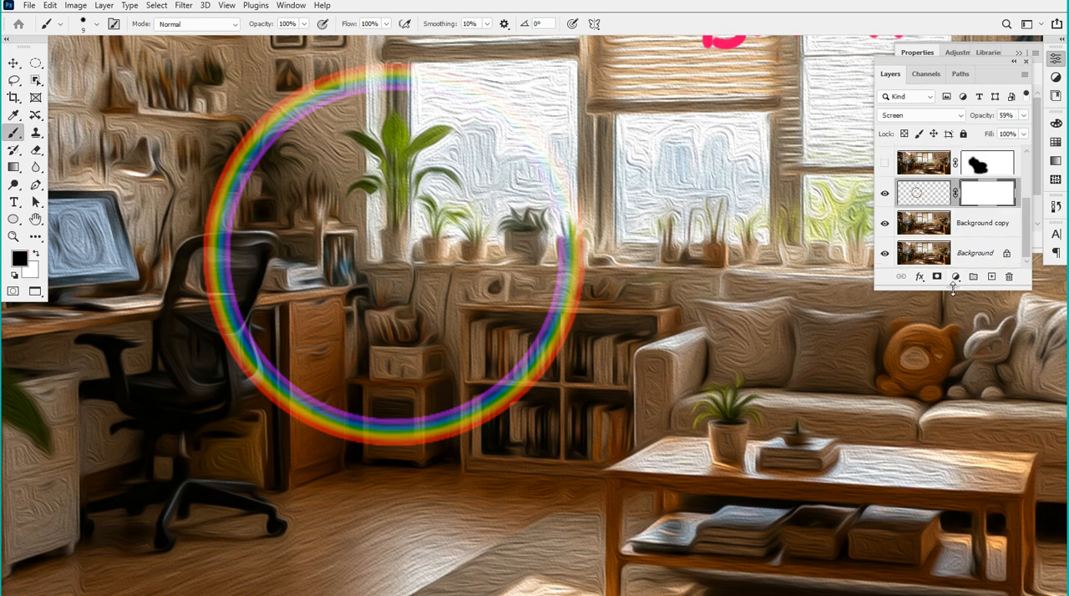
{"action": "left_click_drag", "start_coordinate": [953, 288], "coordinate": [953, 301]}
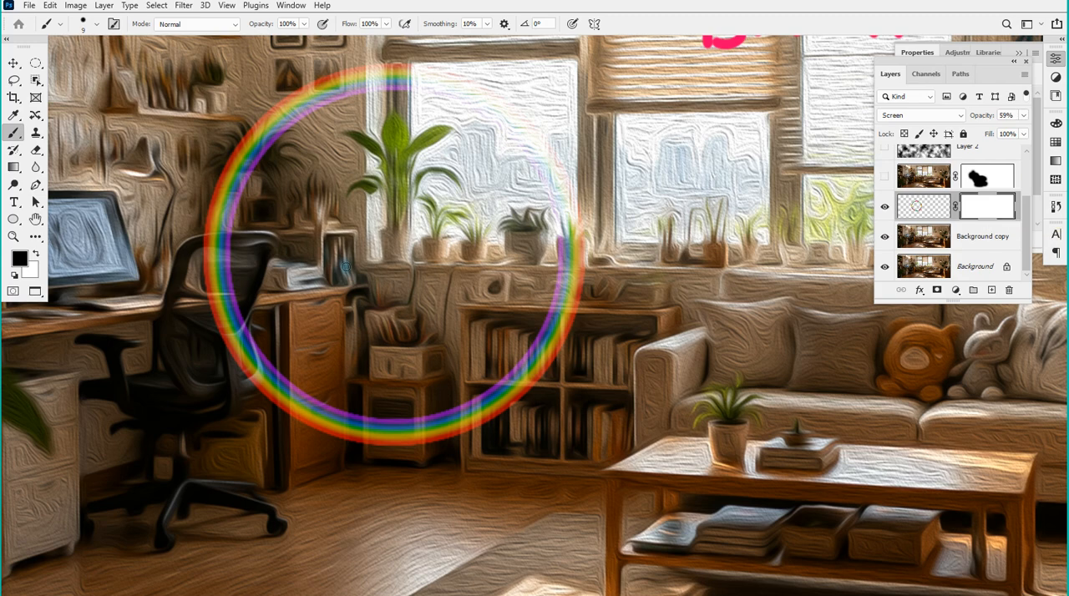
{"action": "left_click", "coordinate": [20, 261]}
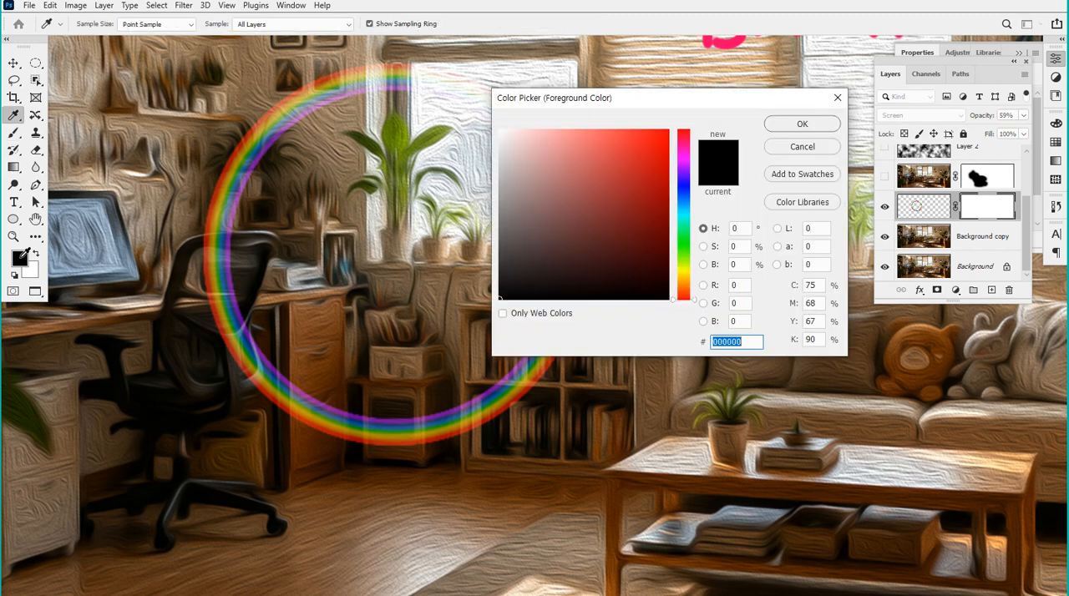
{"action": "left_click", "coordinate": [802, 124]}
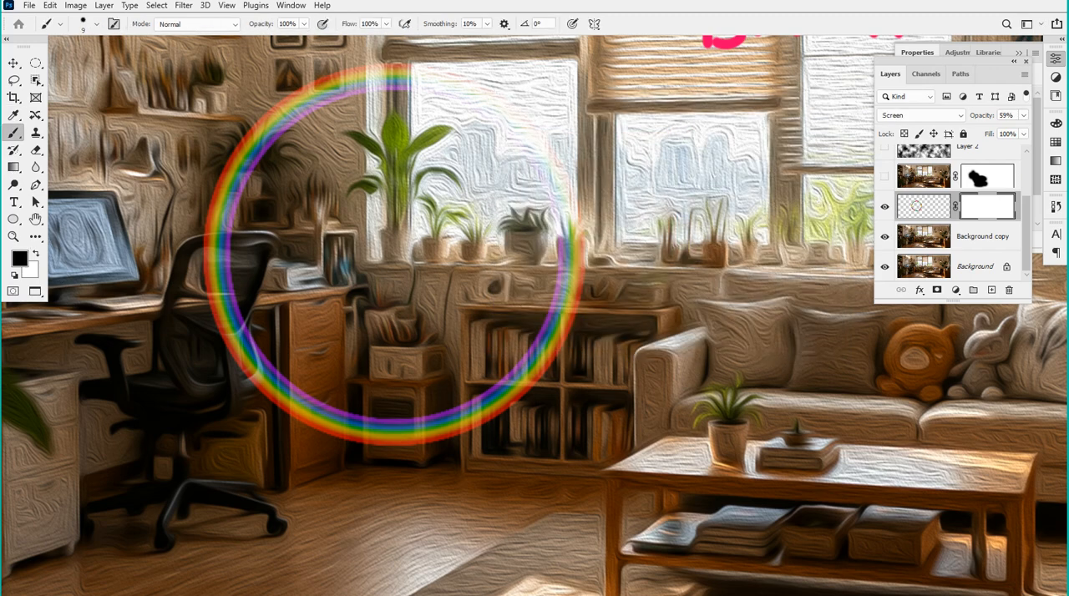
Hide the lower part of the rainbow ring by painting black on its mask with a 193 px Soft Round brush
{"action": "left_click", "coordinate": [96, 25]}
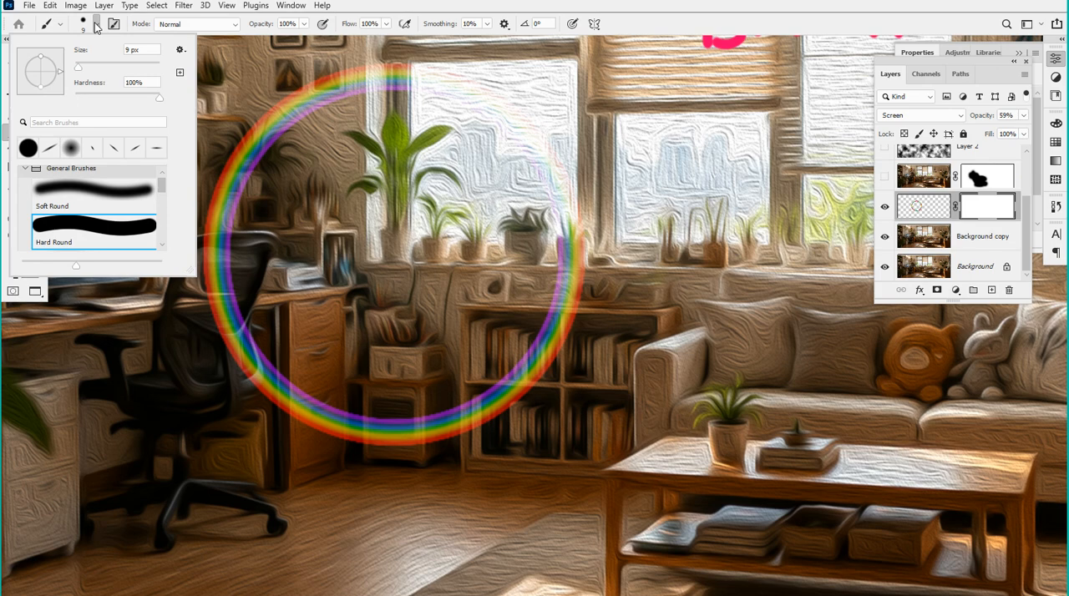
{"action": "left_click", "coordinate": [94, 192]}
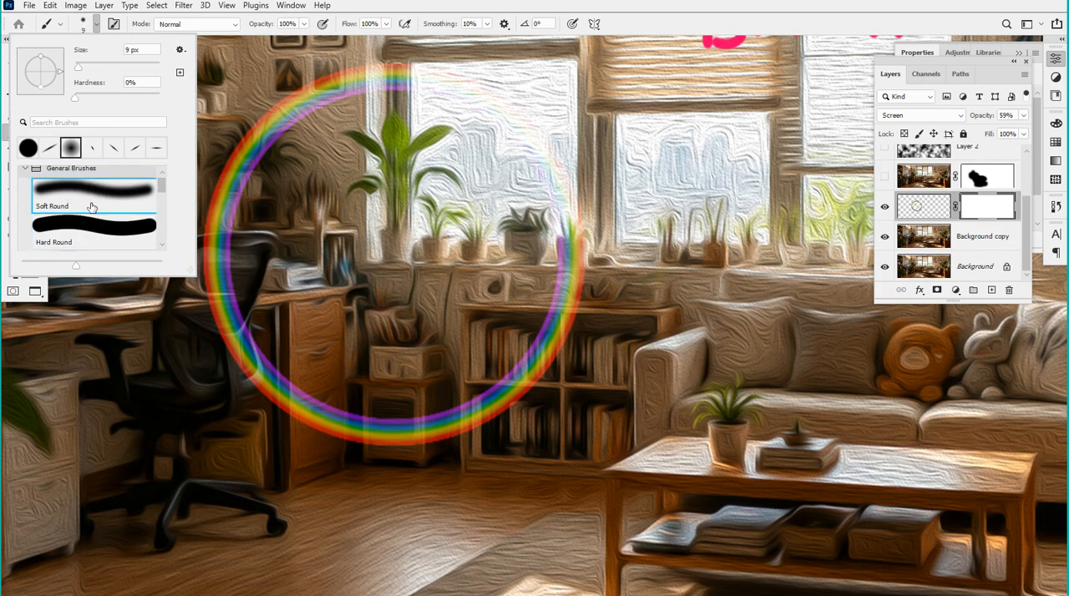
{"action": "left_click_drag", "start_coordinate": [117, 69], "coordinate": [135, 69]}
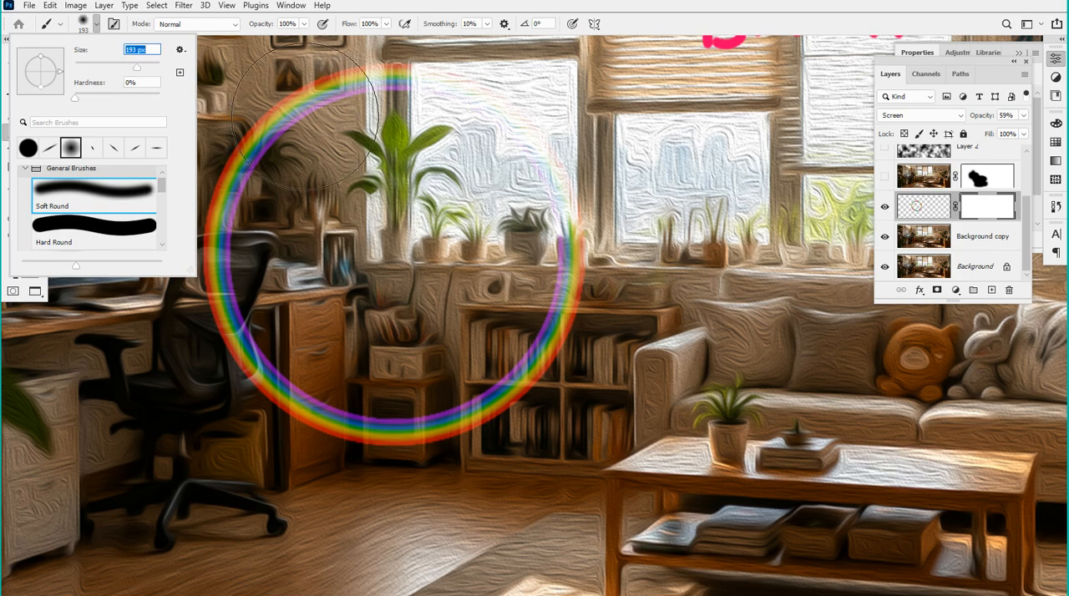
{"action": "left_click", "coordinate": [374, 7]}
{"action": "mouse_move", "coordinate": [560, 267]}
{"action": "left_mouse_down"}
{"action": "mouse_move", "coordinate": [524, 360]}
{"action": "mouse_move", "coordinate": [451, 432]}
{"action": "mouse_move", "coordinate": [339, 445]}
{"action": "mouse_move", "coordinate": [260, 382]}
{"action": "mouse_move", "coordinate": [242, 309]}
{"action": "left_mouse_up"}
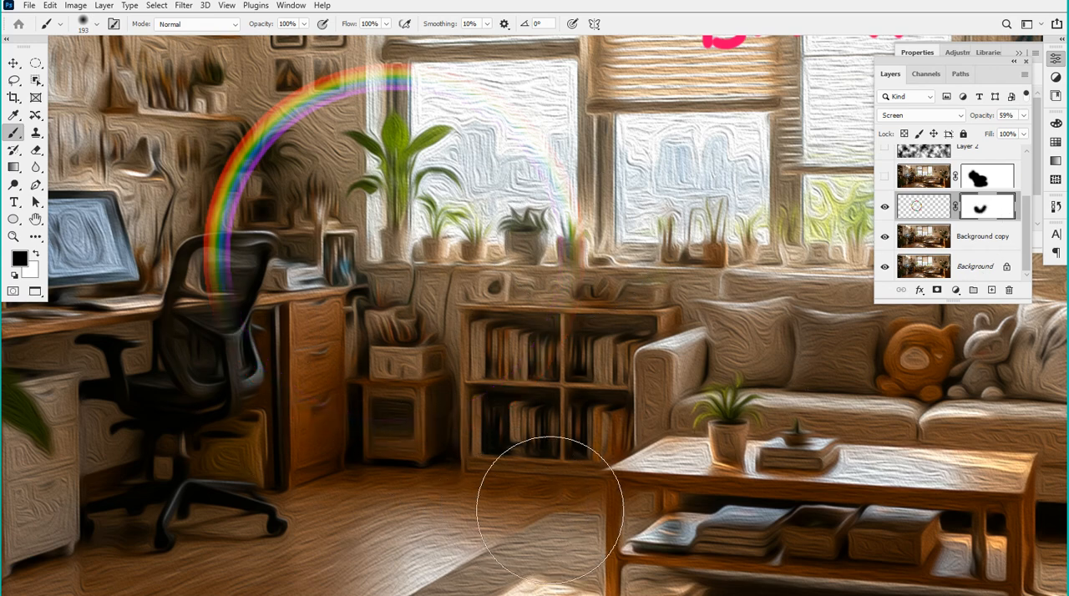
{"action": "key", "text": "ctrl+0"}
{"action": "scroll", "coordinate": [409, 351], "scroll_direction": "down", "scroll_amount": 3}
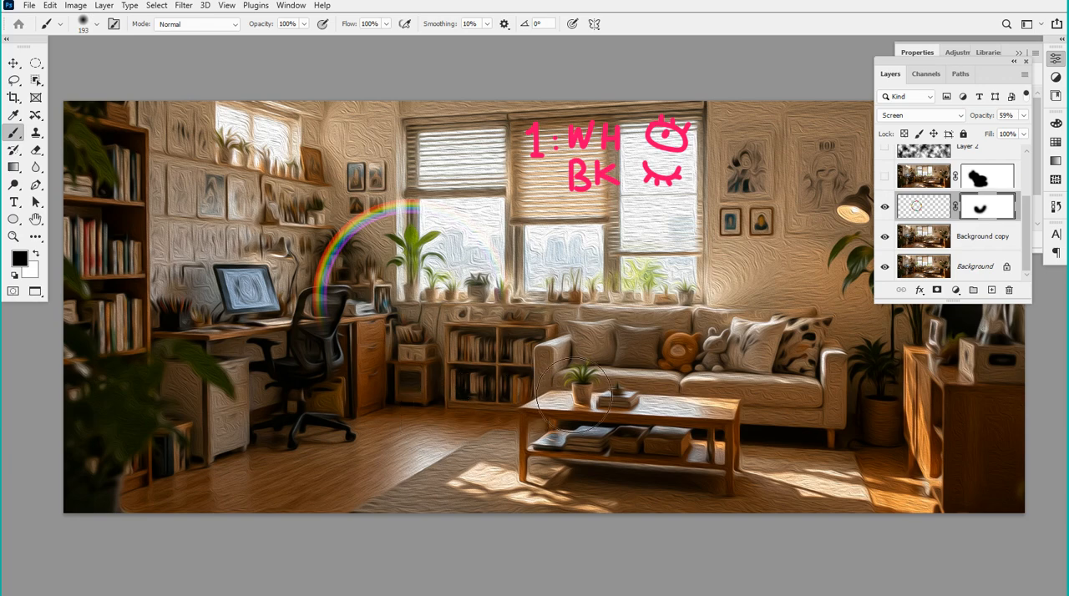
{"action": "scroll", "coordinate": [393, 257], "scroll_direction": "up", "scroll_amount": 1}
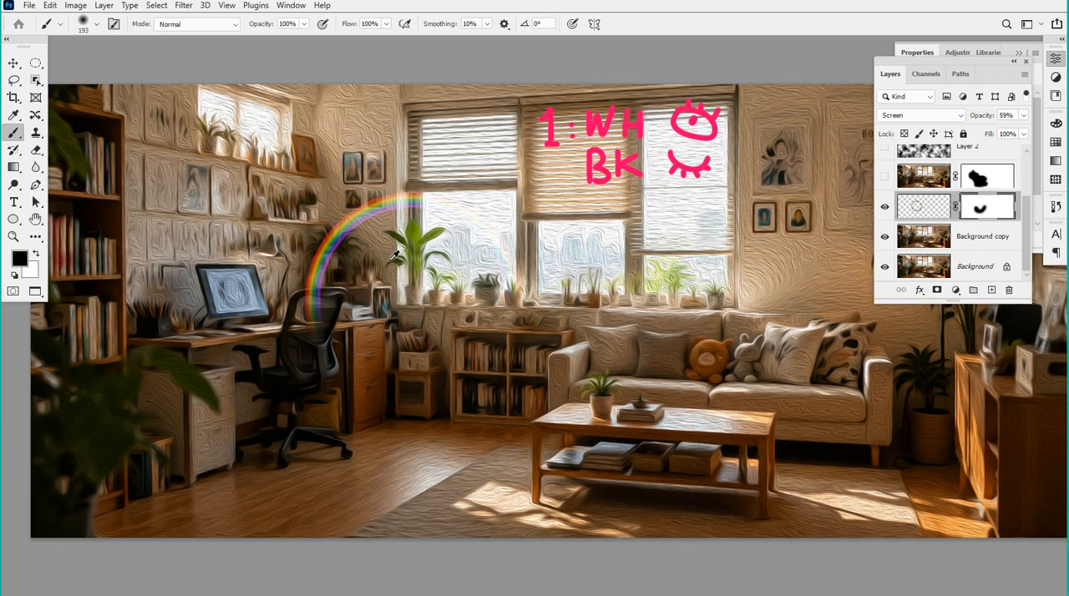
Lower the brush opacity to 19% and partly fade the rainbow's remaining arc near the chair and wall on its mask
{"action": "scroll", "coordinate": [392, 256], "scroll_direction": "up", "scroll_amount": 7}
{"action": "left_click_drag", "start_coordinate": [321, 275], "coordinate": [470, 261]}
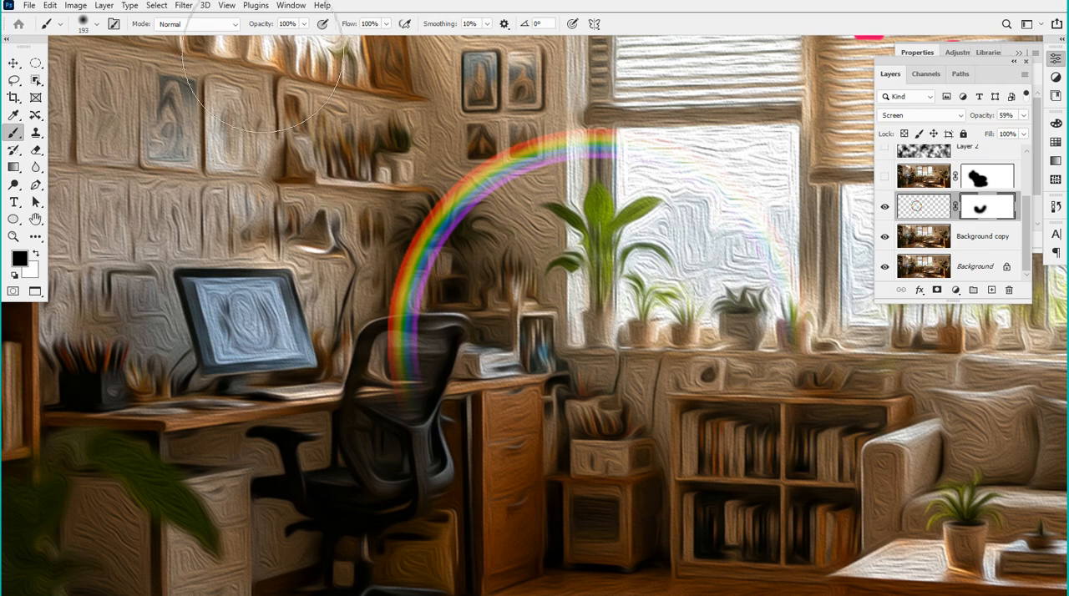
{"action": "left_click", "coordinate": [304, 23]}
{"action": "left_click", "coordinate": [255, 40]}
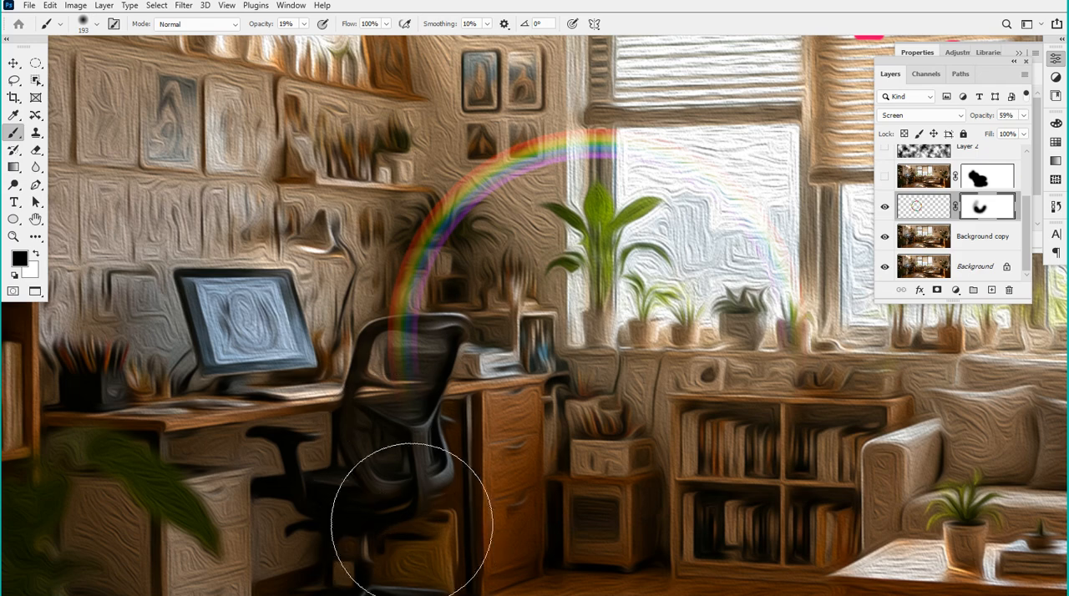
{"action": "key", "text": "ctrl+minus"}
{"action": "key", "text": "ctrl+minus"}
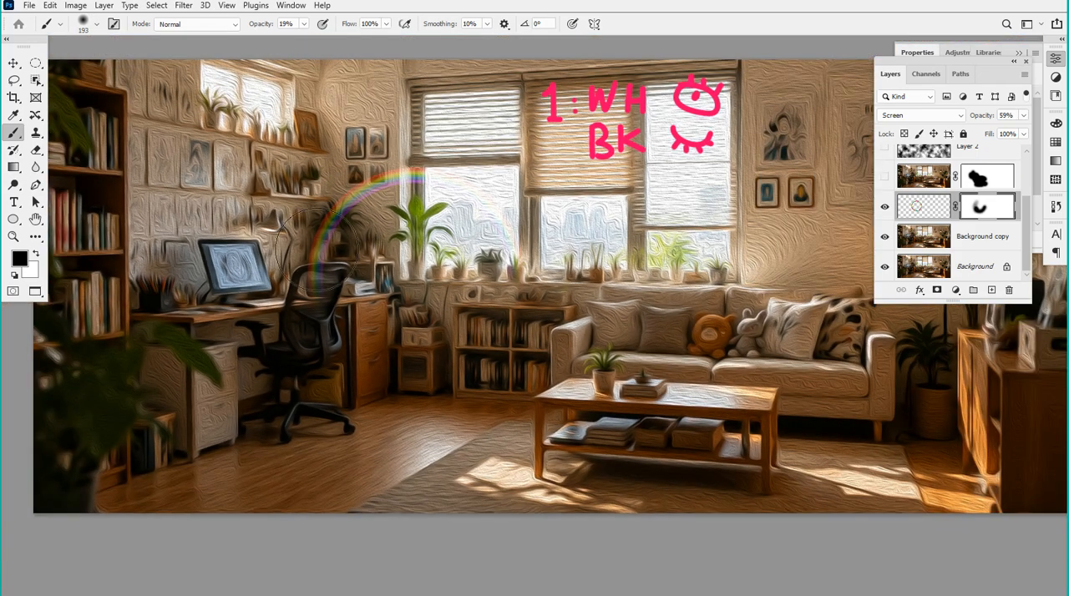
Place a capture of the Layers panel rows on a new layer above the rainbow ring, below the eye drawings
{"action": "key", "text": "ctrl+minus"}
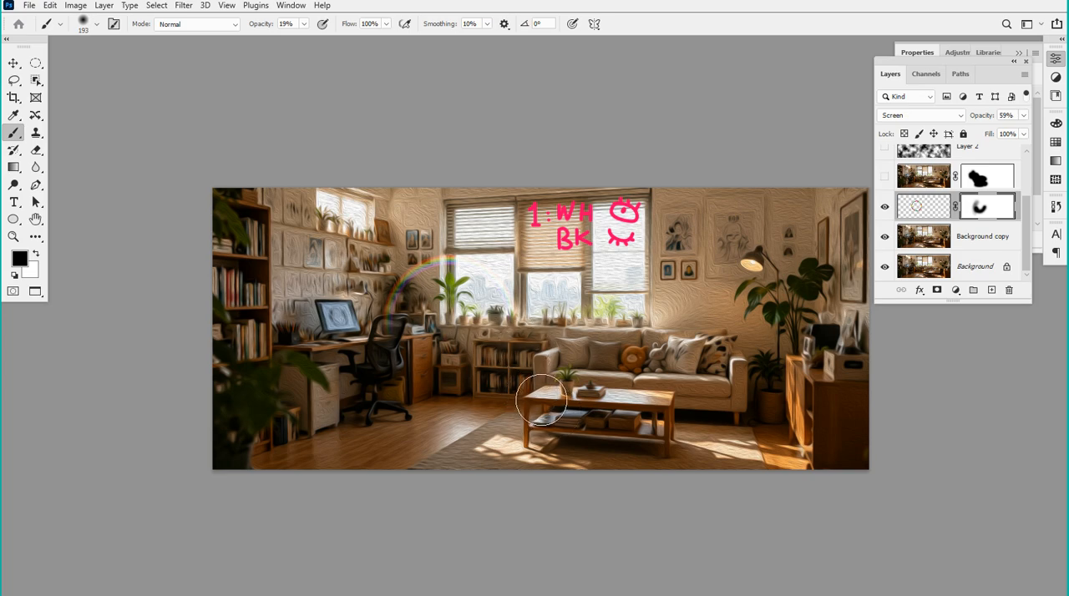
{"action": "scroll", "coordinate": [429, 258], "scroll_direction": "up", "scroll_amount": 1}
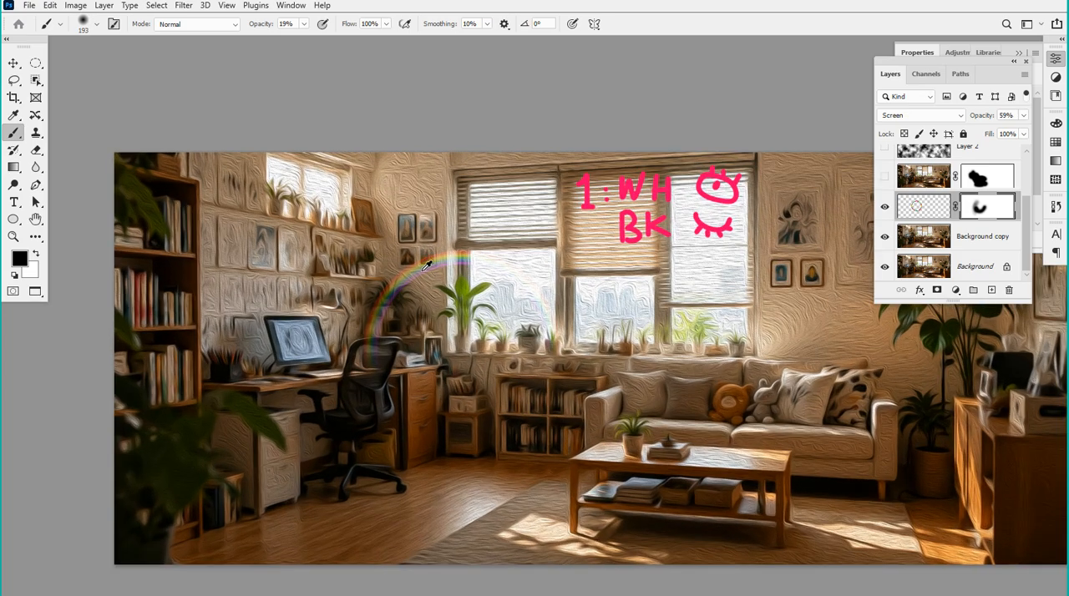
{"action": "scroll", "coordinate": [428, 258], "scroll_direction": "up", "scroll_amount": 5}
{"action": "left_click_drag", "start_coordinate": [635, 172], "coordinate": [652, 127]}
{"action": "left_click_drag", "start_coordinate": [592, 177], "coordinate": [526, 170]}
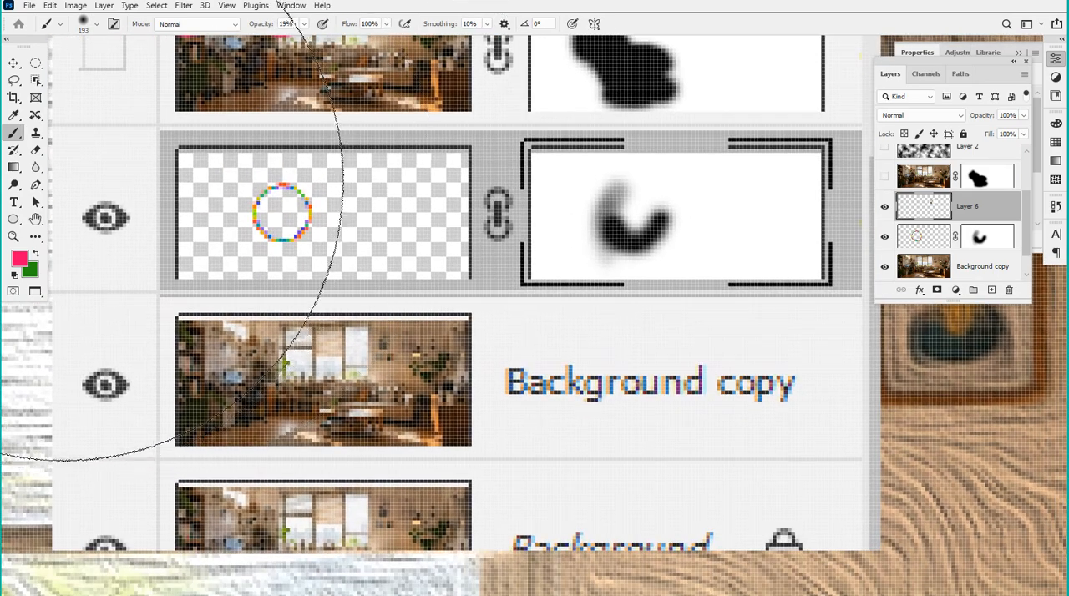
Try painting black with a 6 px brush at 100% opacity over the ring thumbnail in the capture, and undo the strokes
{"action": "key", "text": "bracketleft"}
{"action": "key", "text": "bracketleft"}
{"action": "key", "text": "bracketleft"}
{"action": "key", "text": "bracketleft"}
{"action": "key", "text": "bracketleft"}
{"action": "key", "text": "bracketleft"}
{"action": "key", "text": "bracketleft"}
{"action": "key", "text": "bracketleft"}
{"action": "key", "text": "bracketleft"}
{"action": "key", "text": "bracketleft"}
{"action": "key", "text": "bracketleft"}
{"action": "key", "text": "bracketleft"}
{"action": "key", "text": "bracketleft"}
{"action": "key", "text": "bracketleft"}
{"action": "key", "text": "bracketleft"}
{"action": "key", "text": "bracketleft"}
{"action": "key", "text": "bracketleft"}
{"action": "key", "text": "bracketleft"}
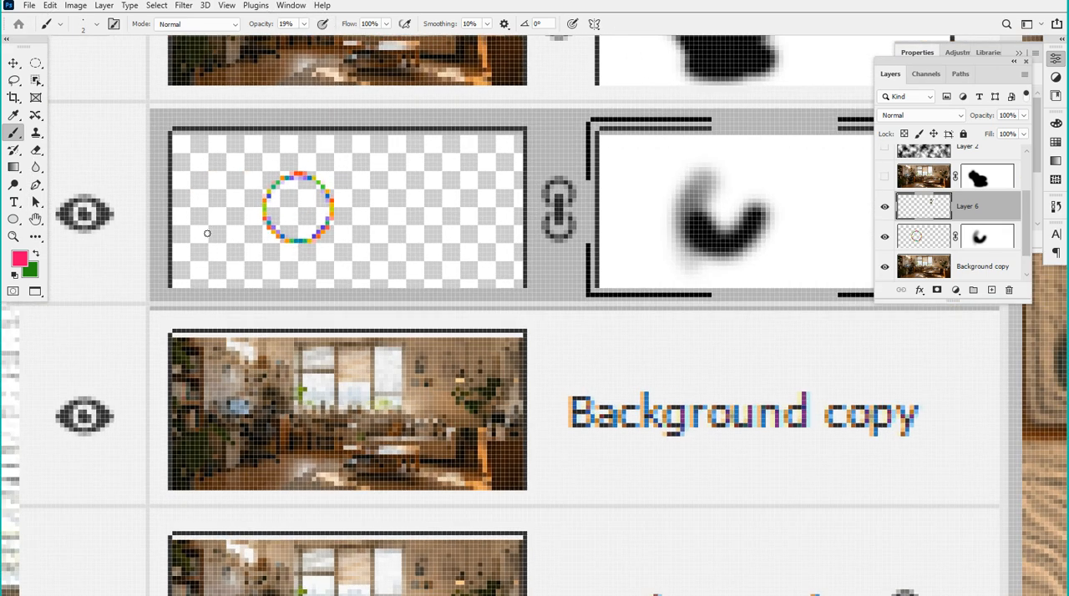
{"action": "key", "text": "bracketright"}
{"action": "key", "text": "bracketright"}
{"action": "left_click", "coordinate": [724, 236], "text": "alt"}
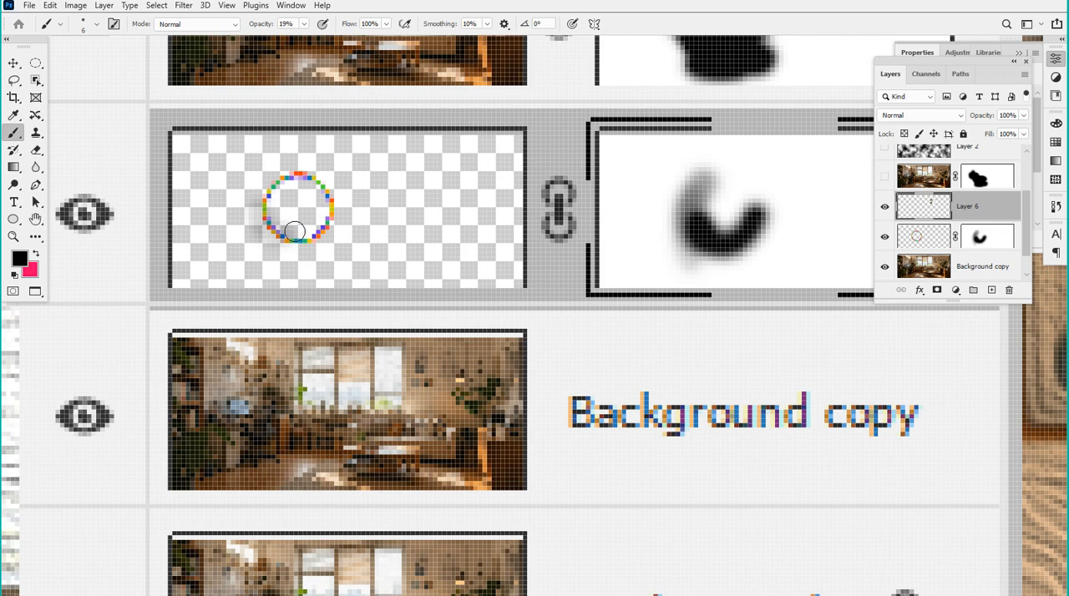
{"action": "key", "text": "0"}
{"action": "left_click", "coordinate": [265, 215]}
{"action": "mouse_move", "coordinate": [266, 214]}
{"action": "left_mouse_down"}
{"action": "mouse_move", "coordinate": [299, 249]}
{"action": "mouse_move", "coordinate": [330, 222]}
{"action": "mouse_move", "coordinate": [317, 248]}
{"action": "mouse_move", "coordinate": [275, 254]}
{"action": "left_mouse_up"}
{"action": "key", "text": "ctrl+z"}
{"action": "key", "text": "ctrl+z"}
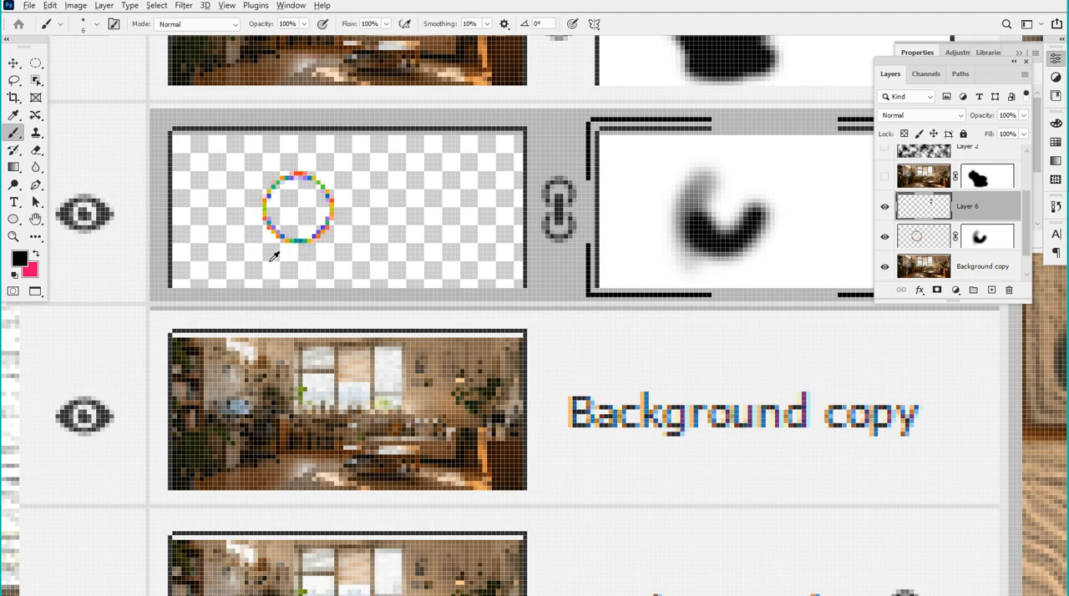
Swap pink back to the foreground color and choose the Paint Bucket tool
{"action": "scroll", "coordinate": [187, 234], "scroll_direction": "down", "scroll_amount": 6}
{"action": "scroll", "coordinate": [413, 233], "scroll_direction": "up", "scroll_amount": 5}
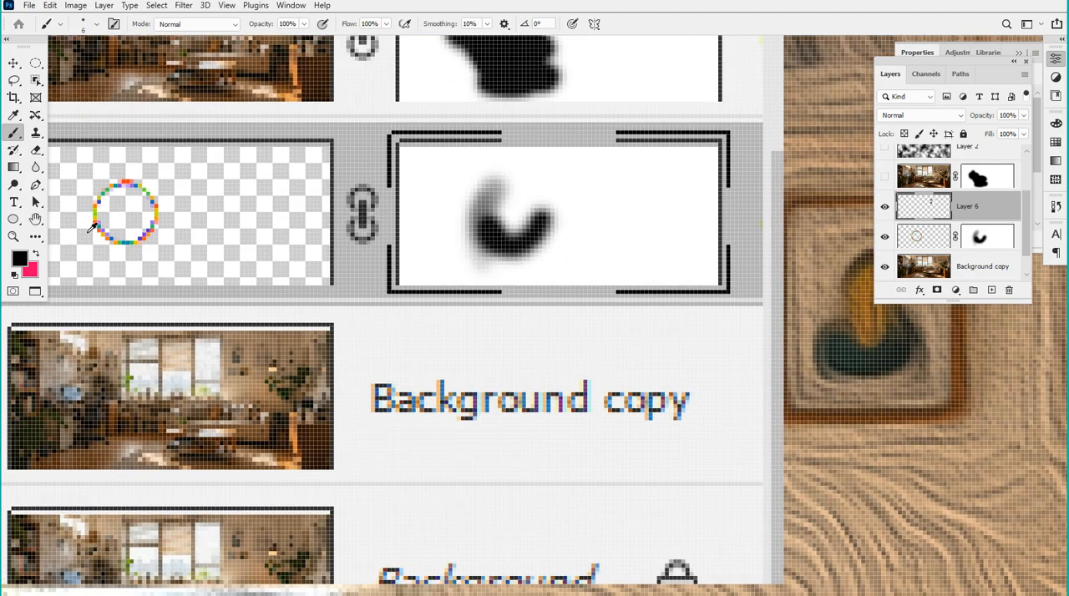
{"action": "left_click", "coordinate": [35, 256]}
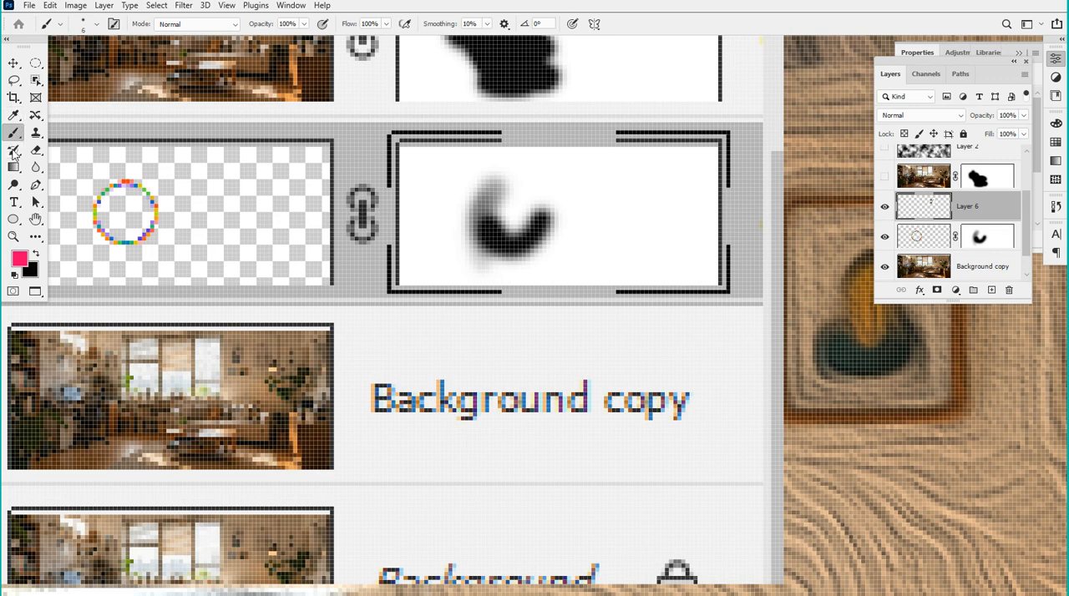
{"action": "left_click", "coordinate": [13, 167]}
{"action": "left_click", "coordinate": [68, 177]}
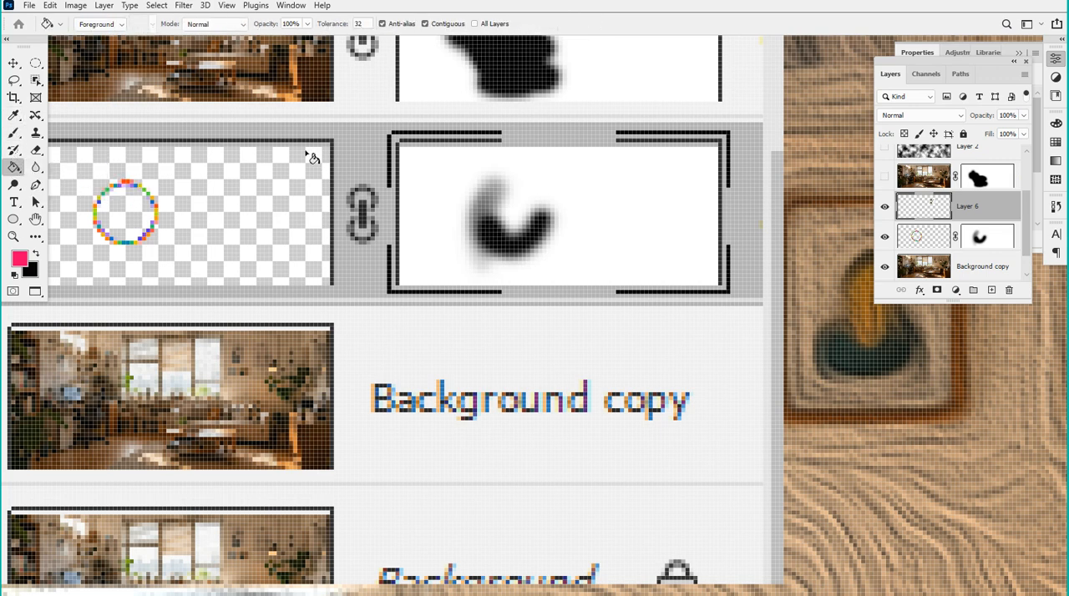
Try filling the upper corner brackets around the captured mask thumbnail with pink at tolerance 32, and undo the fills
{"action": "left_click", "coordinate": [408, 140]}
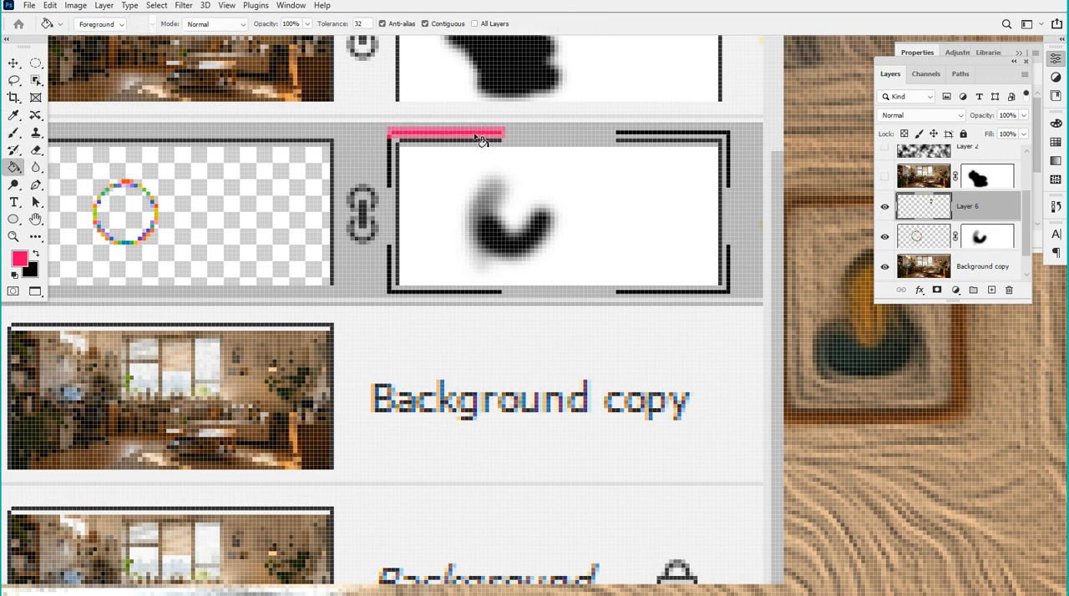
{"action": "left_click", "coordinate": [624, 138]}
{"action": "key", "text": "ctrl+z"}
{"action": "key", "text": "ctrl+z"}
Set the fill tolerance to 10 and fill the four corner brackets around the captured mask thumbnail with pink
{"action": "left_click", "coordinate": [341, 23]}
{"action": "type", "text": "10"}
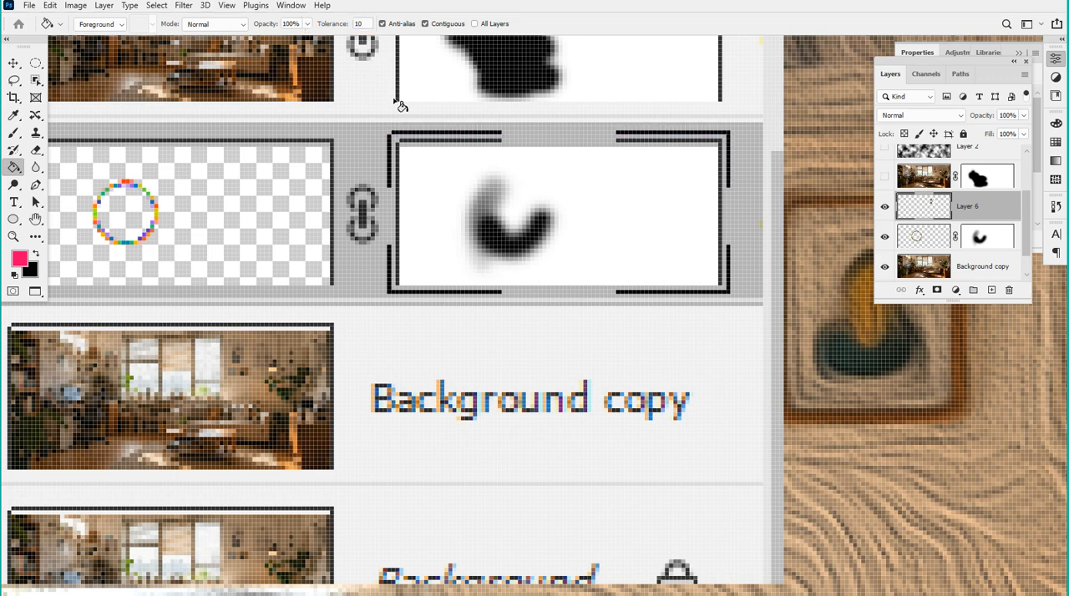
{"action": "left_click", "coordinate": [401, 141]}
{"action": "left_click", "coordinate": [391, 155]}
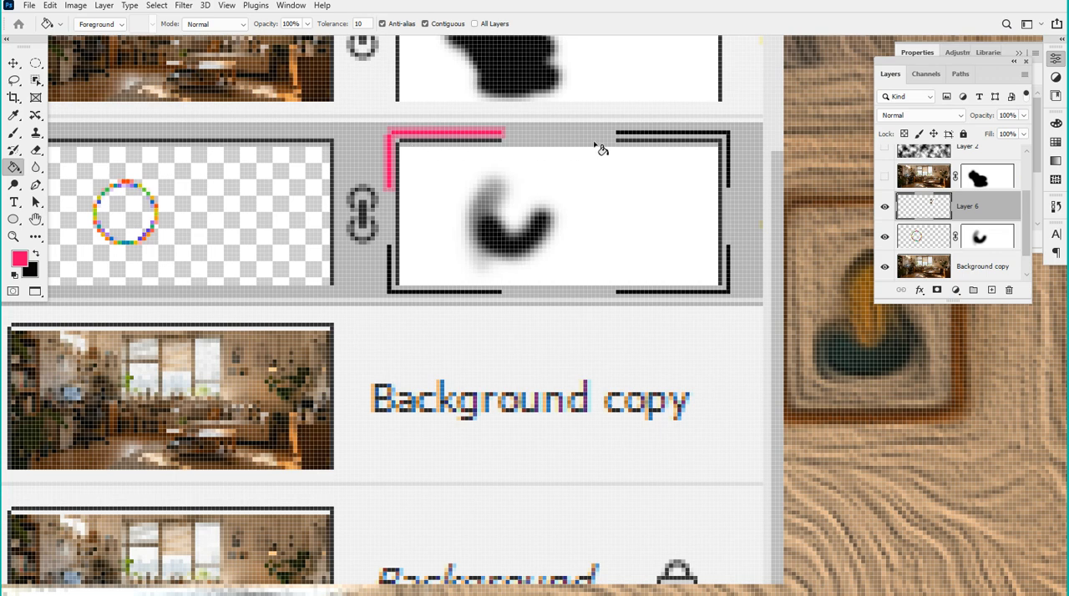
{"action": "left_click", "coordinate": [628, 137]}
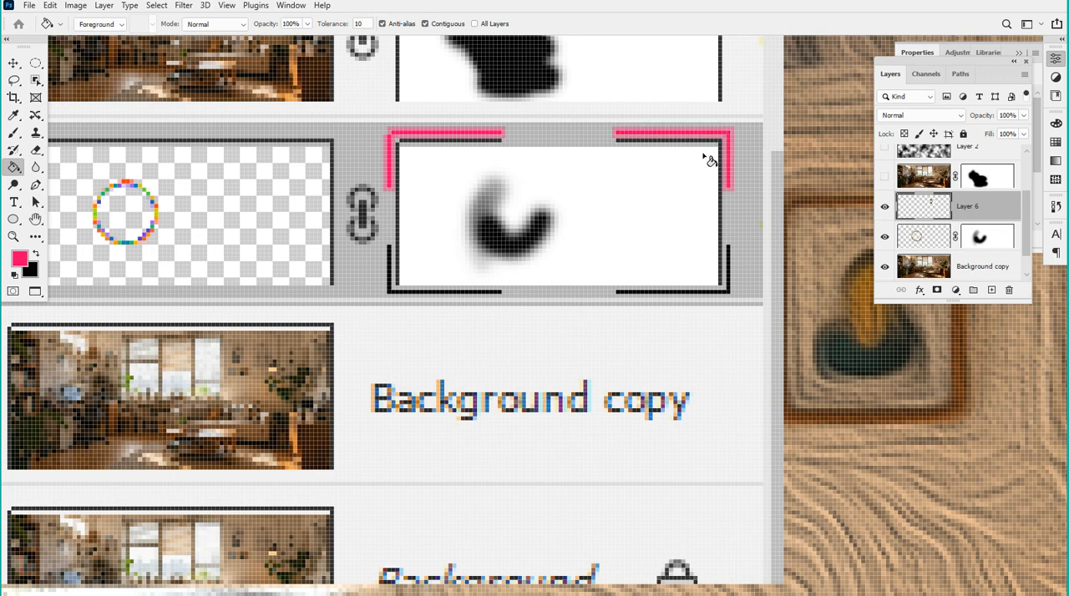
{"action": "left_click", "coordinate": [730, 292]}
{"action": "left_click", "coordinate": [392, 292]}
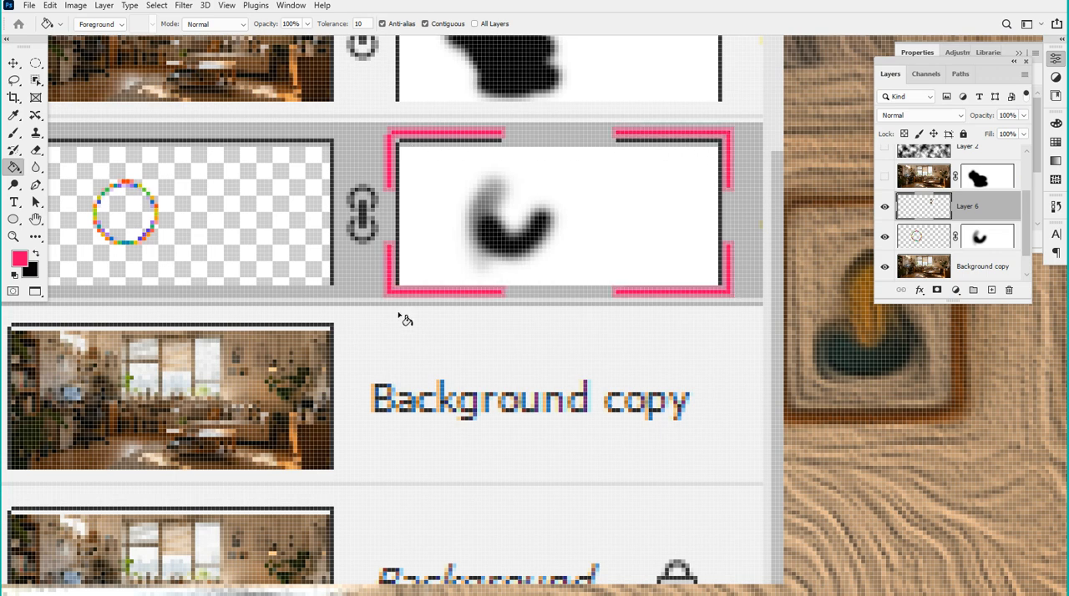
Try filling the captured mask thumbnail and the ring thumbnail with pink, undoing each fill
{"action": "scroll", "coordinate": [647, 314], "scroll_direction": "down", "scroll_amount": 3}
{"action": "scroll", "coordinate": [621, 314], "scroll_direction": "up", "scroll_amount": 1}
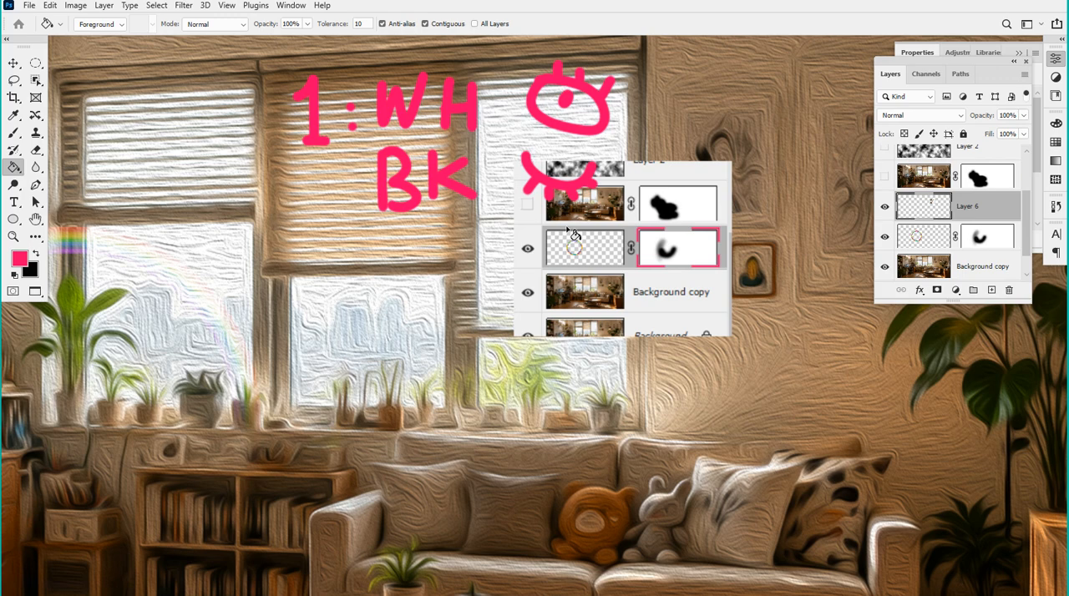
{"action": "left_click", "coordinate": [691, 251]}
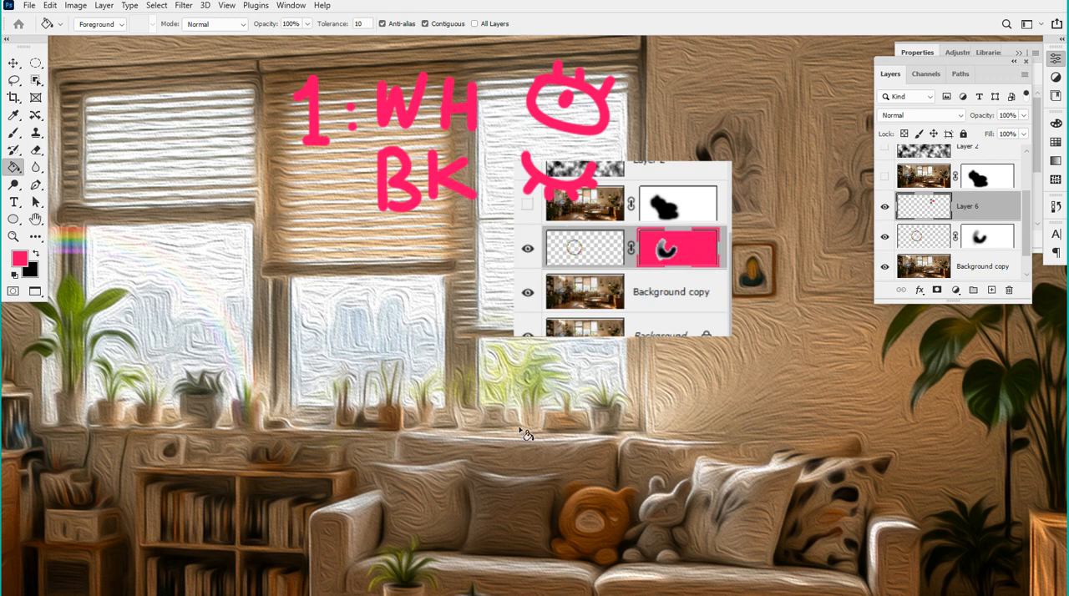
{"action": "key", "text": "ctrl+z"}
{"action": "left_click", "coordinate": [584, 250]}
{"action": "key", "text": "ctrl+z"}
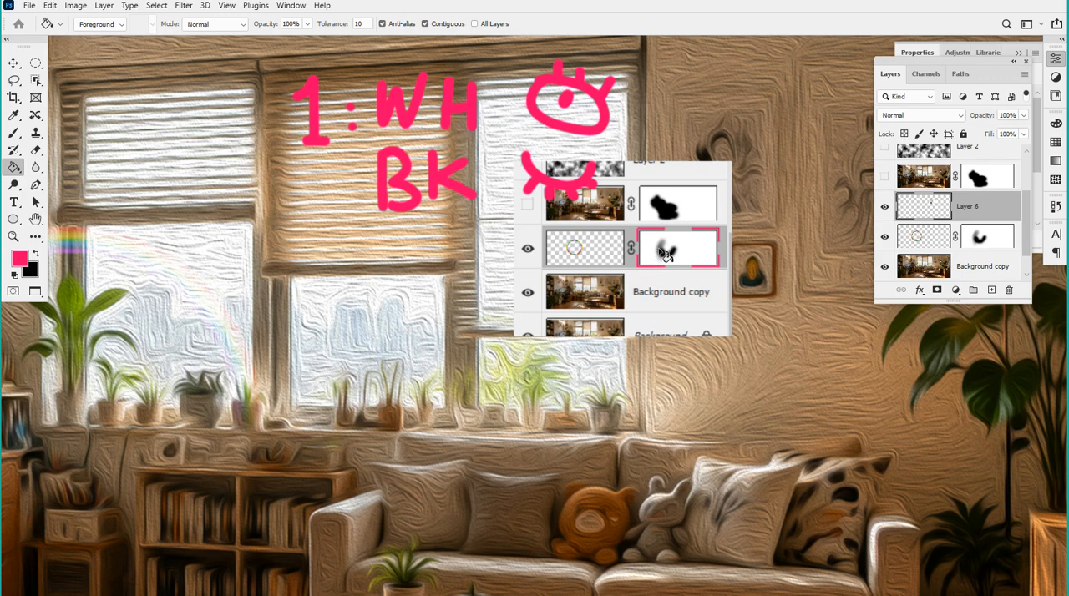
Duplicate the locked Background layer of the living room photo
{"action": "scroll", "coordinate": [668, 275], "scroll_direction": "down", "scroll_amount": 4}
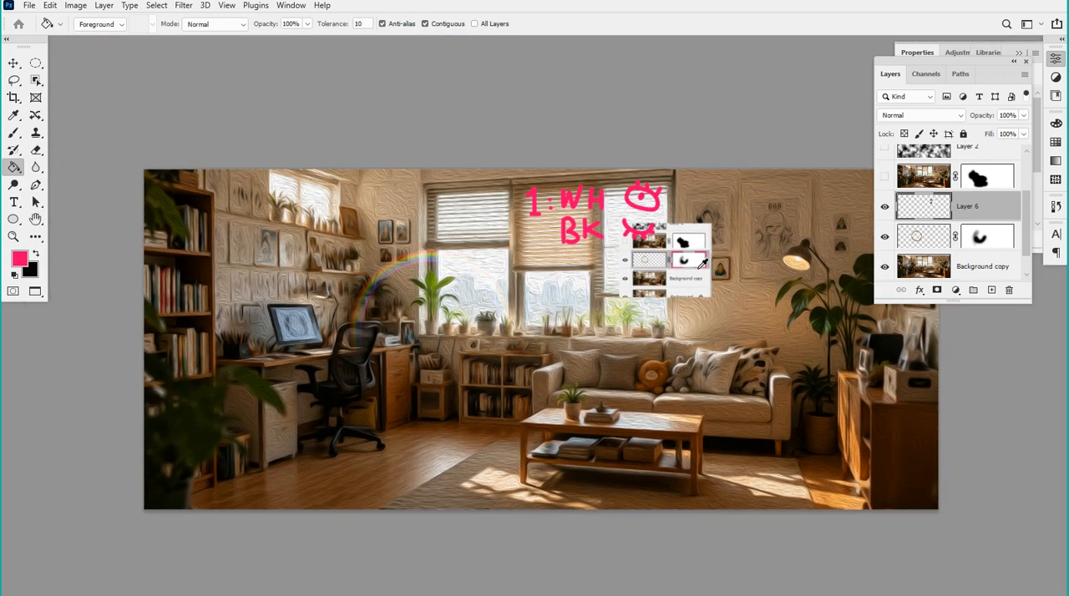
{"action": "left_click_drag", "start_coordinate": [490, 255], "coordinate": [490, 197]}
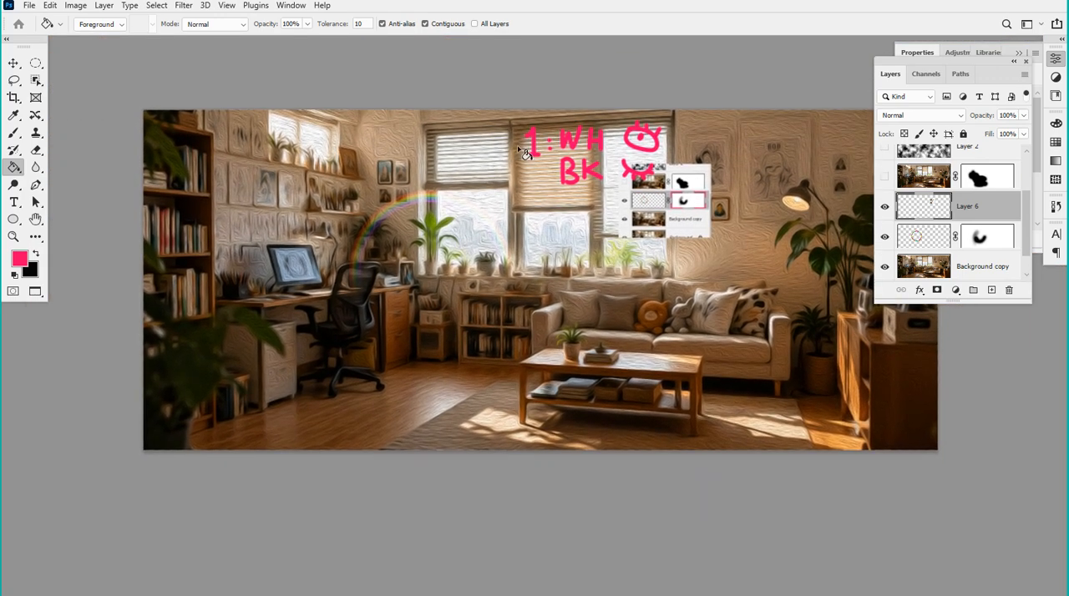
{"action": "scroll", "coordinate": [508, 134], "scroll_direction": "up", "scroll_amount": 1}
{"action": "scroll", "coordinate": [457, 140], "scroll_direction": "up", "scroll_amount": 1}
{"action": "left_click_drag", "start_coordinate": [367, 150], "coordinate": [386, 128]}
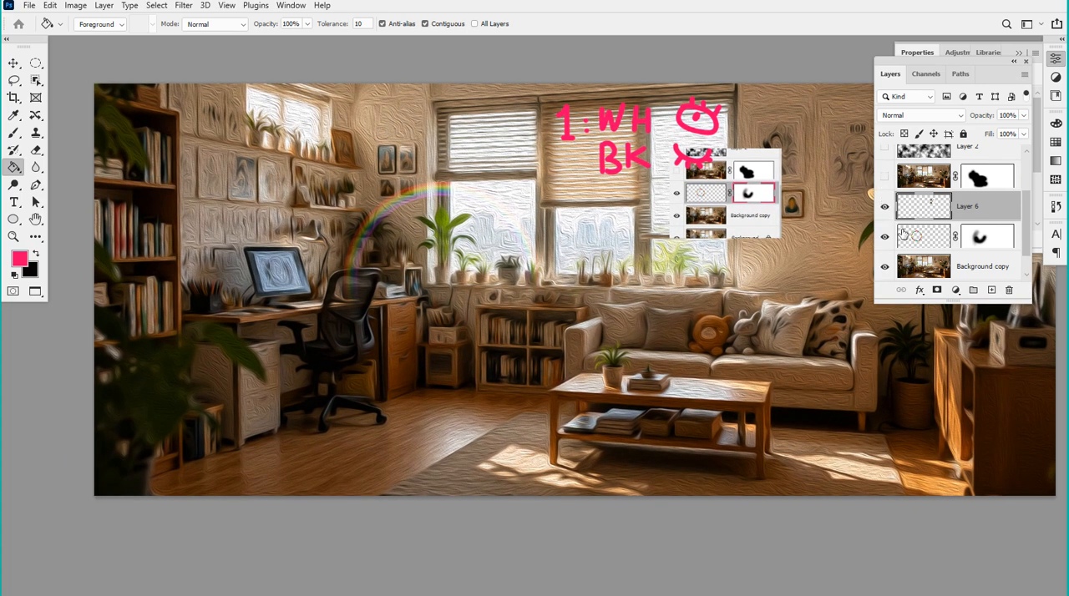
{"action": "scroll", "coordinate": [919, 238], "scroll_direction": "down", "scroll_amount": 2}
{"action": "left_click", "coordinate": [978, 269]}
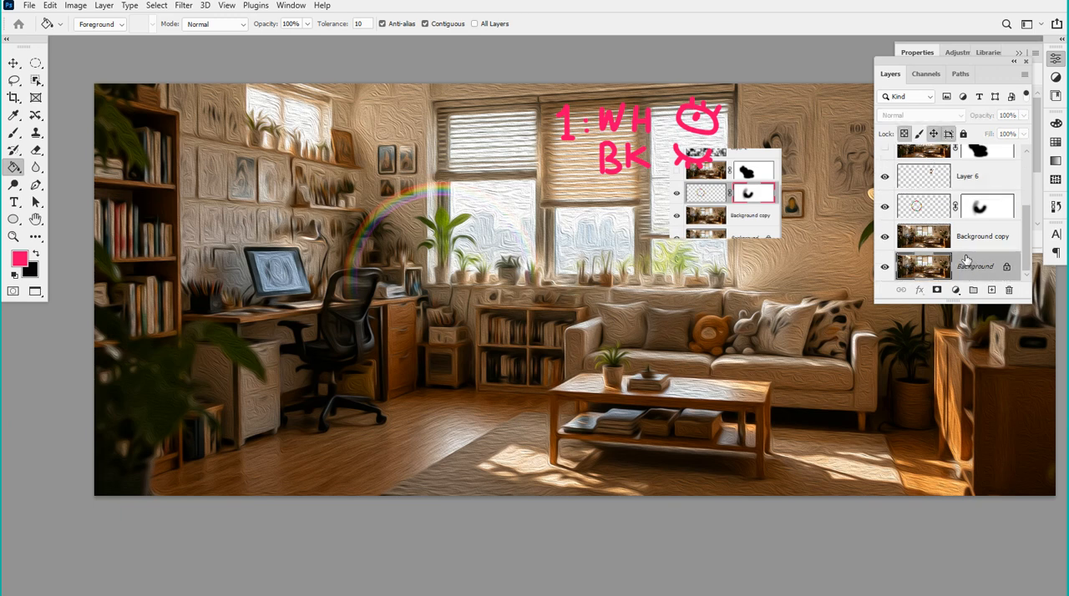
{"action": "key", "text": "ctrl+j"}
Hide every layer above the new background duplicate, including the rainbow ring, the capture and the pink drawings
{"action": "left_click_drag", "start_coordinate": [886, 236], "coordinate": [887, 194]}
{"action": "scroll", "coordinate": [888, 195], "scroll_direction": "up", "scroll_amount": 3}
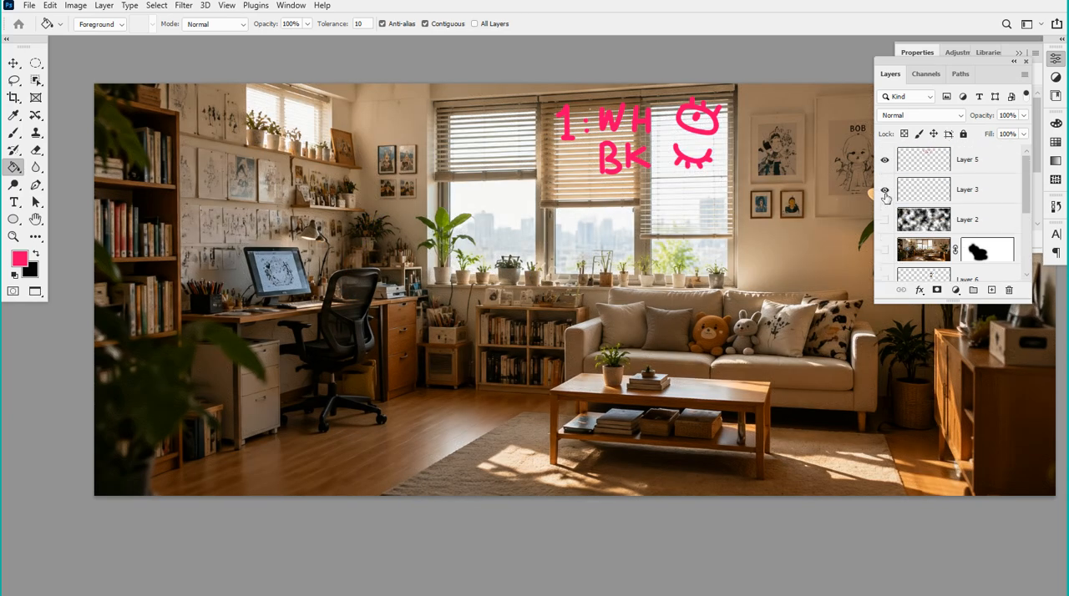
{"action": "left_click", "coordinate": [884, 157]}
{"action": "scroll", "coordinate": [929, 193], "scroll_direction": "down", "scroll_amount": 5}
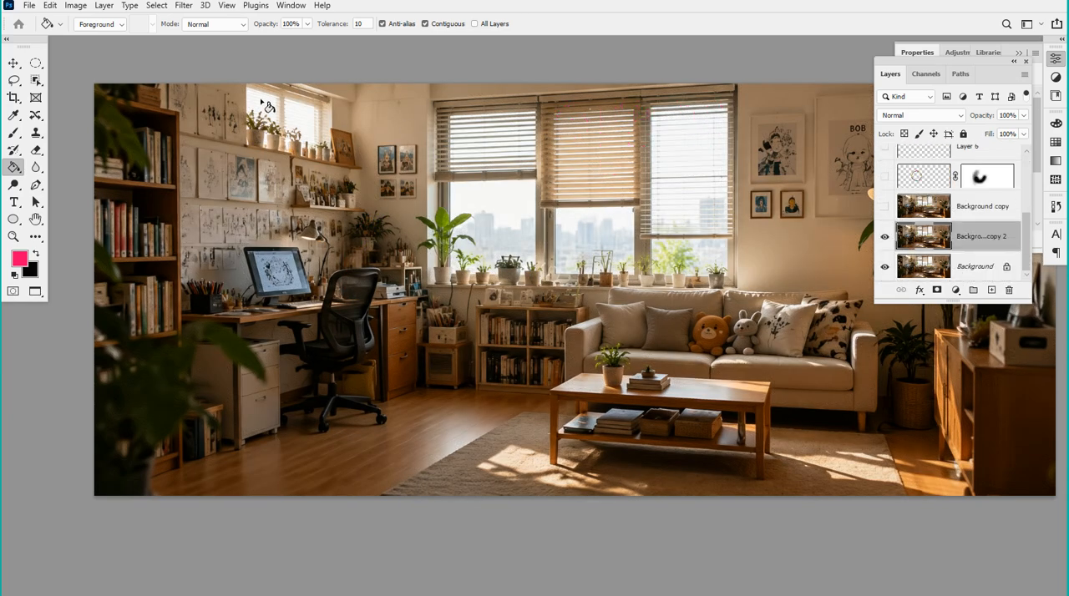
Open the Diffuse filter for the new background duplicate and move its dialog away from the left window
{"action": "left_click", "coordinate": [184, 5]}
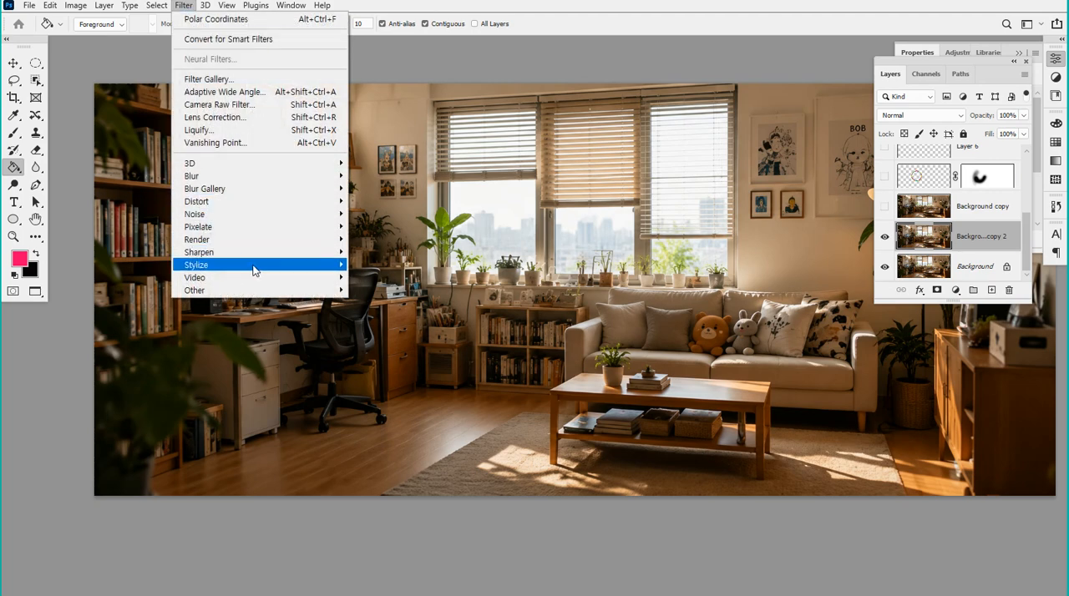
{"action": "mouse_move", "coordinate": [255, 270]}
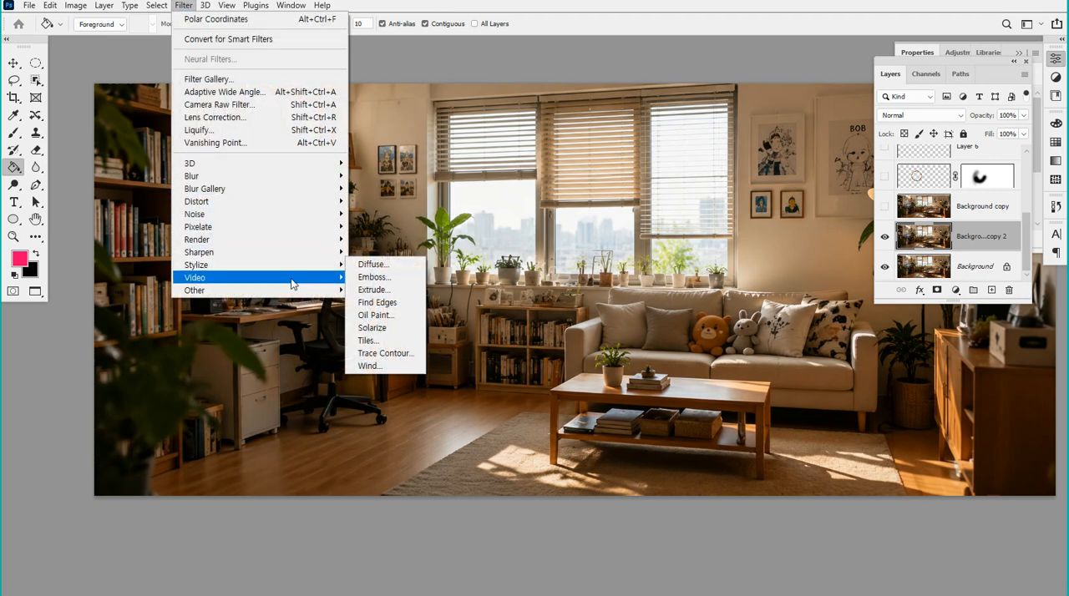
{"action": "mouse_move", "coordinate": [311, 294]}
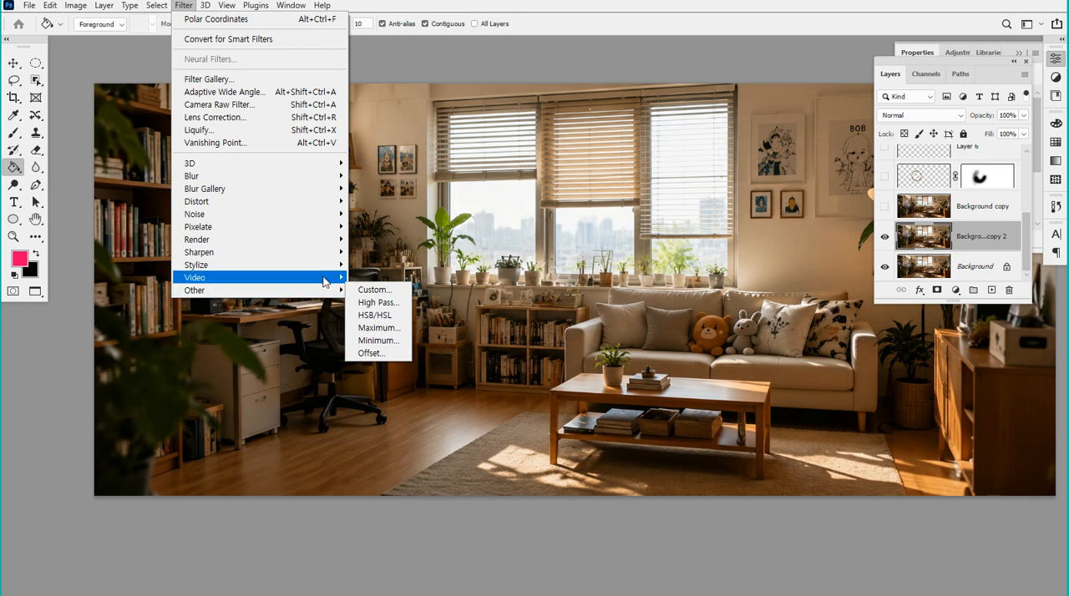
{"action": "mouse_move", "coordinate": [334, 269]}
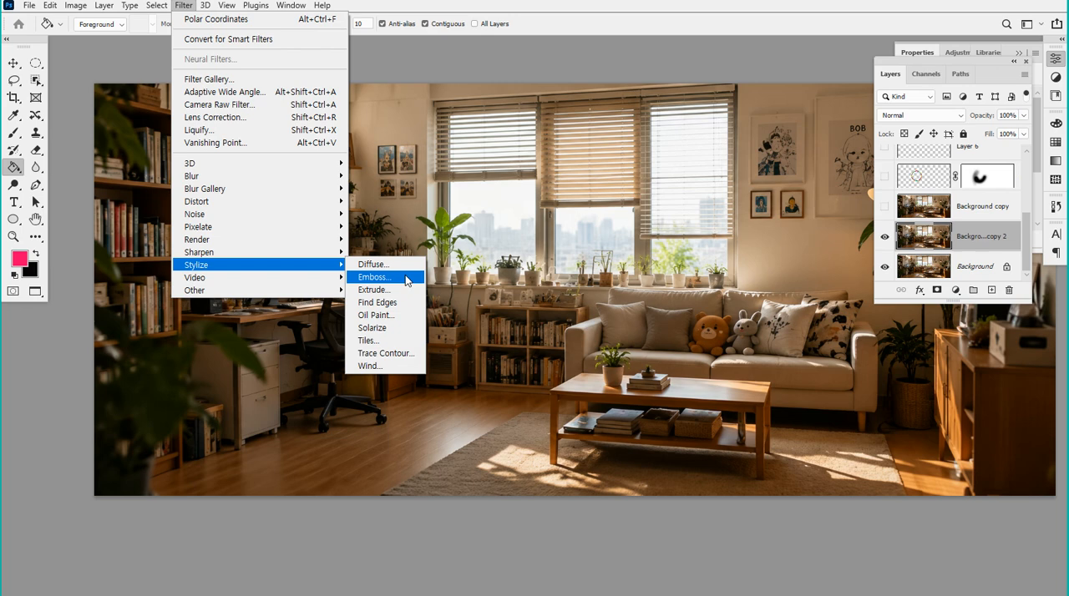
{"action": "left_click", "coordinate": [372, 264]}
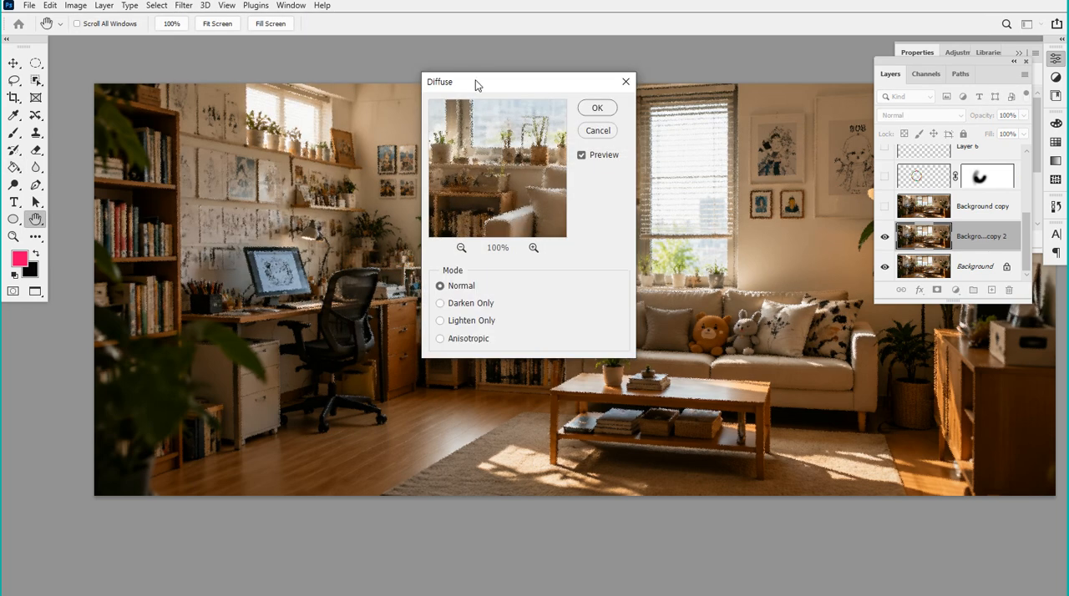
{"action": "left_click_drag", "start_coordinate": [475, 80], "coordinate": [601, 82]}
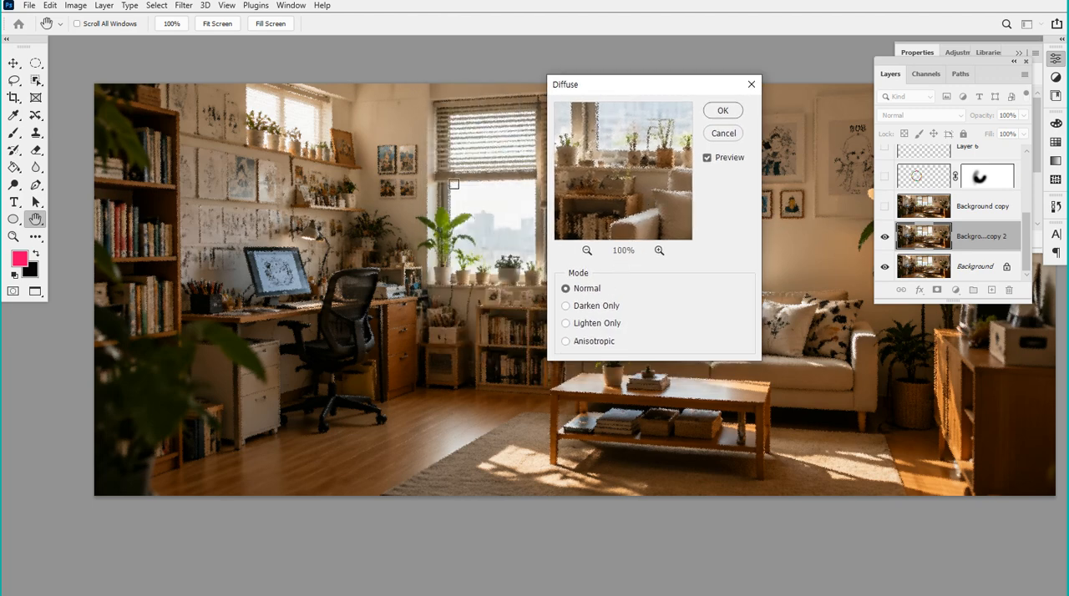
Compare Diffuse's Darken Only and Lighten Only modes, apply the filter in Normal mode, and inspect the blinds up close
{"action": "left_click", "coordinate": [584, 308]}
{"action": "left_click", "coordinate": [583, 325]}
{"action": "left_click", "coordinate": [595, 308]}
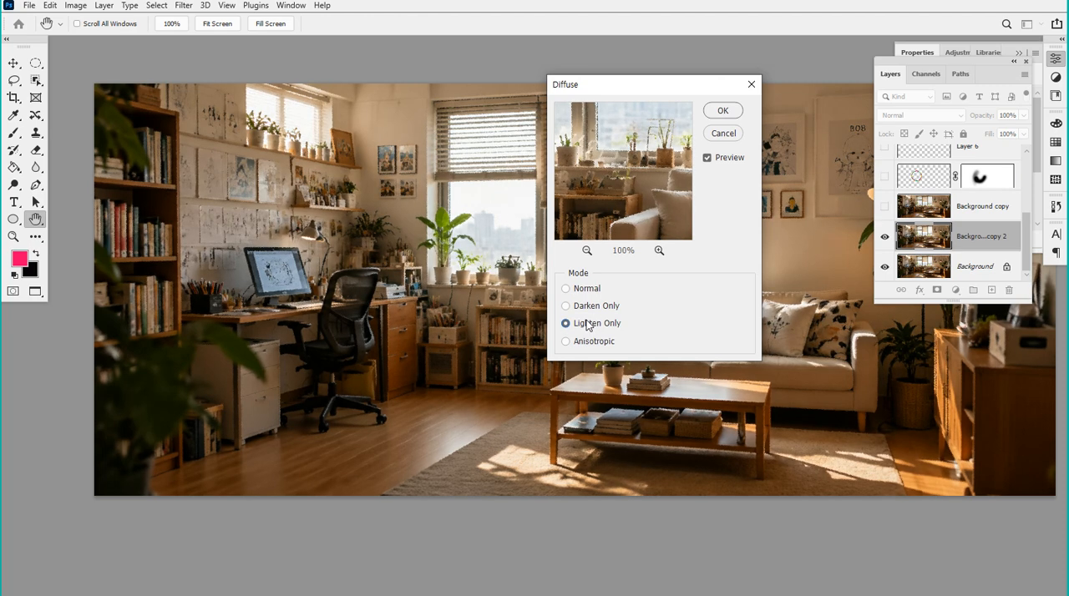
{"action": "left_click_drag", "start_coordinate": [690, 92], "coordinate": [780, 48]}
{"action": "left_click", "coordinate": [660, 243]}
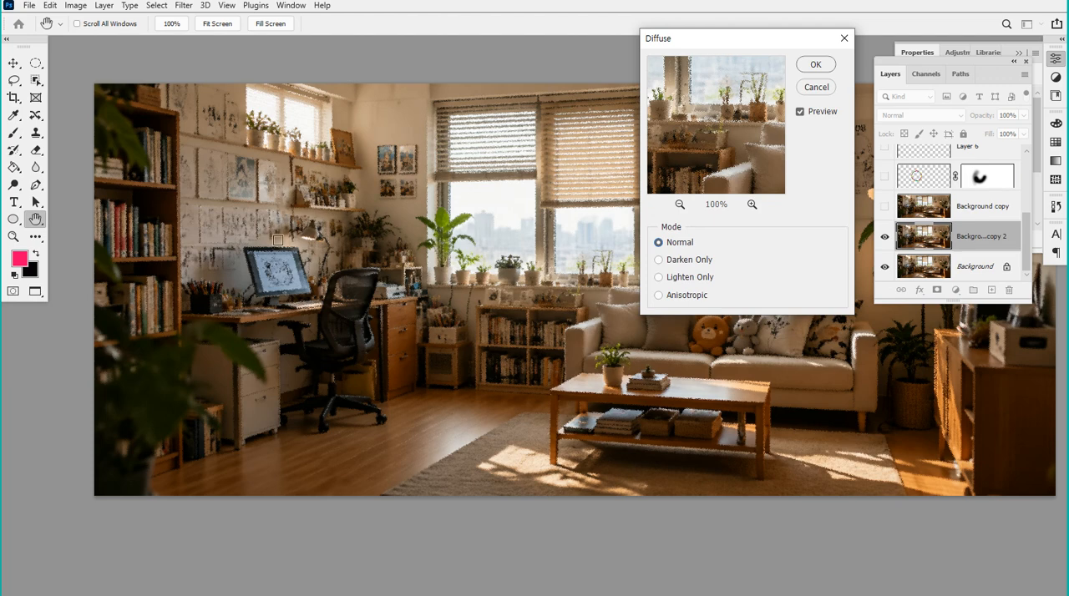
{"action": "left_click", "coordinate": [813, 68]}
{"action": "scroll", "coordinate": [631, 177], "scroll_direction": "up", "scroll_amount": 5}
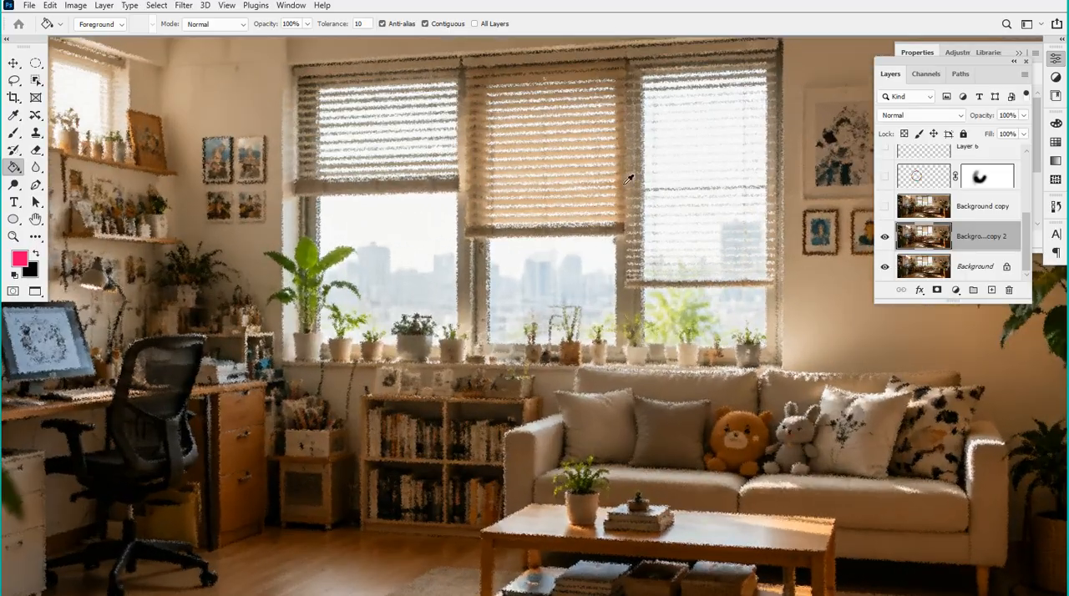
{"action": "scroll", "coordinate": [613, 205], "scroll_direction": "up", "scroll_amount": 4}
{"action": "scroll", "coordinate": [626, 172], "scroll_direction": "down", "scroll_amount": 4}
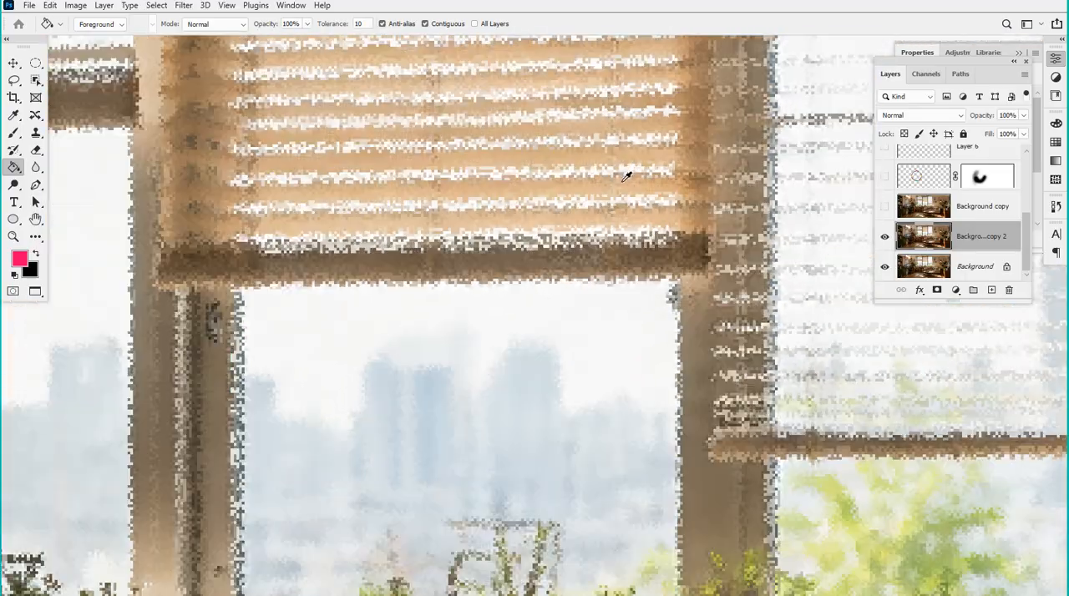
{"action": "scroll", "coordinate": [632, 156], "scroll_direction": "down", "scroll_amount": 5}
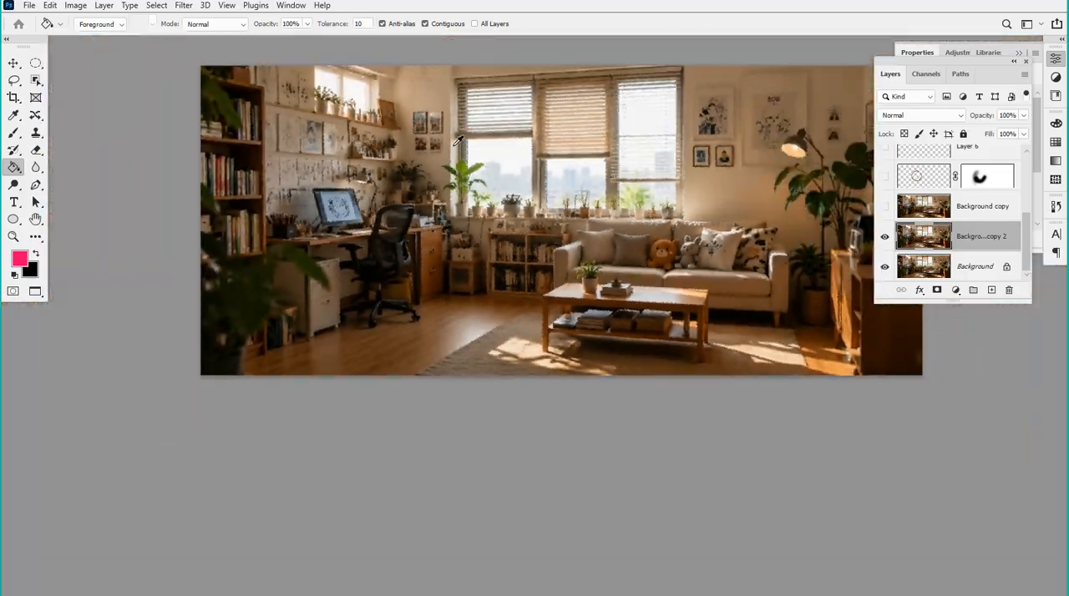
{"action": "scroll", "coordinate": [592, 87], "scroll_direction": "up", "scroll_amount": 1}
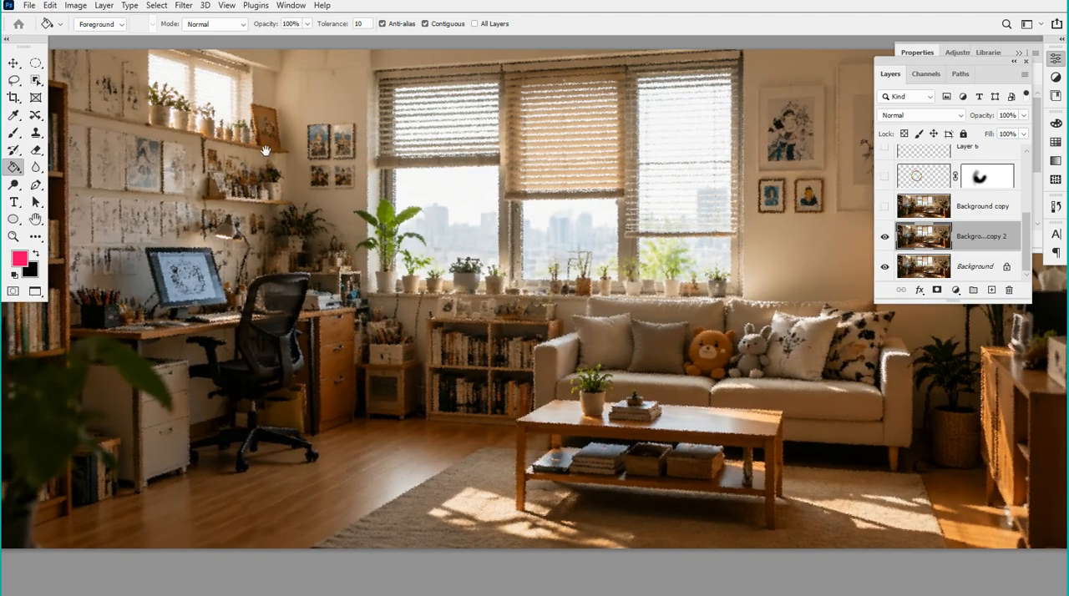
Examine the diffused living room photo and the Stylize filters available for it
{"action": "left_click_drag", "start_coordinate": [266, 151], "coordinate": [385, 172]}
{"action": "scroll", "coordinate": [200, 197], "scroll_direction": "down", "scroll_amount": 2}
{"action": "scroll", "coordinate": [207, 190], "scroll_direction": "up", "scroll_amount": 3}
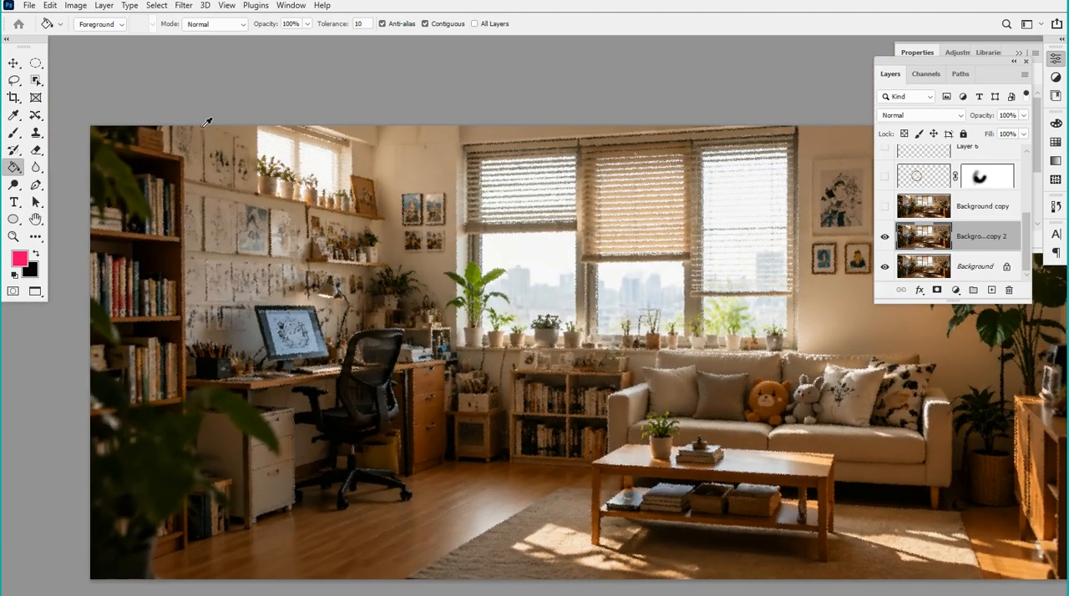
{"action": "left_click_drag", "start_coordinate": [280, 159], "coordinate": [250, 81]}
{"action": "left_click", "coordinate": [186, 5]}
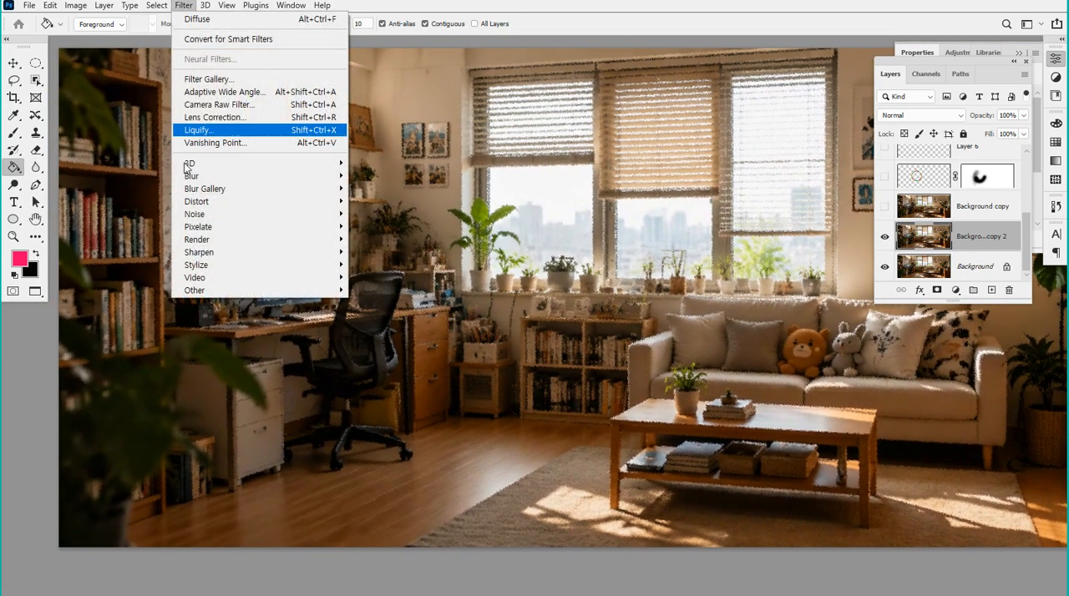
{"action": "mouse_move", "coordinate": [265, 270]}
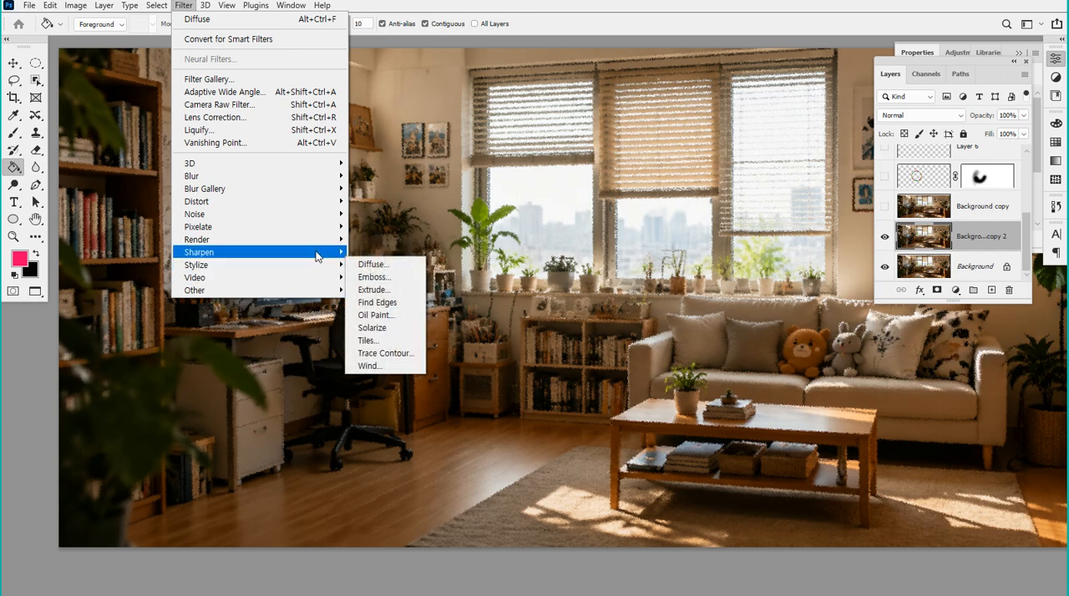
{"action": "mouse_move", "coordinate": [317, 240]}
{"action": "left_click", "coordinate": [515, 11]}
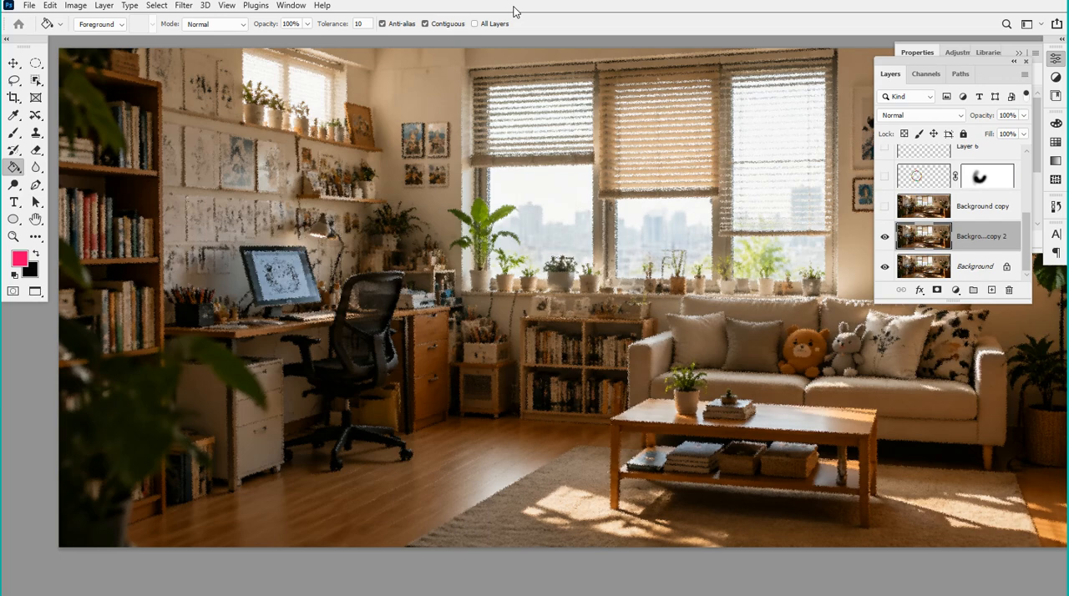
Return to the standard windowed screen mode and align the living room window with the polar coordinates window
{"action": "key", "text": "f"}
{"action": "key", "text": "f"}
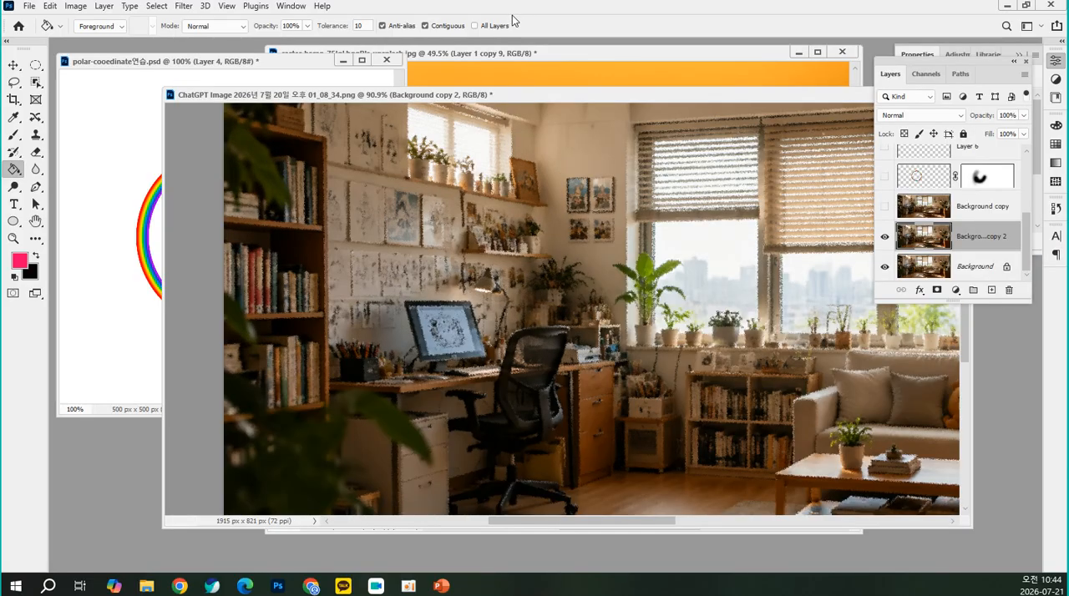
{"action": "left_click_drag", "start_coordinate": [533, 100], "coordinate": [430, 85]}
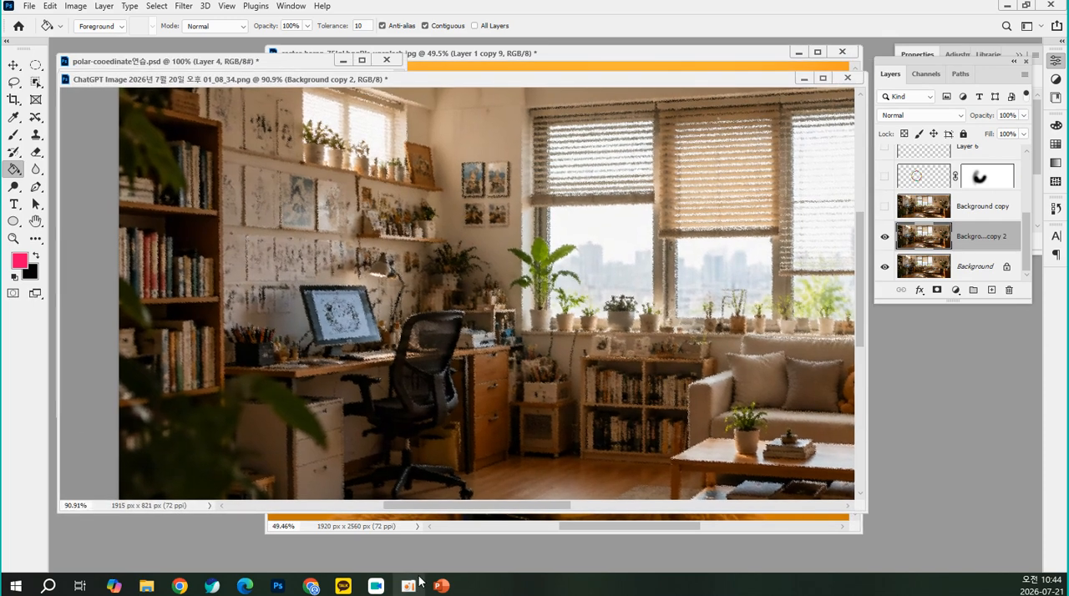
Launch Adobe Premiere Pro 2021 and open the most recent Untitled project
{"action": "left_click", "coordinate": [23, 588]}
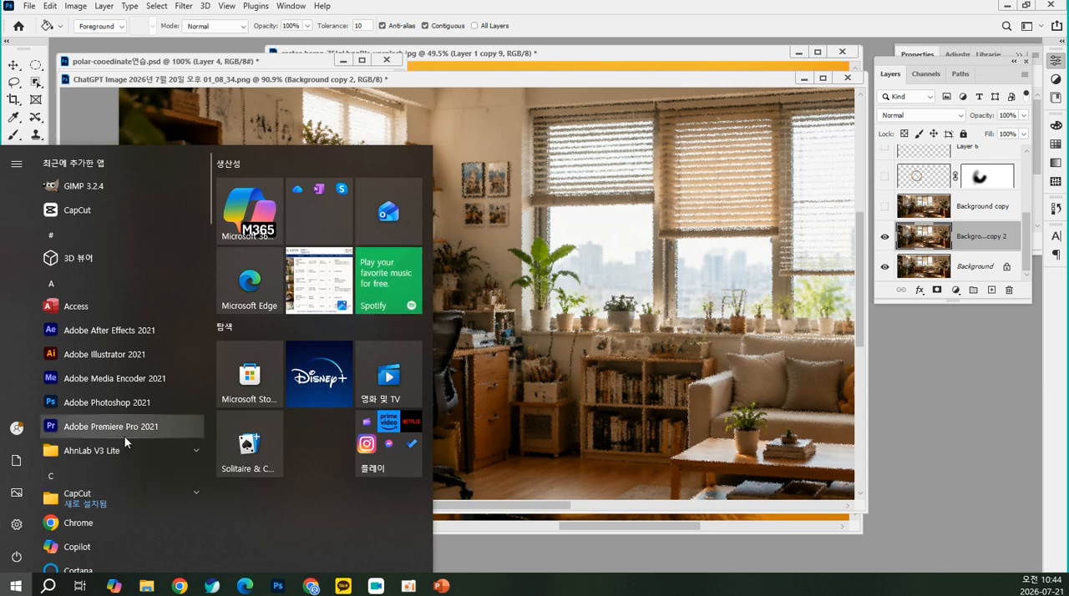
{"action": "left_click", "coordinate": [128, 428]}
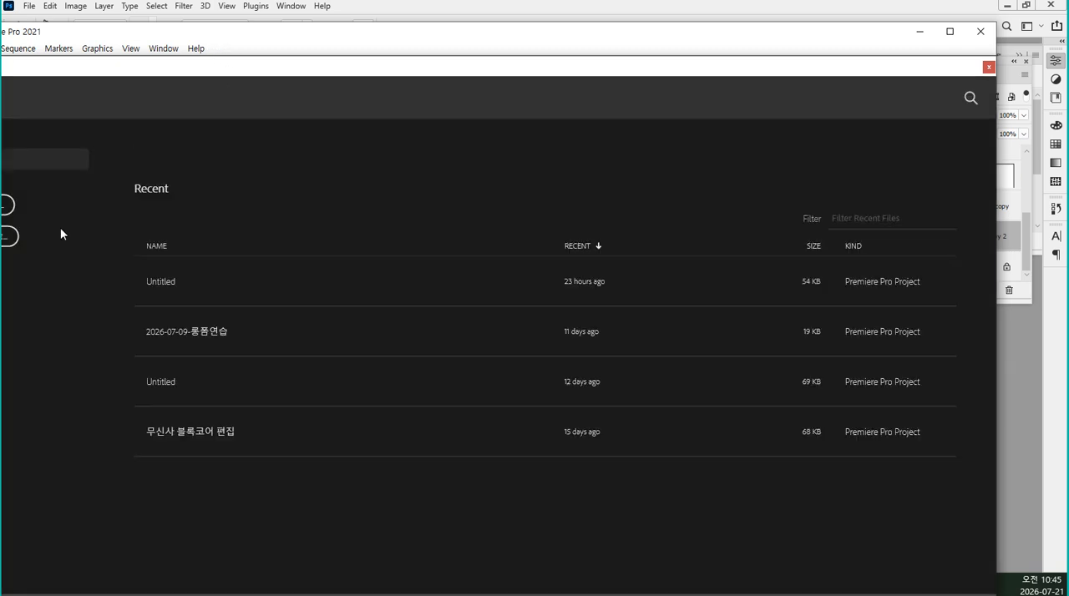
{"action": "left_click", "coordinate": [185, 278]}
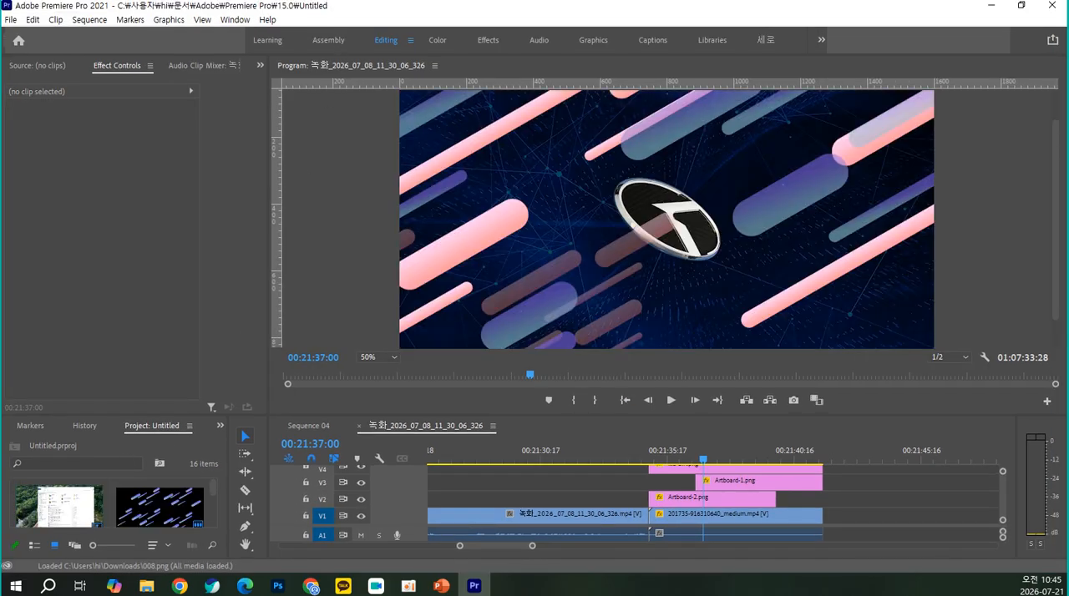
Import the ChatGPT living room image from File Explorer and create a new sequence with the DVCPROHD 1080p24 preset
{"action": "key", "text": "alt+Tab"}
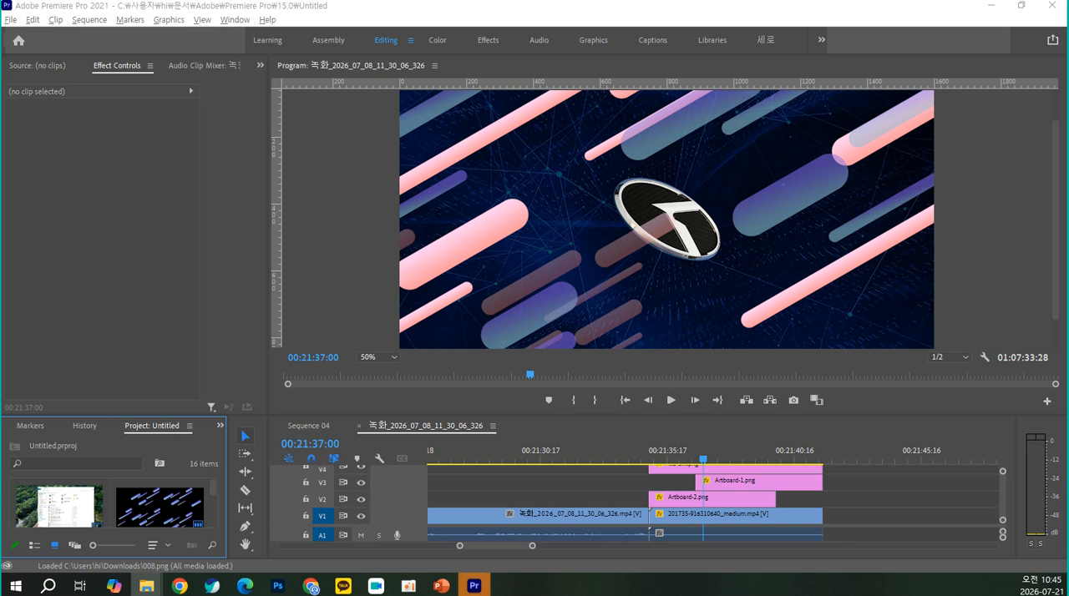
{"action": "left_click_drag", "start_coordinate": [0, 408], "coordinate": [106, 504]}
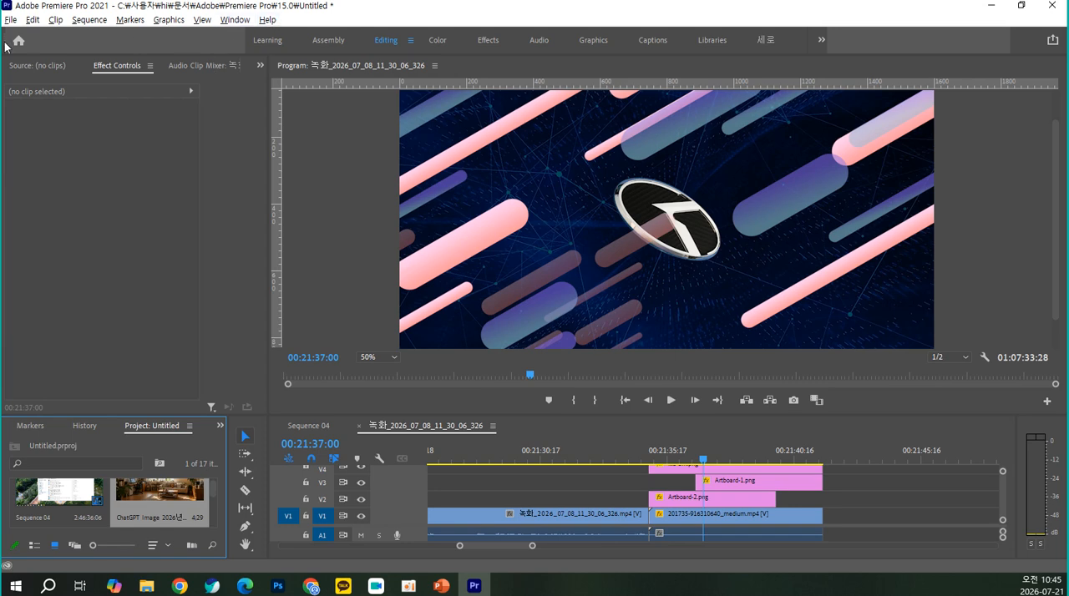
{"action": "key", "text": "ctrl+n"}
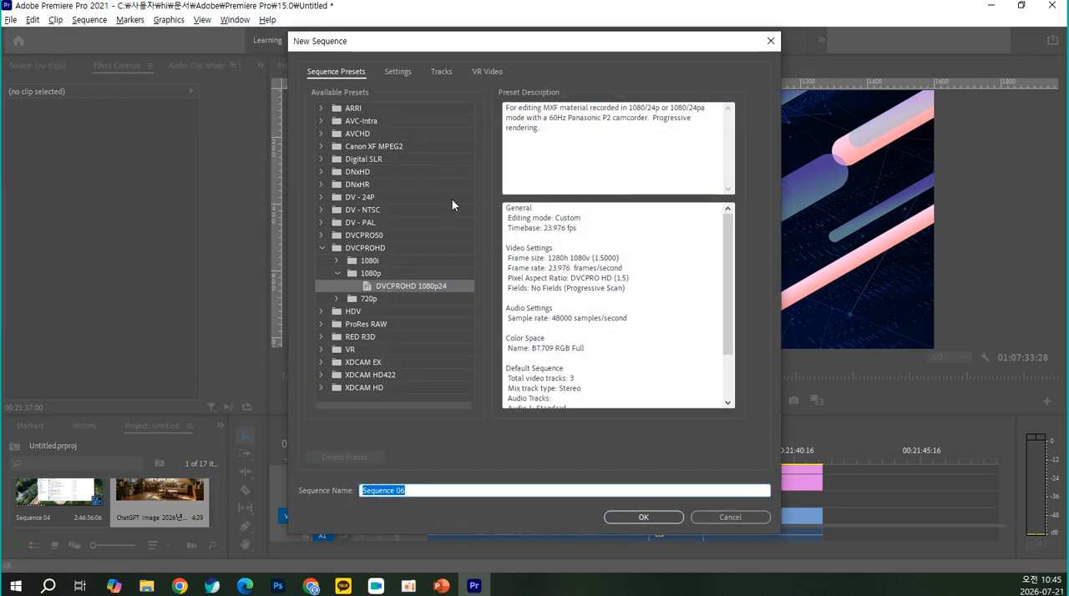
{"action": "key", "text": "Return"}
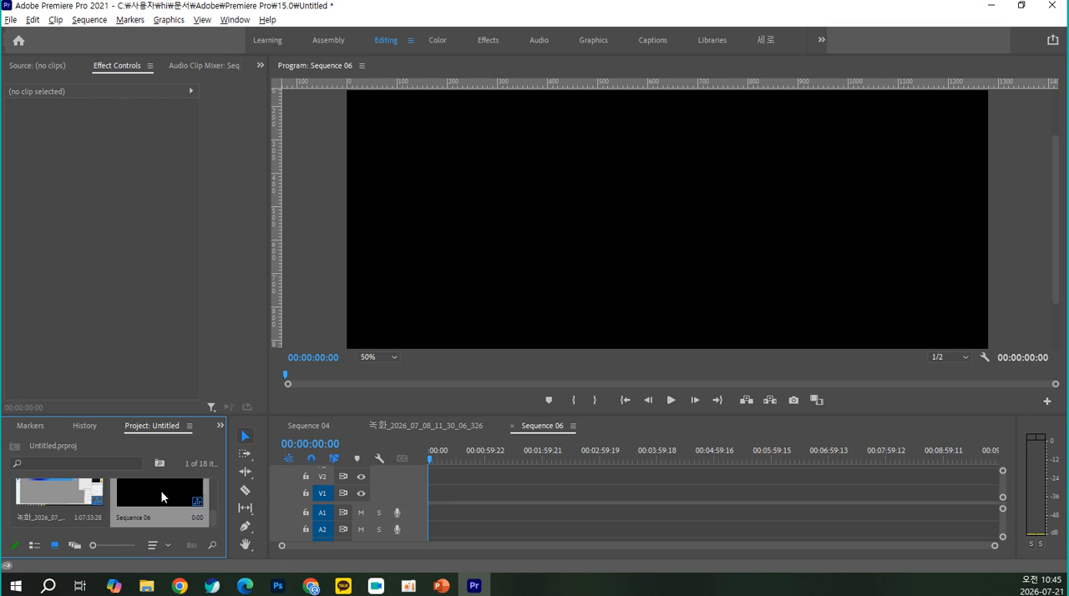
Enlarge the project and timeline area and place the living room image at the start of video track V1
{"action": "left_click_drag", "start_coordinate": [181, 415], "coordinate": [181, 266]}
{"action": "scroll", "coordinate": [169, 414], "scroll_direction": "down", "scroll_amount": 3}
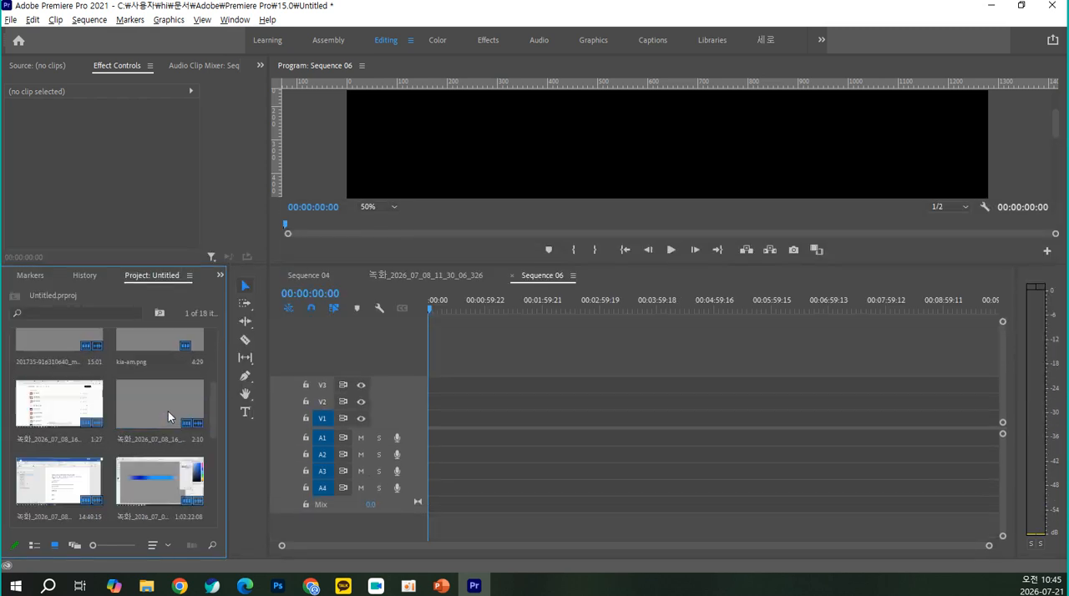
{"action": "scroll", "coordinate": [168, 411], "scroll_direction": "up", "scroll_amount": 5}
{"action": "left_click_drag", "start_coordinate": [170, 366], "coordinate": [433, 424]}
{"action": "scroll", "coordinate": [433, 424], "scroll_direction": "up", "scroll_amount": 10}
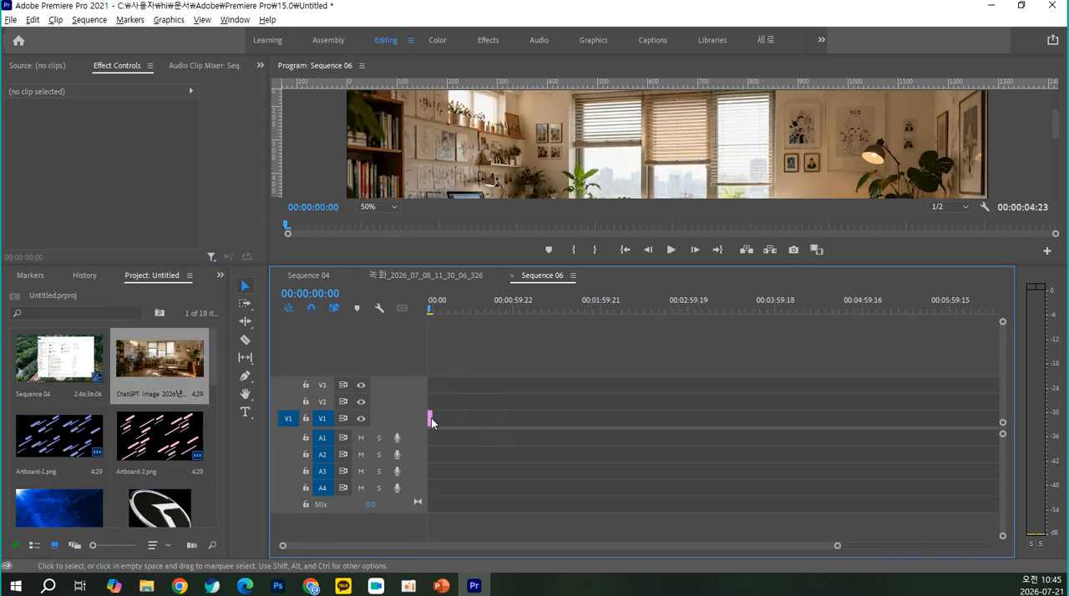
{"action": "scroll", "coordinate": [433, 411], "scroll_direction": "up", "scroll_amount": 6}
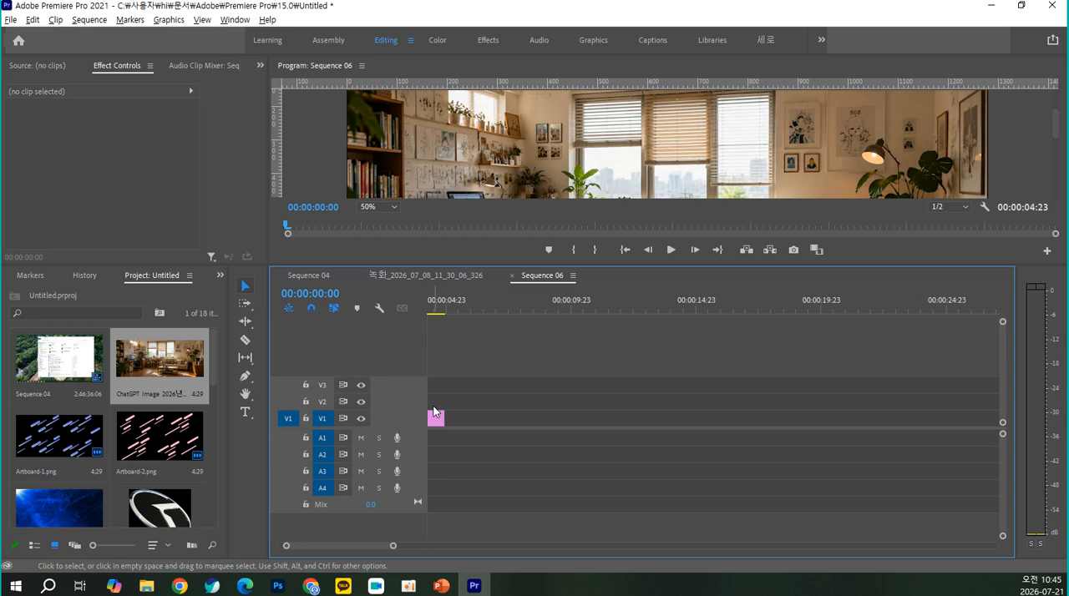
Examine the living room clip on the timeline at several playhead positions and zoom levels
{"action": "left_click", "coordinate": [463, 310]}
{"action": "left_click_drag", "start_coordinate": [466, 310], "coordinate": [452, 311]}
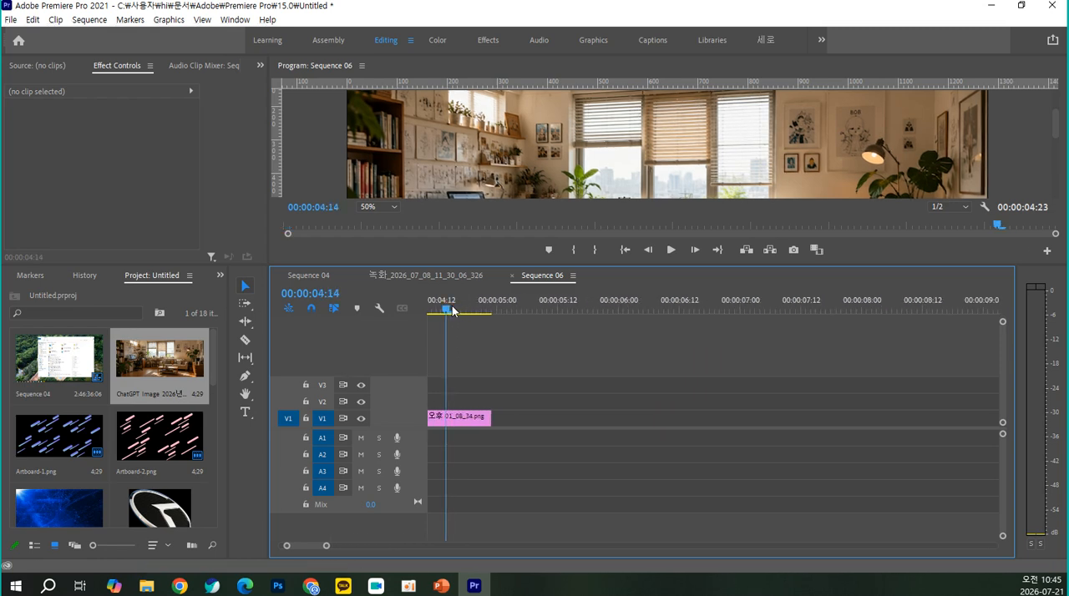
{"action": "left_click_drag", "start_coordinate": [459, 266], "coordinate": [427, 321]}
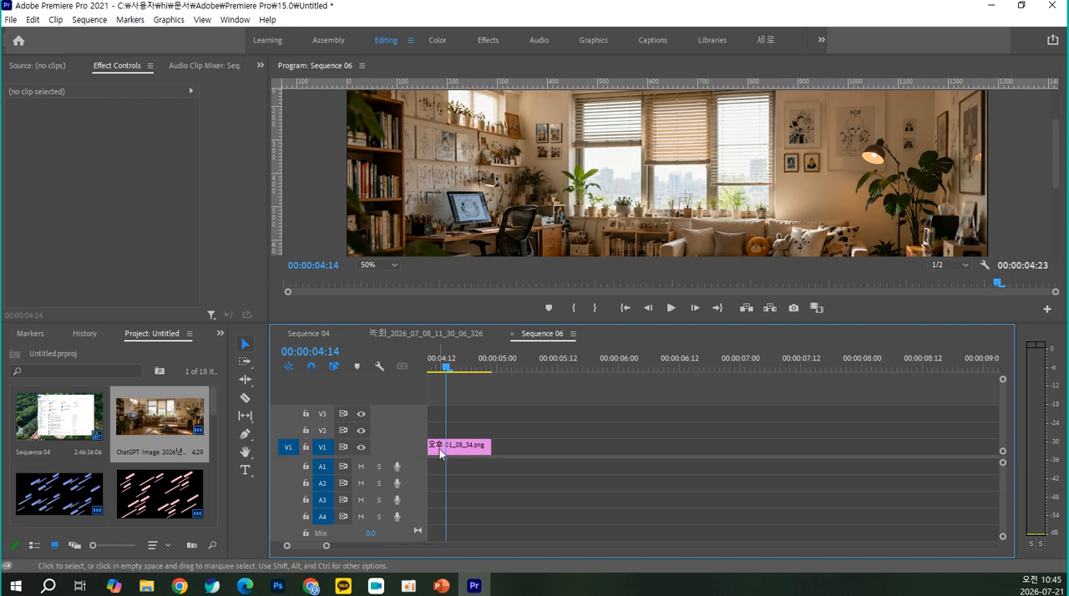
{"action": "key", "text": "="}
{"action": "key", "text": "="}
{"action": "key", "text": "-"}
{"action": "key", "text": "-"}
{"action": "key", "text": "-"}
{"action": "key", "text": "-"}
{"action": "key", "text": "-"}
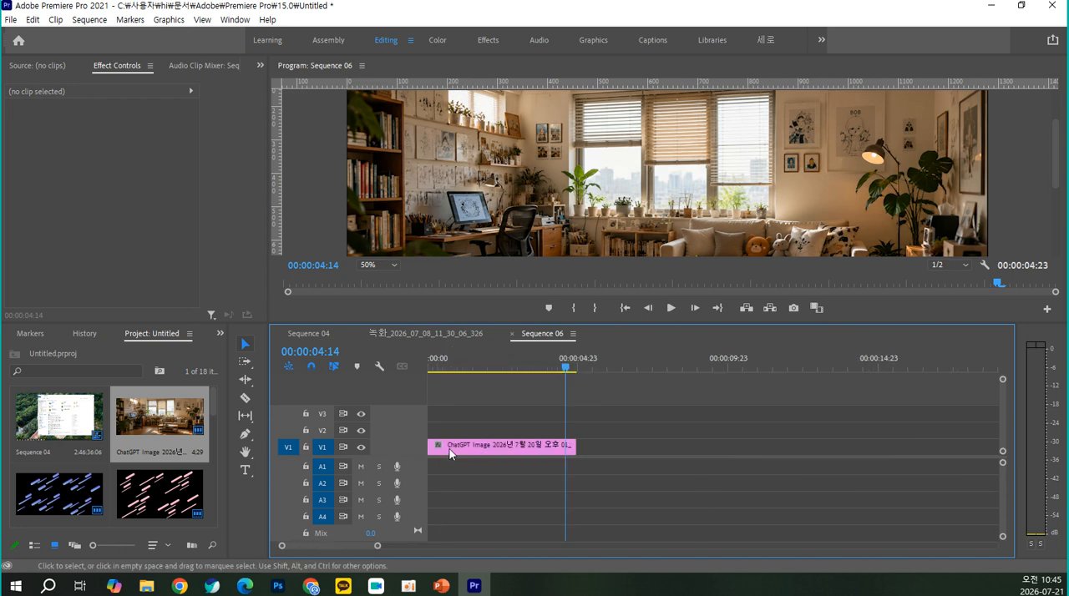
{"action": "key", "text": "="}
{"action": "key", "text": "="}
{"action": "key", "text": "="}
{"action": "key", "text": "="}
{"action": "key", "text": "="}
{"action": "left_click_drag", "start_coordinate": [526, 369], "coordinate": [465, 375]}
{"action": "key", "text": "-"}
{"action": "key", "text": "-"}
{"action": "key", "text": "-"}
{"action": "key", "text": "-"}
{"action": "key", "text": "-"}
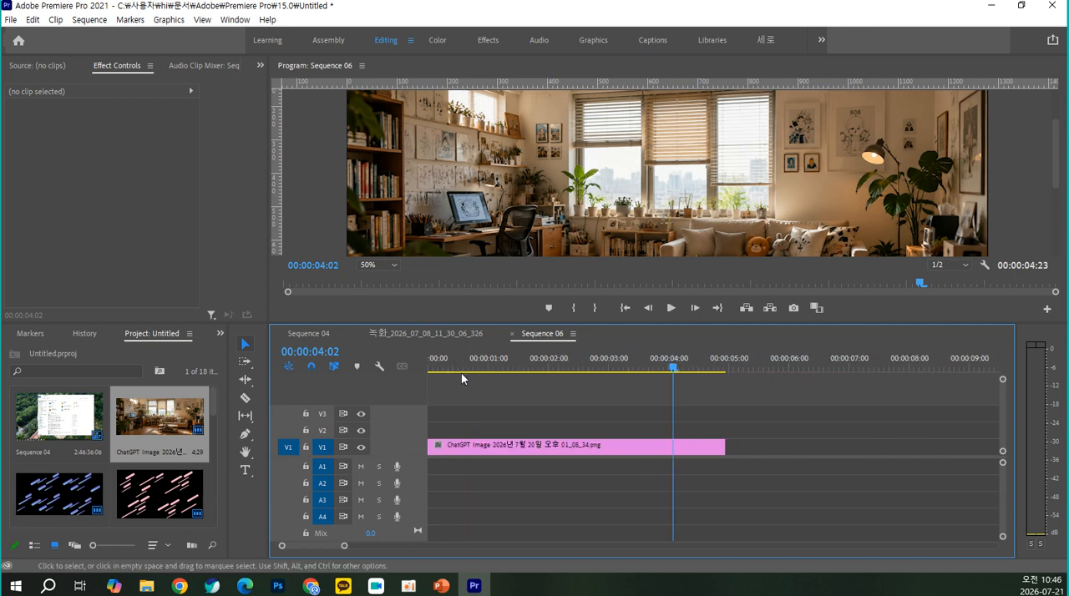
{"action": "key", "text": "="}
{"action": "key", "text": "="}
{"action": "key", "text": "="}
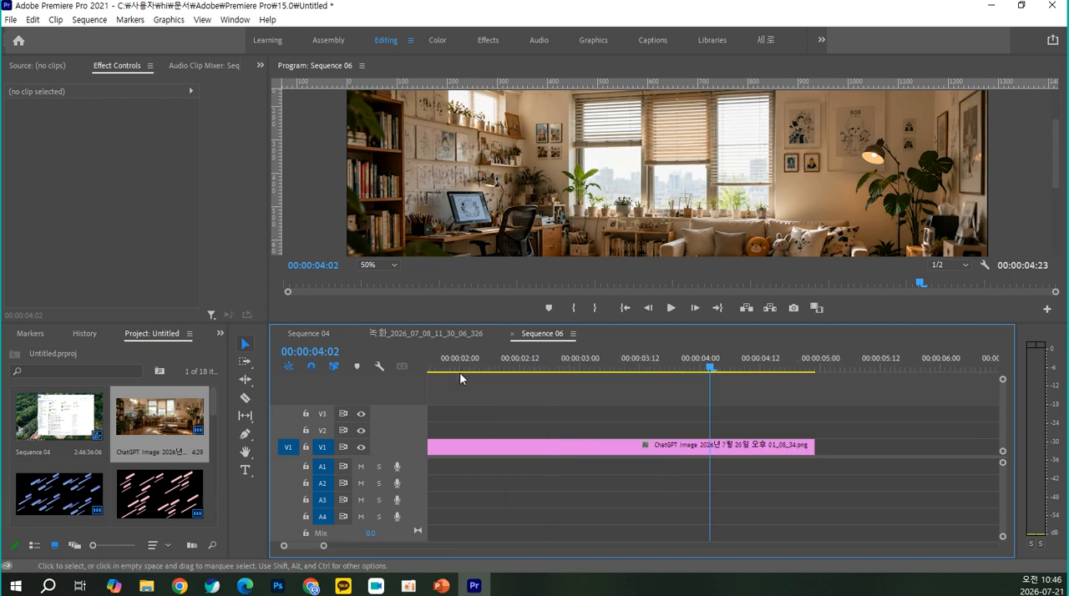
{"action": "key", "text": "-"}
{"action": "key", "text": "-"}
{"action": "key", "text": "-"}
{"action": "key", "text": "-"}
{"action": "key", "text": "-"}
{"action": "key", "text": "-"}
{"action": "key", "text": "="}
{"action": "key", "text": "="}
{"action": "key", "text": "="}
{"action": "key", "text": "="}
{"action": "key", "text": "="}
{"action": "key", "text": "="}
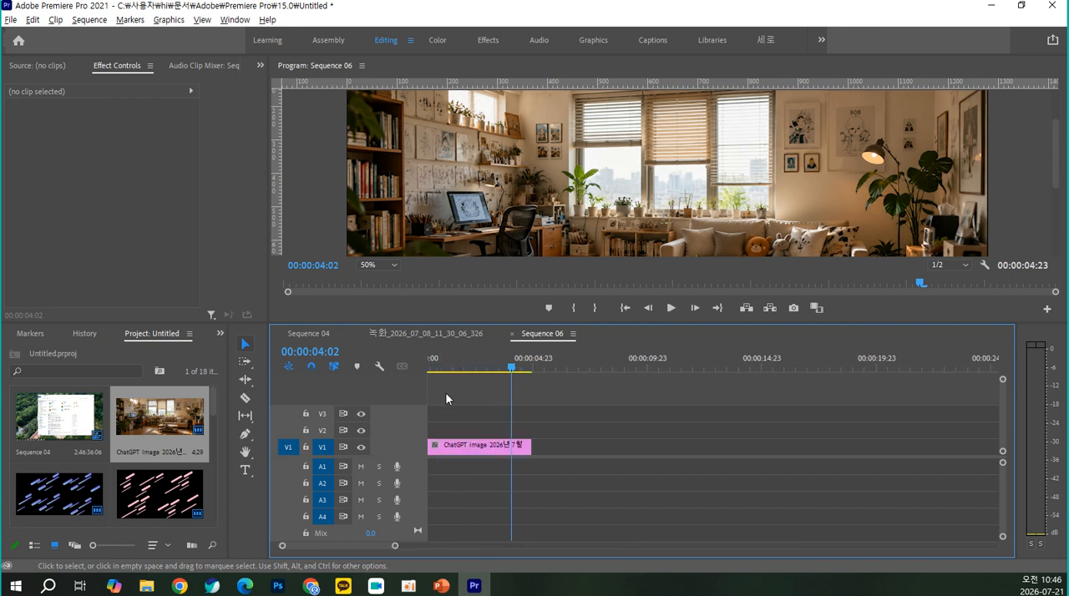
{"action": "left_click_drag", "start_coordinate": [491, 368], "coordinate": [454, 368]}
{"action": "key", "text": "="}
{"action": "key", "text": "="}
{"action": "key", "text": "="}
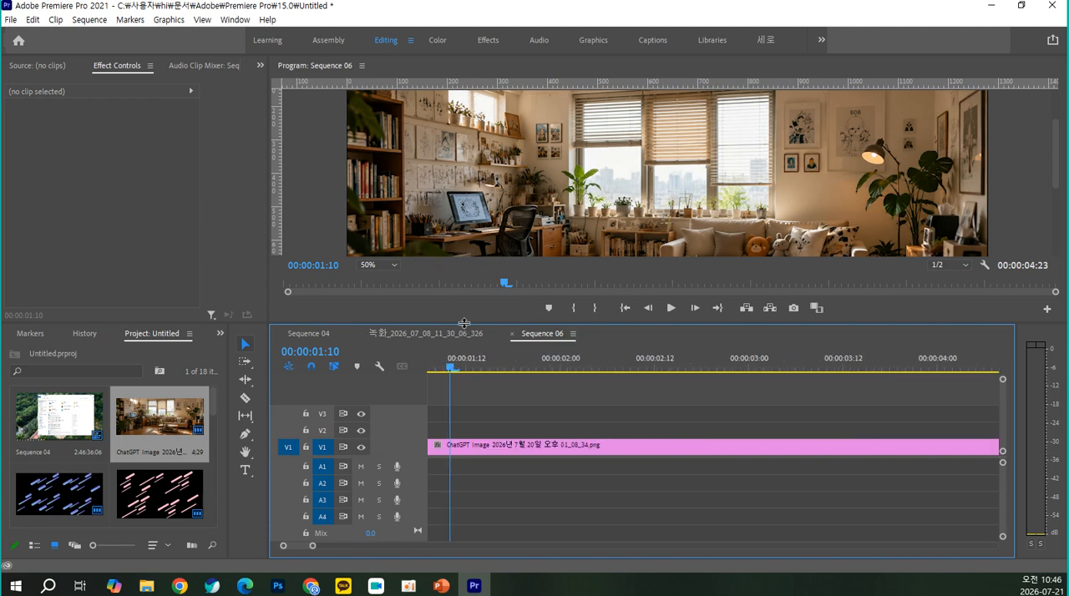
Enlarge the program preview to inspect the full height of the living room image
{"action": "left_click_drag", "start_coordinate": [464, 325], "coordinate": [463, 441]}
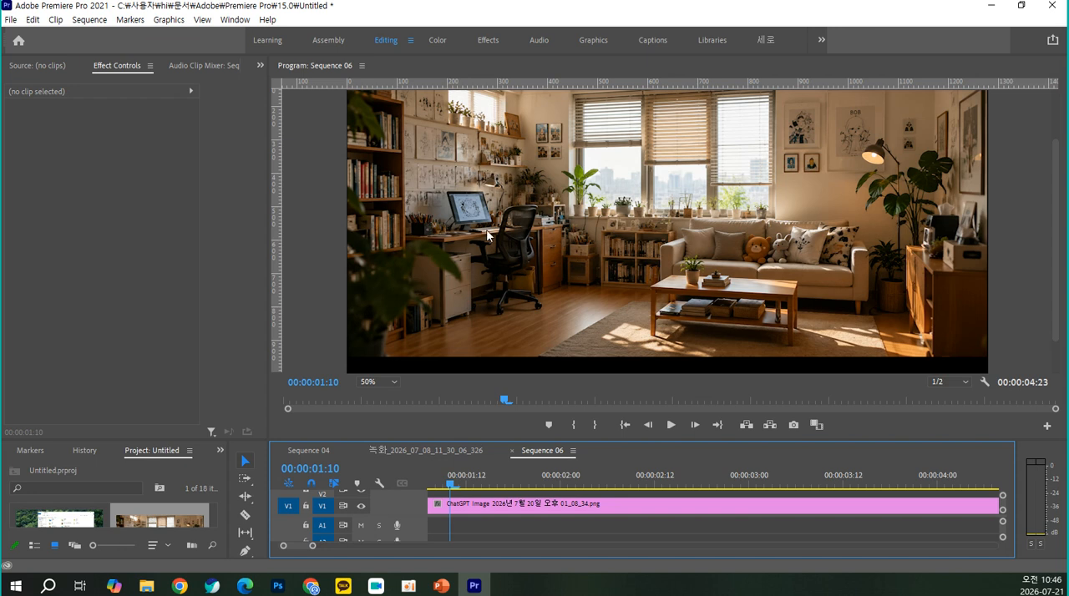
{"action": "scroll", "coordinate": [620, 221], "scroll_direction": "up", "scroll_amount": 3}
{"action": "scroll", "coordinate": [620, 221], "scroll_direction": "down", "scroll_amount": 5}
Switch to the Effects workspace and review the list of available workspaces
{"action": "left_click", "coordinate": [490, 43]}
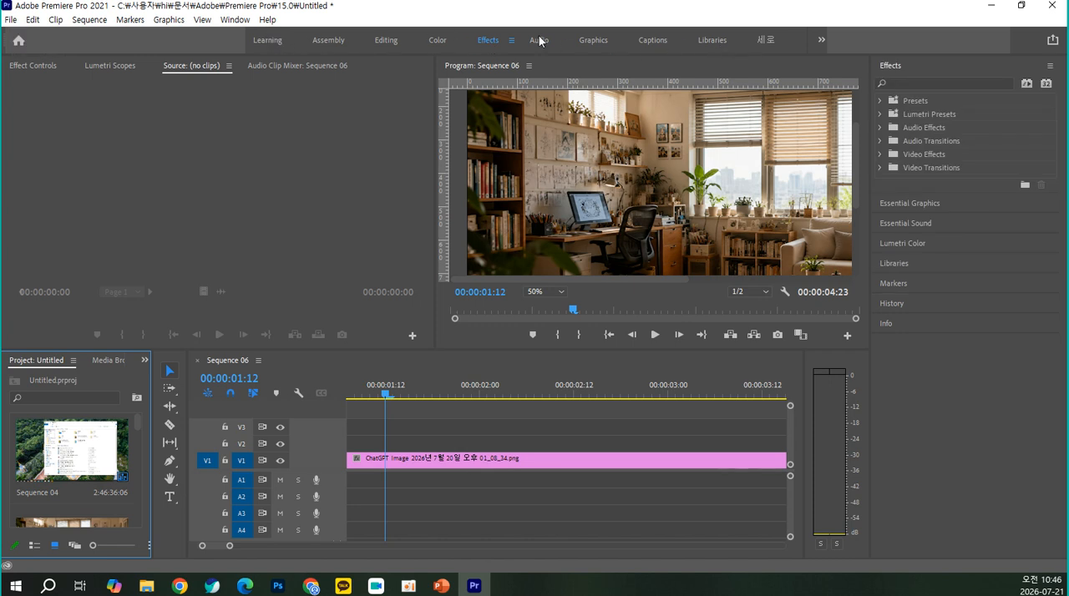
{"action": "left_click", "coordinate": [234, 20]}
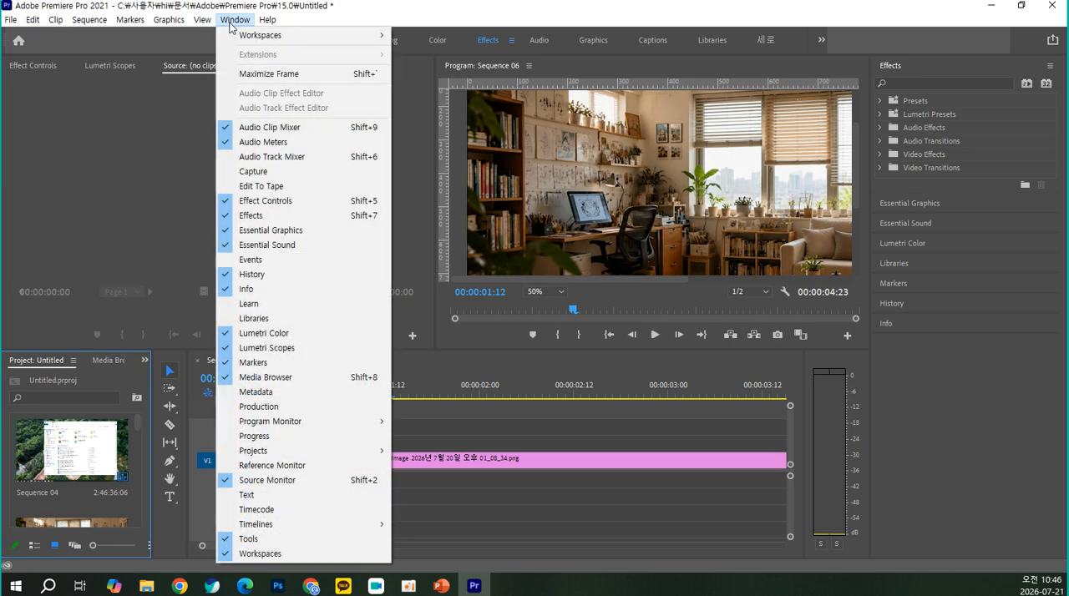
{"action": "mouse_move", "coordinate": [275, 39]}
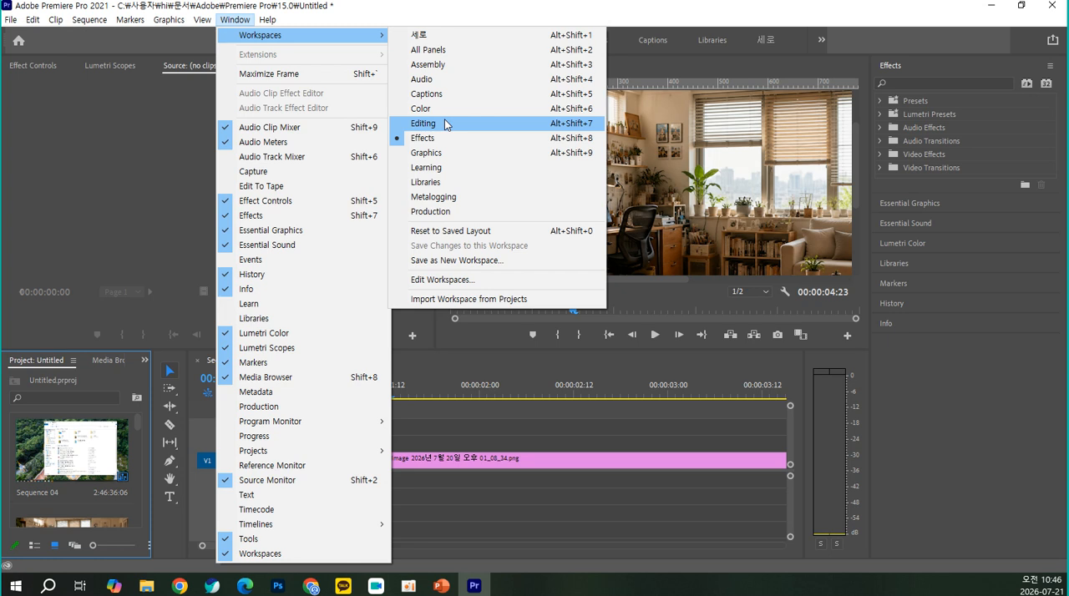
{"action": "left_click", "coordinate": [475, 18]}
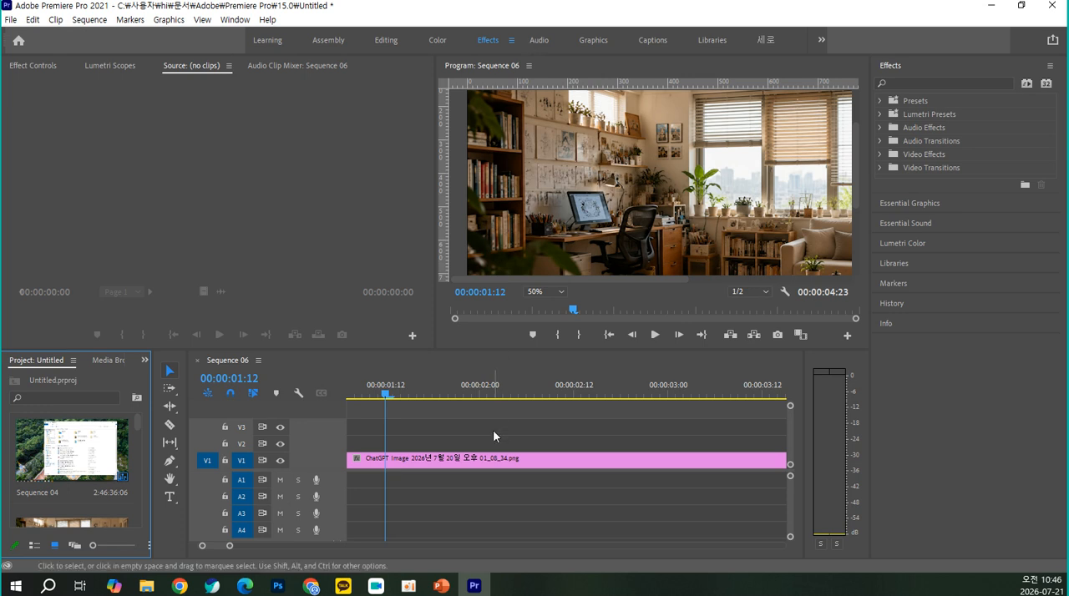
{"action": "scroll", "coordinate": [445, 429], "scroll_direction": "down", "scroll_amount": 5}
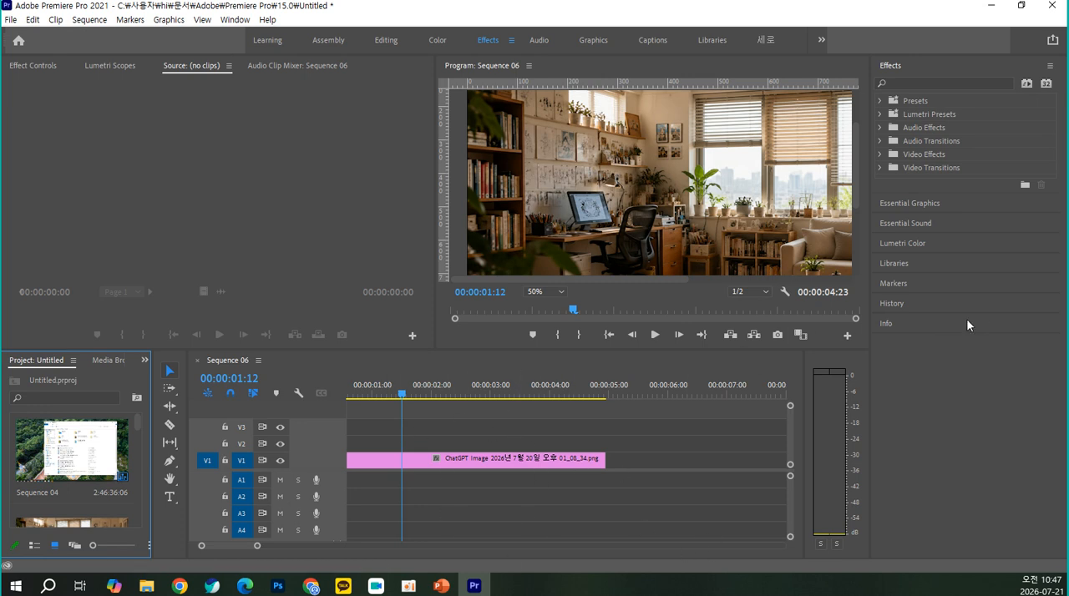
Look through the Distort video effects and apply the first Noise effect from Noise & Grain to the living room clip
{"action": "left_click", "coordinate": [883, 154]}
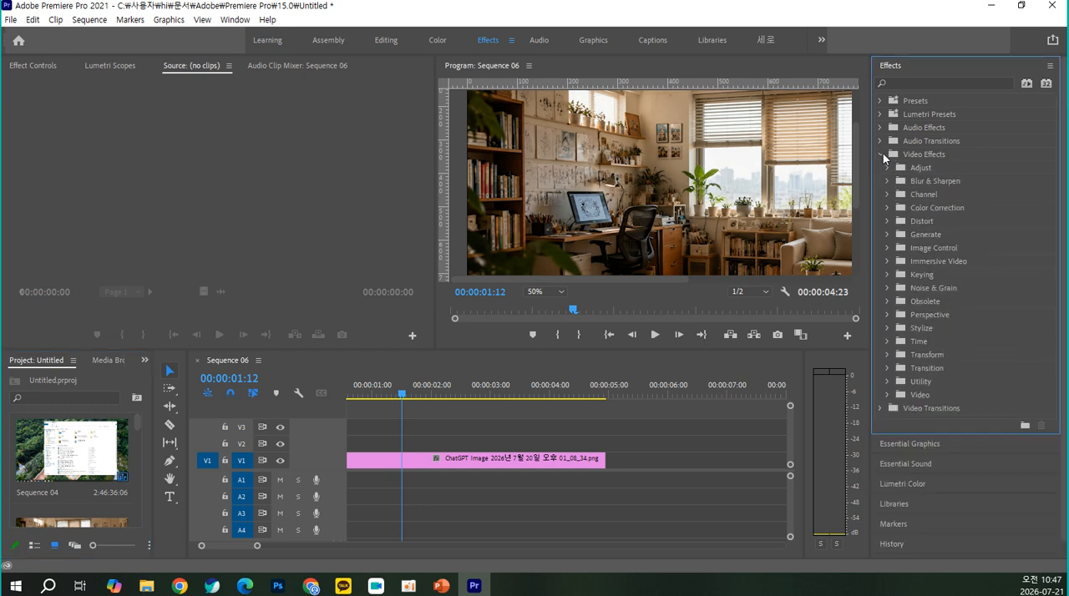
{"action": "left_click", "coordinate": [888, 220]}
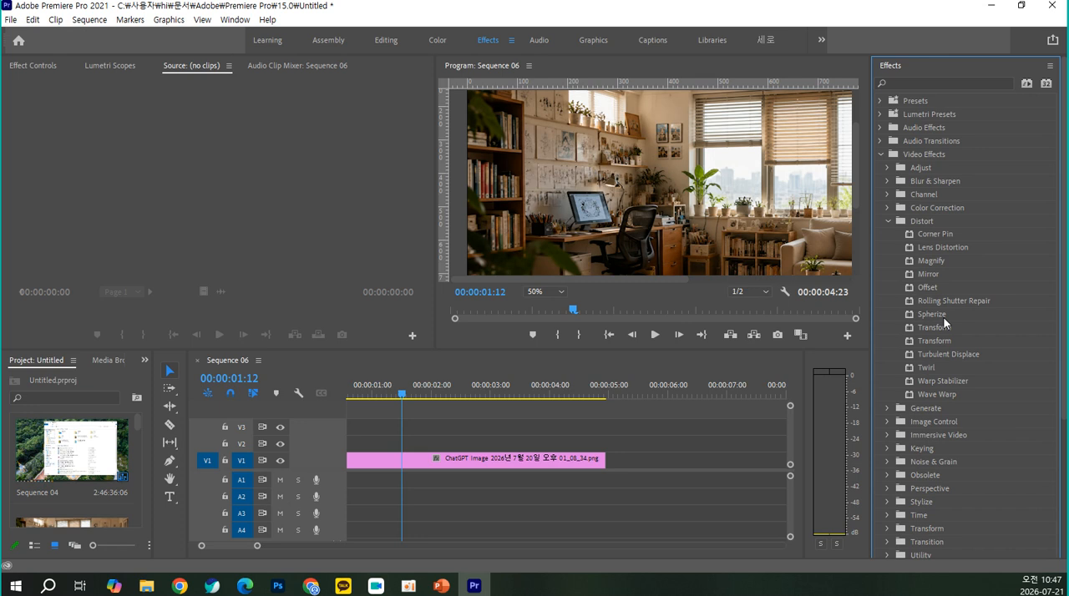
{"action": "scroll", "coordinate": [943, 317], "scroll_direction": "down", "scroll_amount": 1}
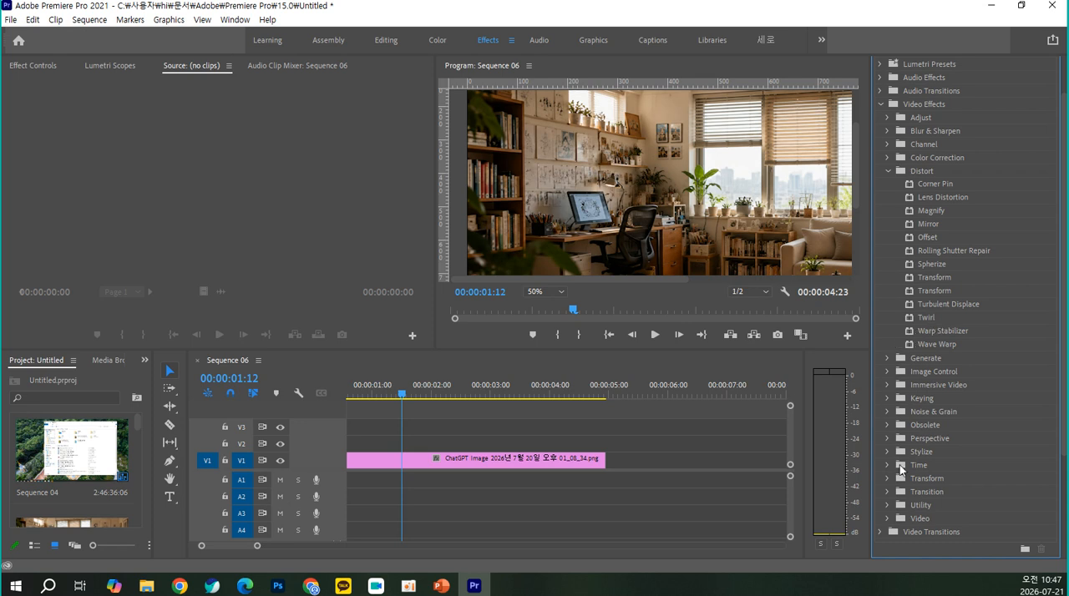
{"action": "left_click", "coordinate": [888, 411]}
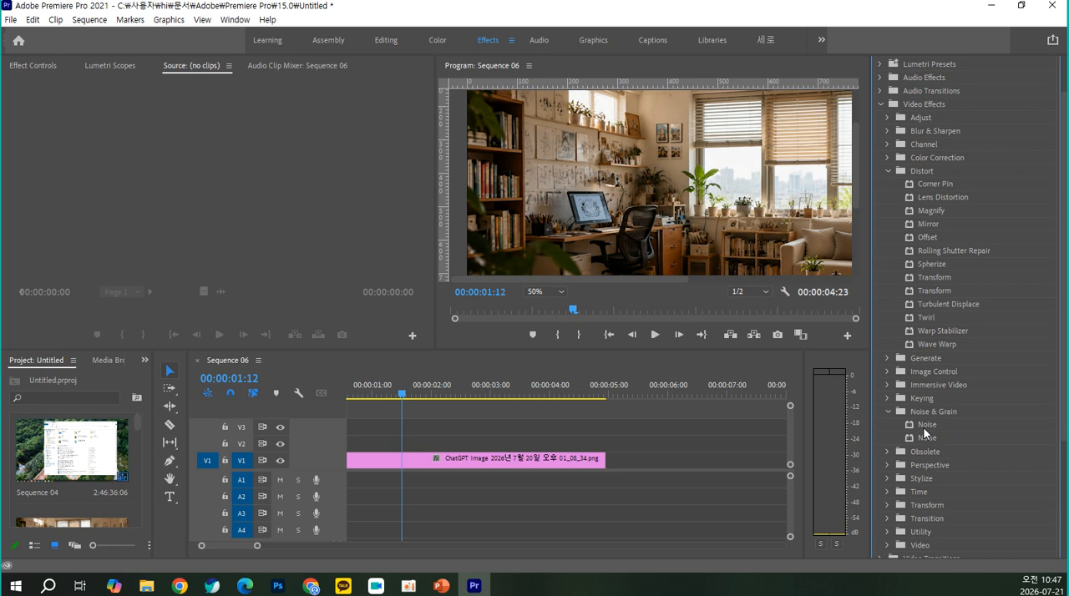
{"action": "left_click", "coordinate": [925, 429]}
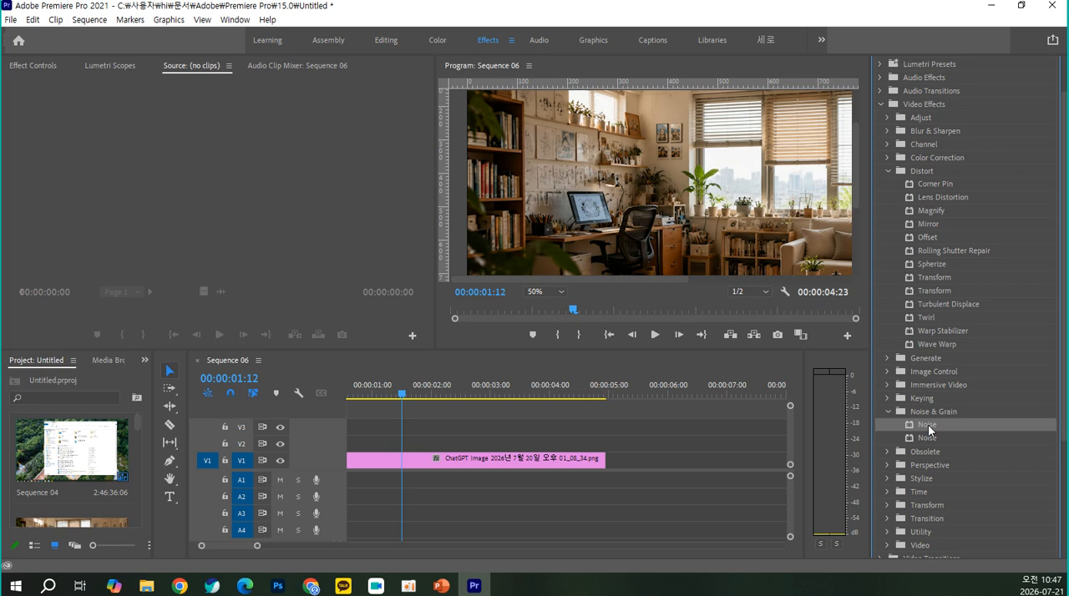
{"action": "left_click_drag", "start_coordinate": [928, 424], "coordinate": [496, 458]}
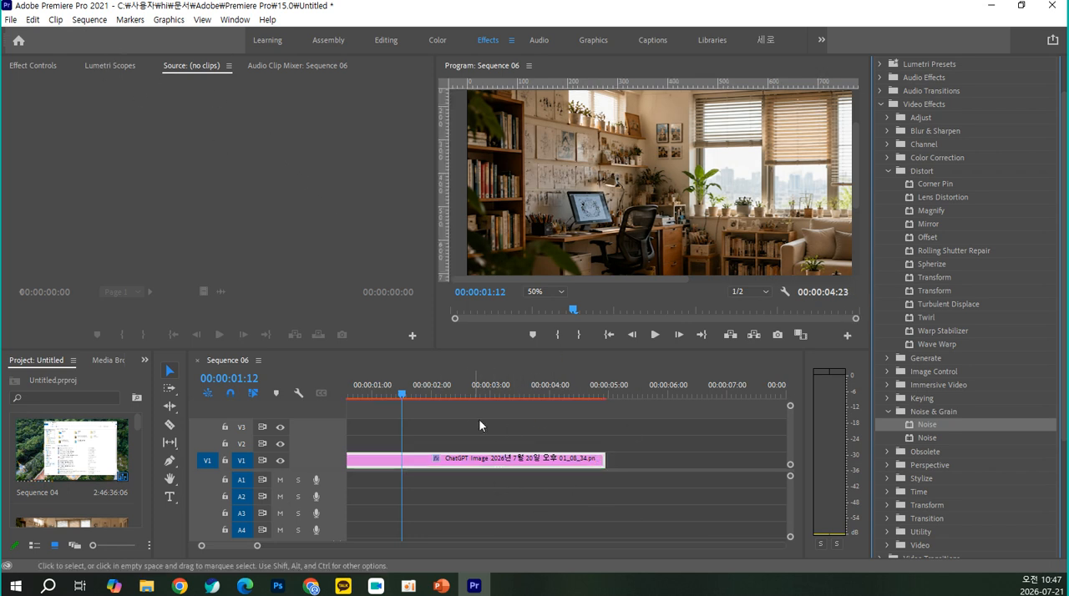
Turn off color noise in the living room clip's Noise effect and try noise amounts of 100%, 80% and 1%
{"action": "left_click", "coordinate": [44, 65]}
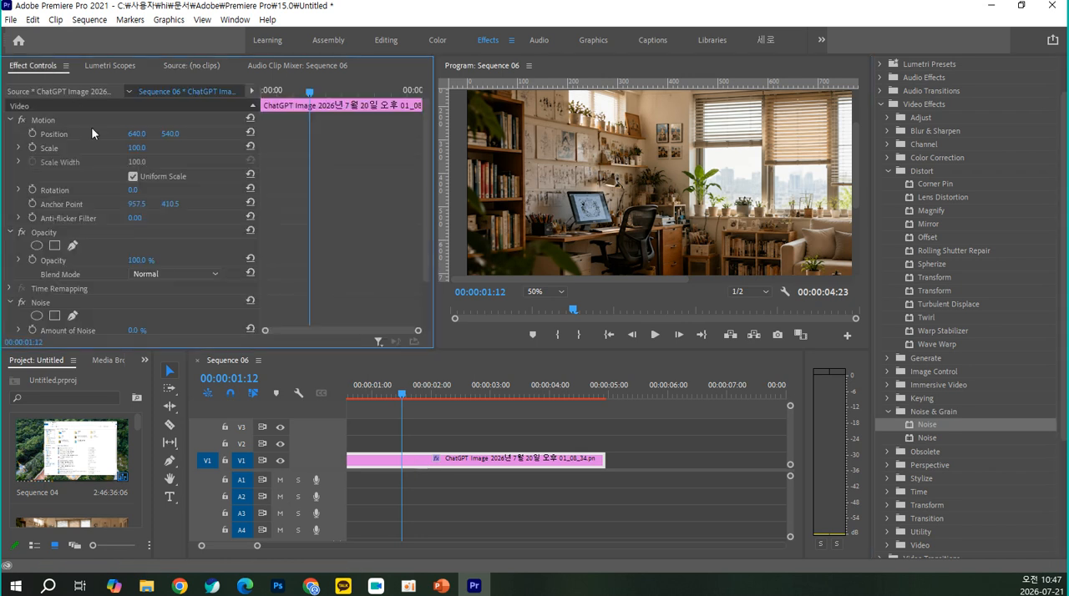
{"action": "scroll", "coordinate": [130, 183], "scroll_direction": "down", "scroll_amount": 5}
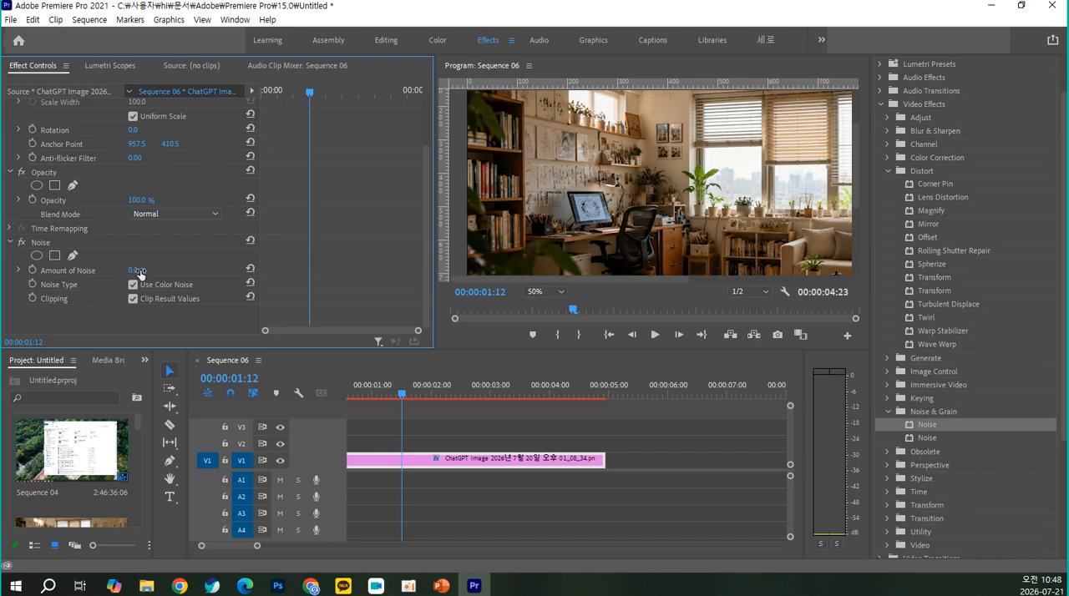
{"action": "mouse_move", "coordinate": [132, 270]}
{"action": "left_mouse_down"}
{"action": "mouse_move", "coordinate": [215, 271]}
{"action": "mouse_move", "coordinate": [146, 270]}
{"action": "left_mouse_up"}
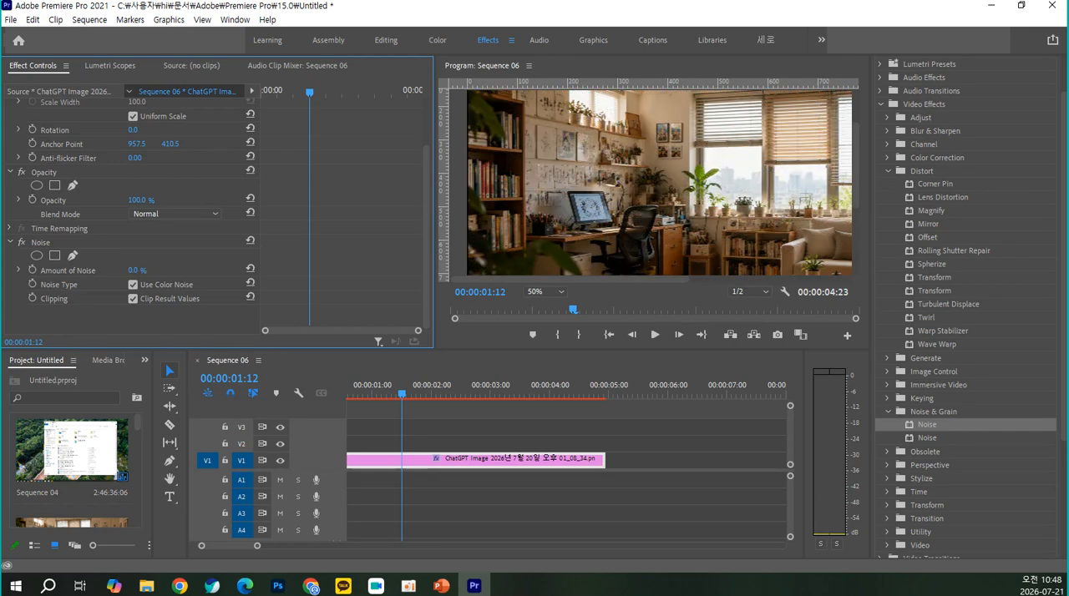
{"action": "left_click", "coordinate": [132, 285]}
{"action": "left_click_drag", "start_coordinate": [135, 271], "coordinate": [218, 271]}
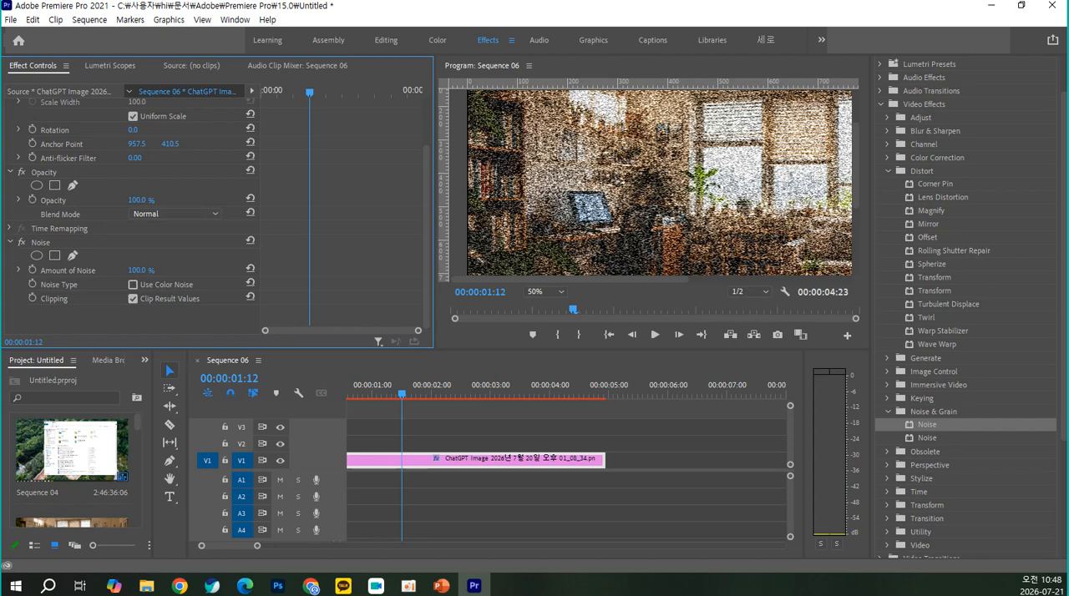
{"action": "mouse_move", "coordinate": [218, 271]}
{"action": "left_mouse_down"}
{"action": "mouse_move", "coordinate": [171, 271]}
{"action": "mouse_move", "coordinate": [201, 270]}
{"action": "left_mouse_up"}
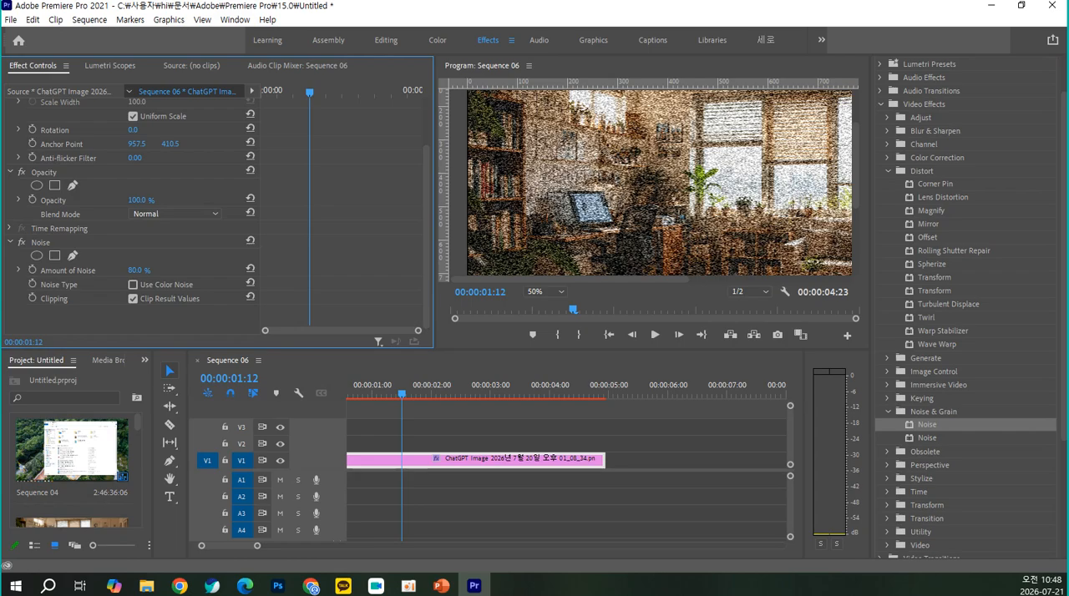
{"action": "left_click_drag", "start_coordinate": [201, 270], "coordinate": [136, 271]}
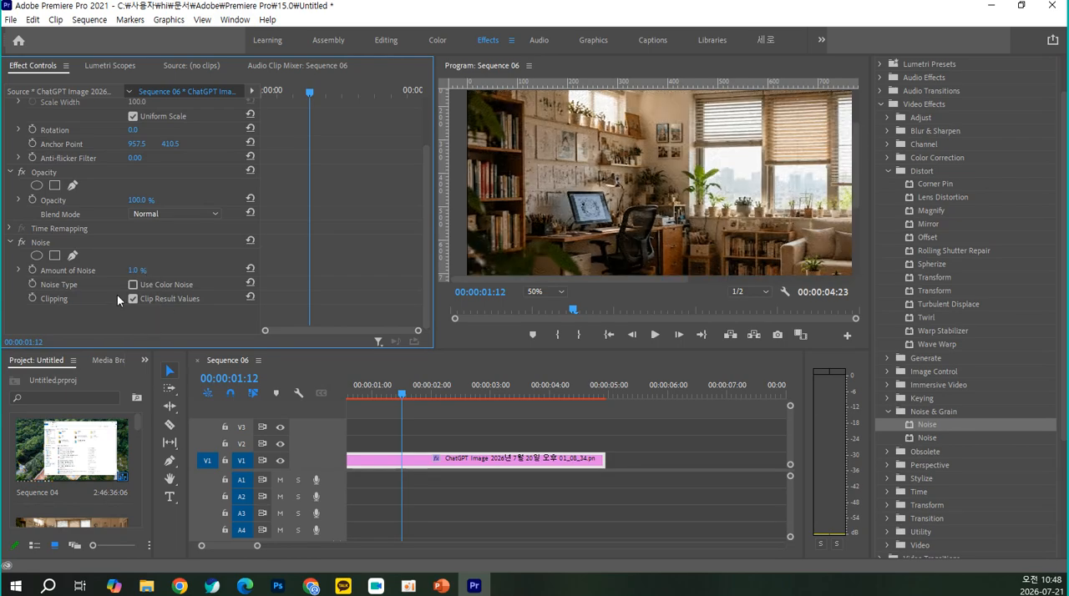
Turn color noise back on, try it at 100%, and return the Amount of Noise to 0%
{"action": "left_click", "coordinate": [133, 285]}
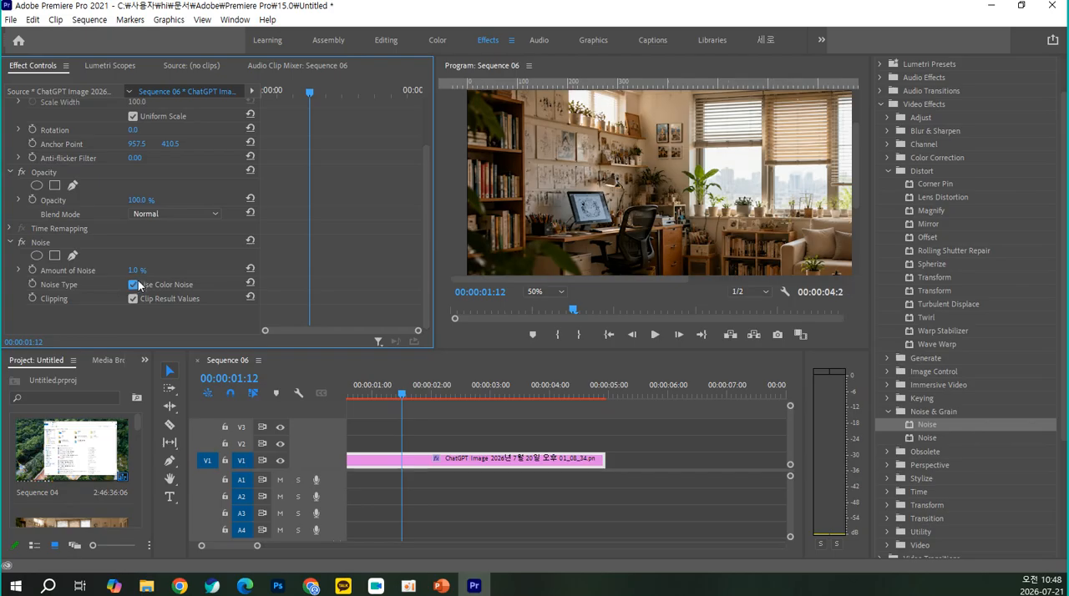
{"action": "left_click_drag", "start_coordinate": [137, 271], "coordinate": [219, 270]}
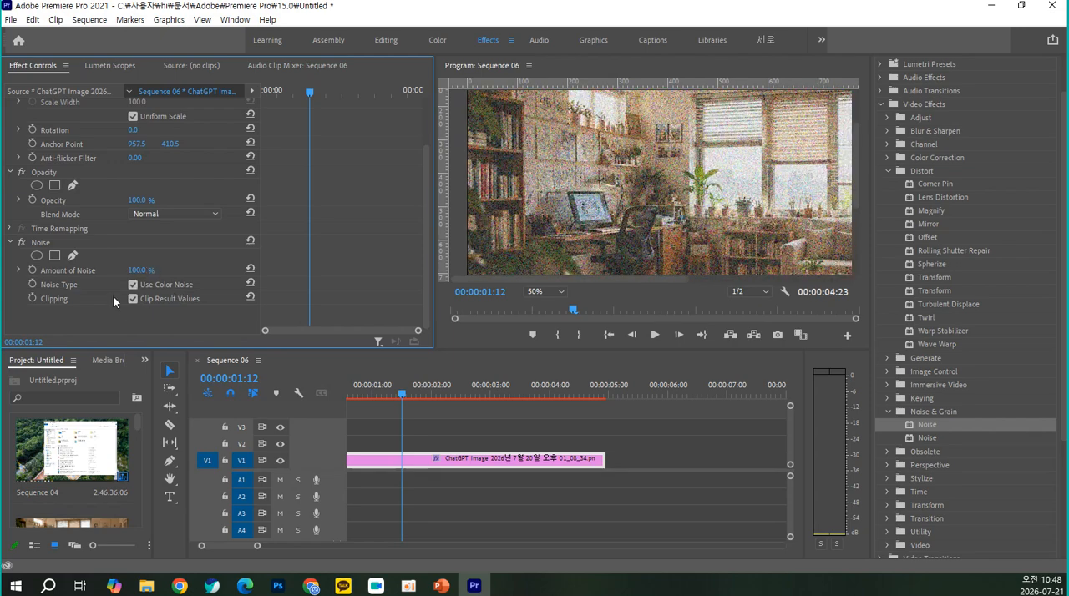
{"action": "left_click_drag", "start_coordinate": [150, 278], "coordinate": [67, 278]}
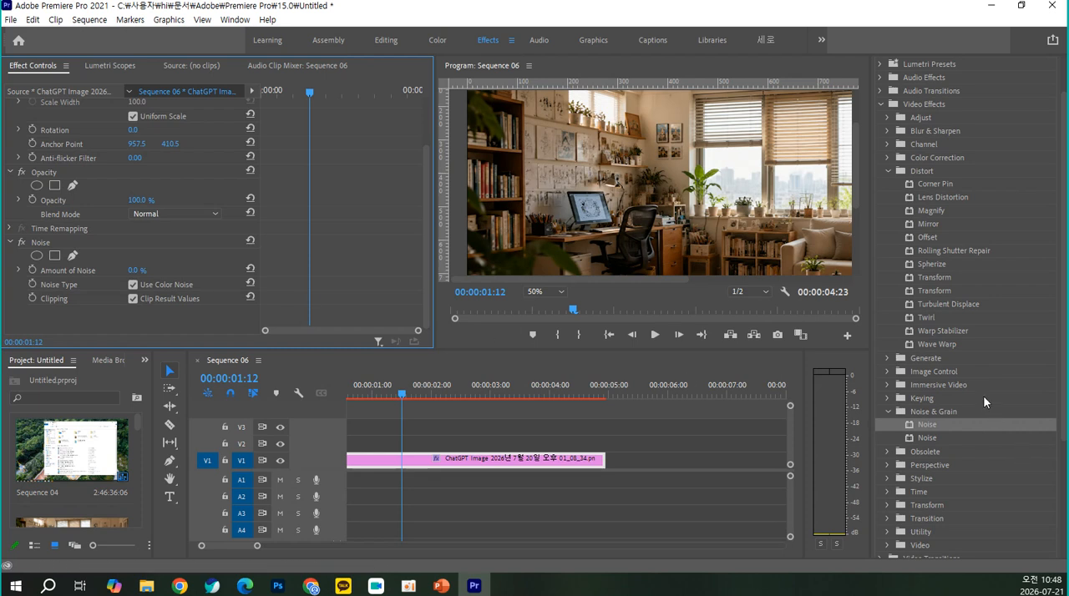
Look through the Stylize and Distort video effects, picking out Mosaic and Warp Stabilizer
{"action": "scroll", "coordinate": [984, 398], "scroll_direction": "down", "scroll_amount": 2}
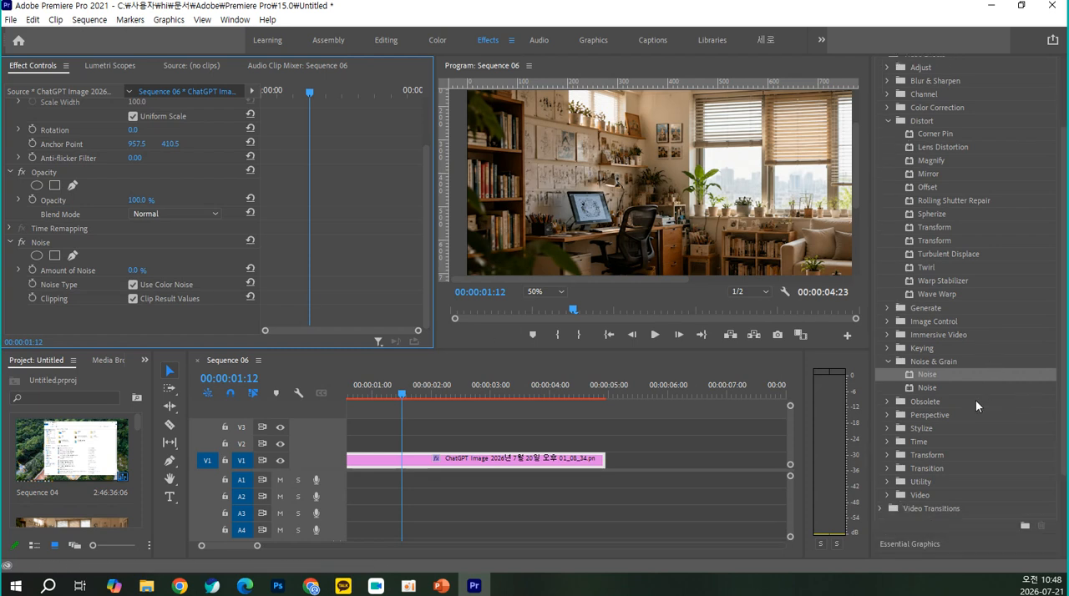
{"action": "left_click", "coordinate": [887, 429]}
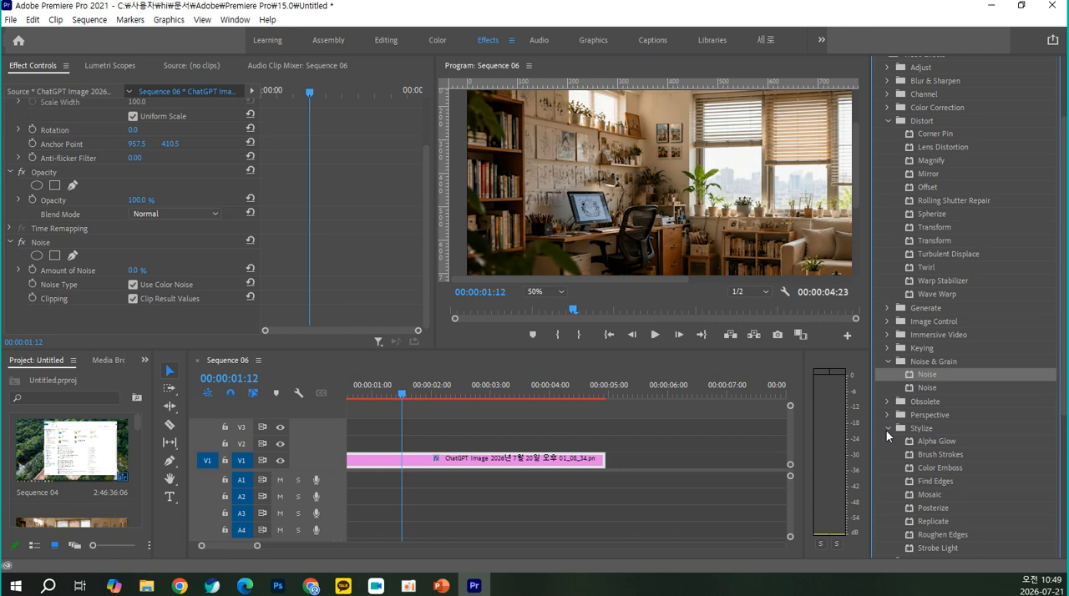
{"action": "scroll", "coordinate": [886, 431], "scroll_direction": "down", "scroll_amount": 4}
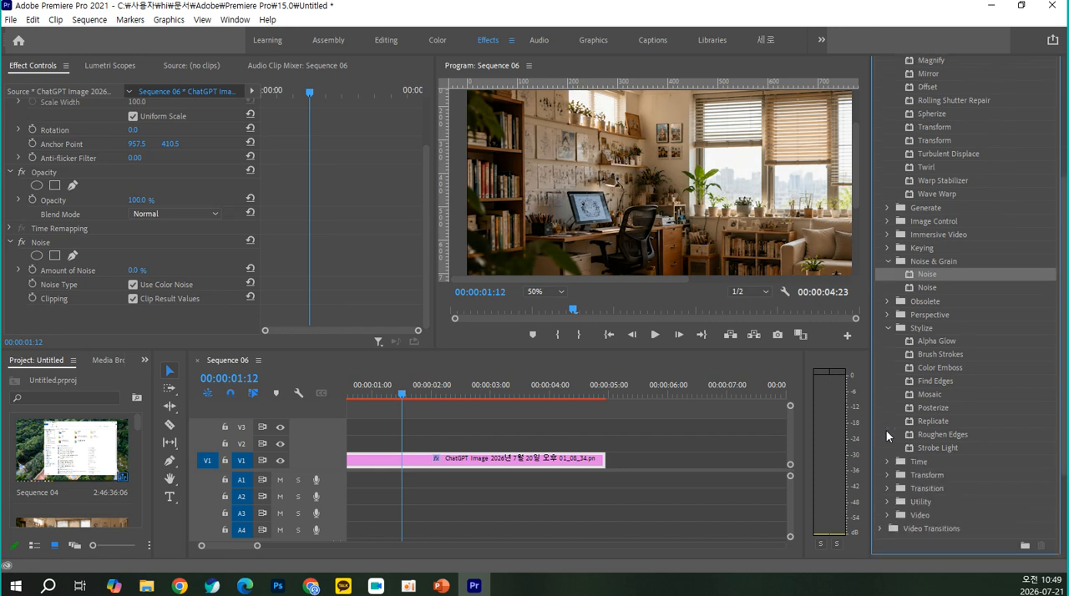
{"action": "left_click", "coordinate": [931, 396]}
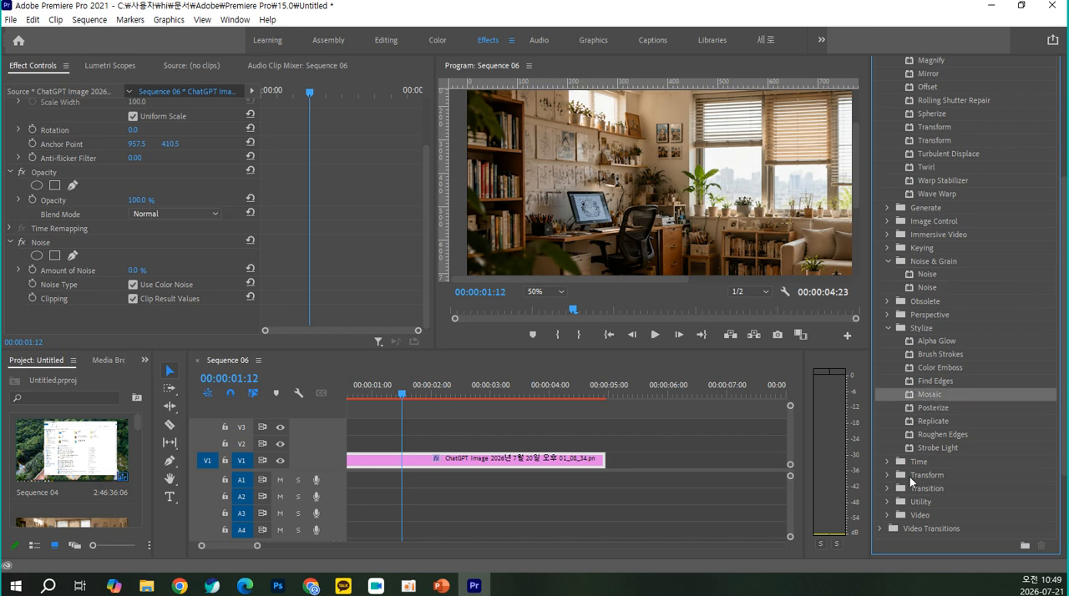
{"action": "scroll", "coordinate": [902, 497], "scroll_direction": "up", "scroll_amount": 2}
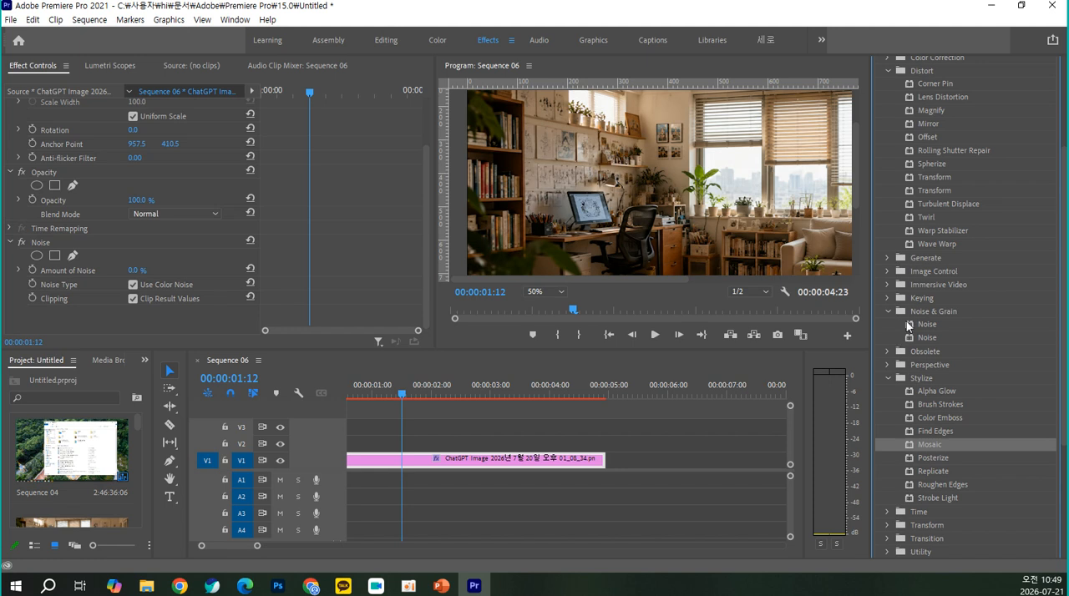
{"action": "left_click", "coordinate": [1001, 231]}
{"action": "scroll", "coordinate": [1001, 232], "scroll_direction": "up", "scroll_amount": 2}
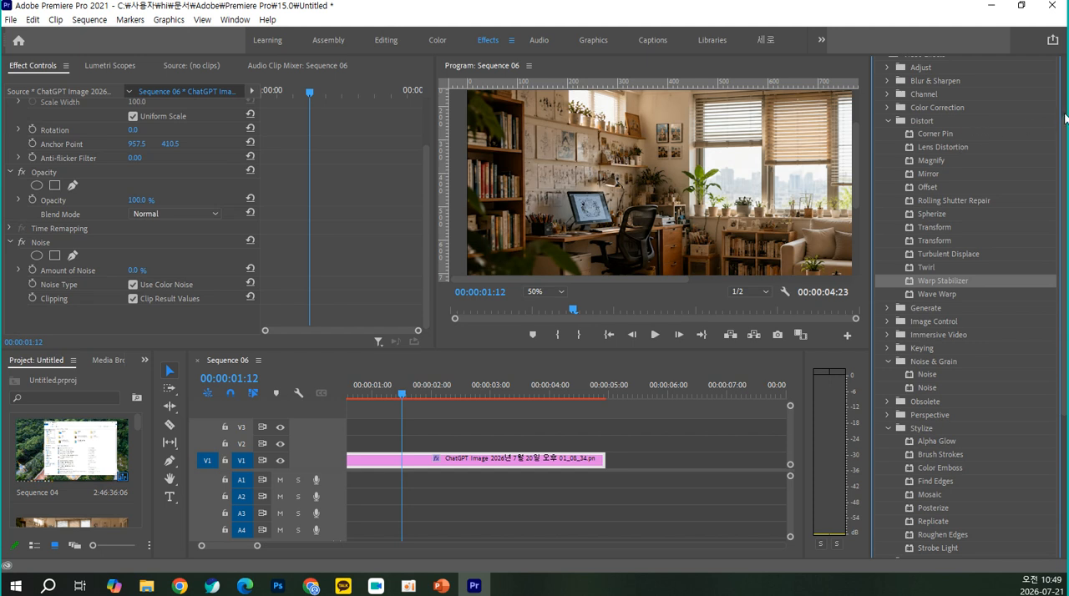
{"action": "scroll", "coordinate": [1065, 119], "scroll_direction": "up", "scroll_amount": 4}
Search the effects for "nois" and clear the search text
{"action": "left_click", "coordinate": [1003, 81]}
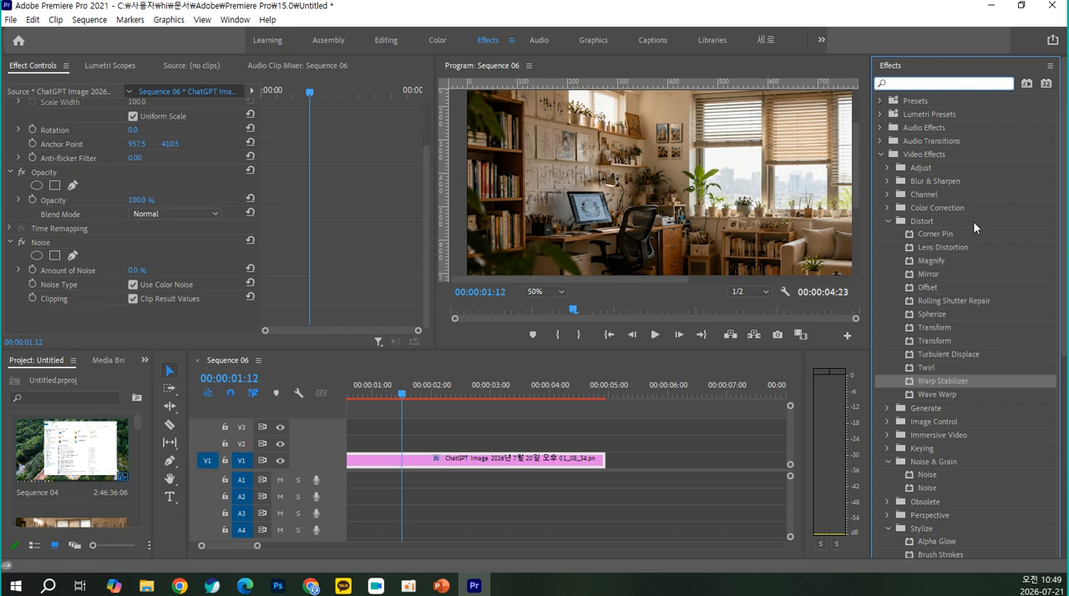
{"action": "type", "text": "no"}
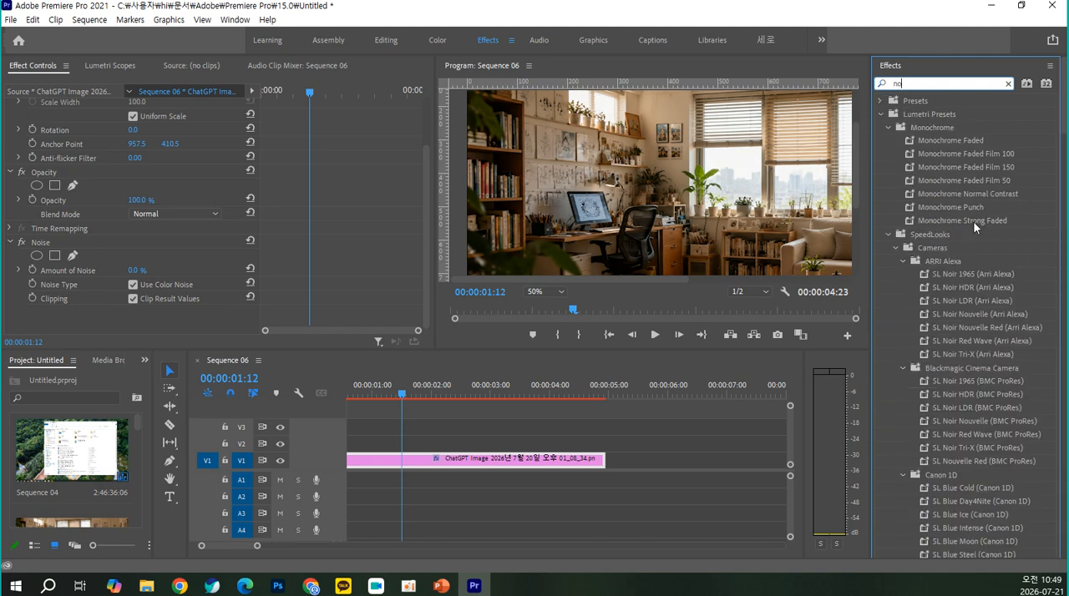
{"action": "type", "text": "is"}
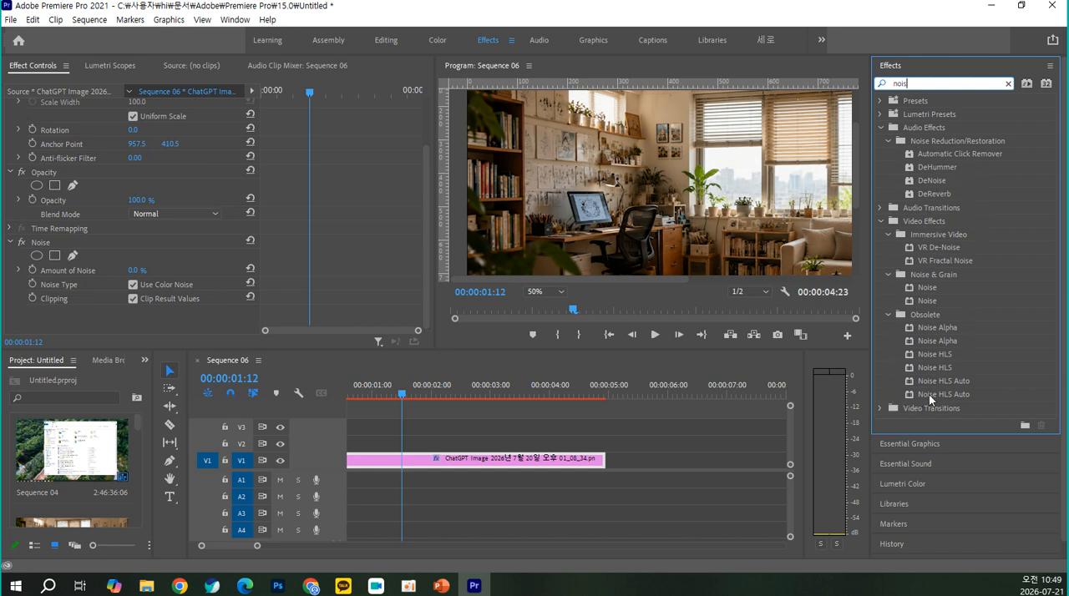
{"action": "left_click_drag", "start_coordinate": [916, 84], "coordinate": [873, 86]}
{"action": "key", "text": "BackSpace"}
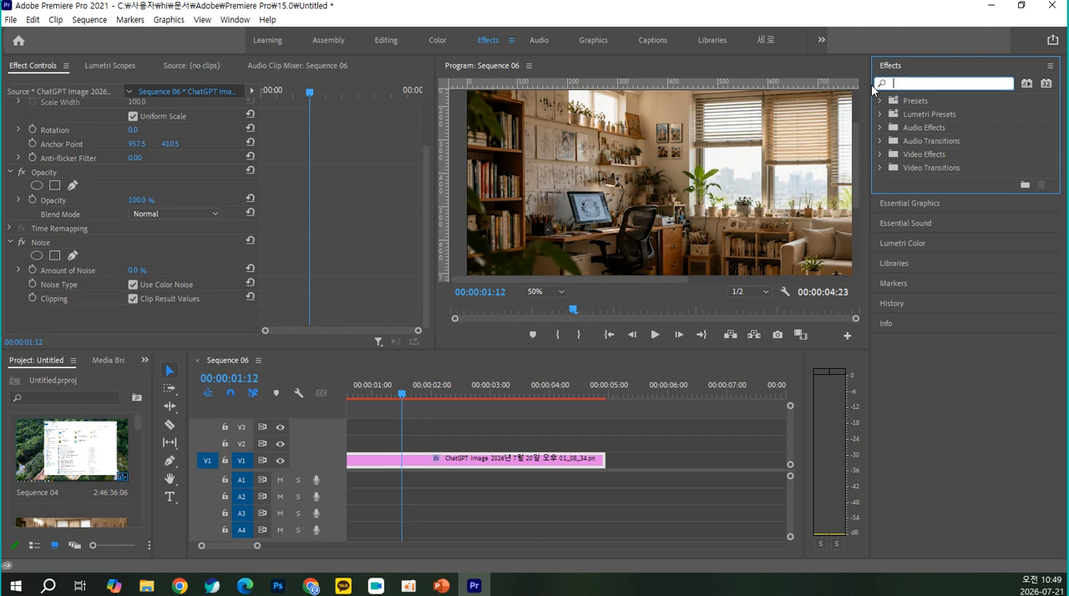
Search the effects for "fas" and clear the search text
{"action": "type", "text": "fac"}
{"action": "key", "text": "BackSpace"}
{"action": "type", "text": "s"}
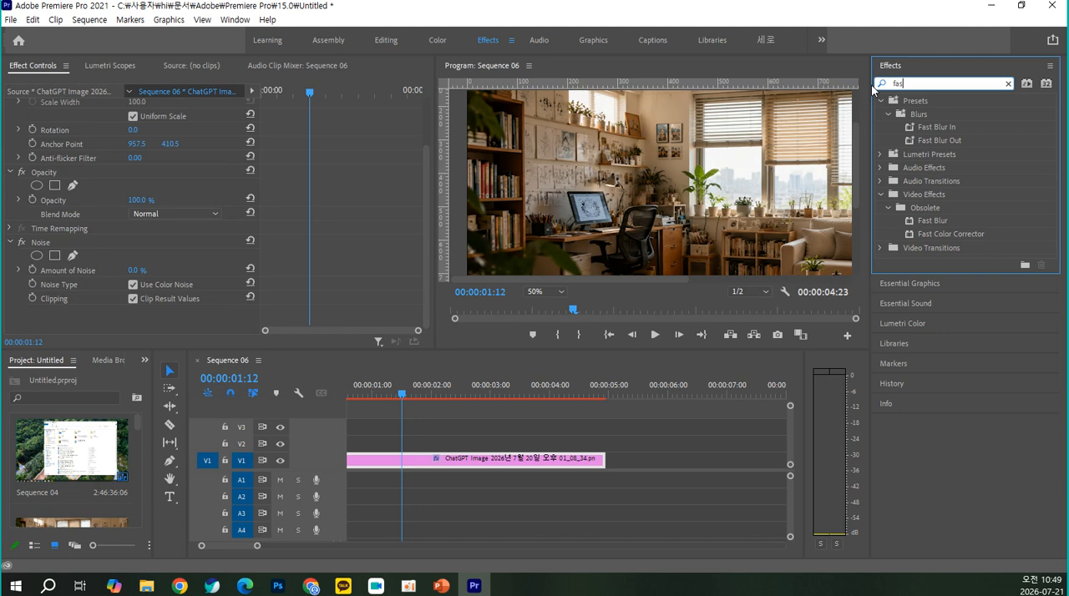
{"action": "key", "text": "BackSpace"}
{"action": "key", "text": "BackSpace"}
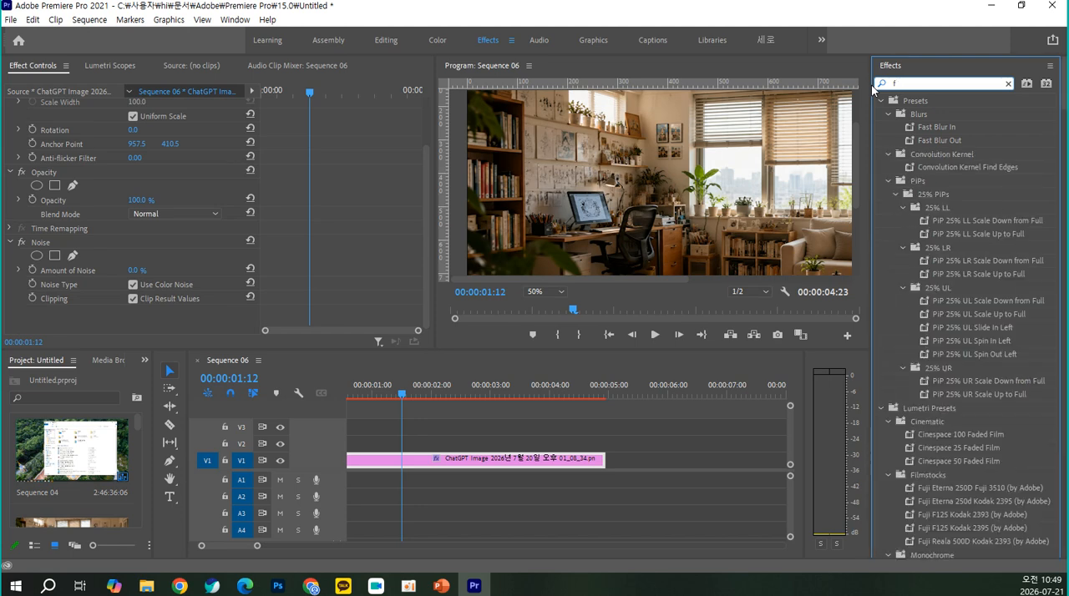
{"action": "key", "text": "BackSpace"}
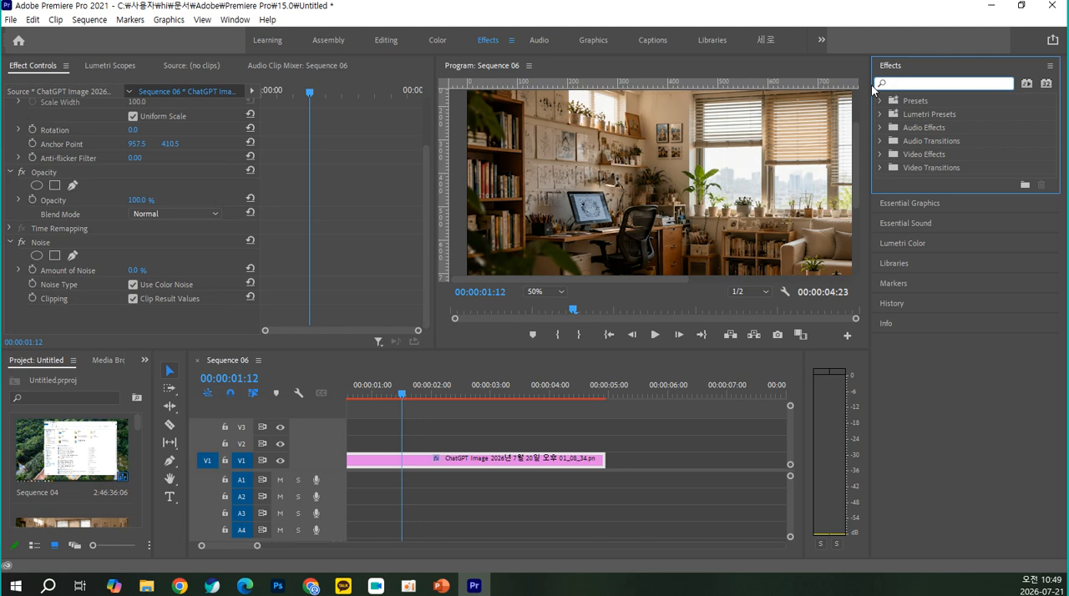
Find the Spherize distort effect by searching for "sphe" and apply it to the living room clip
{"action": "type", "text": "sphi"}
{"action": "key", "text": "BackSpace"}
{"action": "type", "text": "e"}
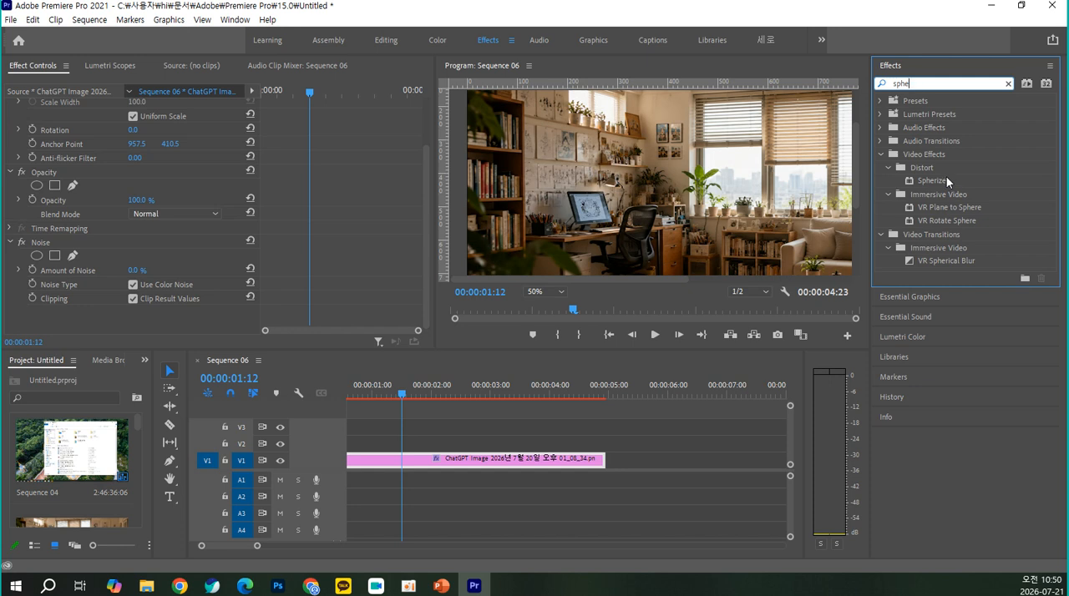
{"action": "left_click_drag", "start_coordinate": [954, 178], "coordinate": [488, 470]}
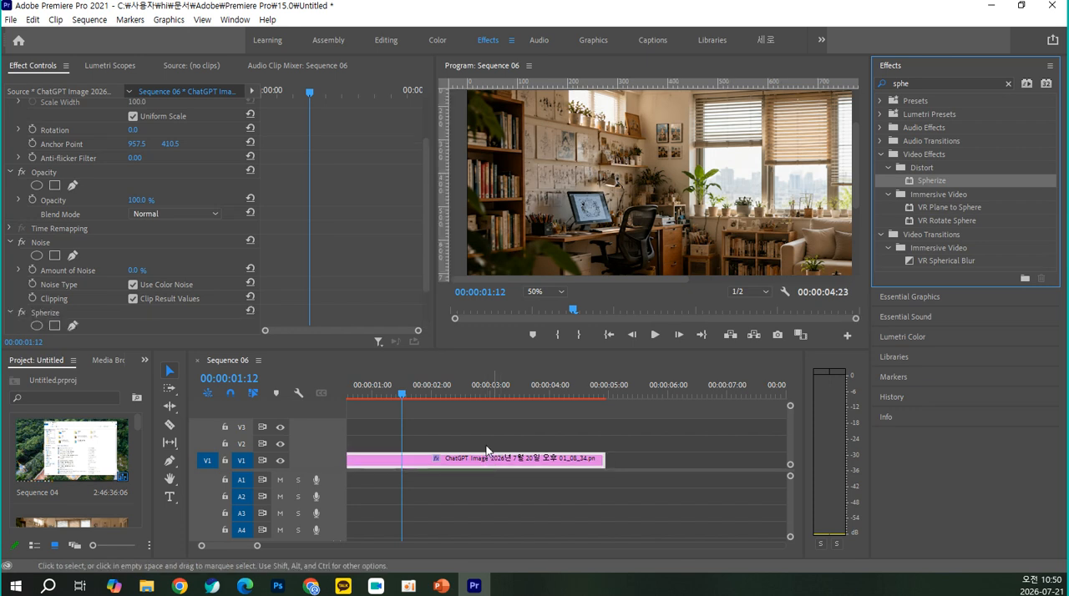
Set the Spherize radius to 316 and the horizontal Center of Sphere to 262.5
{"action": "scroll", "coordinate": [153, 218], "scroll_direction": "down", "scroll_amount": 2}
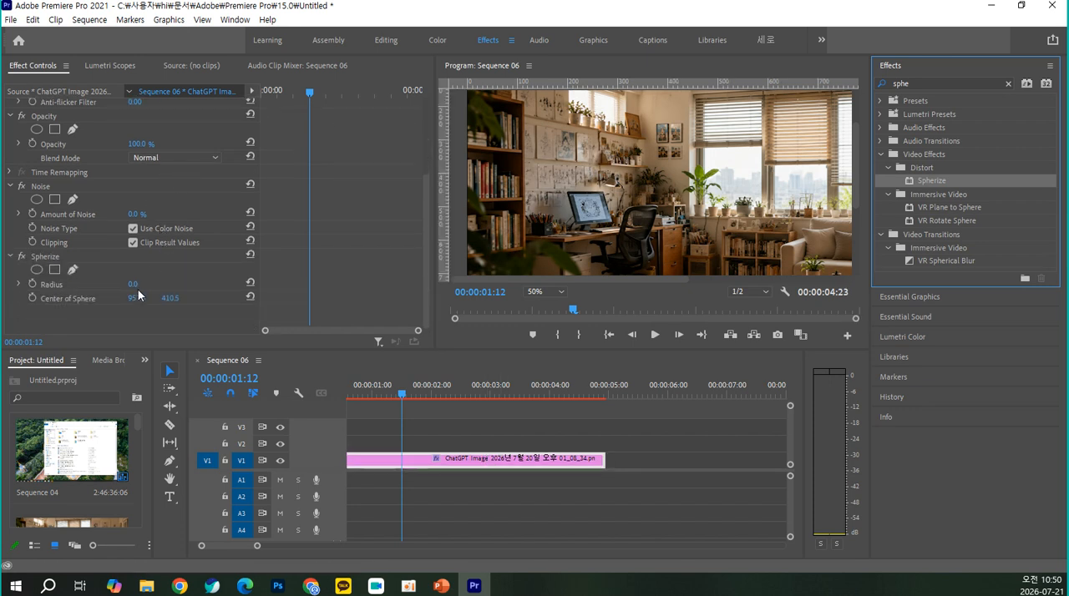
{"action": "left_click_drag", "start_coordinate": [132, 284], "coordinate": [113, 298]}
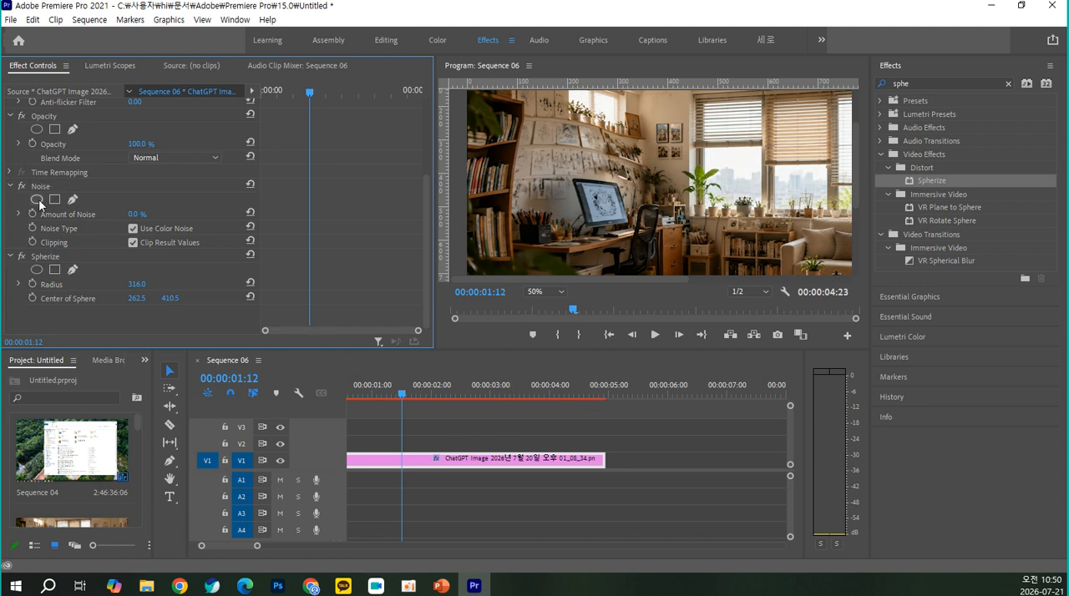
{"action": "left_click", "coordinate": [61, 260]}
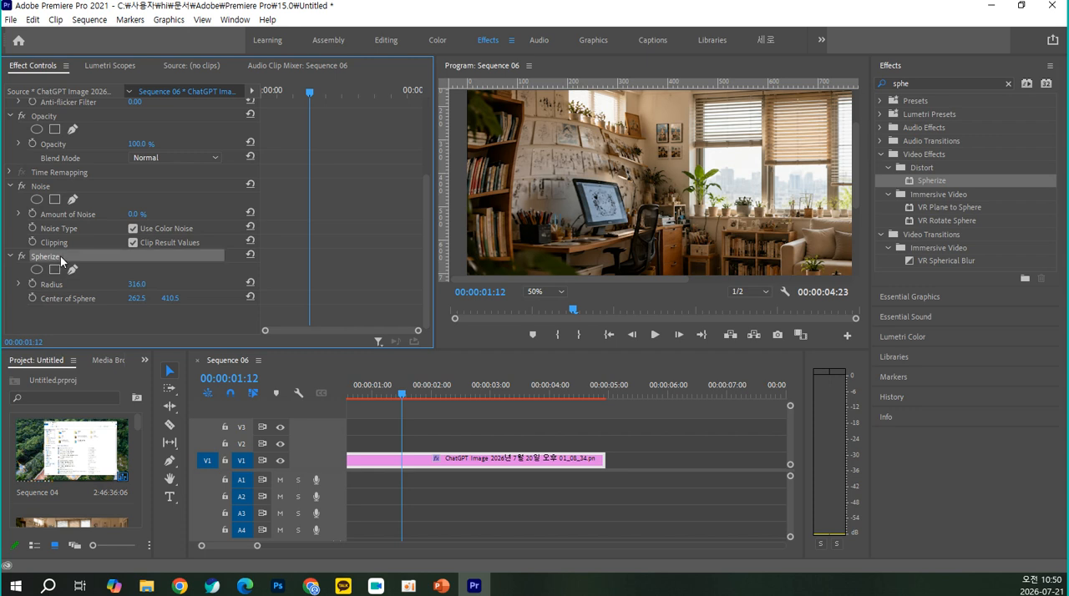
Remove the Noise effect from the living room clip and deselect the clip
{"action": "left_click", "coordinate": [62, 187]}
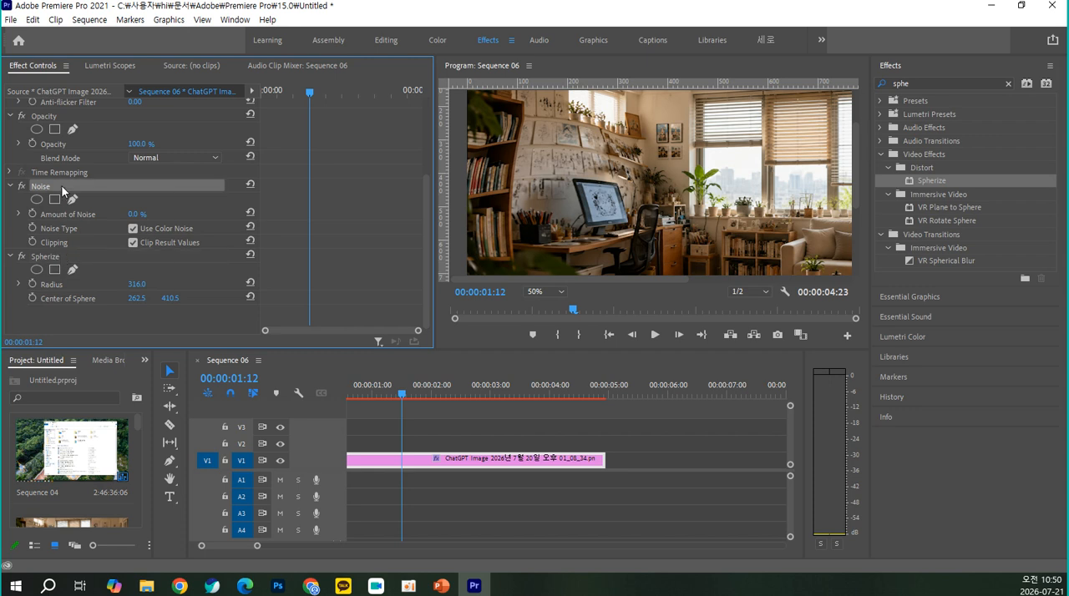
{"action": "right_click", "coordinate": [62, 187]}
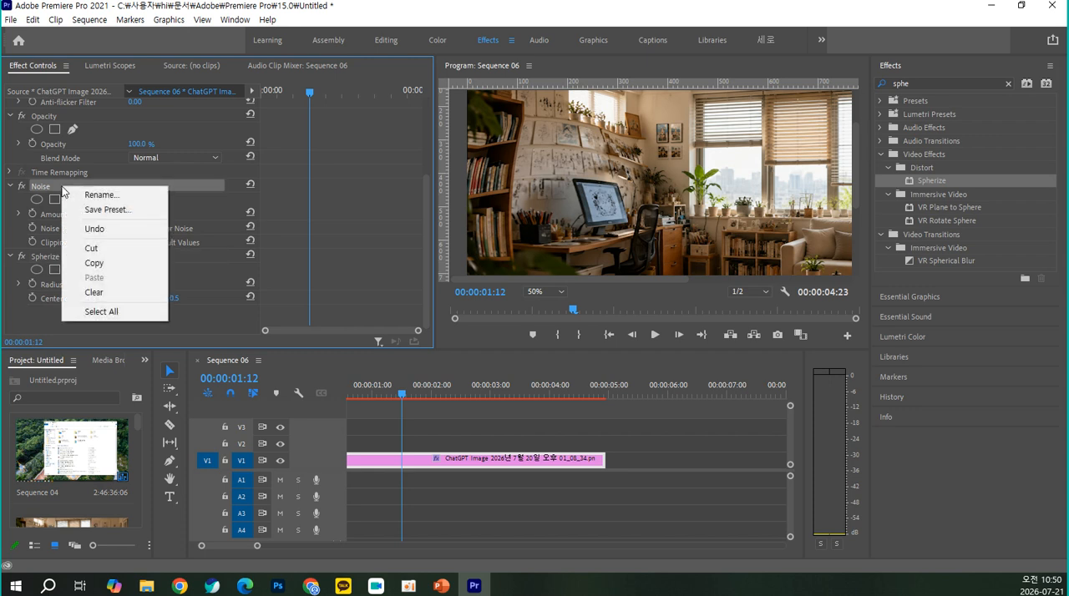
{"action": "left_click", "coordinate": [128, 294]}
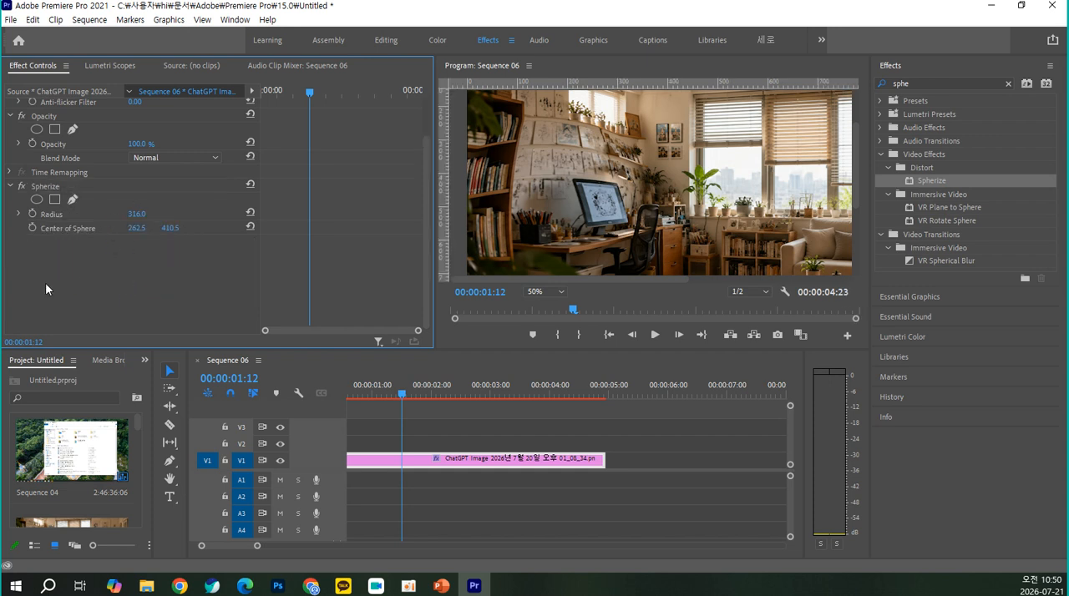
{"action": "left_click", "coordinate": [578, 514]}
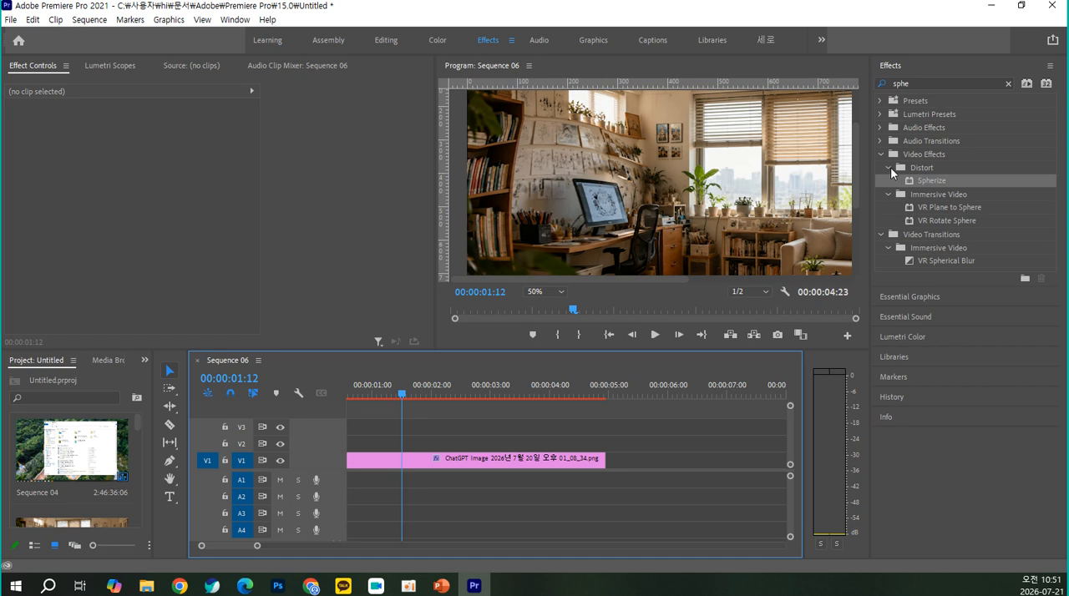
Clear the effects search and review the Color Correction, Image Control and Immersive Video effect groups
{"action": "left_click", "coordinate": [1011, 84]}
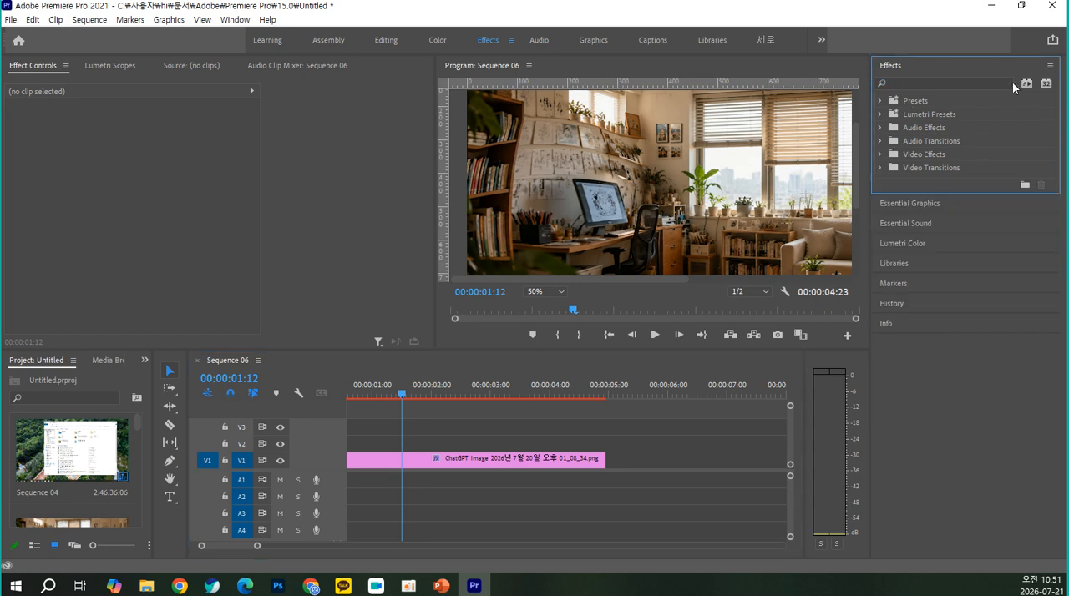
{"action": "left_click", "coordinate": [878, 154]}
{"action": "scroll", "coordinate": [934, 227], "scroll_direction": "down", "scroll_amount": 1}
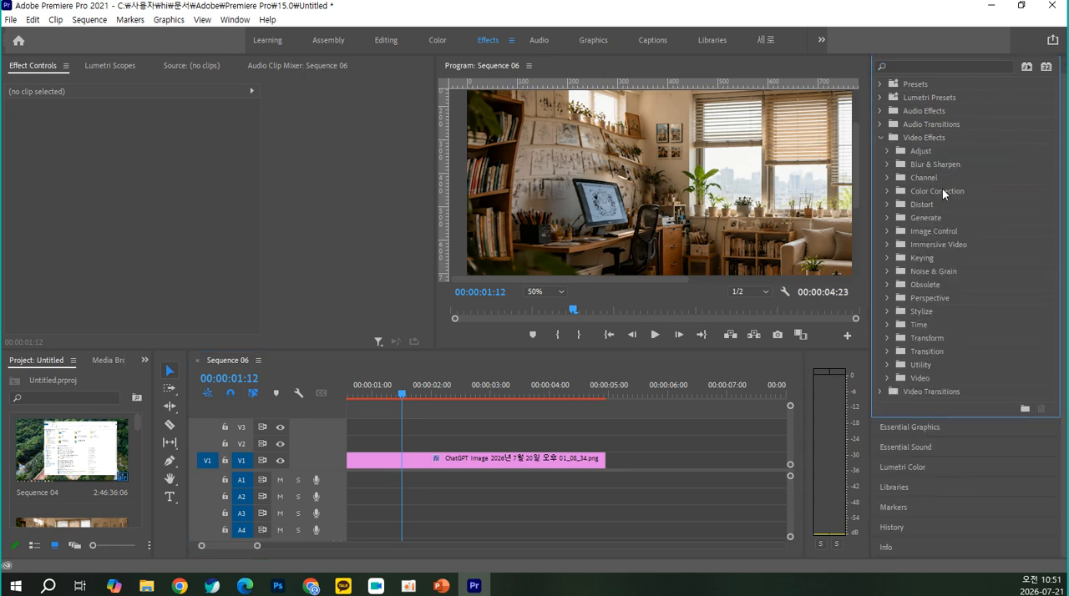
{"action": "left_click", "coordinate": [887, 191]}
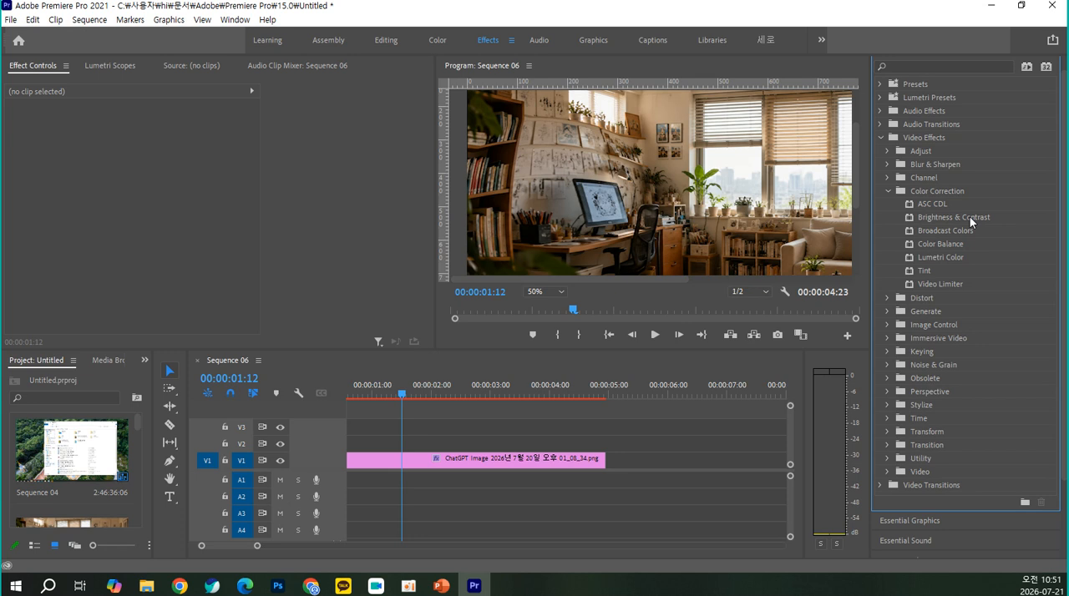
{"action": "left_click", "coordinate": [887, 324]}
{"action": "scroll", "coordinate": [986, 310], "scroll_direction": "down", "scroll_amount": 2}
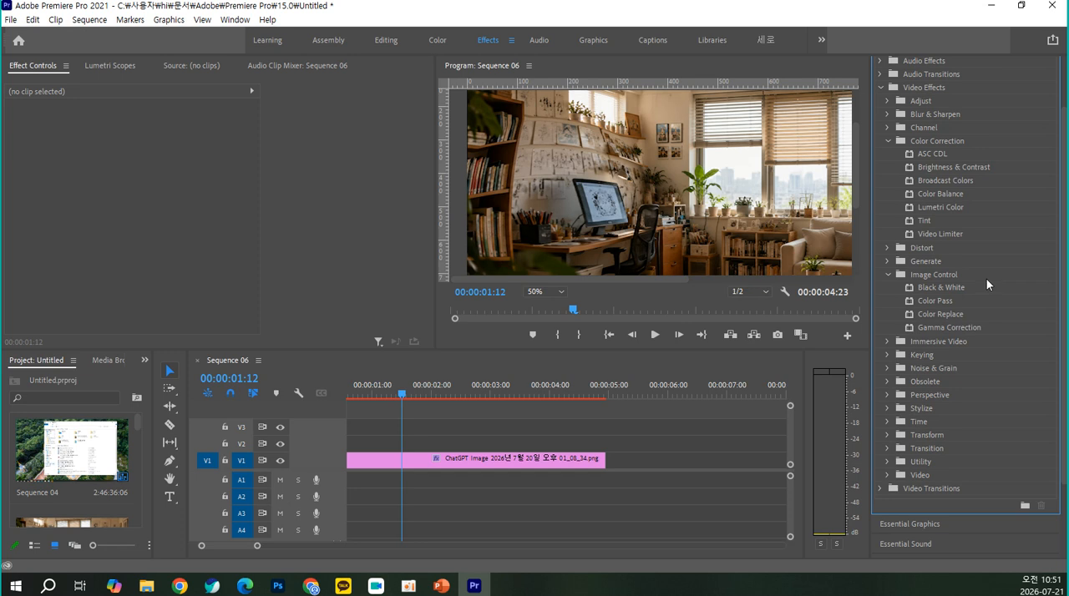
{"action": "left_click", "coordinate": [888, 341]}
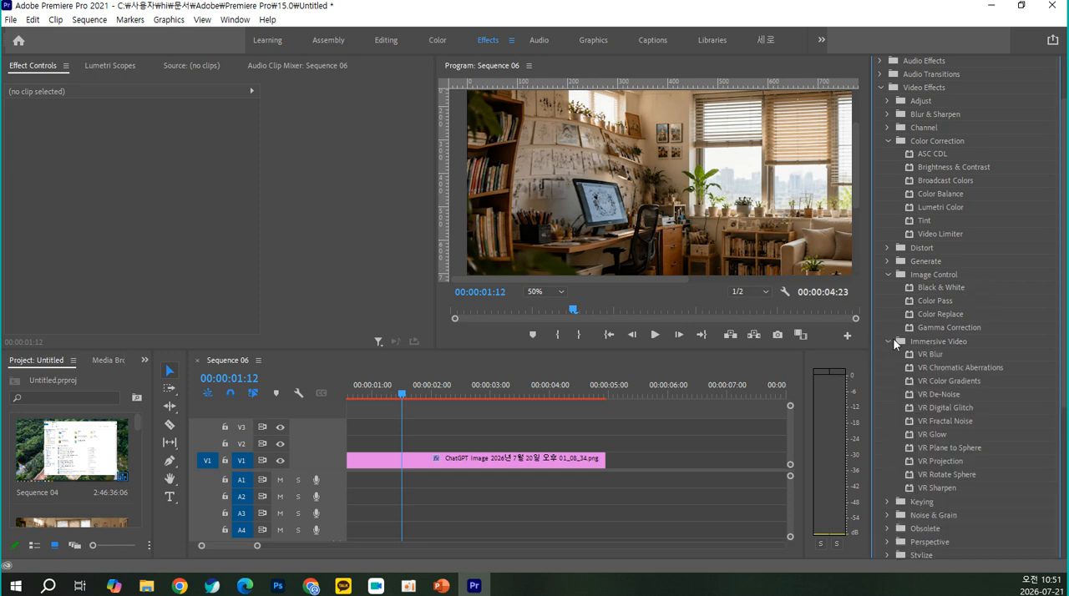
Look through the video effects list, collapsing the Color Correction group and expanding the Transform group
{"action": "scroll", "coordinate": [917, 399], "scroll_direction": "down", "scroll_amount": 2}
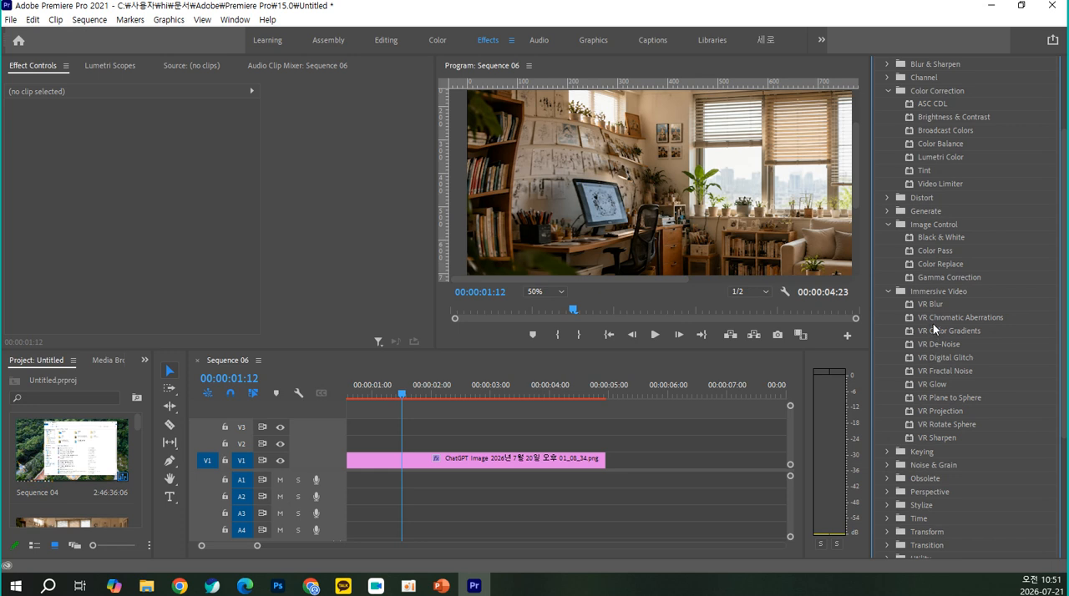
{"action": "scroll", "coordinate": [929, 301], "scroll_direction": "down", "scroll_amount": 2}
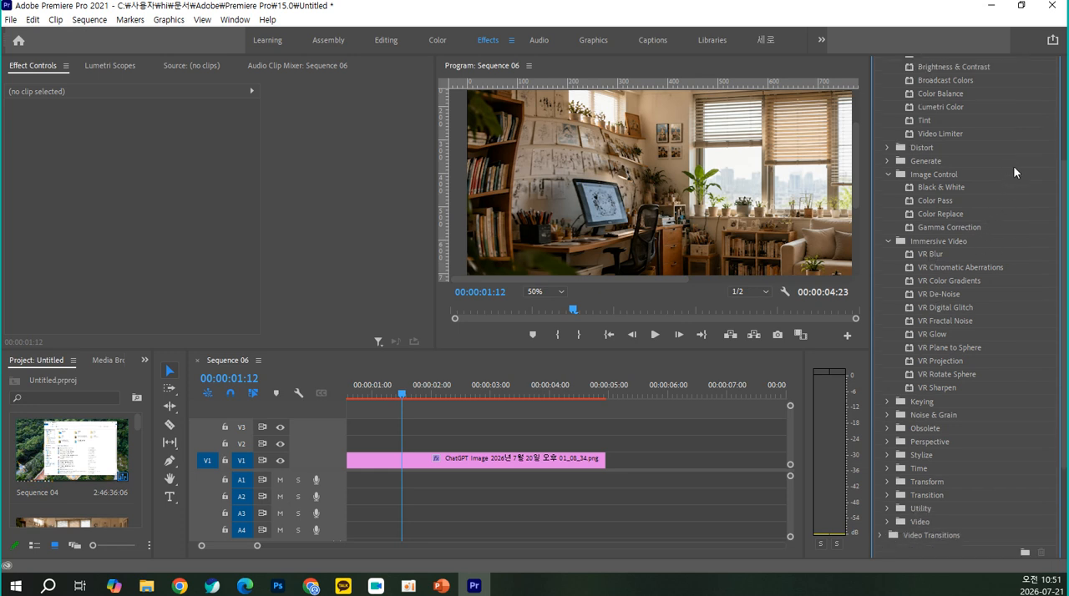
{"action": "left_click", "coordinate": [1065, 128]}
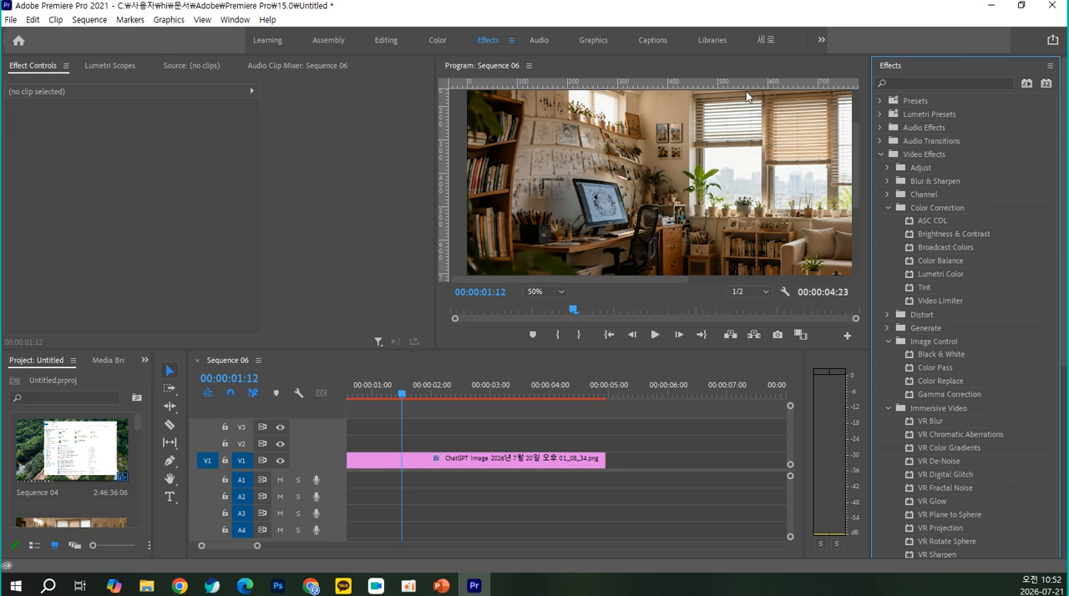
{"action": "left_click", "coordinate": [887, 210]}
{"action": "scroll", "coordinate": [889, 207], "scroll_direction": "down", "scroll_amount": 2}
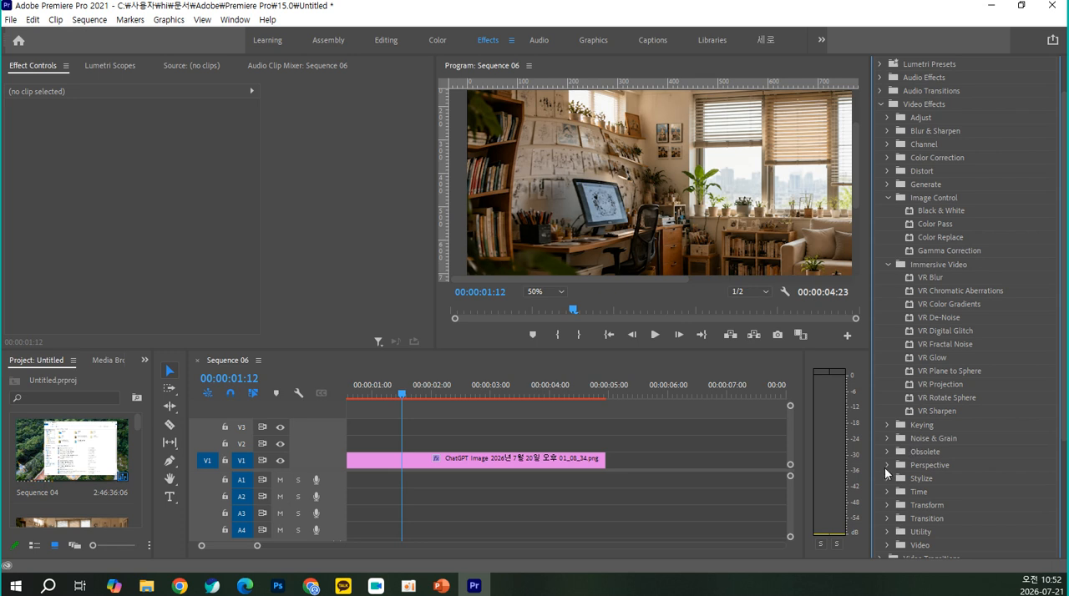
{"action": "left_click", "coordinate": [887, 505]}
{"action": "scroll", "coordinate": [886, 504], "scroll_direction": "down", "scroll_amount": 2}
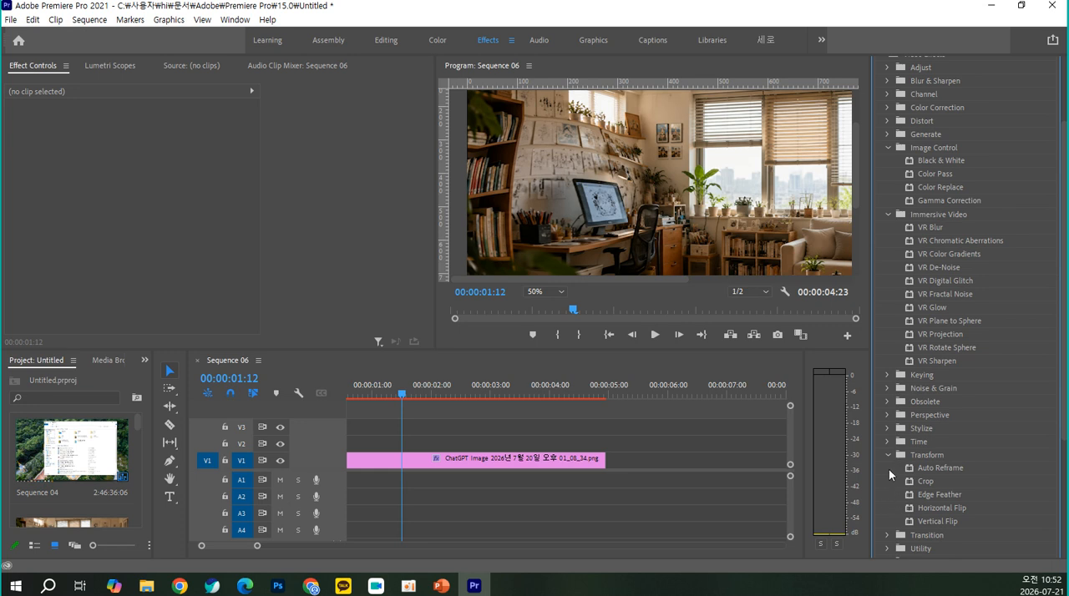
Check the contents of the Obsolete, Noise & Grain and Keying effect groups, collapsing each one again
{"action": "left_click", "coordinate": [886, 401]}
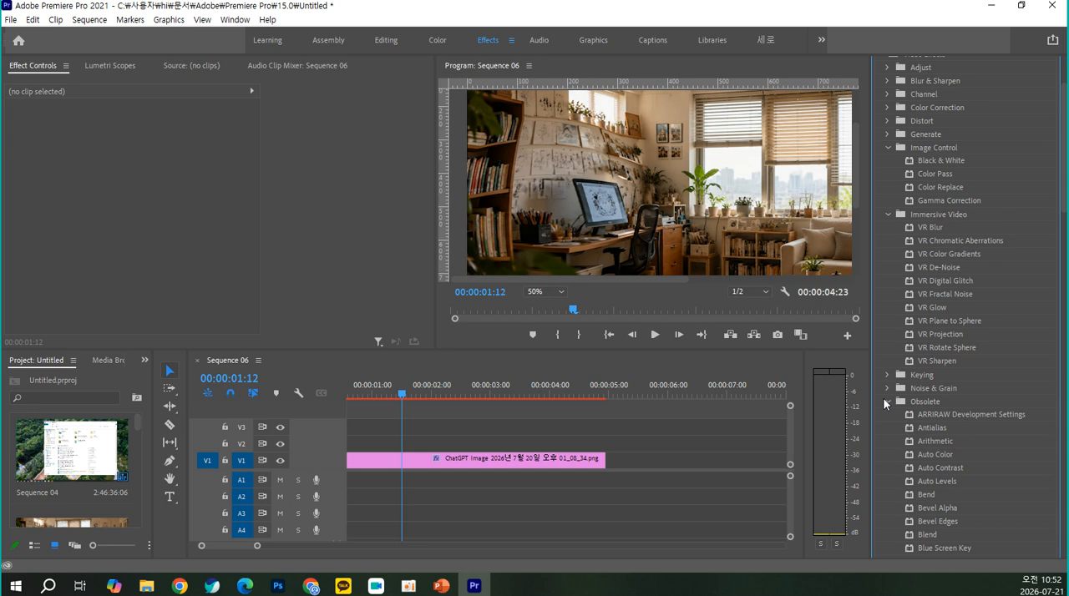
{"action": "left_click", "coordinate": [883, 397]}
{"action": "left_click", "coordinate": [885, 390]}
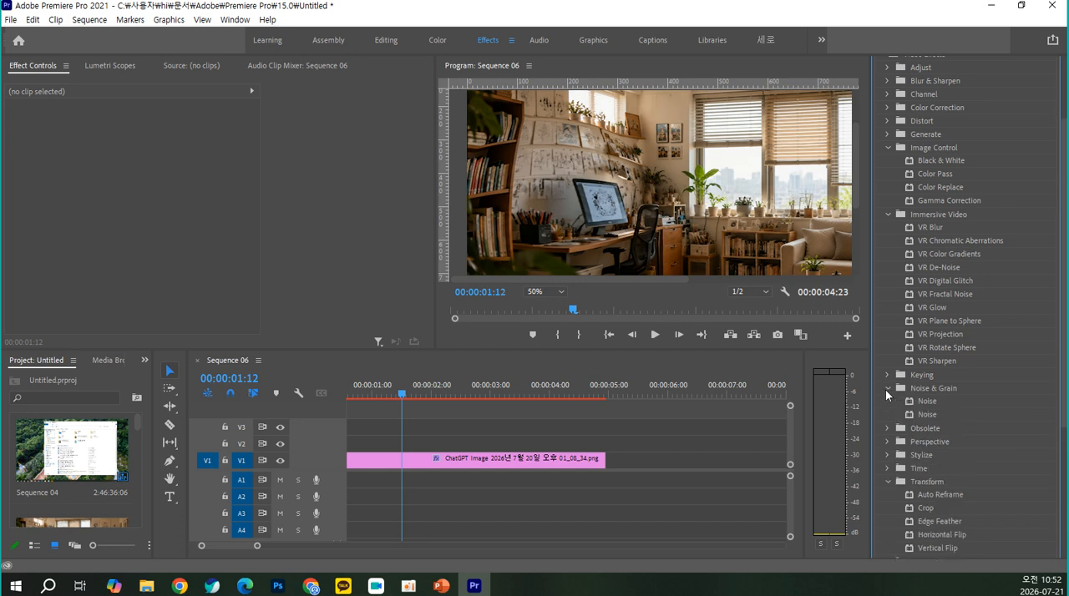
{"action": "left_click", "coordinate": [886, 390]}
{"action": "left_click", "coordinate": [888, 376]}
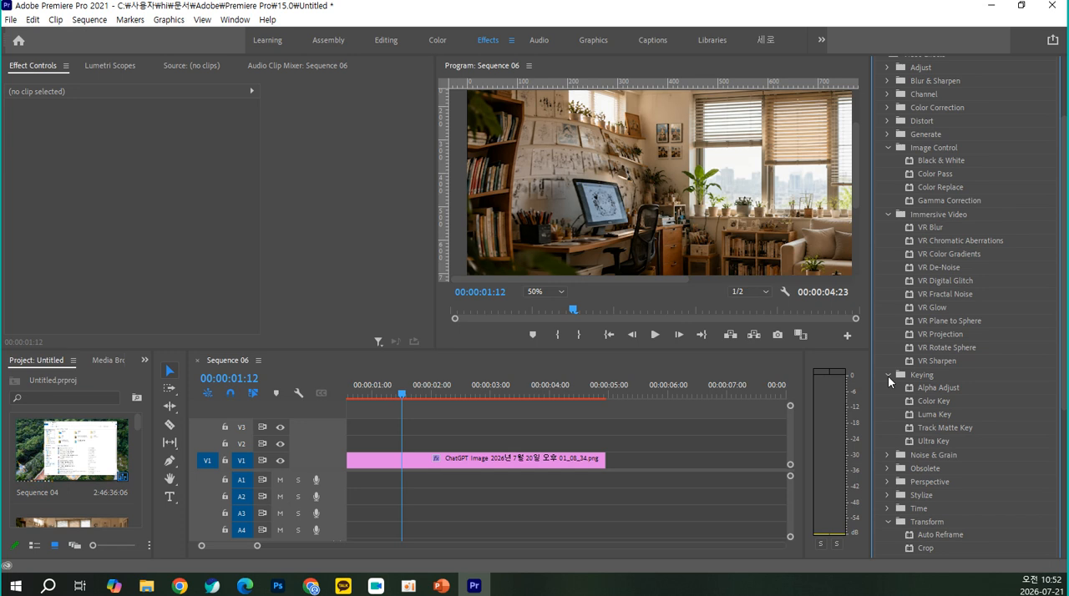
{"action": "left_click", "coordinate": [888, 375]}
Expand the Video, Utility and Transition effect groups to review the effects they contain
{"action": "scroll", "coordinate": [888, 376], "scroll_direction": "down", "scroll_amount": 2}
{"action": "left_click", "coordinate": [888, 512]}
{"action": "left_click", "coordinate": [890, 498]}
{"action": "left_click", "coordinate": [888, 485]}
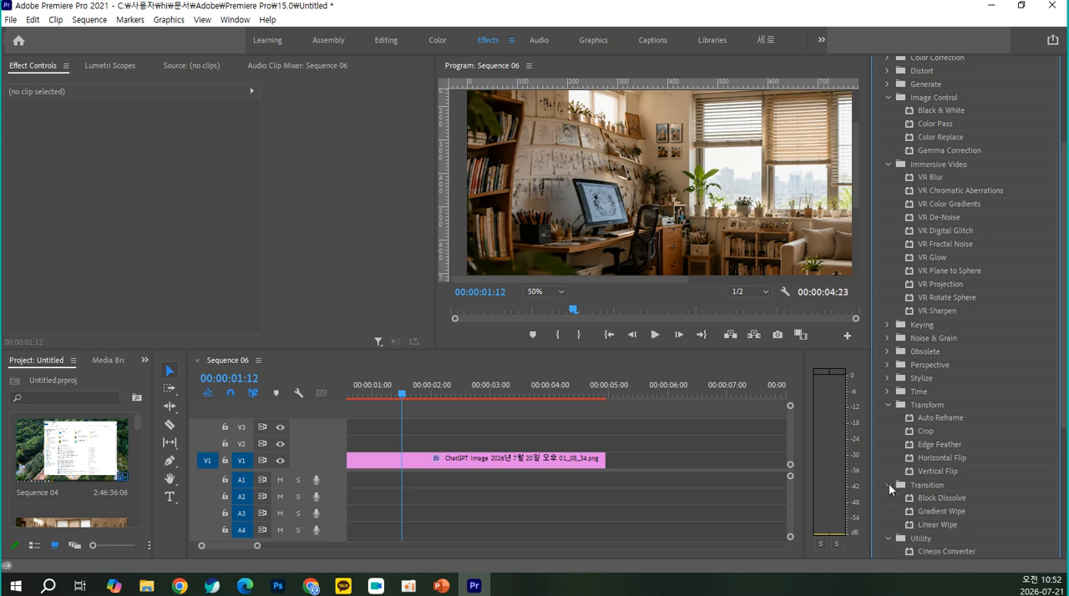
{"action": "scroll", "coordinate": [962, 430], "scroll_direction": "up", "scroll_amount": 3}
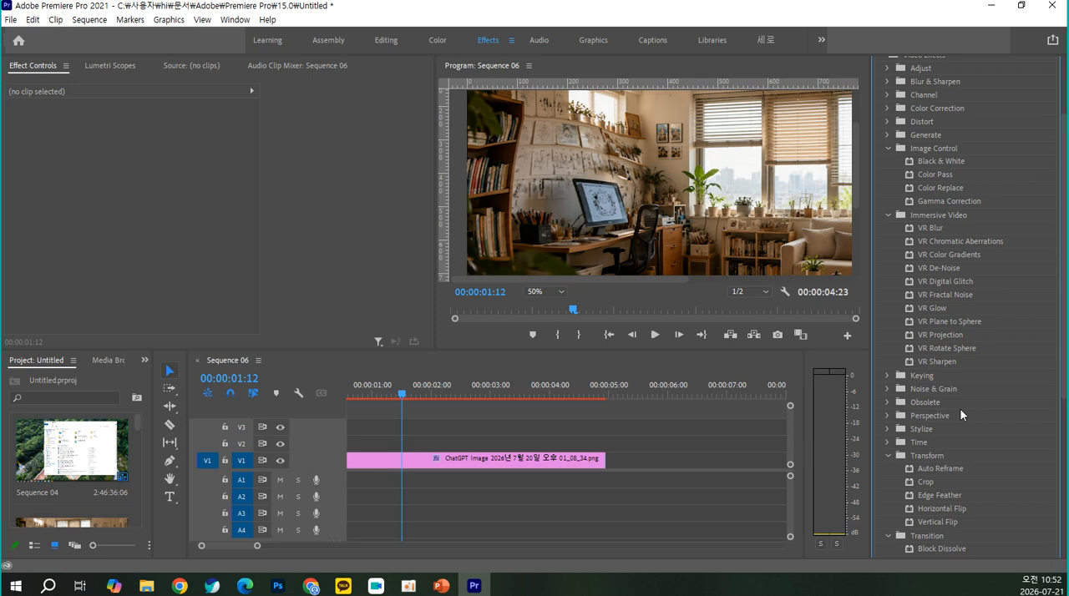
Review the Distort effects group against the Photoshop window behind Premiere Pro, and maximize the Premiere Pro window again
{"action": "left_click", "coordinate": [337, 183]}
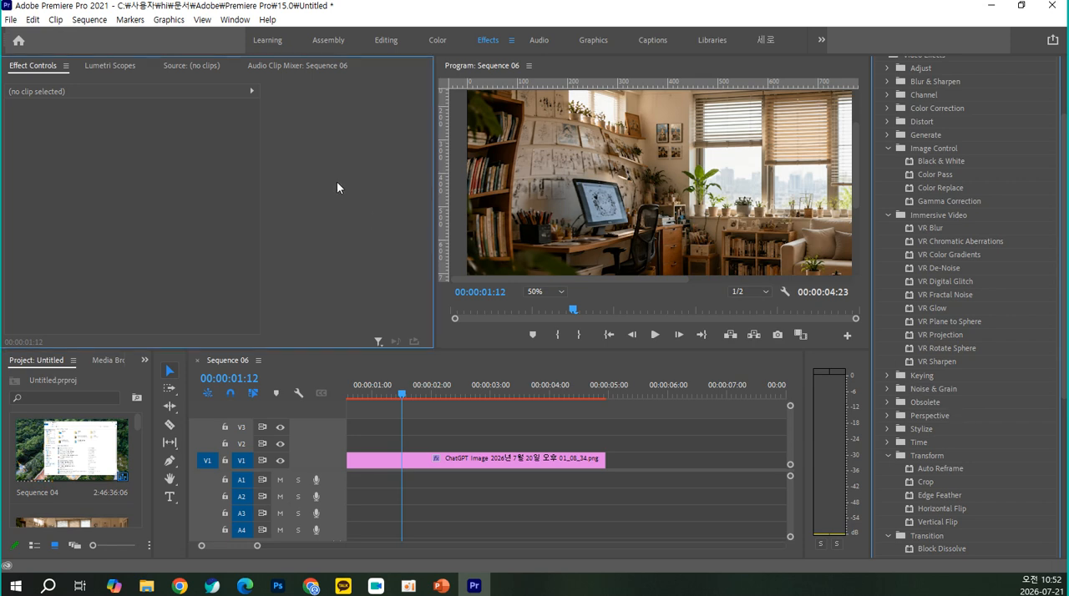
{"action": "left_click_drag", "start_coordinate": [352, 4], "coordinate": [355, 39]}
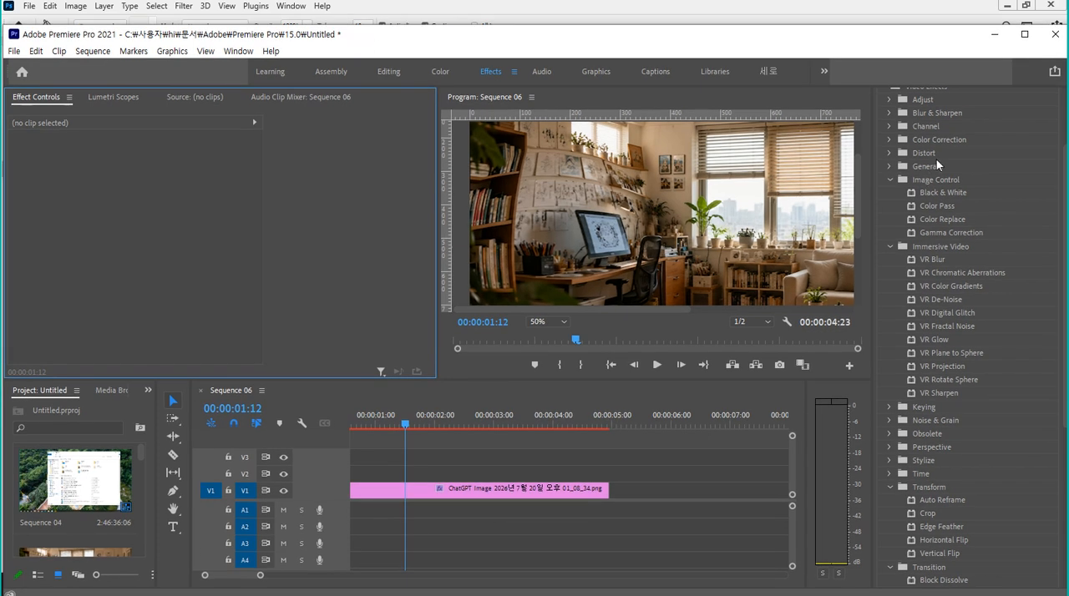
{"action": "left_click", "coordinate": [891, 153]}
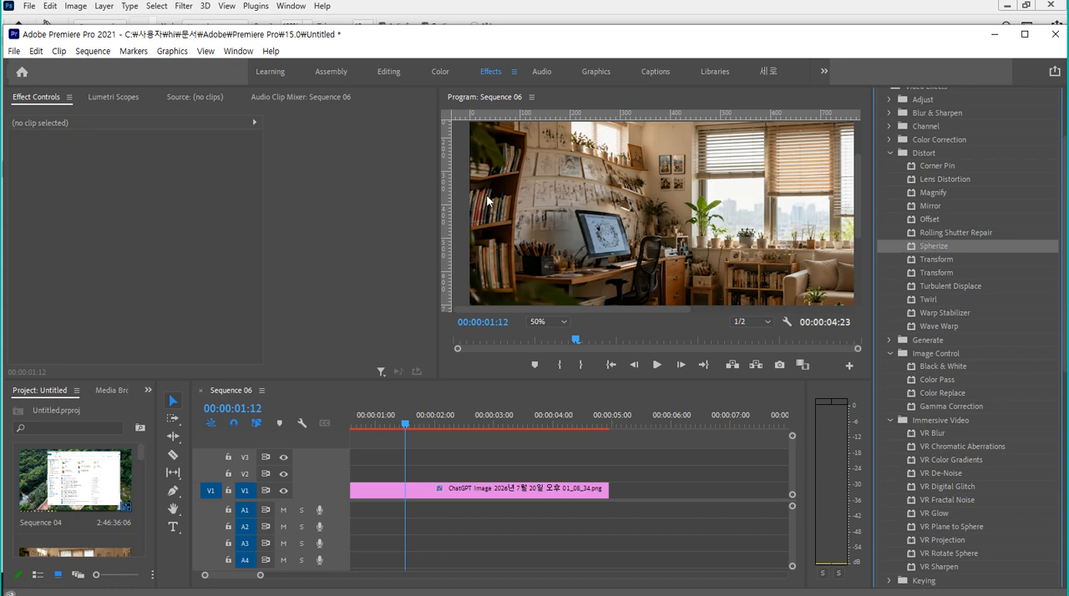
{"action": "left_click_drag", "start_coordinate": [492, 37], "coordinate": [487, 174]}
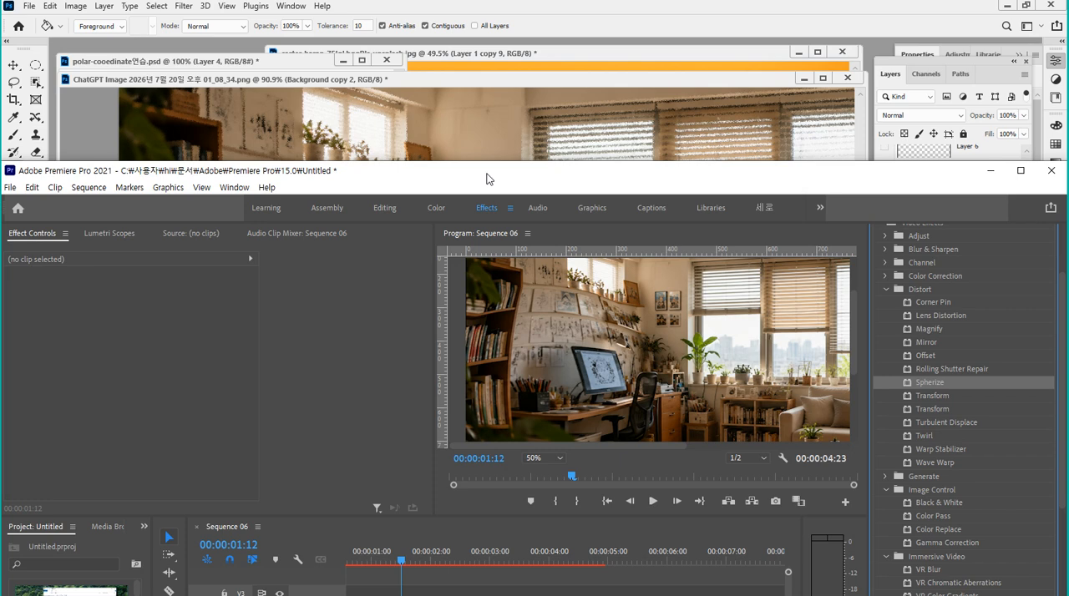
{"action": "double_click", "coordinate": [488, 172]}
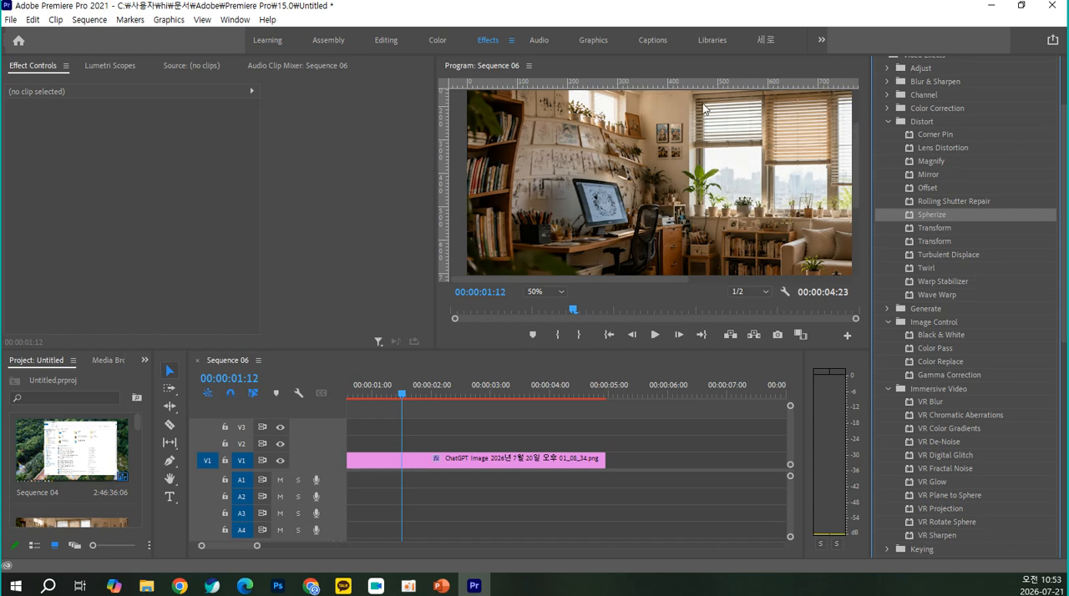
Move the Premiere Pro window aside to reveal Photoshop and close Premiere Pro
{"action": "left_click_drag", "start_coordinate": [602, 5], "coordinate": [494, 70]}
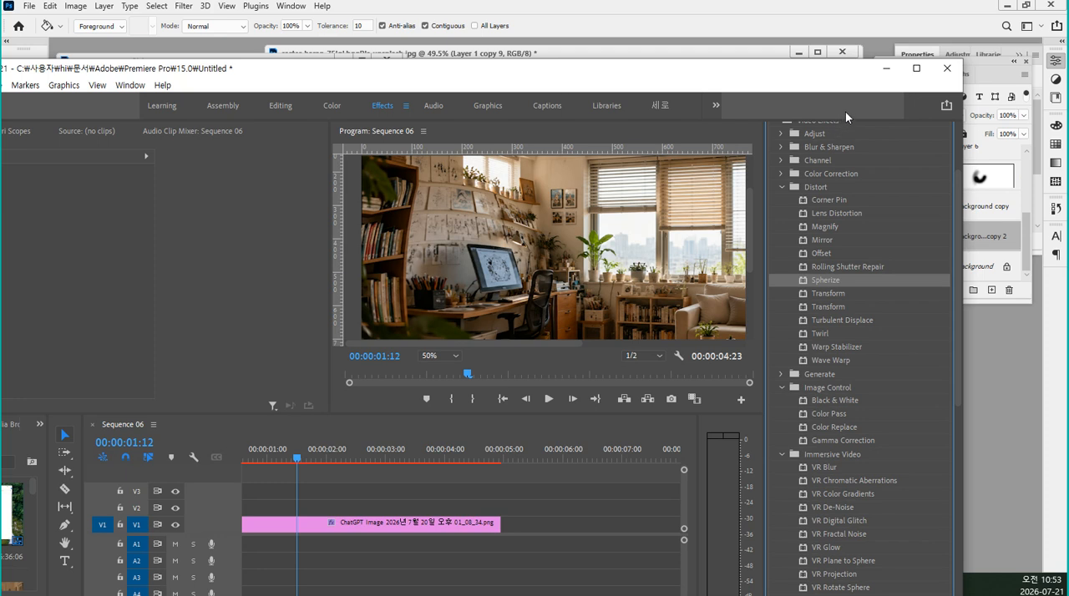
{"action": "left_click", "coordinate": [948, 76]}
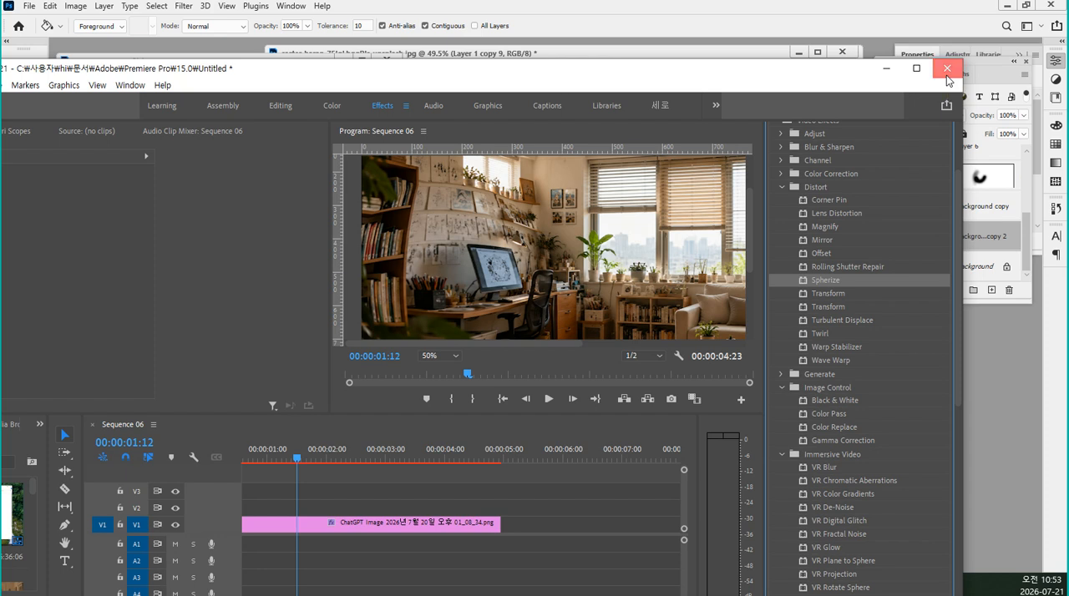